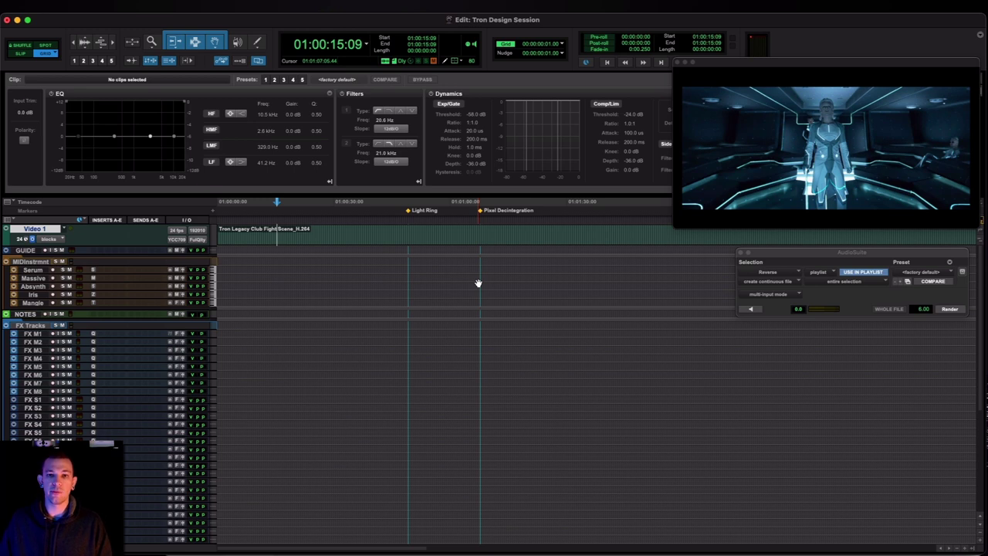
Examine the session's track layout, from the video, MIDI instrument and FX tracks to the FX master, bus and print tracks
scroll(478, 283, "down", 8)
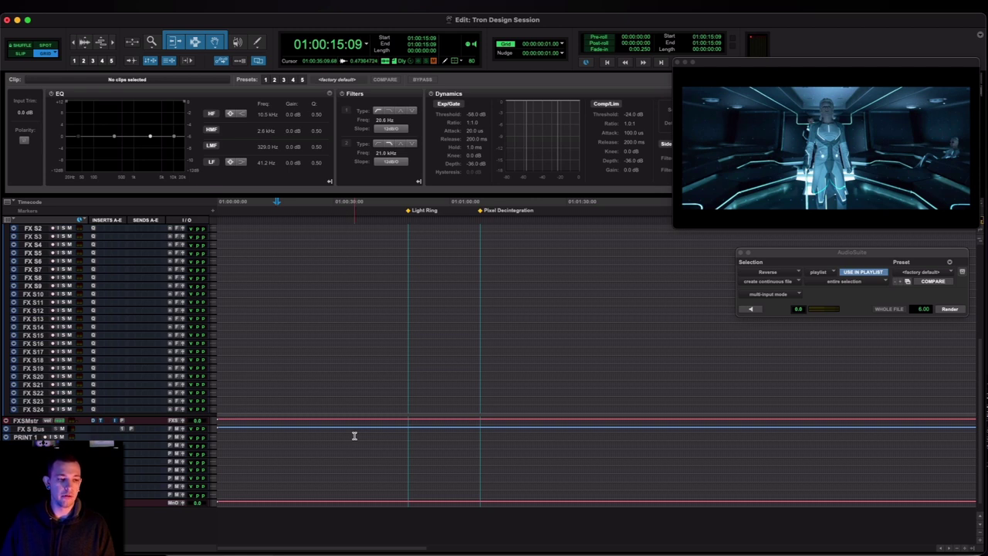
scroll(354, 435, "up", 8)
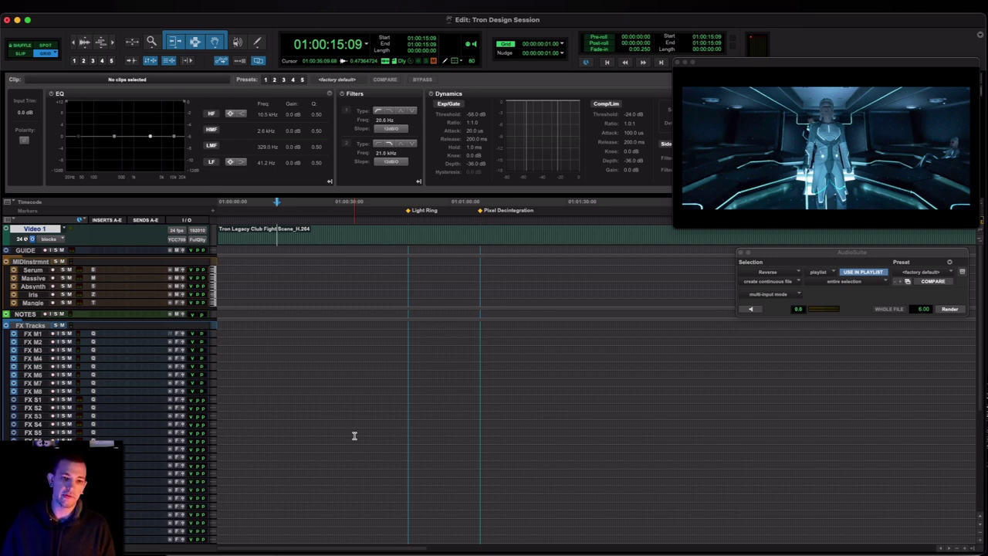
scroll(354, 436, "down", 3)
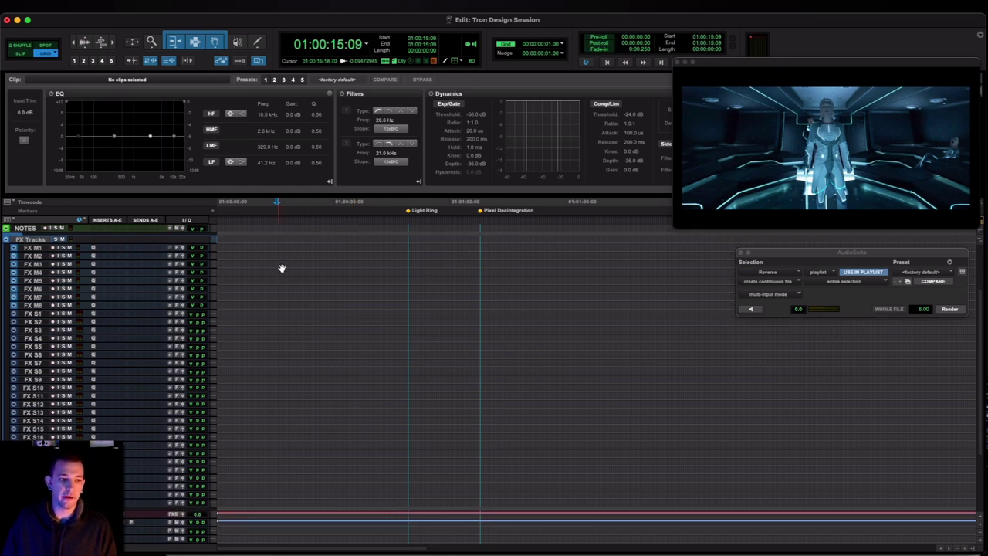
scroll(282, 267, "up", 3)
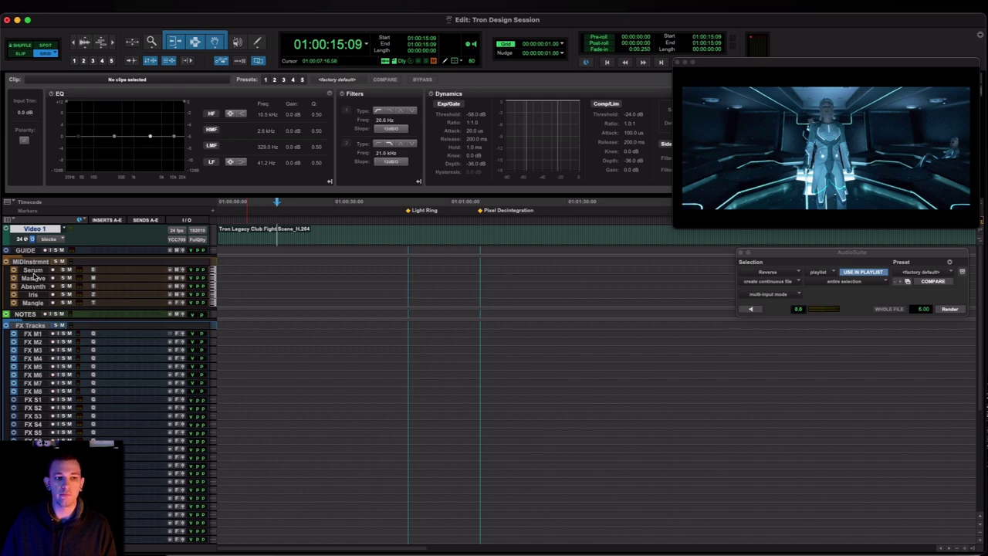
scroll(32, 271, "down", 3)
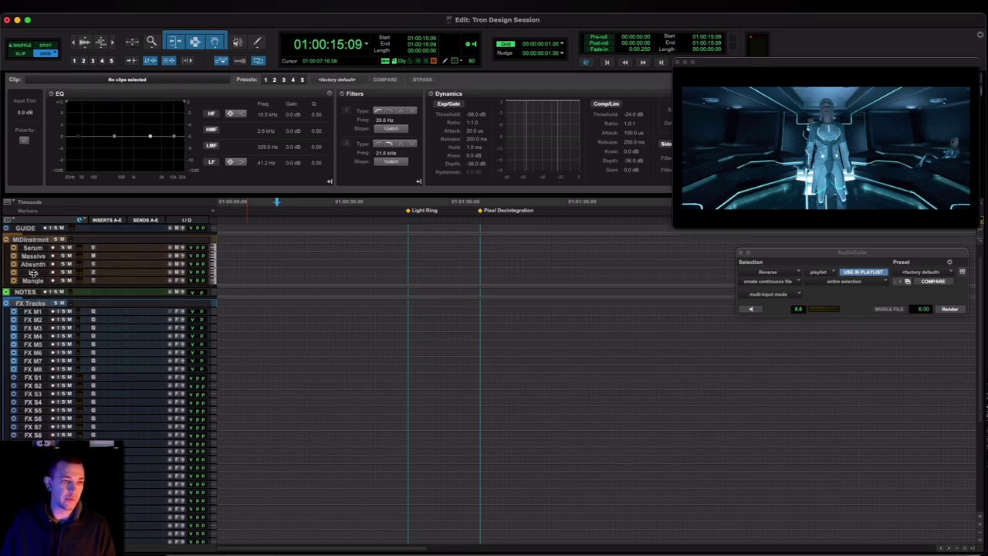
scroll(33, 274, "down", 3)
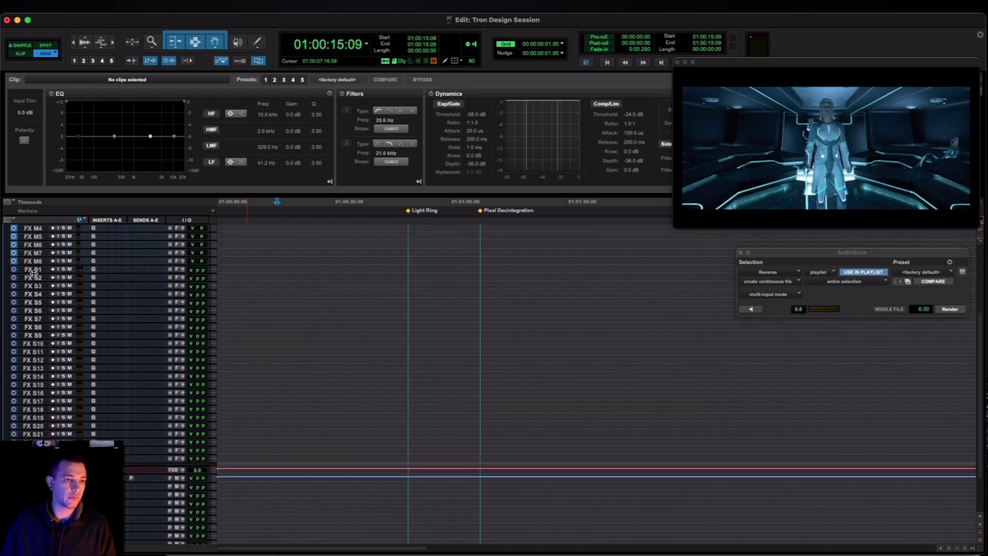
scroll(32, 271, "up", 2)
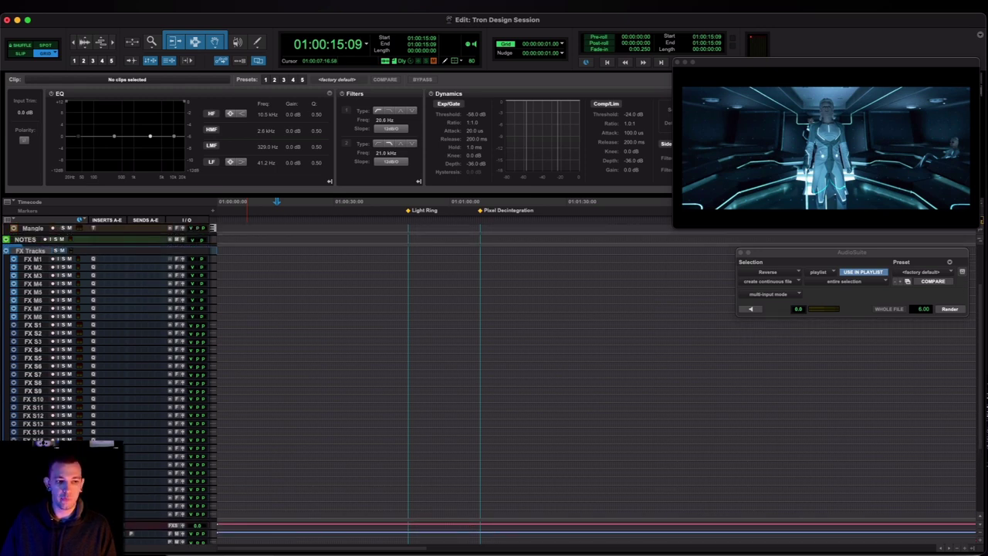
scroll(391, 357, "down", 5)
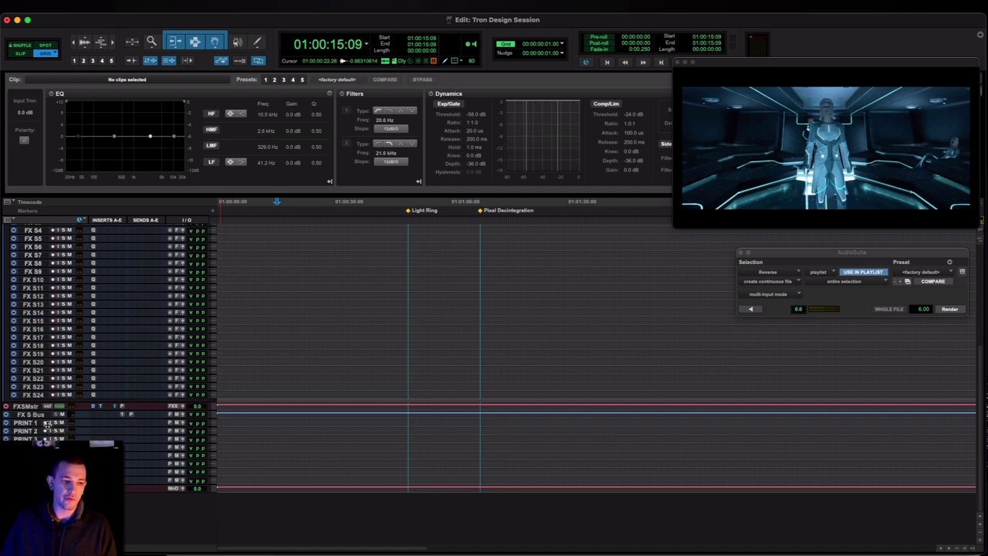
scroll(397, 378, "up", 3)
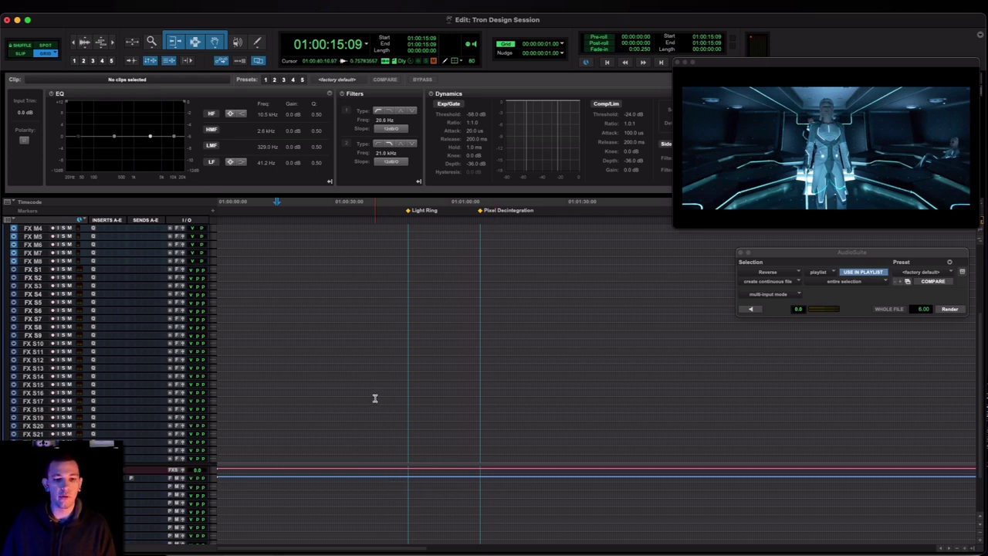
scroll(403, 350, "up", 5)
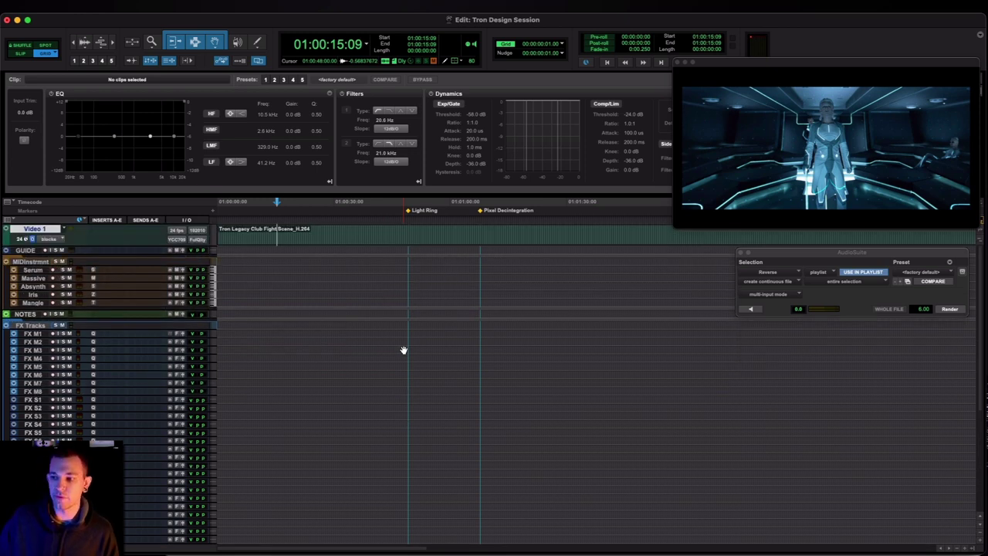
scroll(403, 350, "down", 10)
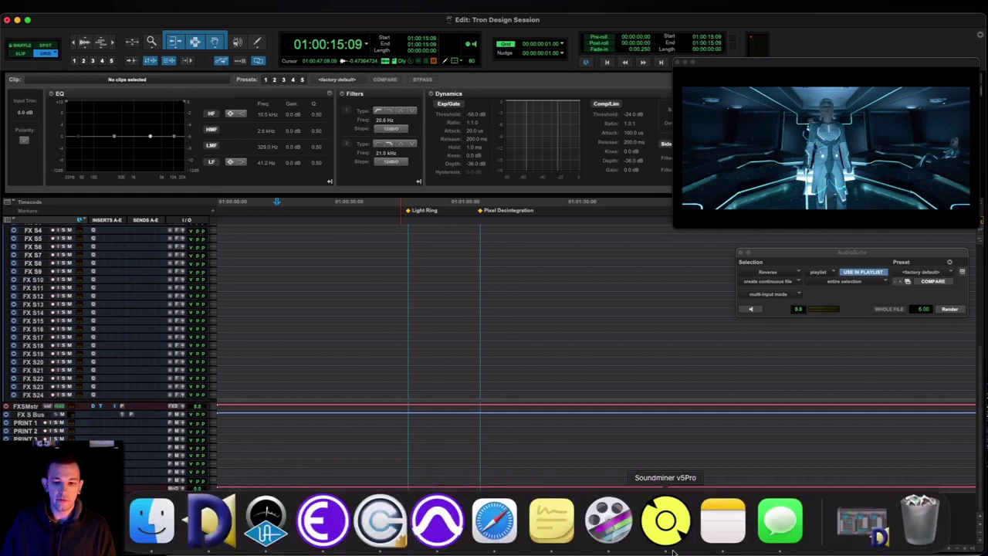
scroll(461, 292, "up", 10)
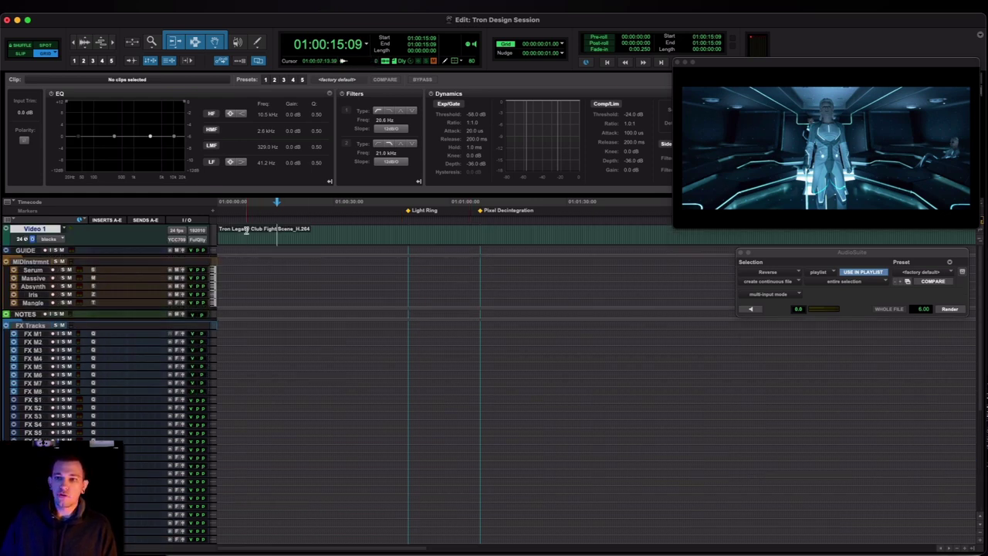
Enlarge the video window and move the AudioSuite window below it
left_click_drag(249, 231, 434, 229)
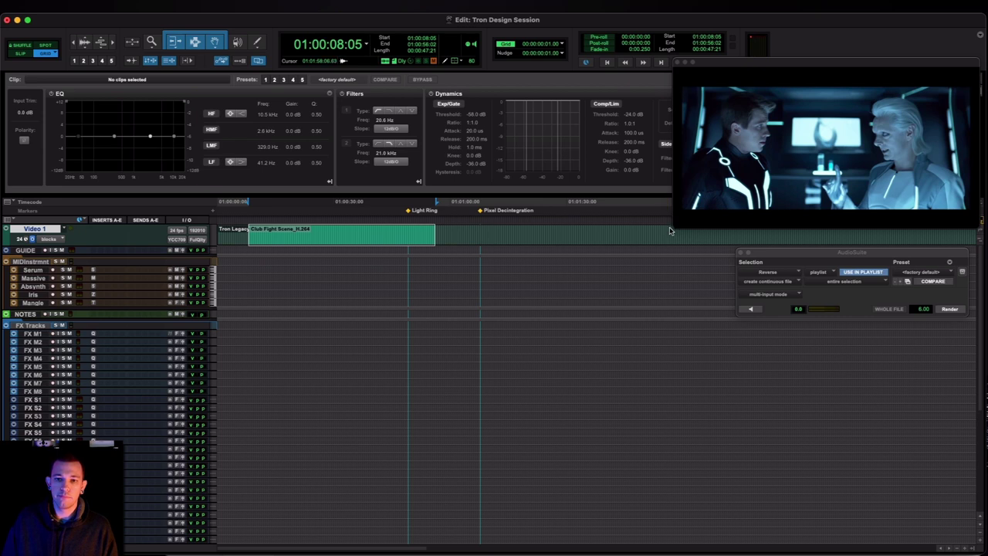
left_click_drag(670, 230, 493, 308)
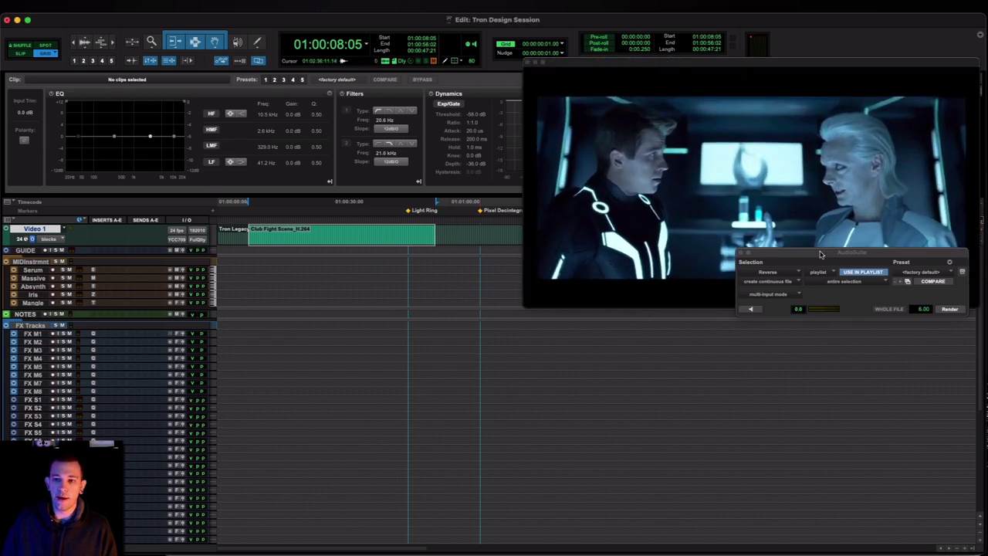
left_click_drag(821, 254, 823, 338)
Play the fight scene from 01:00:54:21 past the Pixel Decintegration marker and look over the FX tracks
left_click_drag(408, 234, 432, 233)
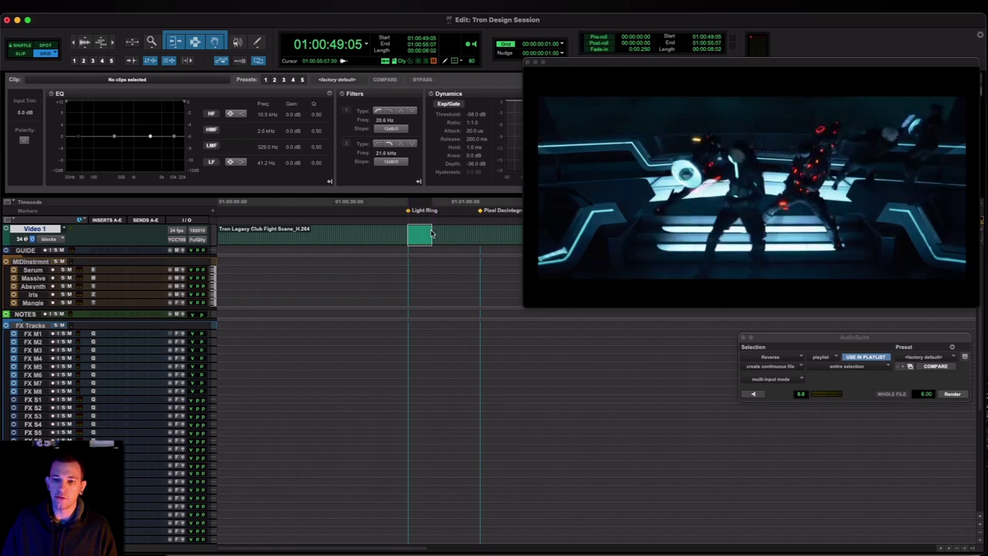
left_click(430, 231)
key("space")
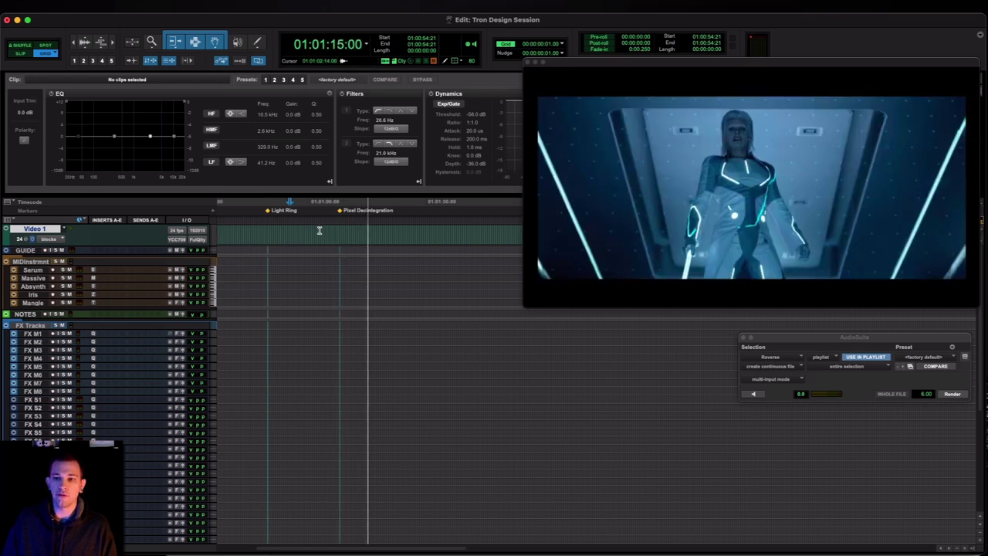
key("space")
scroll(319, 230, "left", 5)
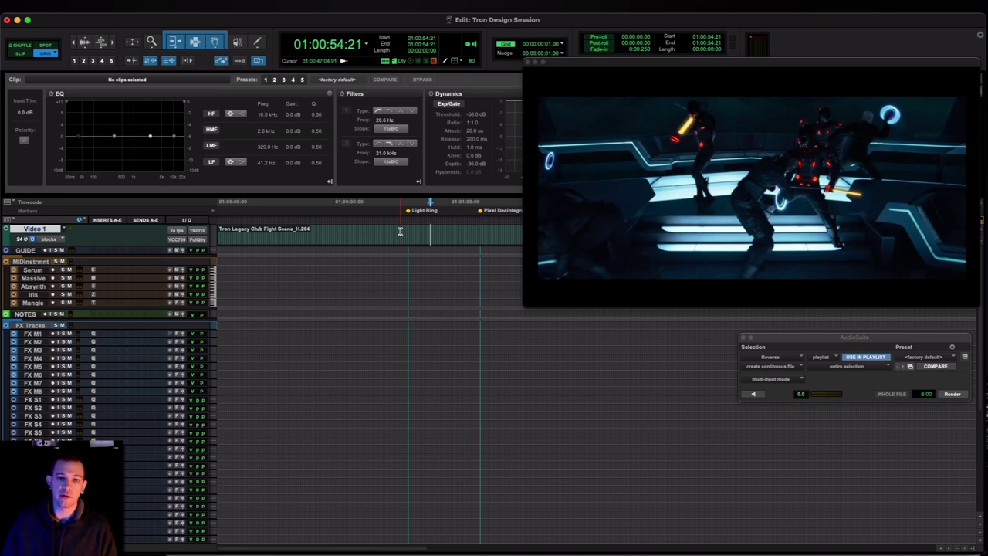
scroll(400, 231, "down", 10)
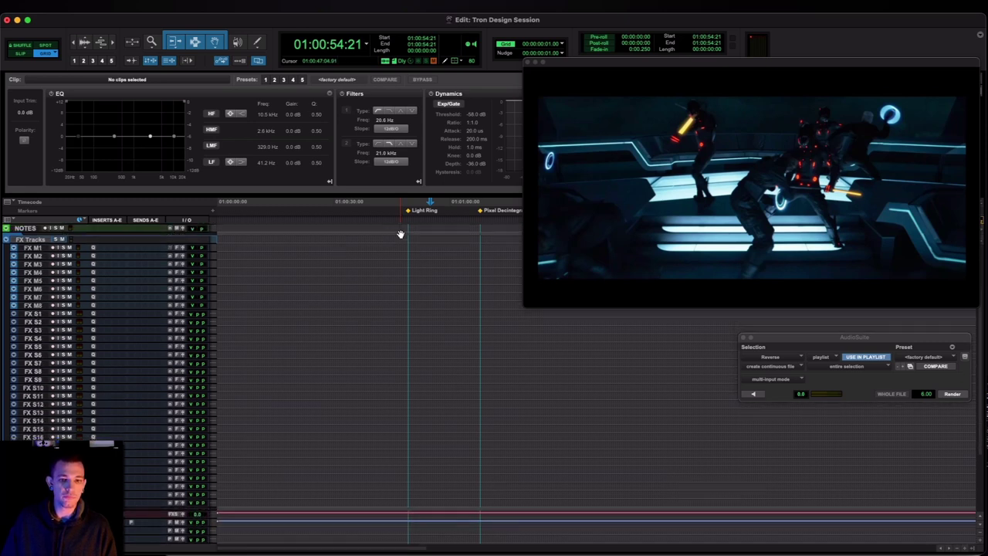
scroll(401, 234, "up", 1)
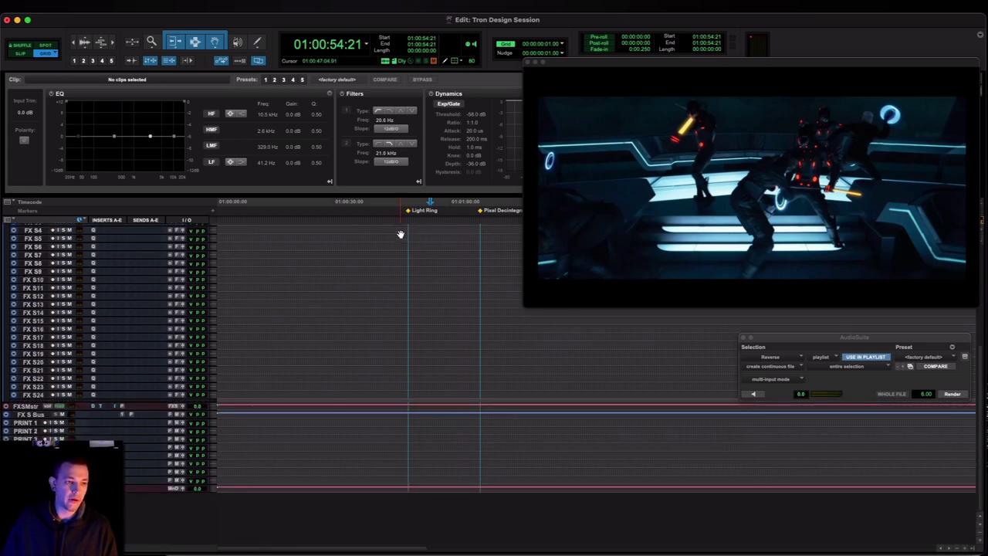
scroll(424, 300, "up", 9)
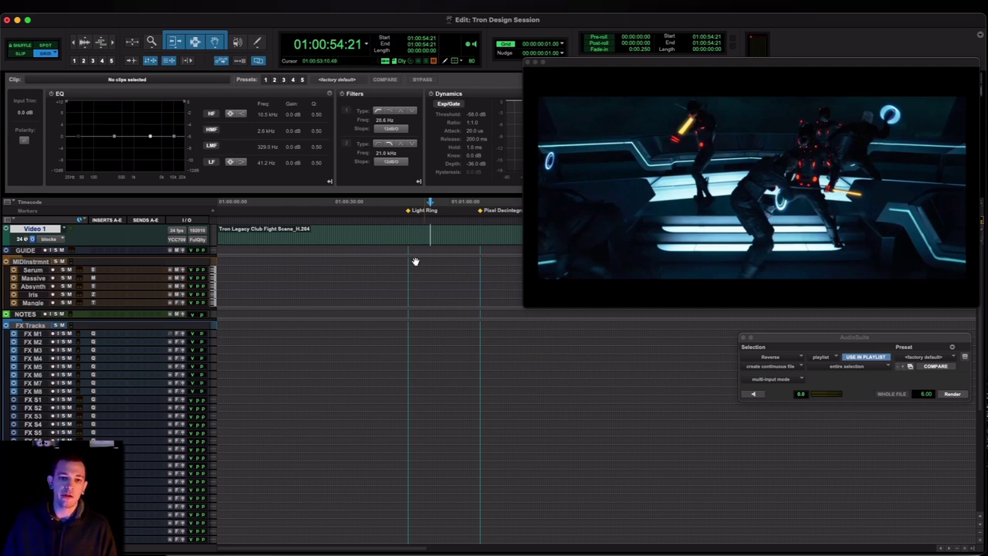
Review the Video 1 footage from just before the Light Ring marker to about 01:01:15, checking frames around the Pixel Decintegration marker
left_click_drag(394, 232, 509, 232)
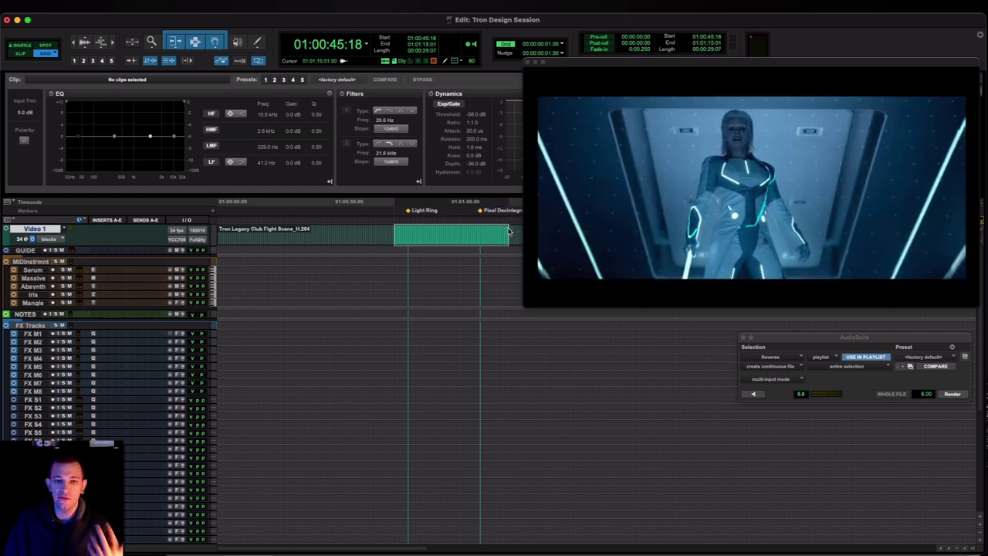
left_click_drag(509, 232, 469, 230)
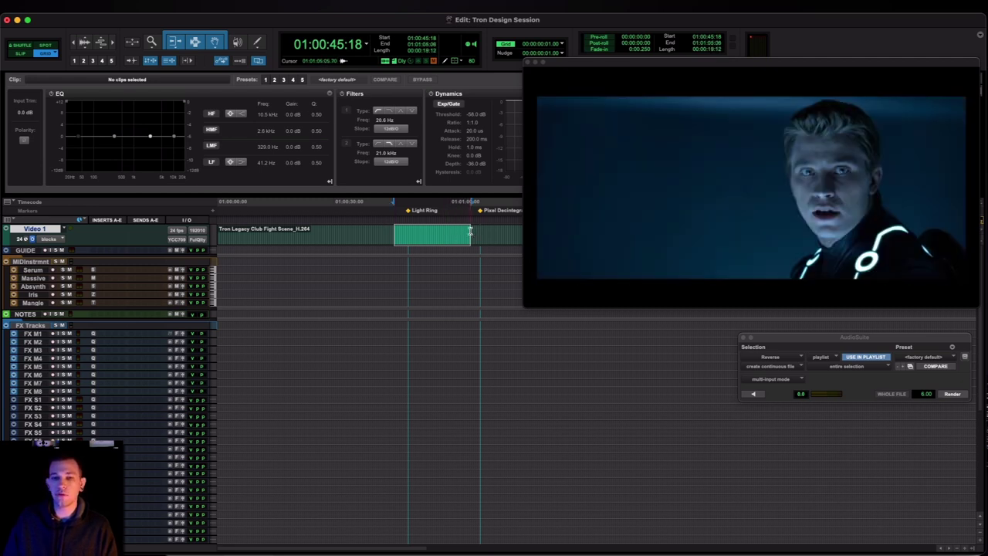
left_click(477, 231)
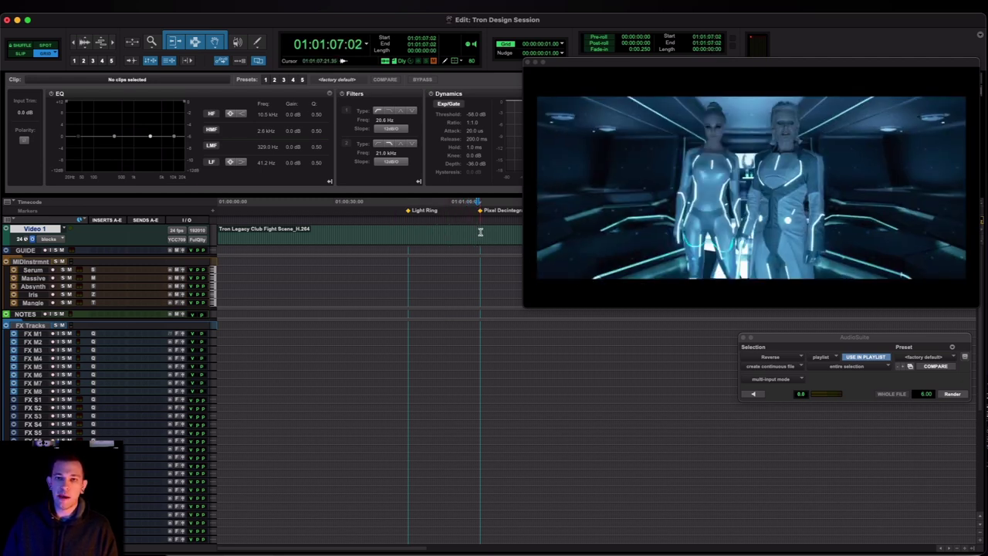
left_click(484, 230)
left_click(487, 230)
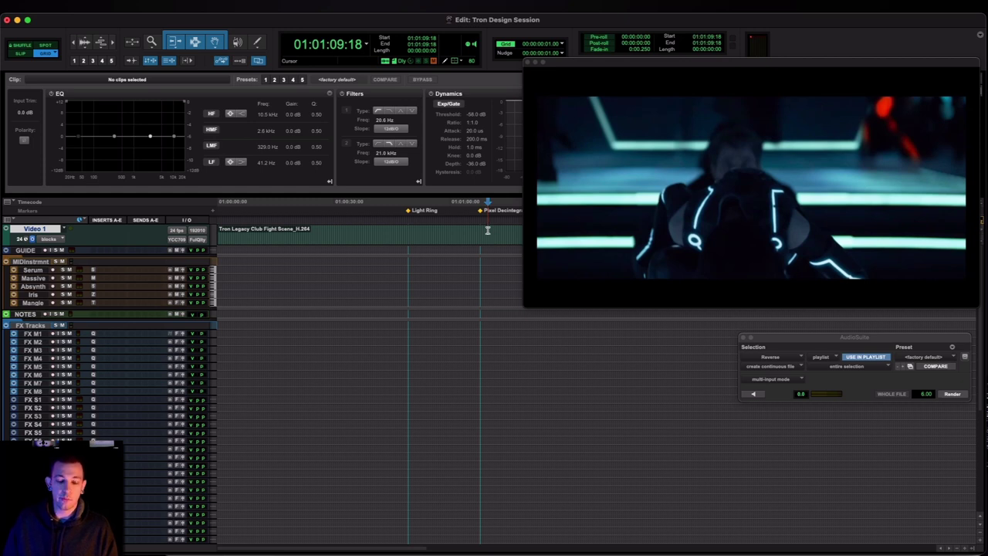
left_click_drag(406, 232, 507, 233)
left_click(508, 233)
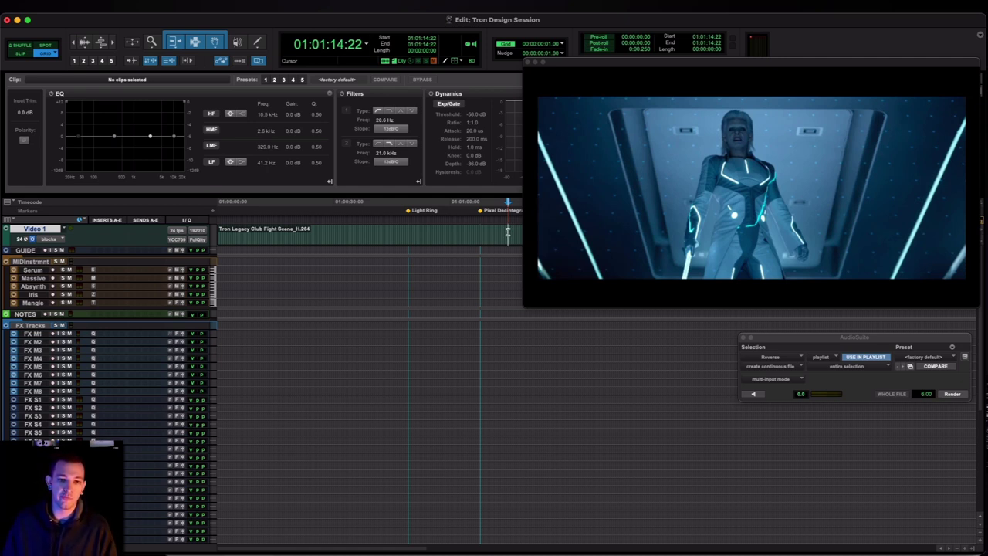
Review the video footage from 01:00:37:19 to 01:00:50:06, leading into the Light Ring marker
left_click(364, 231)
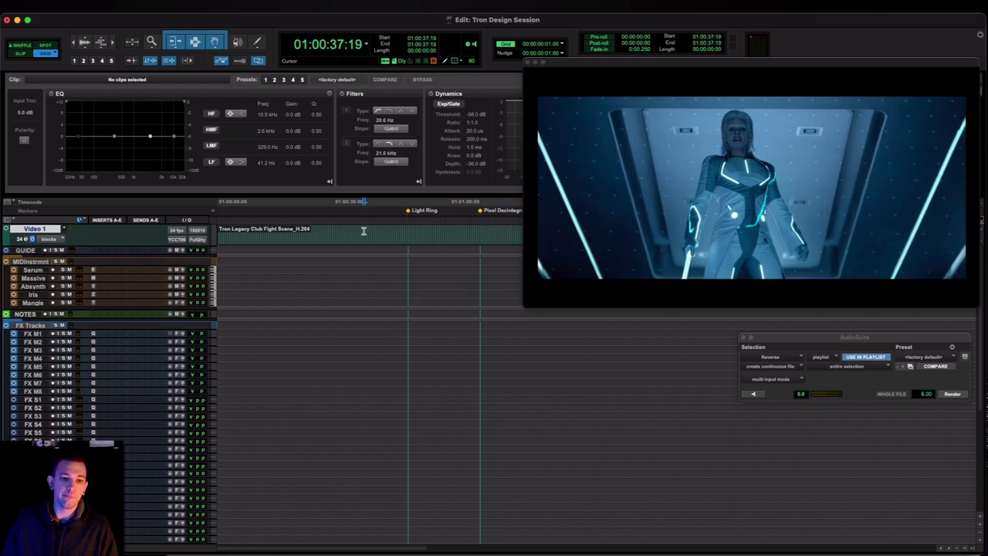
left_click_drag(364, 230, 412, 230)
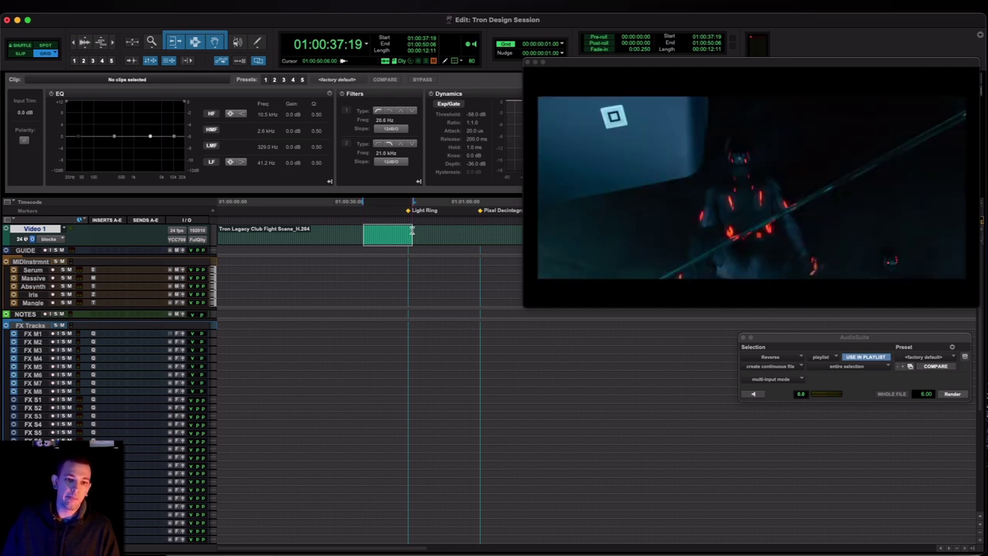
left_click(411, 229)
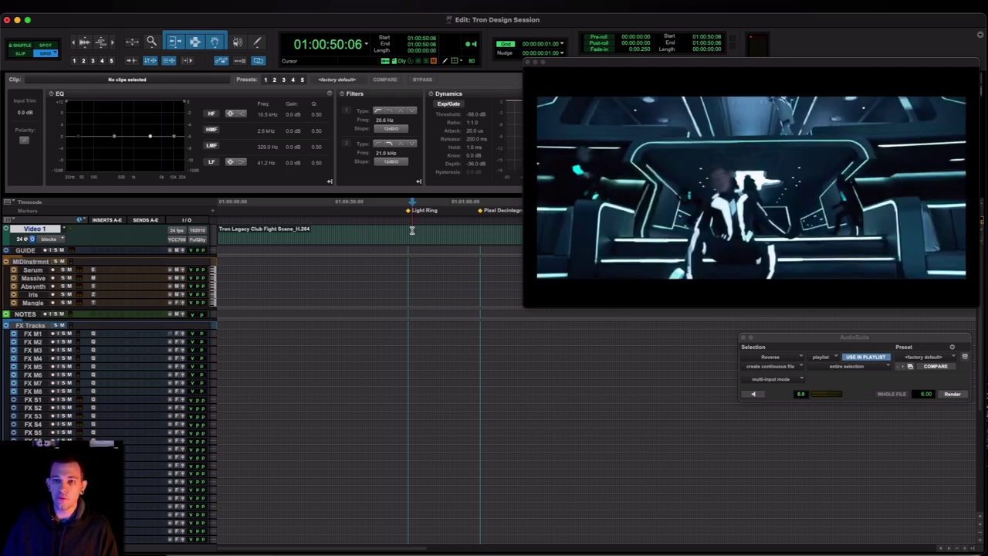
scroll(412, 230, "right", 3)
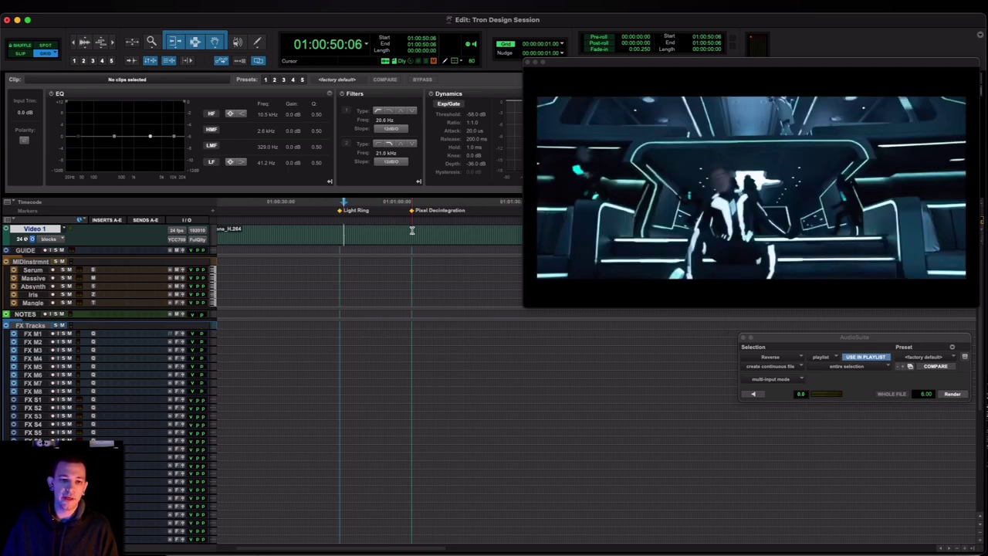
Select the range 01:00:48:13 to 01:01:13:21 on the FX M1 track, spanning the Light Ring and Pixel Decintegration markers
left_click(339, 334)
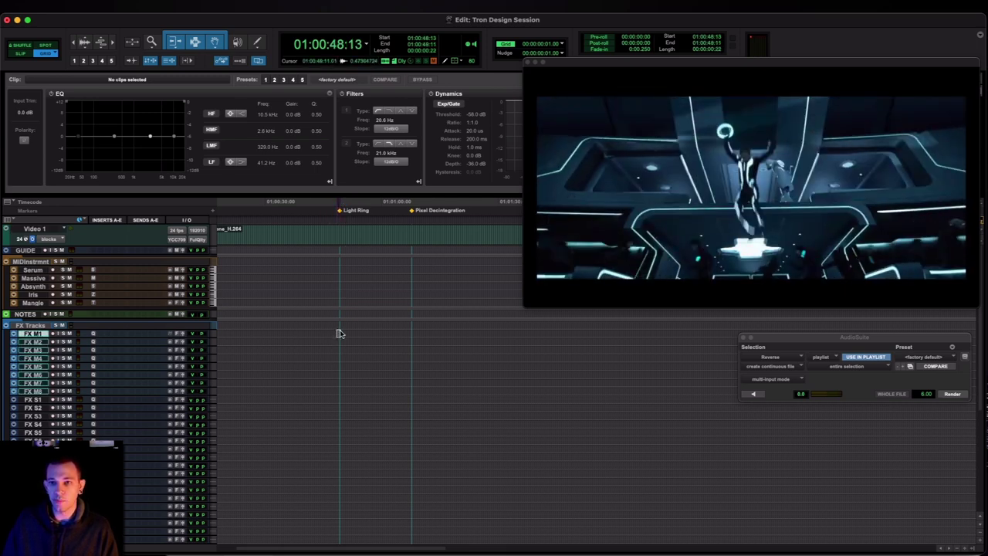
left_click_drag(339, 334, 344, 333)
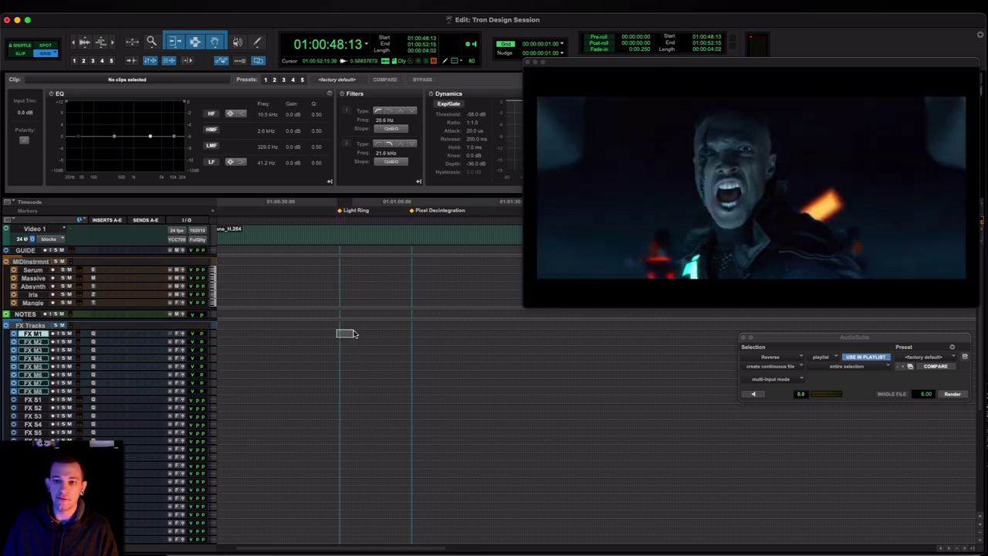
left_click_drag(352, 334, 434, 337)
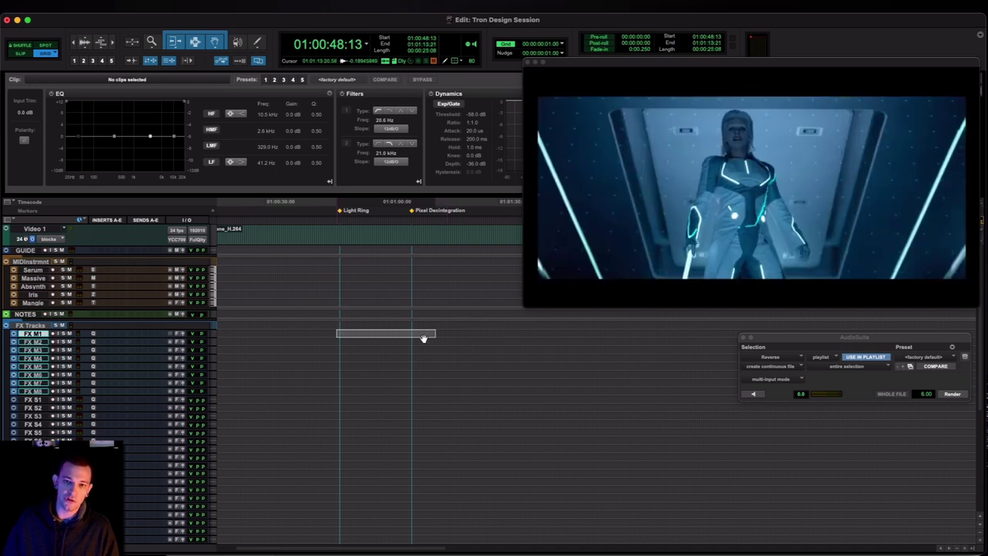
Look over the FX tracks below the selection and switch to Soundminer v5Pro
scroll(337, 337, "down", 4)
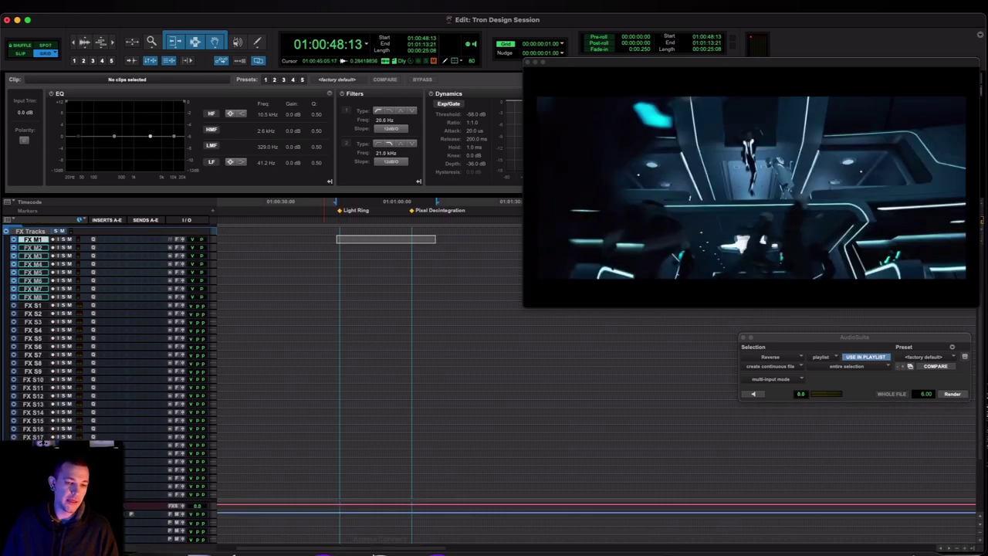
mouse_move(664, 542)
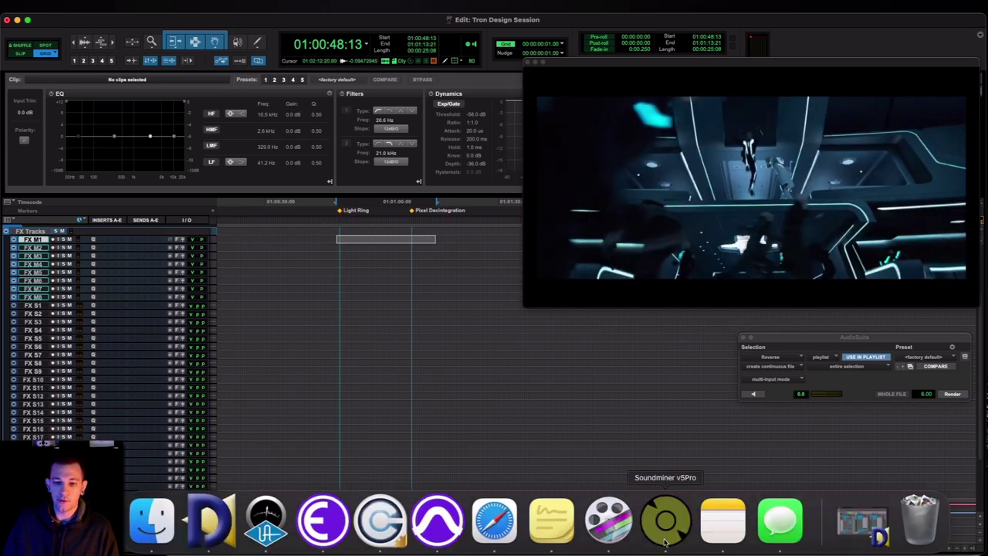
left_click(664, 521)
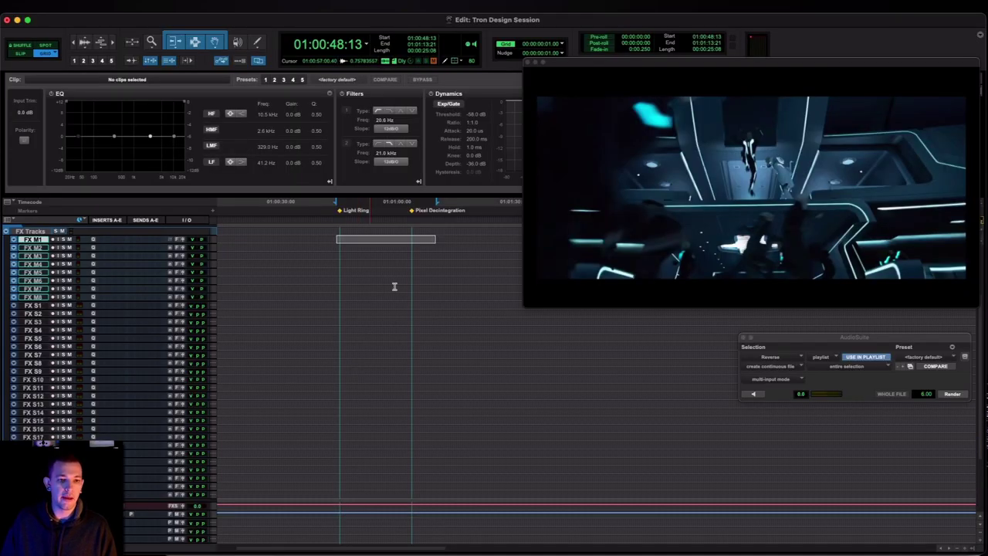
Place the edit cursor on the FX S1 track at 01:00:48:03, just before the Light Ring marker
left_click(338, 246)
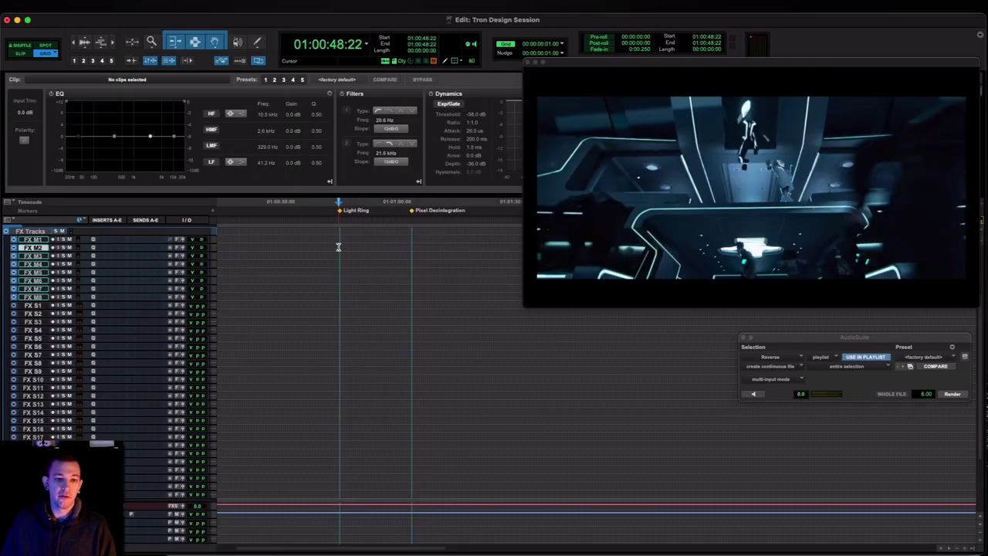
left_click(335, 305)
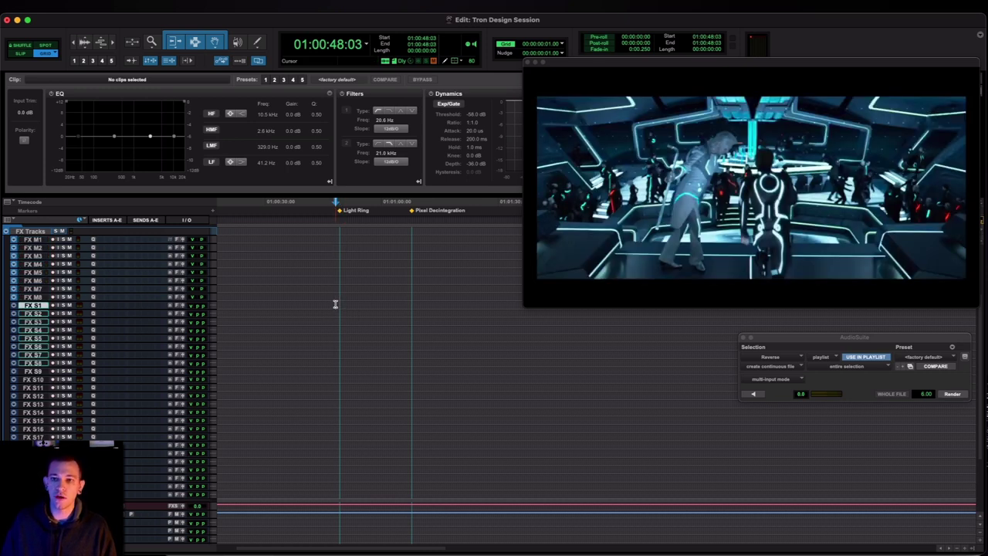
key("t")
key("t")
scroll(423, 304, "right", 4)
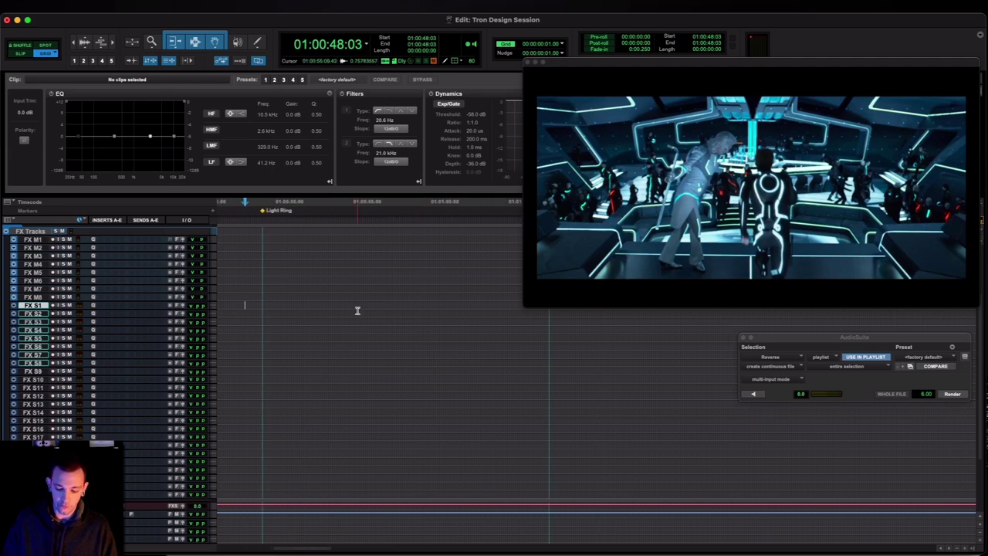
Extend the edit selection from FX S1 down through FX S8 and increase the height of these tracks
key("shift+semicolon")
key("shift+semicolon")
key("shift+semicolon")
key("shift+semicolon")
key("shift+semicolon")
key("shift+semicolon")
key("shift+semicolon")
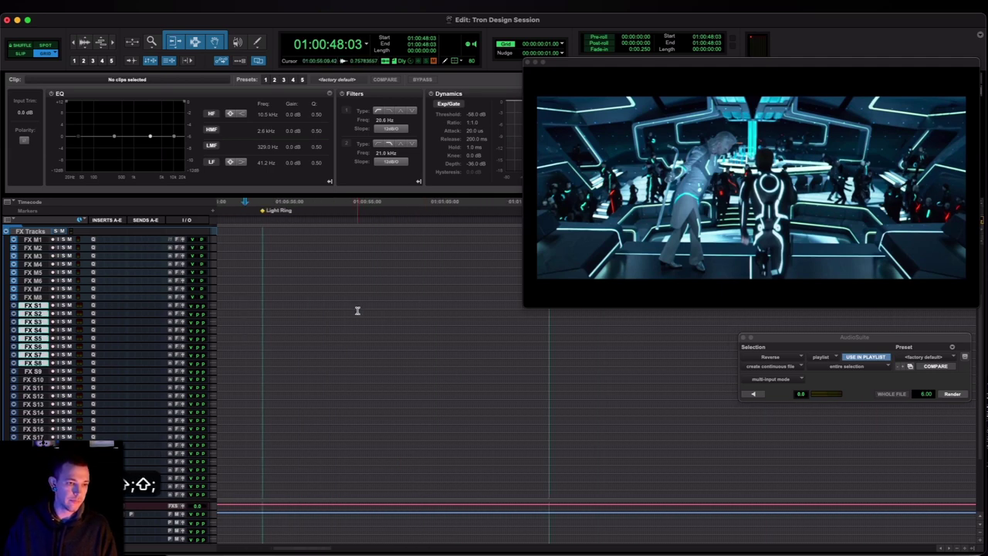
key("ctrl+Up")
key("ctrl+Up")
Place the edit cursor on the FX S1 track alone at 01:00:48:04
left_click(246, 310)
key("t")
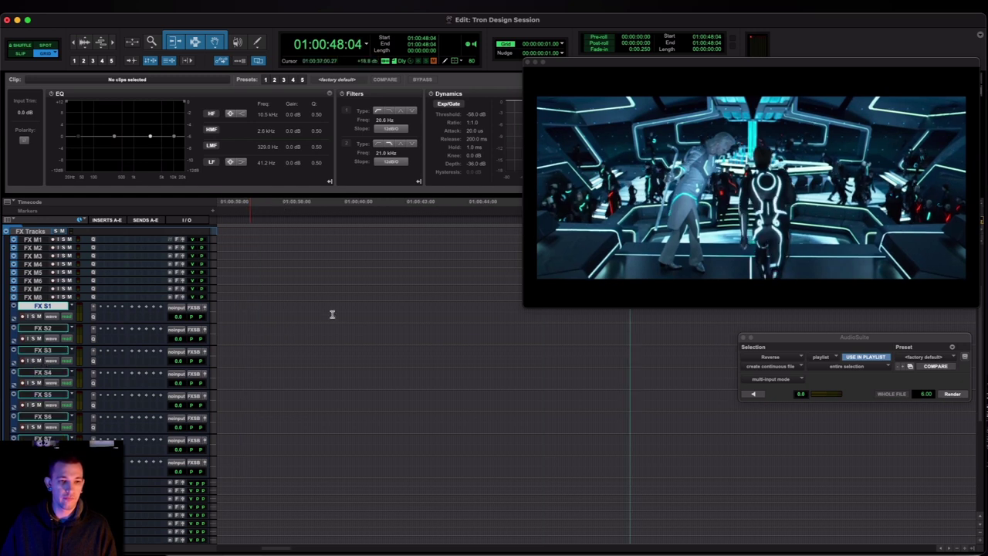
scroll(332, 314, "right", 2)
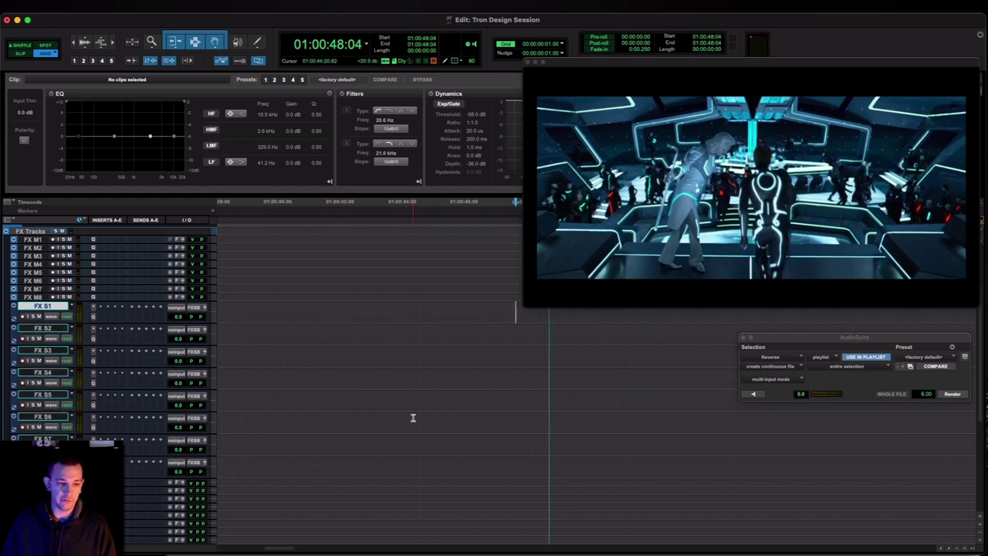
key("s")
key("f")
key("a")
key("s")
key("f")
key("a")
key("s")
key("f")
key("f")
key("a")
key("s")
key("f")
key("a")
key("f")
Select the range 01:00:48:19 to 01:00:49:05 across tracks FX S1 to FX S8, and clear the selection
scroll(434, 351, "right", 5)
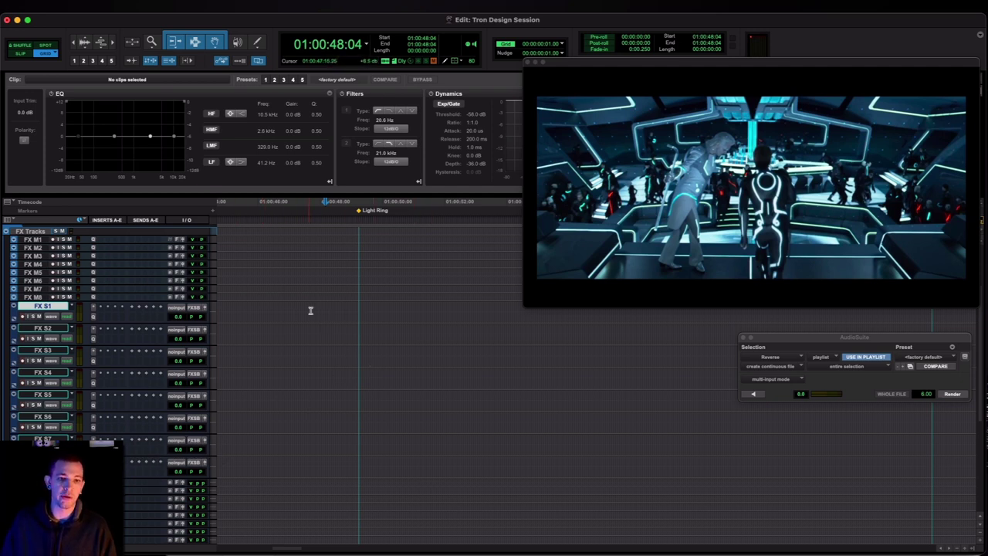
left_click_drag(344, 306, 357, 461)
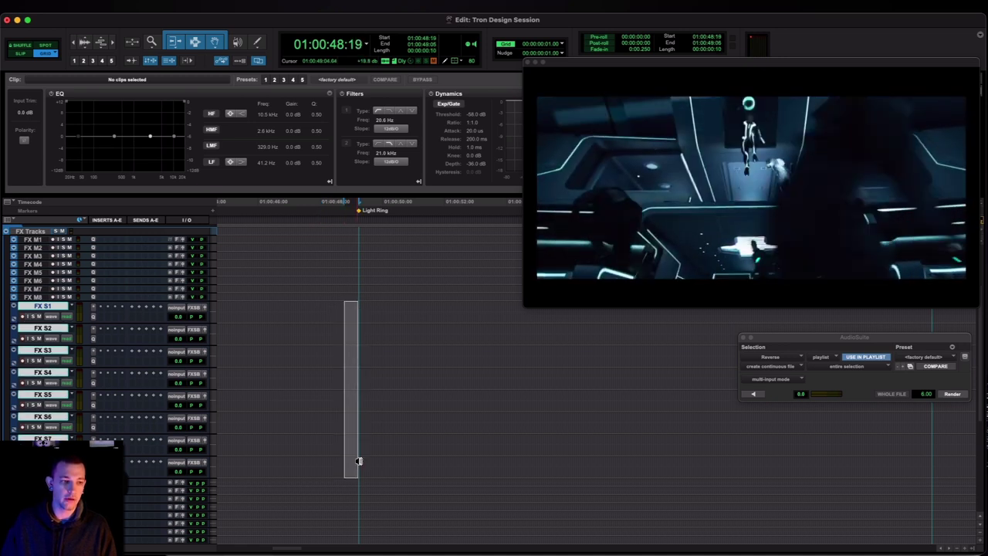
key("ctrl+Up")
key("ctrl+Down")
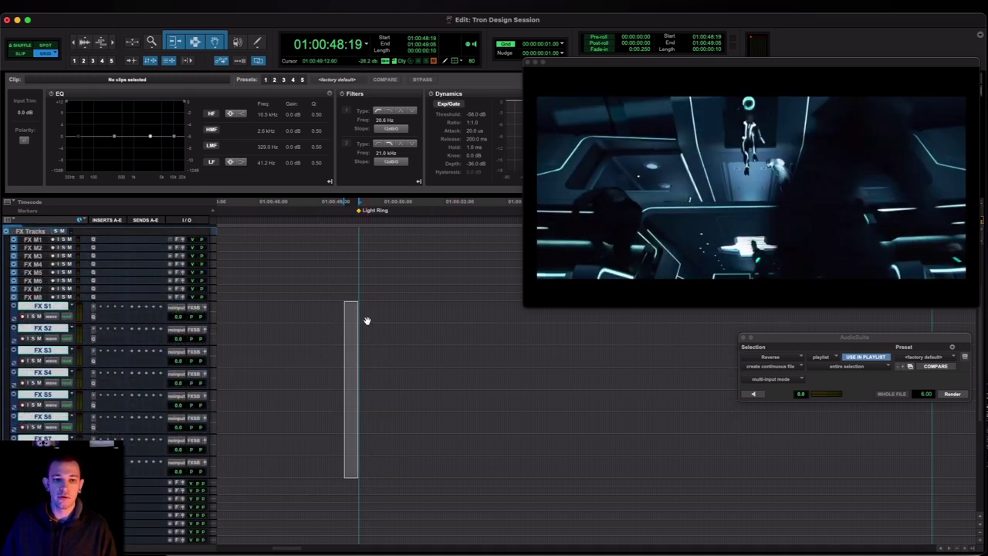
left_click(349, 303)
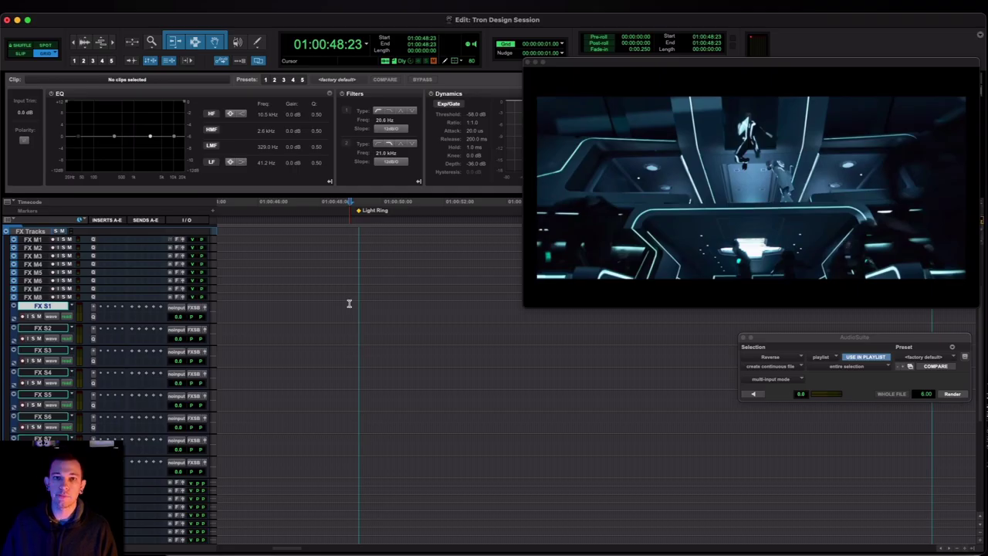
Mark out short ranges on FX S1 leading up to the Light Ring marker and place the edit cursor at 01:00:49:03
key("super+Tab")
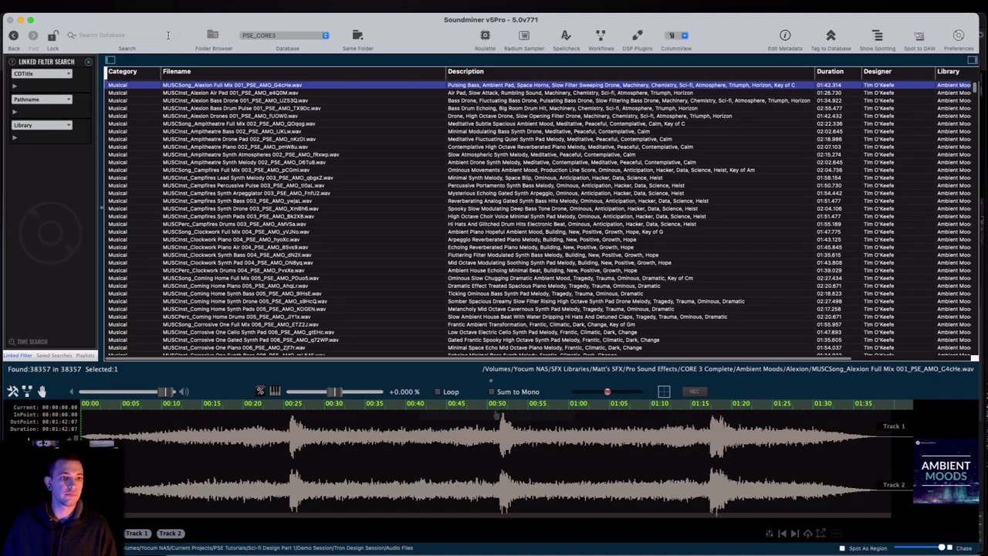
key("super+Tab")
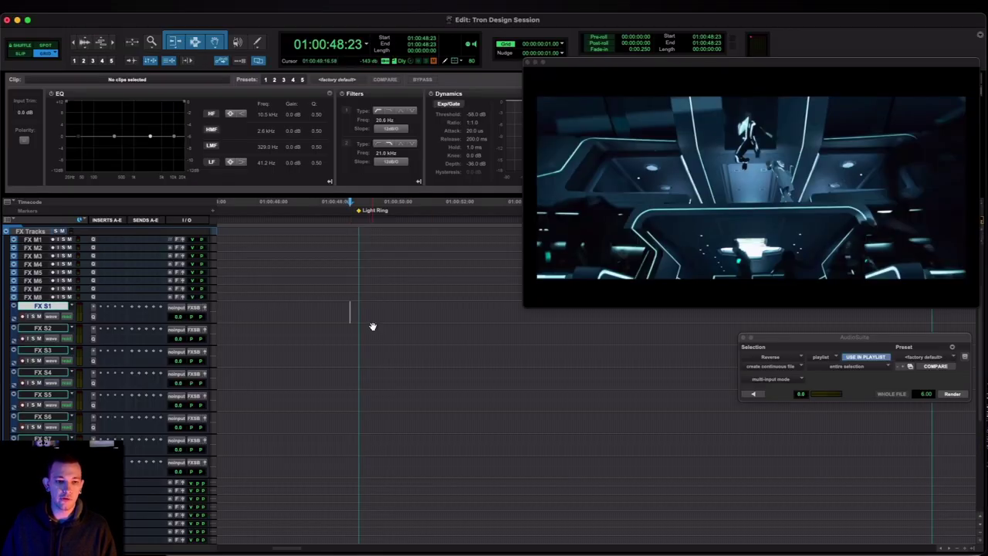
mouse_move(355, 306)
left_mouse_down()
mouse_move(362, 311)
mouse_move(345, 309)
left_mouse_up()
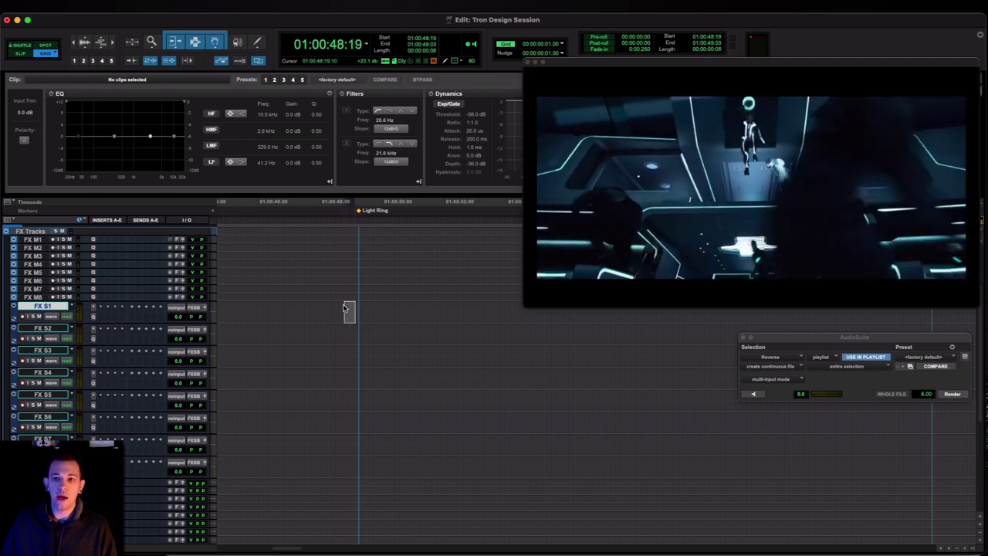
left_click(345, 309)
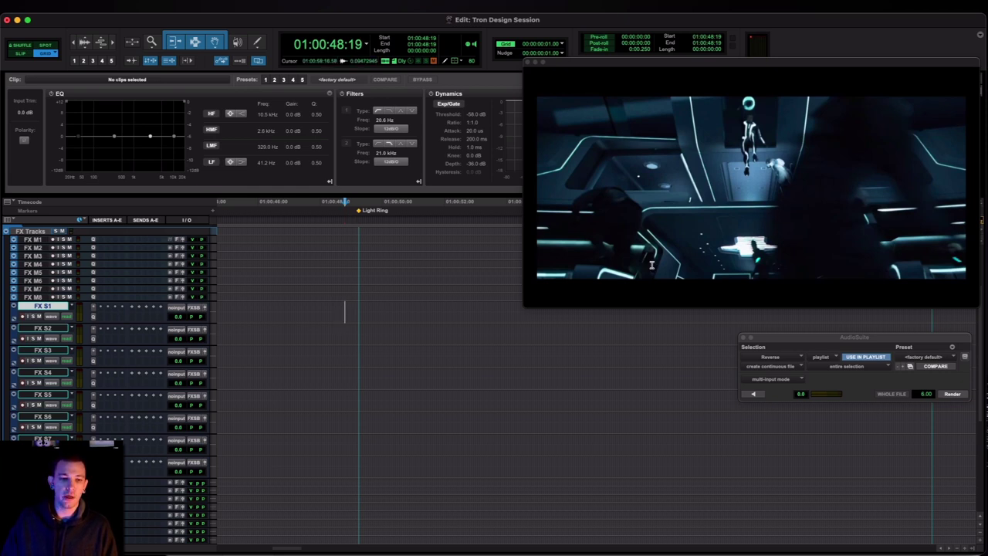
key("super+Tab")
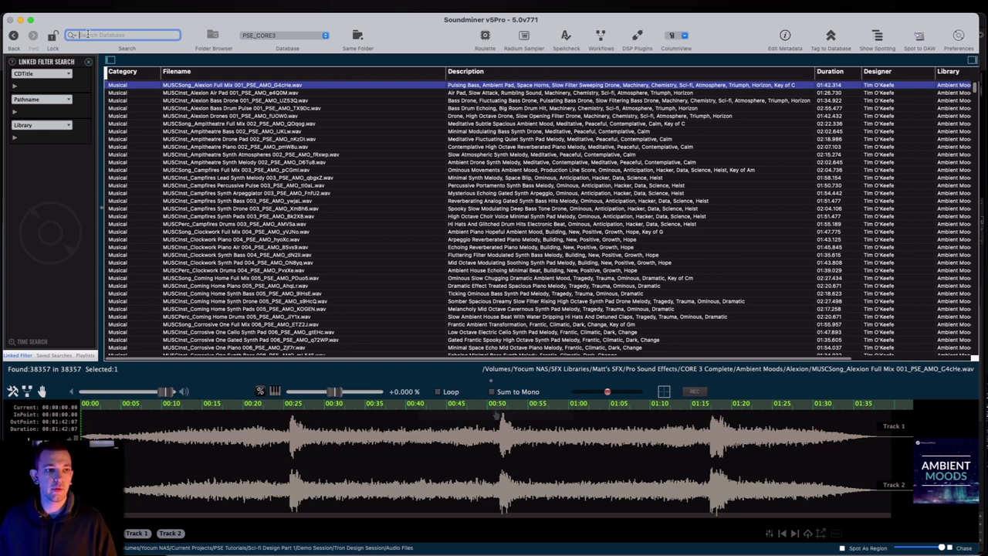
key("super+Tab")
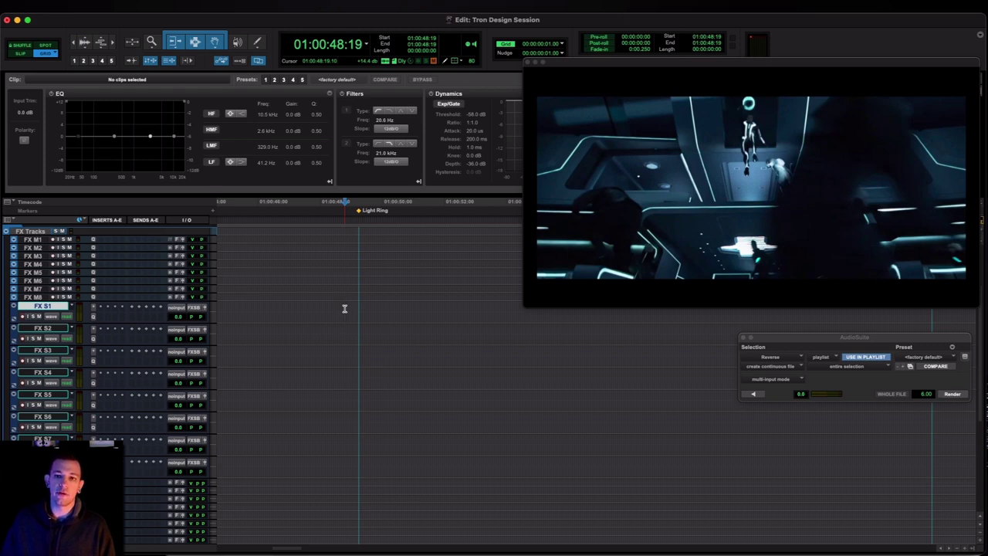
mouse_move(344, 309)
left_mouse_down()
mouse_move(334, 309)
mouse_move(377, 308)
mouse_move(331, 311)
mouse_move(354, 312)
left_mouse_up()
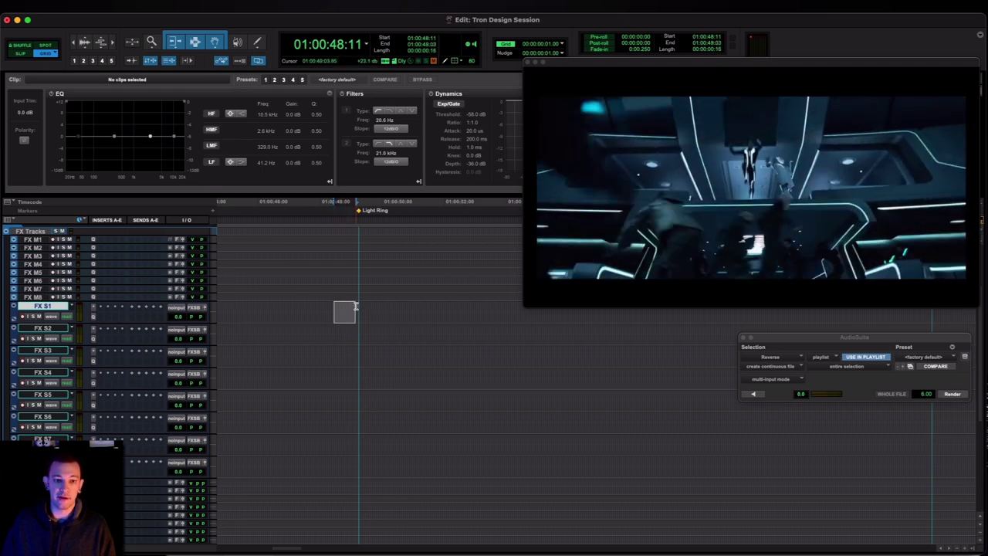
left_click(355, 309)
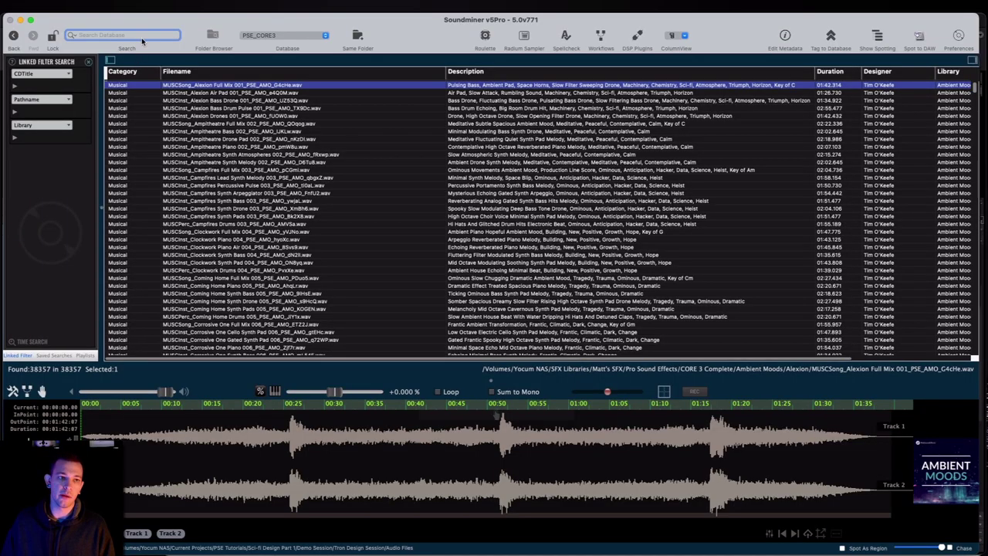
Search the PSE_CORE3 database in Soundminer v5Pro for "energy" and look through the list of sounds
type("energy")
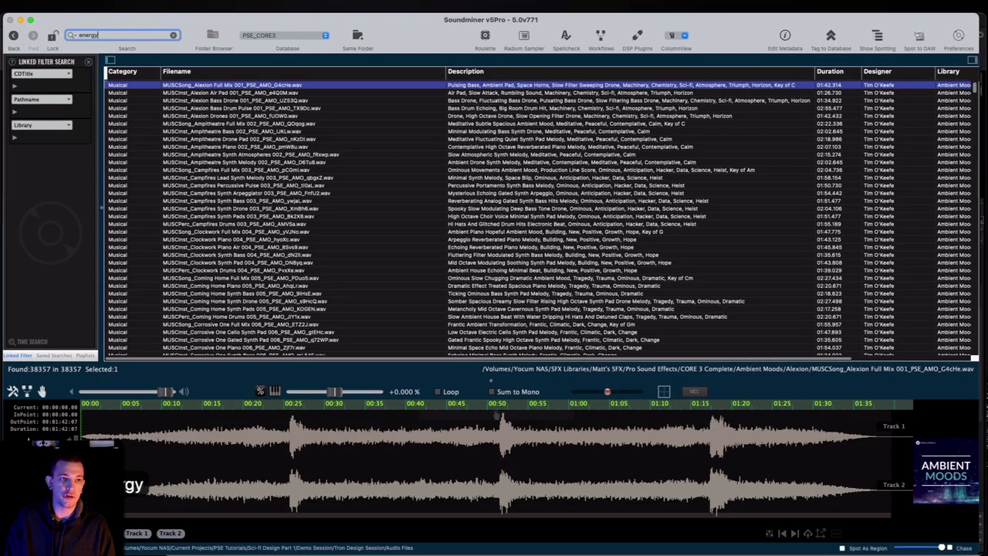
key("Return")
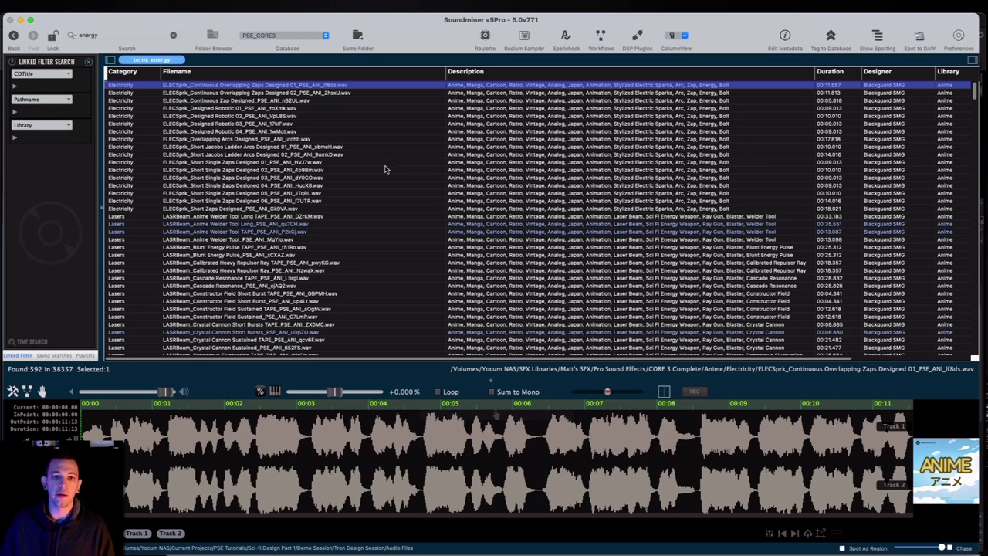
scroll(437, 217, "down", 15)
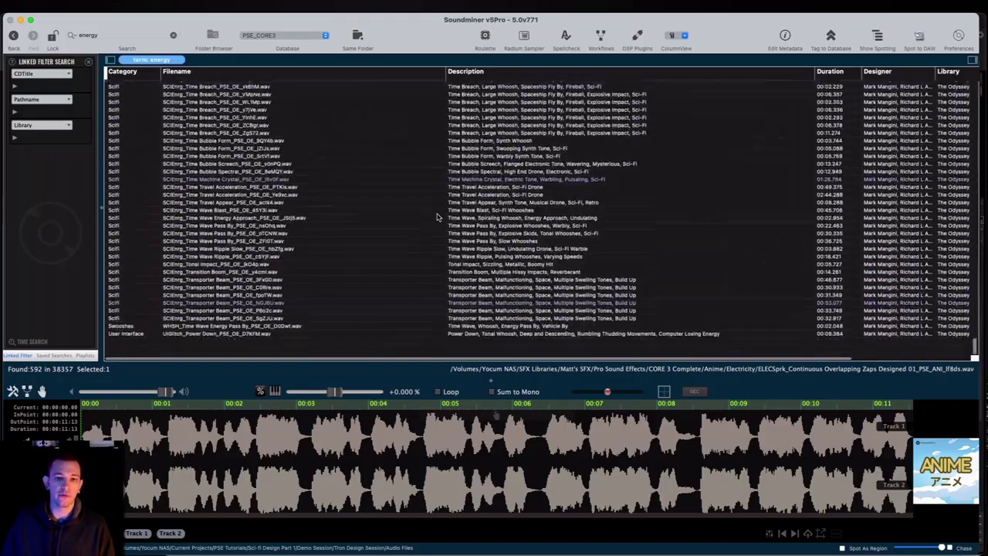
scroll(436, 217, "down", 15)
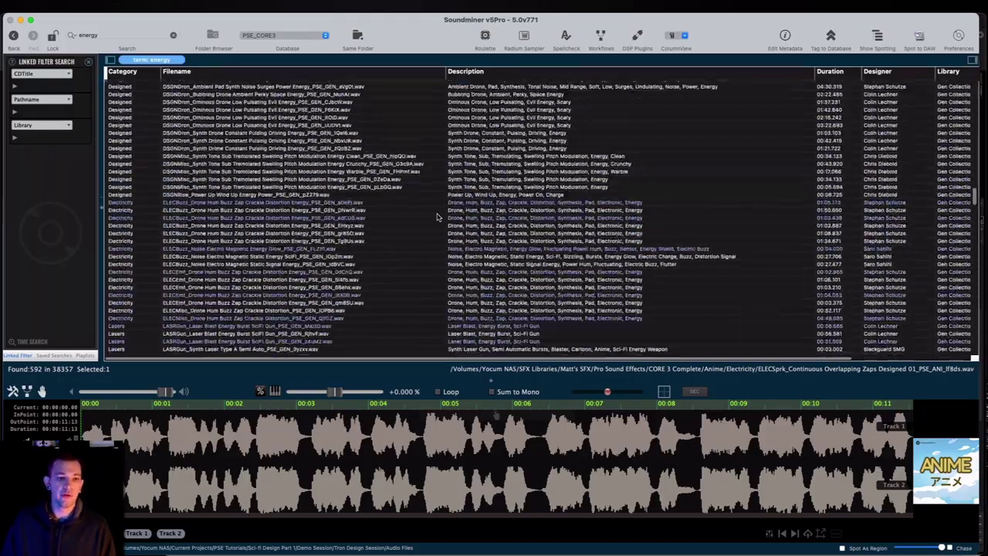
scroll(436, 217, "down", 15)
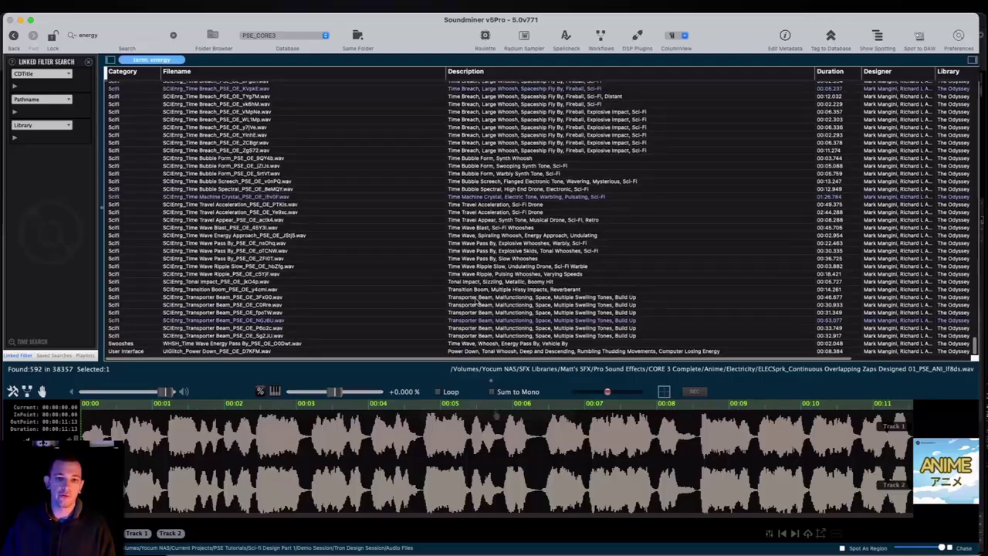
scroll(470, 248, "up", 20)
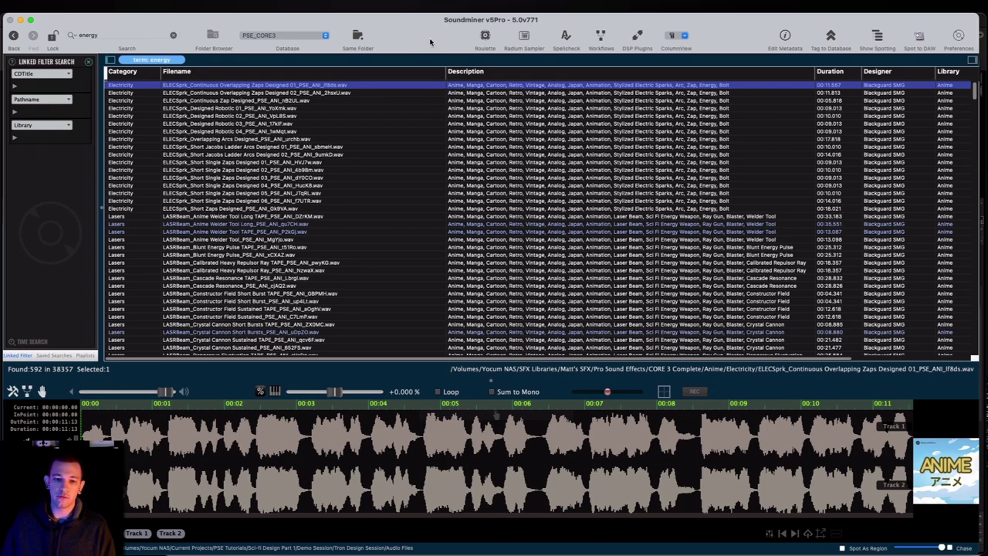
Switch back to the Tron session and relaunch Soundminer v5Pro
key("super+tab")
key("super+space")
type("sound")
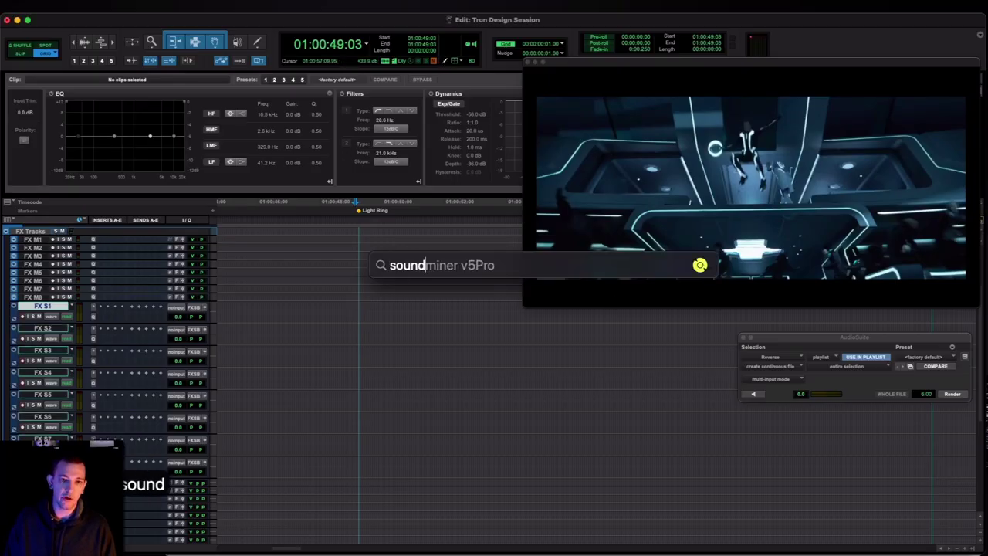
key("Return")
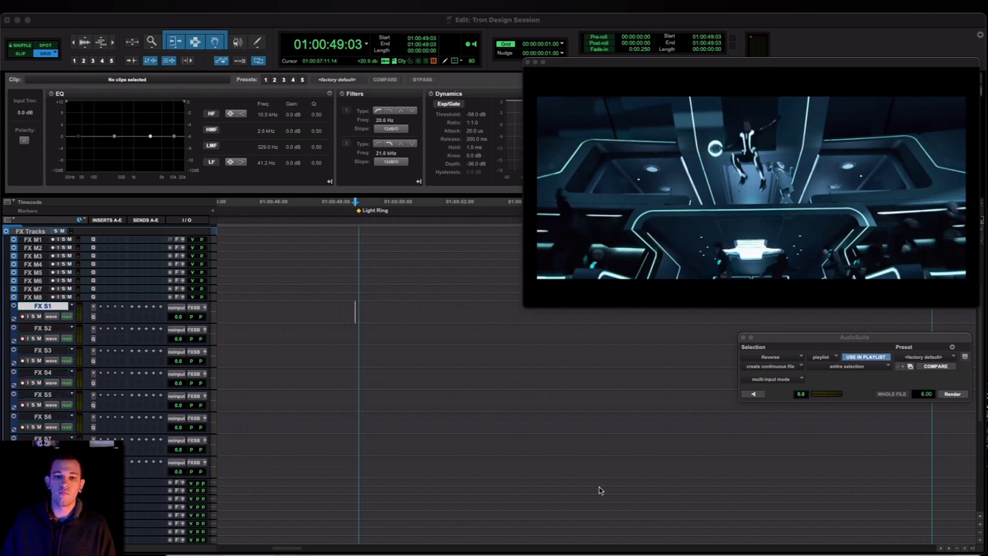
left_click(777, 516)
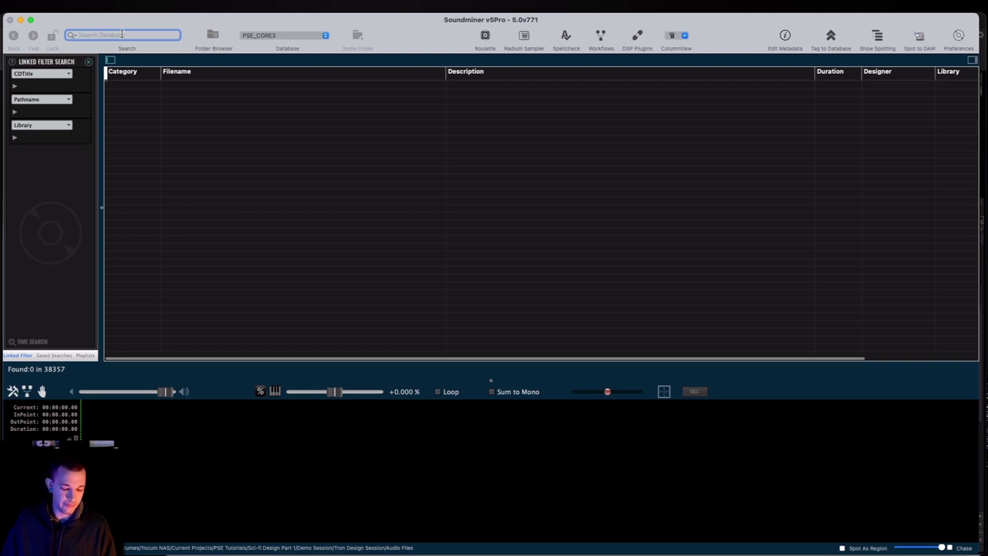
Search the PSE_CORE3 database for "energy" in the reopened Soundminer window
type("0")
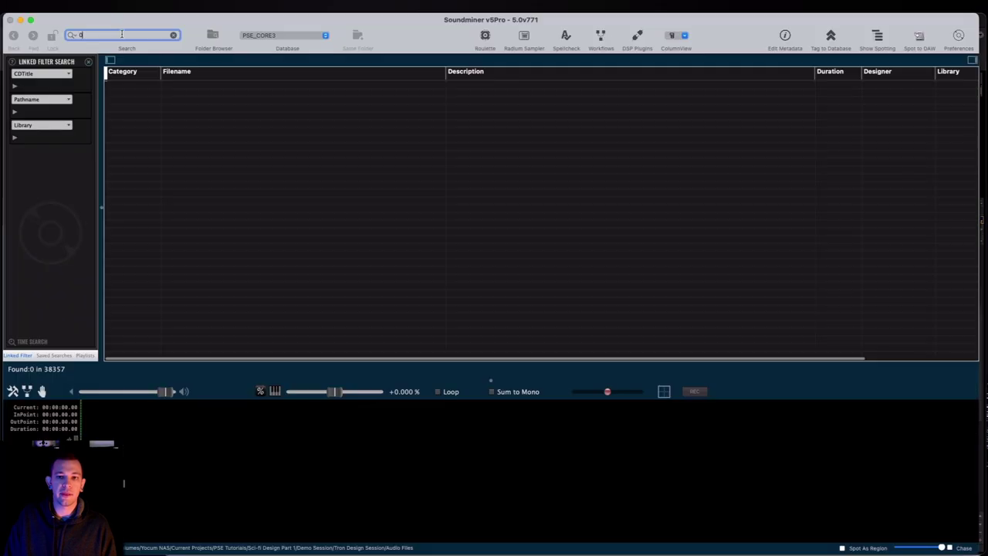
type("nergy")
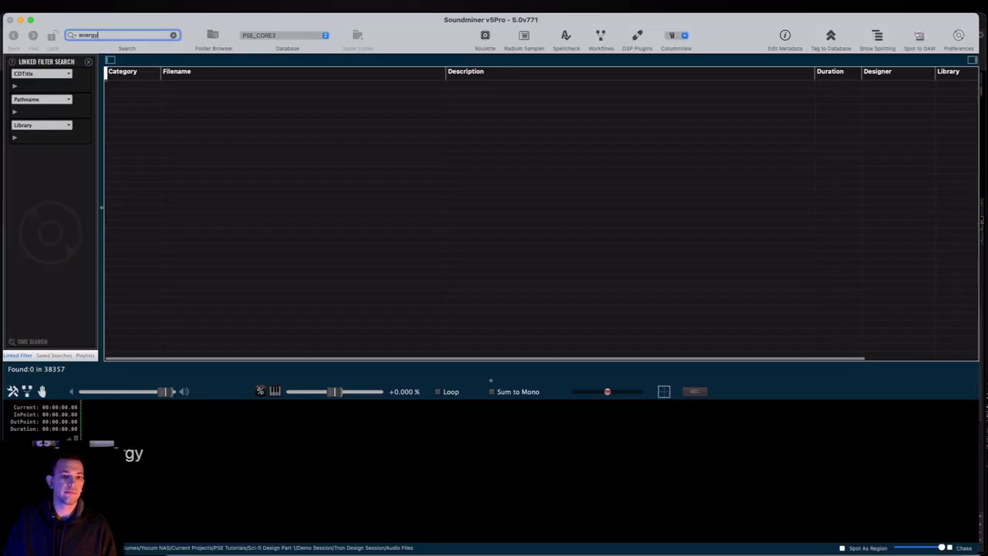
key("Return")
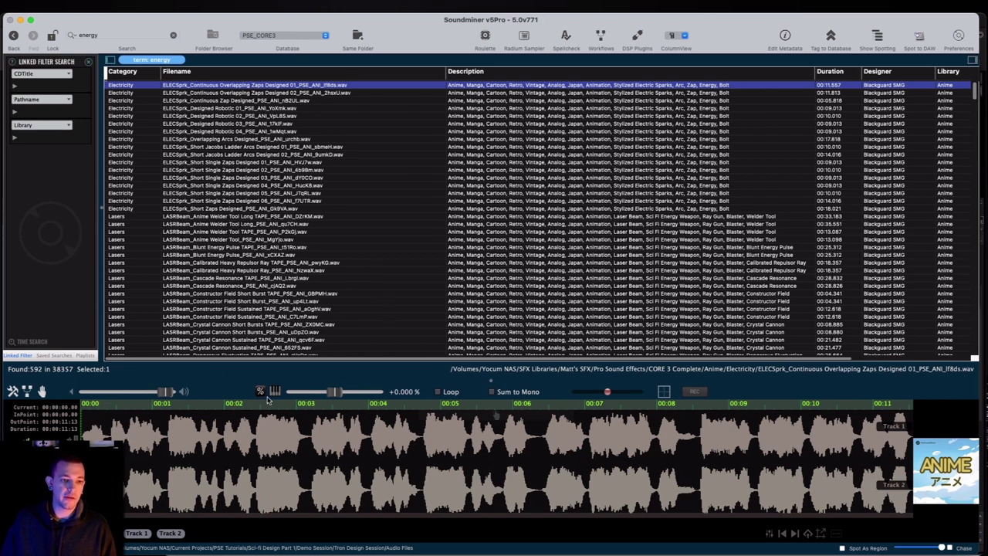
Audition ELECSprk_Continuous Overlapping Zaps Designed 01 and mark the single zap from about 00:00:04:18 to 00:00:05:11
left_click(257, 434)
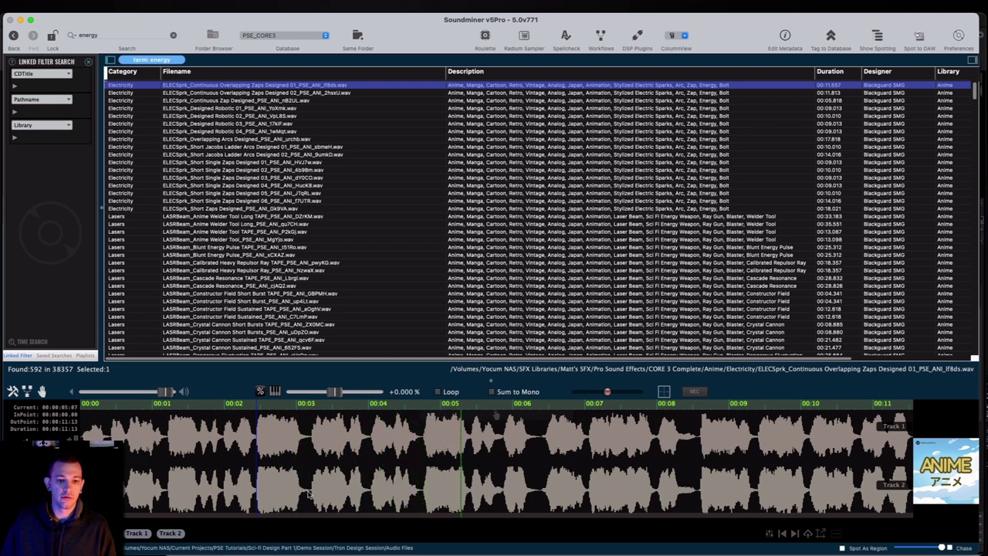
left_click(425, 433)
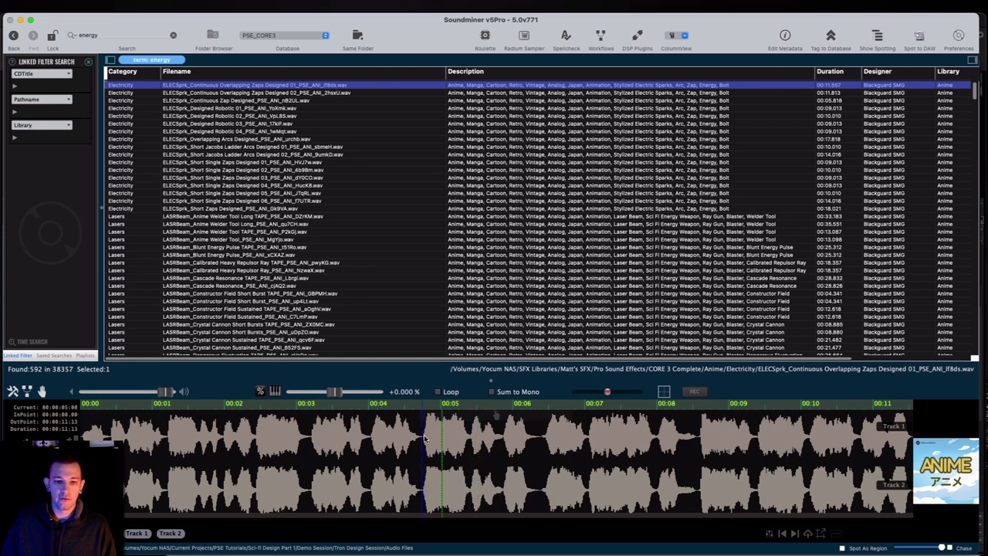
left_click_drag(422, 435, 474, 434)
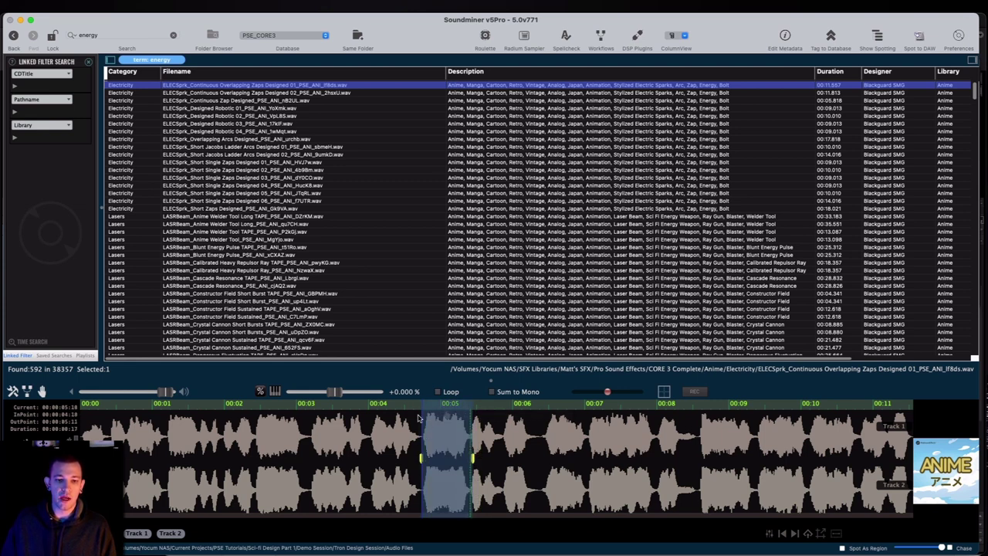
Check the FX S1 cursor in the Tron session, spot the marked zap to it, and return to Soundminer v5Pro
key("super+Tab")
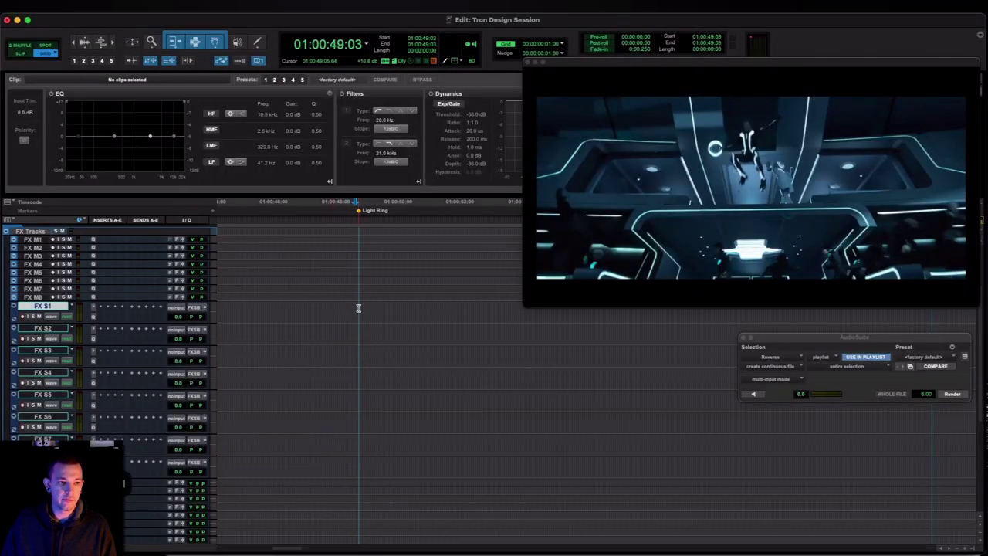
key("super+Tab")
key("s")
key("super+Tab")
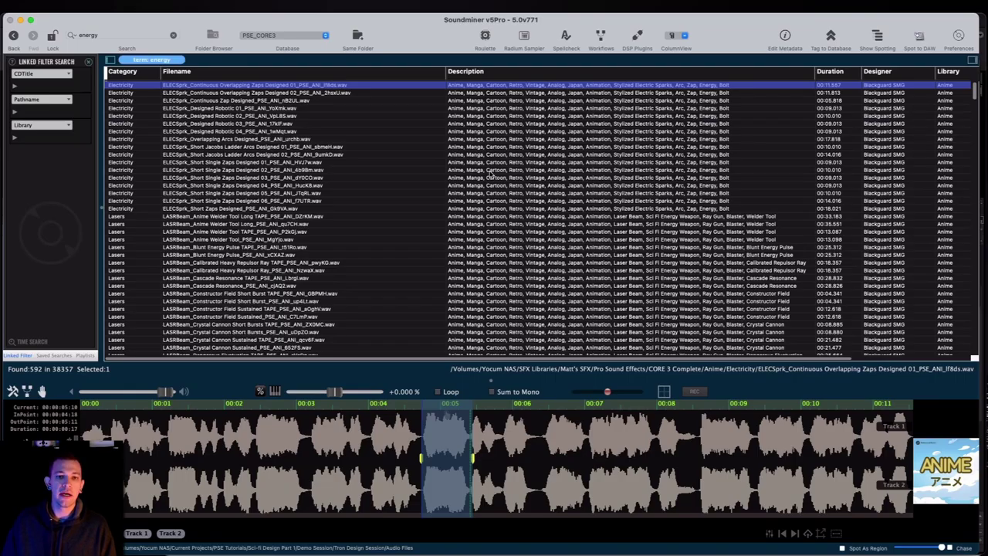
Browse the energy results, audition LASRBeam_Constructor Field Short Burst, and reselect ELECSprk_Continuous Overlapping Zaps Designed 01
scroll(490, 174, "down", 4)
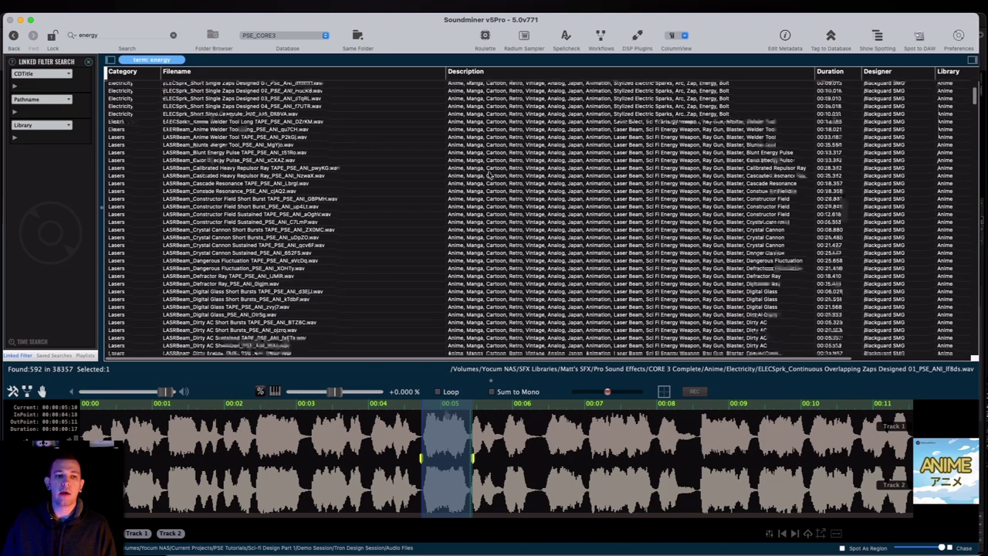
scroll(489, 174, "down", 1)
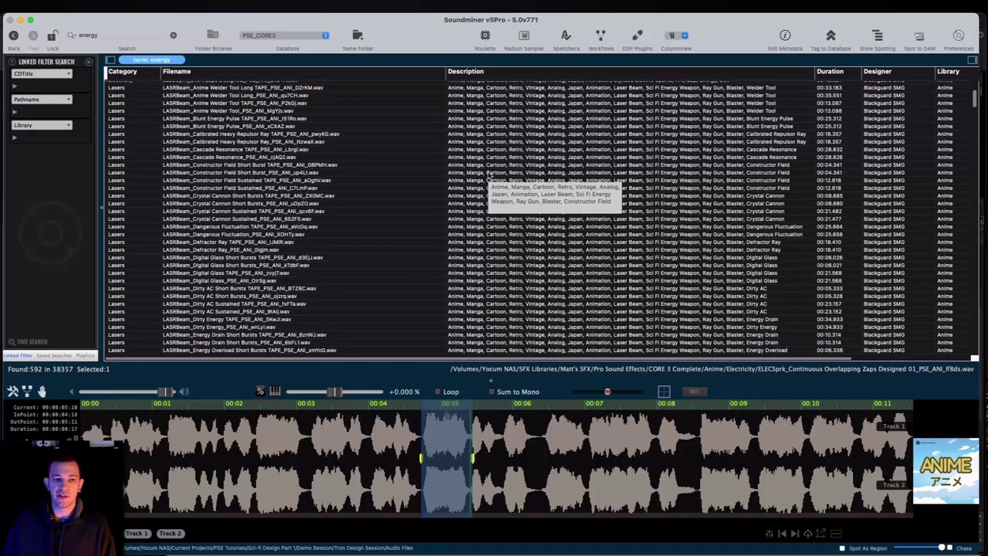
left_click(490, 175)
scroll(488, 174, "down", 1)
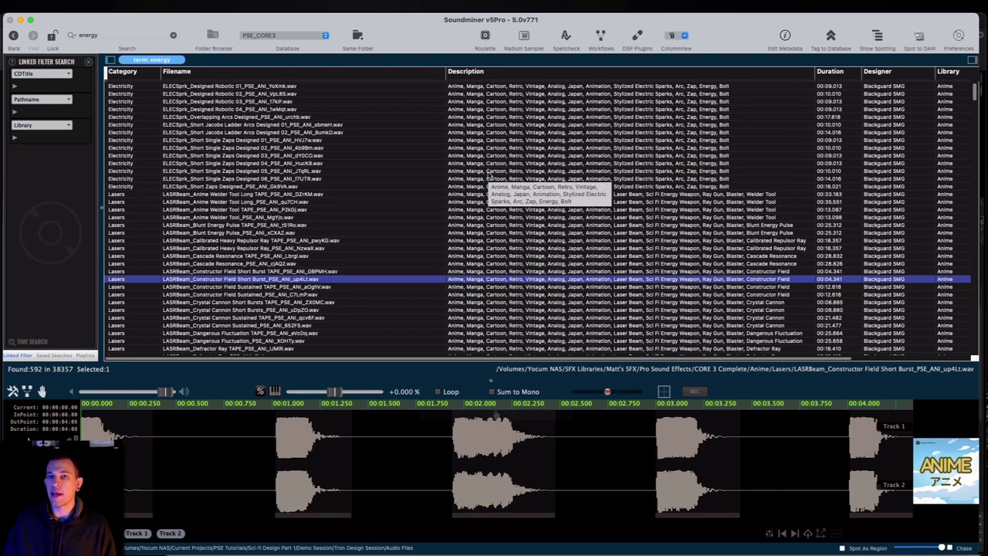
scroll(488, 173, "up", 3)
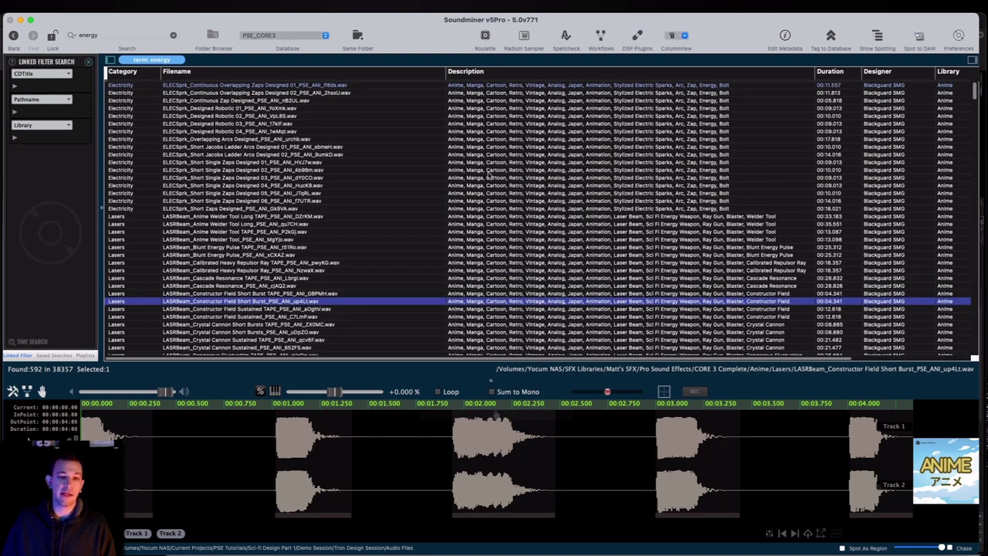
left_click(550, 86)
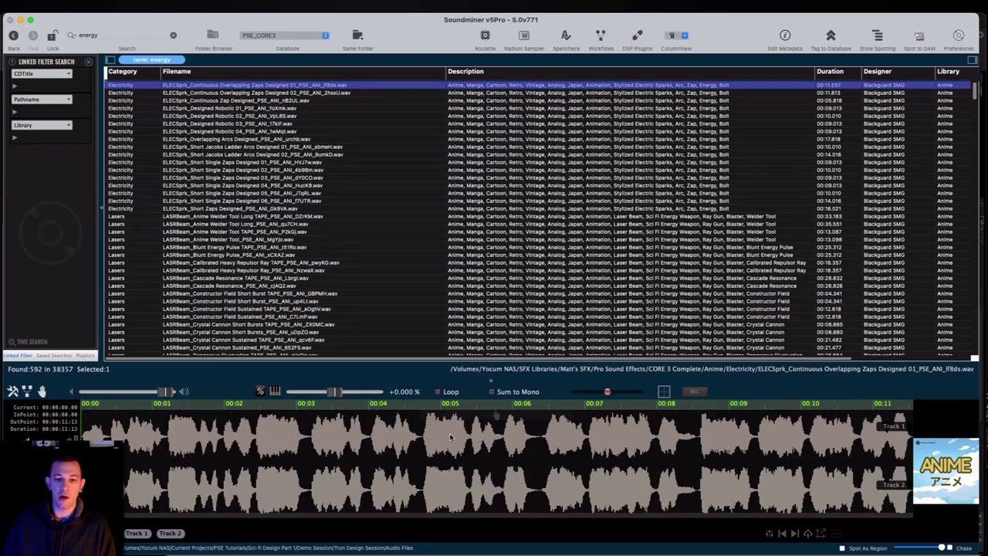
scroll(538, 186, "down", 5)
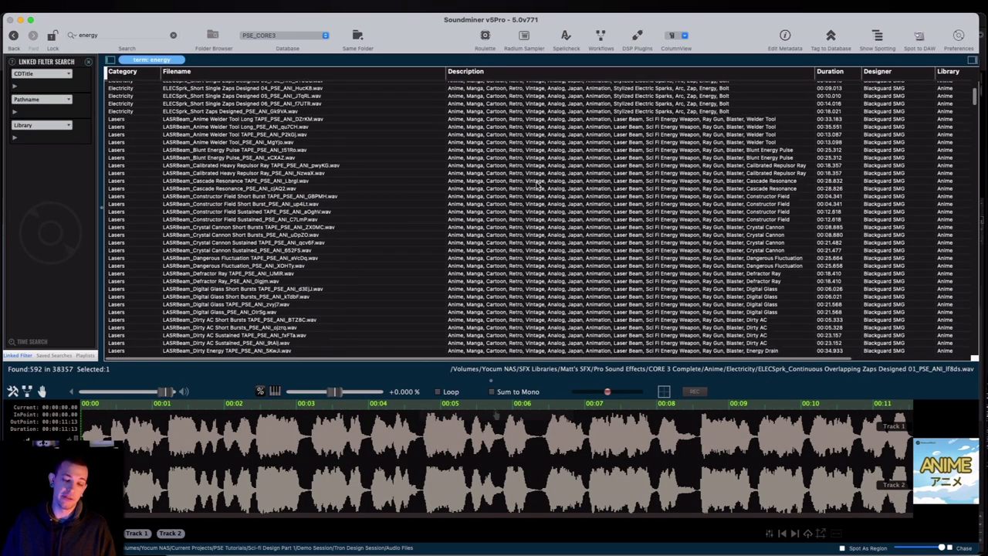
scroll(538, 186, "up", 5)
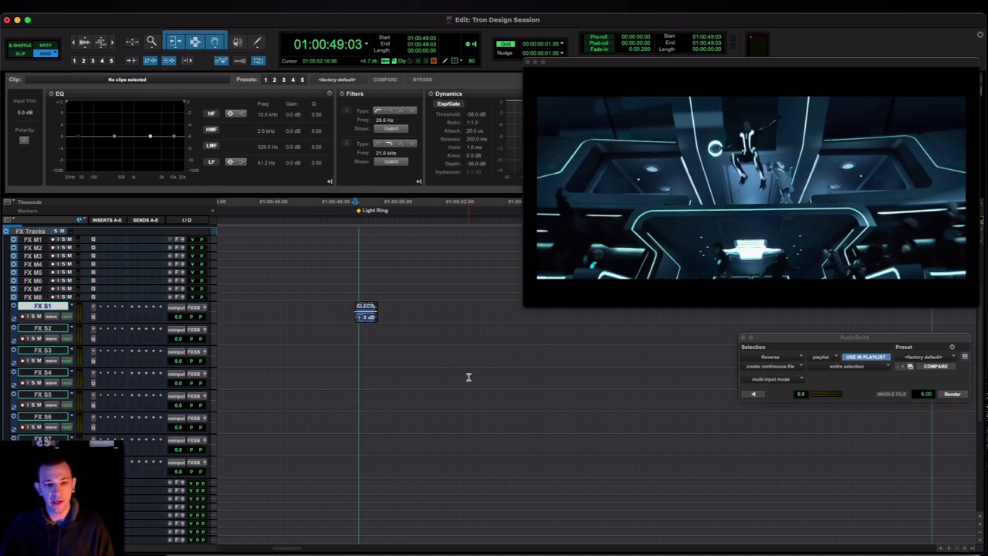
Select the spotted zap clip on FX S1 in the Tron session for a closer check, and return to Soundminer v5Pro
left_click(365, 320)
key("t")
key("t")
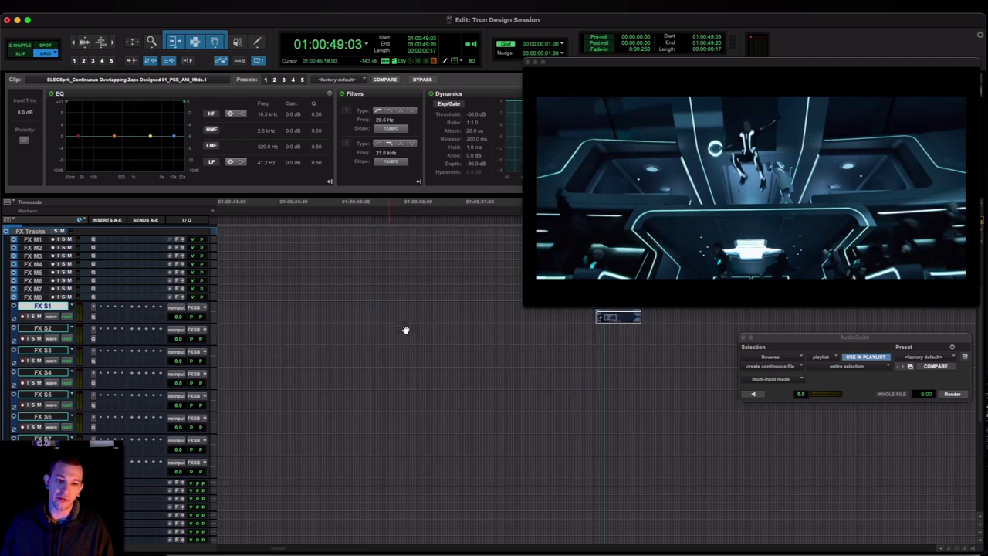
scroll(452, 332, "right", 4)
key("super+Tab")
Audition the ambient and Ominous Drone Low Pulsating Evil Energy sounds among the Gen Collection results
scroll(501, 196, "down", 15)
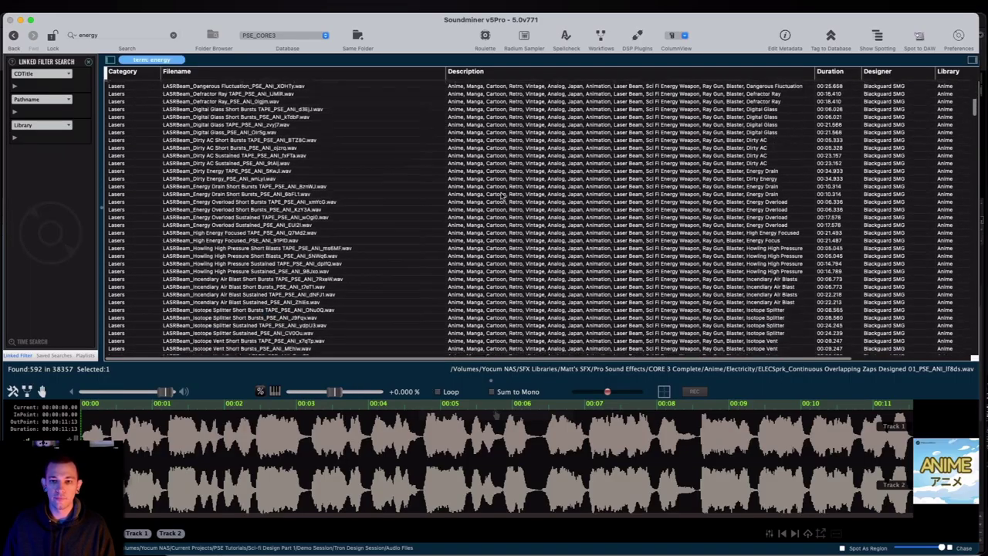
scroll(502, 197, "down", 5)
scroll(309, 148, "down", 10)
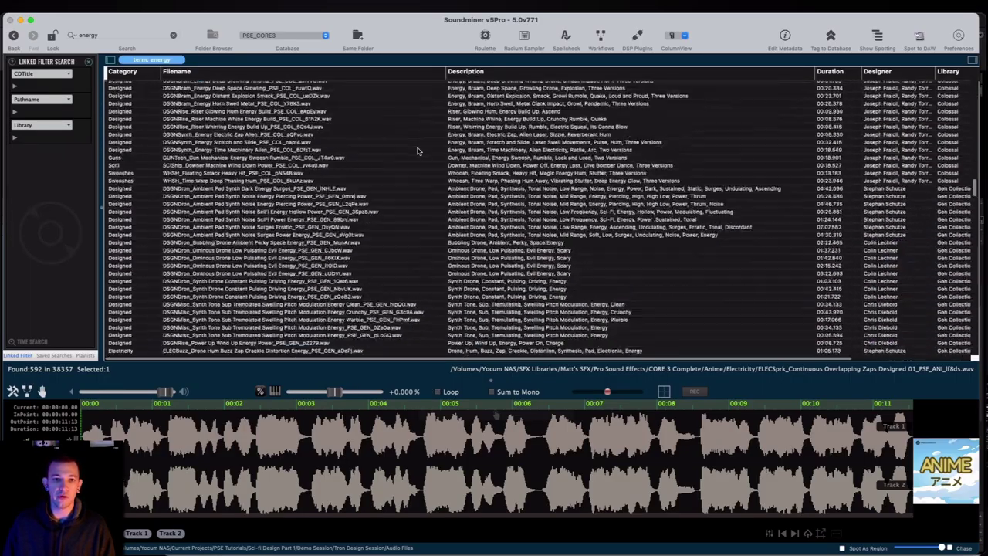
left_click(417, 149)
key("Down")
key("Down")
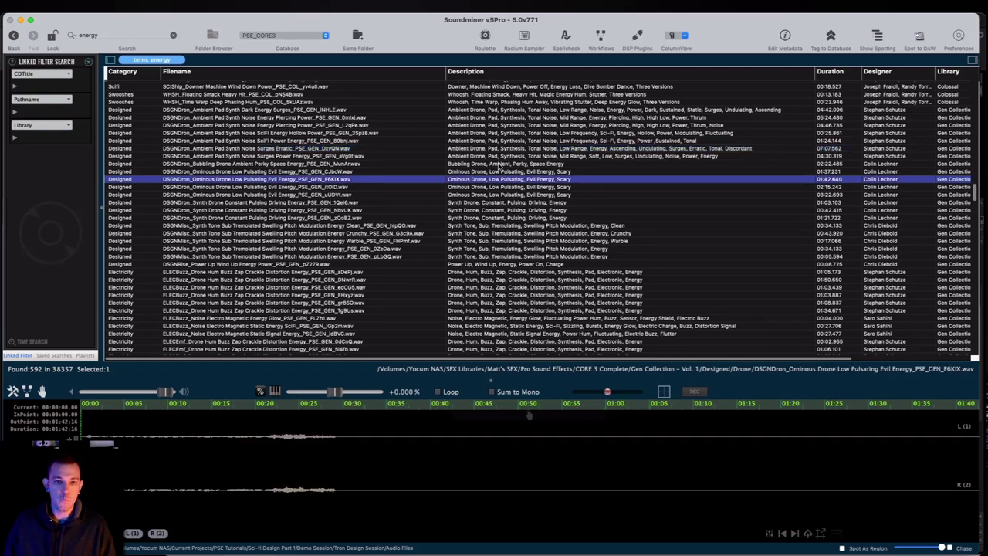
Audition the Synth Tone Sub Tremolated Swelling Pitch Modulation Energy sounds and DSGNRise_Power Up Wind Up Energy Power
left_click(483, 227)
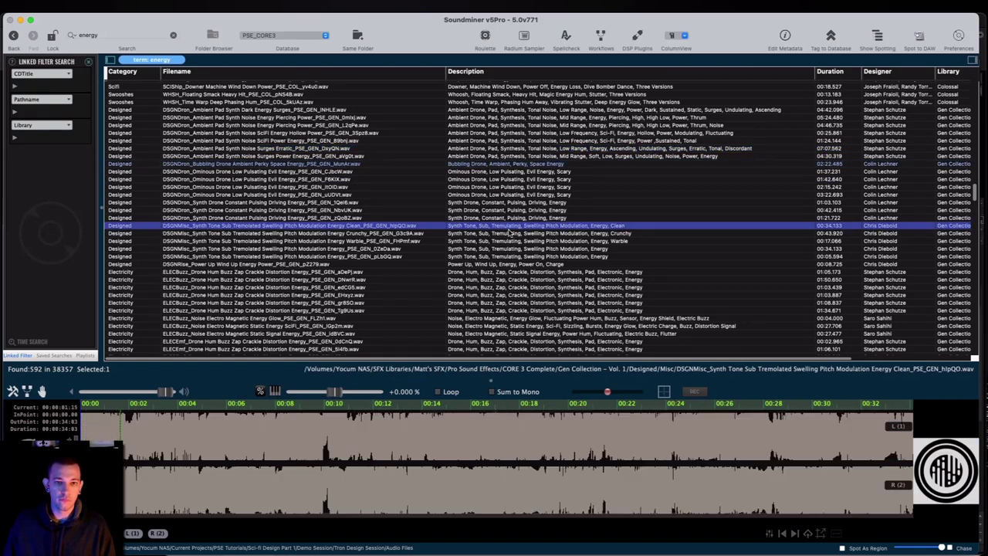
left_click(491, 226)
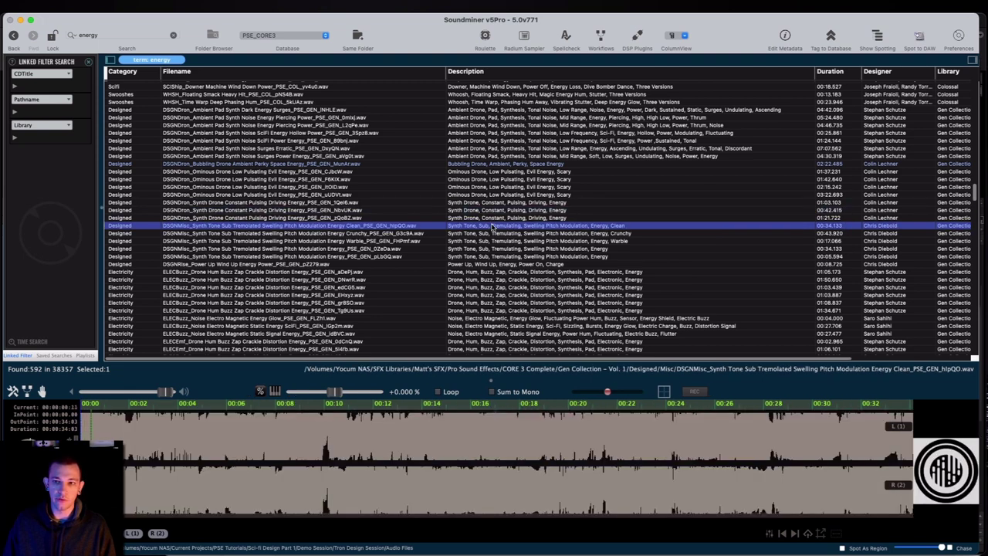
left_click(506, 249)
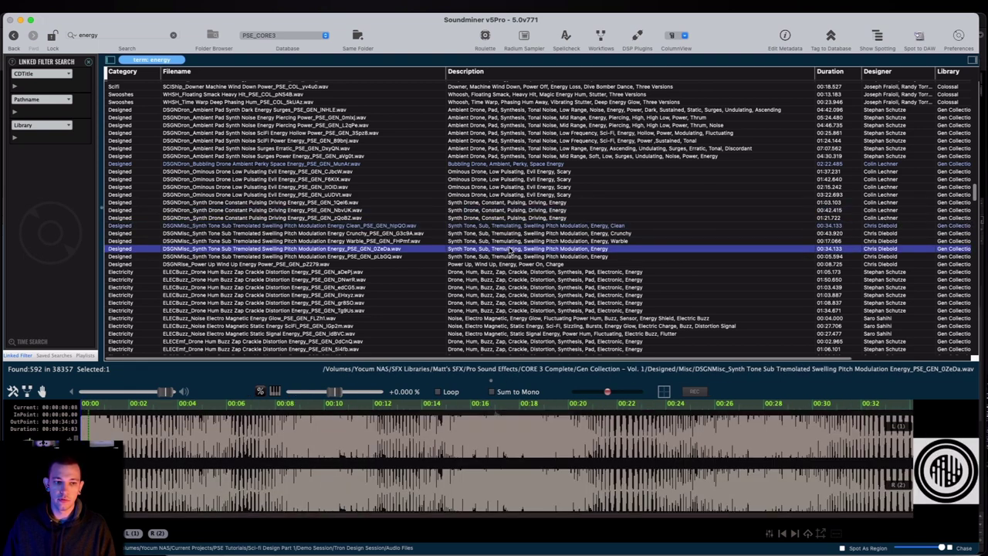
left_click(512, 264)
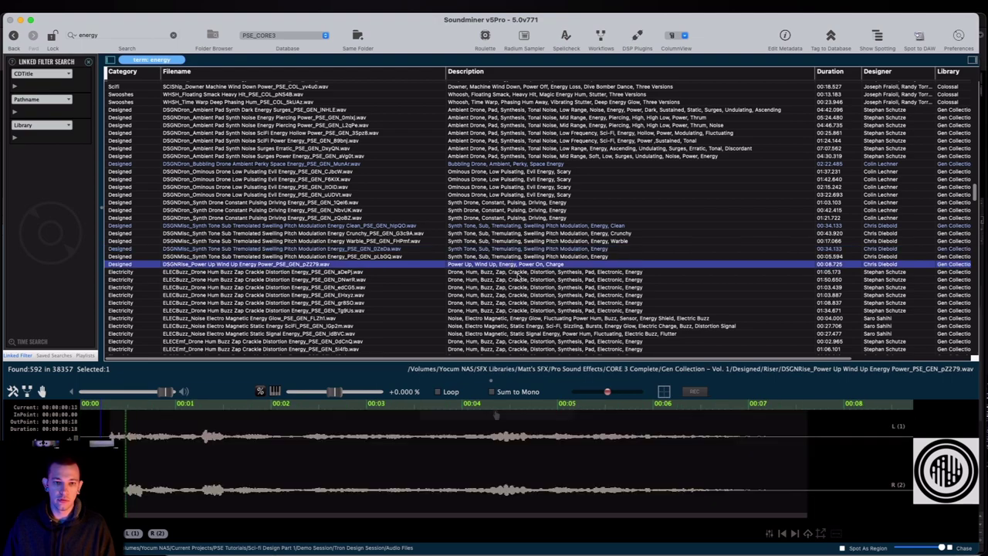
scroll(518, 272, "down", 3)
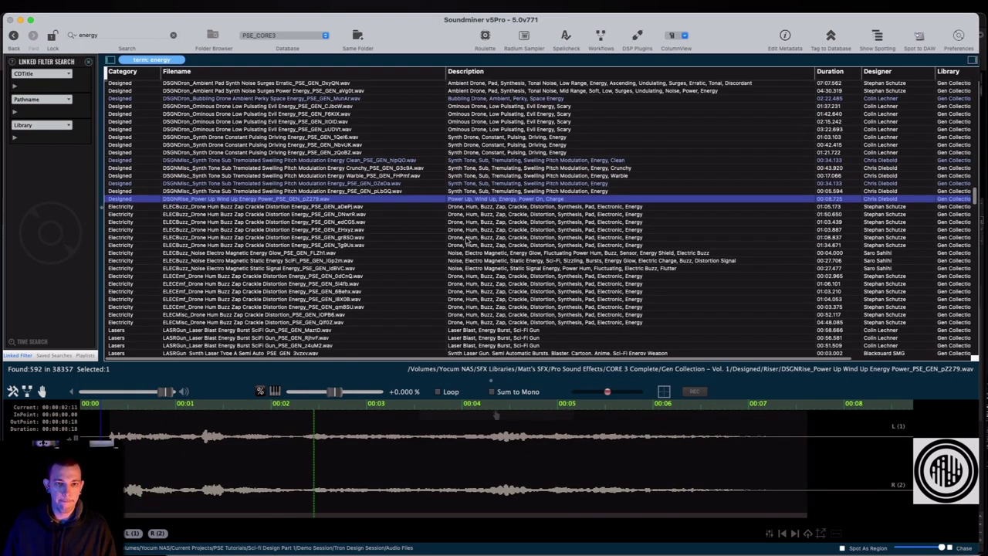
Audition the laser gun bursts and MAGMisc_Energy Magic Spell Energy Electricity further down the Gen Collection results
left_click(465, 240)
scroll(486, 232, "down", 9)
left_click(479, 163)
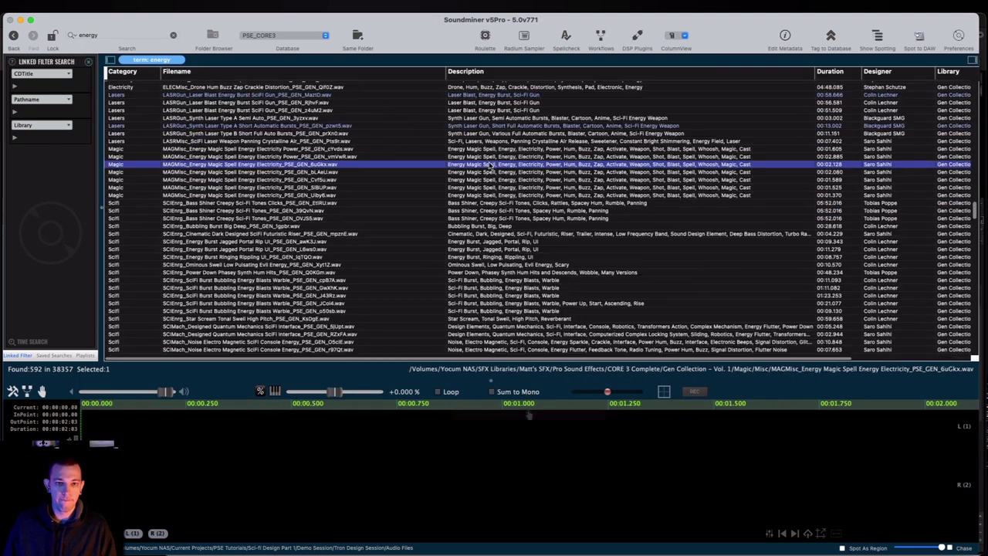
scroll(491, 191, "down", 3)
scroll(490, 193, "up", 2)
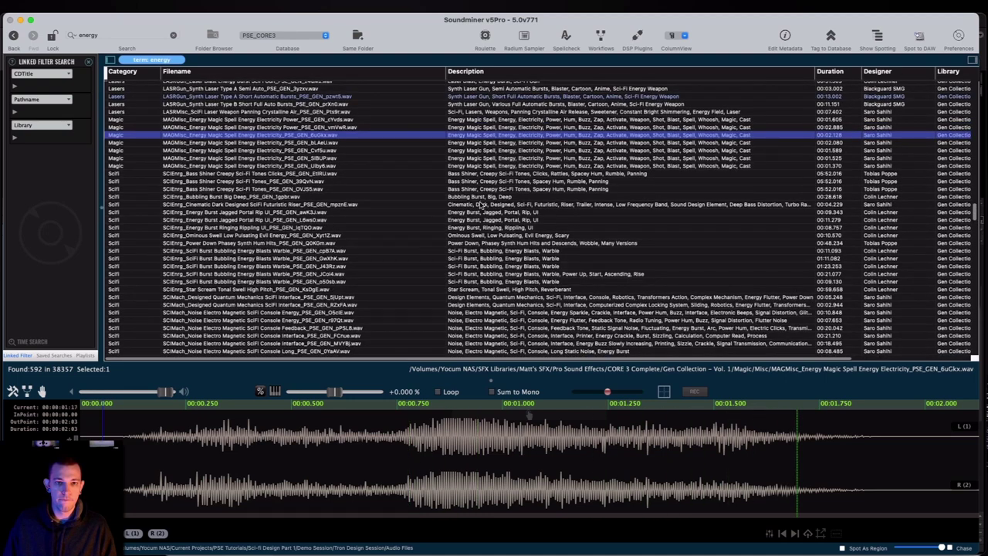
Audition SCIEnrg_Cinematic Dark Designed SciFi Futuristic Riser, Energy Burst Jagged Portal Rip UI, and SciFi Burst Bubbling Energy Blasts Warble
left_click(480, 204)
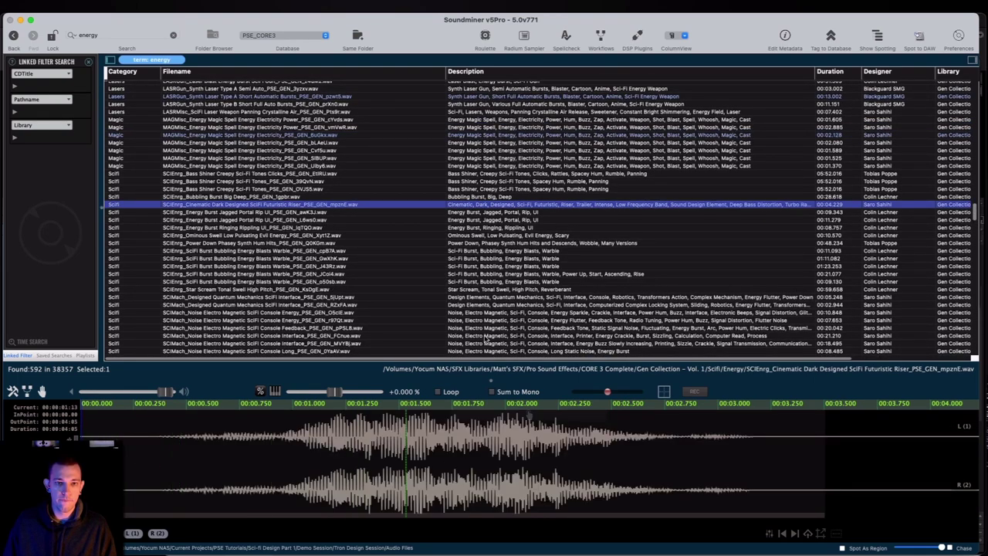
left_click(484, 212)
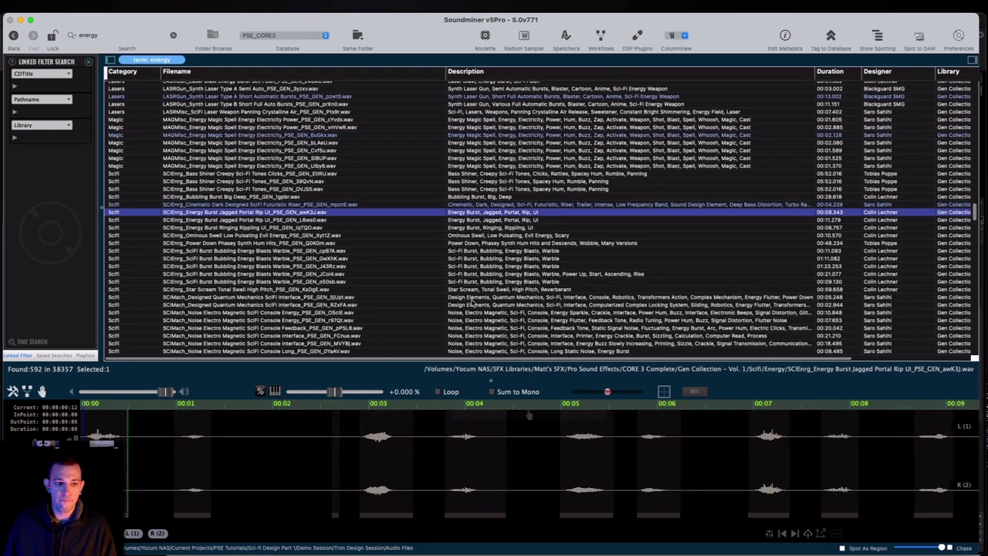
left_click(483, 250)
scroll(486, 193, "down", 4)
Audition the SCIMach_Noise Electro Magnetic SciFi sounds, including Console Printing and Energy Sparkle
left_click(488, 165)
scroll(489, 165, "down", 5)
left_click(490, 164)
scroll(490, 166, "down", 8)
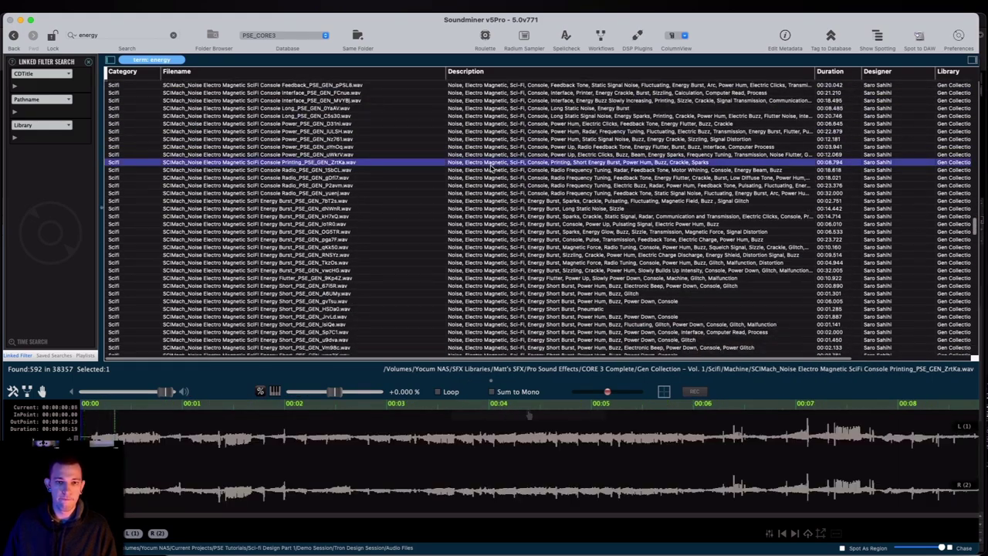
left_click(491, 163)
scroll(490, 164, "down", 5)
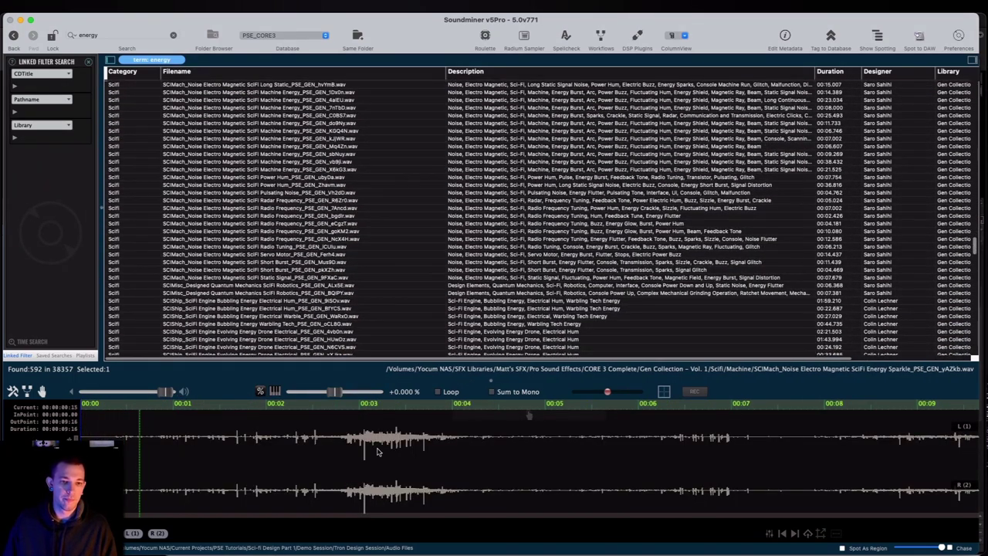
Audition the second SCIMisc_Designed Quantum Mechanics SciFi Robotics file, comparing its middle section with the final burst near 00:05
scroll(525, 127, "down", 7)
left_click(524, 125)
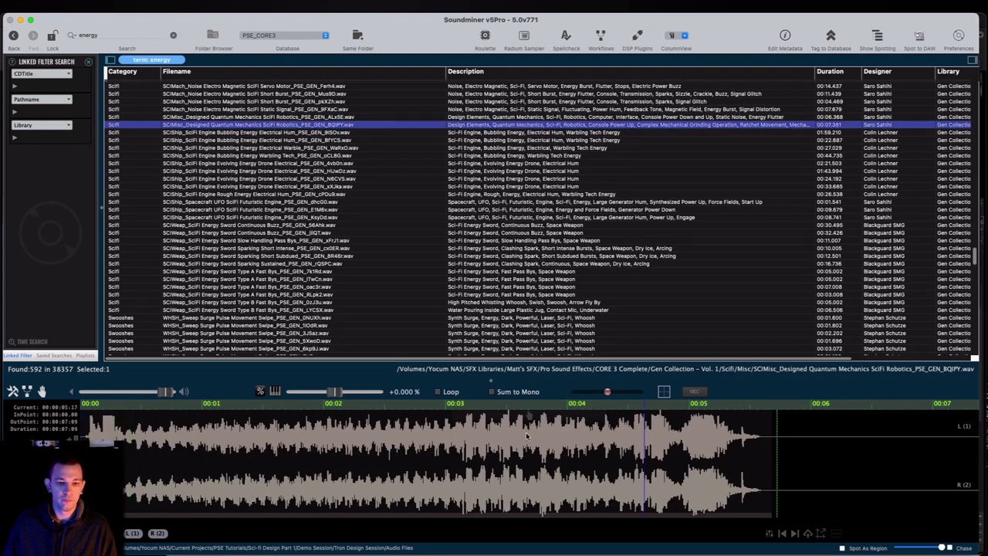
left_click(528, 456)
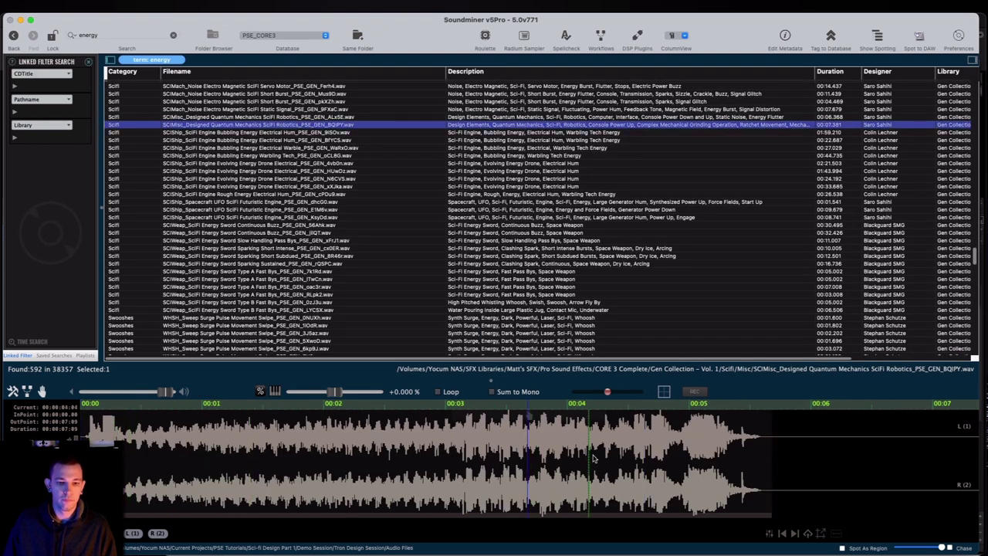
left_click(691, 442)
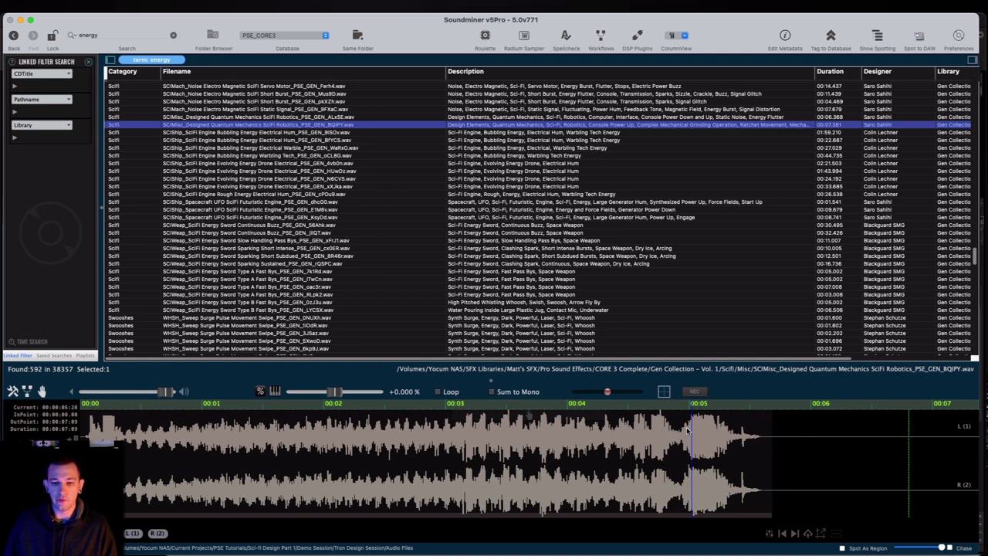
left_click(688, 434)
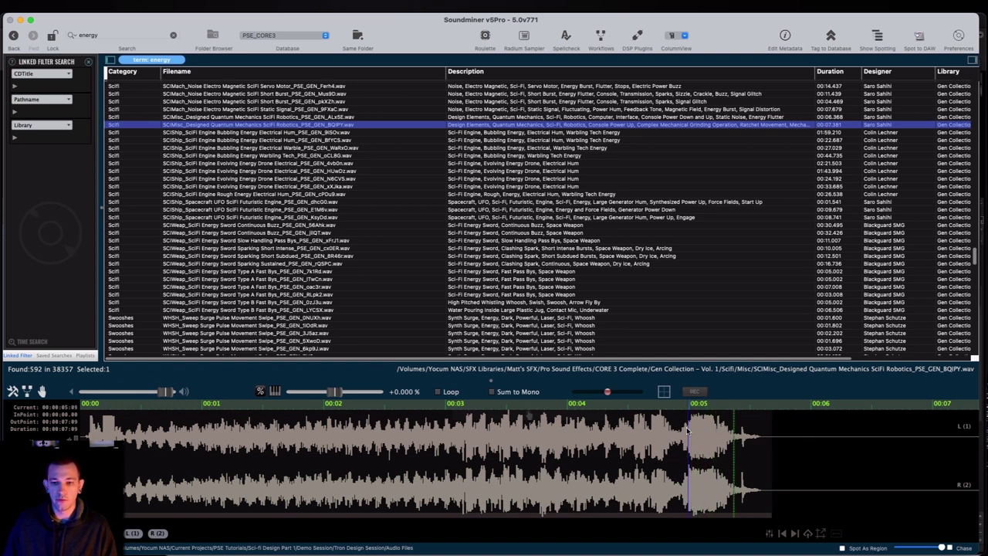
left_click(466, 430)
Lower the Quantum Mechanics SciFi Robotics playback pitch to -48.674 % and mark the final burst from about 00:00:05:00 to 00:00:06:04
left_click_drag(333, 391, 310, 391)
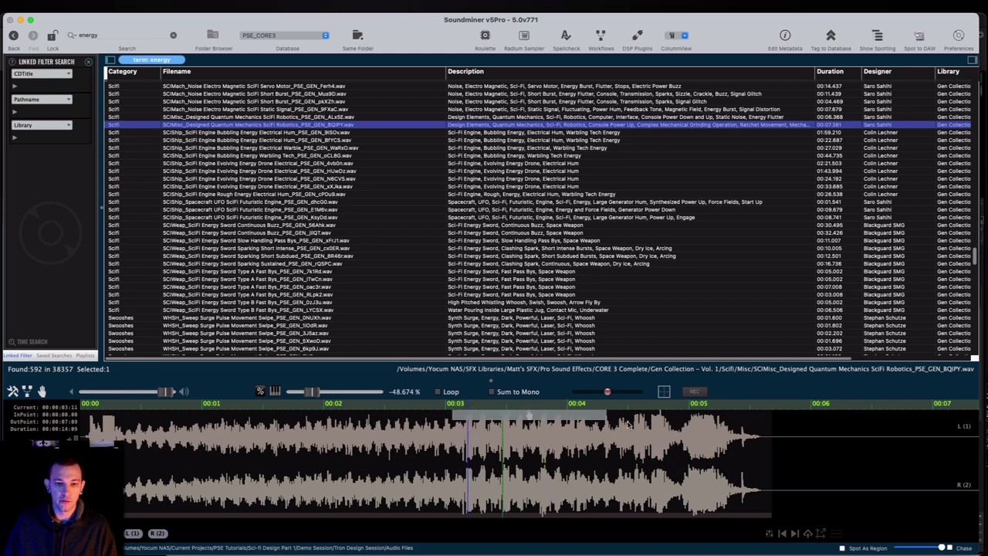
left_click(693, 439)
left_click(688, 437)
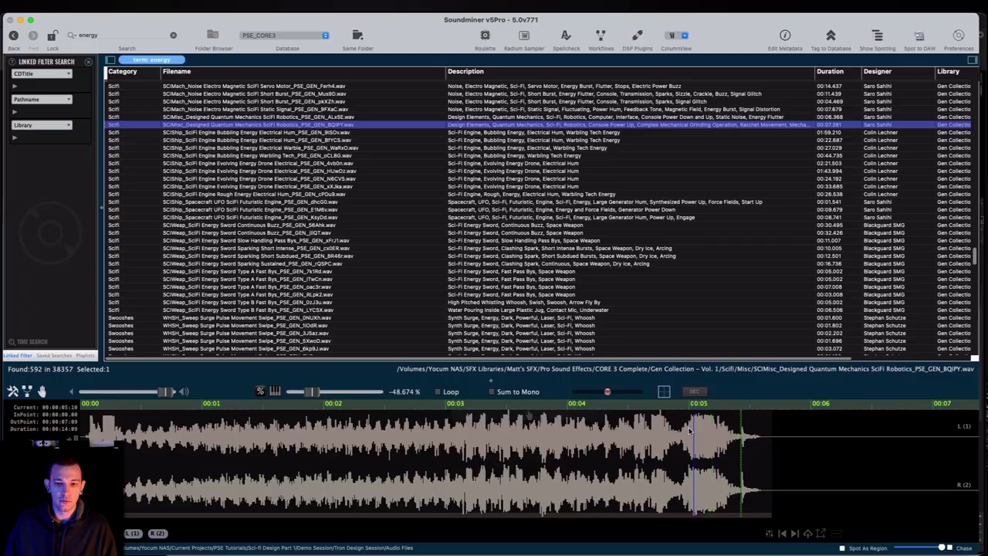
left_click_drag(688, 432, 772, 432)
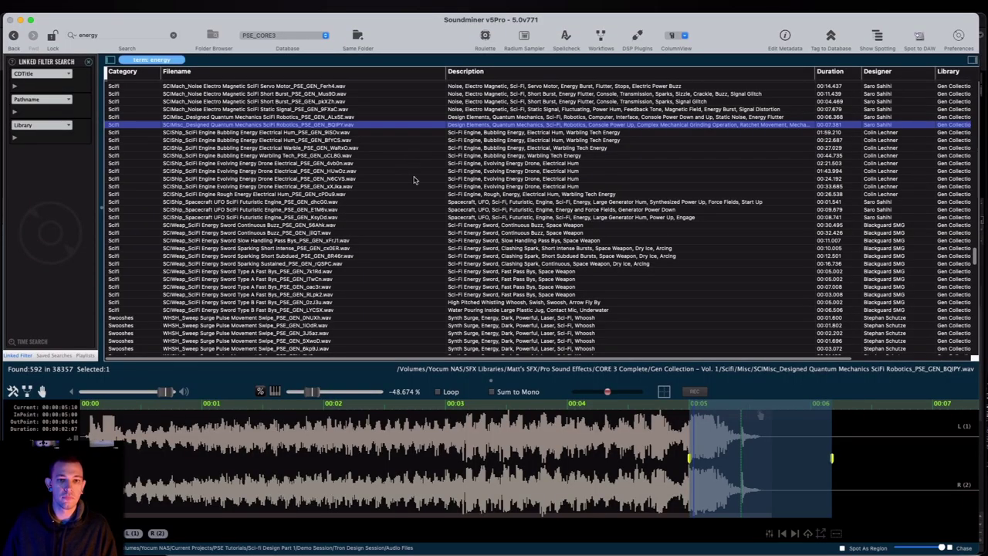
Audition SCIShip_SciFi Engine Evolving Energy Drone Electrical and SCIWeap_SciFi Energy Sword Sparking Short Intense
left_click(412, 178)
left_click(493, 247)
scroll(517, 175, "down", 15)
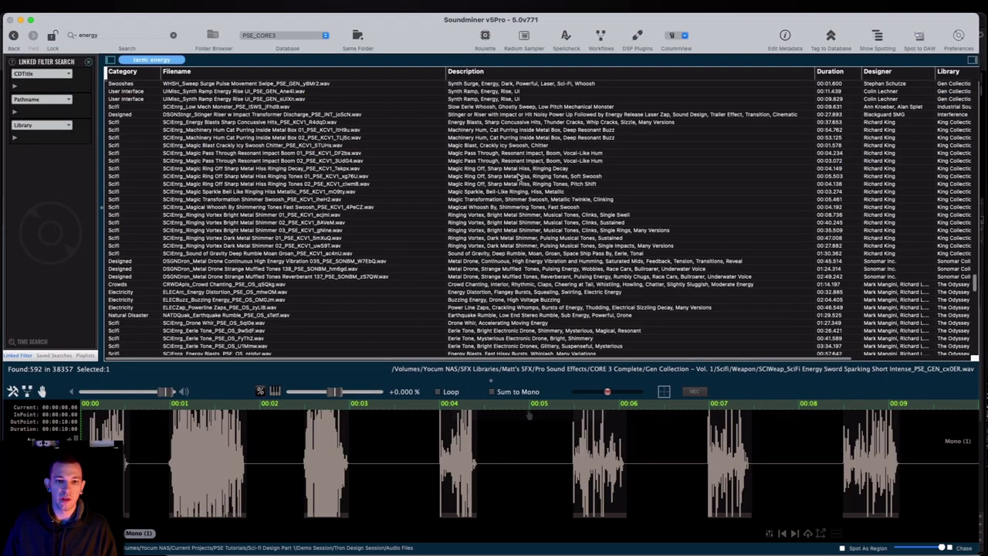
Audition SCIEnrg_Magic Ring Off Sharp Metal Hiss Ringing Tones 01 and Magic Pass Through Resonant Impact Boom 02 from the King Collection
left_click(515, 175)
scroll(516, 174, "up", 3)
scroll(453, 208, "right", 1)
scroll(486, 207, "left", 2)
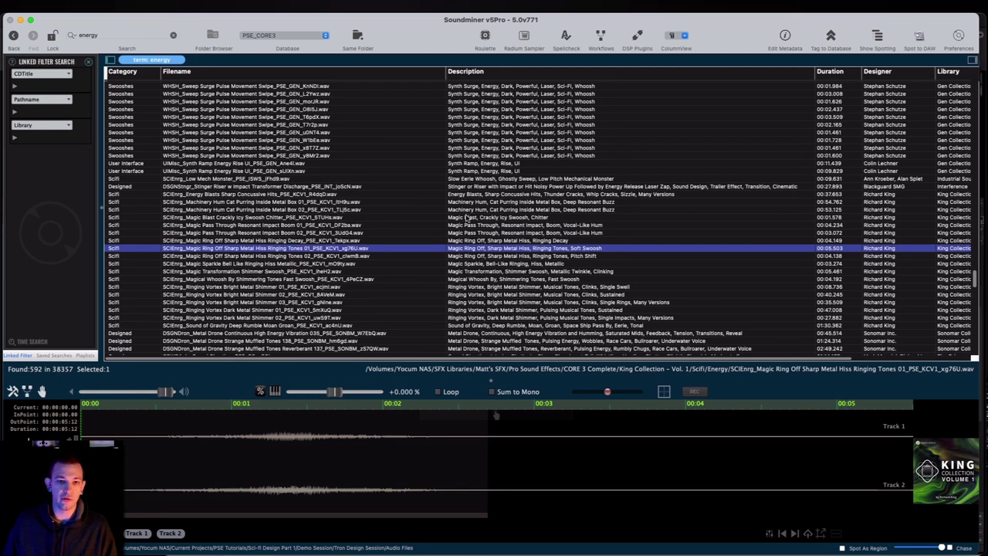
scroll(467, 217, "down", 2)
left_click(465, 214)
scroll(466, 216, "down", 5)
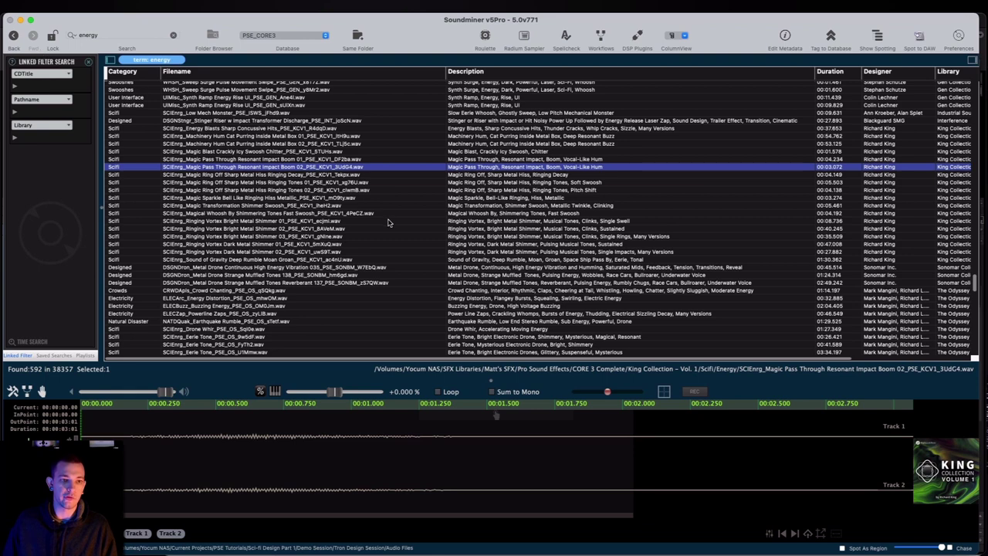
Audition the Ringing Vortex Bright and Dark Metal Shimmer sounds, Sound of Gravity Deep Rumble Moan Groan, and ELECZap_Powerline Zaps
left_click(502, 221)
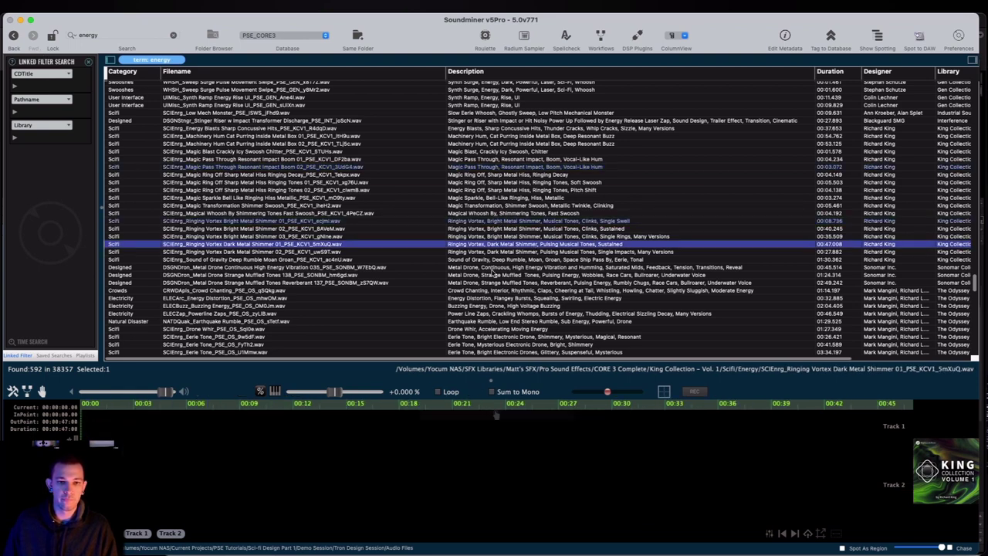
left_click(491, 243)
left_click(491, 260)
scroll(491, 262, "down", 5)
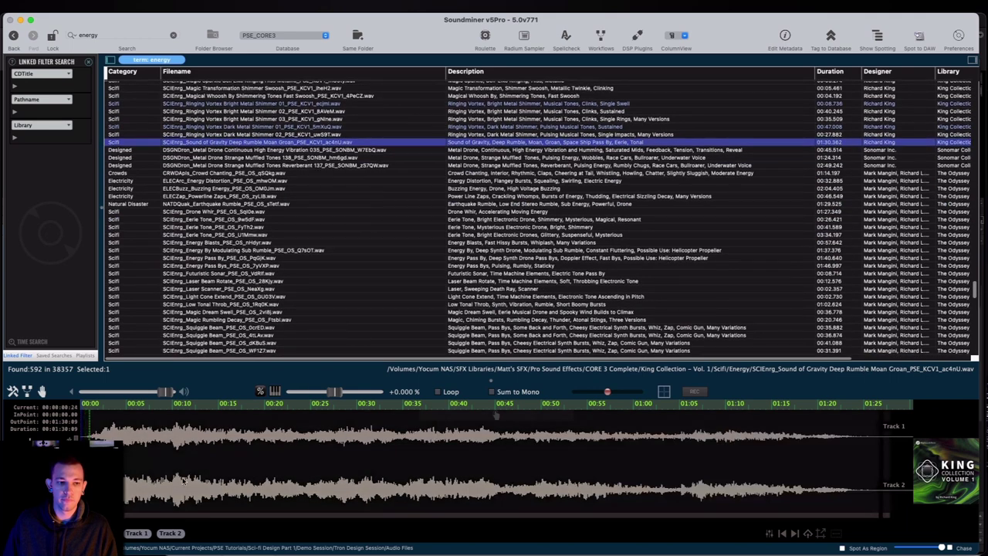
left_click(499, 199)
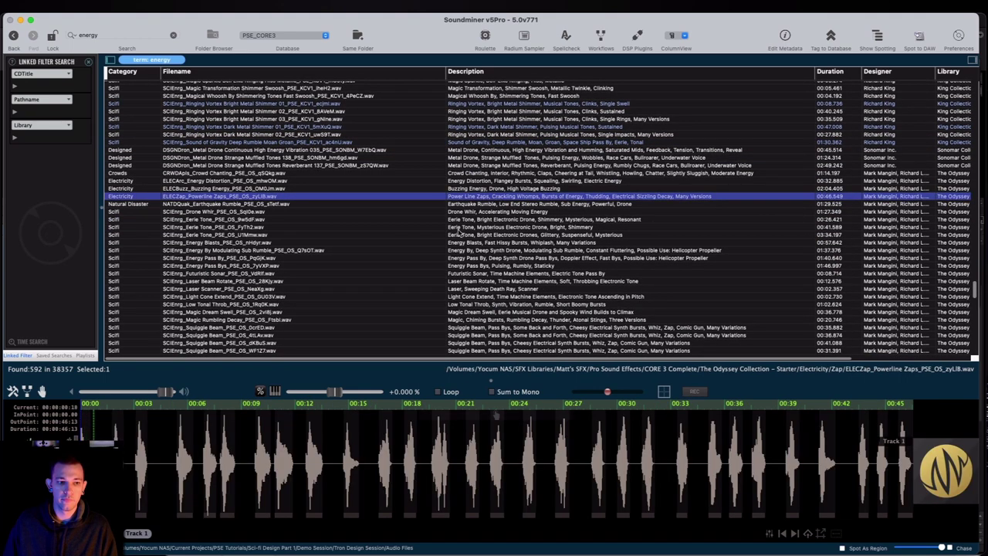
Audition several ELECZap_Powerline Zaps bursts, ELECArc_Energy Distortion, the shimmery bright SCIEnrg_Eerie Tone, and SCIEnrg_Drone Whir
left_click(206, 463)
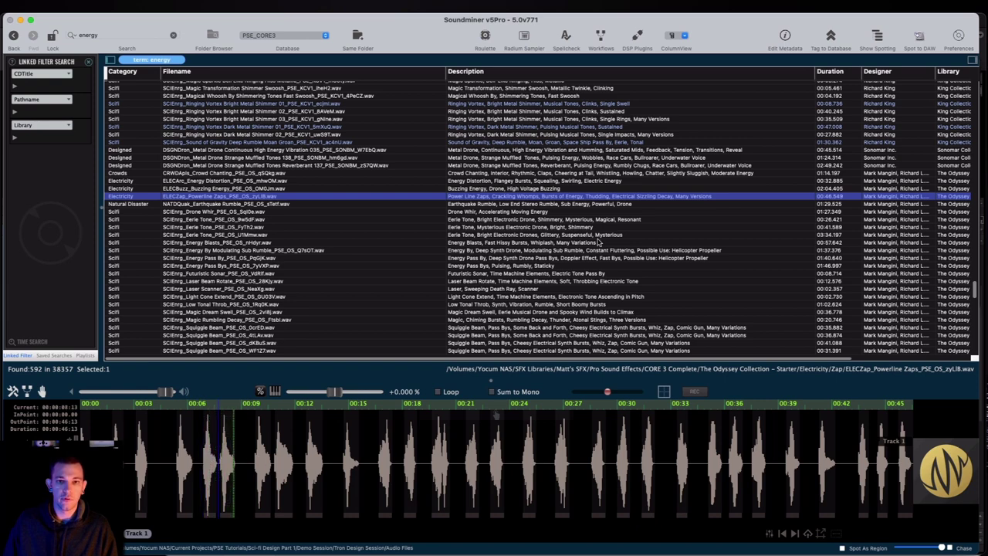
left_click(379, 446)
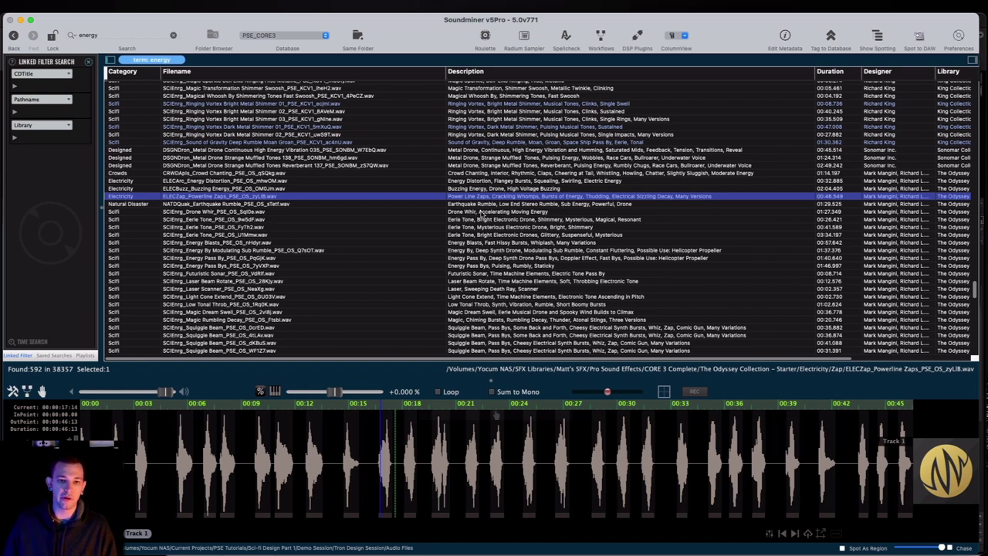
left_click(505, 182)
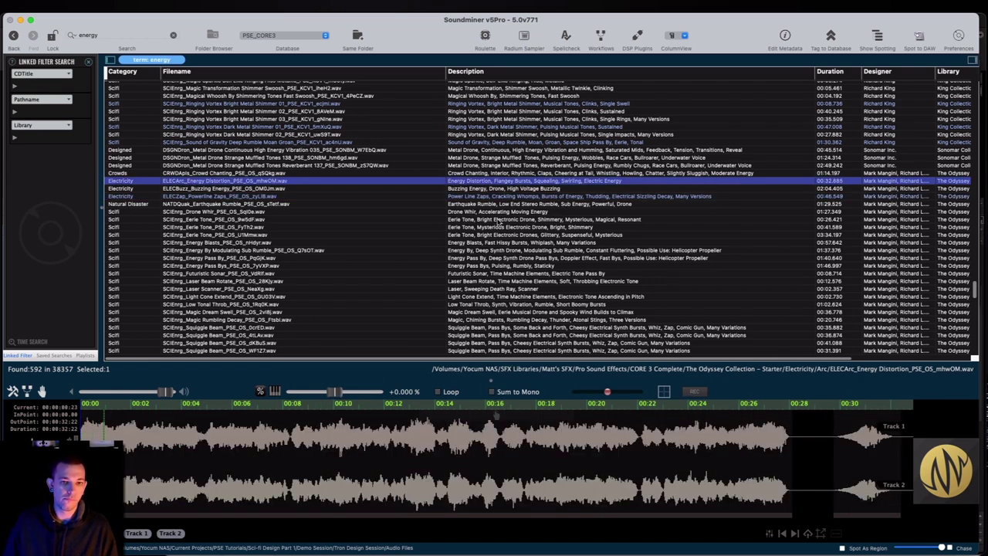
left_click(496, 220)
left_click(501, 213)
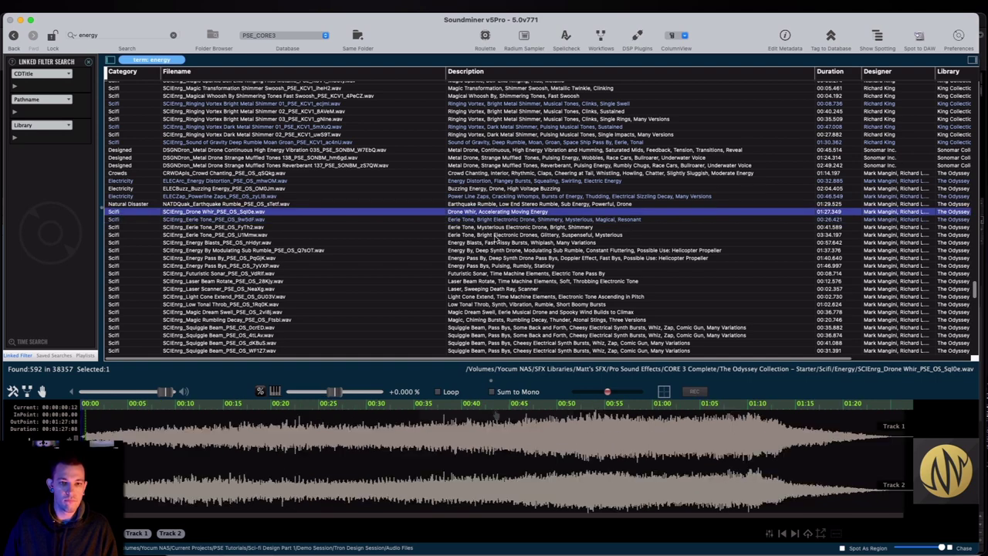
Audition Energy By Modulating Sub Rumble, Light Cone Extend, Time Breach, Synth Beeps, and VEHMech_Windshield Wipers from The Odyssey Collection
left_click(528, 251)
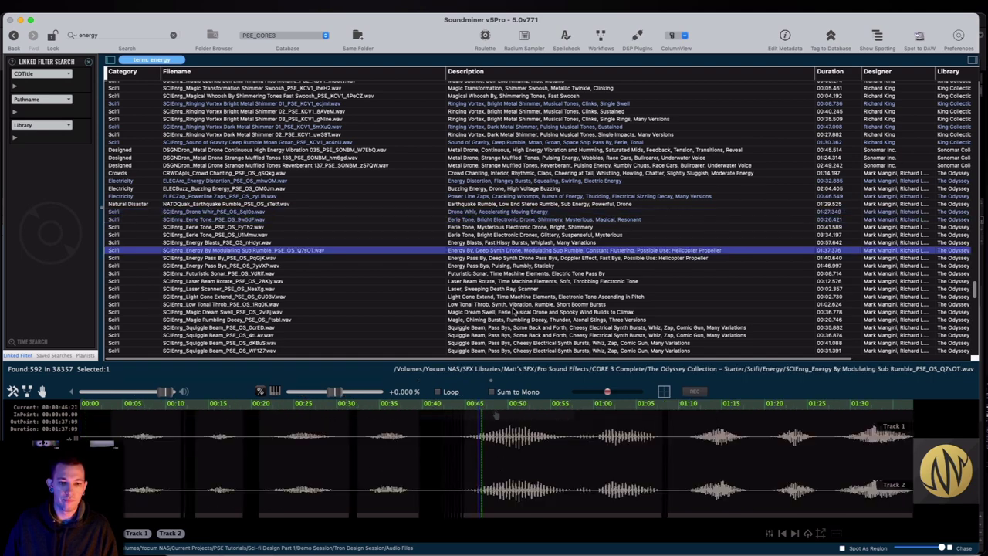
left_click(486, 298)
scroll(475, 247, "down", 9)
left_click(460, 192)
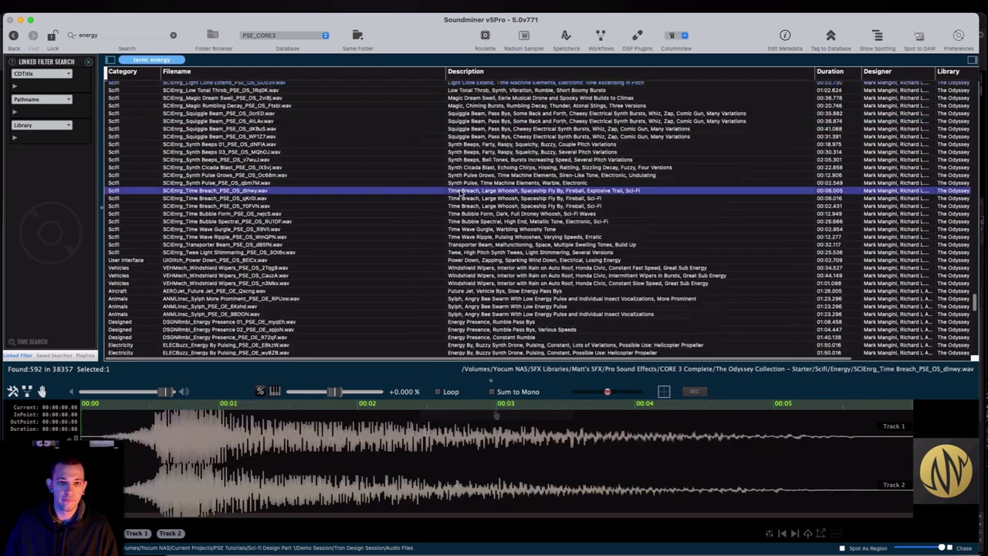
left_click(478, 160)
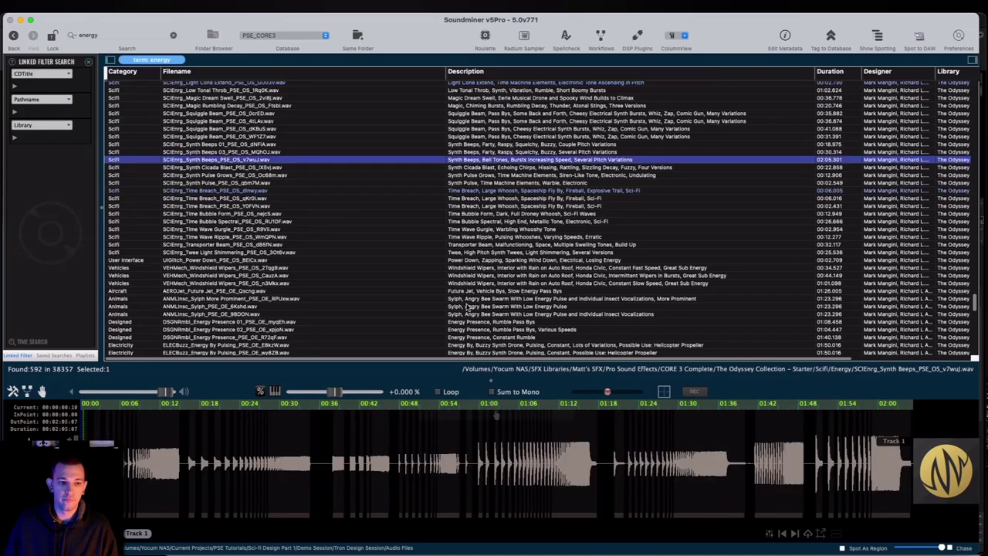
scroll(467, 307, "down", 5)
left_click(500, 139)
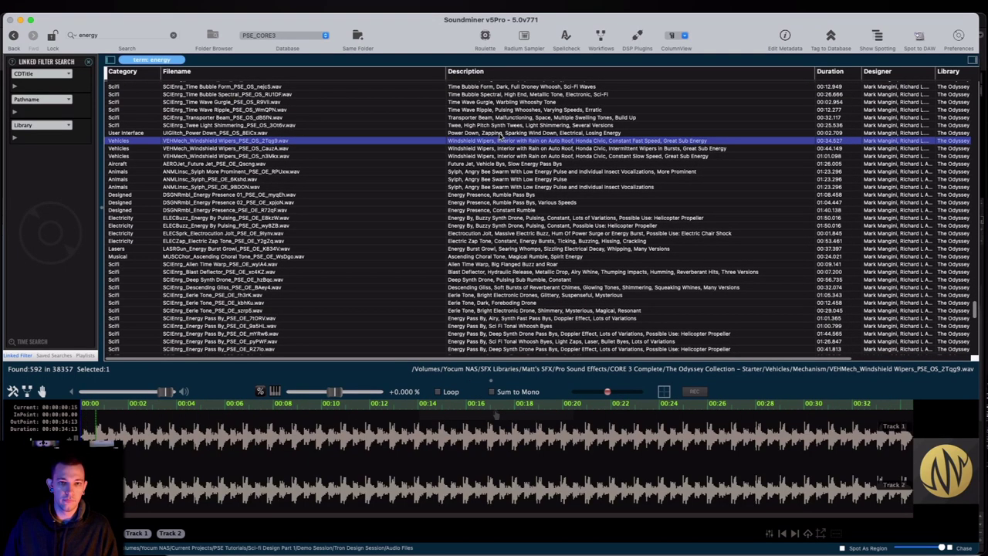
Audition UIGlitch_Power Down and mark its main burst from about 00:00:00:08 to 00:00:01:14
left_click(501, 132)
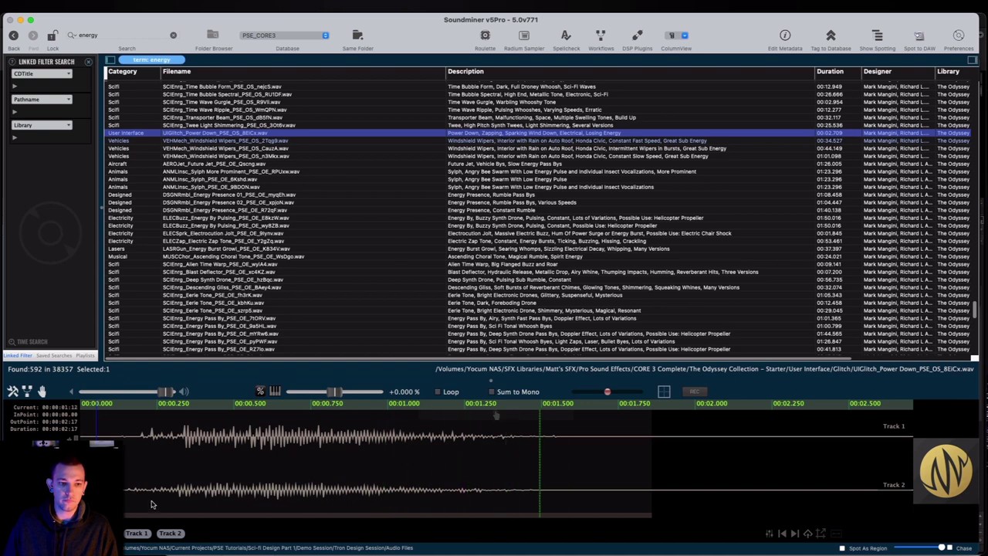
left_click(157, 503)
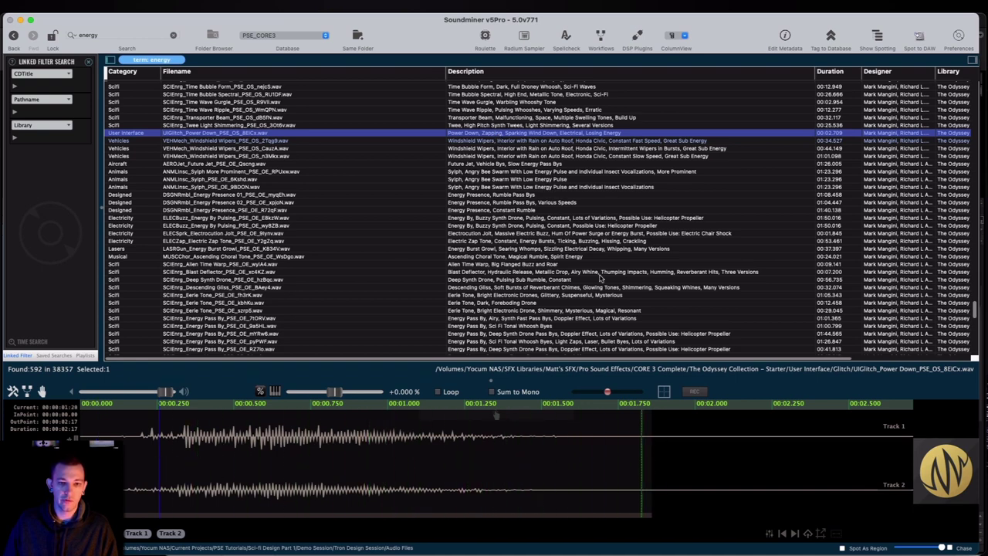
key("space")
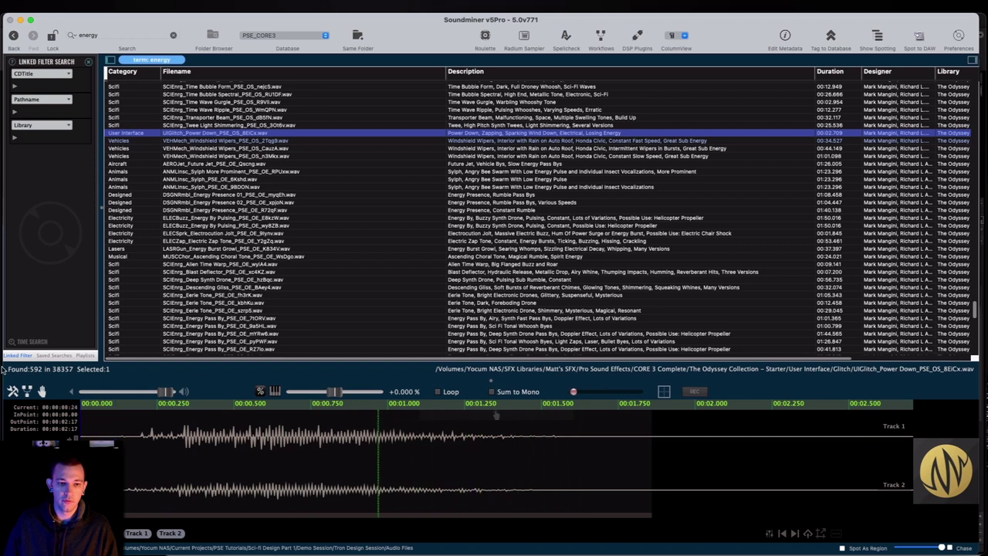
left_click(556, 471, "shift")
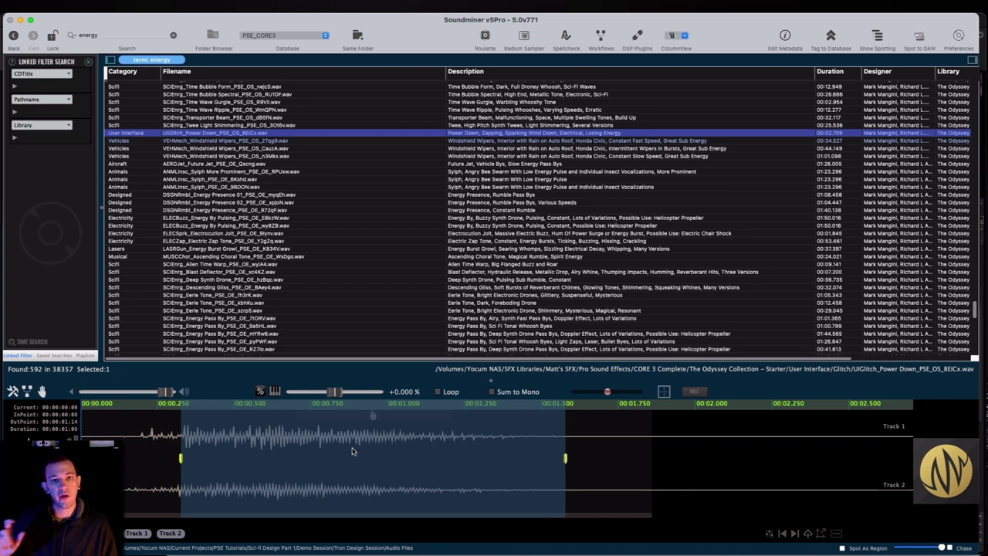
Audition DSGNRmbl_Energy Presence 02 around its 35-second pass-by and SCIEnrg_Alien Time Warp
left_click(497, 186)
left_click(479, 202)
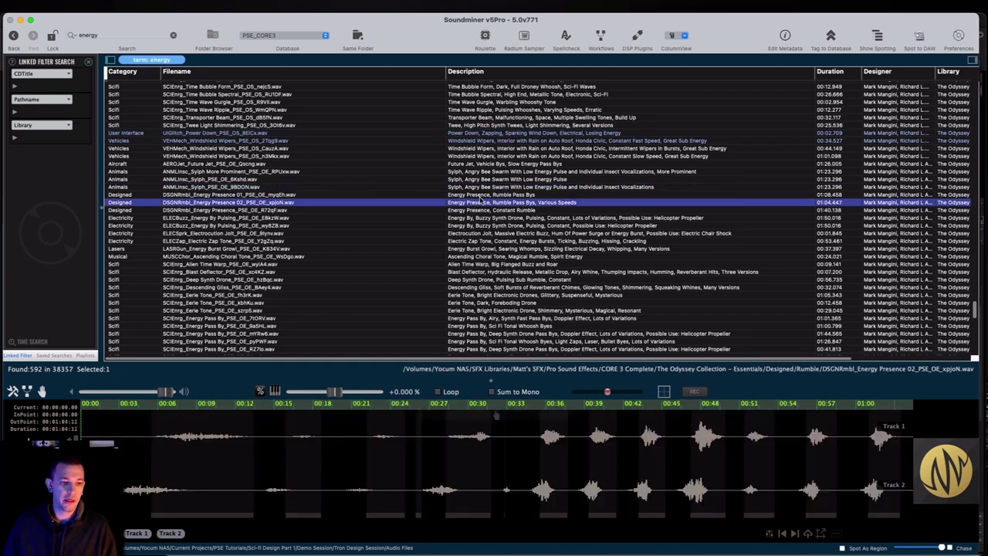
key("space")
left_click(534, 480)
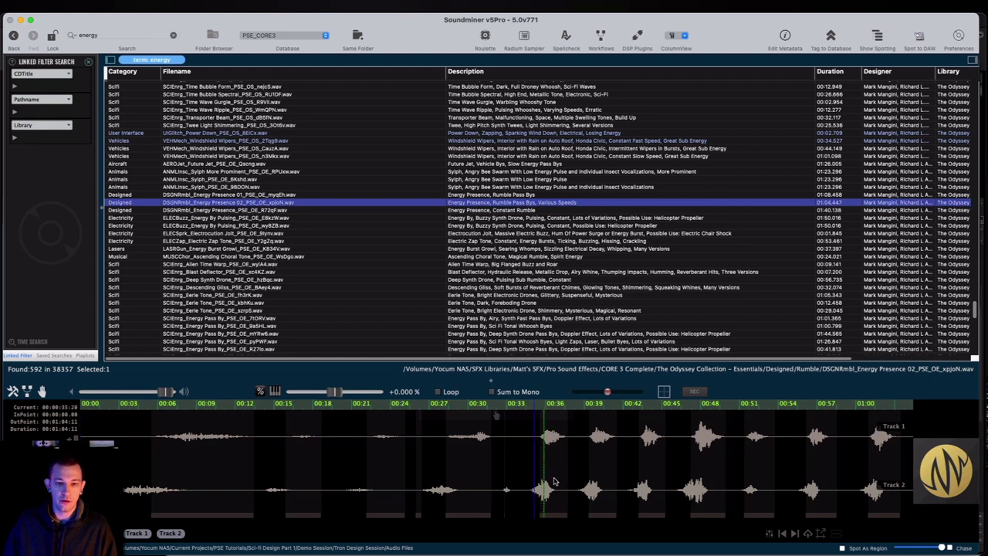
scroll(514, 188, "down", 5)
left_click(491, 152)
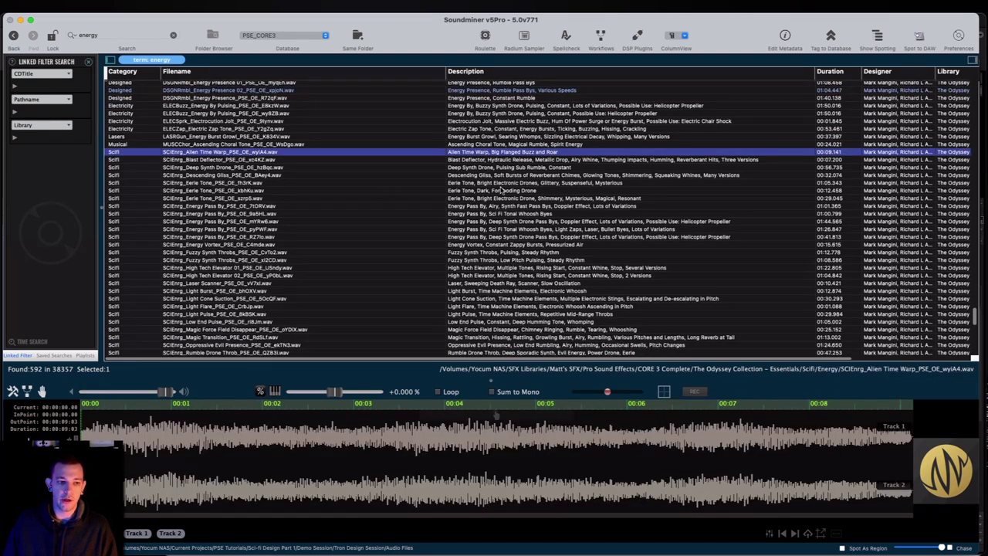
Audition SCIEnrg_High Tech Elevator 01, Light Pulse, and Rumble Swell from The Odyssey Essentials sounds
scroll(516, 189, "down", 5)
left_click(516, 189)
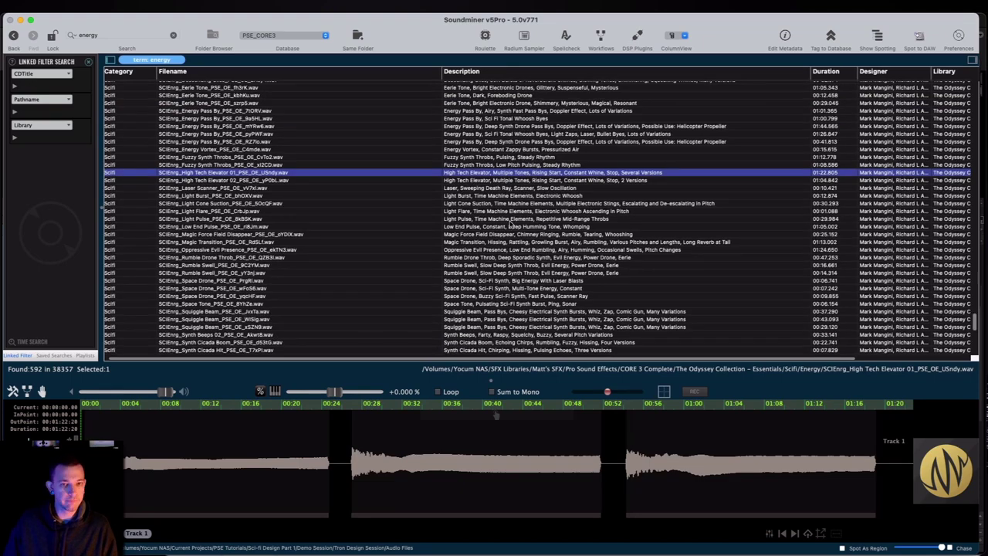
left_click(510, 221)
scroll(507, 200, "down", 3)
left_click(504, 202)
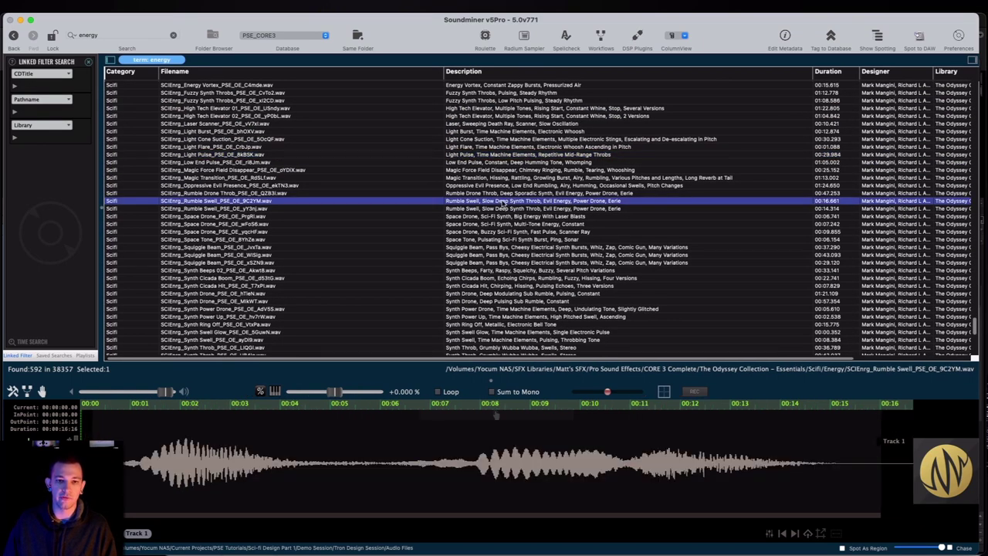
Audition the third and fourth bursts of SCIEnrg_Synth Cicada Boom, and compare them with Synth Throb and Synth Cicada Hit
scroll(505, 199, "down", 4)
left_click(507, 199)
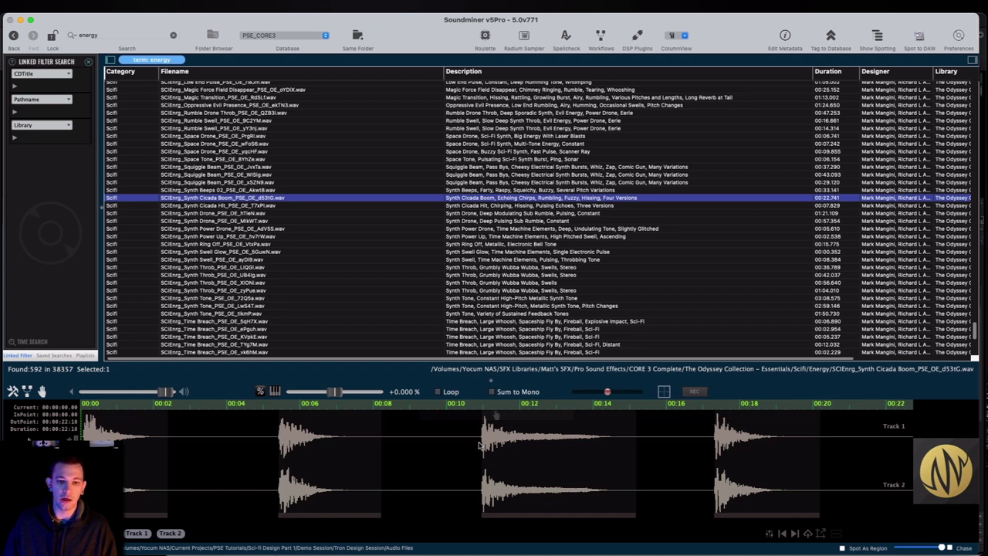
left_click(478, 444)
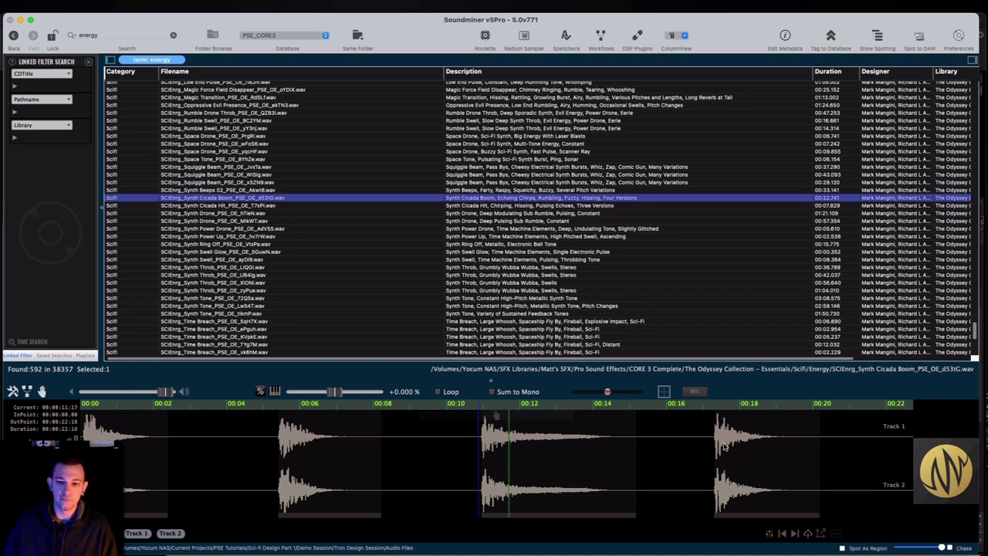
left_click(705, 471)
scroll(494, 243, "down", 5)
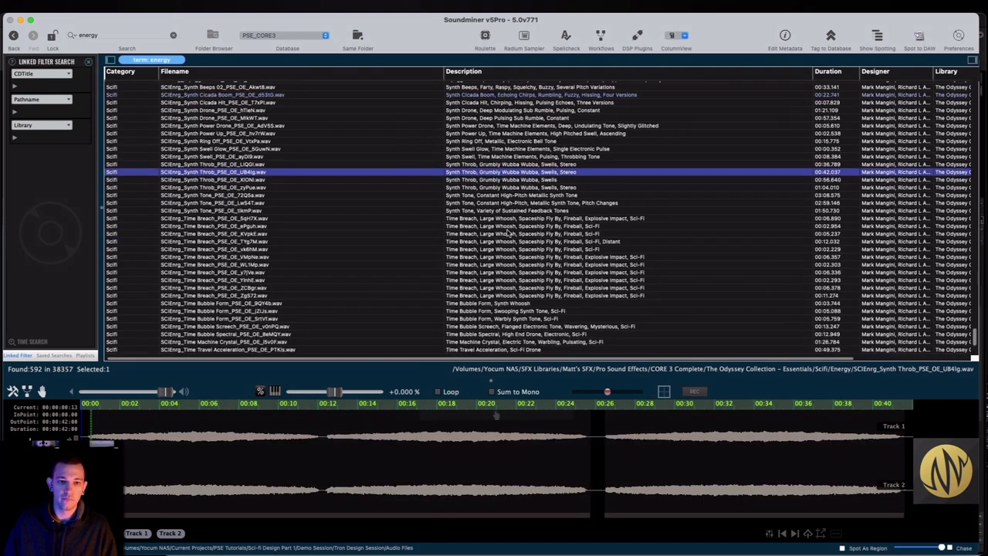
left_click(463, 95)
left_click(465, 88)
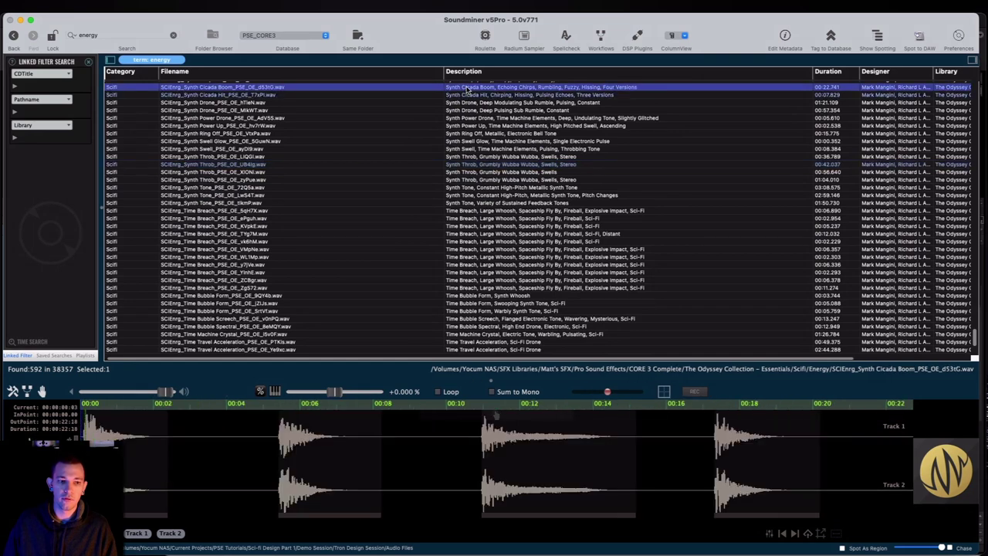
Audition SCIEnrg_Synth Beeps 02, the sustained-feedback Synth Tone, and the first explosive Time Breach whoosh
scroll(486, 97, "up", 1)
left_click(492, 92)
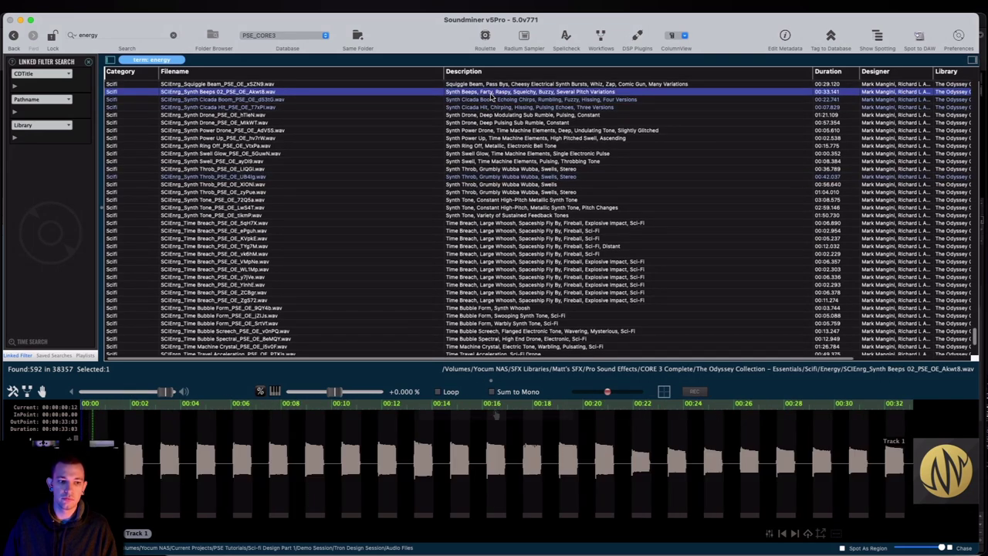
left_click(482, 214)
scroll(490, 247, "down", 4)
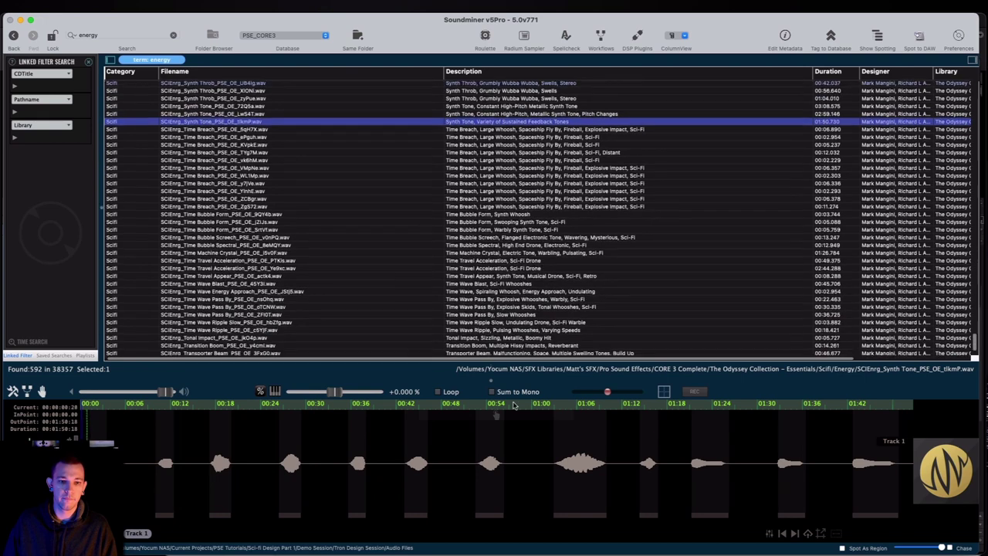
key("Down")
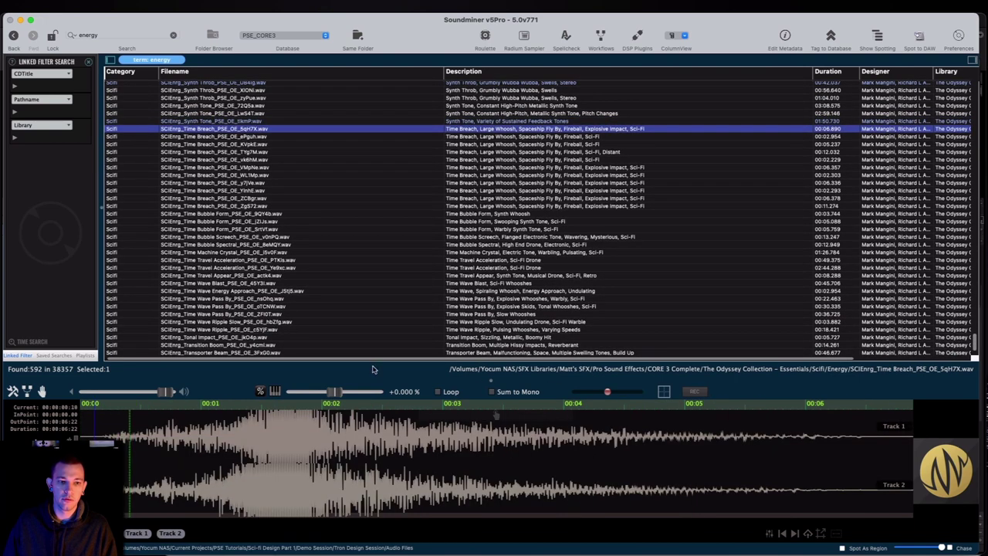
Audition the six-channel SCIEnrg_Time Breach, Time Wave Blast, and the malfunctioning Transporter Beam sounds
left_click(504, 198)
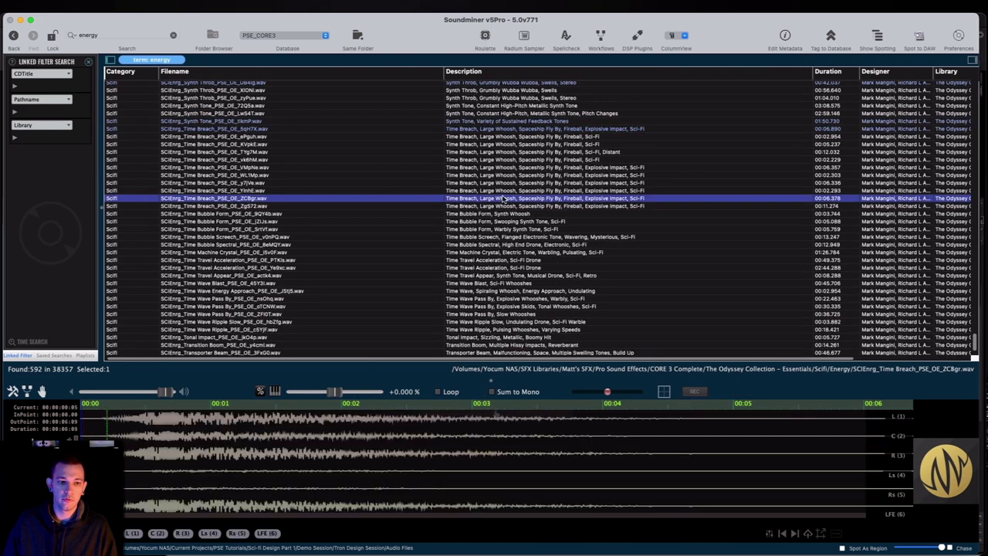
left_click(505, 283)
scroll(508, 195, "down", 3)
scroll(510, 196, "up", 1)
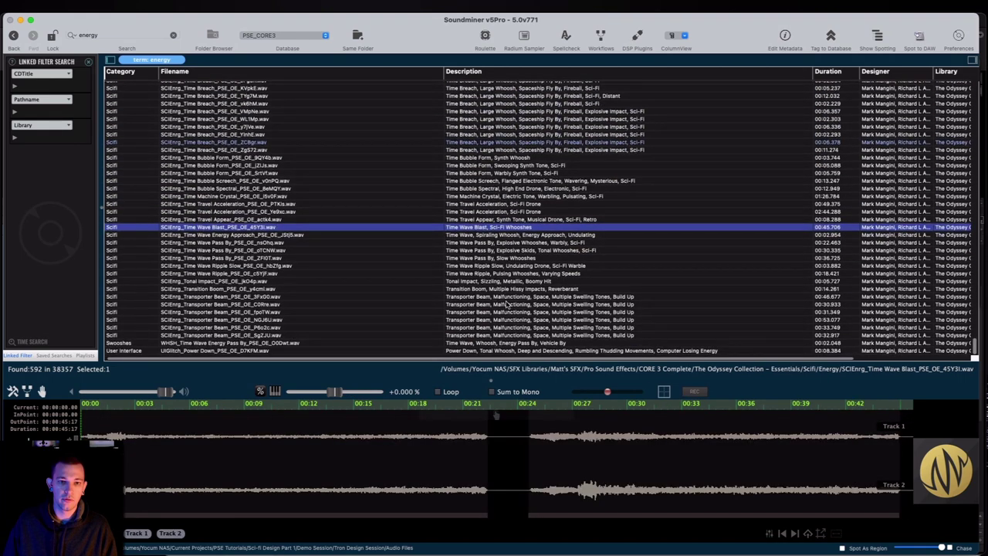
left_click(506, 319)
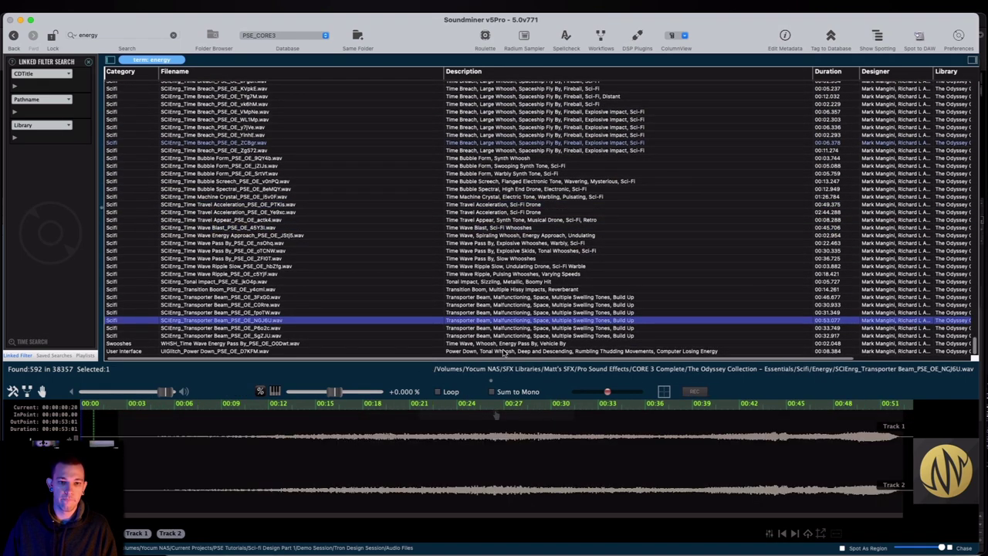
key("Down")
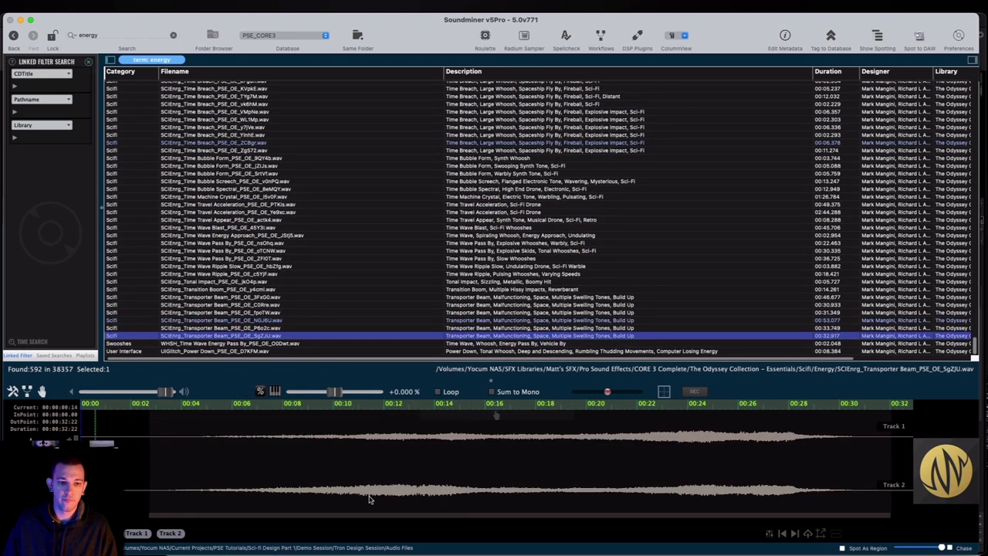
Search the PSE_CORE3 database for electricity
left_click(128, 35)
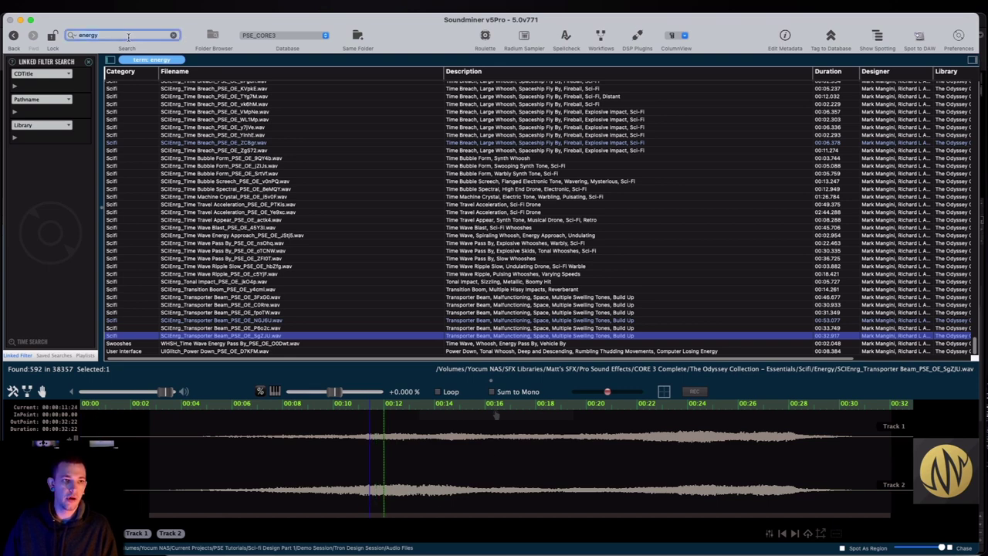
type("electric")
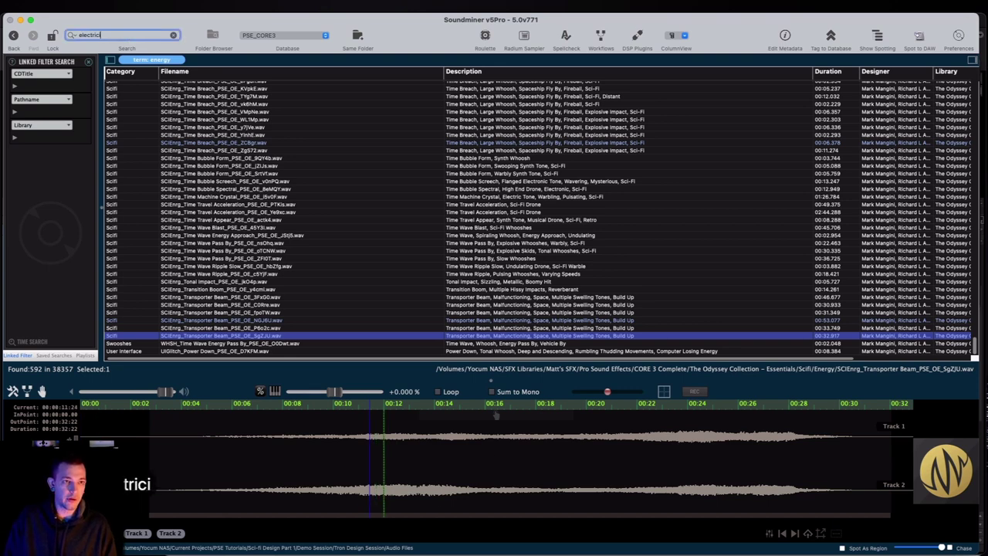
type("ity")
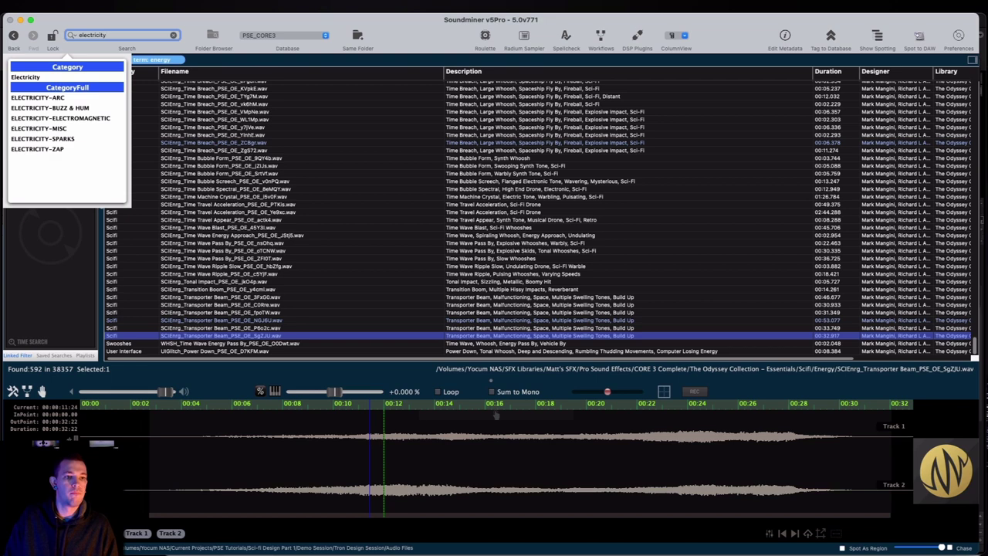
key("Return")
Audition Anime's Continuous Zap and Short Single Zaps 04, and mark Electric Arcs Heavy Electricity Buzzy Distortion from about 00:00:00:07 to 00:00:00:19
left_click(517, 108)
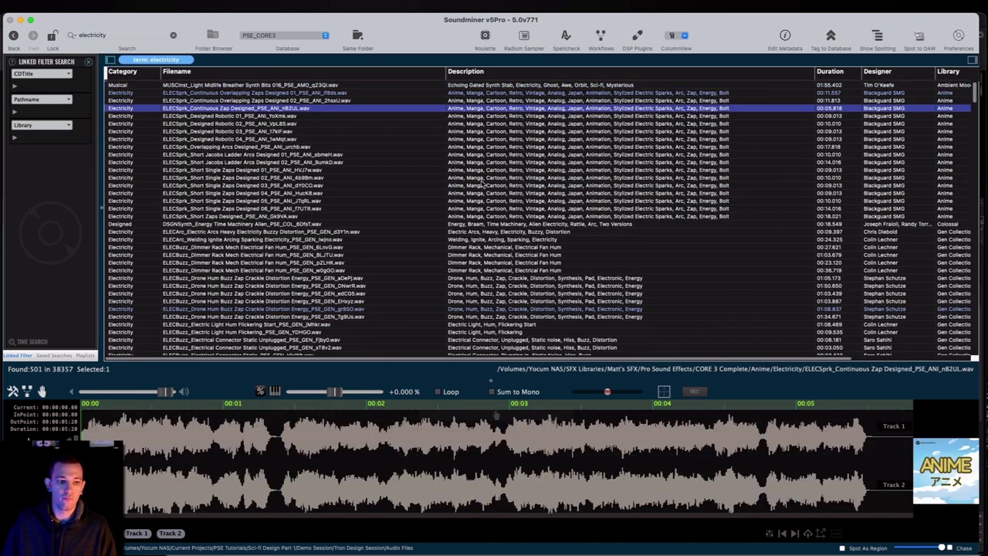
left_click(482, 193)
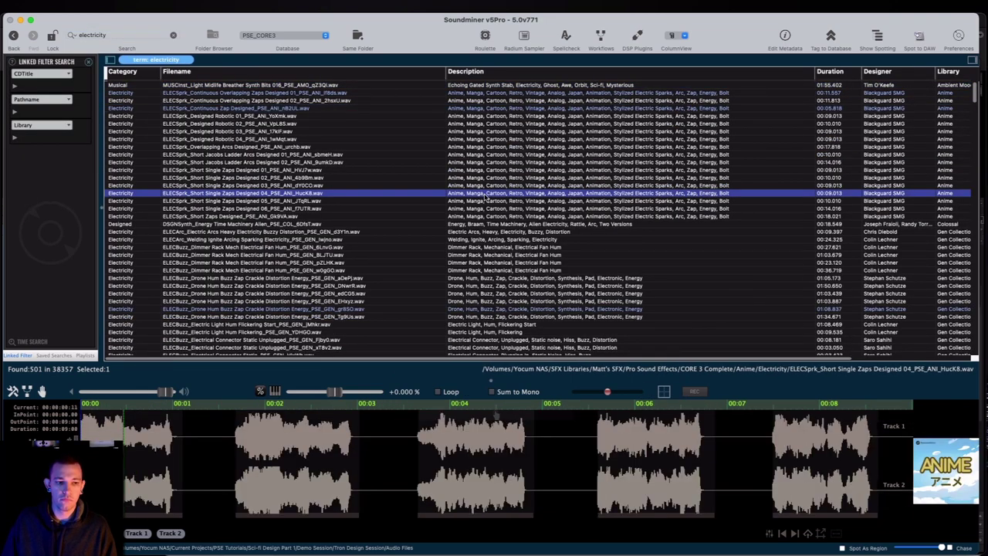
left_click(488, 231)
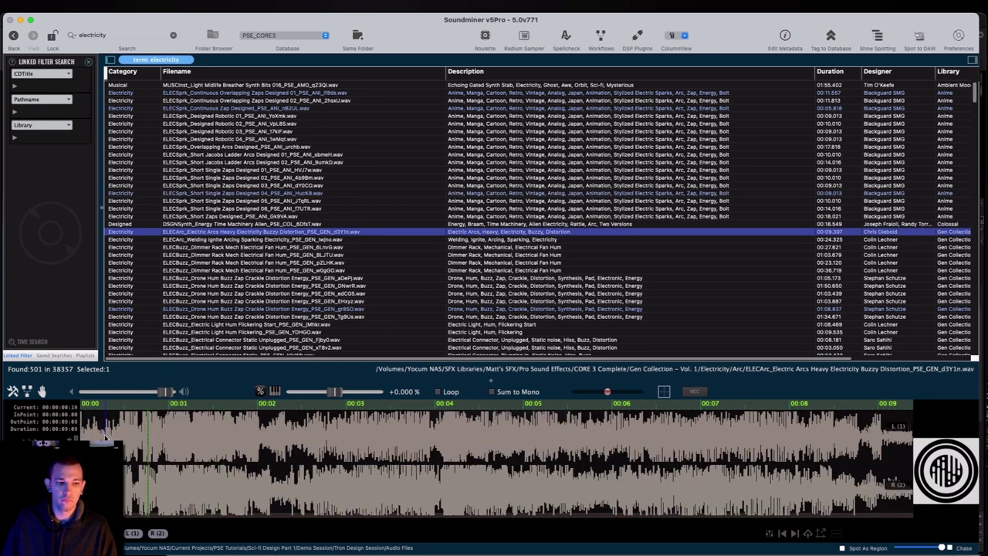
left_click_drag(147, 436, 114, 431)
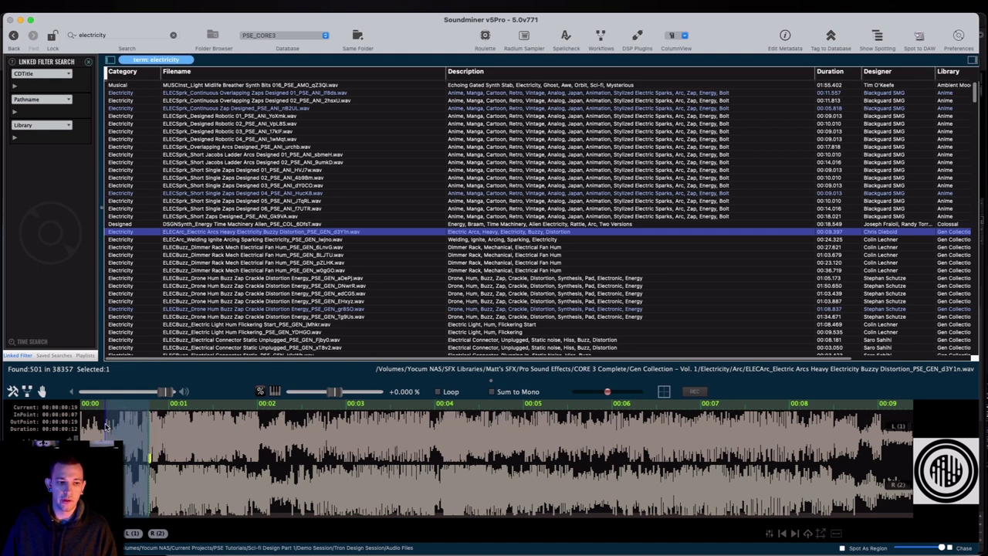
Transfer the marked section of Electric Arcs Heavy Electricity Buzzy Distortion to the Pro Tools session on FX S4 at Light Ring
key("s")
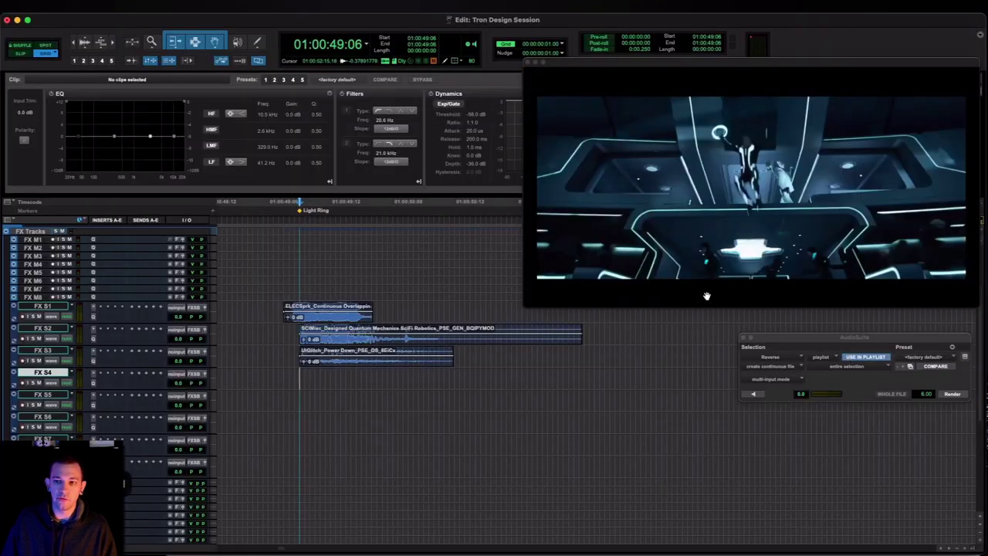
key("super+shift+s")
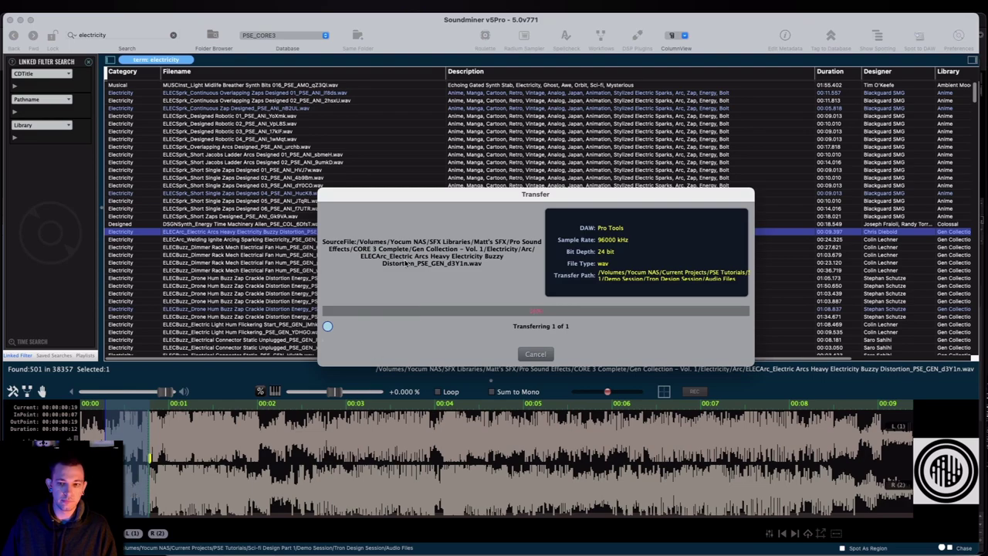
key("super+Tab")
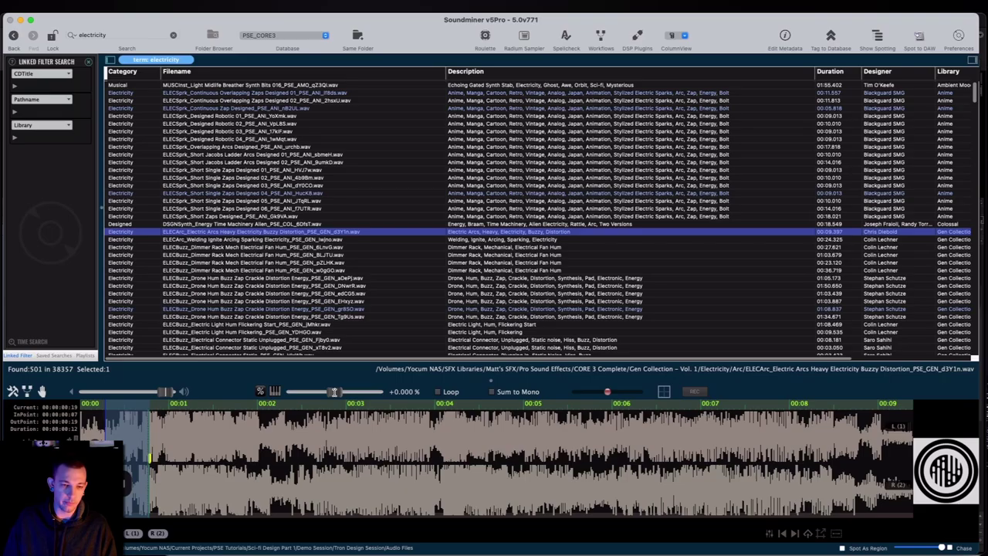
Audition Electric Arcs Heavy Electricity Buzzy Distortion around 4 seconds with the playback pitch lowered to -34.811%
left_click(457, 442)
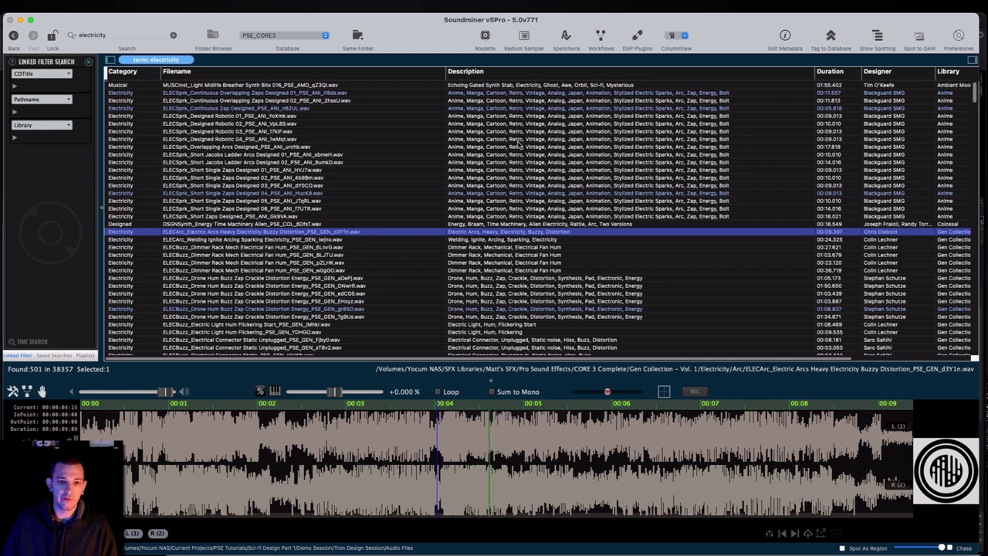
scroll(519, 145, "down", 5)
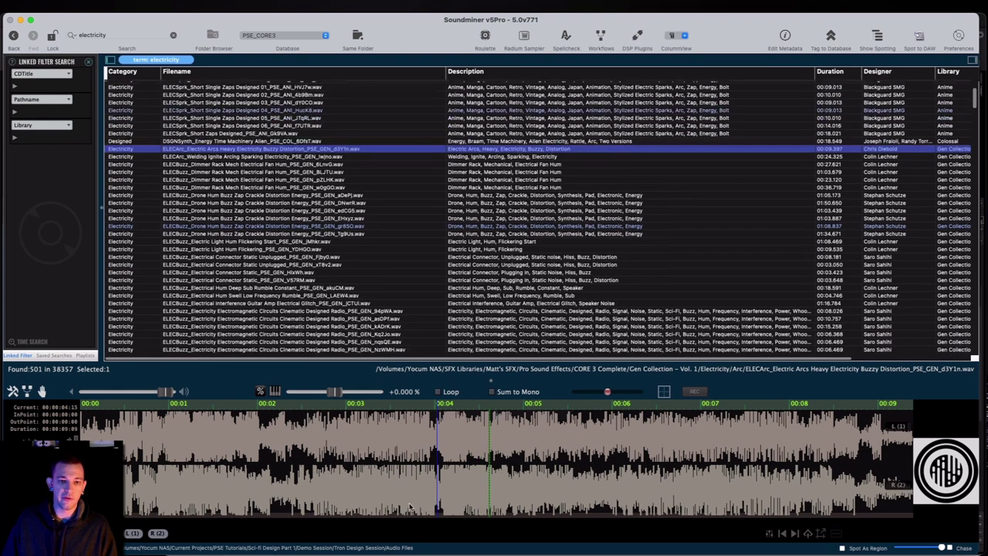
left_click_drag(334, 391, 318, 391)
left_click(447, 440)
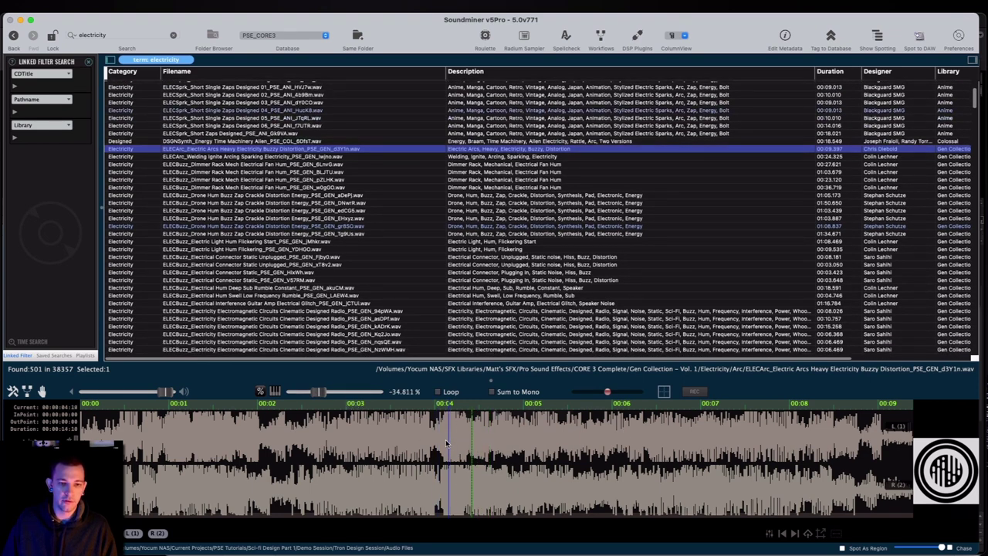
key("Up")
Audition Dimmer Rack Mech Electrical Fan Hum pZLHK, Drone Hum Buzz Zap DNwrR, and the opening of Electrical Connector Static HlxWh
left_click(427, 179)
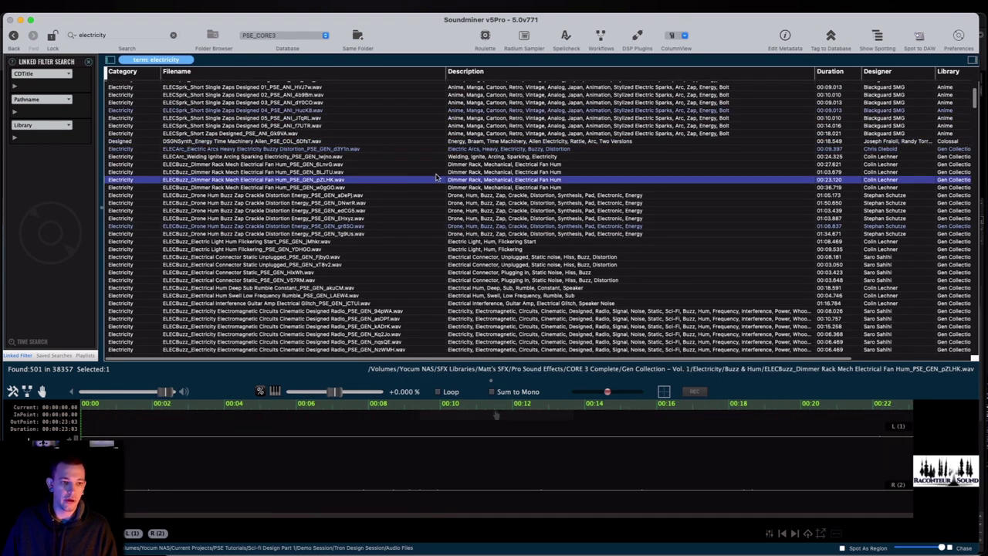
left_click(470, 203)
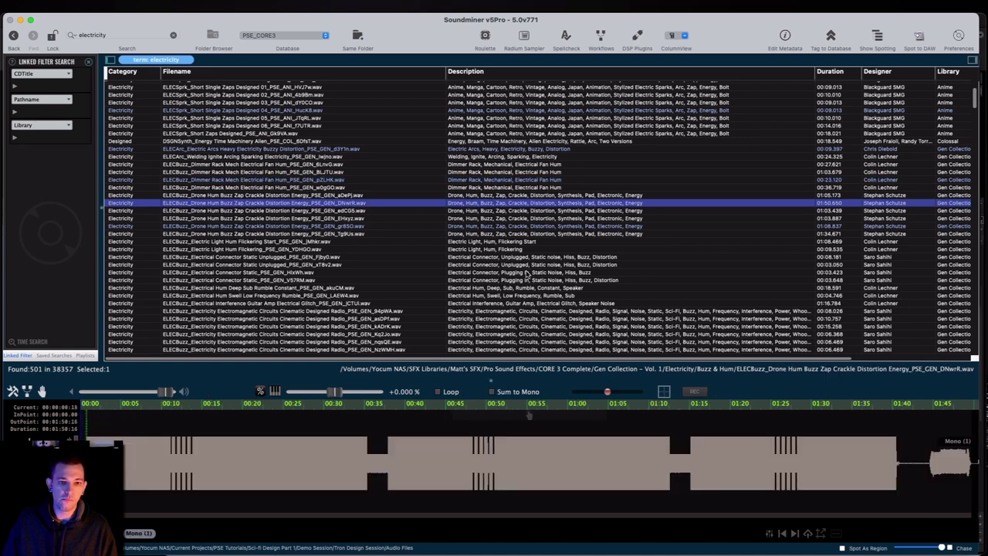
left_click(527, 270)
scroll(527, 267, "down", 4)
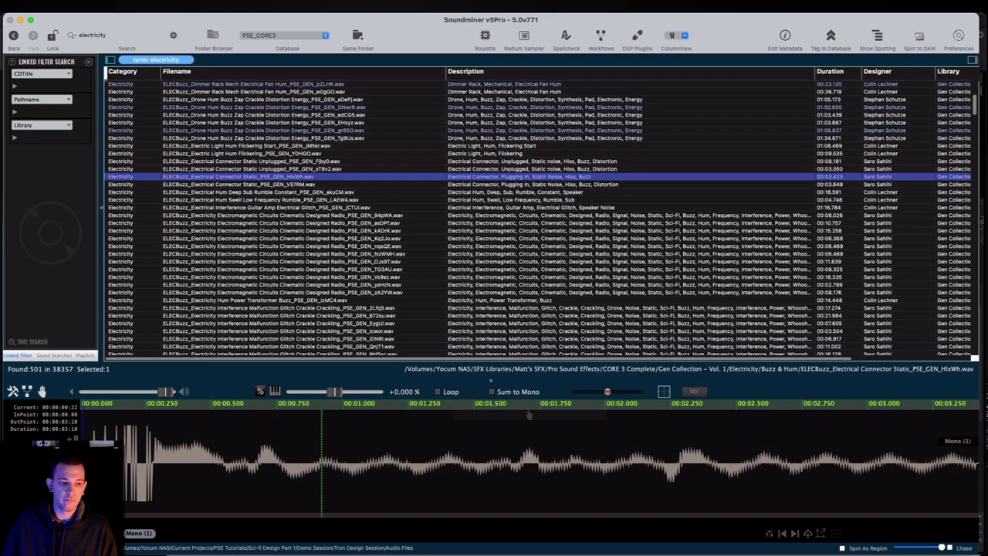
key("space")
key("space")
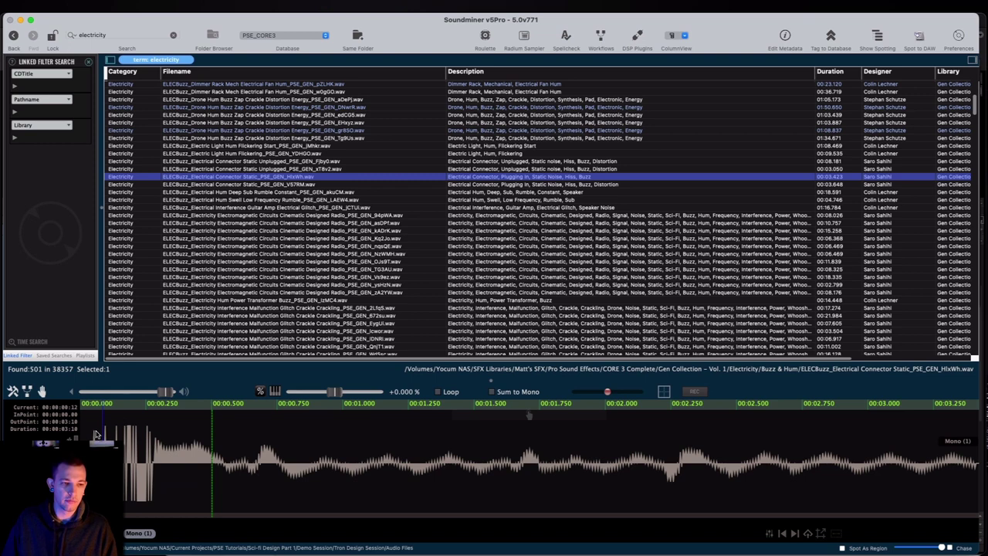
Audition Electrical Hum Swell LAEW4, Electromagnetic Circuits NzWMH, and the bursts near 16 seconds in Electromagnetic Circuits Vs9ez
left_click(553, 200)
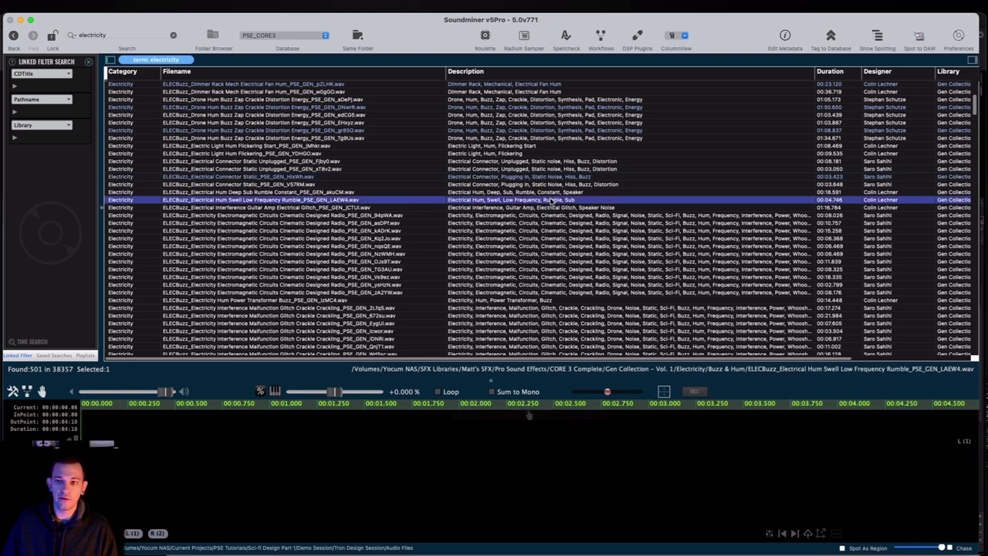
left_click(544, 253)
scroll(524, 232, "down", 6)
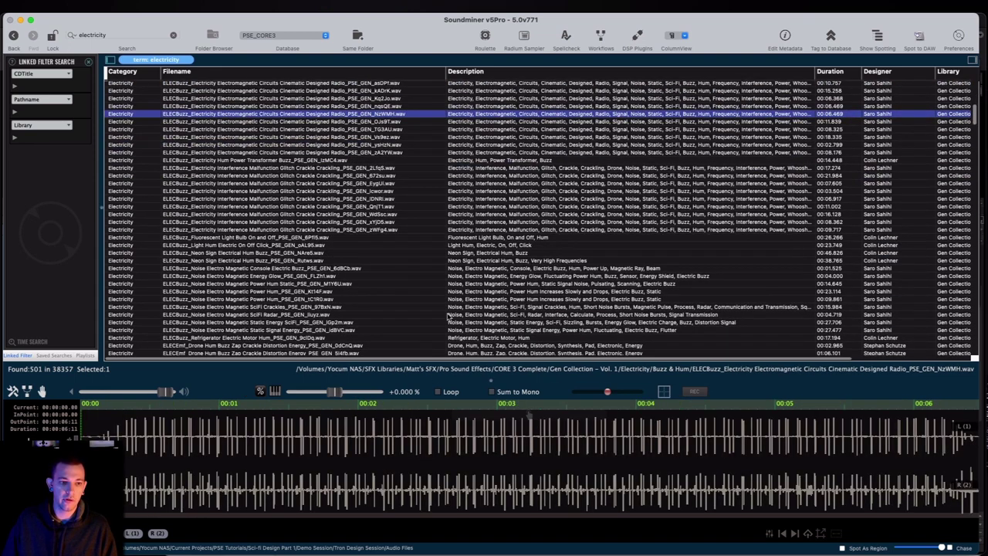
left_click(540, 138)
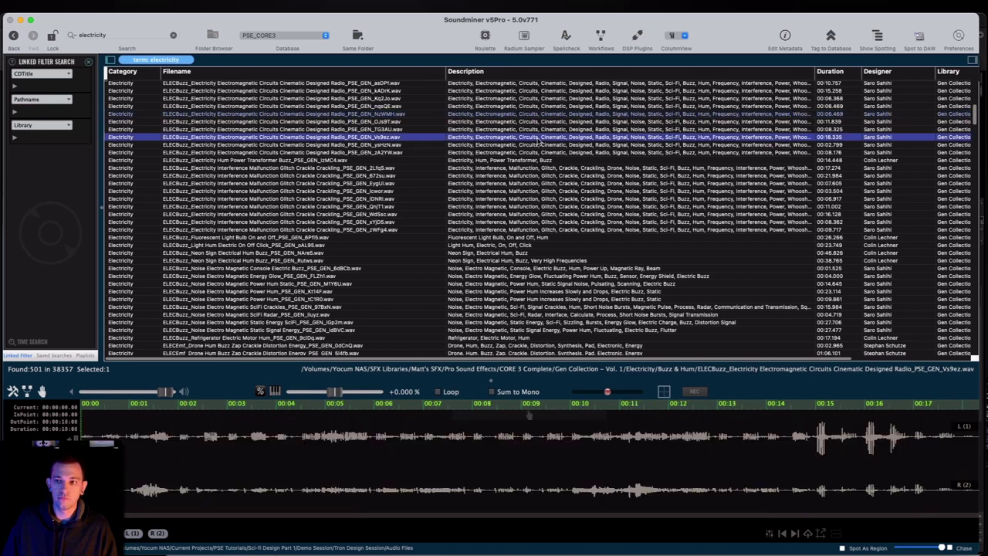
left_click(886, 432)
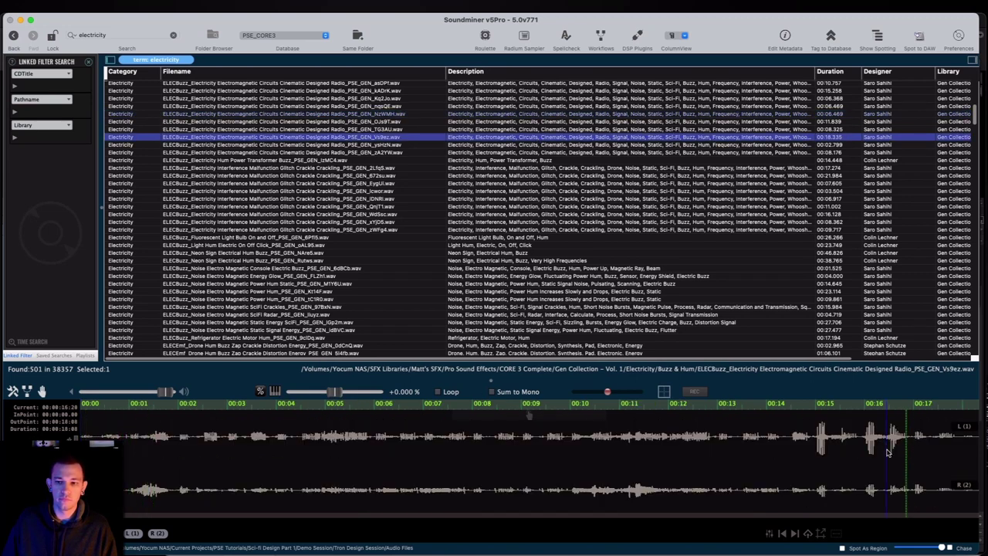
Audition the last second of Electromagnetic Circuits ysHzN and the section after 2 seconds in Electromagnetic Circuits zA2YW
left_click(559, 145)
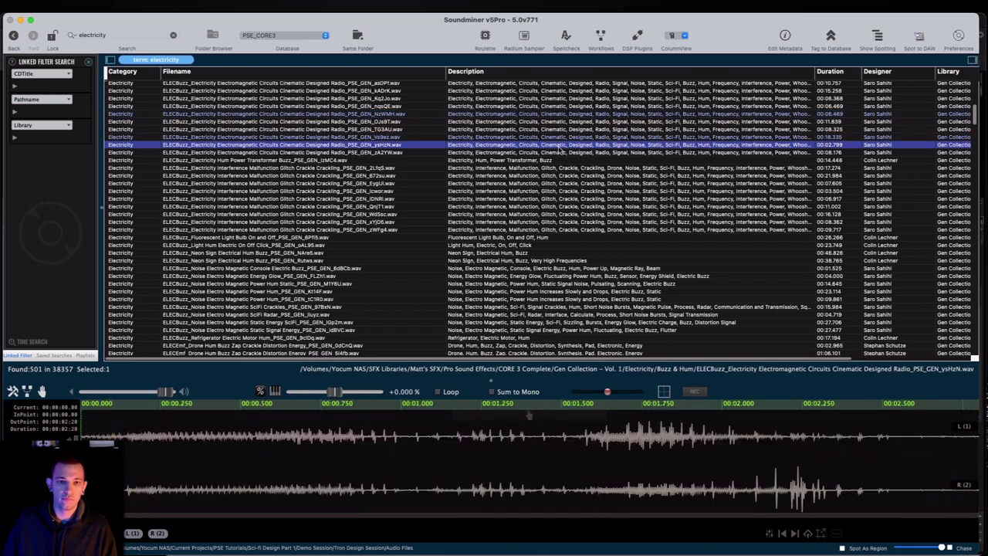
left_click(741, 451)
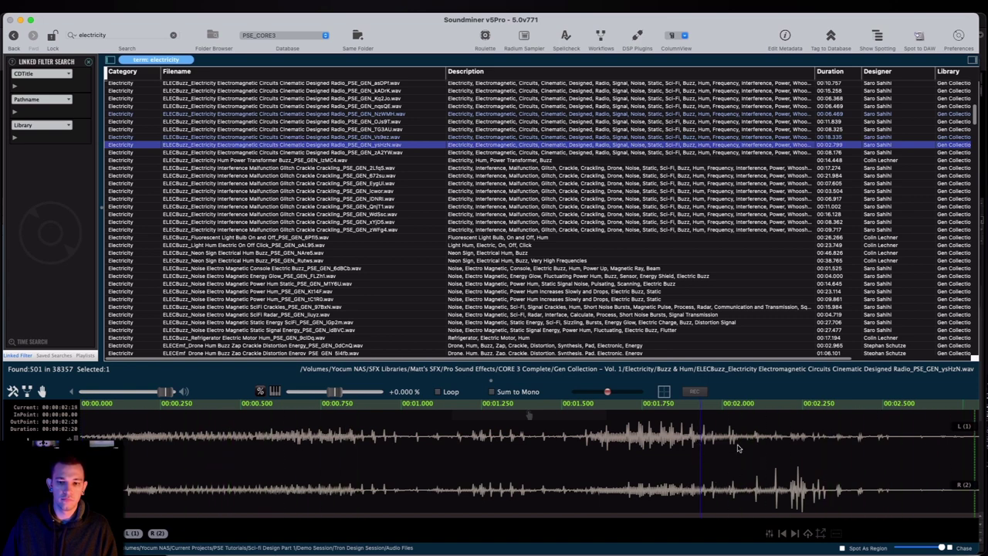
left_click(737, 453)
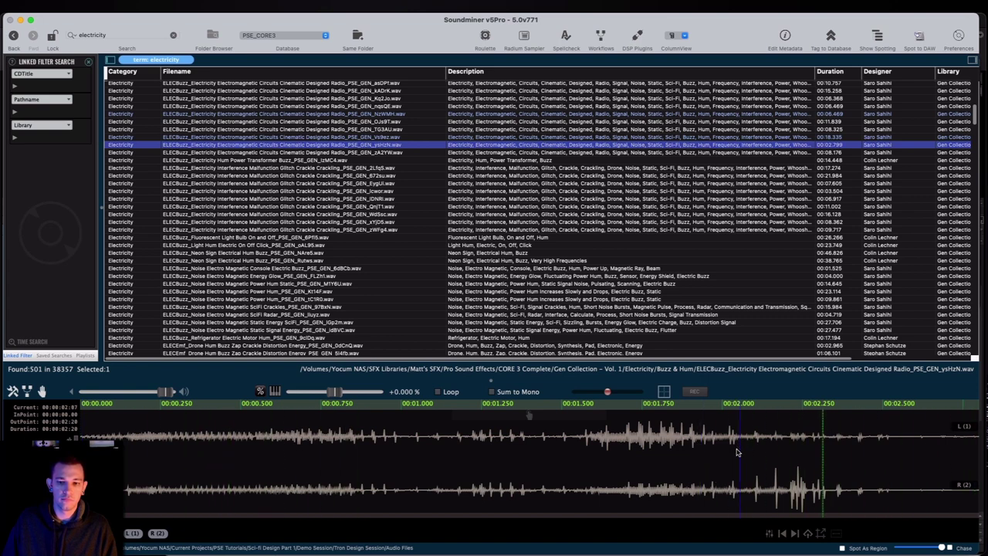
left_click(570, 153)
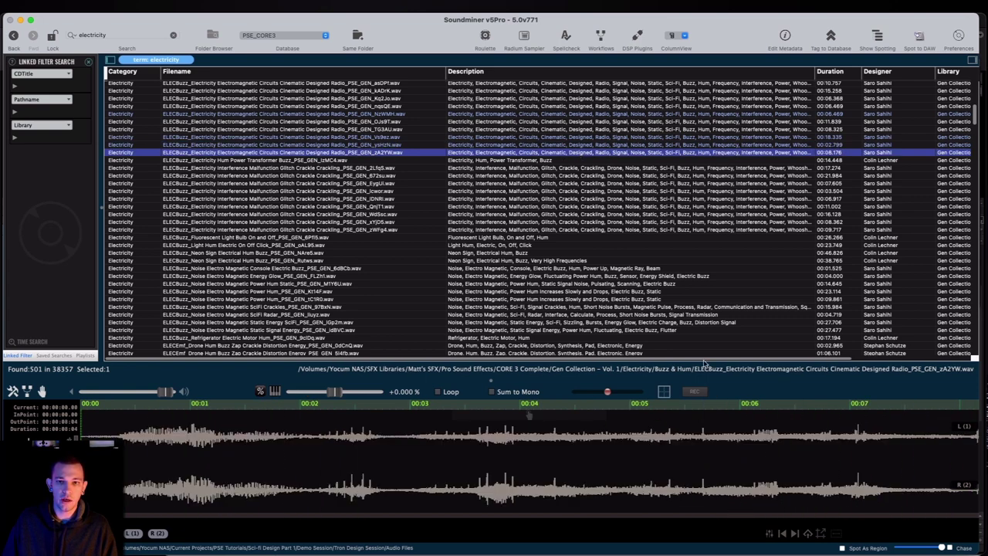
left_click(336, 450)
left_click(320, 448)
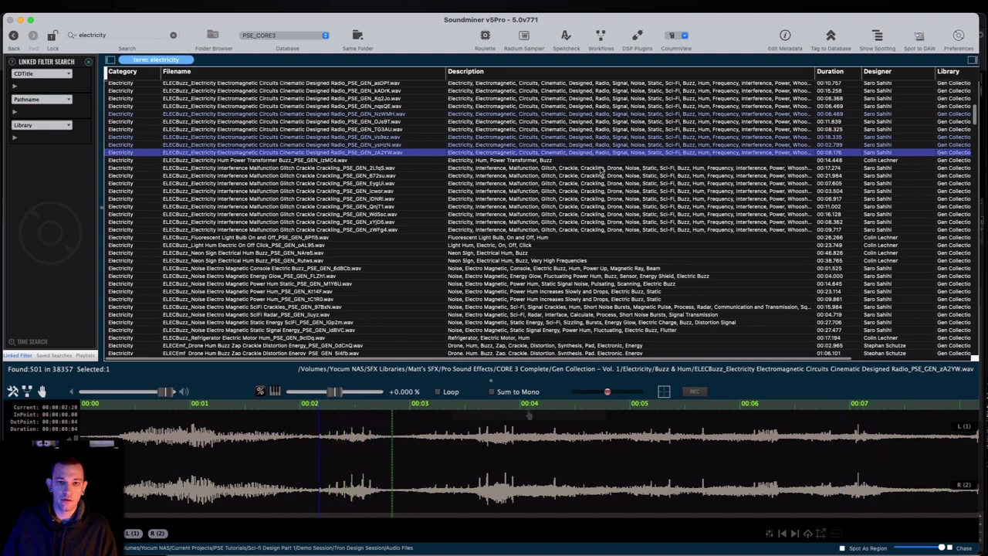
Audition Interference Malfunction Glitch Crackle 672su and listen again to Electromagnetic Circuits NzWMH
left_click(533, 160)
left_click(553, 176)
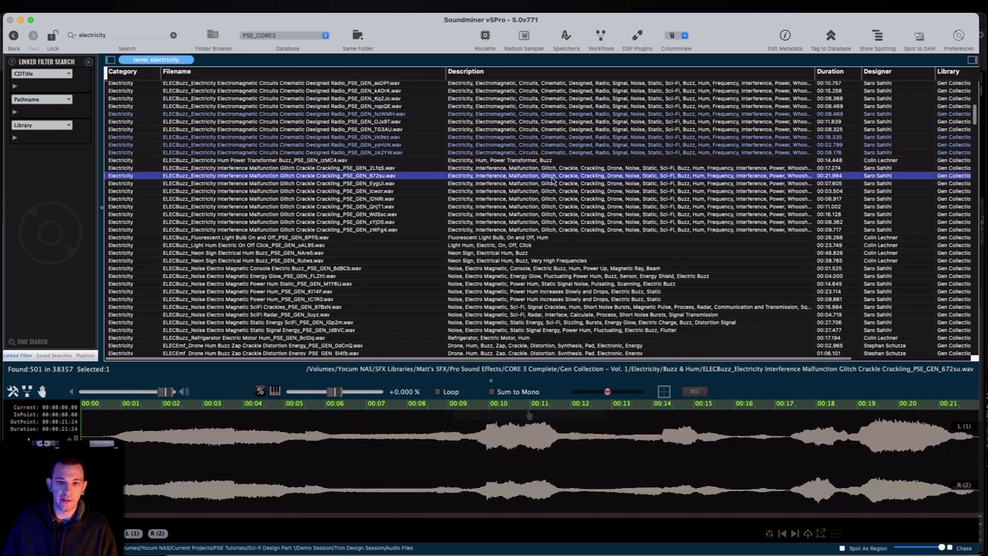
left_click(543, 113)
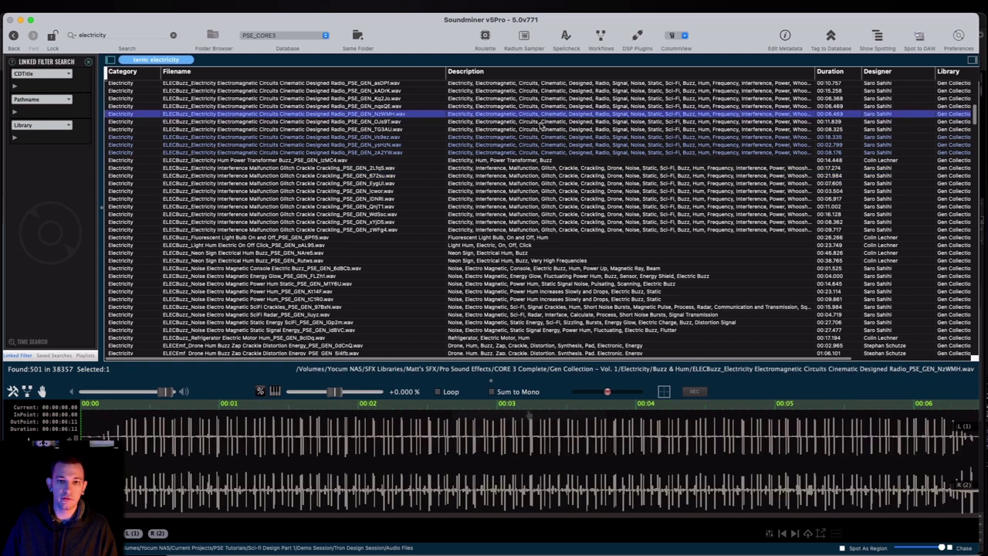
Audition Electromagnetic Circuits OJs9T at several points, including around 6, 9, and 10 seconds
left_click(541, 122)
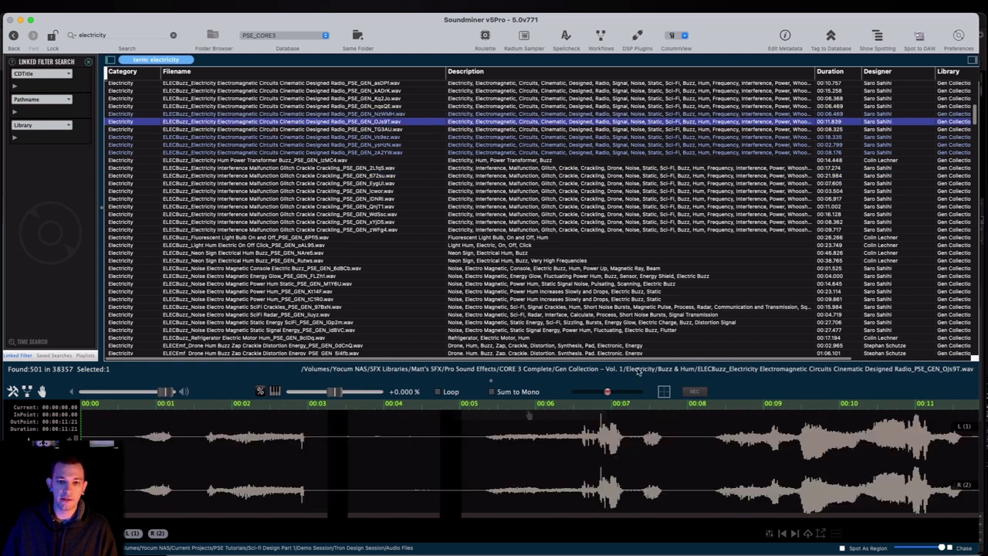
left_click(578, 438)
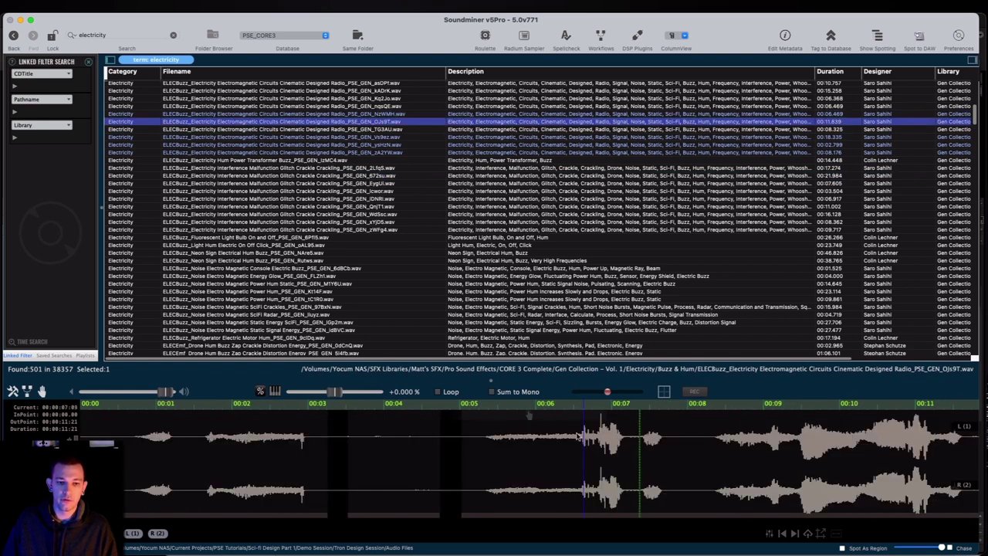
left_click(258, 445)
left_click(896, 442)
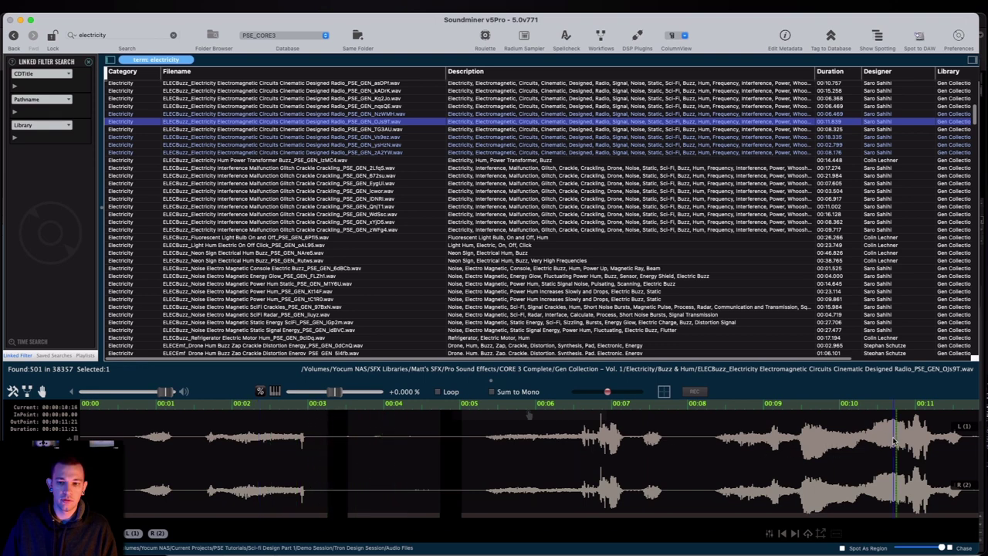
left_click(768, 438)
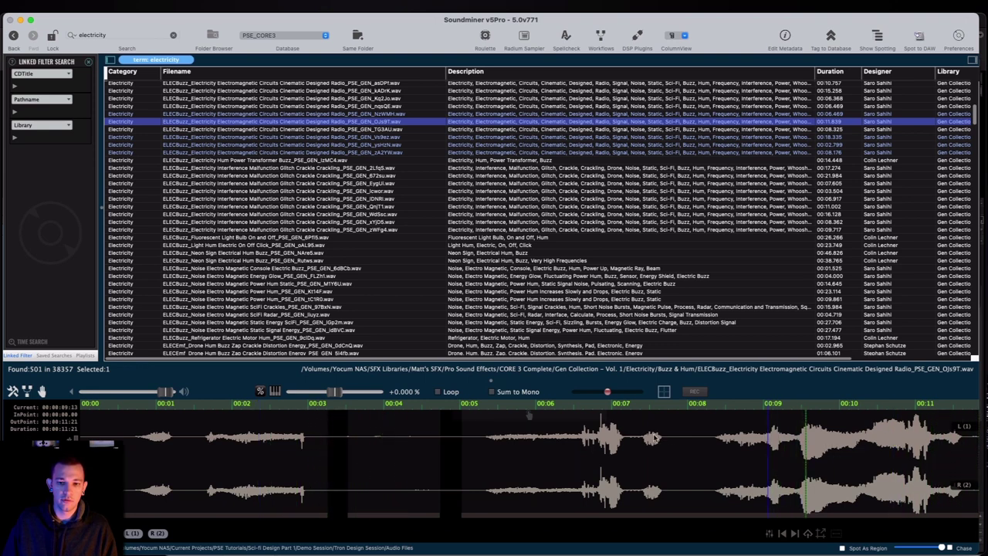
left_click(596, 441)
left_click(581, 444)
key("space")
left_click_drag(608, 392, 540, 392)
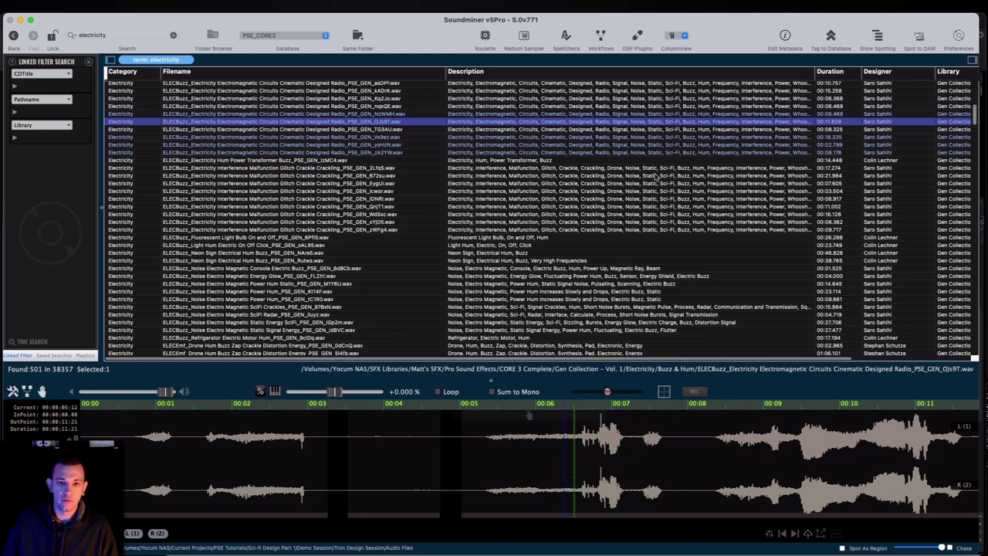
Audition the Electromagnetic Circuits Cinematic Designed Radio files Kq2Jo, 94pWA, and asDPf
left_click(554, 176)
left_click(541, 99)
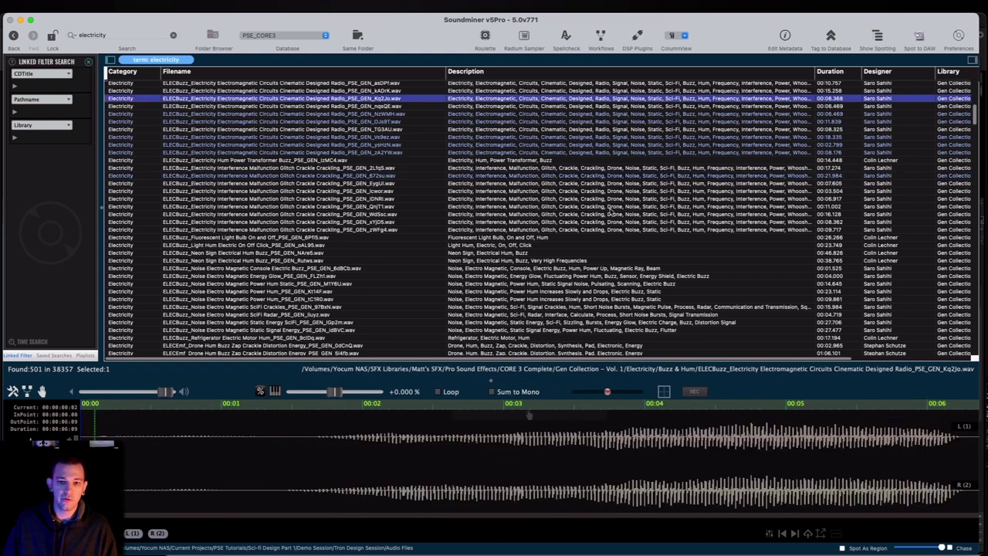
scroll(611, 212, "up", 3)
left_click(589, 173)
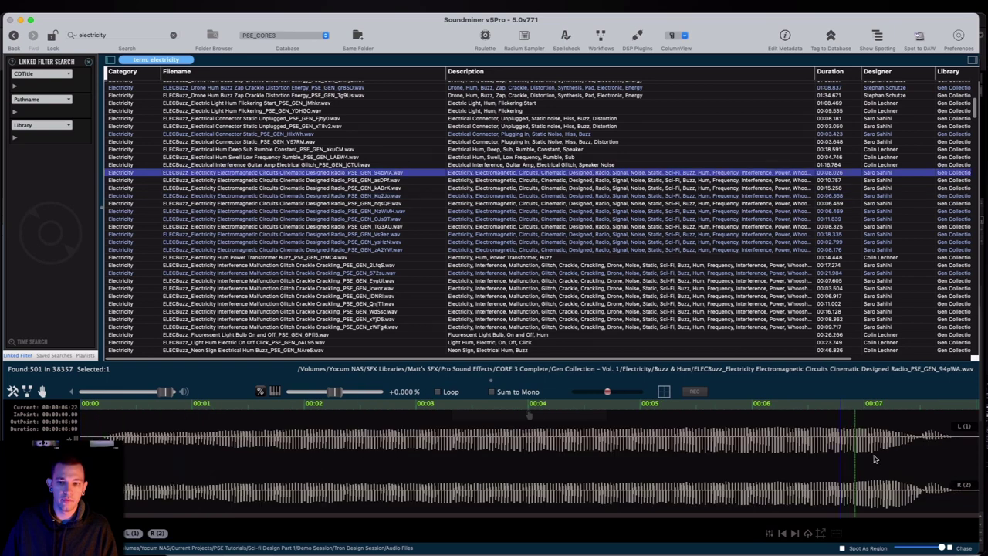
key("Down")
left_click(904, 469)
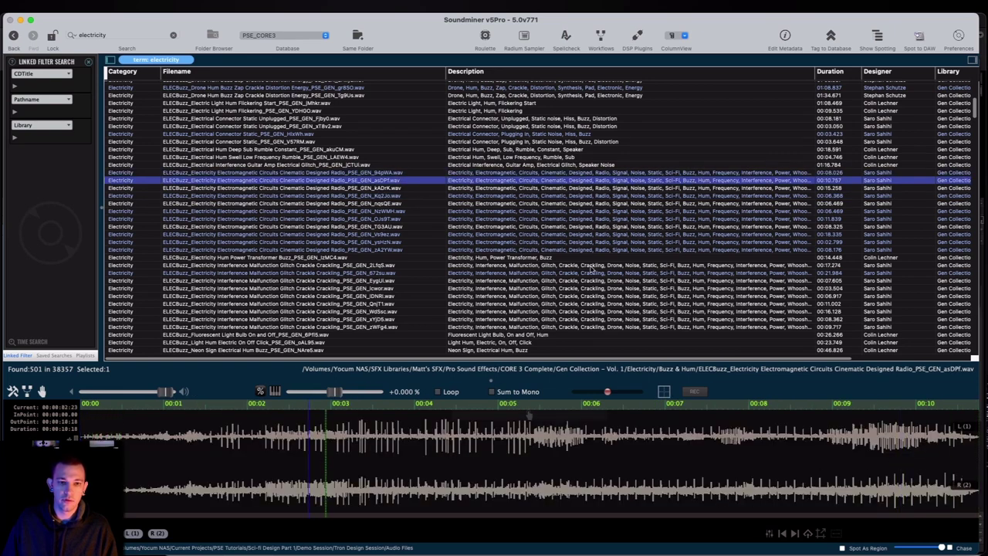
Audition the Electromagnetic Circuits Cinematic Designed Radio files kADrK, nqsQE, and TG3AU, checking several points in the first two
key("Down")
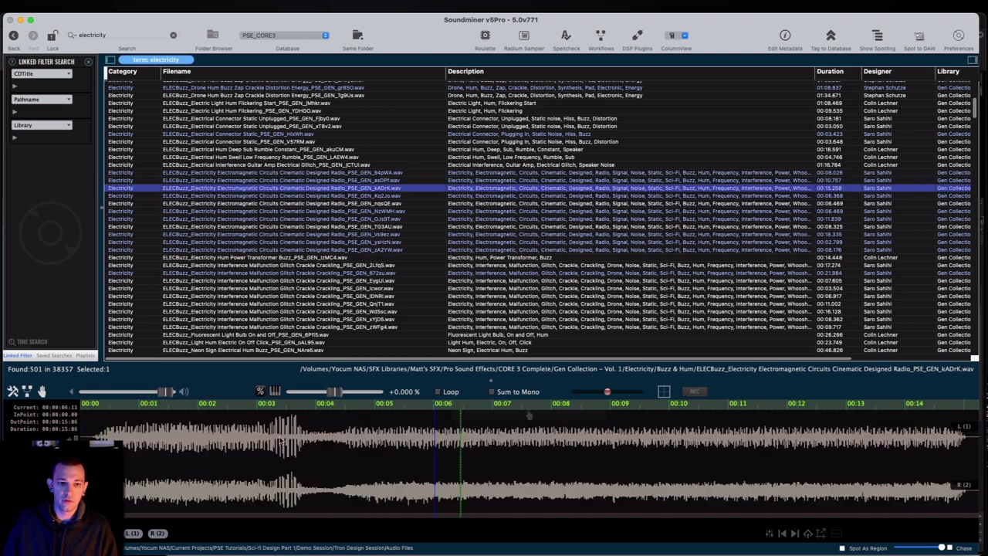
left_click(275, 463)
left_click(948, 438)
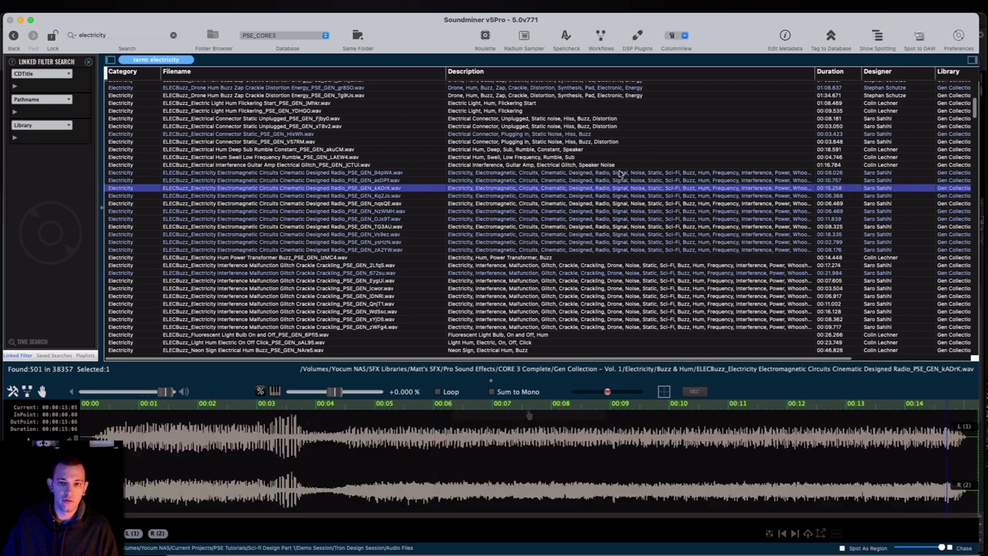
left_click(614, 204)
left_click(768, 472)
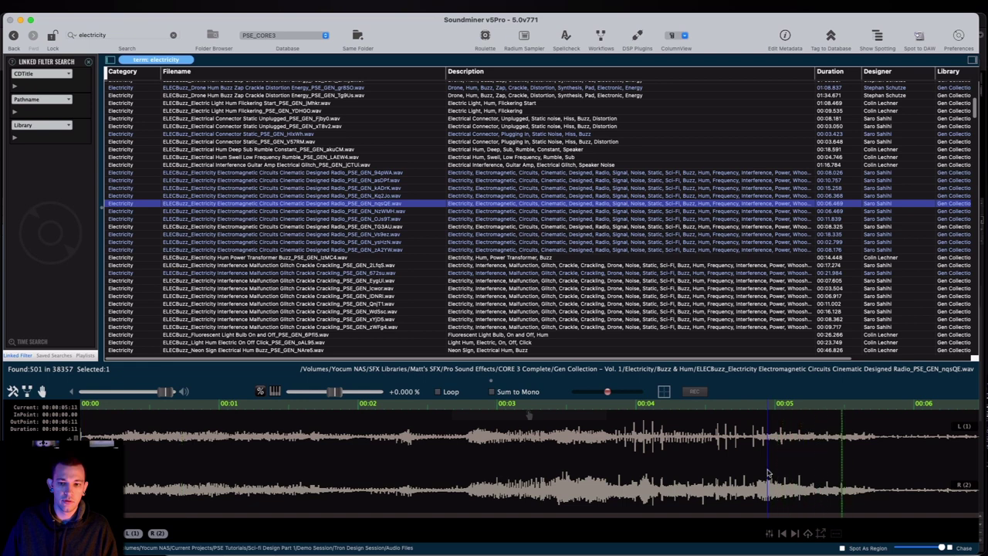
left_click(596, 432)
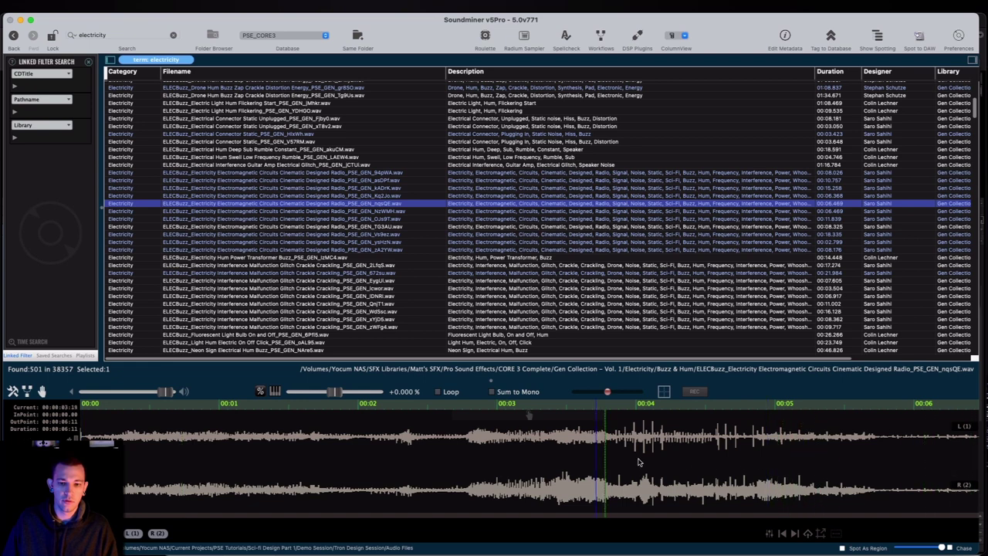
left_click(609, 228)
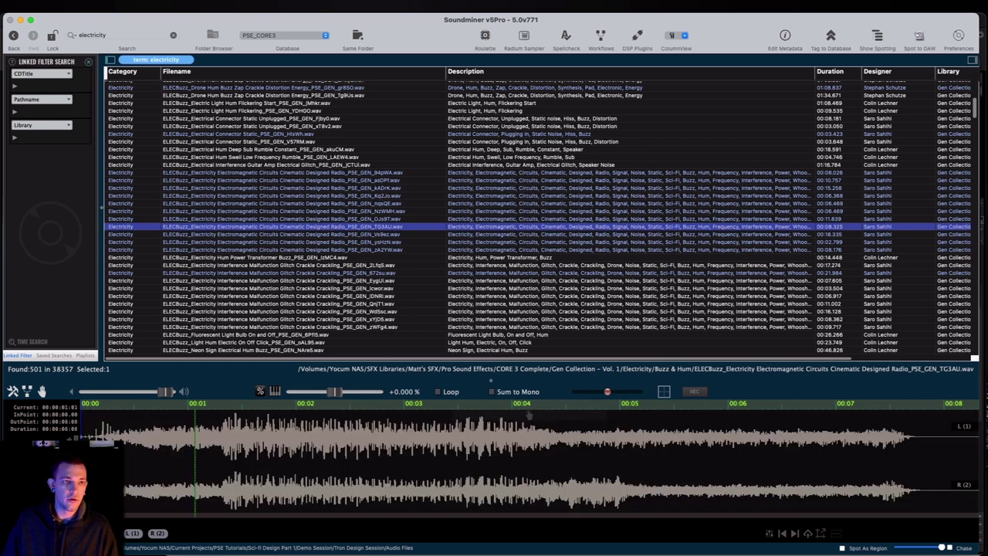
Search the sound library for "crackle"
left_click(147, 37)
type("cr")
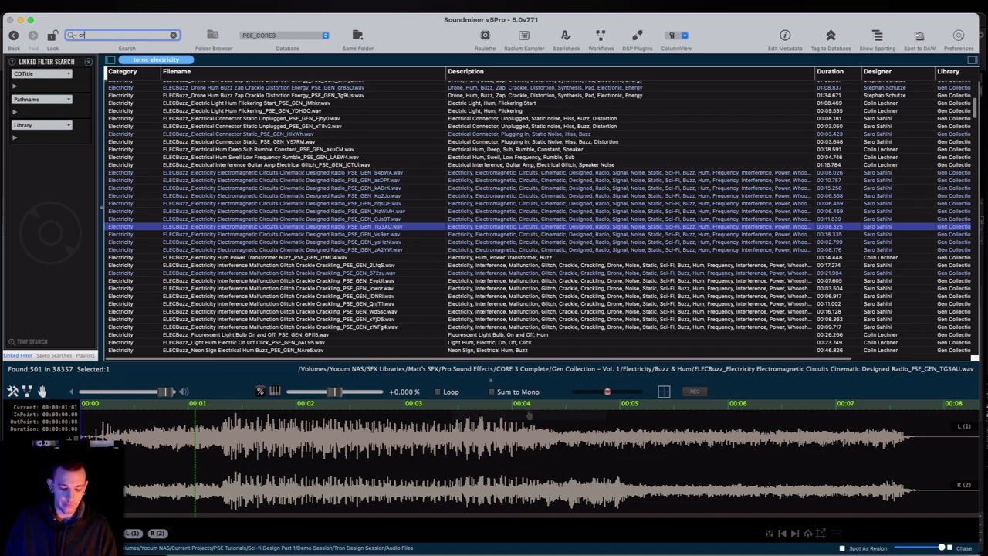
type("ackle")
key("Return")
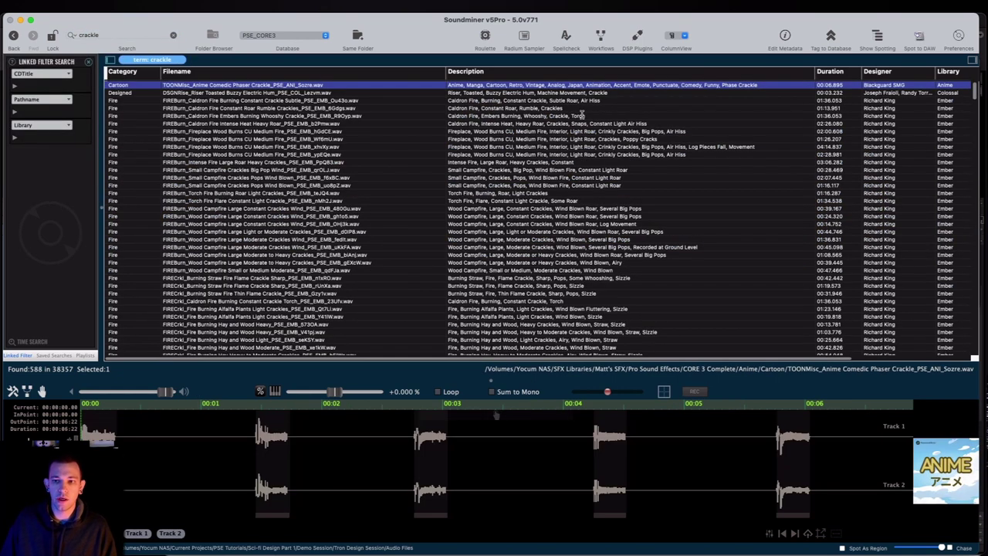
Audition the Comedic Phaser Crackle, Fireplace Wood Burns xhvXy, and Burning Straw Fire Thin Flame Crackle Gzy1v files
left_click(248, 448)
left_click(490, 146)
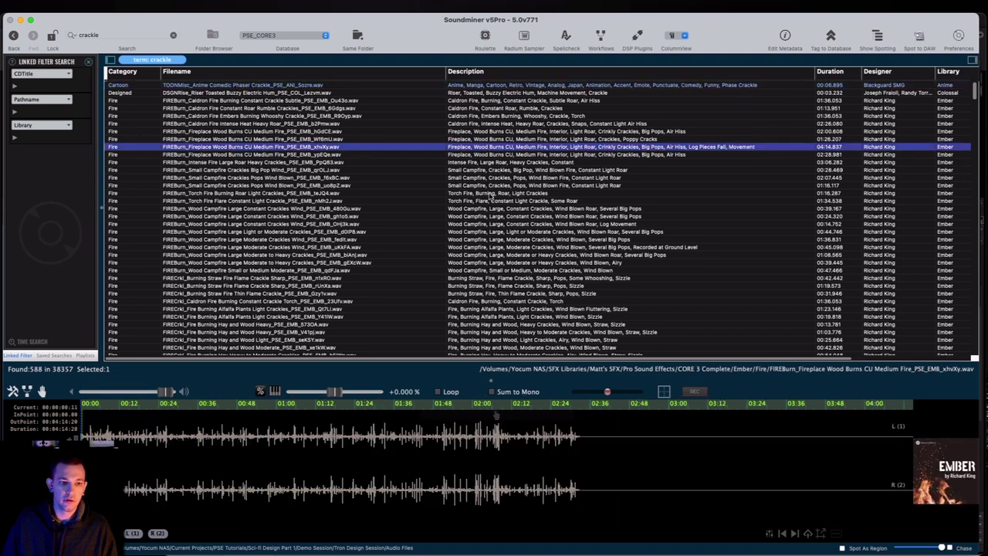
scroll(490, 195, "down", 5)
left_click(502, 109)
left_click(507, 179)
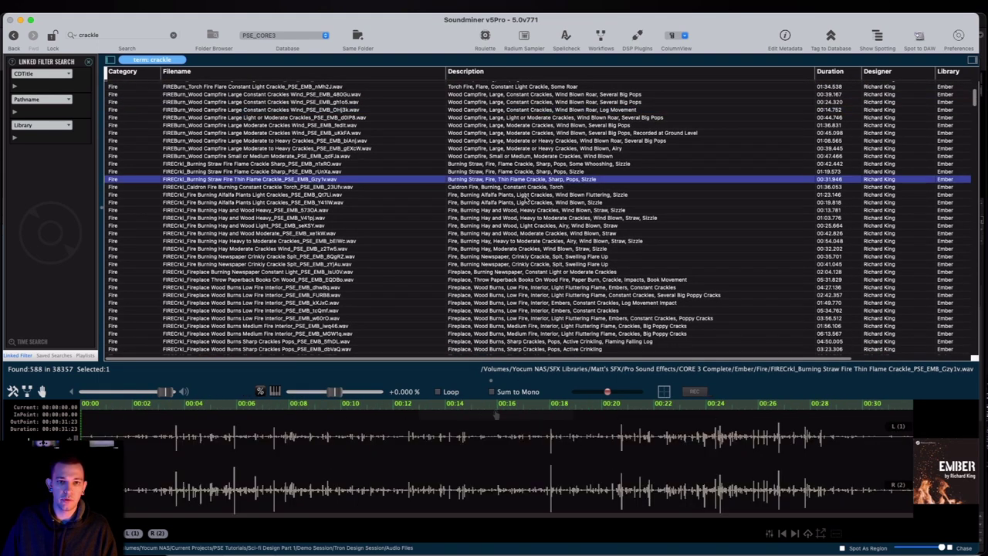
Audition the electricity files Interference Malfunction Glitch Crackle Wd5sc, Noise Electro Magnetic SciFi Crackles 97BxN, and Dying Light Bulb Electric Static Flicker qDOIU
scroll(529, 229, "down", 10)
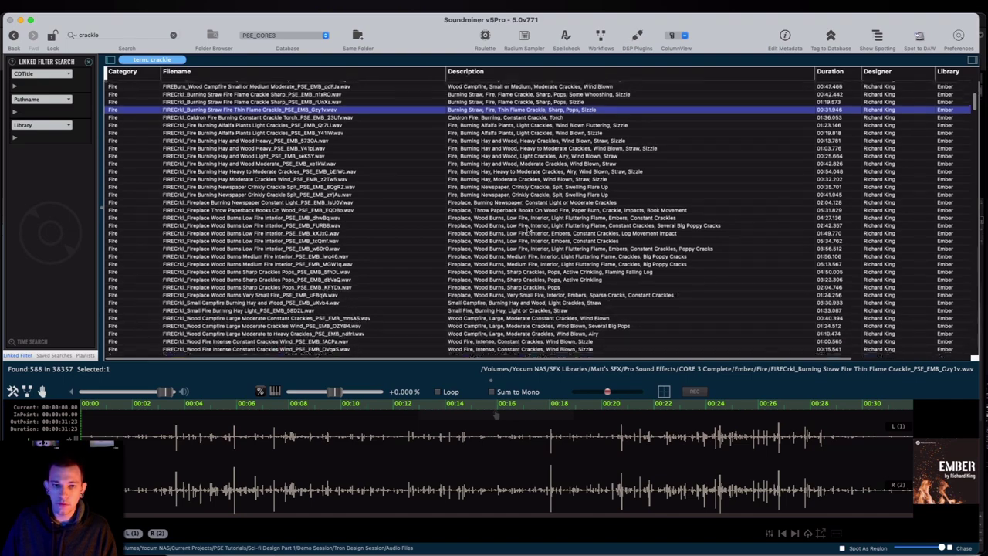
scroll(526, 198, "down", 4)
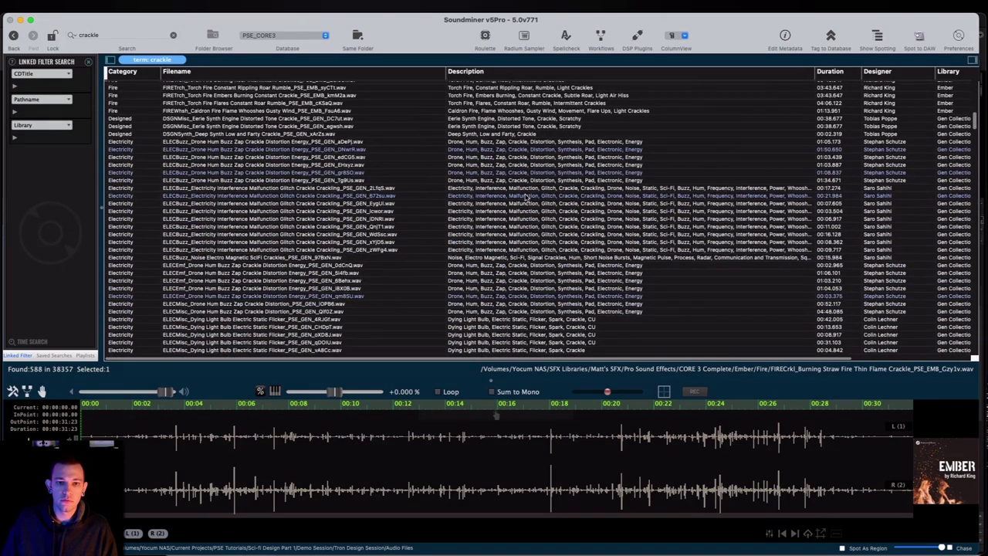
left_click(510, 178)
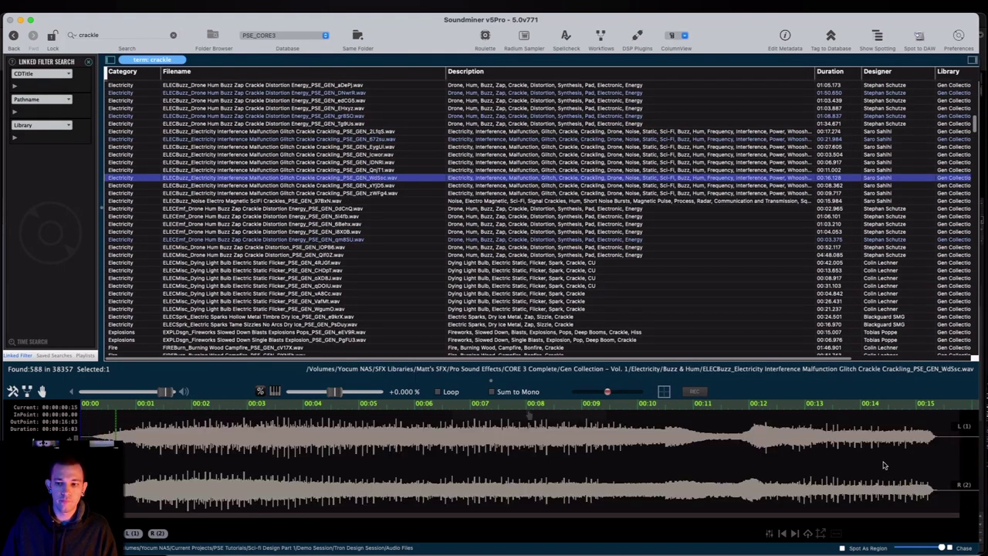
left_click(658, 202)
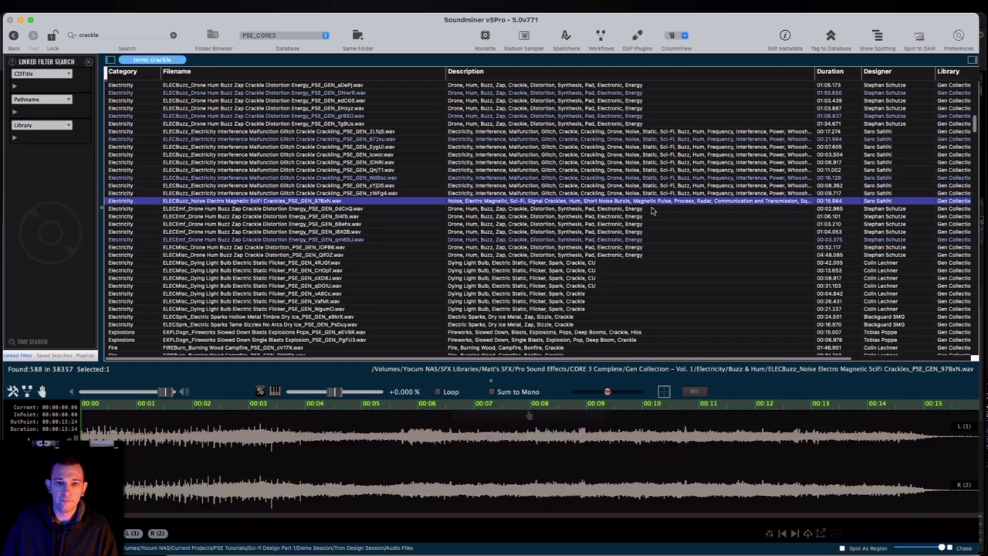
scroll(593, 210, "down", 6)
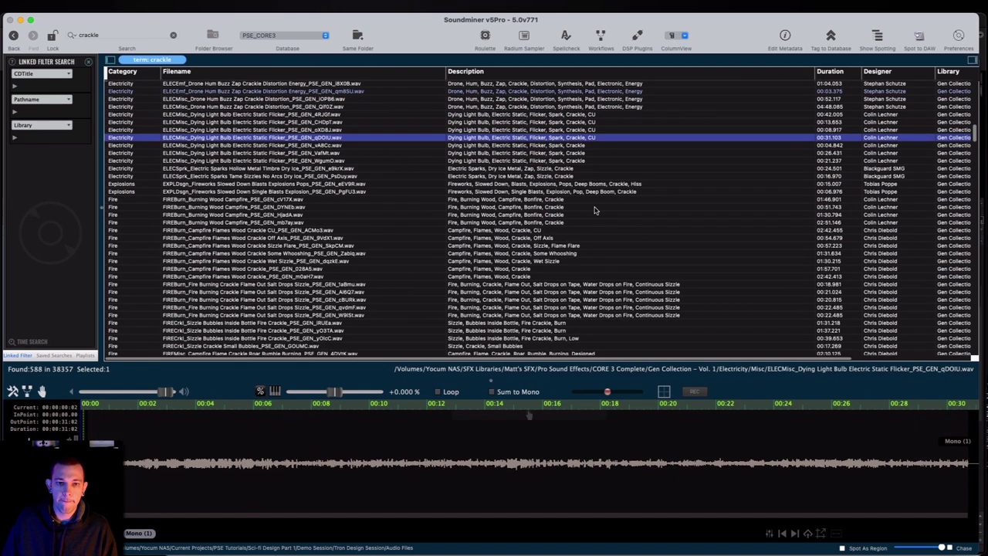
Audition the fire files Campfire Sizzle Flare SkpCM, Sizzle Bubbles Inside Bottle, and Campfire Large Flames Crackle NUL9Q
left_click(562, 244)
scroll(541, 232, "down", 5)
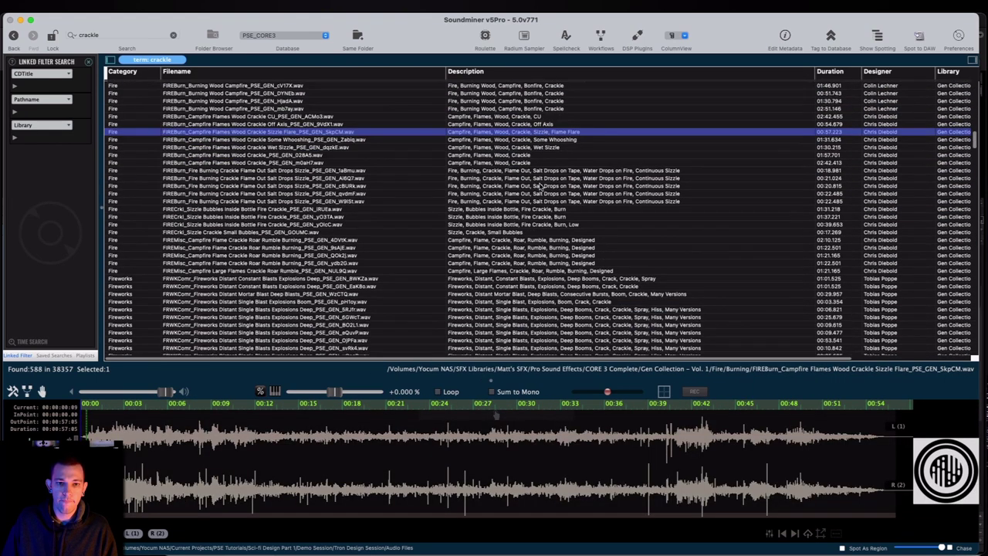
left_click(537, 207)
left_click(541, 268)
Audition SciFi Radio Tuning ICUIu, Snow Scatter Crunchy Crispy Crackle i3yIh, and Dry Fir Cones Crunch pQNZk
scroll(556, 239, "down", 15)
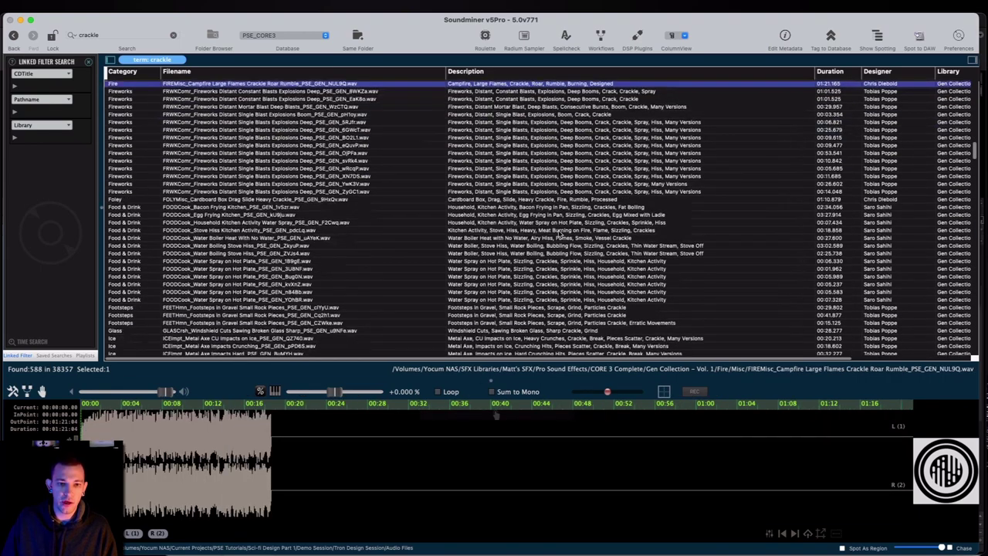
scroll(562, 231, "down", 2)
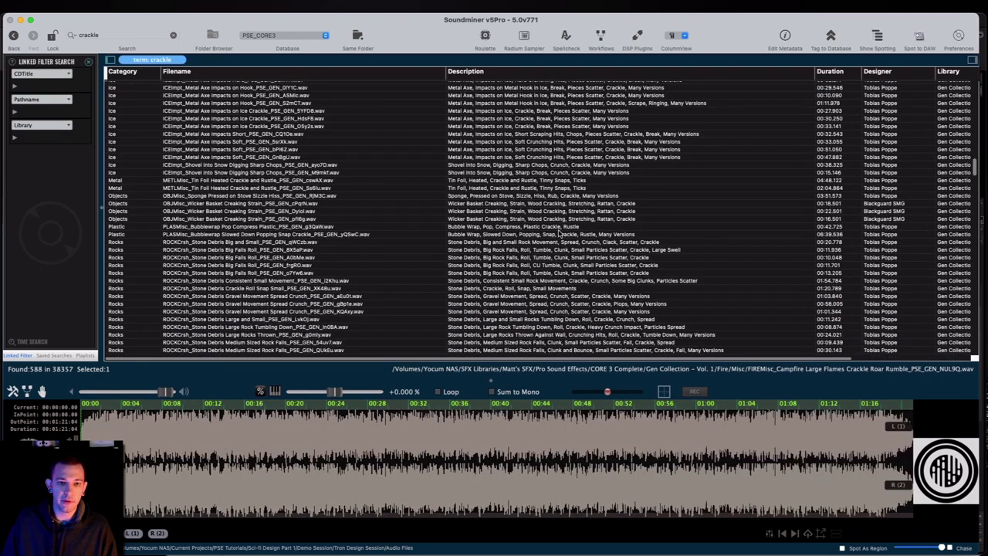
scroll(559, 233, "down", 15)
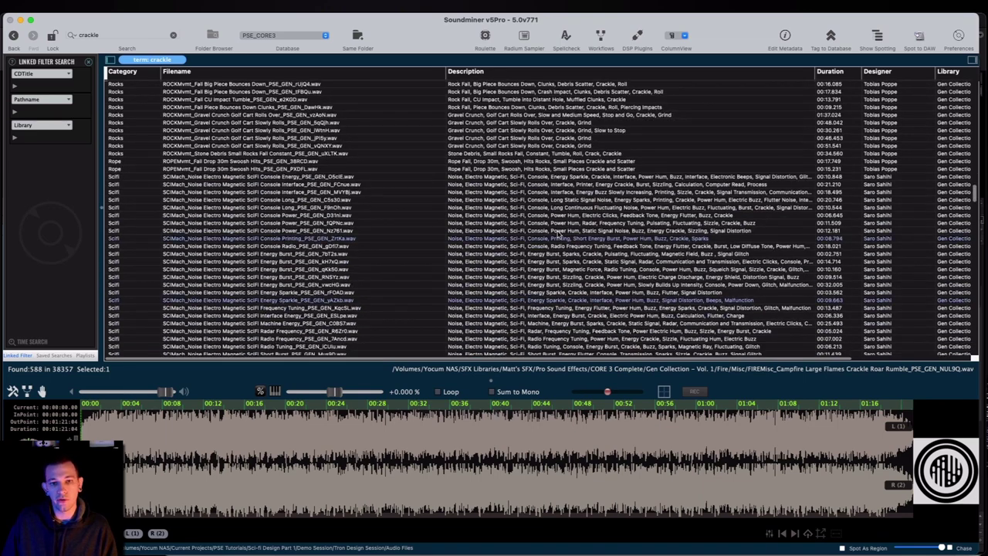
scroll(559, 235, "down", 6)
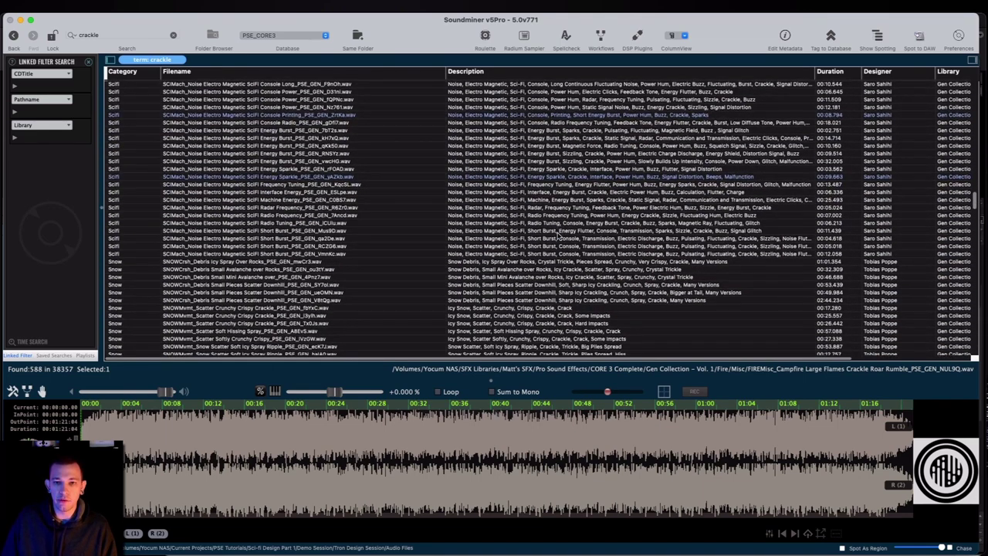
left_click(584, 222)
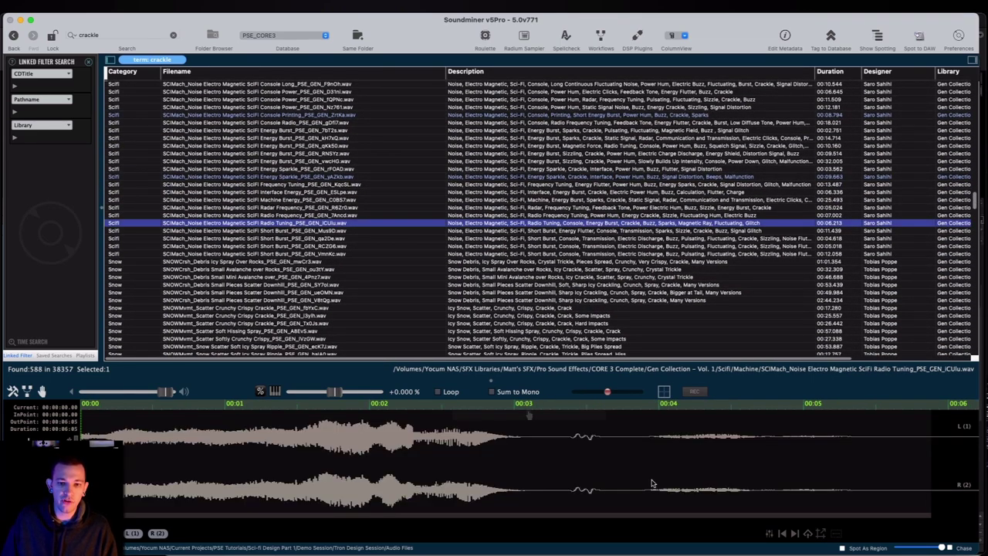
left_click(532, 240)
scroll(532, 240, "down", 5)
left_click(538, 209)
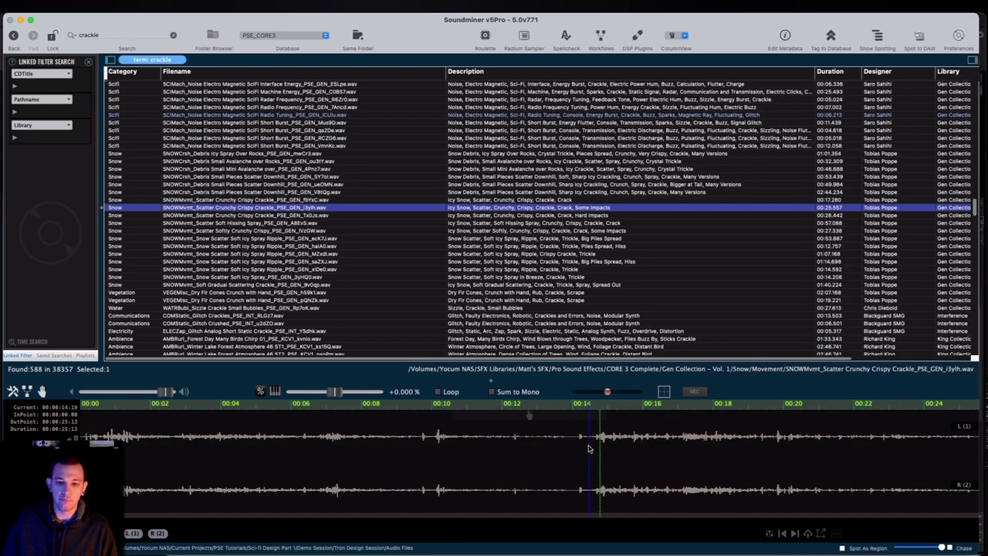
left_click(537, 301)
Audition Sizzle Crackle Small Bubbles Rp7oK at several points, including the pops near its end
scroll(529, 242, "down", 5)
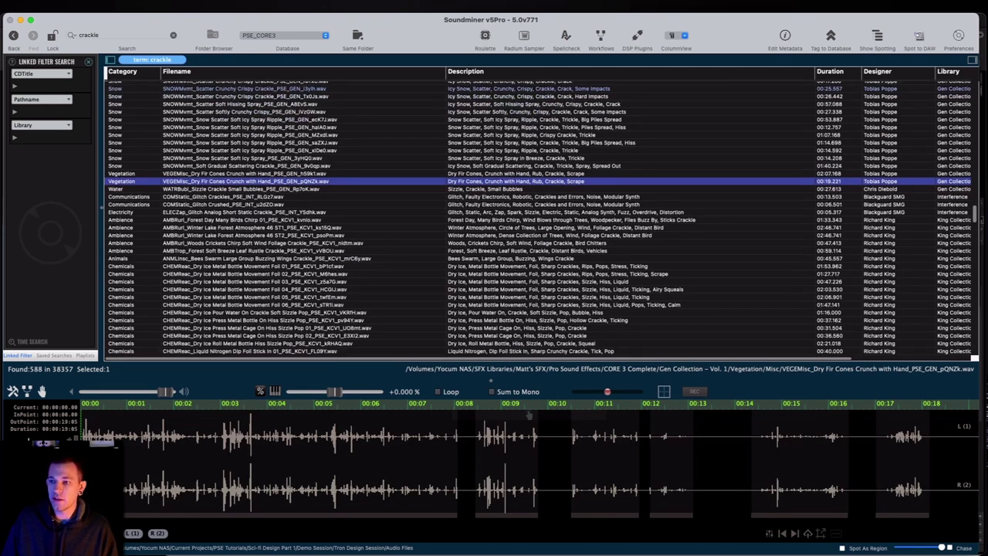
scroll(483, 214, "down", 1)
left_click(478, 180)
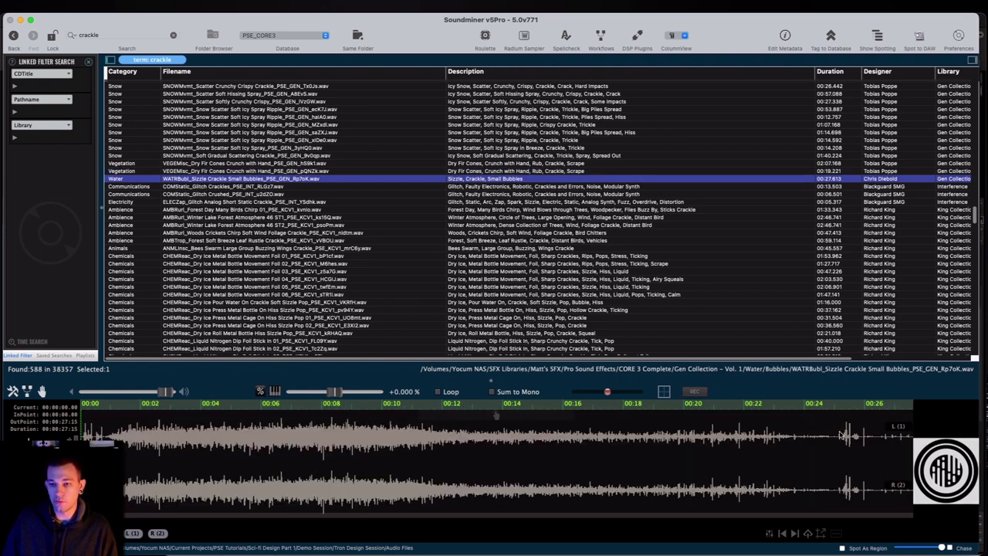
left_click(843, 436)
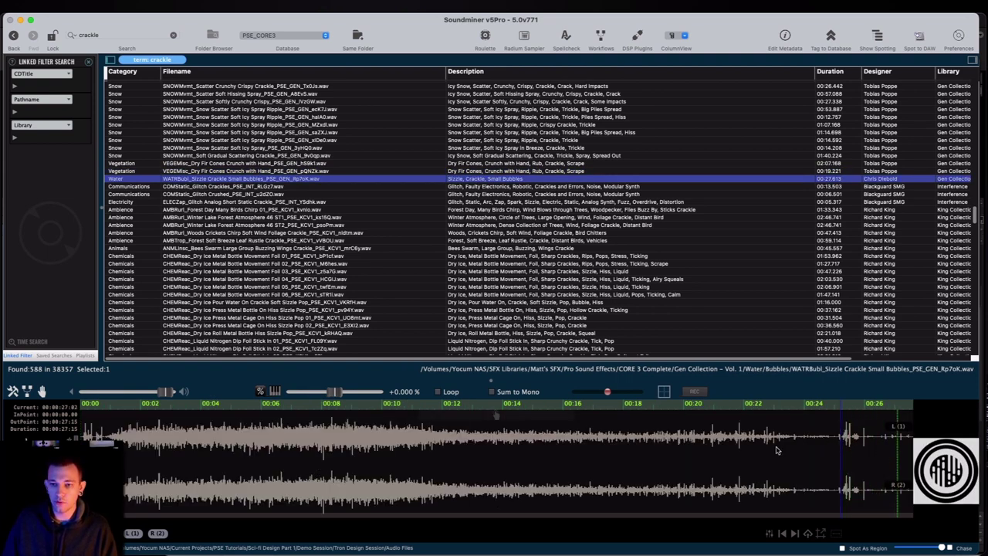
left_click(737, 450)
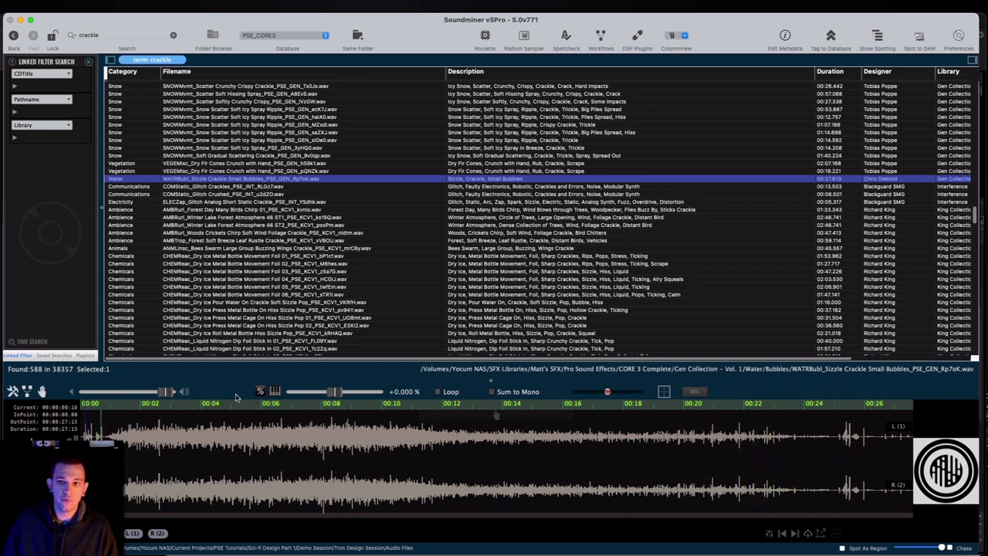
Audition Glitch Crushed u2dZO and transfer its 9-frame section starting at about 4.5 seconds to track FX S5
left_click(514, 195)
scroll(592, 207, "down", 4)
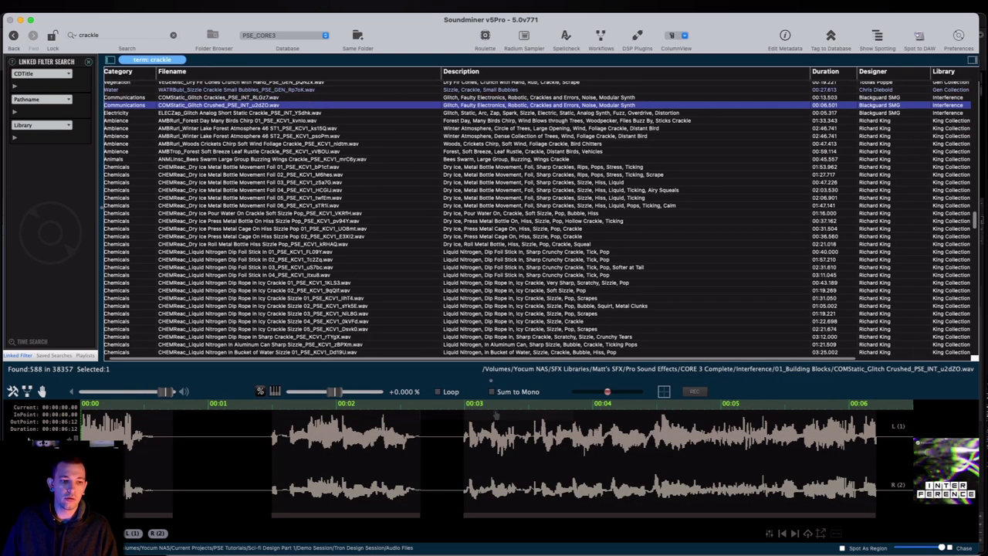
scroll(330, 289, "up", 1)
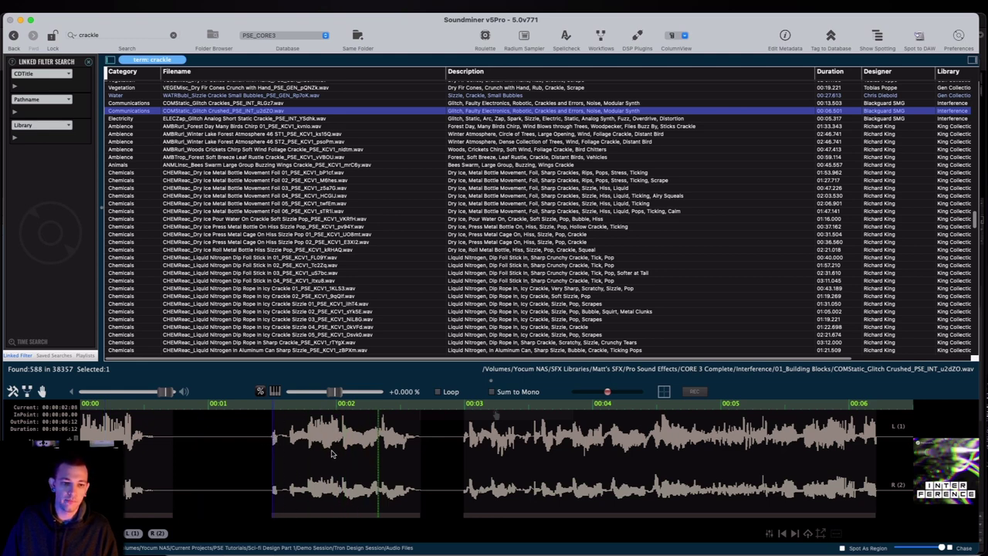
left_click(657, 437)
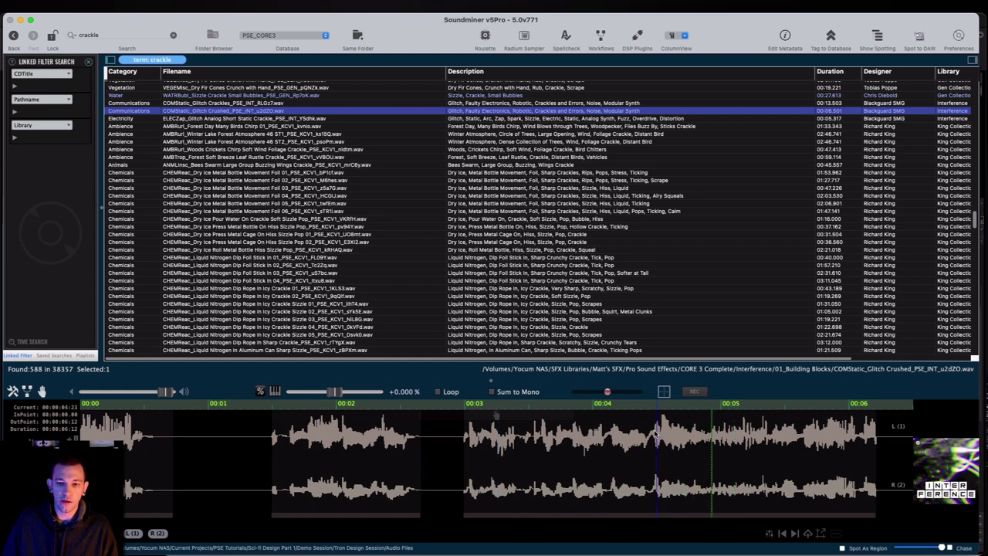
left_click_drag(656, 436, 706, 437)
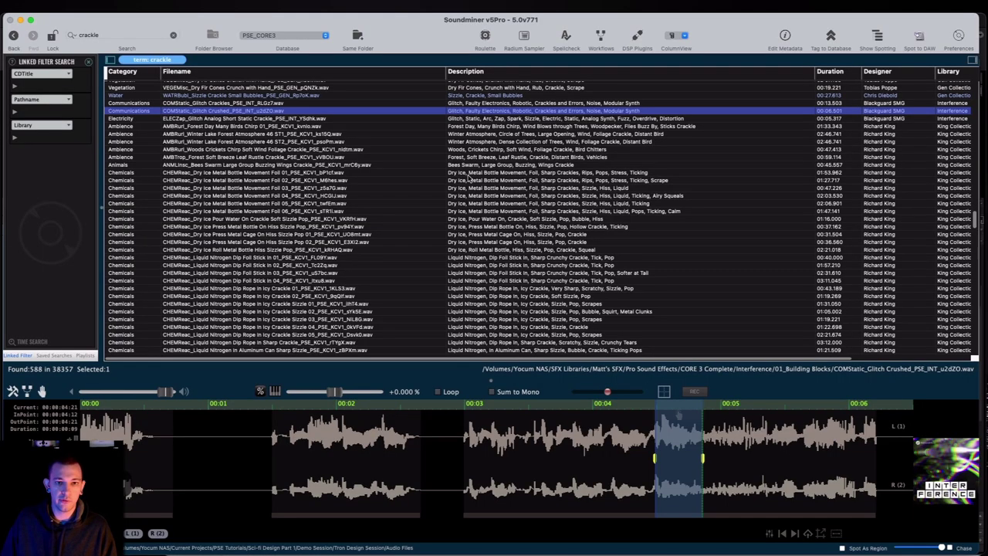
Audition Dry Ice Metal Bottle Movement Foil 05, including around 1:52, and Dry Ice Press Metal Cage On Hiss Sizzle Pop 01
scroll(468, 178, "down", 3)
left_click(486, 144)
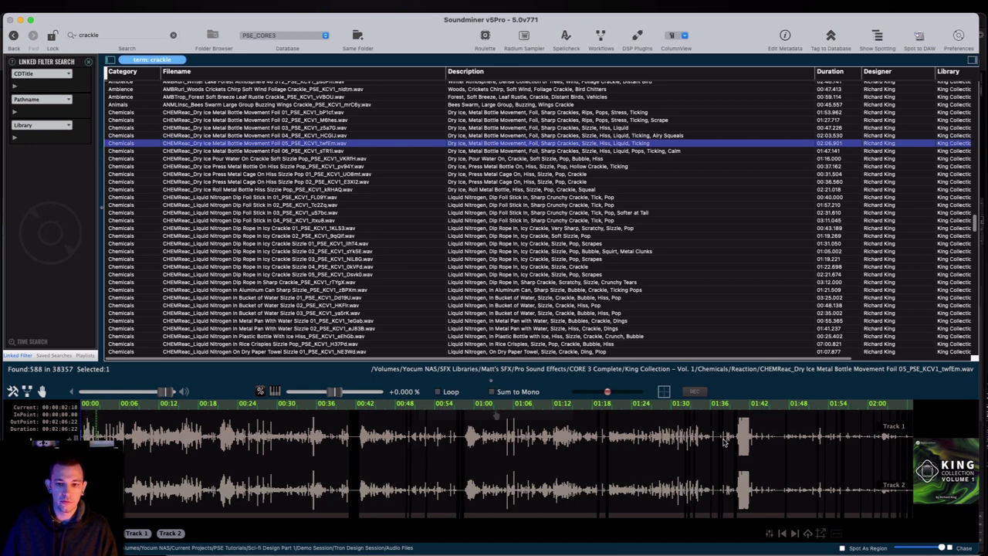
left_click(819, 438)
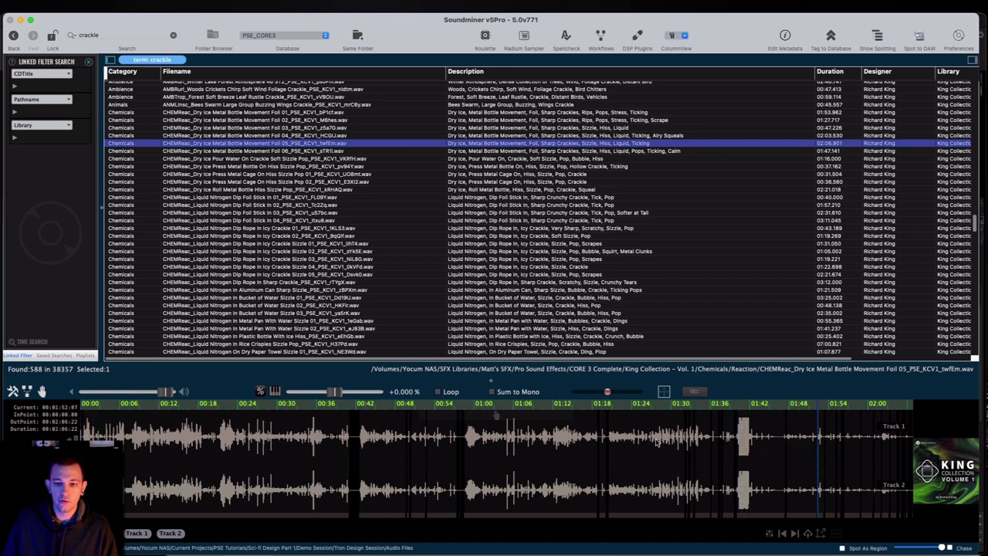
left_click(499, 174)
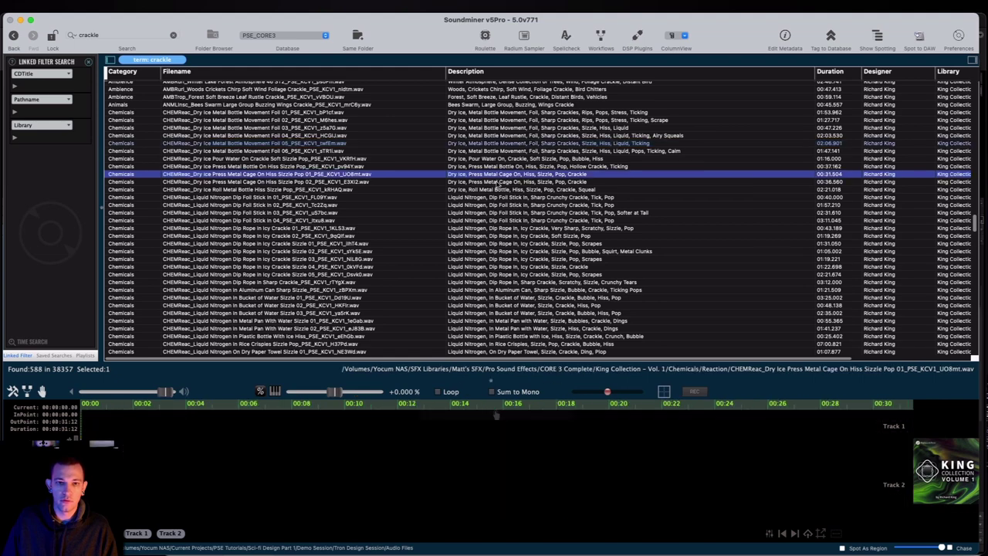
Audition Static Moviola Speaker Scratching 8mW7e, Mexican Police Radio Spanish Static efSYU, and Mexican Police Radio Voices Spanish 05
scroll(495, 255, "down", 6)
left_click(525, 137)
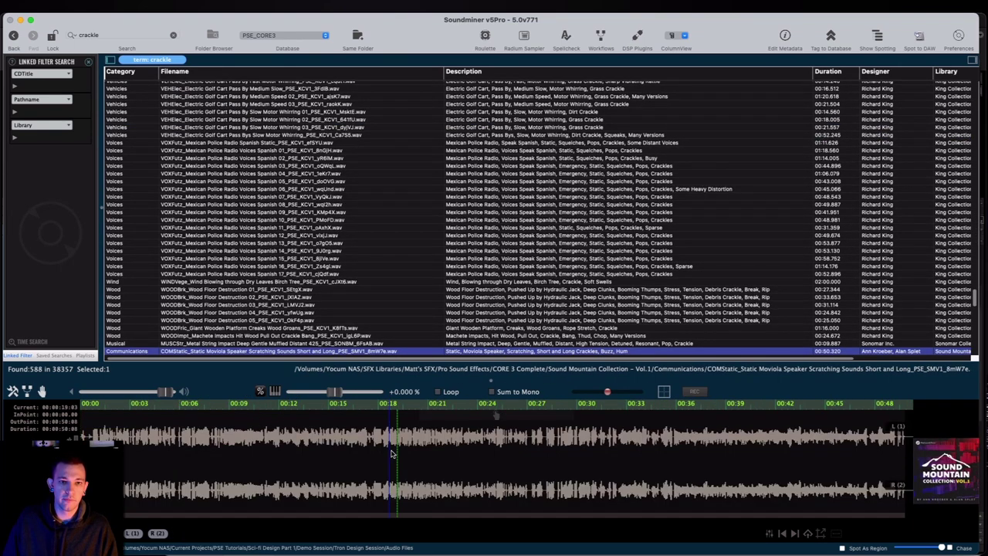
left_click(570, 143)
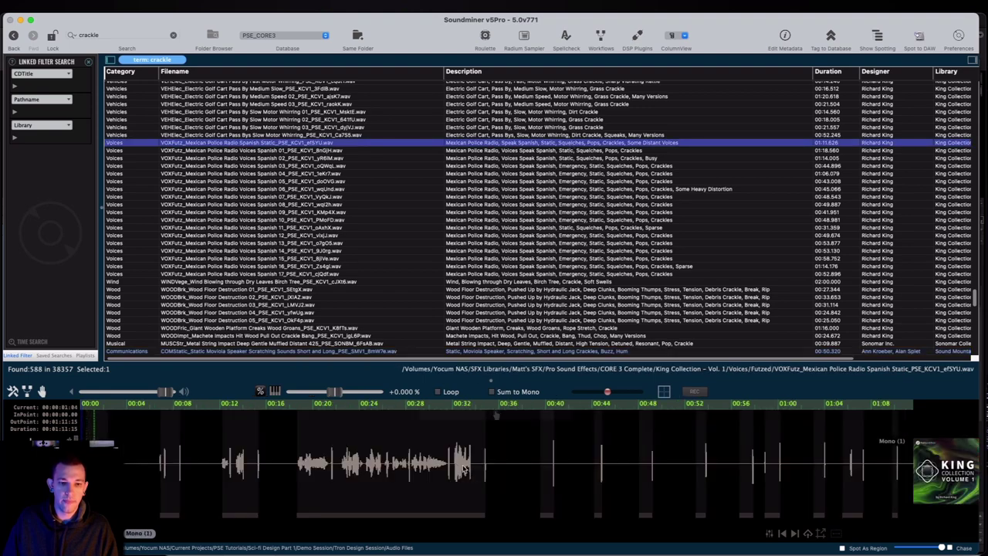
left_click(586, 183)
scroll(574, 204, "down", 6)
scroll(573, 210, "down", 5)
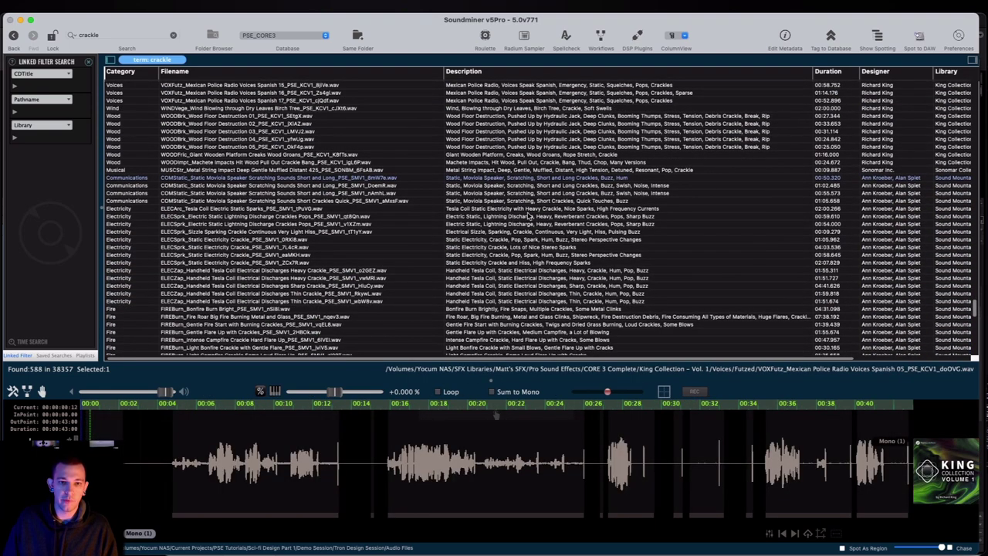
Audition Sizzle Sparking Crackle tT1yY and Static Electricity Crackle 0RXi8, and transfer the latter's section from about 1:01 to 1:02 to FX S6
left_click(500, 147)
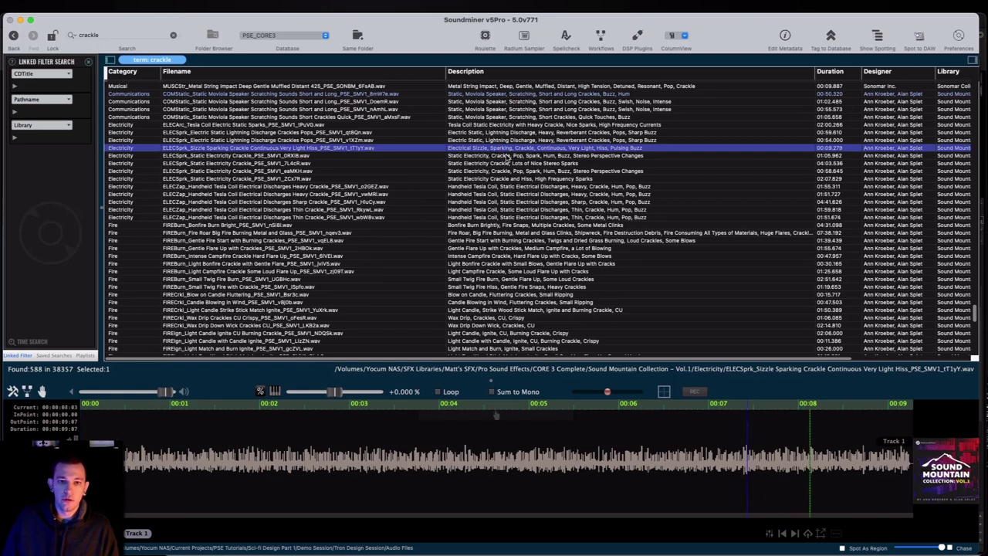
key("Down")
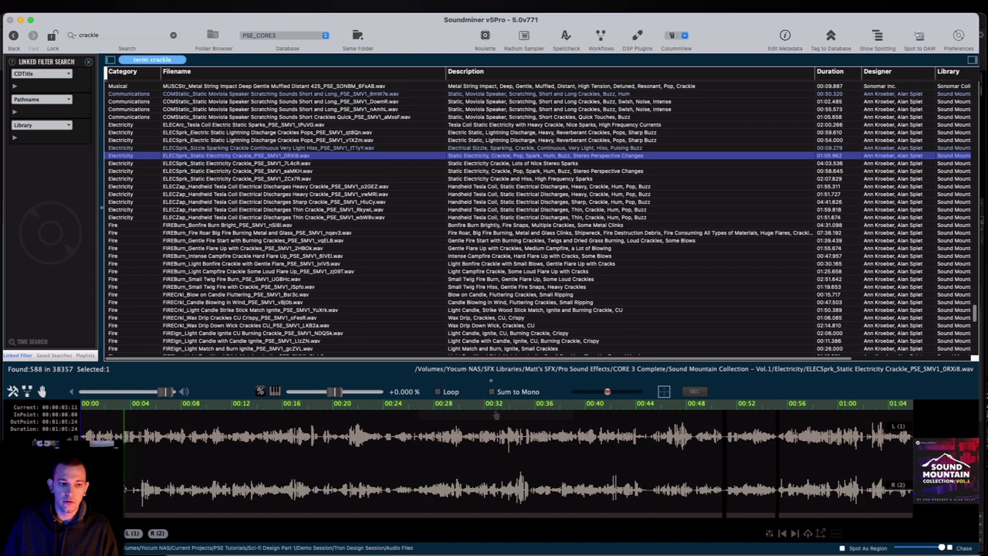
left_click(870, 445)
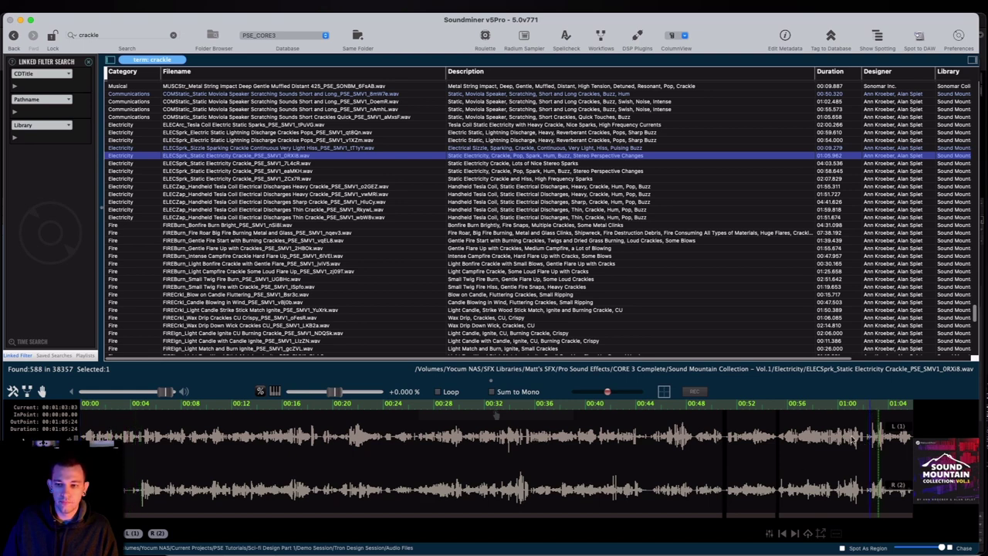
left_click(853, 438)
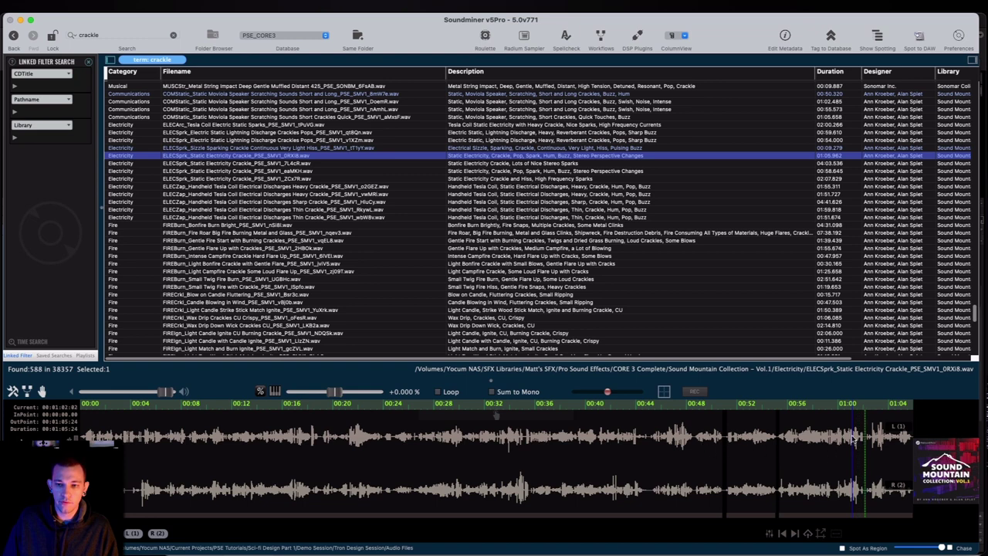
left_click_drag(868, 438, 853, 437)
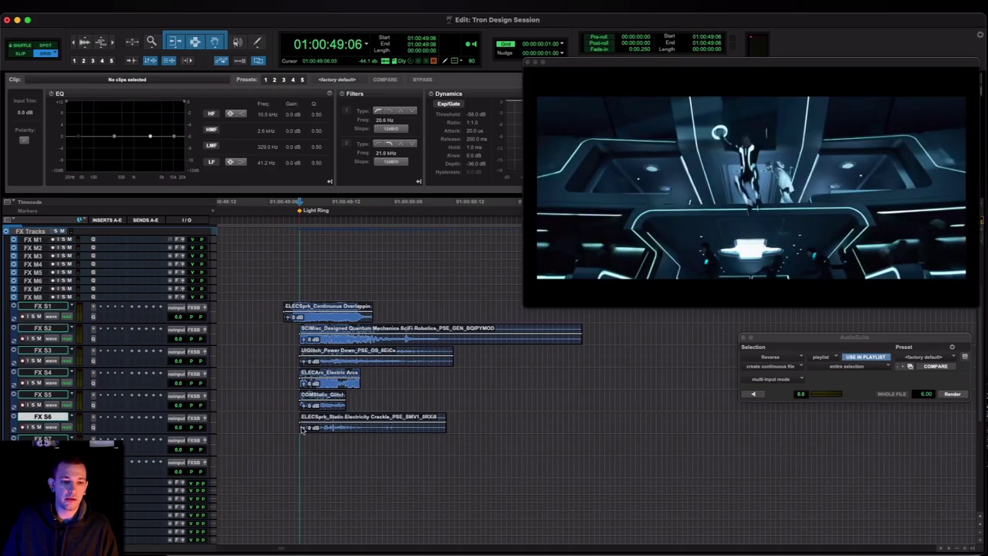
Trim the Static Electricity Crackle clip on FX S6, place it at 01:00:49:20, and apply fades with +4.8 dB clip gain
left_click_drag(323, 427, 430, 417)
left_click(480, 417)
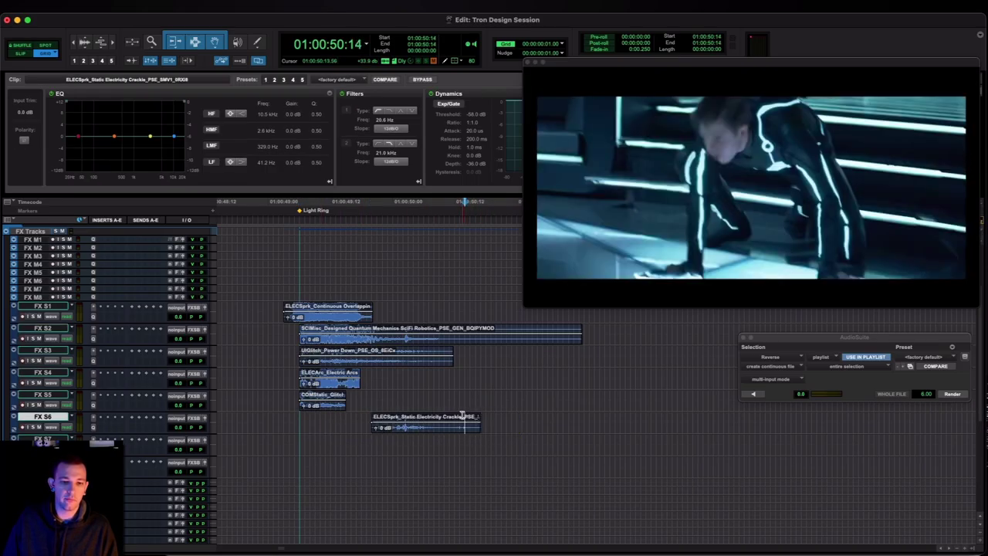
left_click_drag(396, 423, 377, 417)
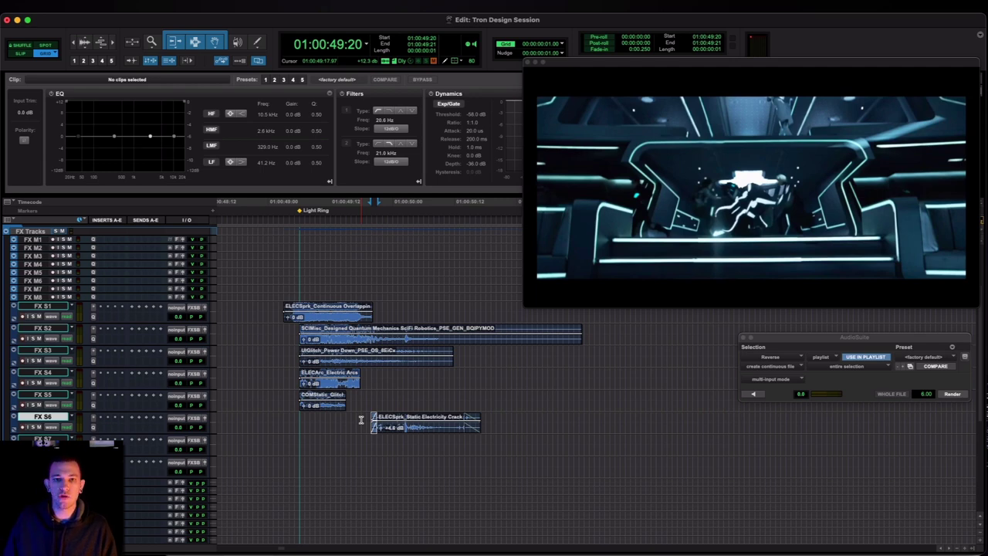
mouse_move(267, 419)
left_mouse_down()
mouse_move(301, 421)
mouse_move(231, 419)
mouse_move(255, 419)
left_mouse_up()
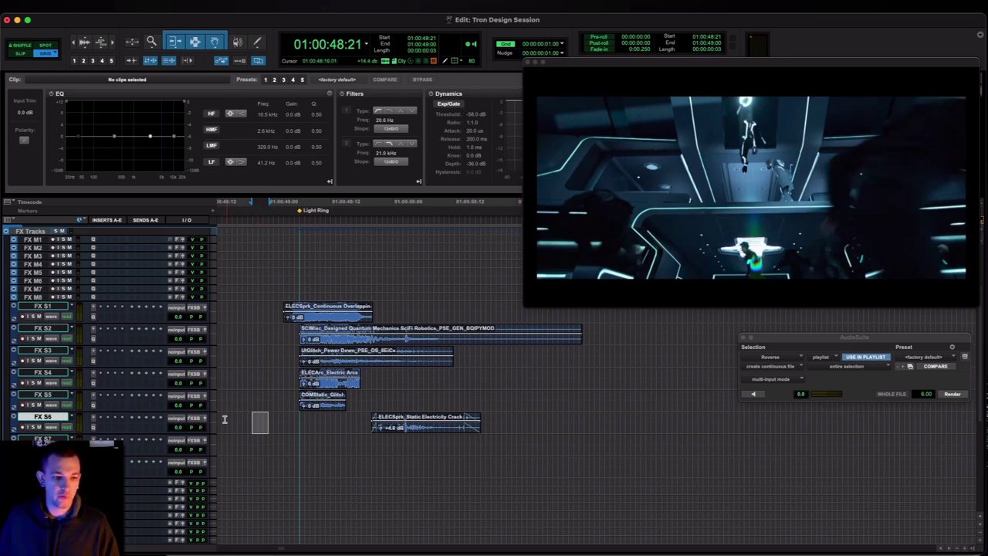
left_click_drag(229, 418, 259, 421)
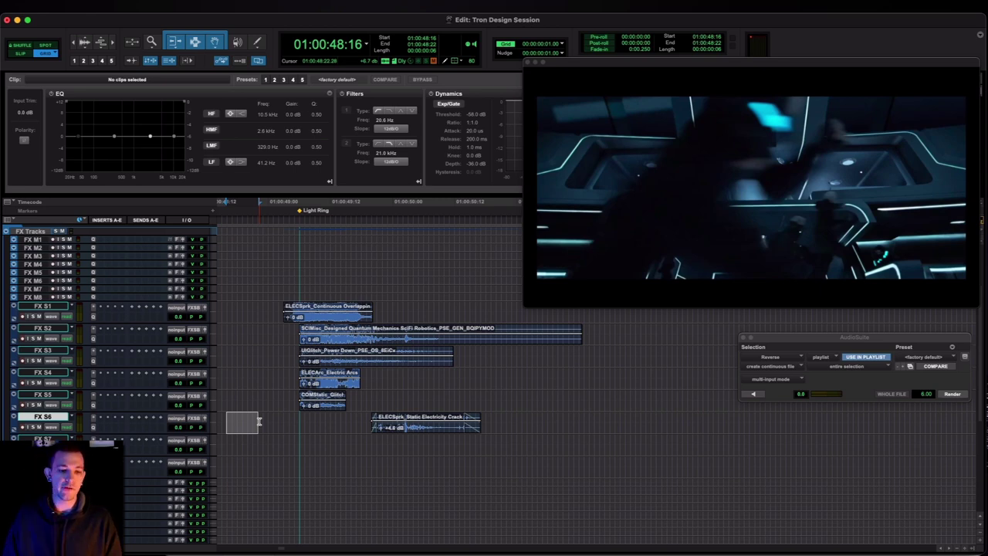
left_click_drag(231, 419, 331, 416)
left_click(330, 417)
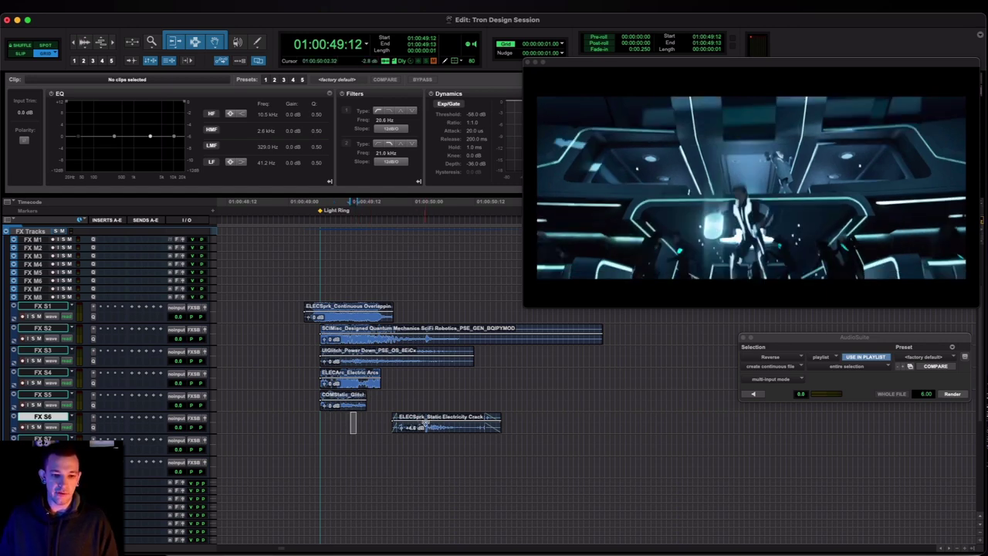
Move the Static Electricity Crackle clip on FX S6 earlier so that it starts at 01:00:49:15
left_click_drag(427, 425, 403, 427)
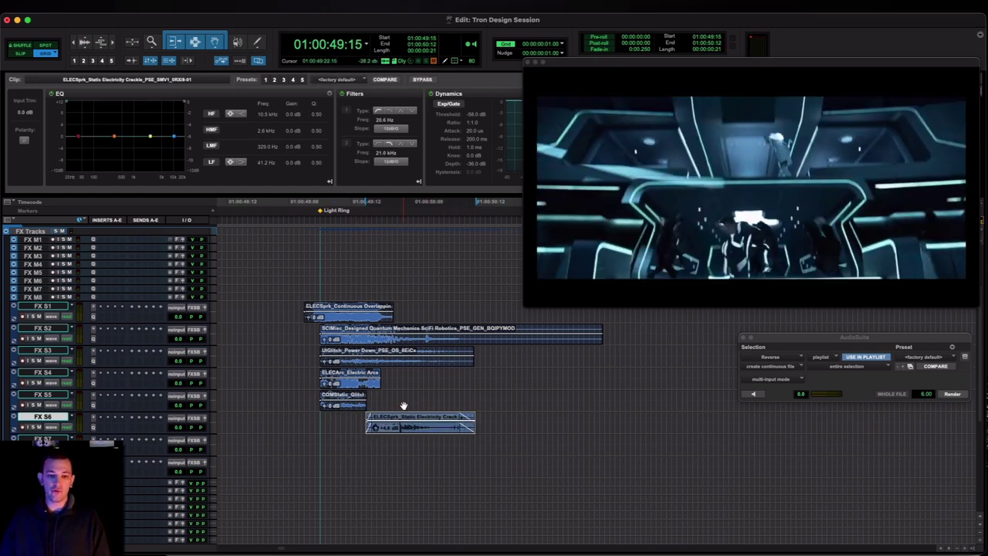
left_click(403, 405)
scroll(403, 399, "up", 5)
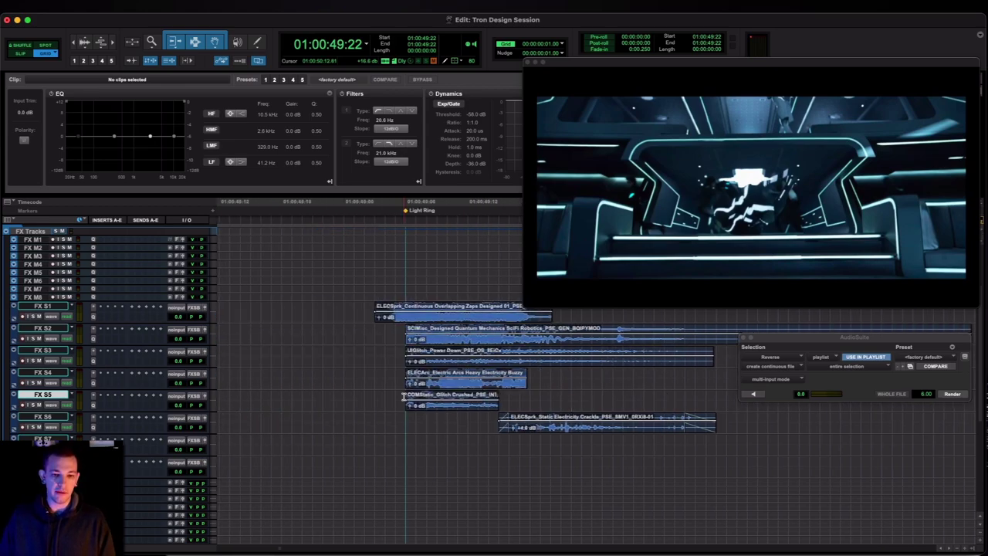
key("super+Tab")
scroll(470, 188, "down", 3)
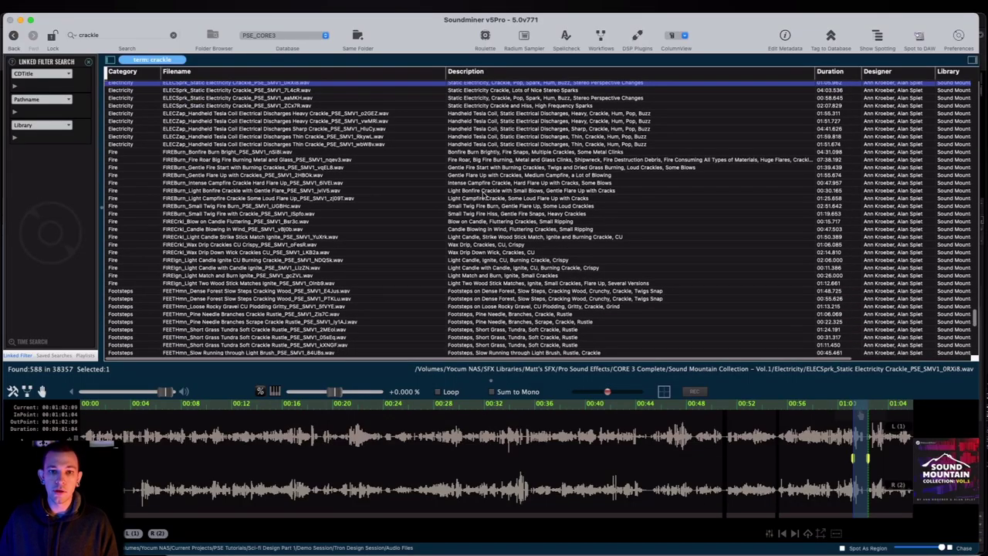
key("super+Tab")
scroll(547, 375, "right", 3)
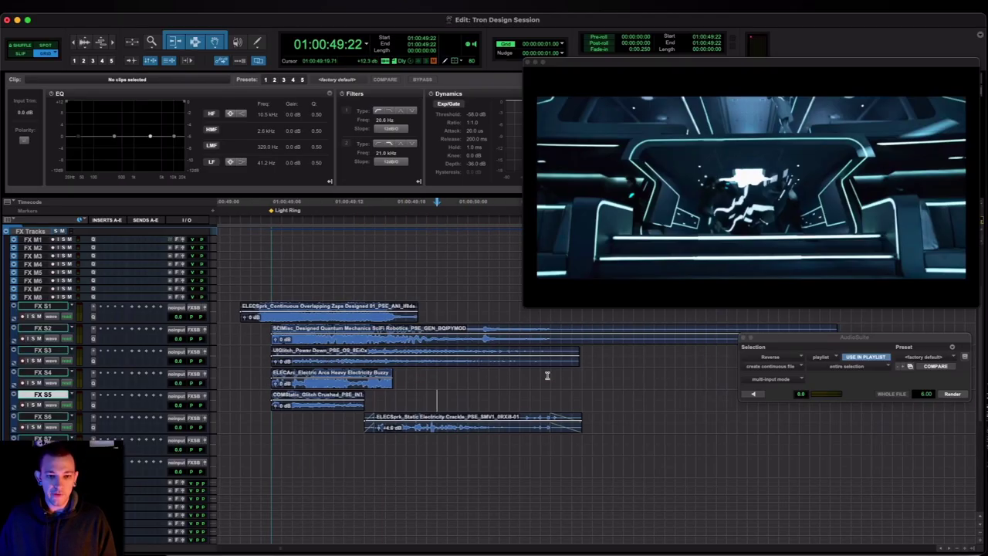
scroll(547, 376, "left", 2)
Switch to Soundminer and search the PSE_CORE3 database for gizmo, followed by gadget
key("super+Tab")
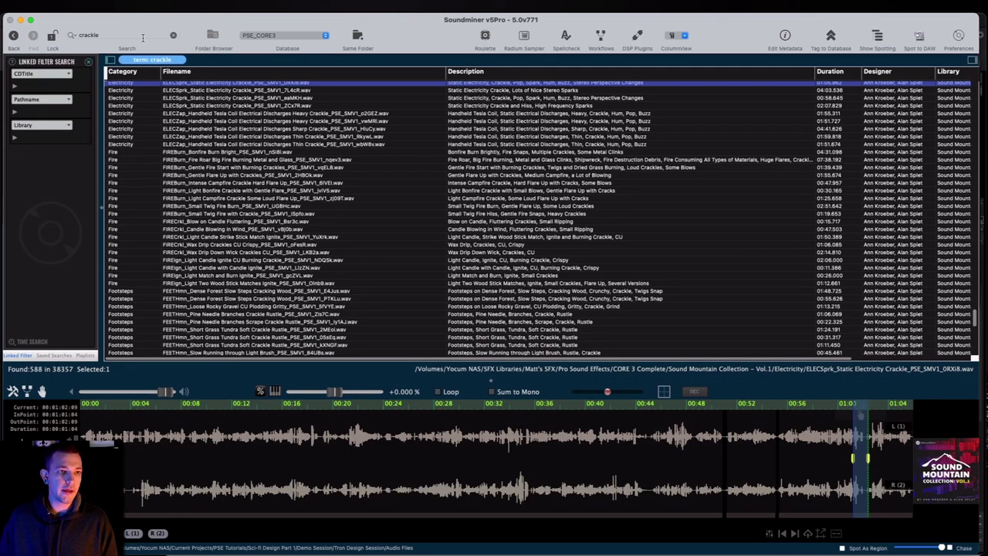
left_click(143, 36)
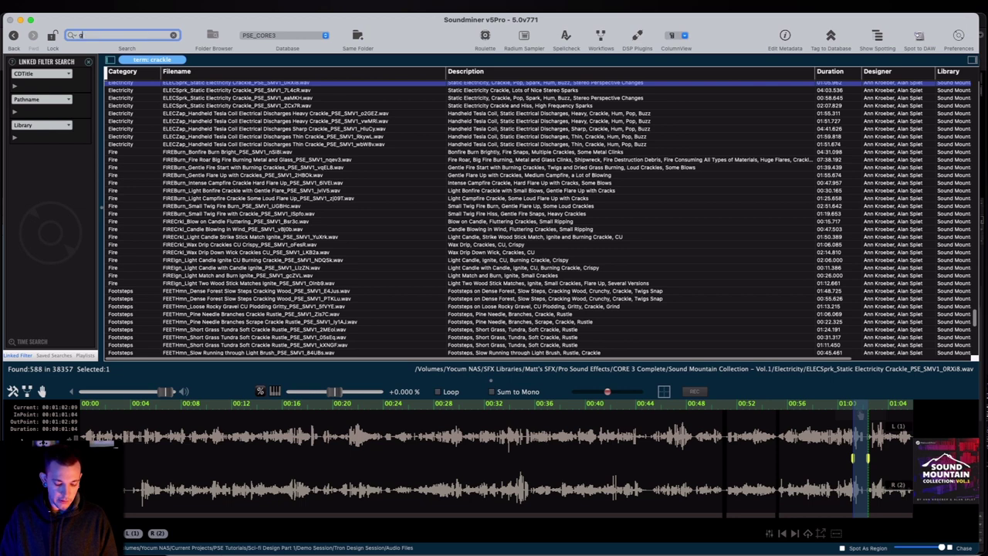
type("gizmo")
key("Return")
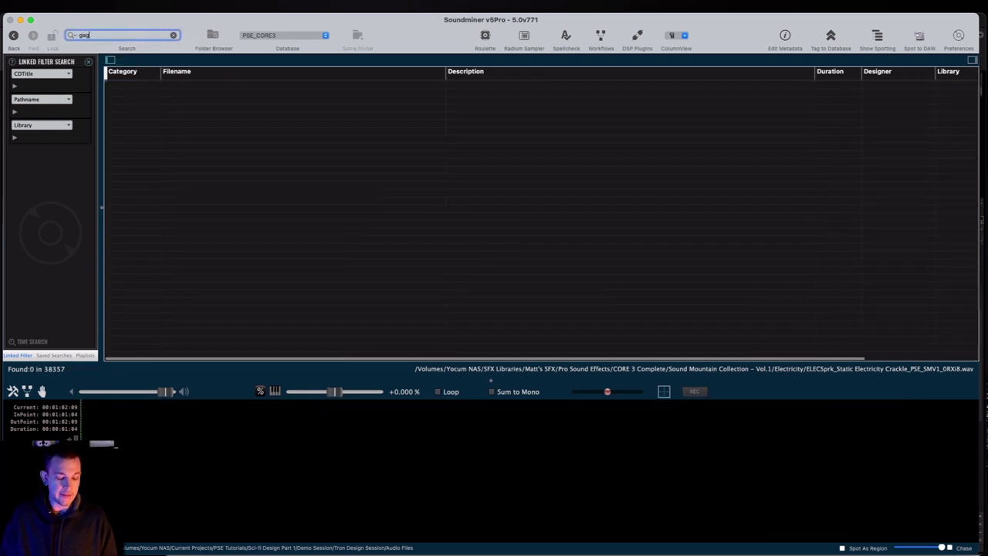
type("gadget")
key("Return")
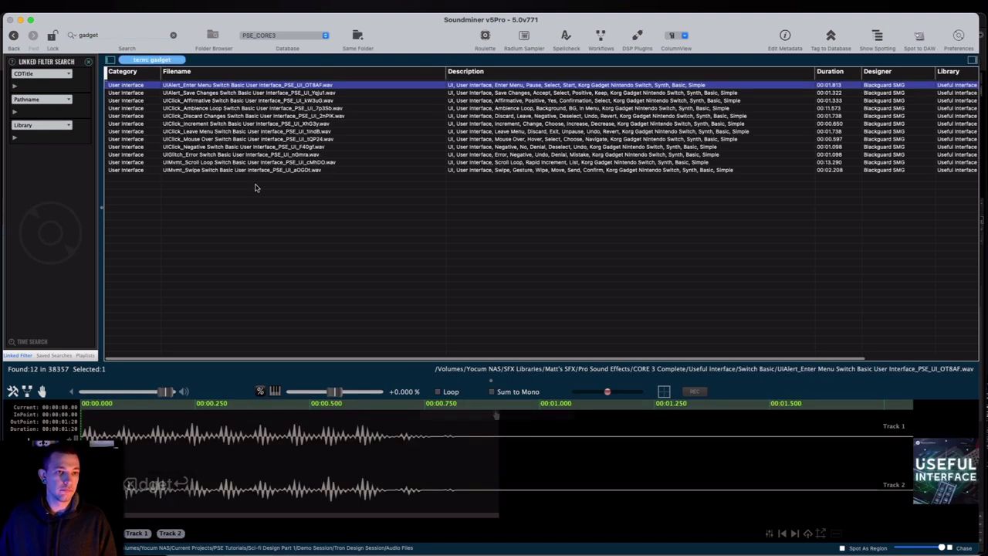
Audition the Switch Basic User Interface sounds Discard Changes, Error, Swipe, and Leave Menu
left_click(301, 115)
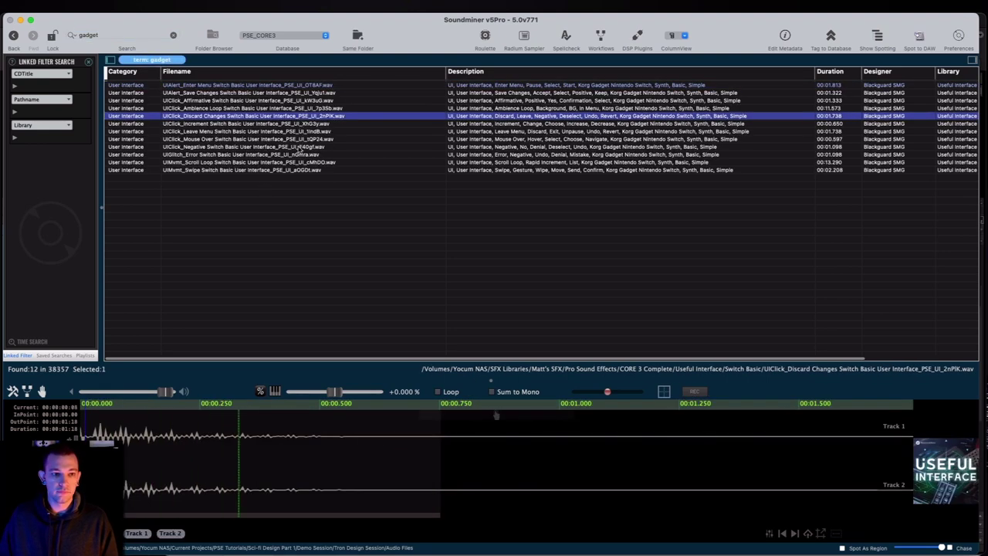
left_click(300, 155)
left_click(301, 169)
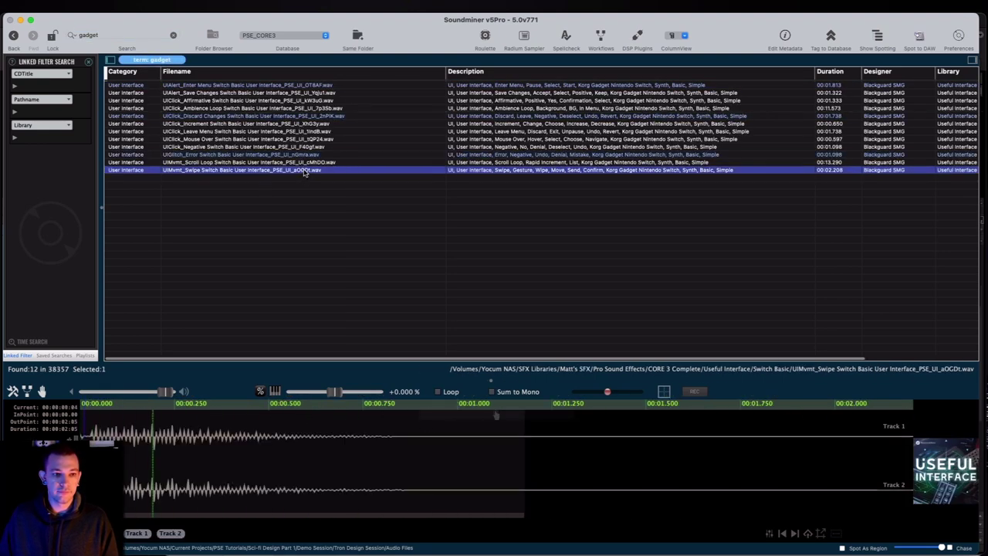
left_click(302, 132)
Search the PSE_CORE3 database for mechanical
left_click(135, 35)
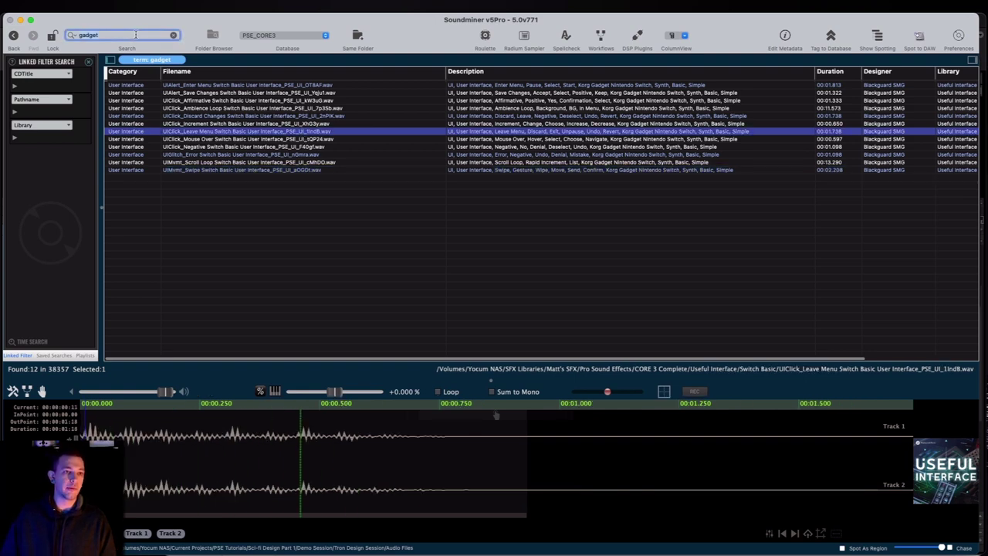
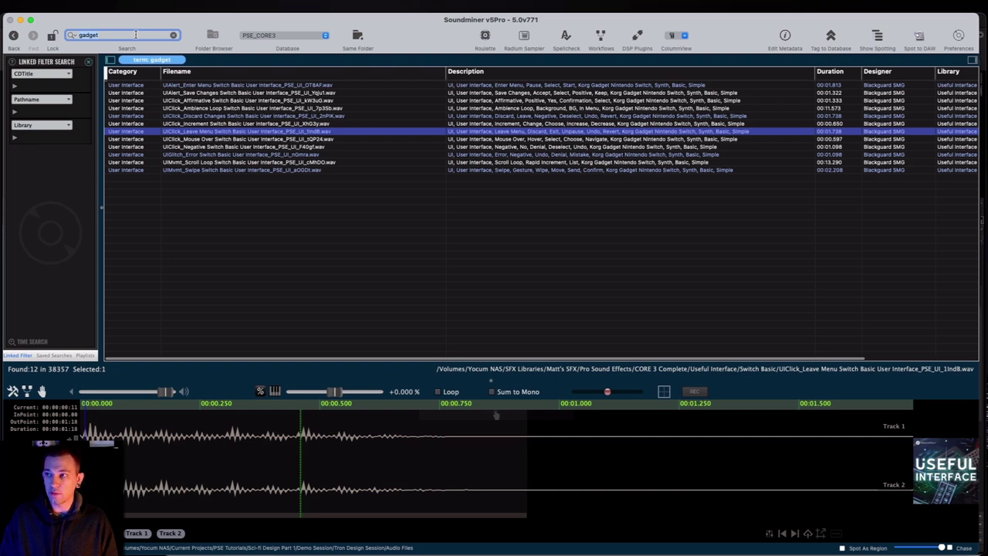
type("chanic")
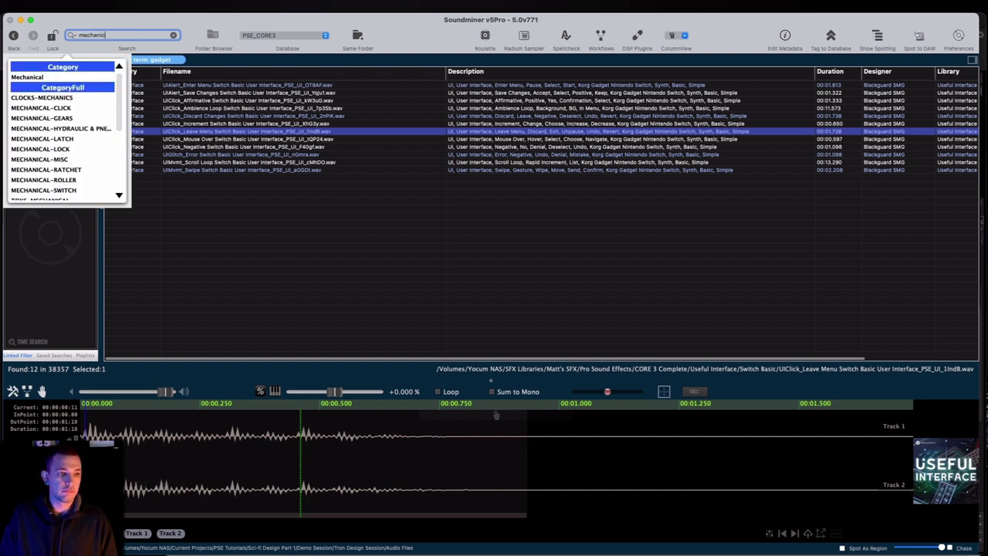
type("al")
key("Return")
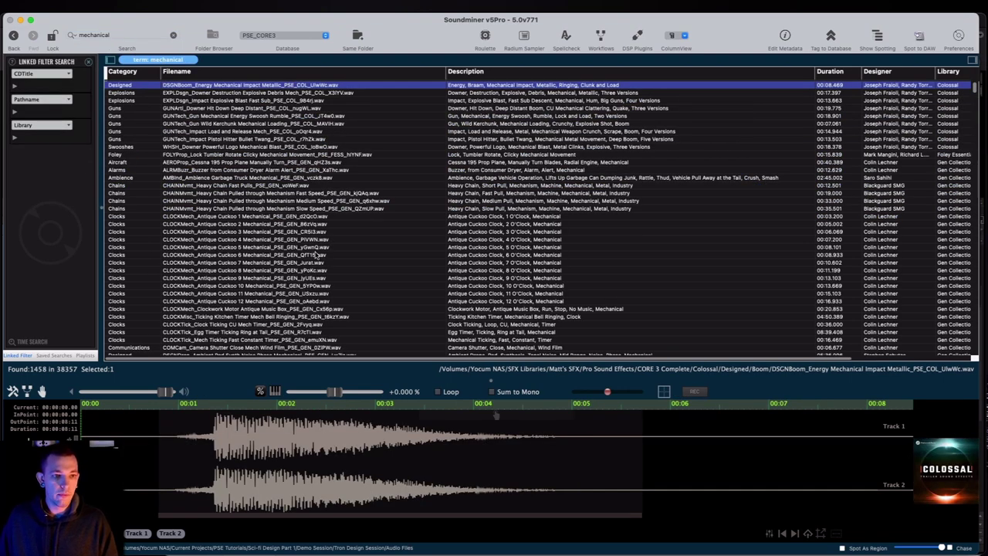
Audition Gun Mechanical Energy Swoosh Rumble, Downer Hit Down Deep Distant, Lock Tumbler Rotate Clicky Mechanical Movement, and Cessna 195 Prop Plane Manually Turn
left_click(316, 256)
left_click(305, 117)
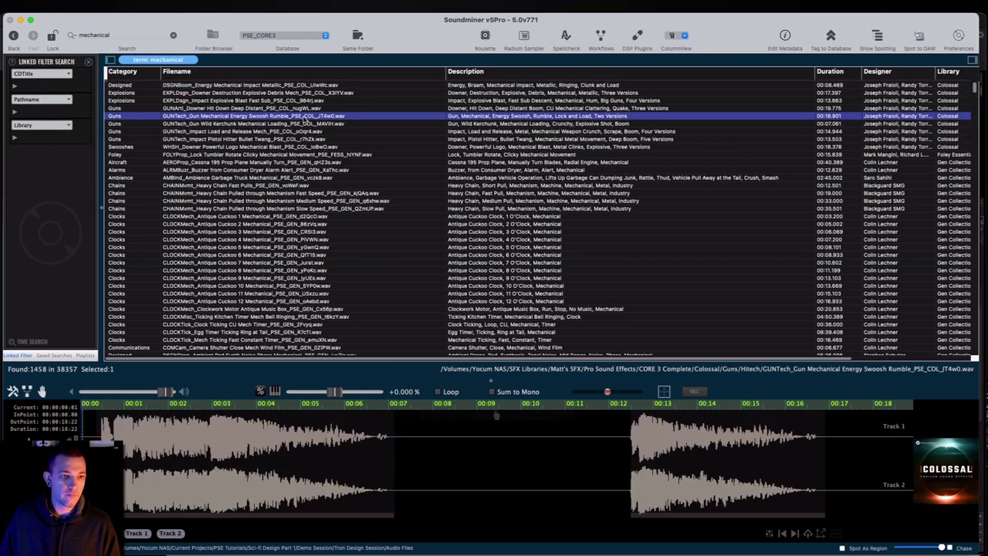
left_click(308, 109)
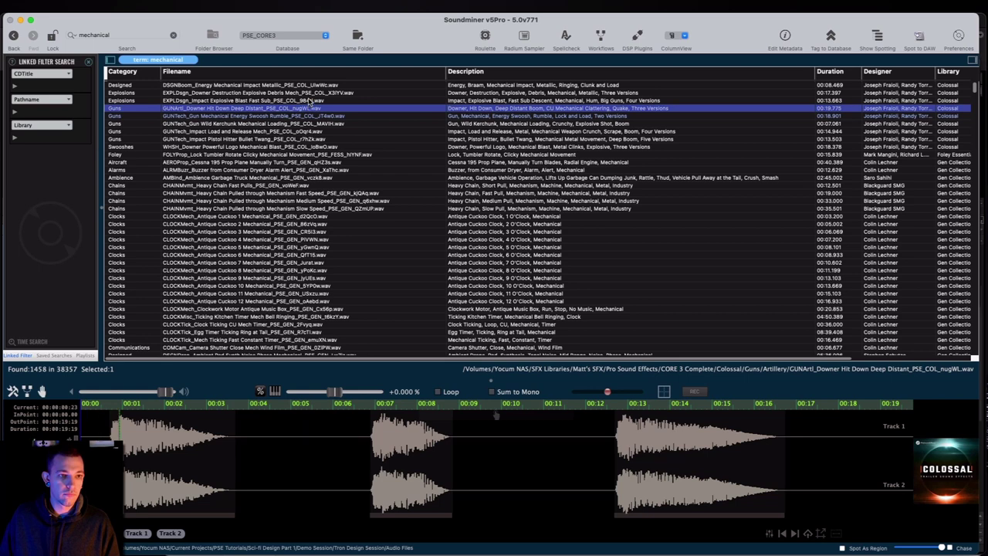
left_click(297, 155)
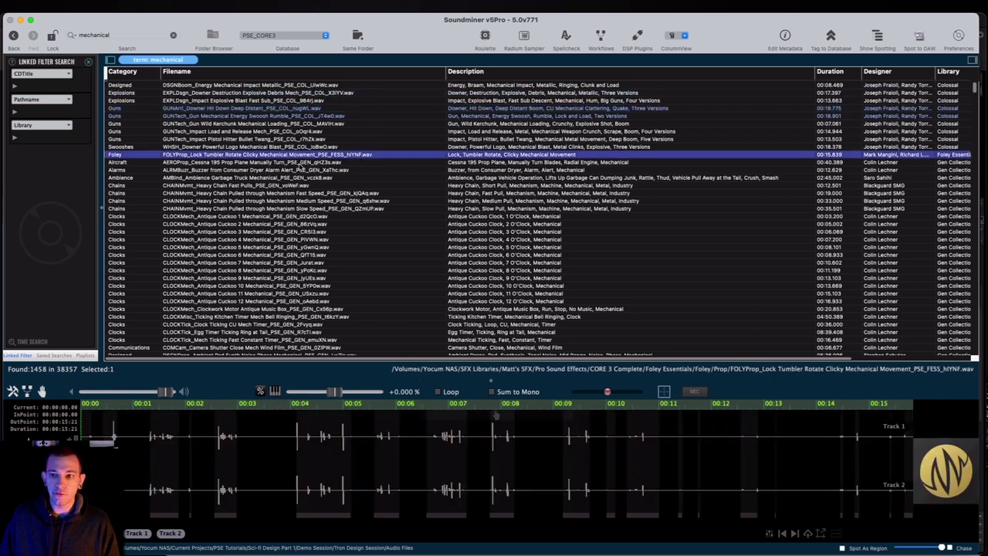
left_click(299, 163)
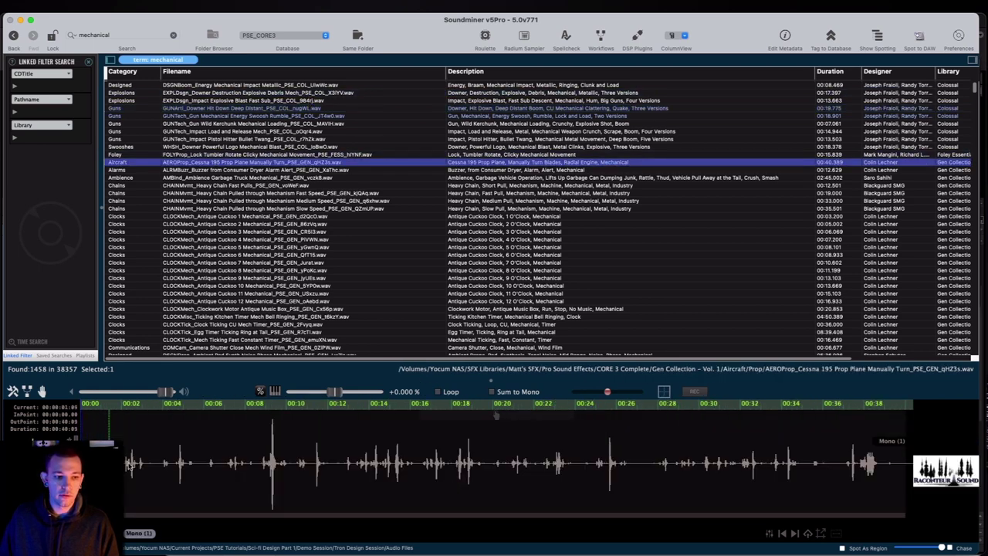
Audition the mechanical chain sounds from Heavy Chain Fast Pulls onward, including Heavy Chain Pulled through Mechanism Slow Speed
left_click(486, 185)
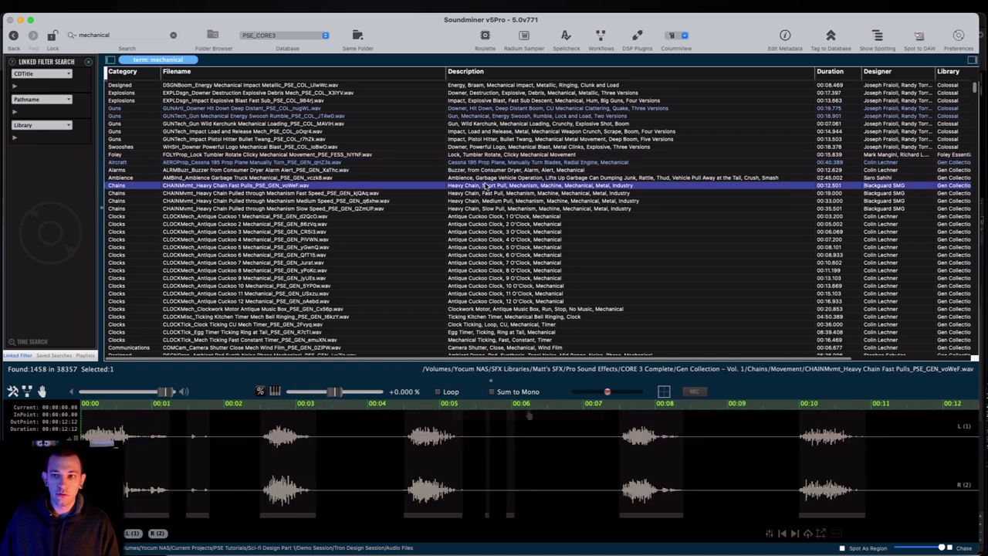
key("Down")
key("Down")
key("Down")
key("Down")
key("Down")
key("Down")
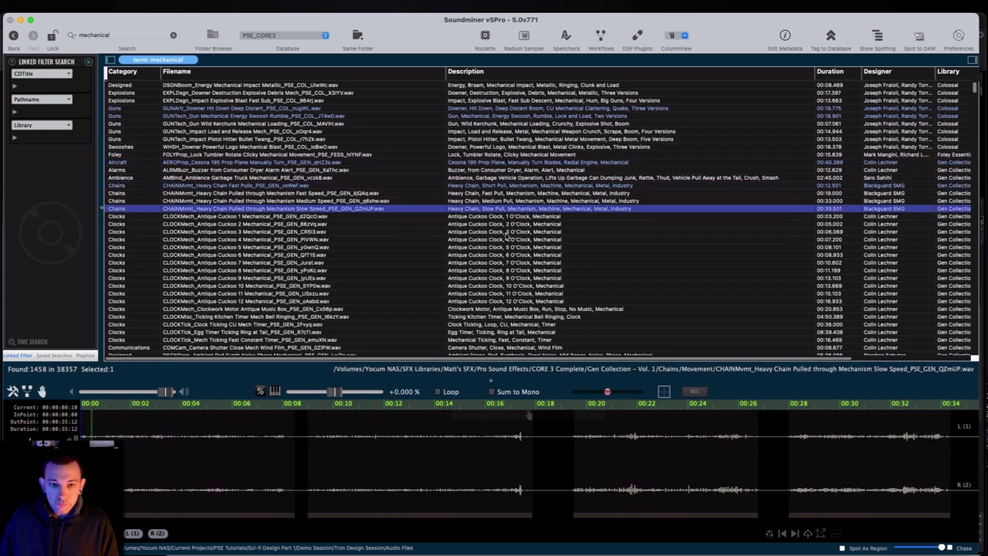
Audition Antique Cuckoo 8 Mechanical, Ticking Kitchen Timer Mech Bell Ringing, and Airport Hangar Massive Mech Close YCeH5
scroll(530, 193, "down", 5)
left_click(515, 147)
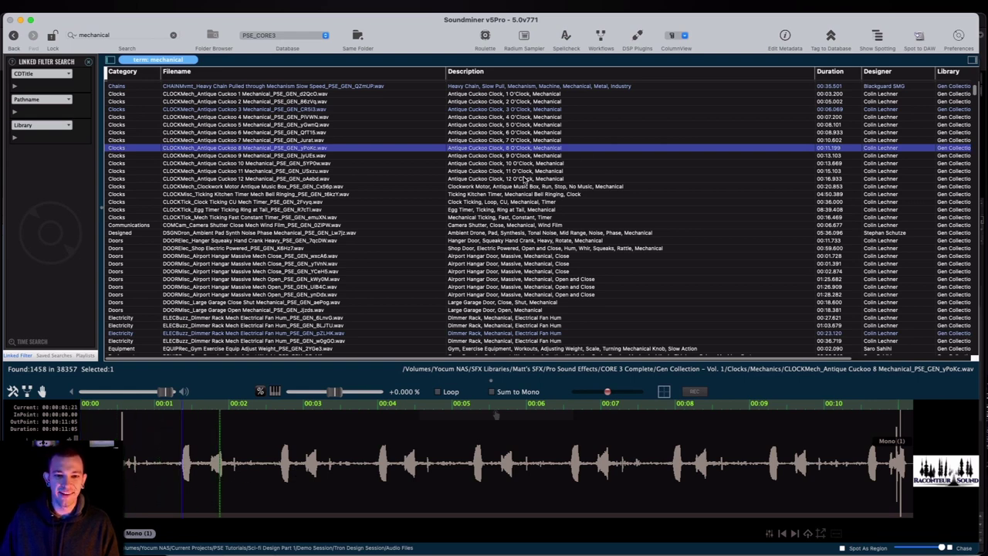
left_click(523, 179)
left_click(526, 192)
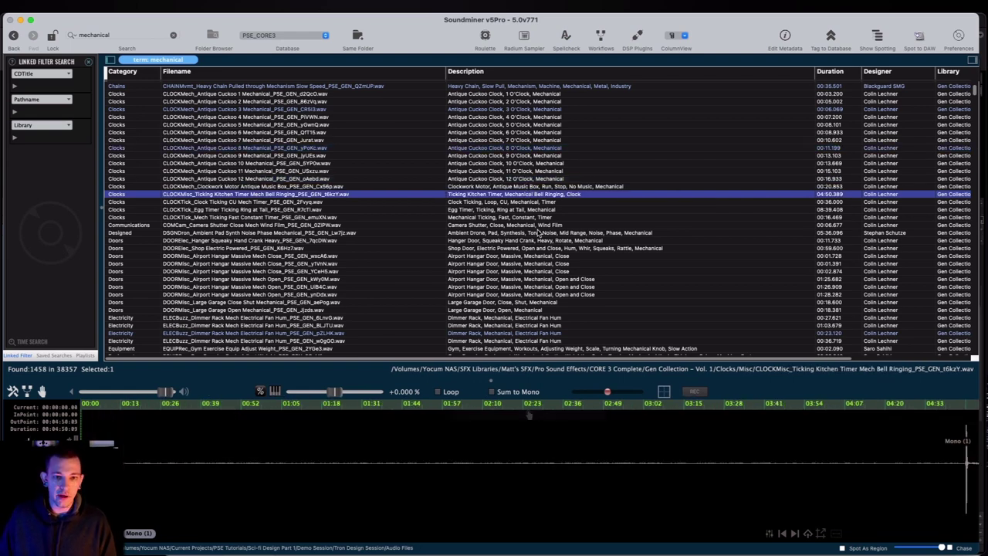
left_click(541, 232)
scroll(548, 228, "down", 3)
left_click(556, 222)
scroll(540, 205, "down", 5)
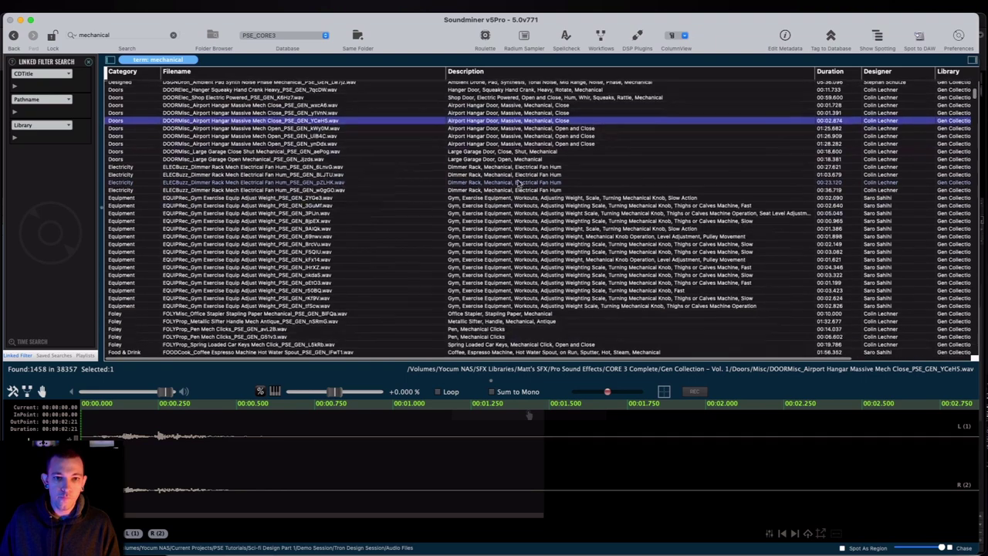
Audition the Gym Exercise Equip Adjust Weight recordings 9AlQk, nkda5, and kFx14
left_click(522, 229)
scroll(538, 202, "down", 6)
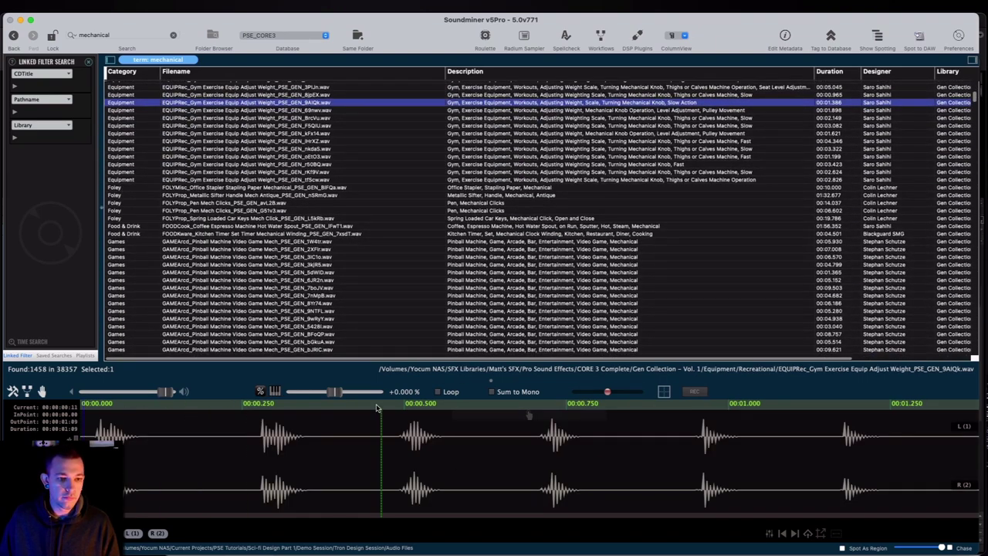
left_click(545, 148)
left_click(544, 133)
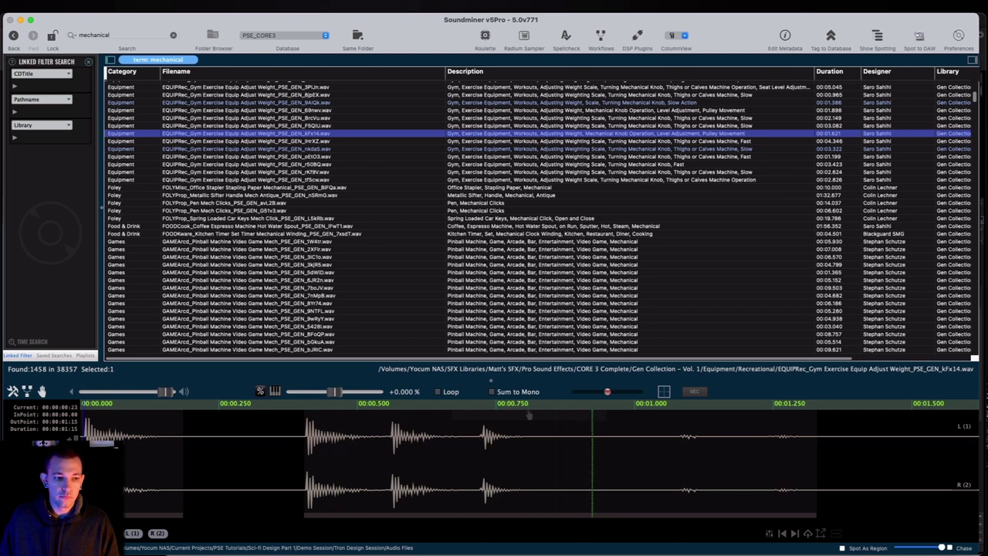
Select the opening 5-frame section of Gym Exercise Equip Adjust Weight kFx14 and set its pitch to -26.211%
left_click(147, 443)
left_click_drag(206, 451, 81, 451)
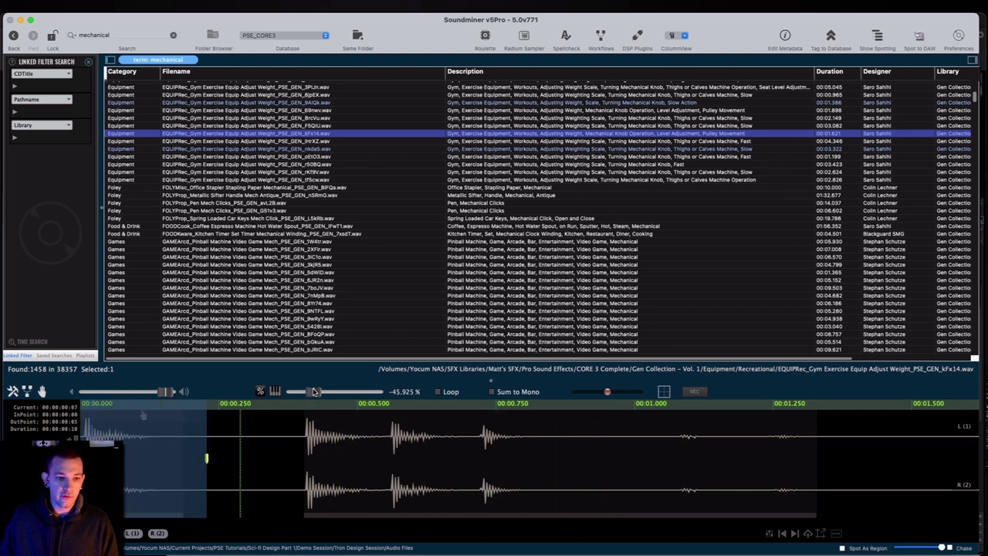
left_click_drag(335, 391, 325, 391)
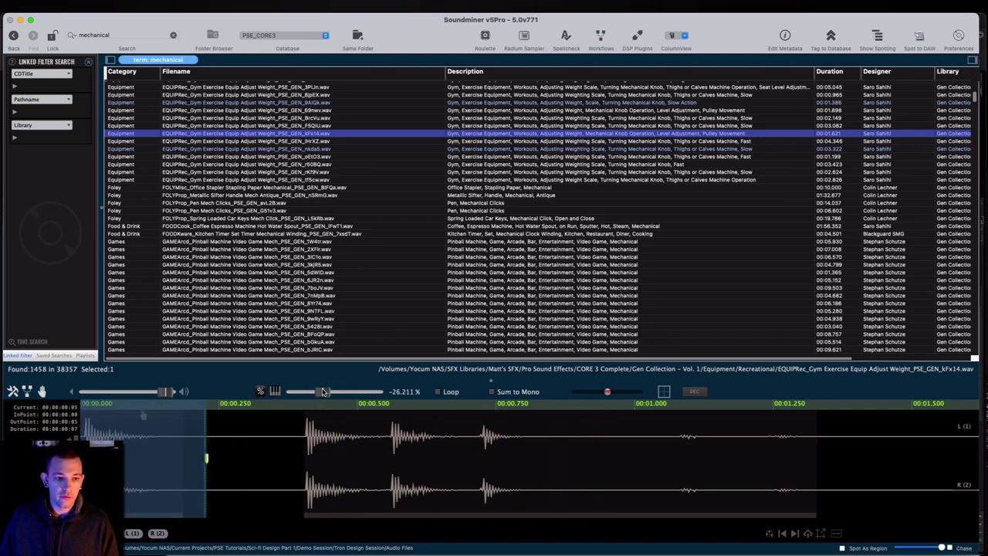
Transfer the pitched-down gym equipment section to track FX S7 at 01:00:48:21 in the Tron Design Session
key("super+Tab")
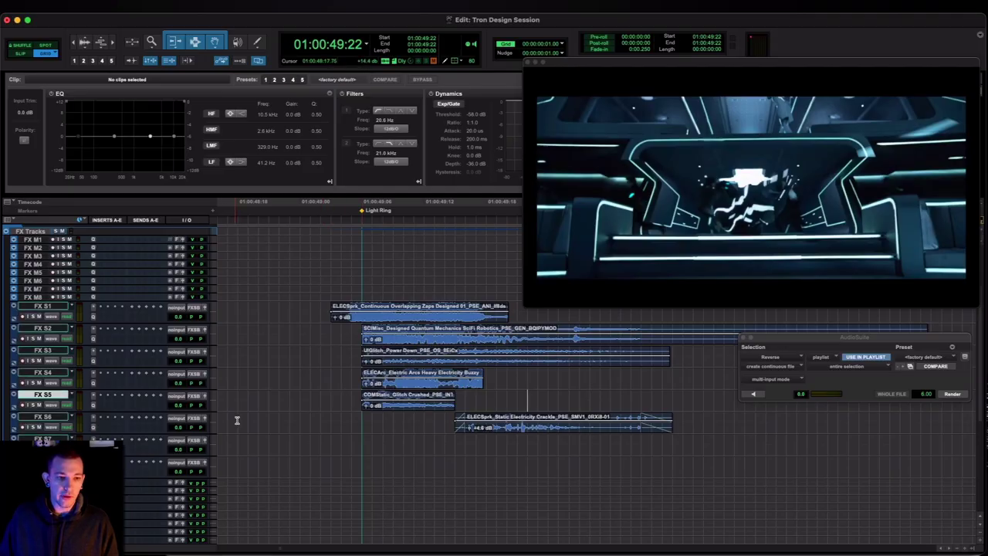
left_click(268, 437)
key("super+Tab")
key("s")
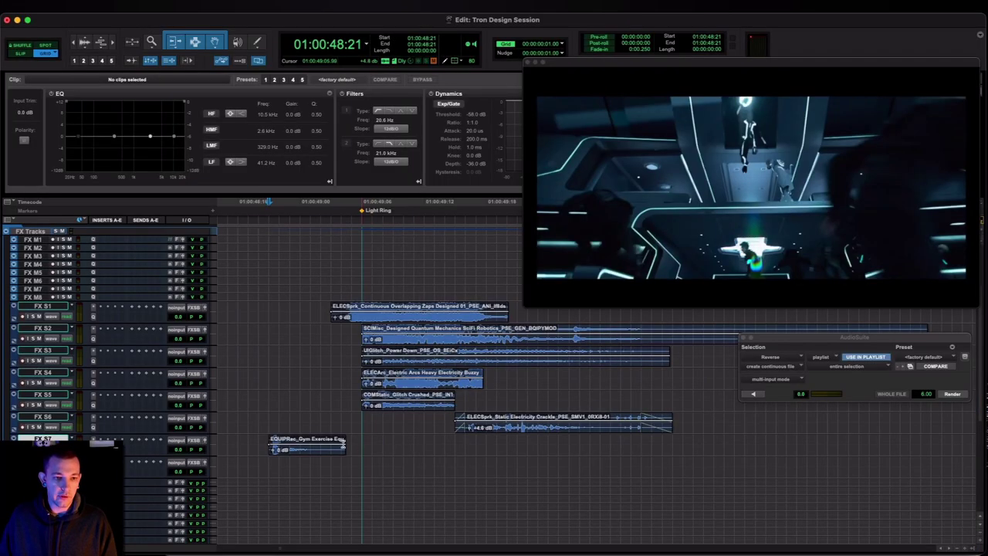
Switch to the Tron Design Session and move the insertion point down to track FX S8 at 01:00:48:21
key("super+Tab")
key("super+Tab")
key("semicolon")
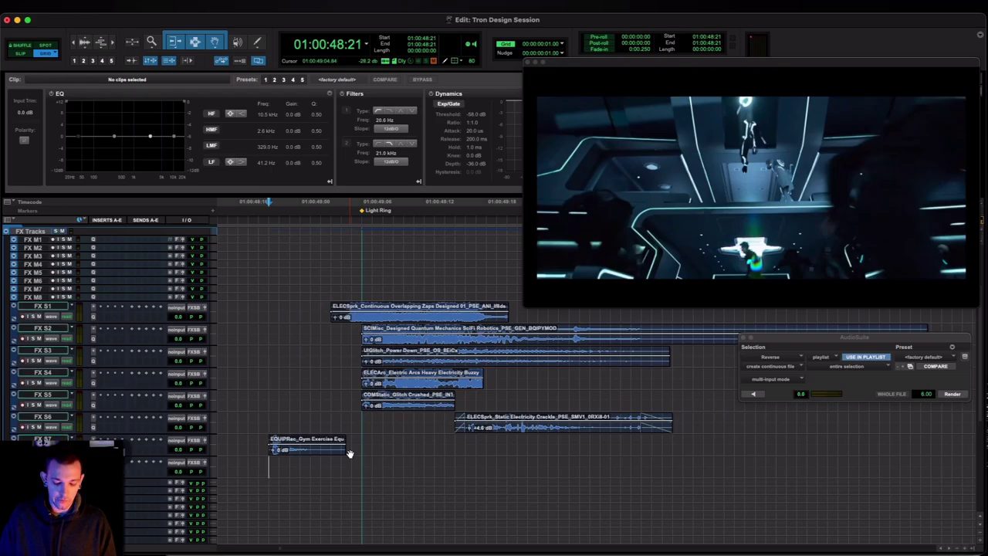
Back in Soundminer, audition Pinball Machine Video Game Mech 5dWID and Eio4W, and Plastic Spring Release Mech Tension zA90T
key("super+Tab")
scroll(395, 127, "down", 5)
left_click(395, 127)
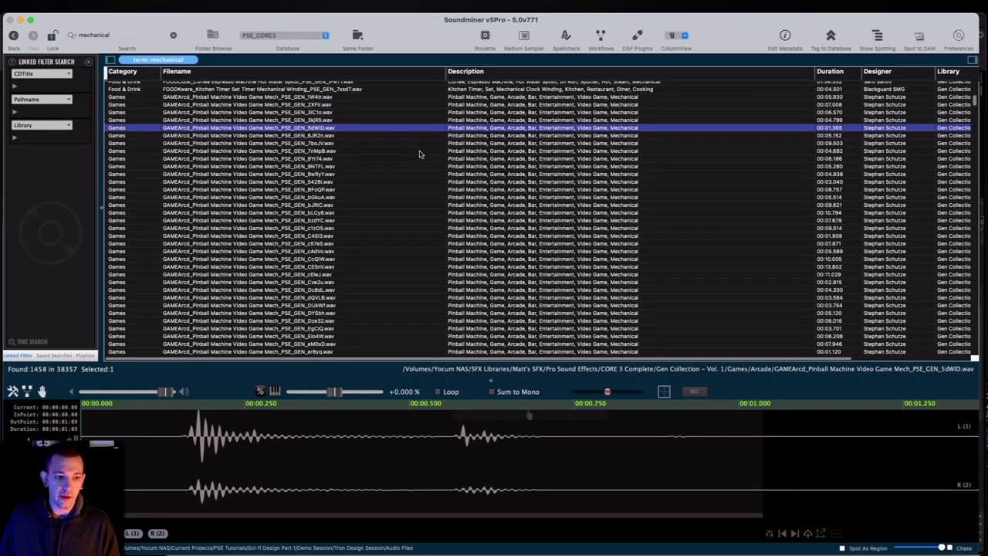
scroll(419, 154, "down", 6)
left_click(419, 154)
scroll(419, 154, "down", 10)
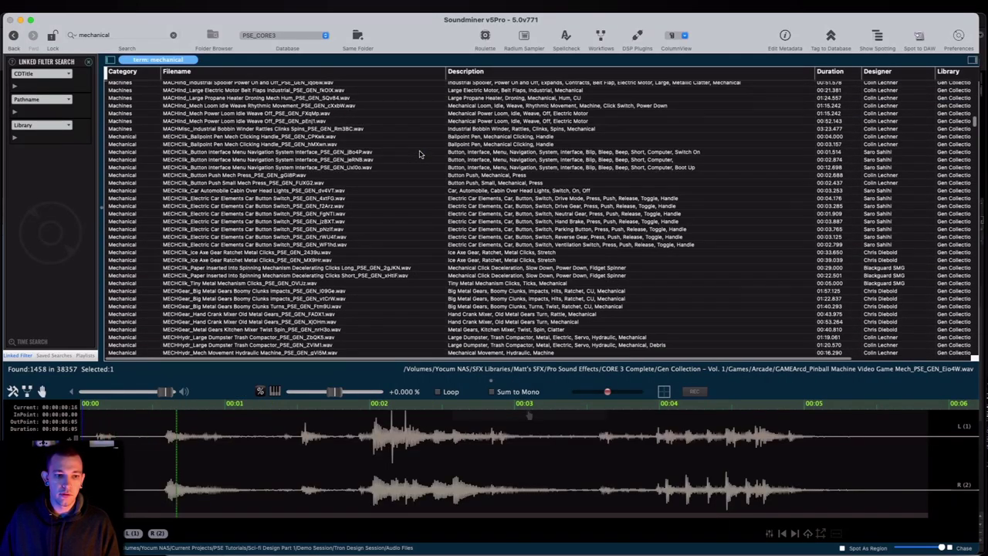
scroll(419, 154, "down", 10)
left_click(420, 154)
Audition Ice Axe Gear Ratchet Metal Clicks MX9Hr and the Electric Car Elements Car Button Switch recordings rWU4f and f2Arz
scroll(420, 155, "up", 7)
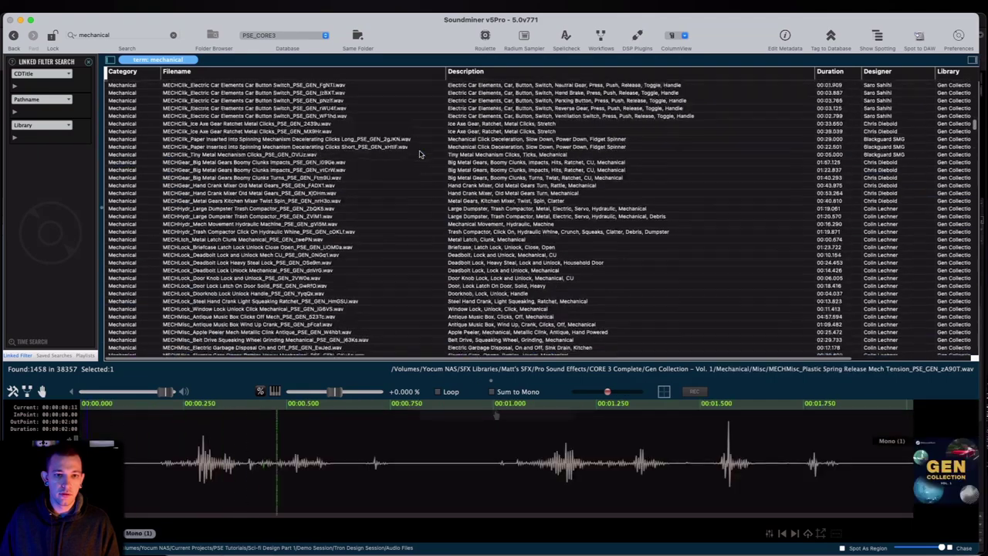
scroll(419, 154, "up", 2)
left_click(419, 154)
scroll(419, 154, "up", 1)
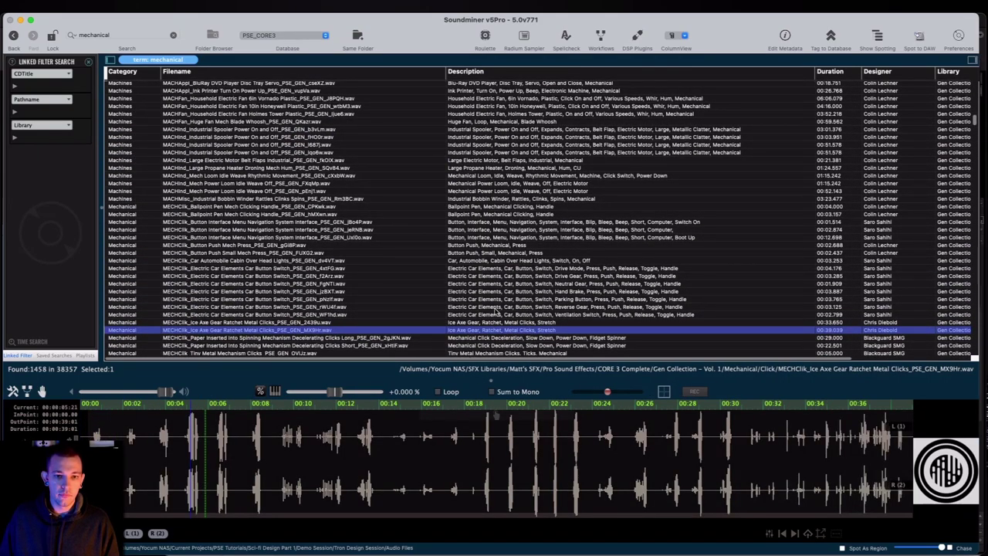
left_click(494, 306)
left_click(498, 284)
Audition the large electric motor belt flaps, button interface jBo4P, Holmes Tower fan, and Big Metal Gears Boomy Clunks Impacts vtCrW recordings
scroll(500, 282, "up", 5)
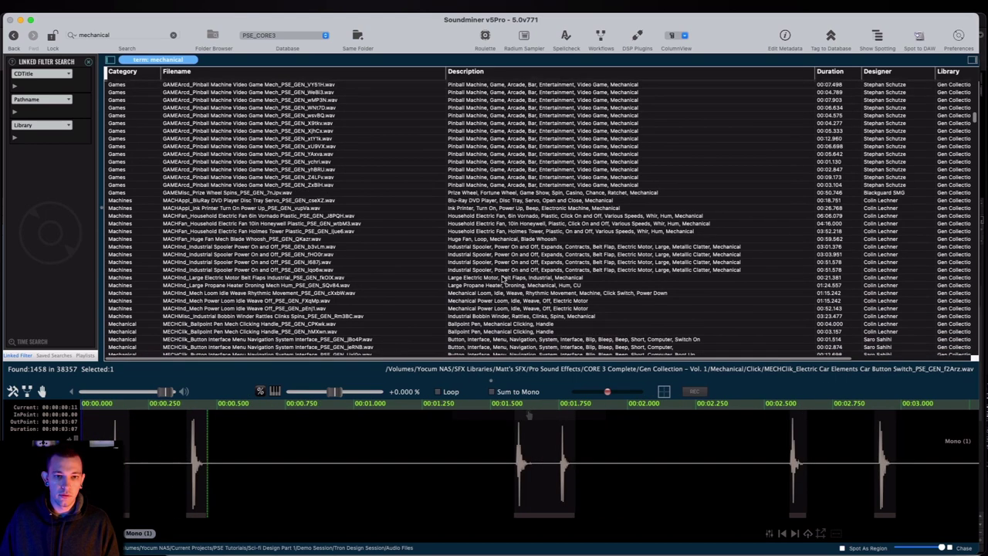
left_click(502, 276)
left_click(503, 338)
left_click(488, 233)
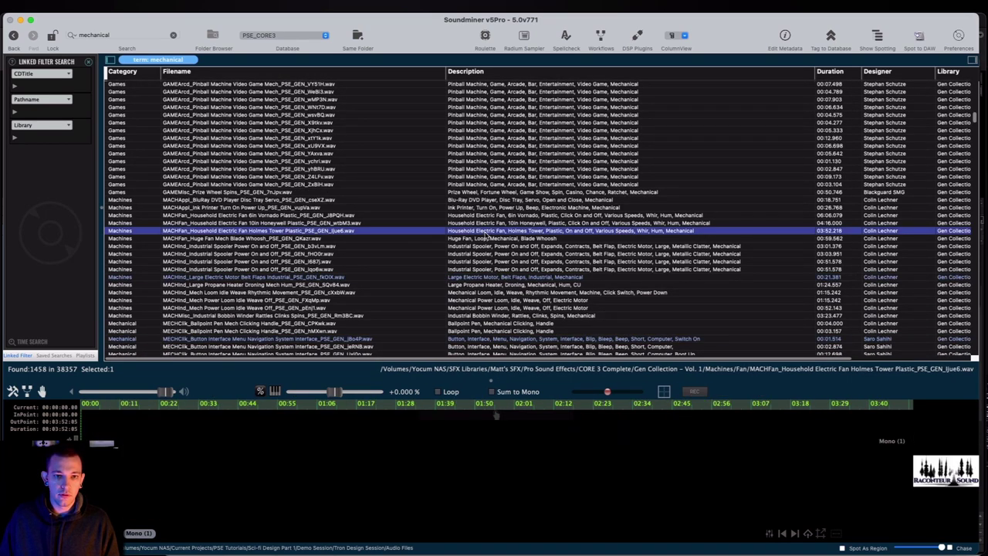
scroll(499, 193, "down", 10)
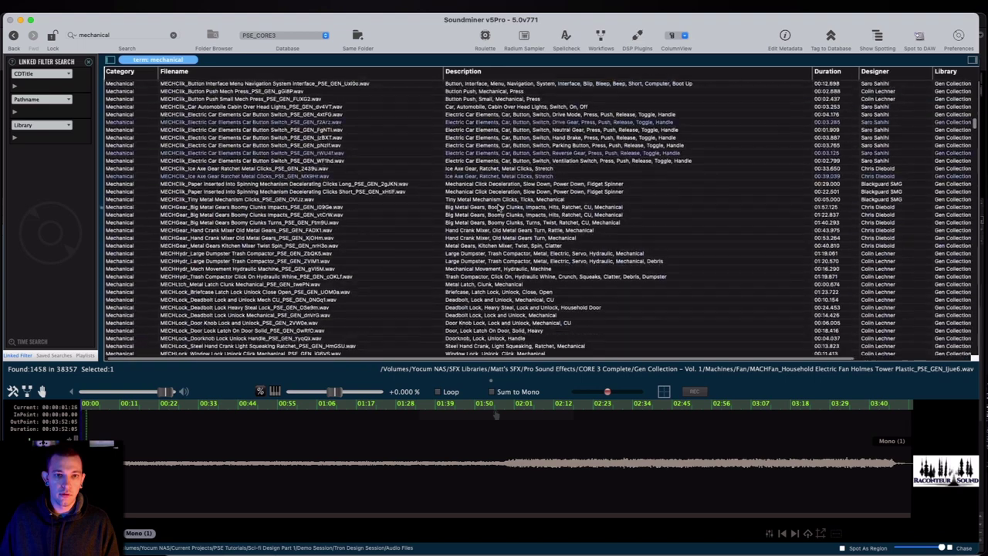
left_click(499, 205)
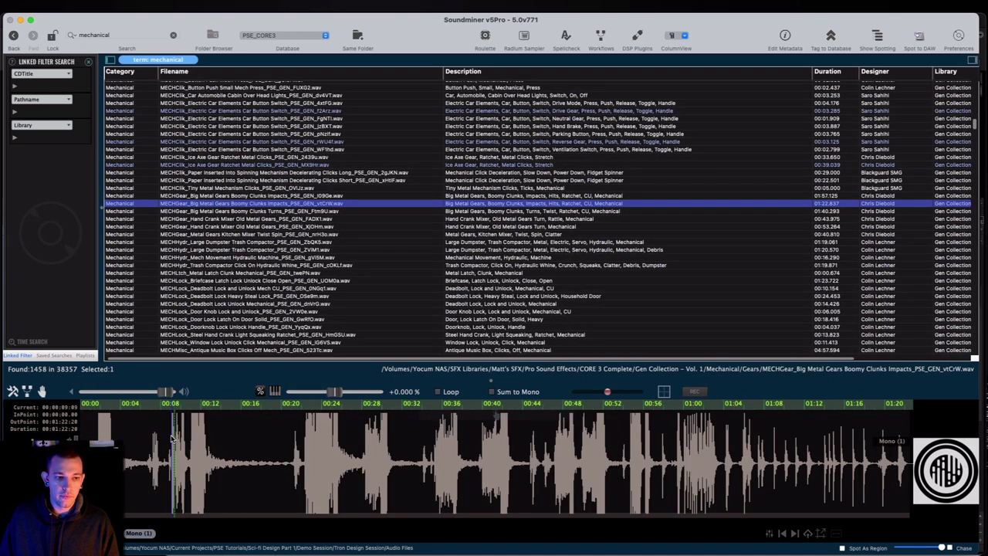
left_click(154, 444)
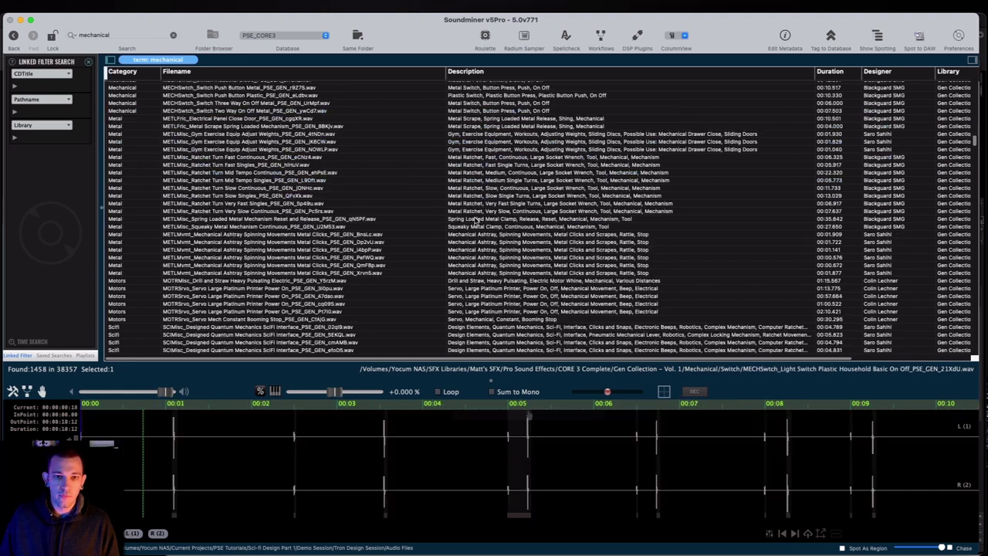
Audition a spring-loaded metal mechanism, Designed Quantum Mechanics SciFi Interface efoDS, and the SciFi Robotics recordings OINDL and Z6bug
left_click(477, 222)
scroll(480, 216, "down", 7)
left_click(485, 203)
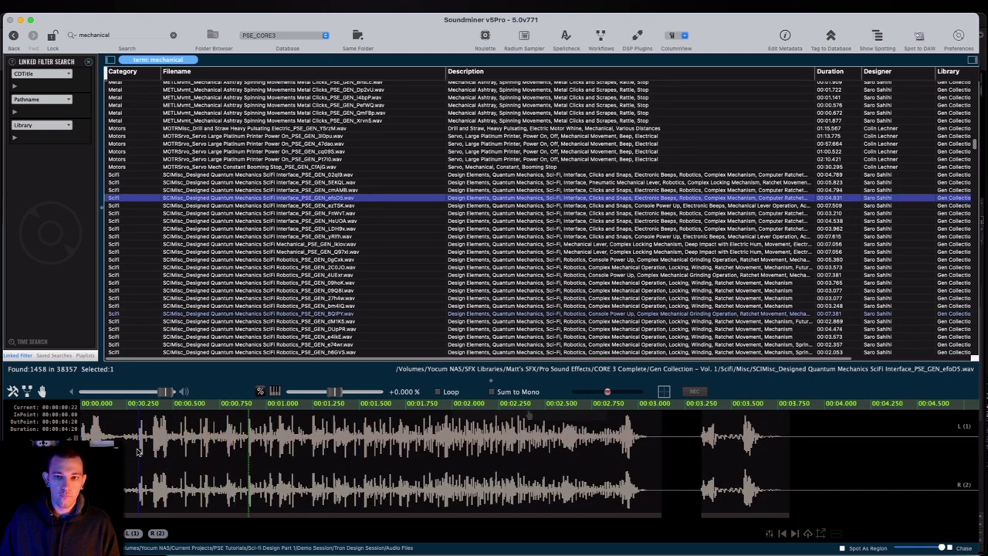
scroll(538, 152, "down", 10)
scroll(538, 152, "down", 2)
left_click(537, 141)
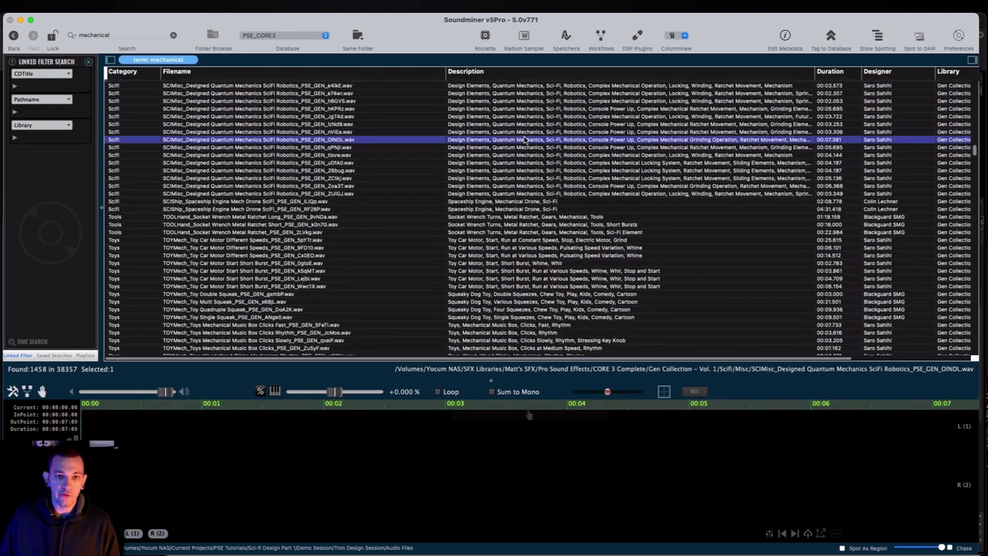
left_click(522, 173)
scroll(522, 173, "down", 4)
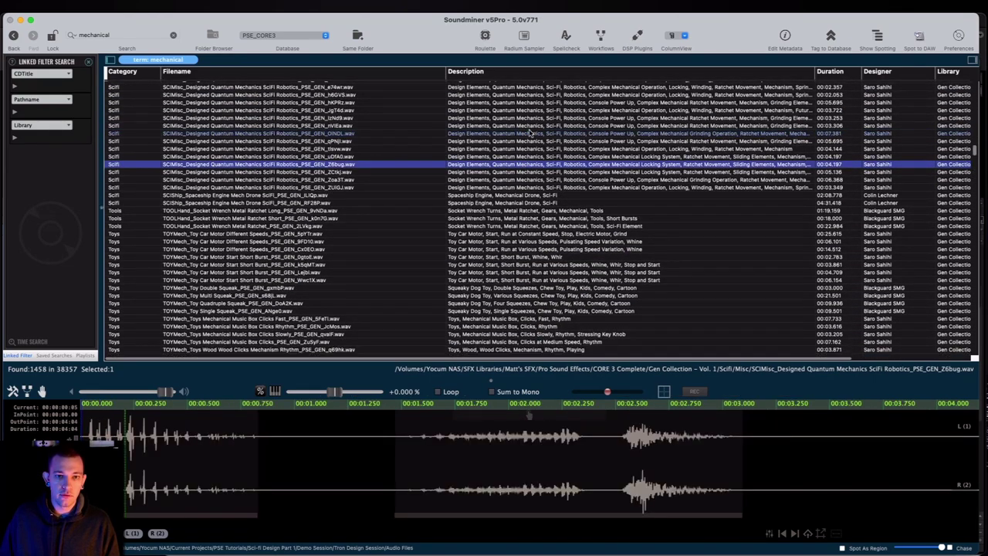
Audition Socket Wrench Metal Ratchet 2LVkg, Toy Car Motor Wwc1X, wood clicks tdMQq, slow music box clicks qvaiF, and steam train idle hiss z2hWr
left_click(525, 137)
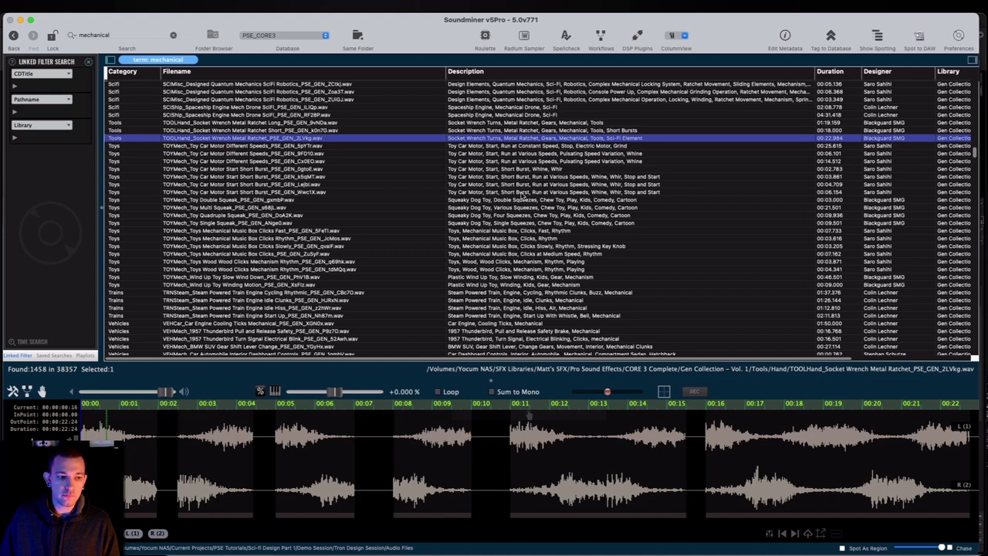
left_click(523, 193)
scroll(529, 124, "down", 6)
left_click(513, 133)
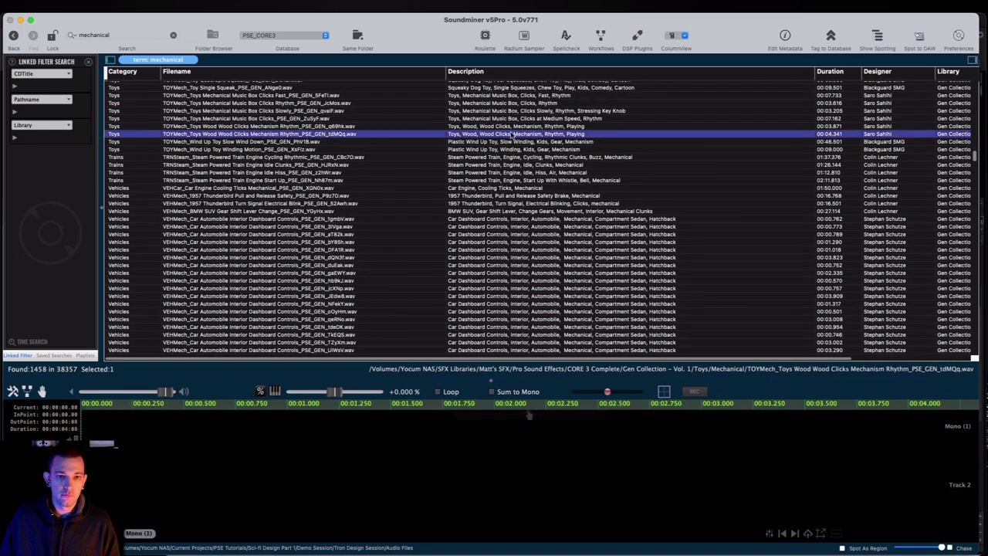
left_click(512, 110)
left_click(509, 172)
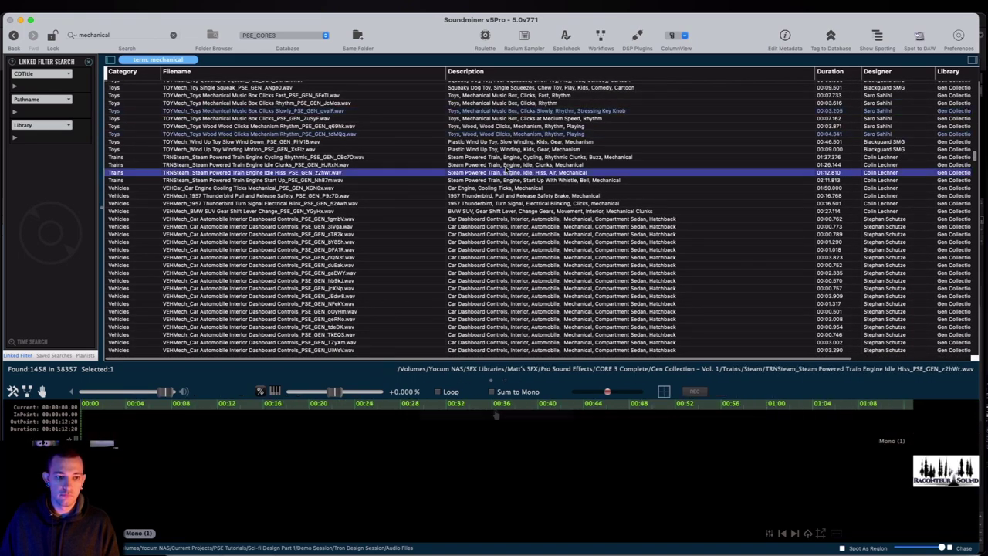
Audition Car Automobile Interior Dashboard Controls oOyHm and Car Automobile Interior Switch Controls fDaZT
scroll(514, 162, "down", 6)
left_click(513, 177)
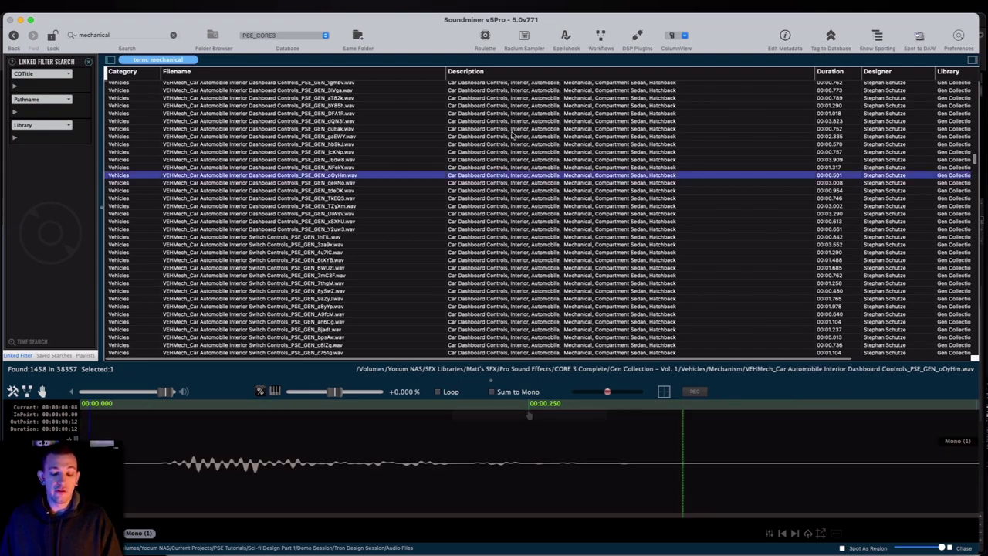
scroll(511, 135, "down", 7)
scroll(512, 135, "down", 6)
left_click(517, 132)
scroll(525, 135, "down", 6)
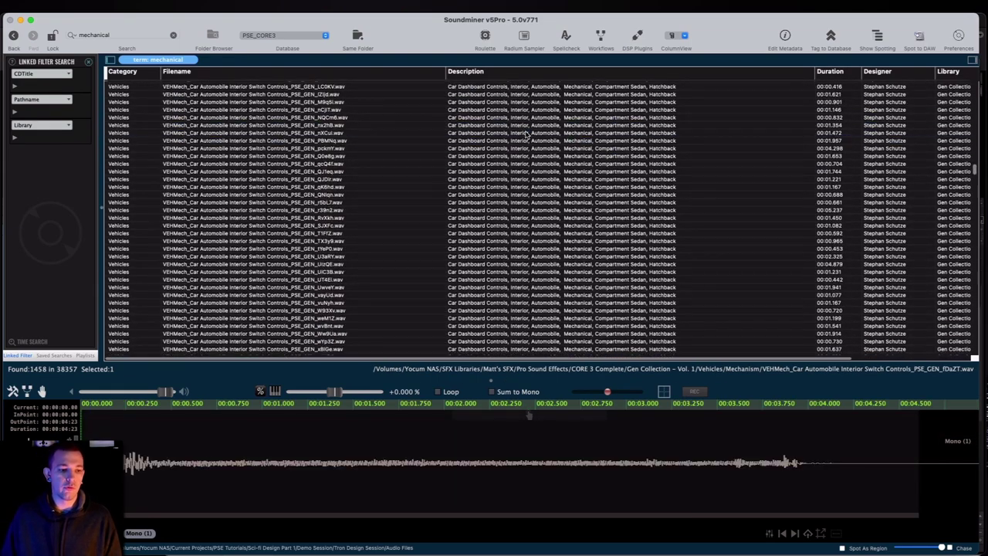
scroll(525, 135, "down", 10)
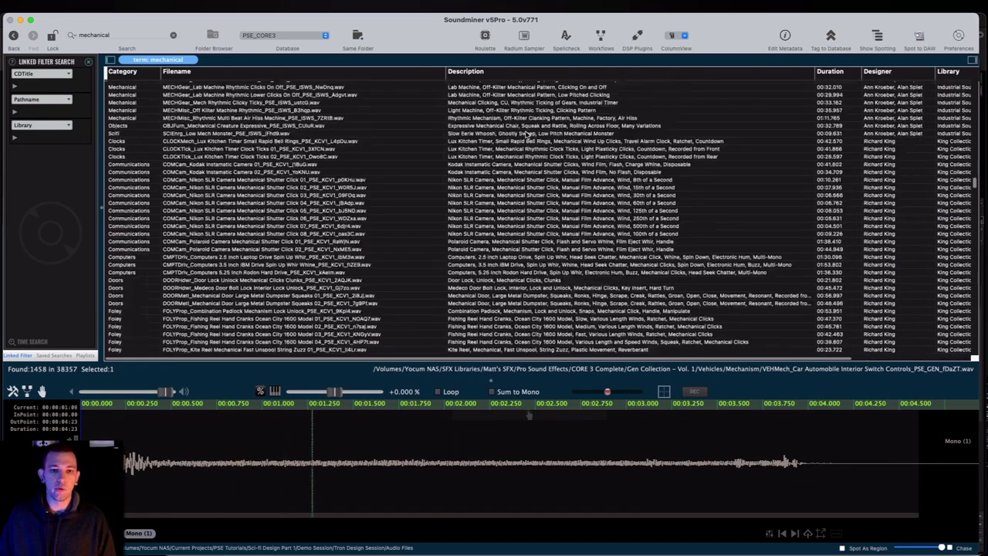
left_click(517, 134)
Audition Referee Whistle Double Short Blow Zr54f and a Train Whistle Steam Various Blasts recording
scroll(511, 185, "up", 10)
left_click(508, 224)
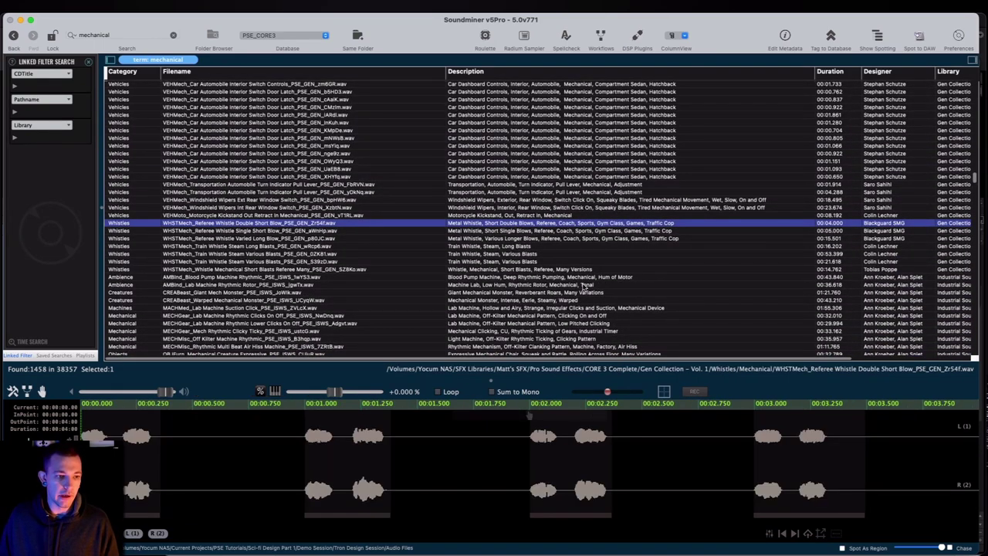
left_click(551, 261)
scroll(544, 232, "down", 6)
Audition Lab Machine Rhythmic Clicks On Off NwDnq, Giant Mech Monster, and Lab Machine Rhythmic Rotor jgwTx
left_click(522, 185)
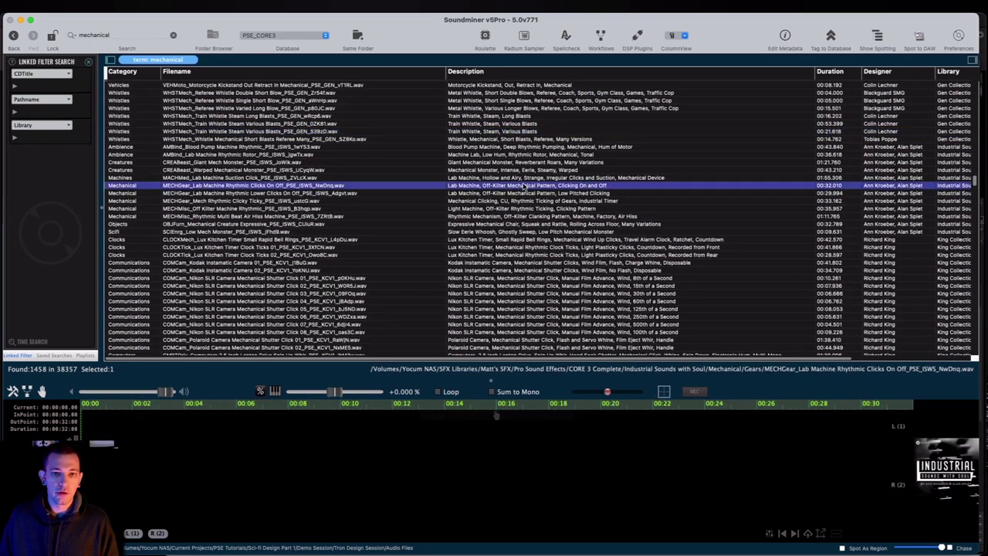
left_click(518, 164)
scroll(509, 167, "down", 1)
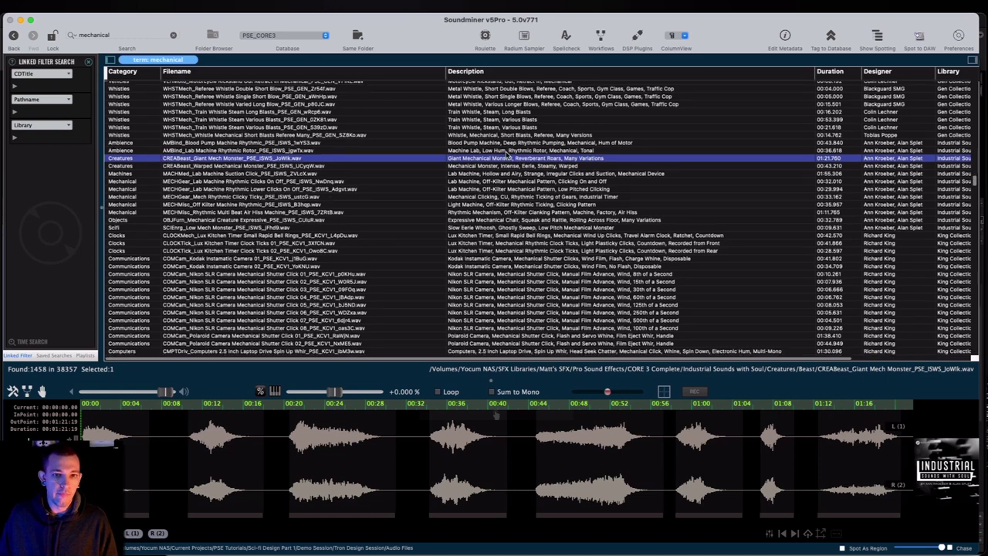
left_click(511, 152)
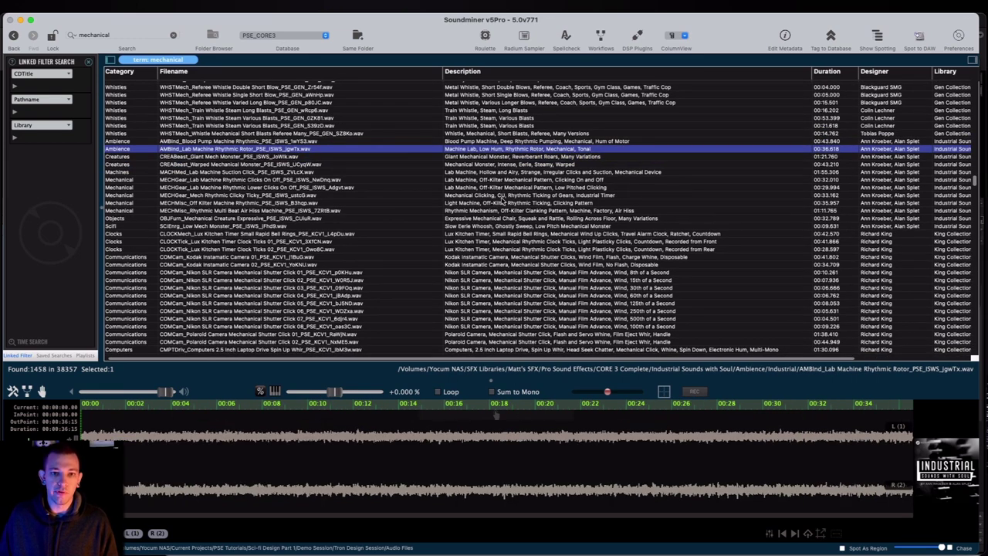
Audition Mech Rhythmic Clicky Ticky ustcG, Lux Kitchen Timer Small Rapid Bell Rings L4pDu, and Nikon SLR Camera Mechanical Shutter Click 02
left_click(502, 195)
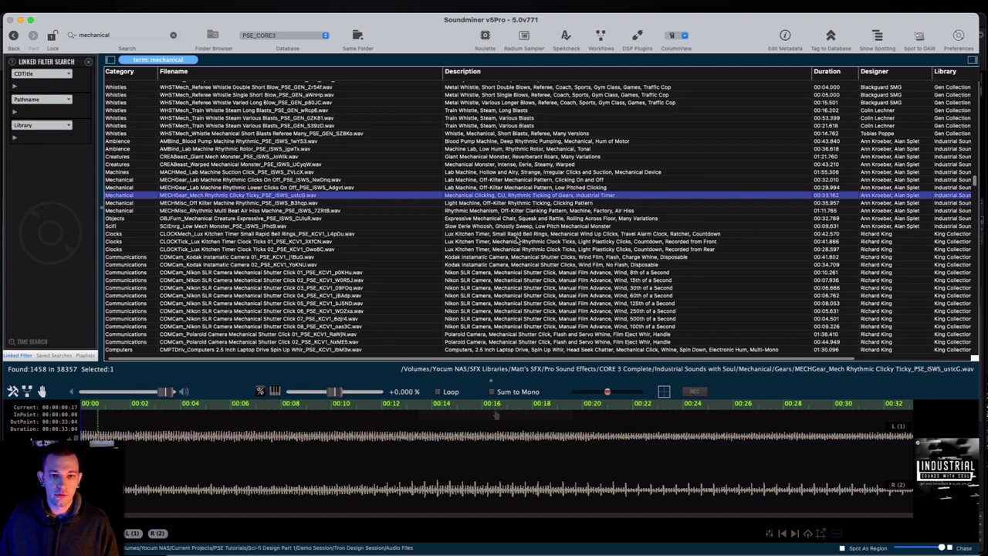
left_click(516, 235)
left_click(519, 280)
scroll(496, 181, "down", 5)
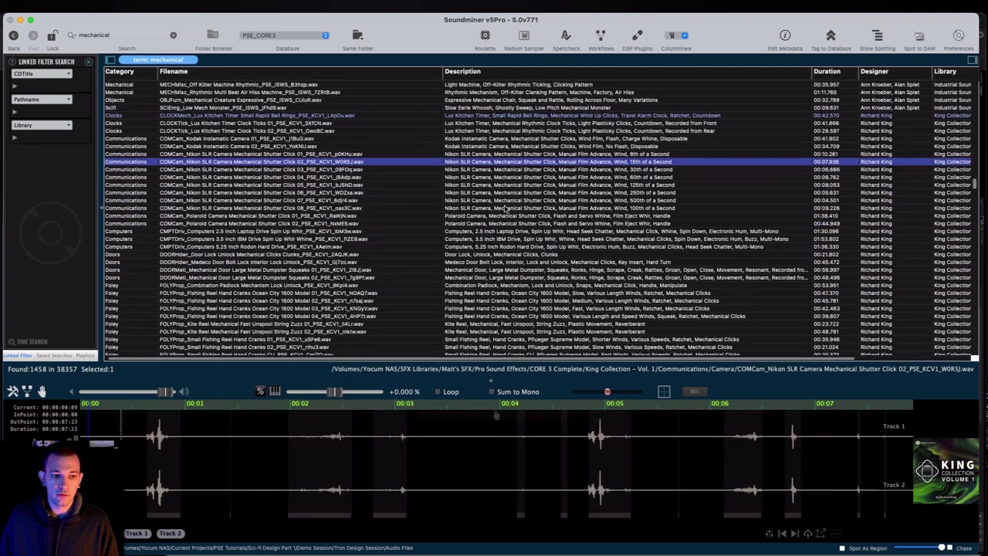
Transfer the opening section of Mech Rhythmic Clicky Ticky ustcG, about 1 second 6 frames long, to track FX S8 at 01:00:49:09
scroll(496, 181, "up", 3)
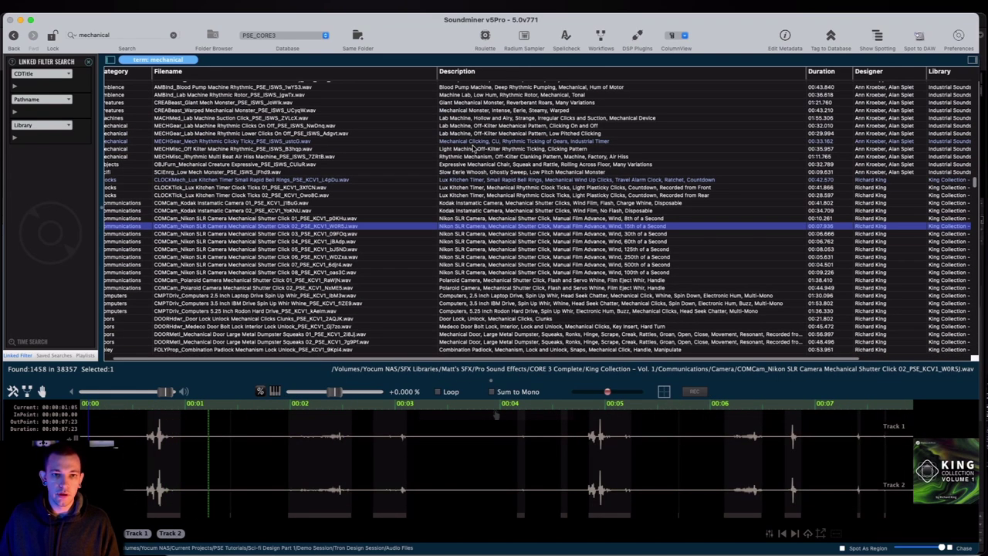
left_click(475, 143)
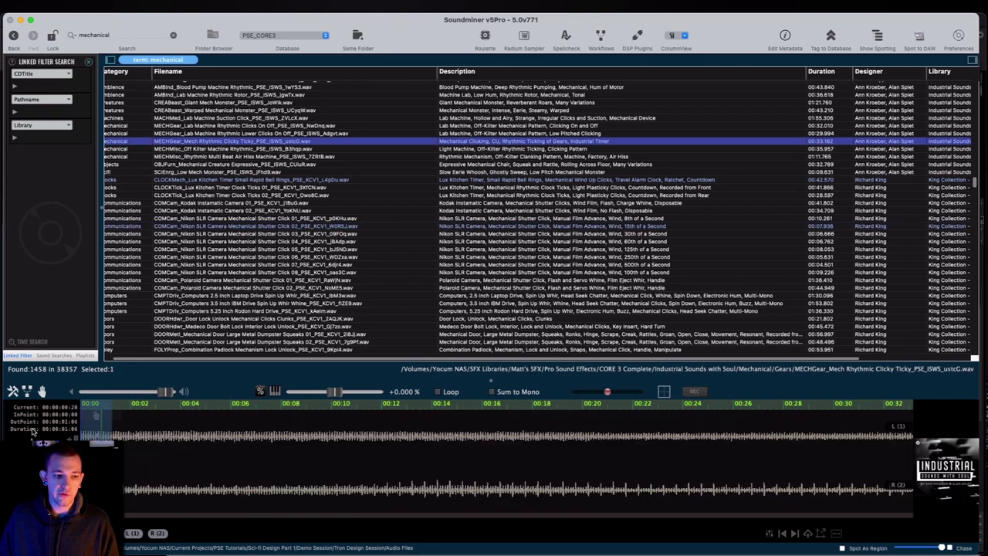
key("super+Tab")
left_click(390, 463)
key("super+Tab")
key("s")
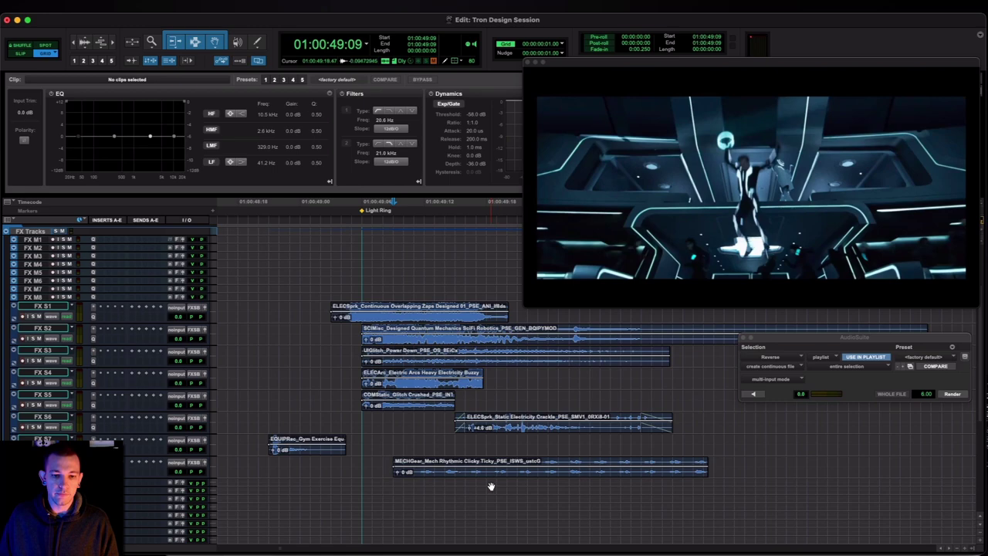
Audition Nikon SLR Camera Mechanical Shutter Click 03, Door Lock Unlock Mechanical Clicks Clunks 2AQJK, Combination Padlock 9Kpi4, and Medeco Door Bolt Lock Gj7zo
left_click(681, 443)
key("super+Tab")
left_click(500, 234)
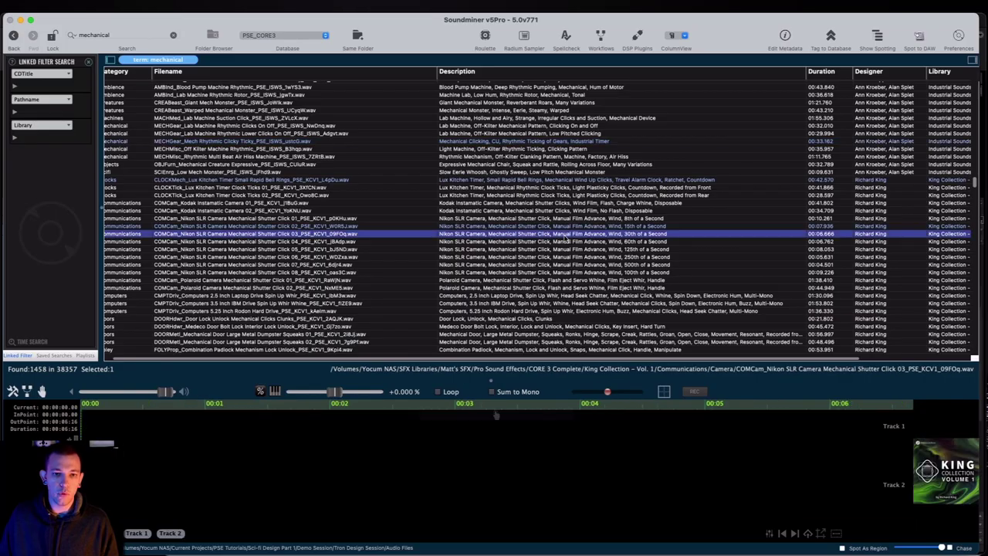
scroll(481, 198, "down", 6)
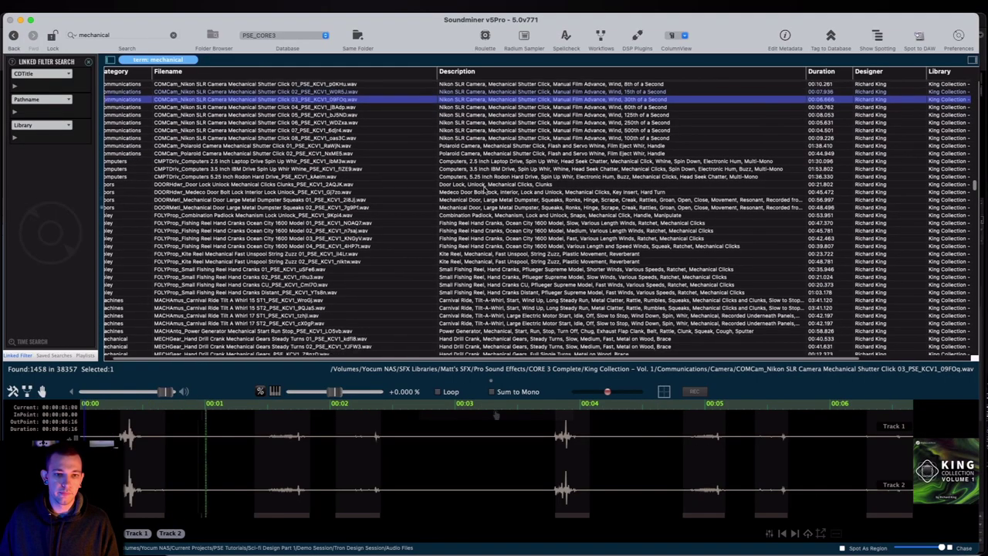
left_click(469, 184)
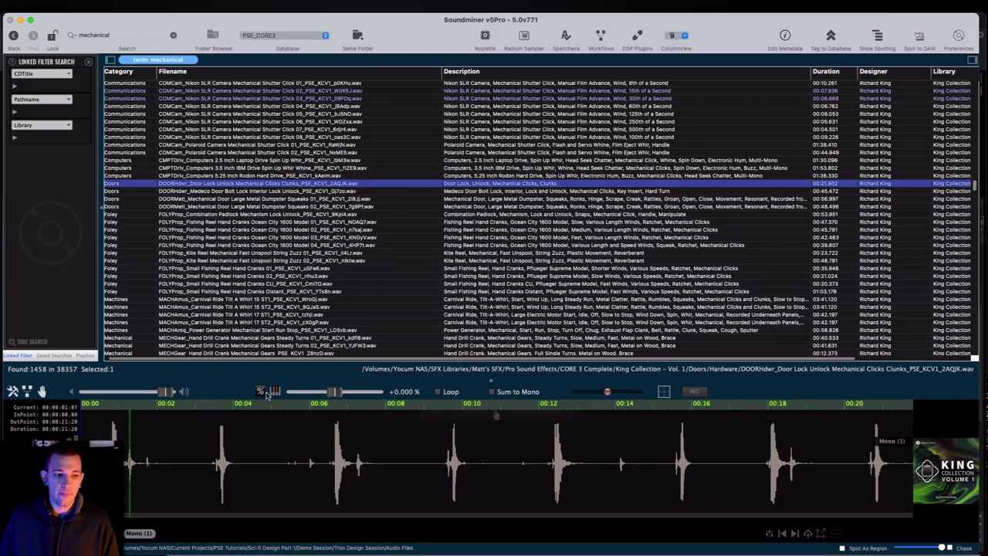
left_click(480, 214)
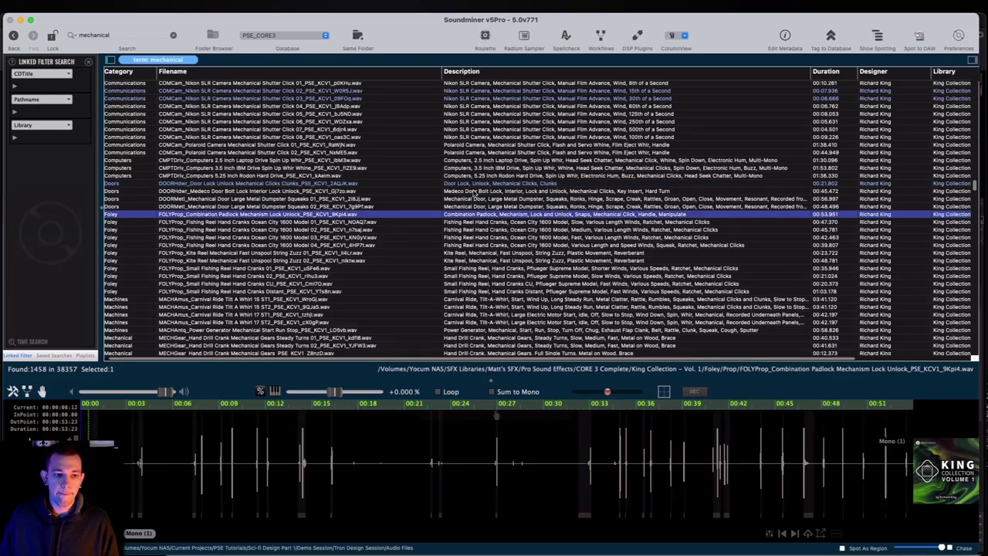
left_click(474, 192)
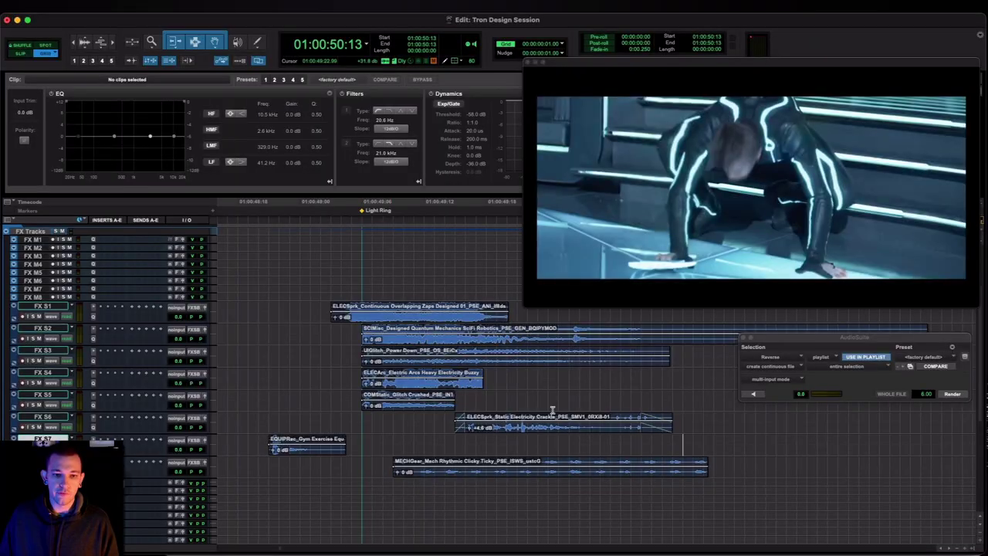
Move the Medeco Door Bolt Lock clip from track FX M3 to FX S7, keeping its start at 01:00:49:09
scroll(553, 410, "up", 3)
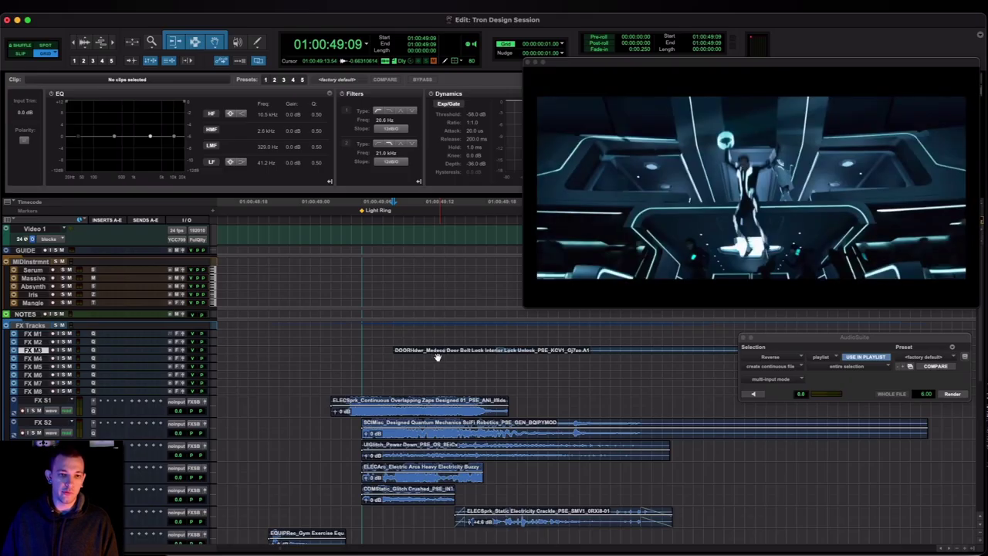
mouse_move(435, 352)
left_mouse_down()
mouse_move(433, 361)
mouse_move(450, 360)
left_mouse_up()
left_click(448, 351, "shift")
scroll(449, 355, "down", 4)
scroll(452, 361, "right", 5)
scroll(452, 361, "left", 3)
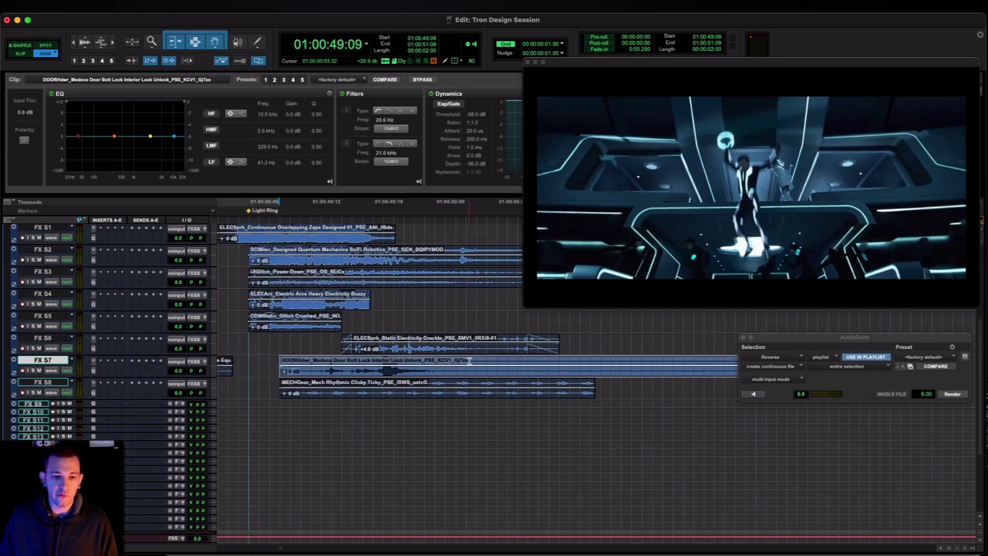
Trim the Medeco Door Bolt Lock clip on FX S7 to span 01:00:49:12 to 01:00:50:03 and fade out its end
left_click(467, 360)
key("s")
left_click(444, 360)
key("g")
left_click(315, 359)
key("a")
Fade in the start of the Medeco Door Bolt Lock clip on FX S7, up to 01:00:49:14
left_click(332, 360)
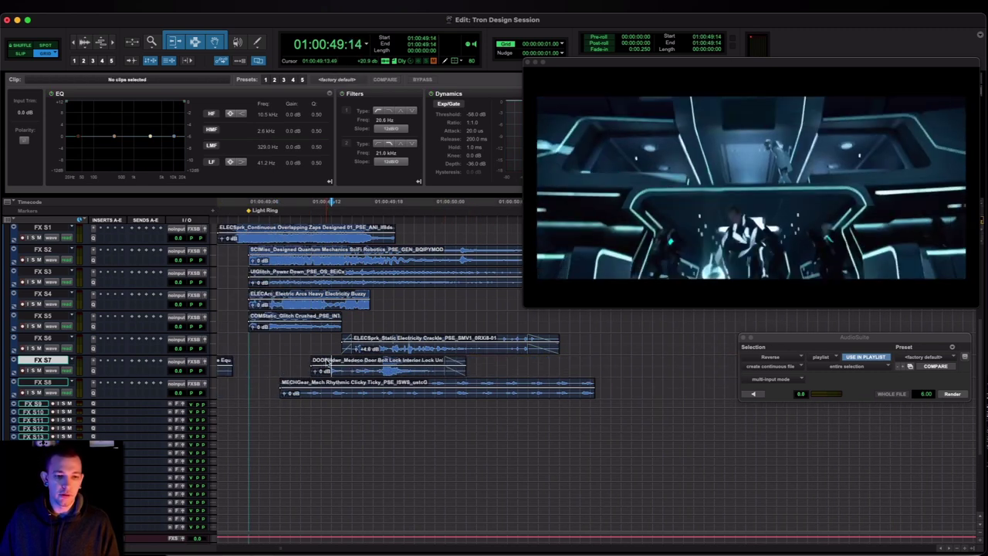
key("d")
key("r")
key("t")
scroll(497, 360, "right", 3)
scroll(496, 359, "up", 3)
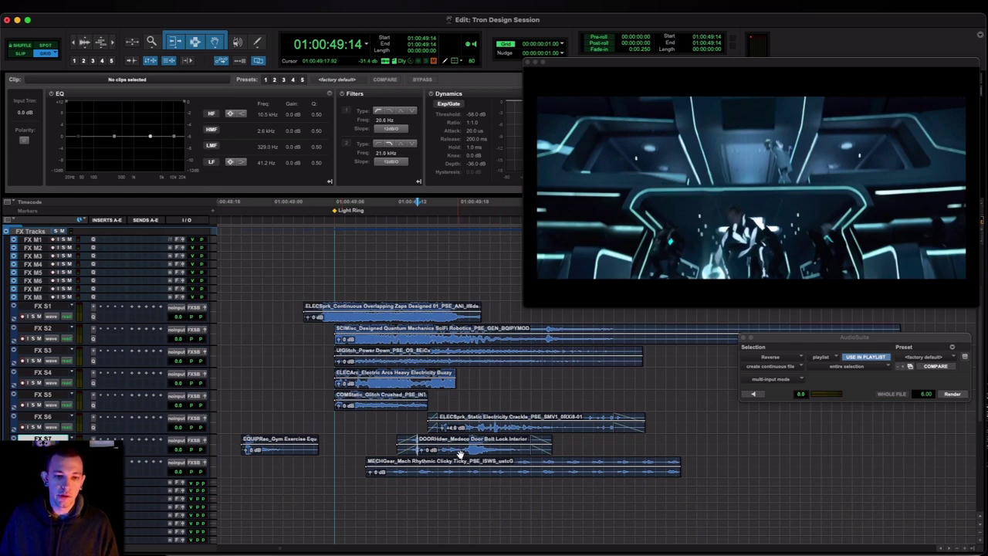
left_click(460, 453)
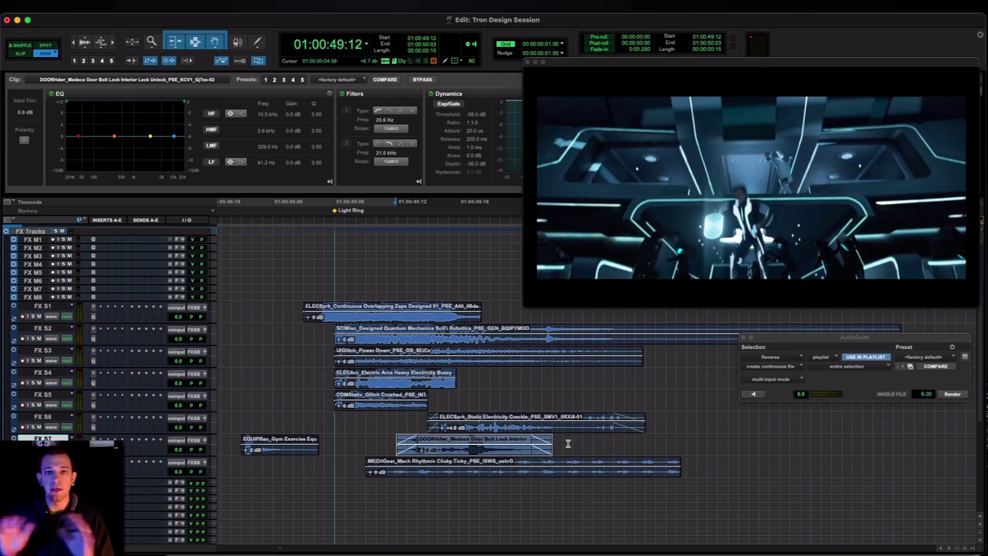
left_click(608, 440)
Switch to Soundminer and audition Fishing Reel Hand Cranks 03, Small Fishing Reel Hand Cranks 01, Carnival Ride Tilt A Whirl 17 ST2, and Hand Drill Crank Mechanical Gears 01
key("super+Tab")
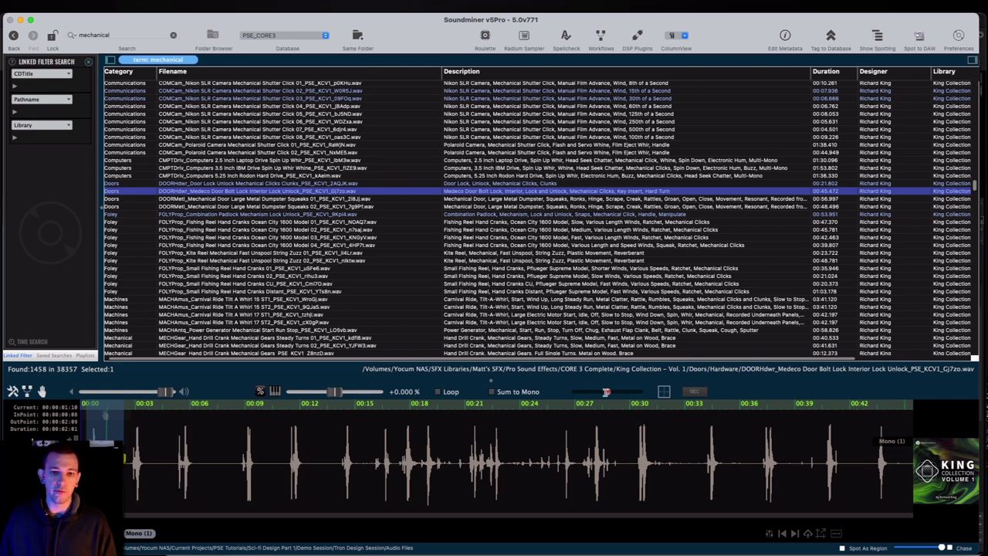
scroll(384, 155, "down", 3)
left_click(412, 179)
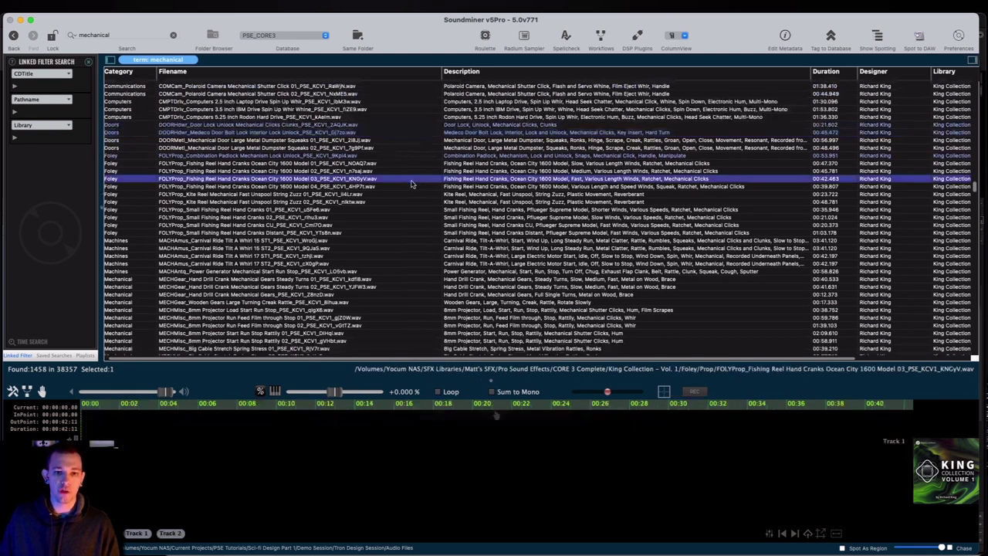
scroll(412, 184, "up", 1)
left_click(433, 230)
scroll(463, 224, "down", 6)
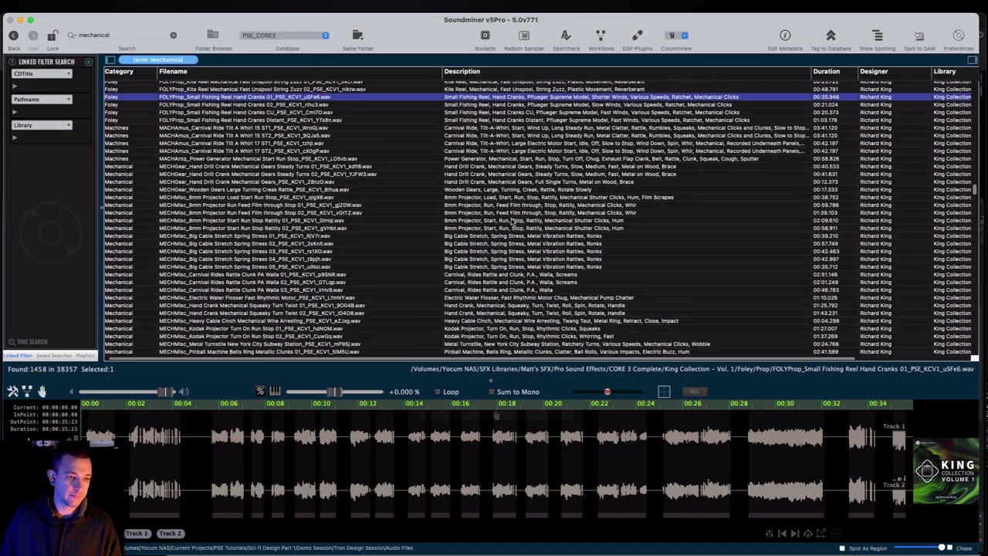
left_click(494, 152)
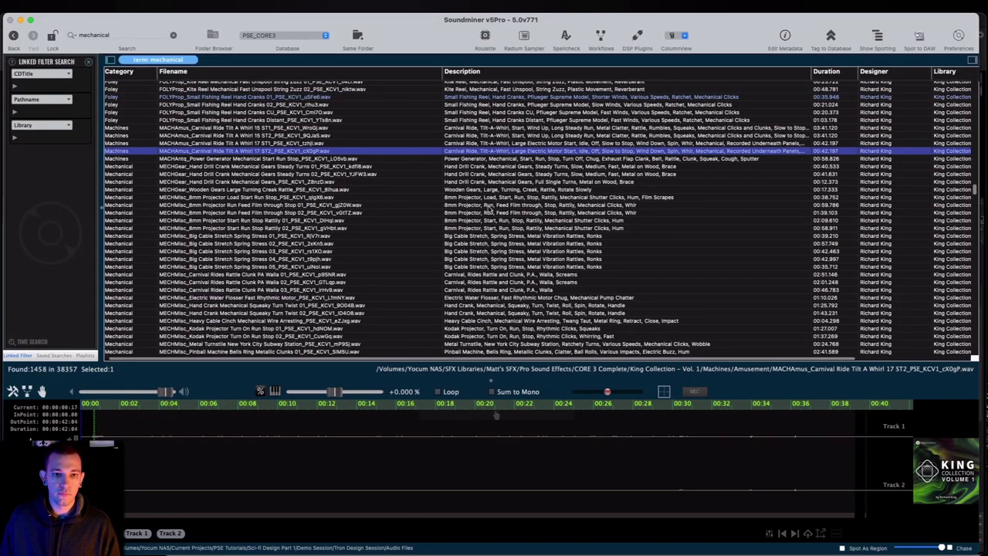
left_click(490, 166)
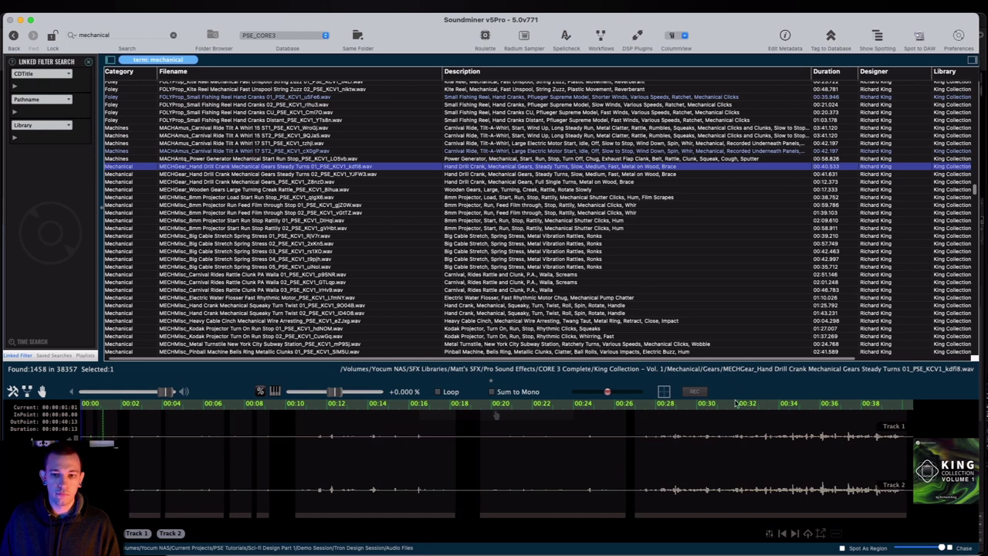
Audition Big Cable Stretch Spring Stress 01 and 04, Carnival Rides Rattle Clunk PA Walla 01, and Kodak Projector Turn On Run Stop 01
left_click(512, 235)
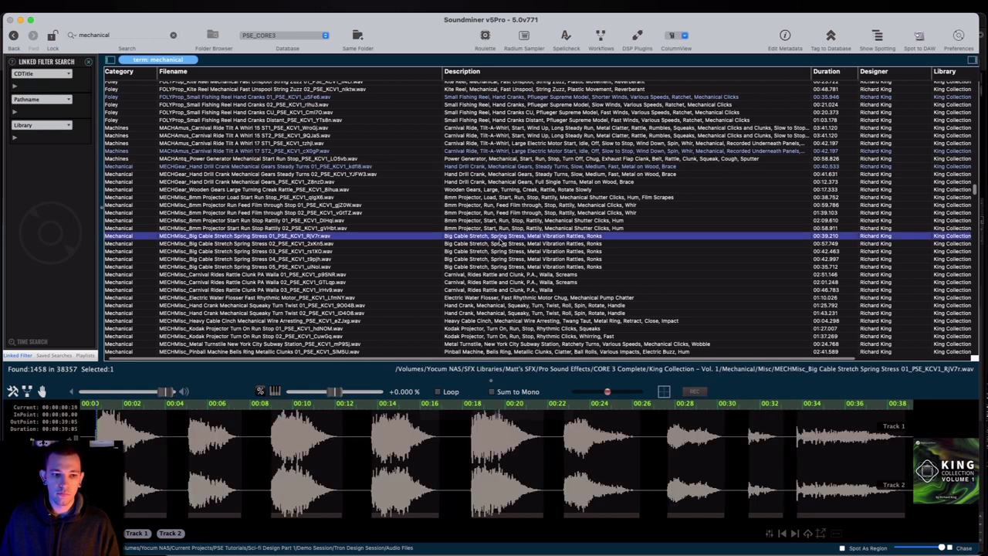
scroll(504, 211, "down", 5)
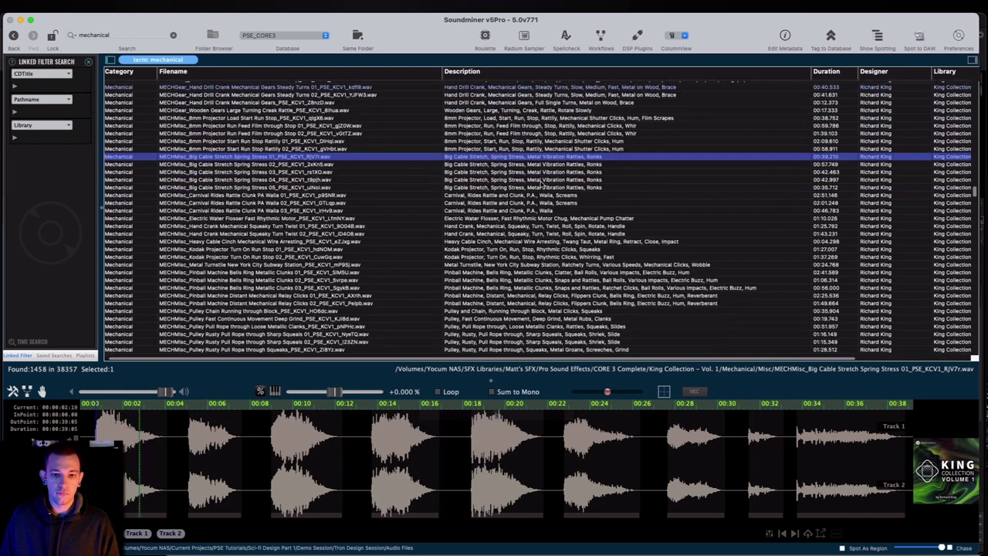
left_click(528, 179)
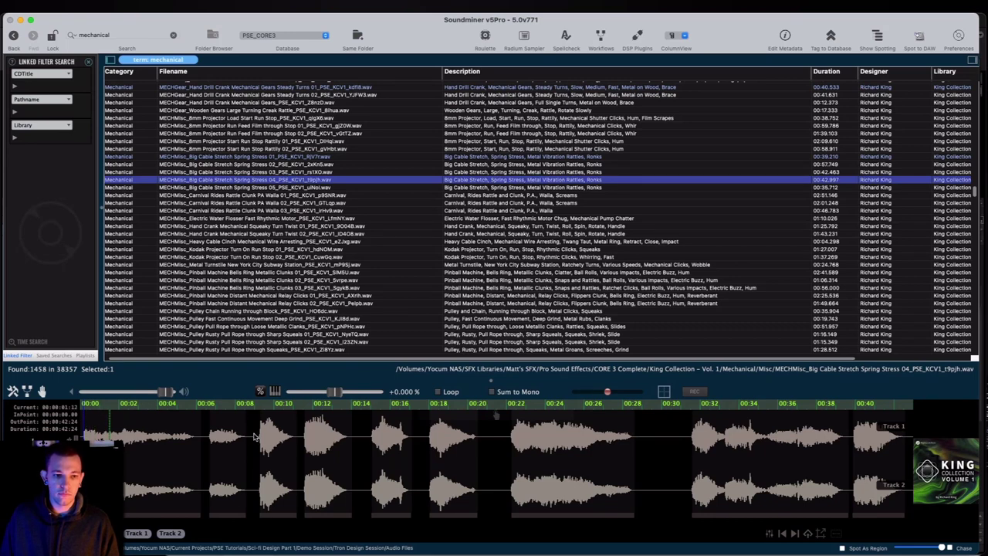
left_click(528, 444)
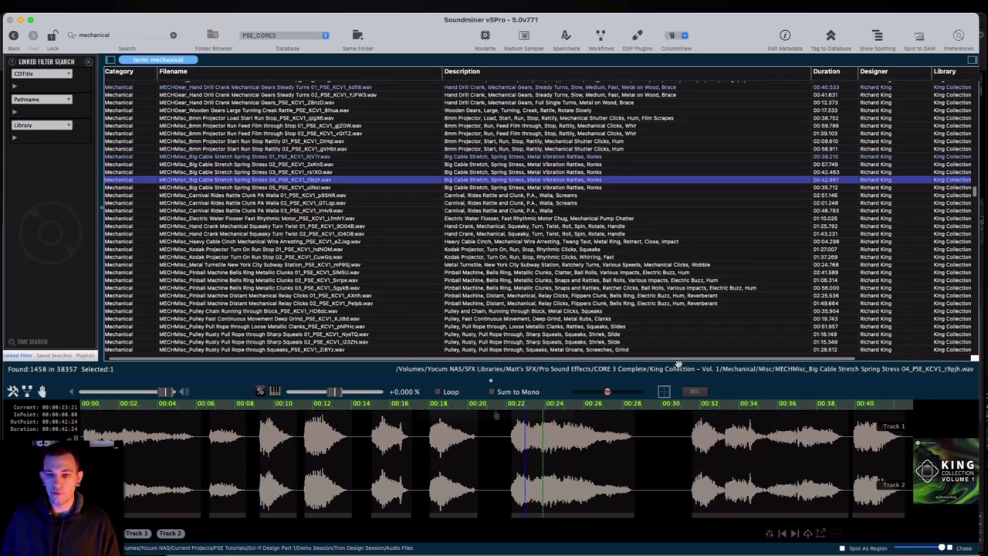
left_click(480, 196)
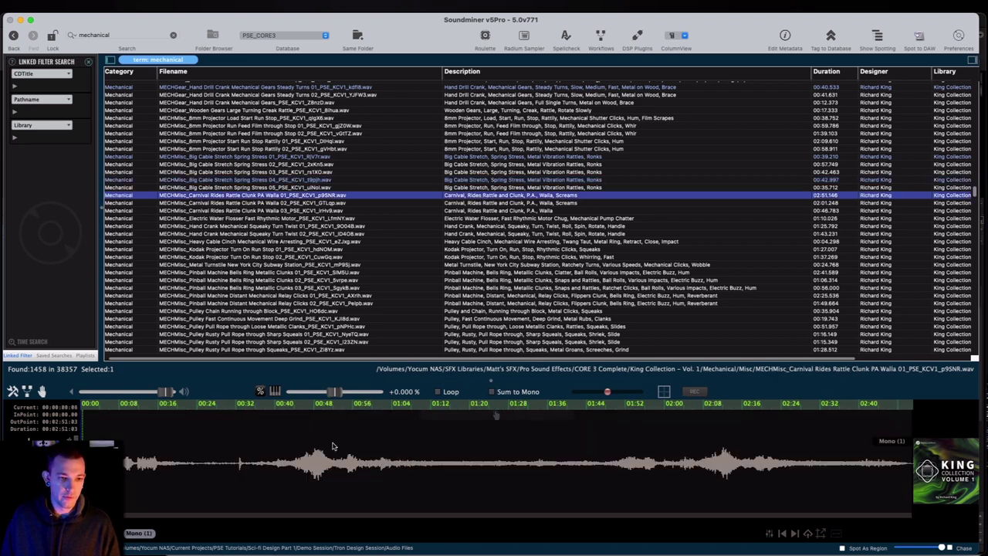
left_click(490, 250)
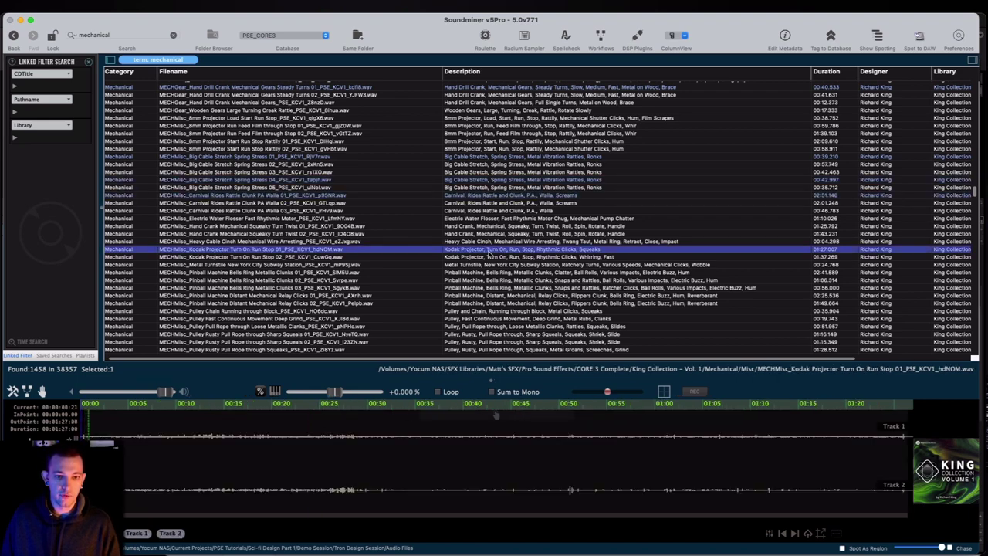
Audition Receipt Register Hand Crank Mechanical Clicks 01, Roller Coaster Pass Bys Fast Under Tracks 02, Clock Mantle bg6sK, and Plastic Teeth KFd5R
scroll(490, 254, "down", 4)
left_click(477, 235)
scroll(476, 238, "down", 6)
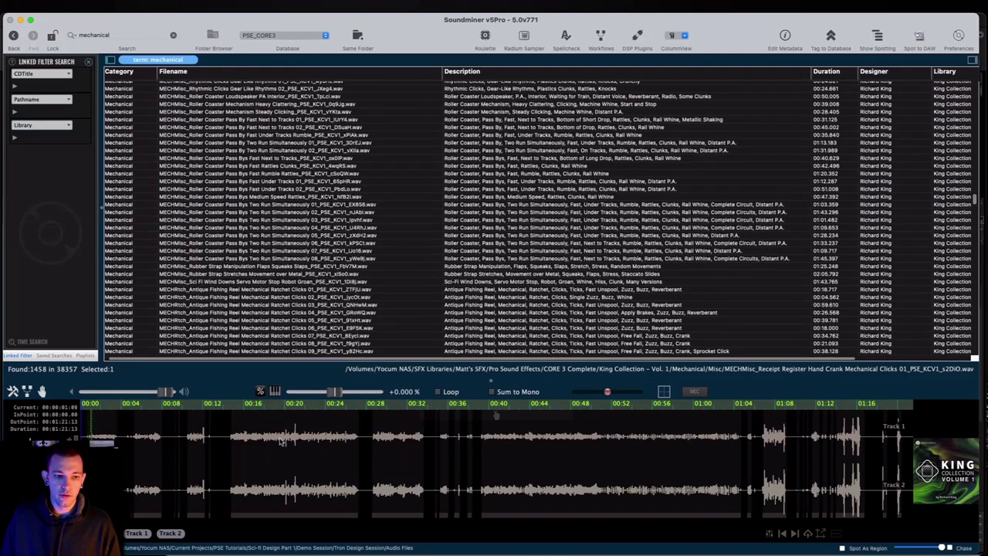
left_click(489, 189)
scroll(493, 185, "down", 10)
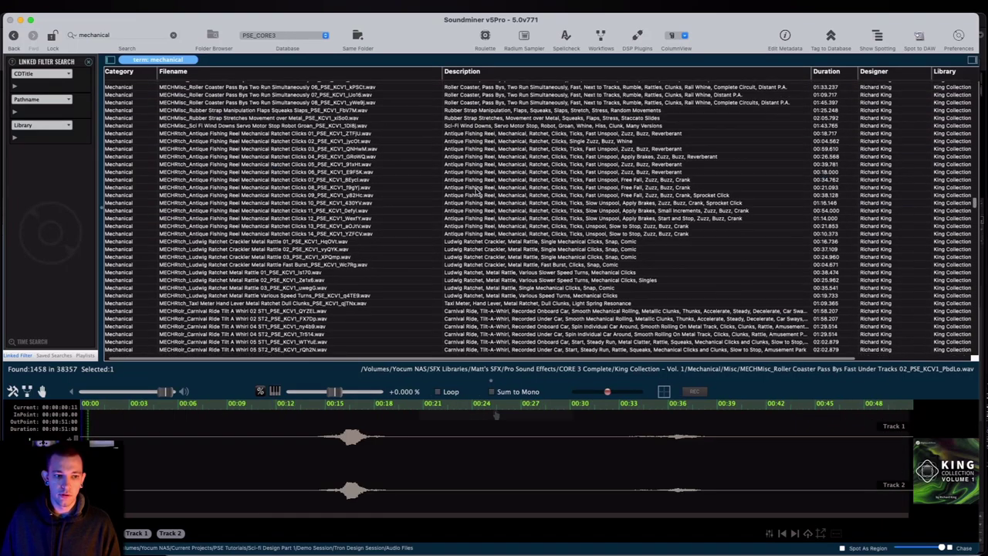
left_click(508, 171)
left_click(482, 186)
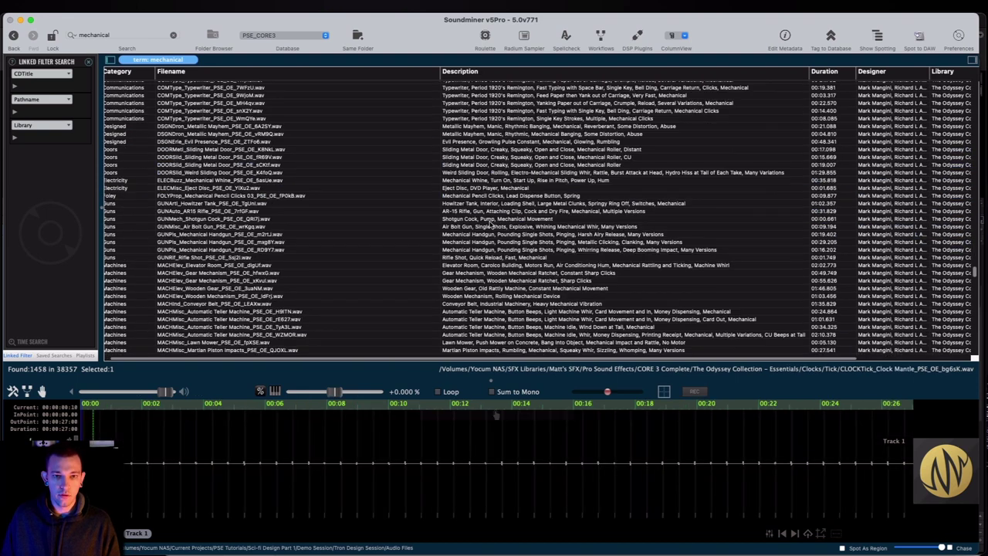
left_click(487, 221)
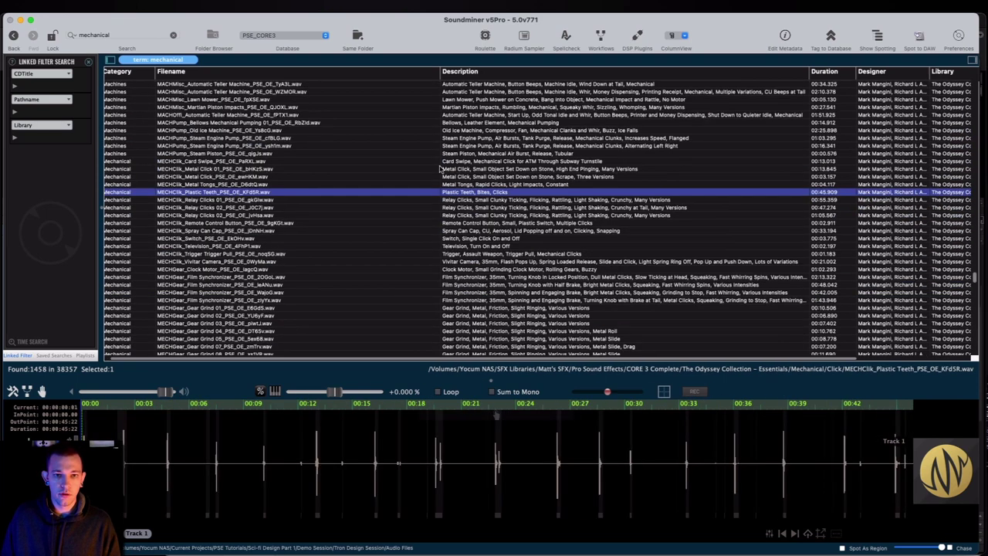
Search for "sword" and audition SciFi Energy Sword Sparking Short Intense, Sweep Whoosh Swipe Whip Swing 4iLsZ and 61DjR, and Metal Long Scrape Sword Or Knife LZk9E
left_click(135, 35)
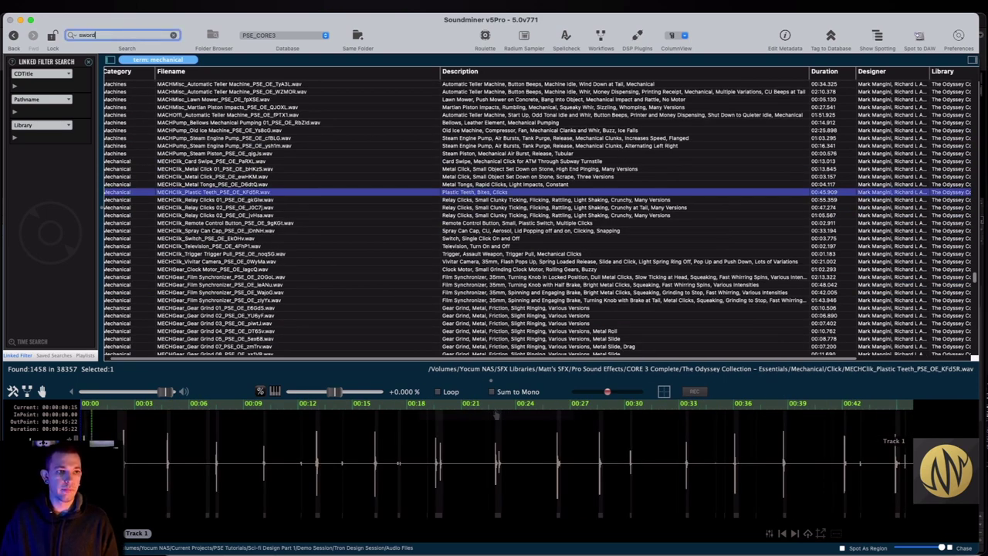
key("Return")
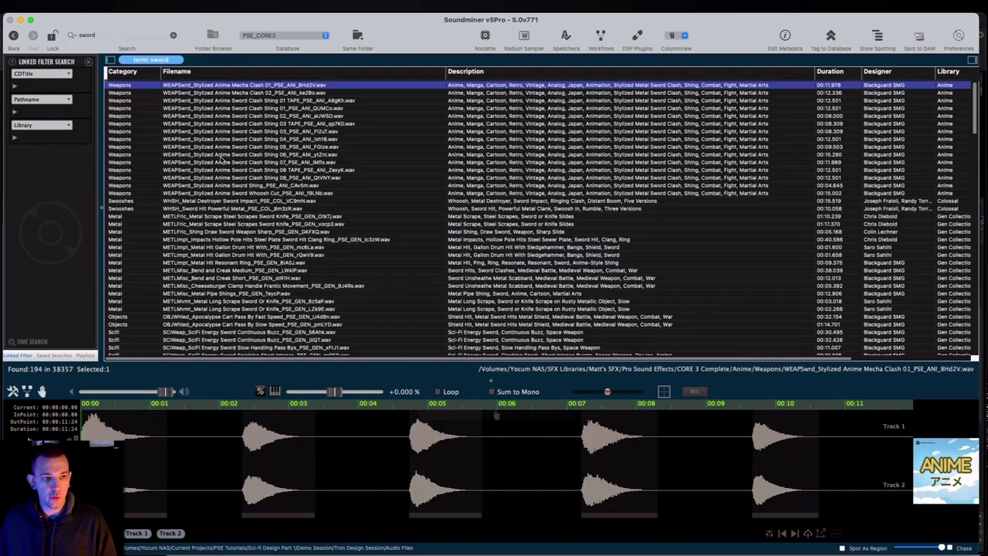
scroll(282, 156, "down", 8)
left_click(436, 160)
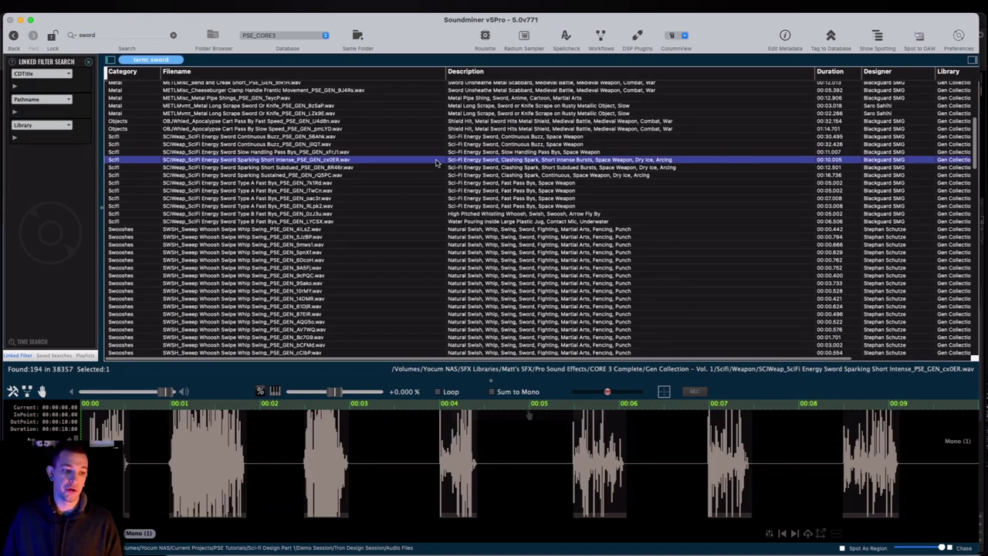
left_click(479, 230)
left_click(486, 306)
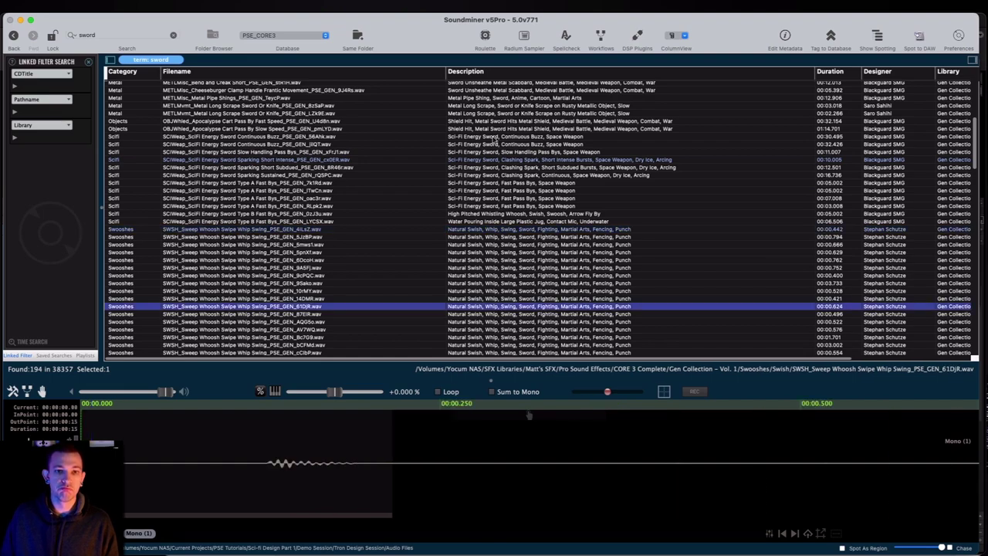
left_click(490, 113)
scroll(489, 113, "up", 5)
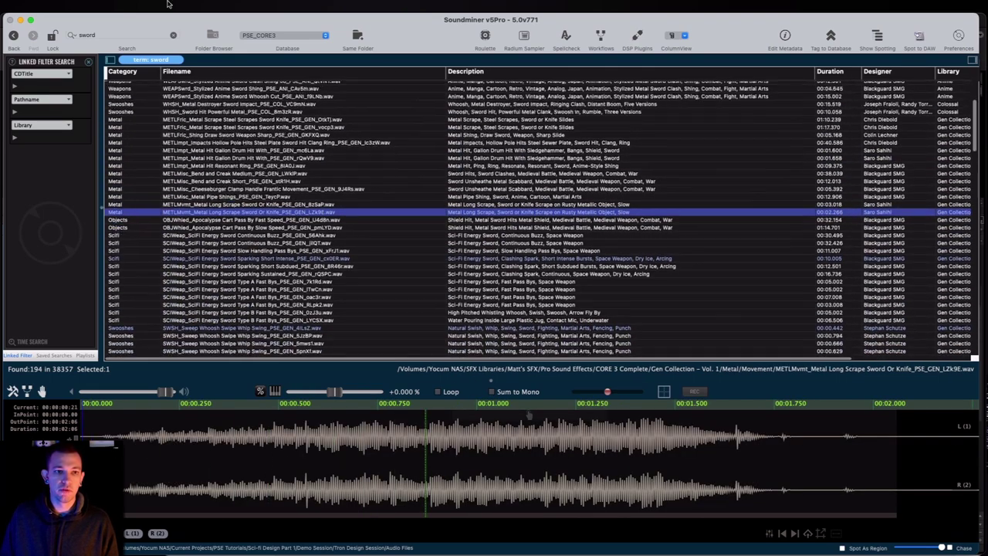
Search for "sword shing" and audition Sword Shing Large Steel Machete Slide 4GoiT
left_click(139, 33)
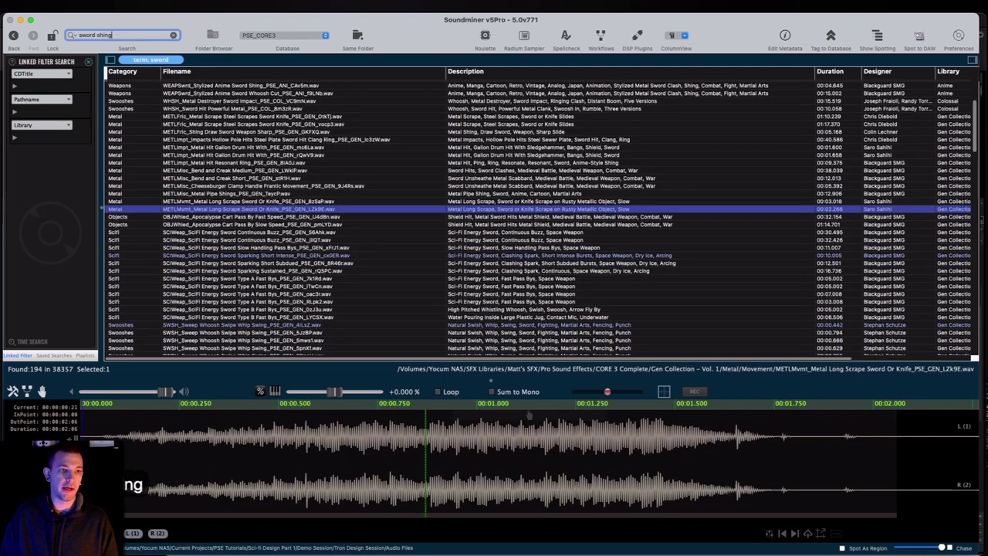
key("Return")
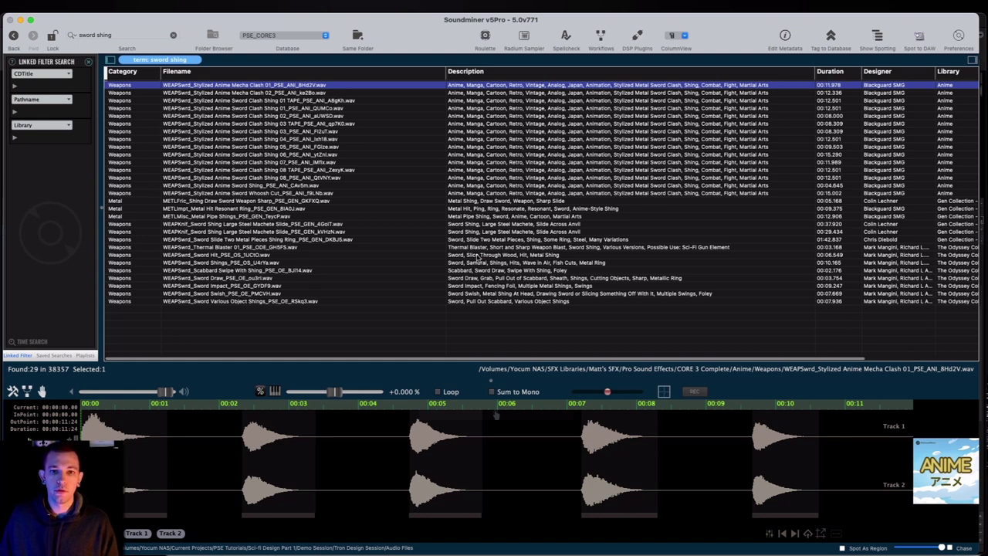
left_click(471, 223)
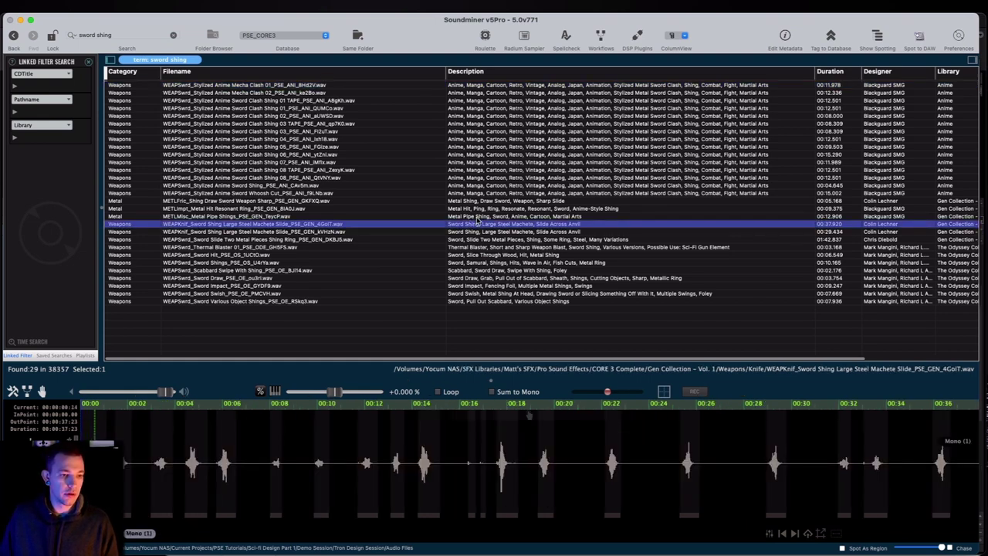
Audition the sword shing results, comparing the shings, scabbard swipe, sword draw, impact, hit and steel machete slide recordings
left_click(187, 467)
left_click(482, 262)
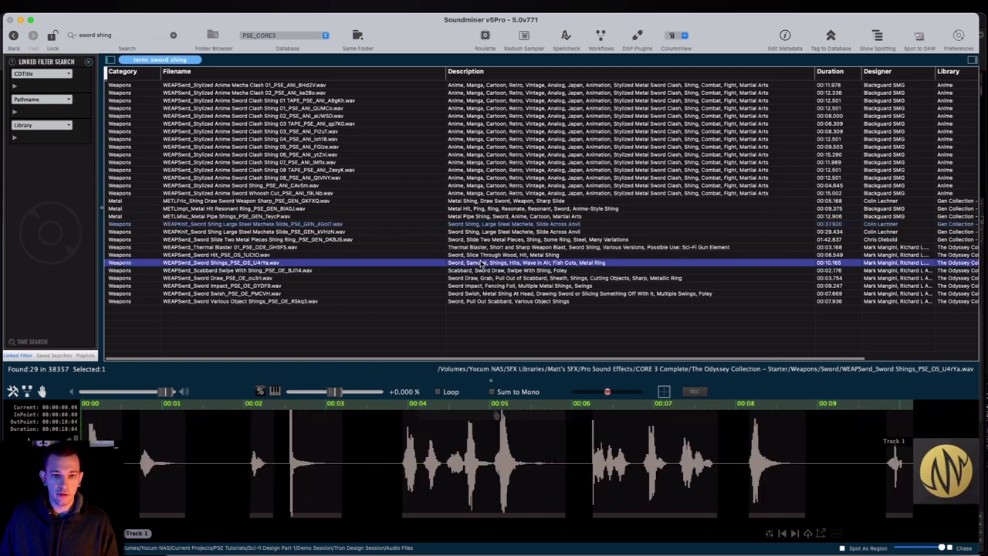
key("Down")
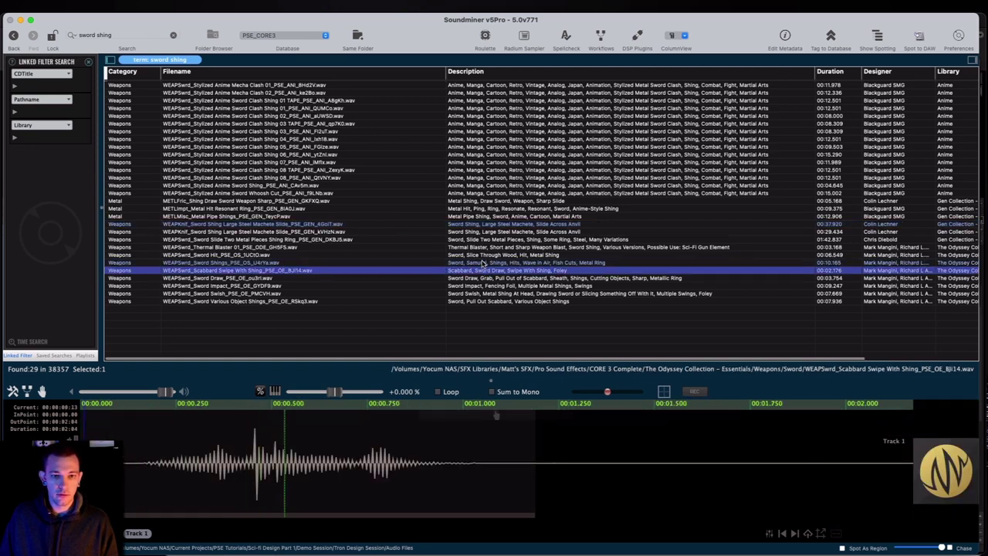
key("Up")
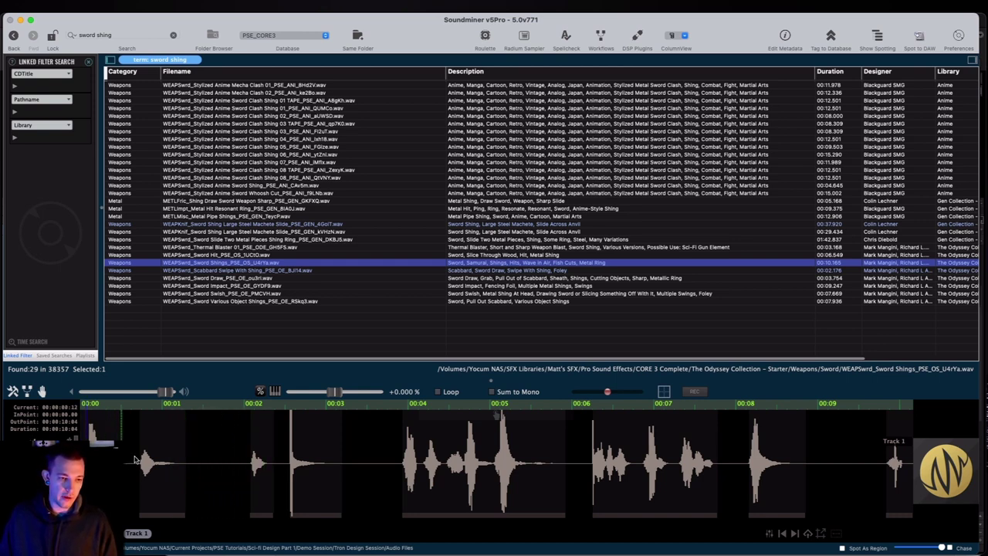
left_click(403, 461)
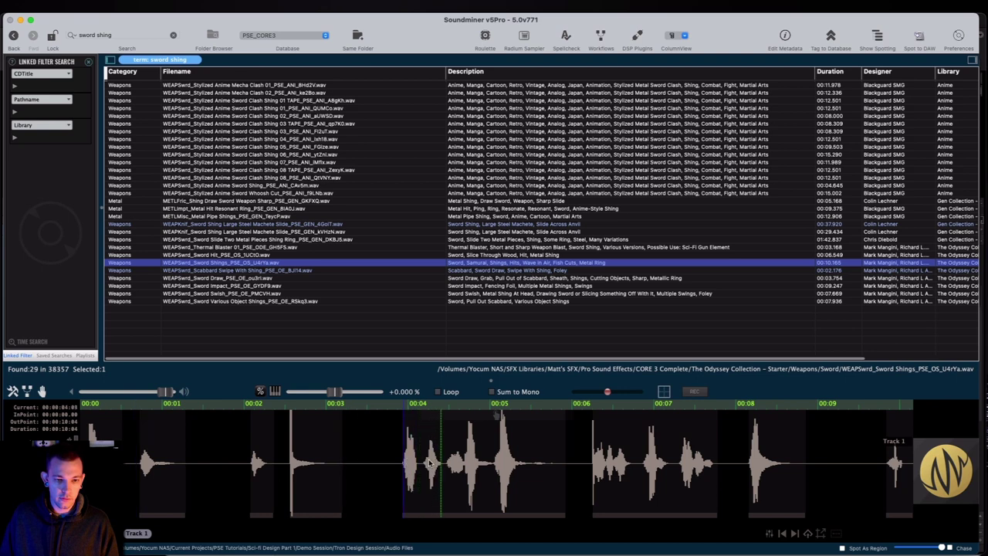
left_click(498, 463)
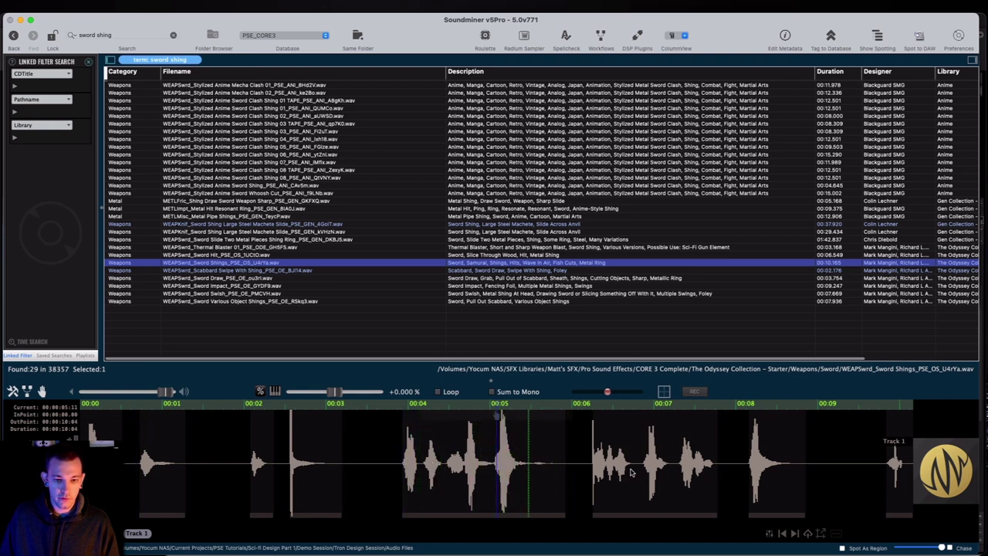
left_click(542, 277)
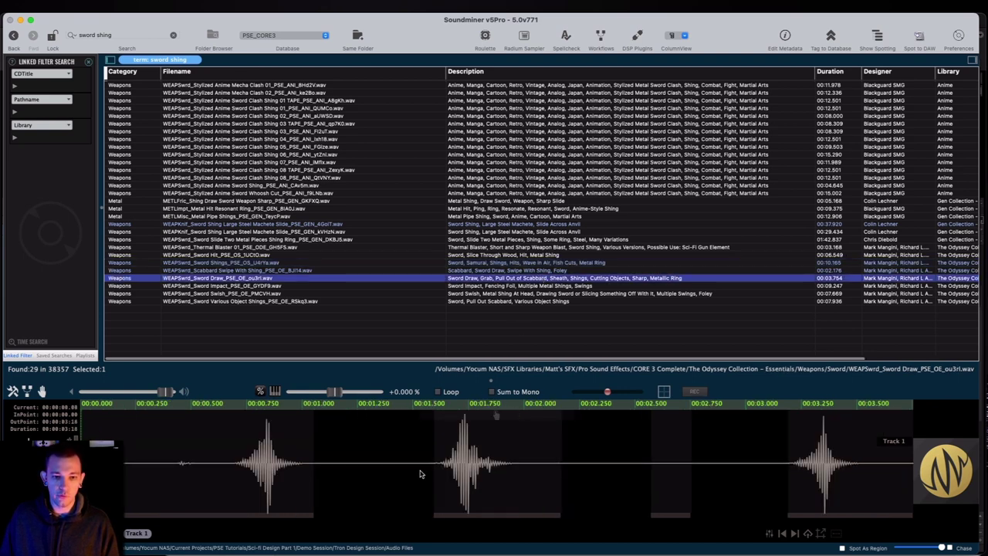
left_click(521, 287)
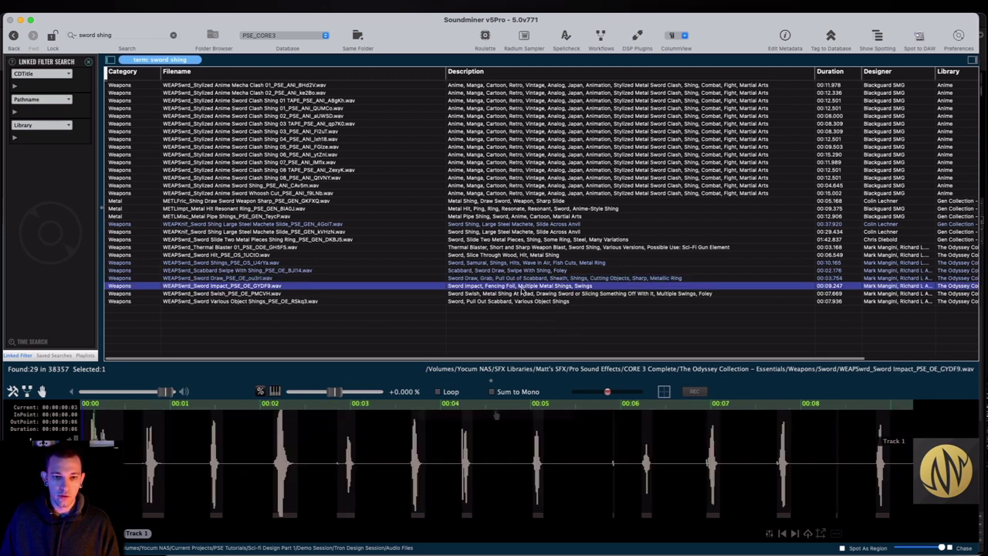
left_click(521, 255)
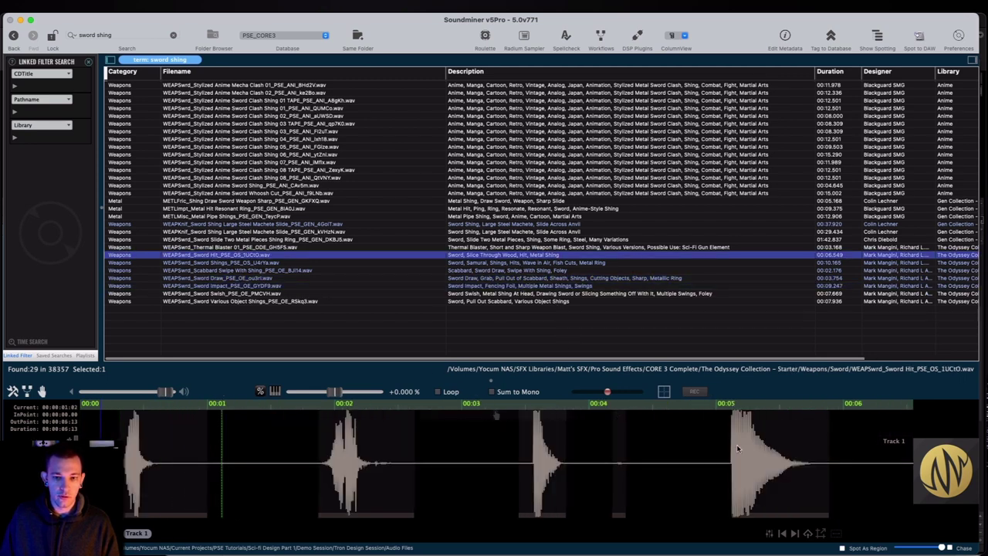
left_click(520, 232)
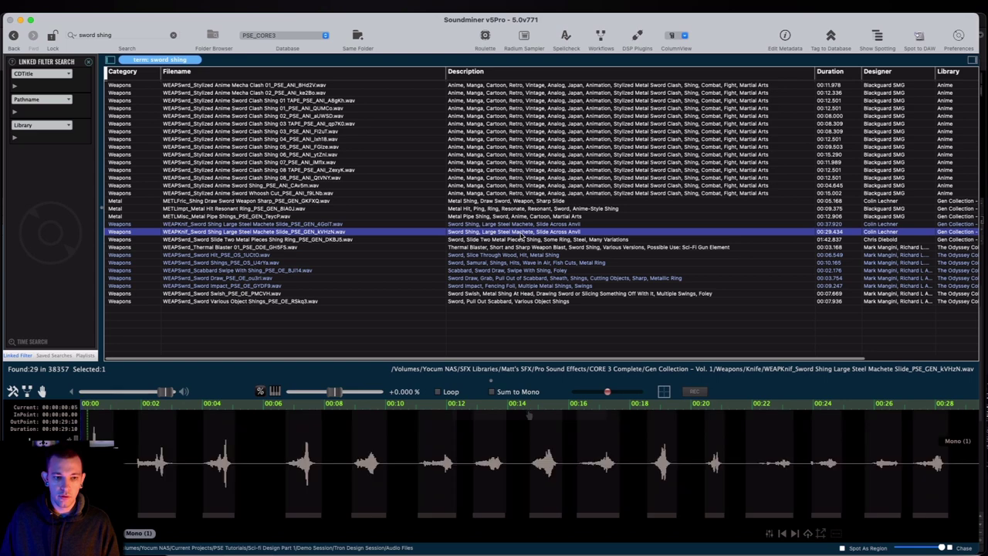
Bring a section of the Large Steel Machete Slide kVHzN recording into the Pro Tools session at 01:00:49:13 and place it on FX S9
left_click(296, 471)
left_click(286, 473)
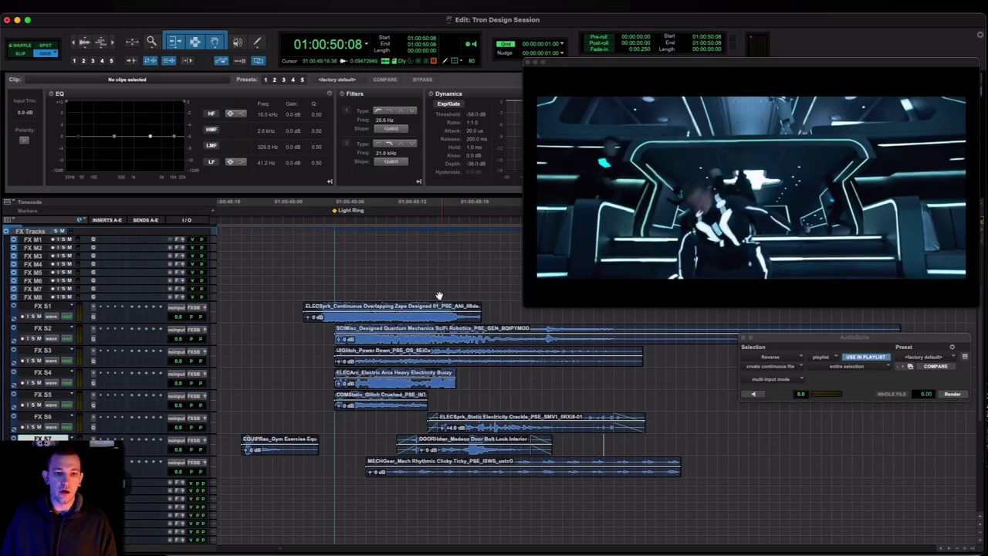
left_click(409, 265)
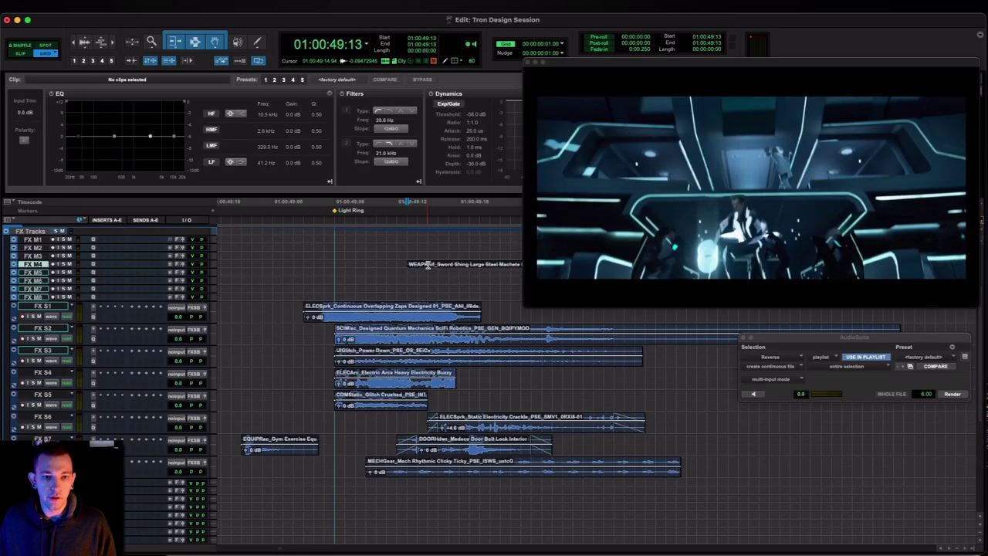
left_click_drag(427, 264, 448, 481)
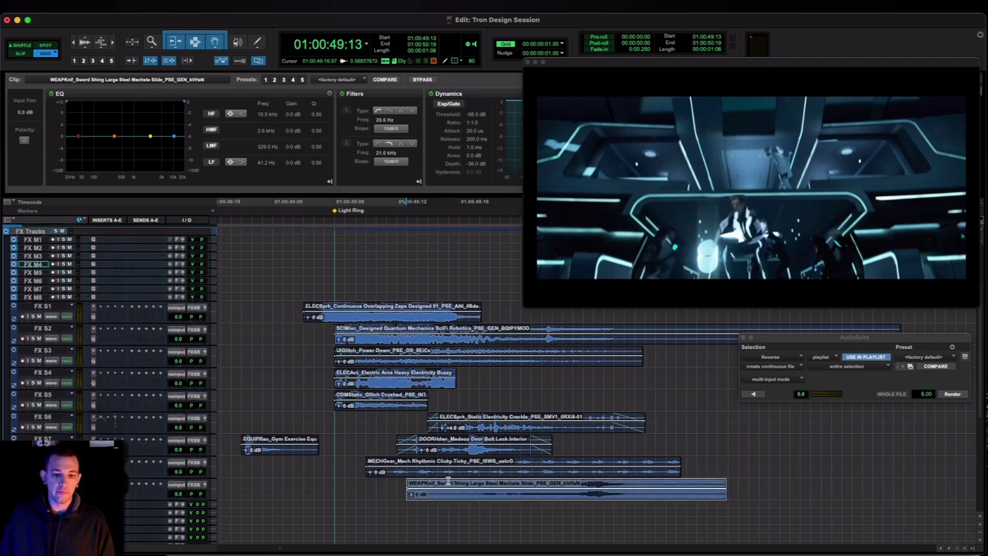
key("ctrl+Down")
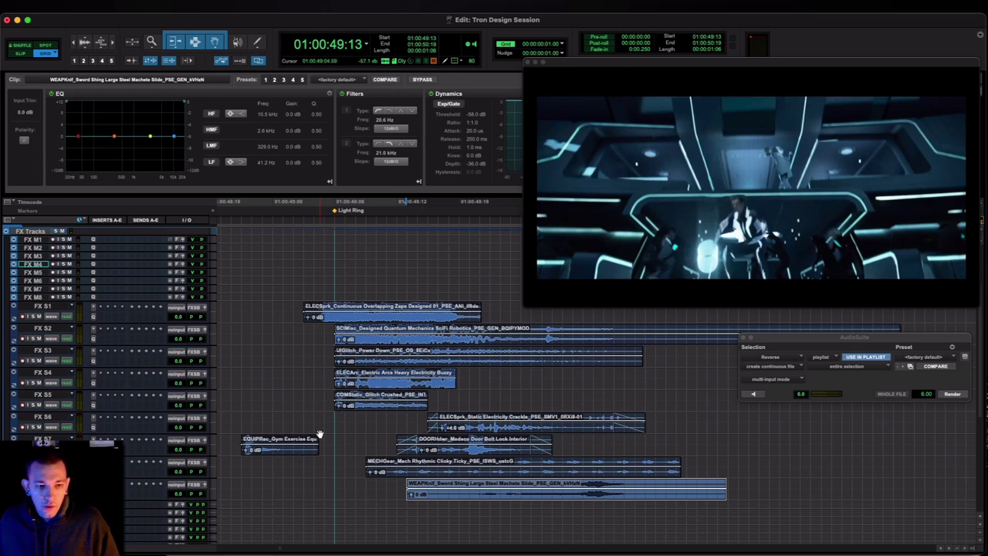
Move the gym exercise equipment clip on FX S7 to start at 01:00:49:03, trim its end just past the Light Ring marker and fade it out
scroll(316, 437, "left", 3)
left_click_drag(327, 454, 386, 450)
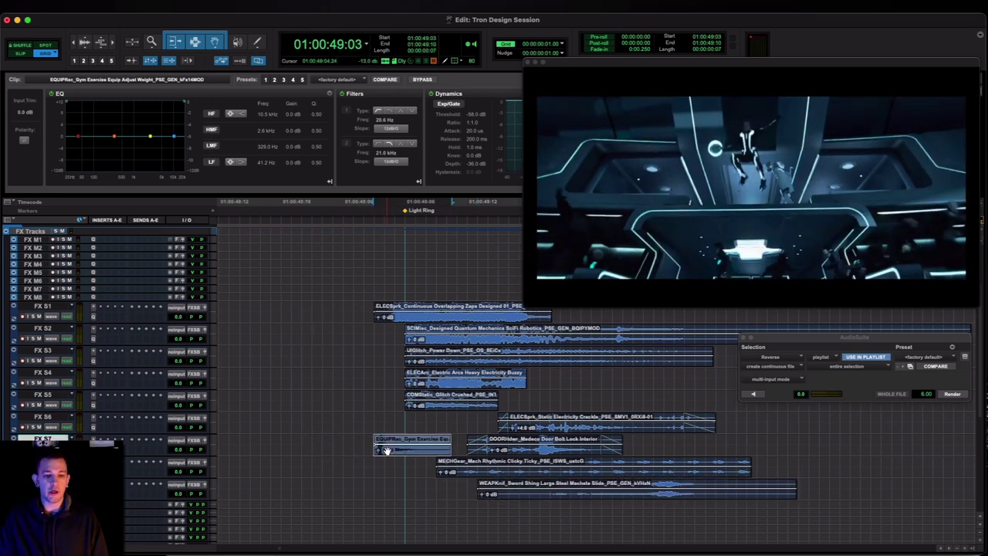
left_click(414, 441)
key("s")
left_click(395, 443)
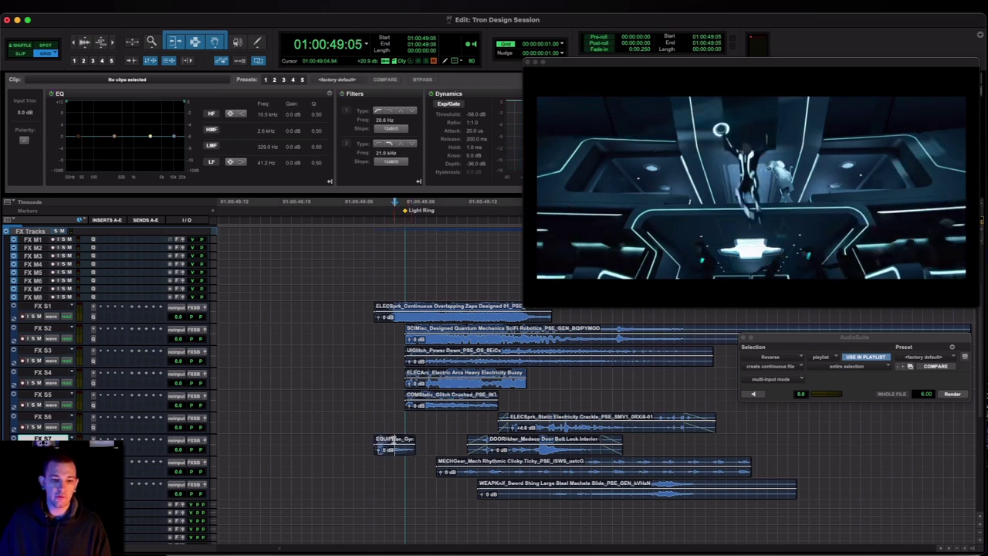
key("g")
scroll(394, 448, "up", 1)
Play back the layers from 01:00:49:01 to check the shortened gym equipment clip
left_click(353, 446)
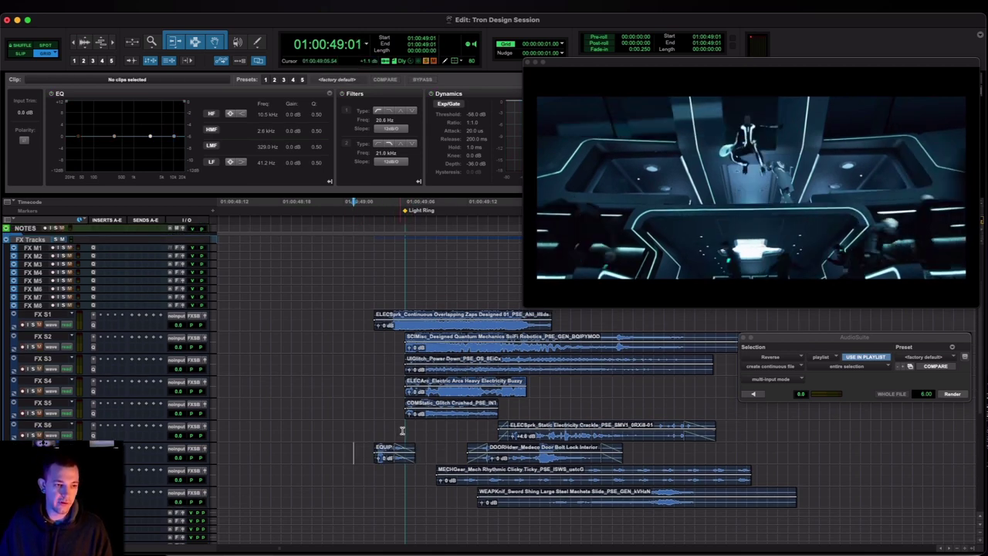
scroll(402, 430, "down", 3)
key("space")
key("space")
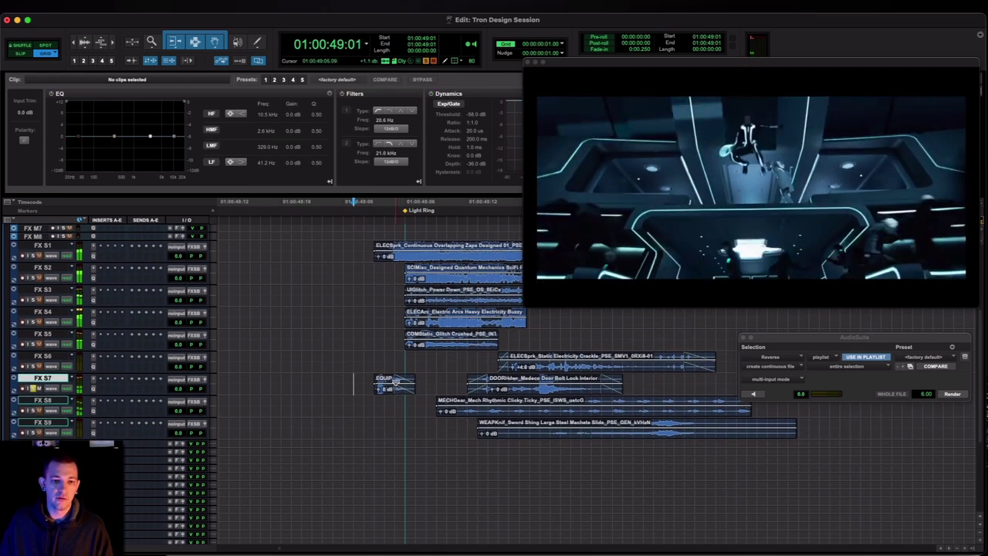
Add a fade-in up to 01:00:49:08 on the COMStatic glitch clip on FX S5
left_click(398, 357)
key("t")
scroll(419, 355, "right", 4)
scroll(419, 355, "up", 3)
key("r")
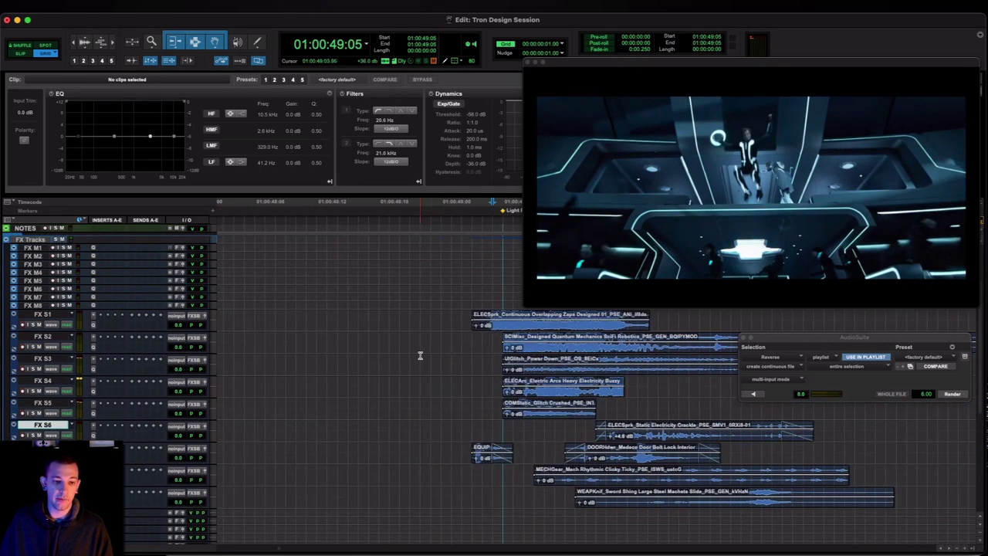
left_click(520, 400)
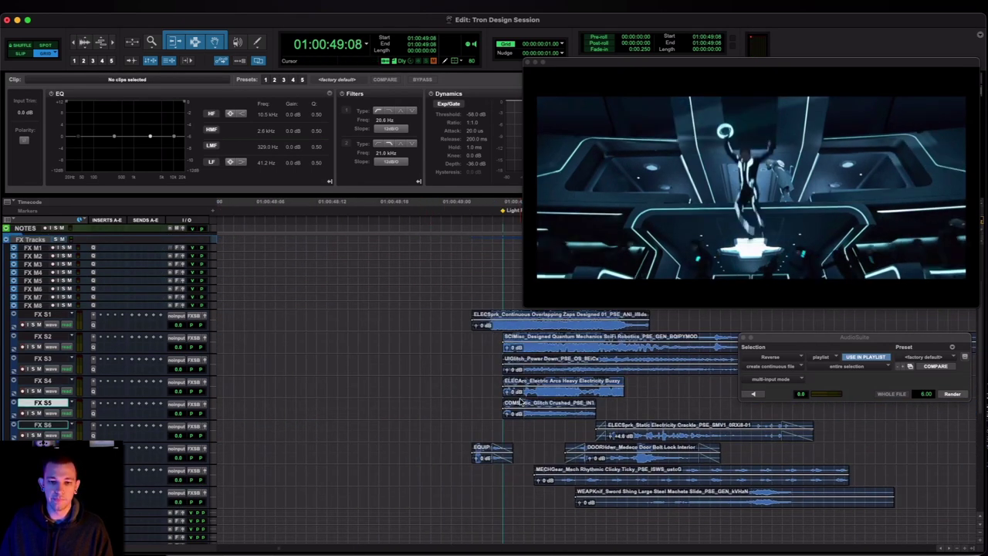
key("d")
key("t")
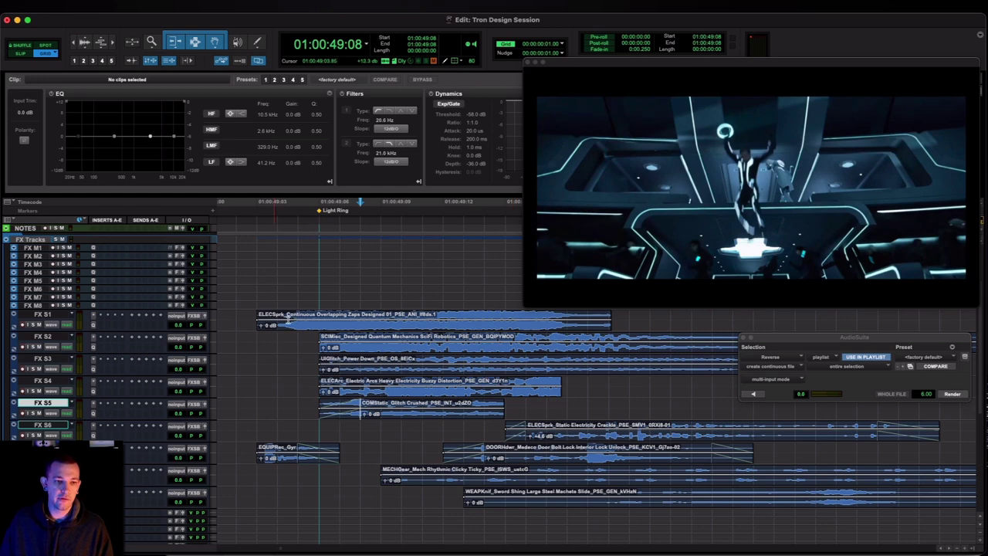
Trim the start of the electric zaps clip on FX S1, align it to the Light Ring marker and play it back
left_click_drag(287, 316, 335, 315)
key("space")
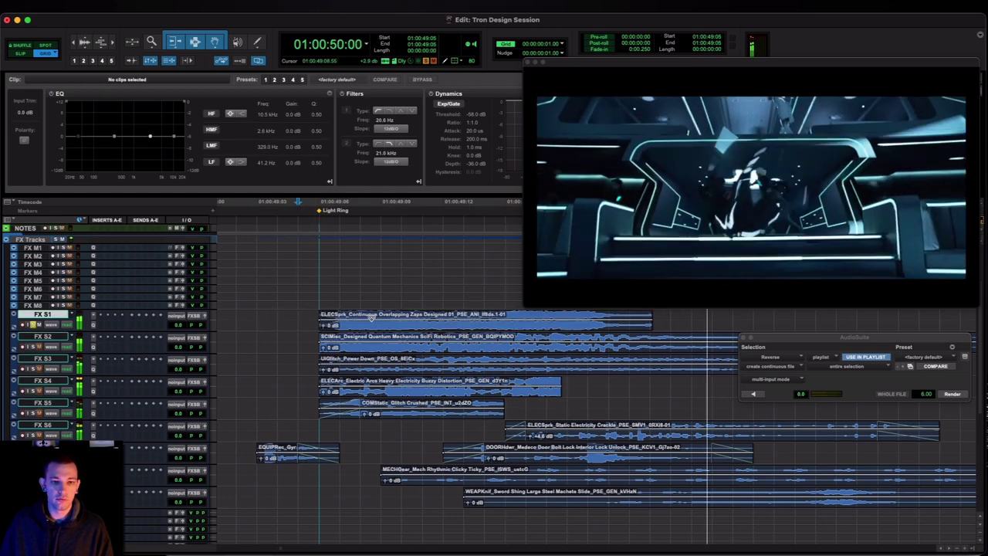
key("space")
Lower the clip gain to -4.6 dB for the zaps clip on FX S1 and -4.0 dB for the clips on FX S2 through S5
key("r")
key("r")
scroll(499, 332, "right", 2)
left_click_drag(375, 336, 676, 413)
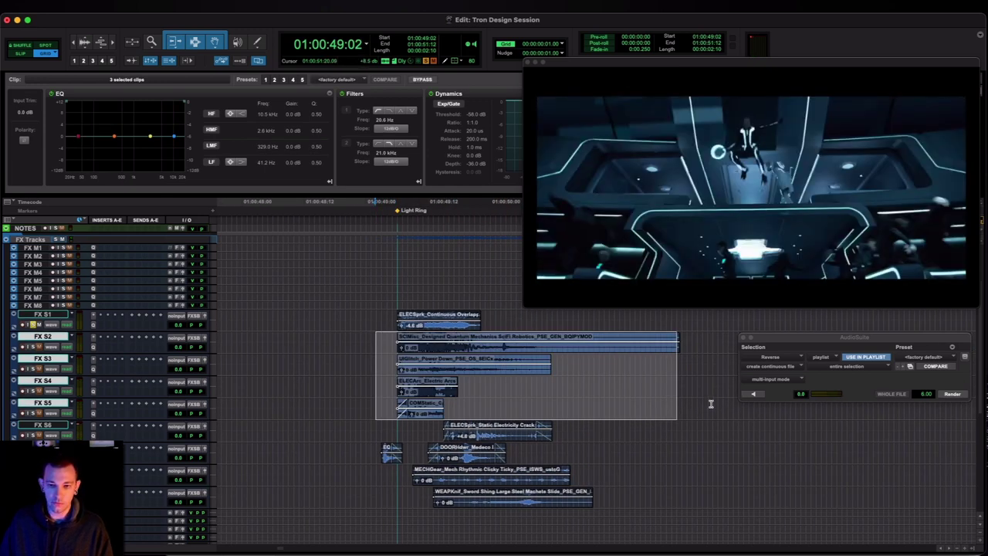
left_click(699, 400, "shift")
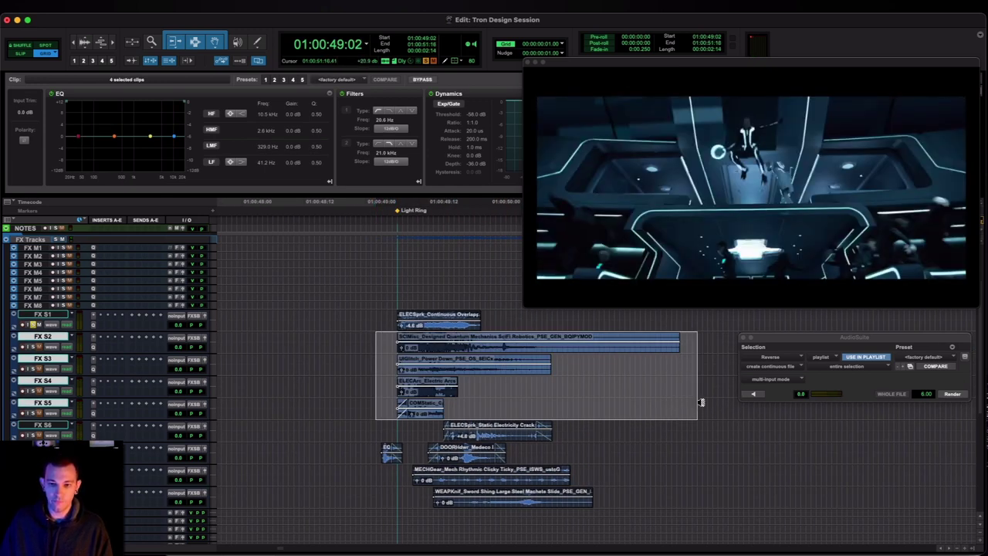
Play back the rebalanced layers from 01:00:49:01
left_click(383, 313)
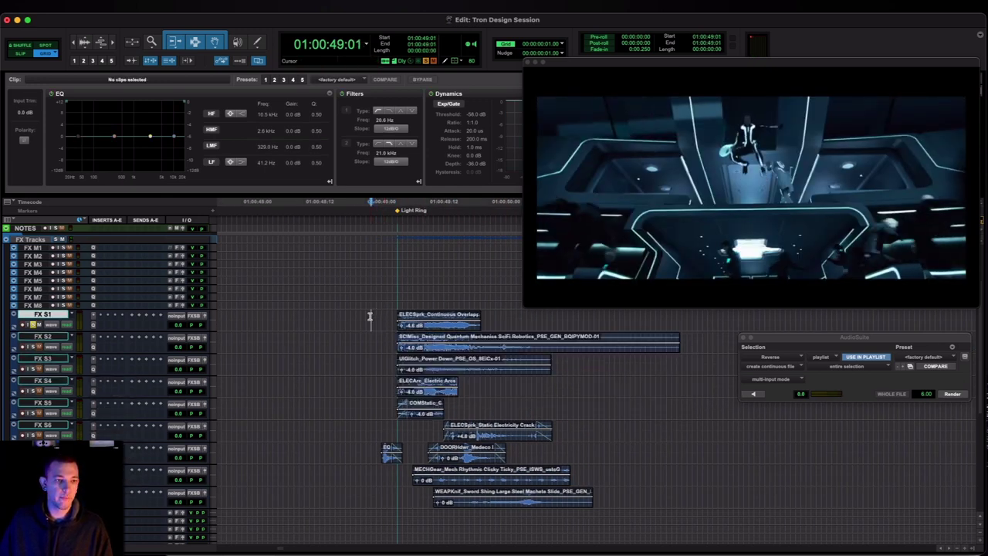
key("space")
key("t")
key("space")
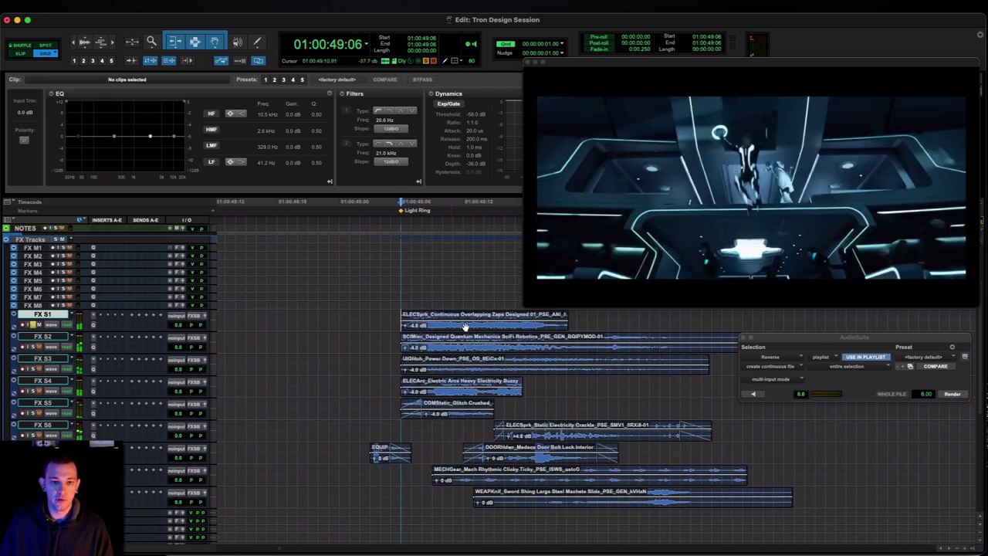
Trim the end of the zaps clip on FX S1 to 01:00:49:21 and add a fade-out
left_click(467, 330)
left_click(514, 319)
key("g")
left_click(557, 317)
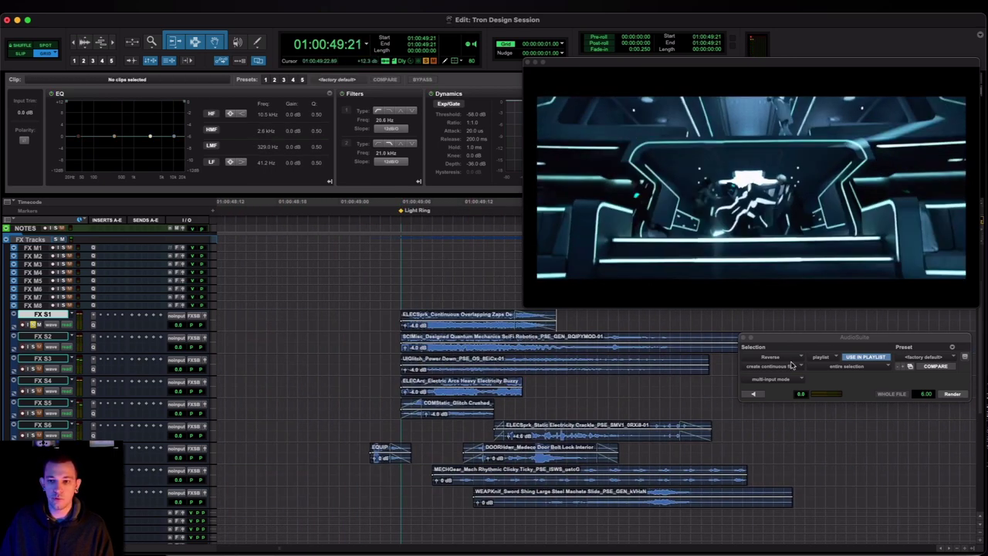
Hide the video window and move the Reverse AudioSuite window clear of the clips
key("super+9")
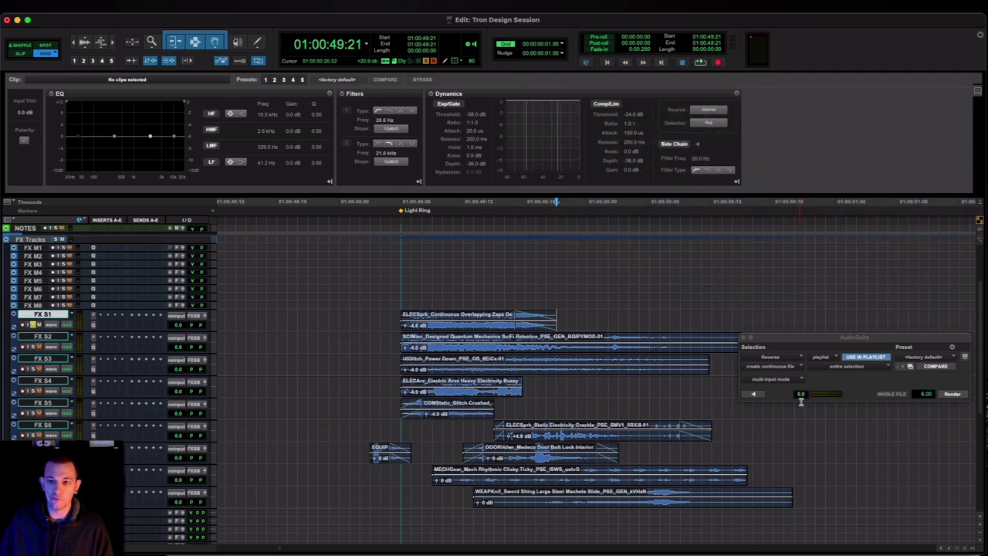
left_click_drag(840, 333, 841, 97)
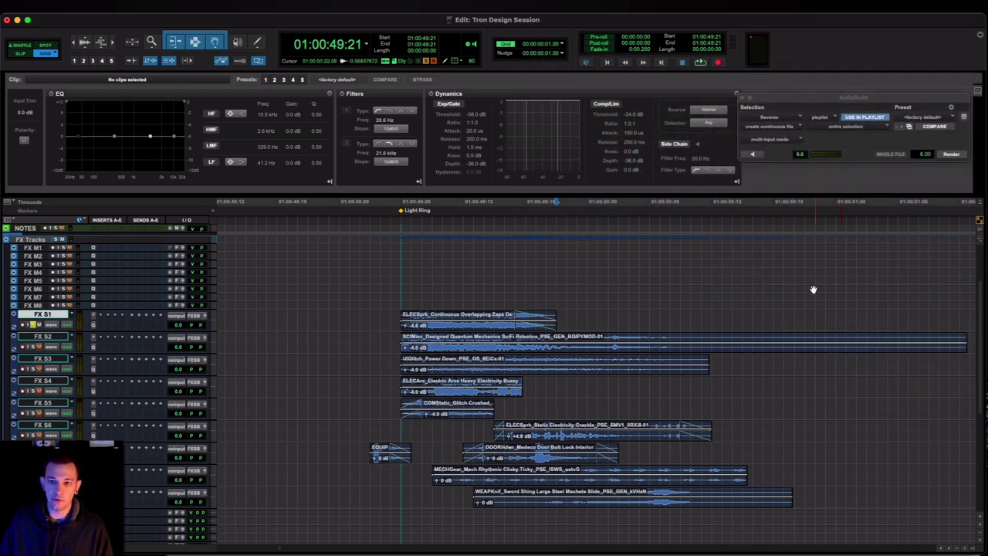
left_click(797, 281)
left_click(797, 315)
Open the Pitch 'n Time Pro AudioSuite plug-in and move its window away from the start of the clips
key("super+shift+p")
type("pitch")
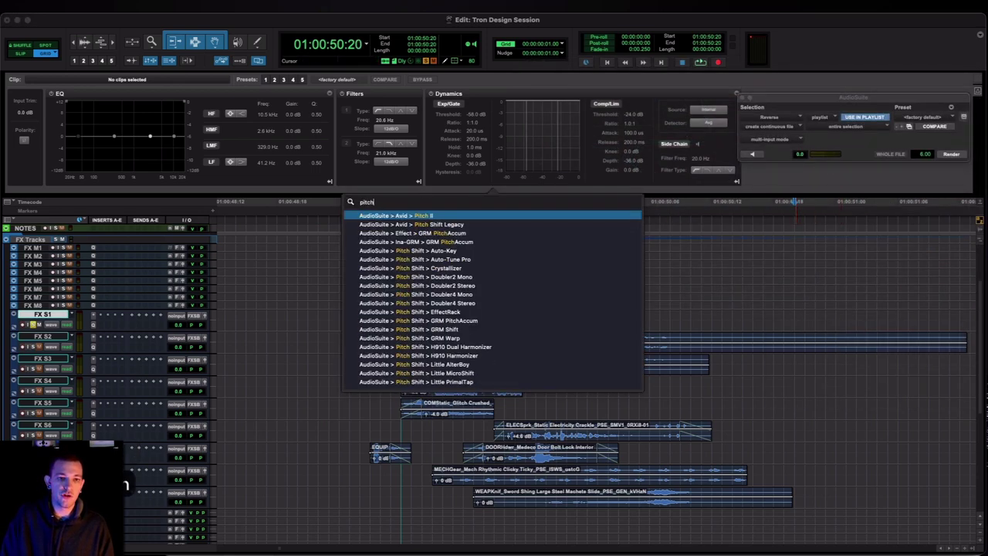
type(" n time")
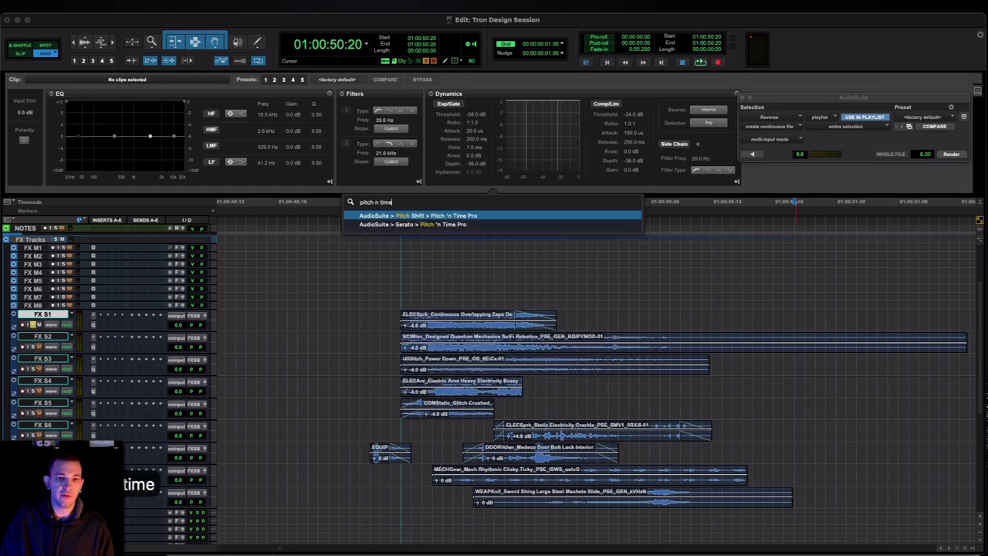
key("Return")
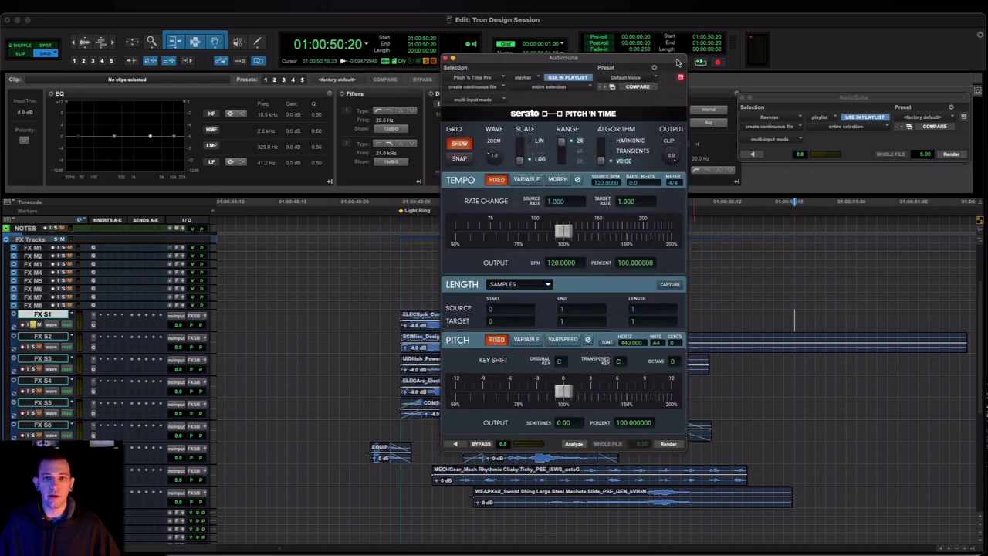
left_click_drag(657, 61, 930, 98)
left_click(941, 168)
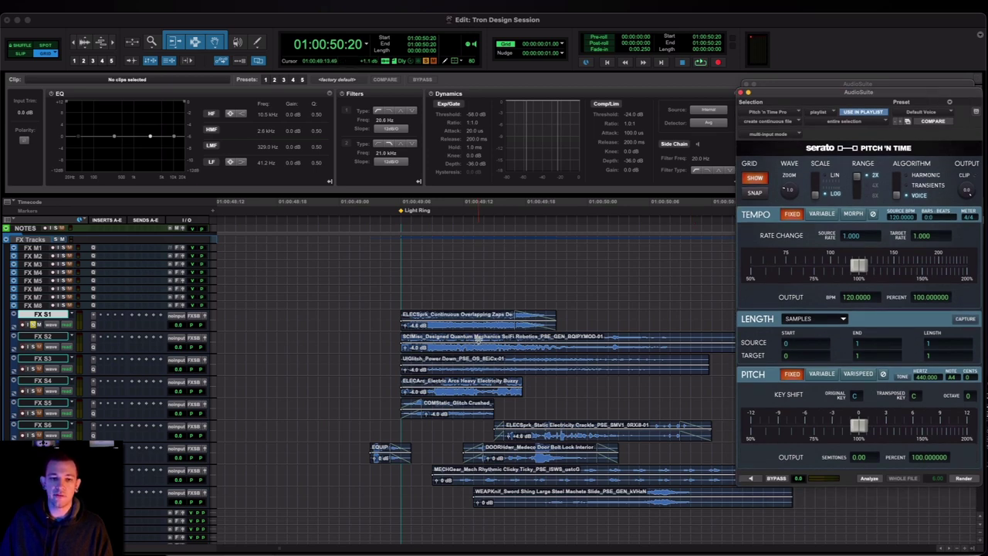
Trim the end of the Quantum Mechanics robotics clip on FX S2 to about 01:00:50:14 and fade it out from 01:00:50:08
scroll(478, 339, "right", 3)
key("r")
scroll(484, 340, "right", 1)
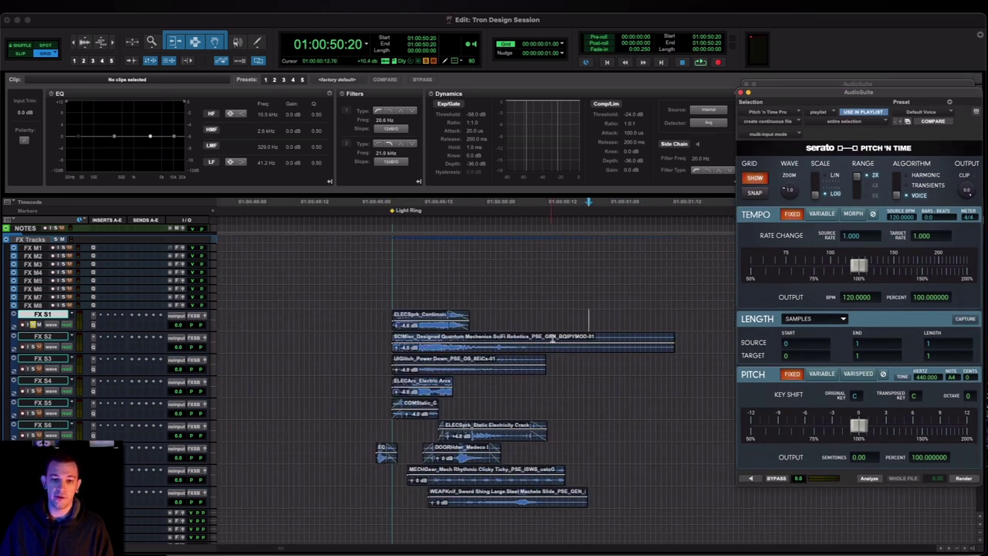
left_click(557, 338)
key("s")
left_click(528, 335)
key("g")
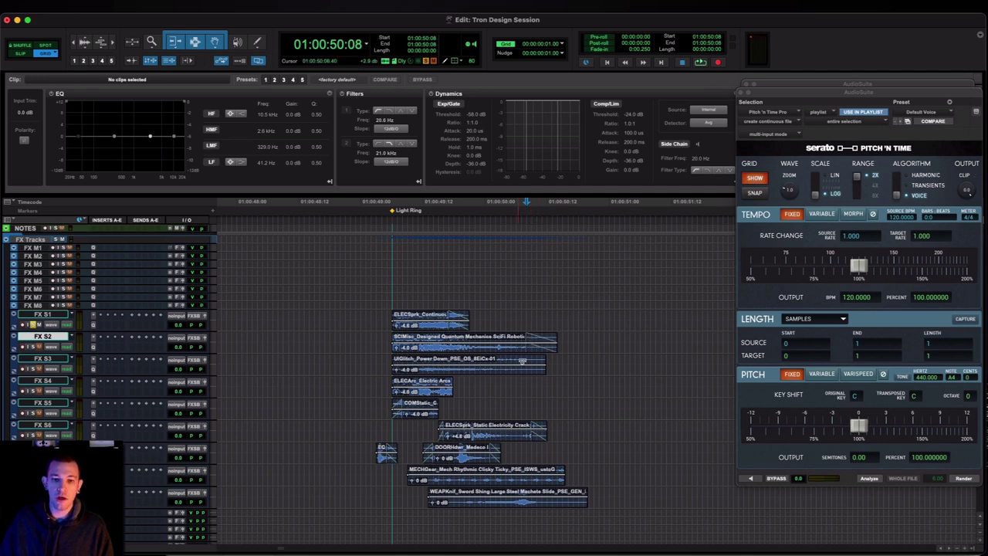
Add fade-ins ending at 01:00:49:08 to the clips on FX S3, FX S2 and FX S1
left_click(503, 361)
left_click(403, 360)
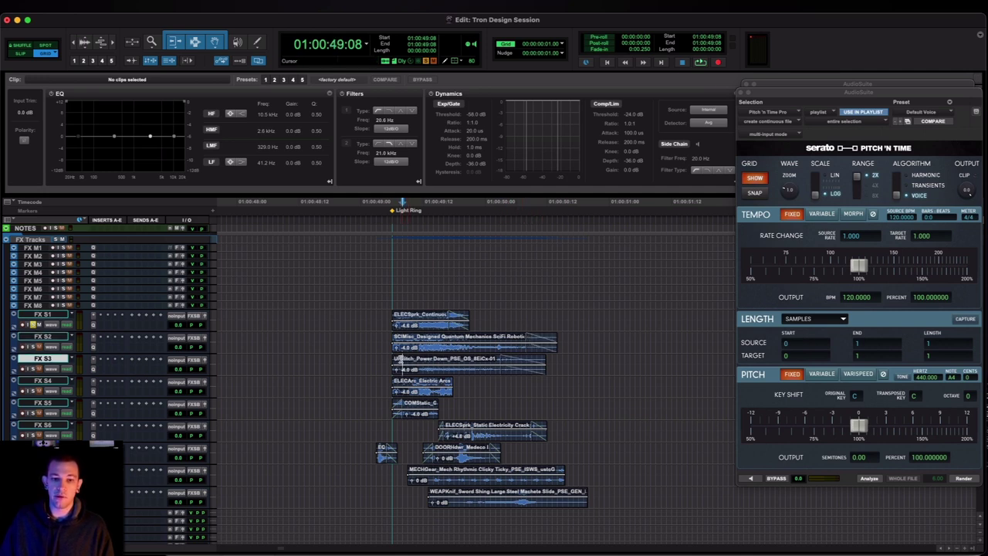
key("d")
left_click_drag(394, 335, 403, 336)
left_click(404, 307)
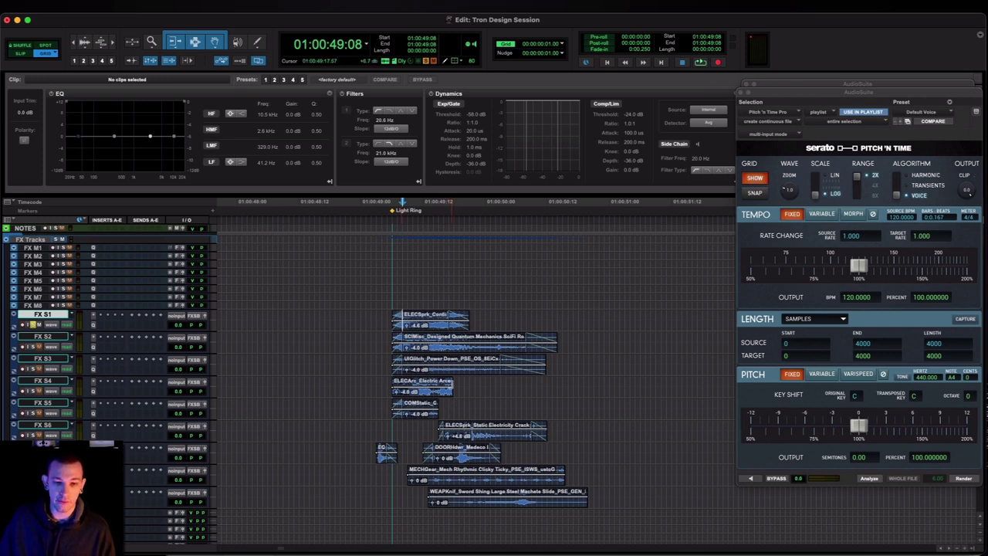
Fade out the electric arcs clip on FX S4 from 01:00:49:17 and fade it in from 01:00:49:06 to 01:00:49:07
left_click(448, 382)
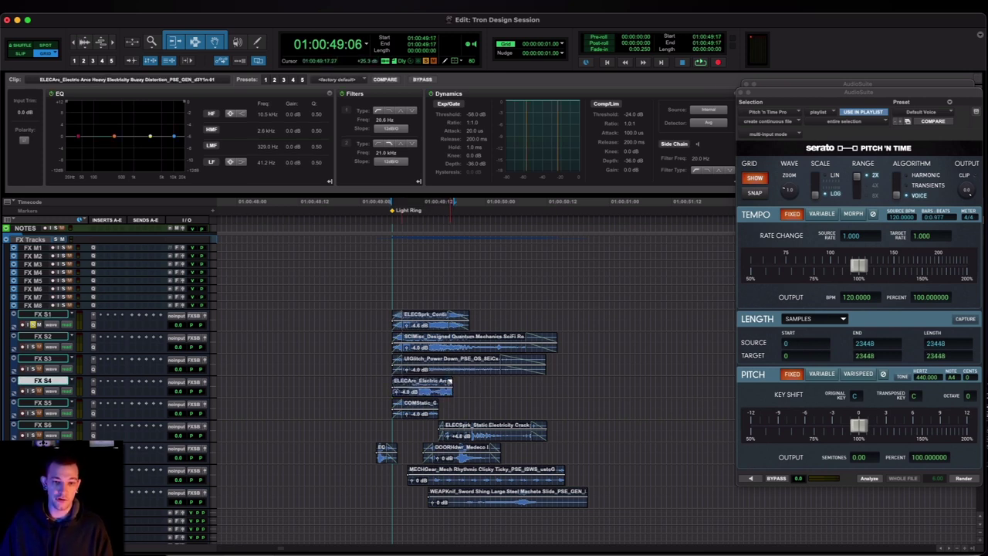
left_click(396, 382)
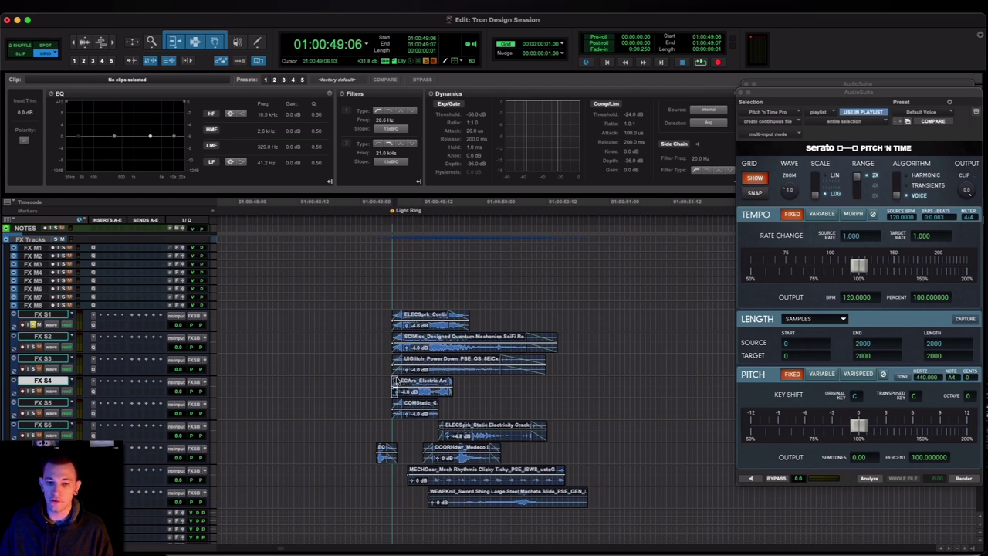
left_click_drag(393, 380, 399, 377)
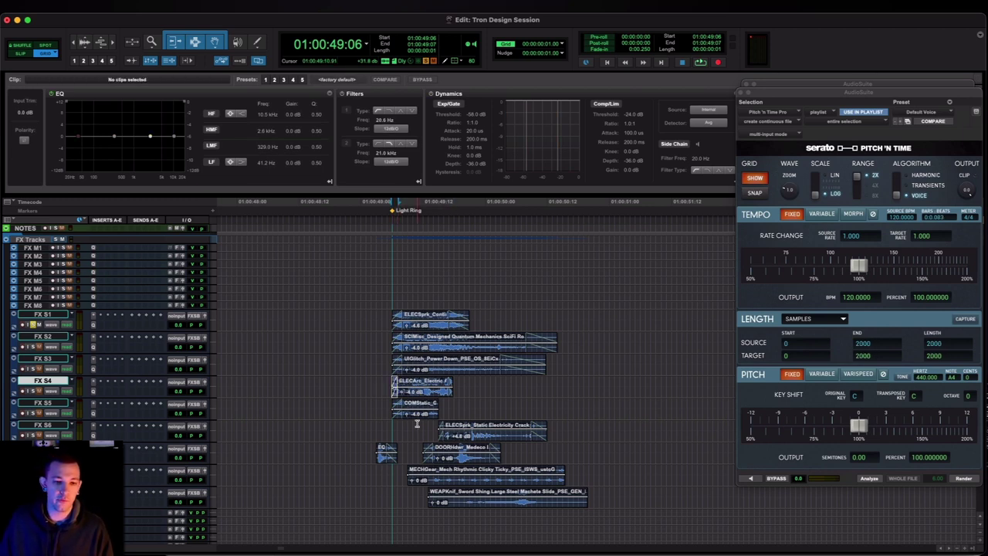
Fade out the glitch static clip on FX S5 from 01:00:49:14 and fade it in from 01:00:49:06 to 01:00:49:08
left_click(435, 403)
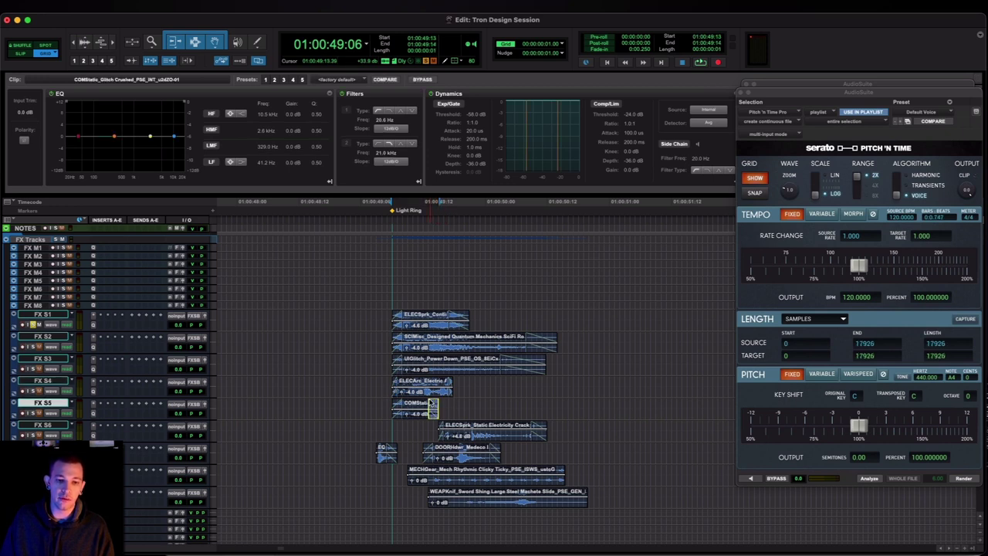
left_click(435, 404)
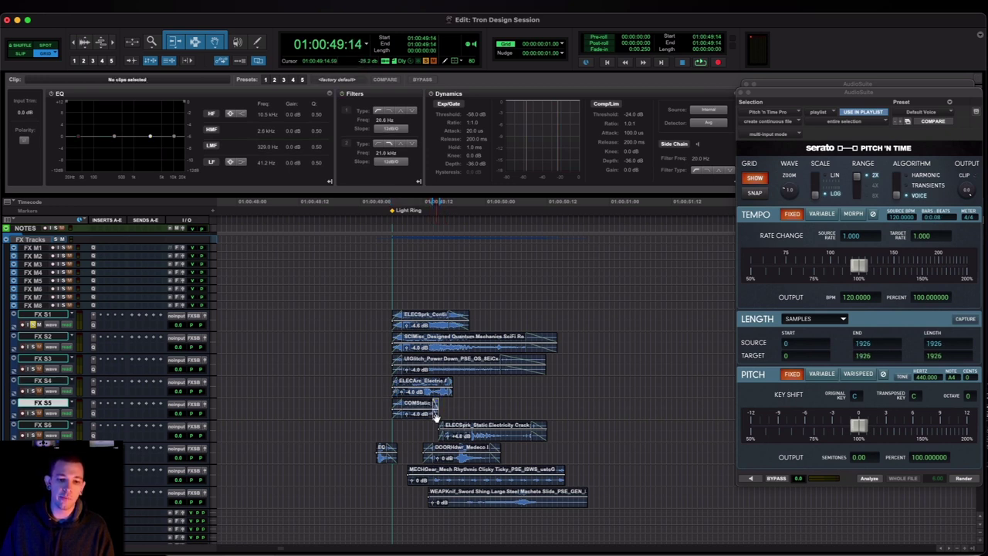
left_click(394, 417)
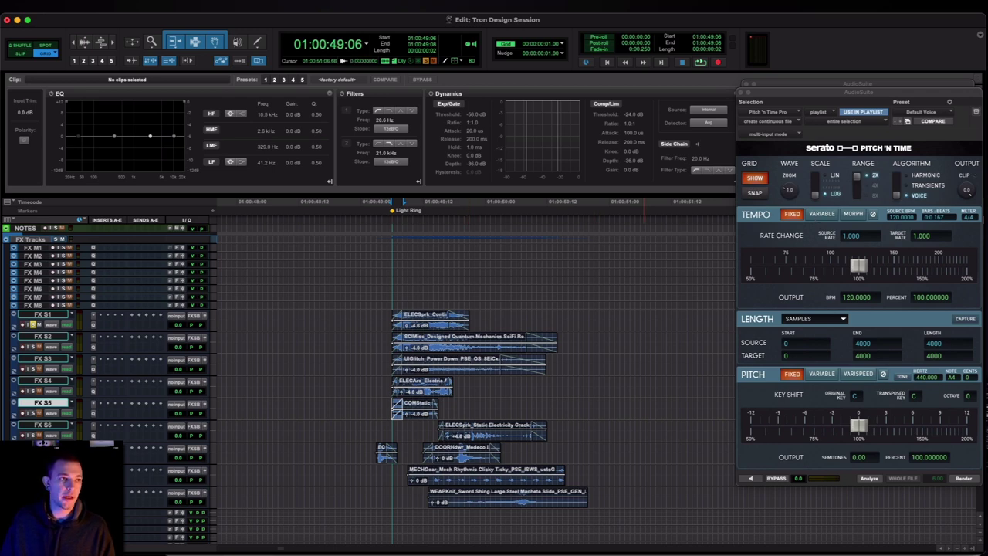
Select the zaps clip on FX S1, set the Pitch 'n Time pitch mode to Variable and preview the sound
scroll(457, 244, "down", 3)
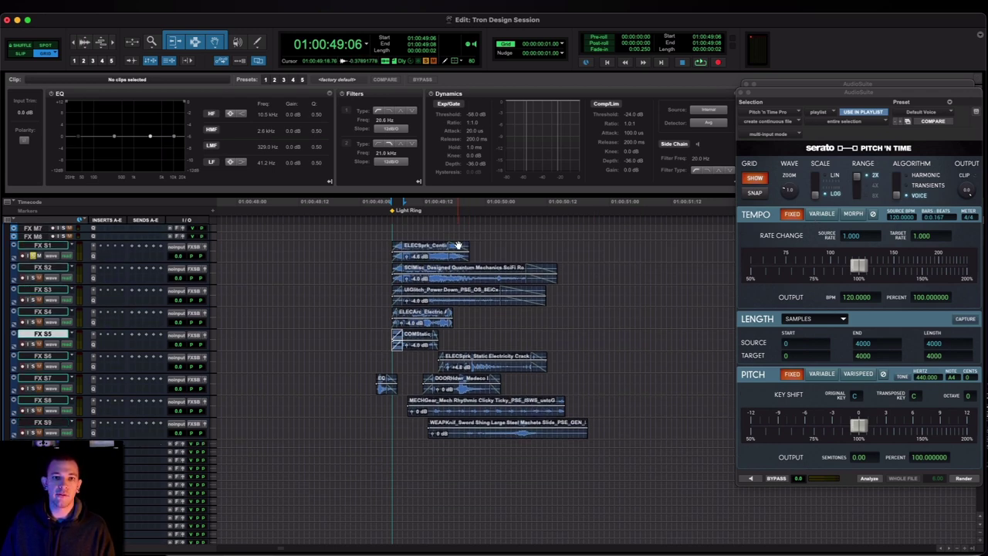
left_click(459, 338)
key("t")
scroll(459, 337, "right", 4)
scroll(459, 336, "up", 3)
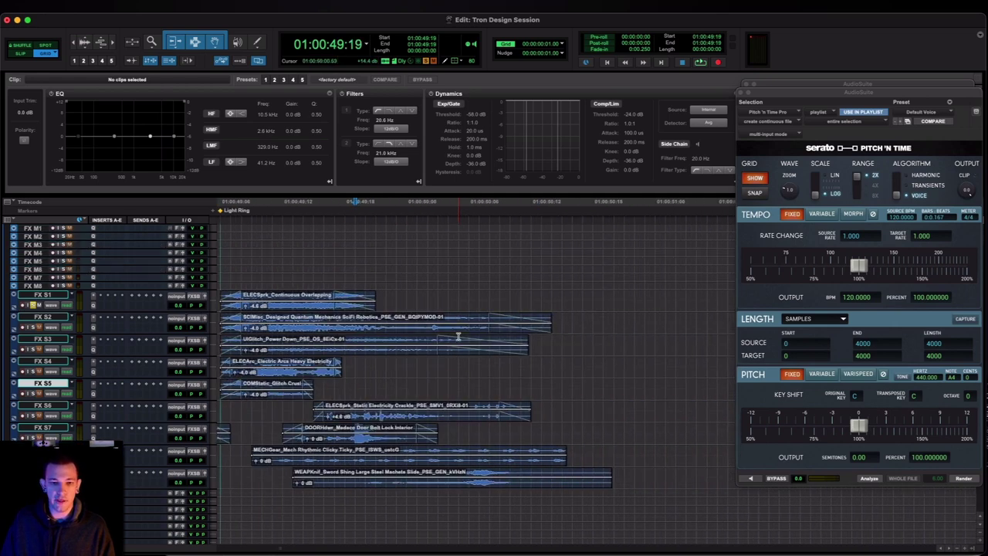
scroll(458, 337, "left", 2)
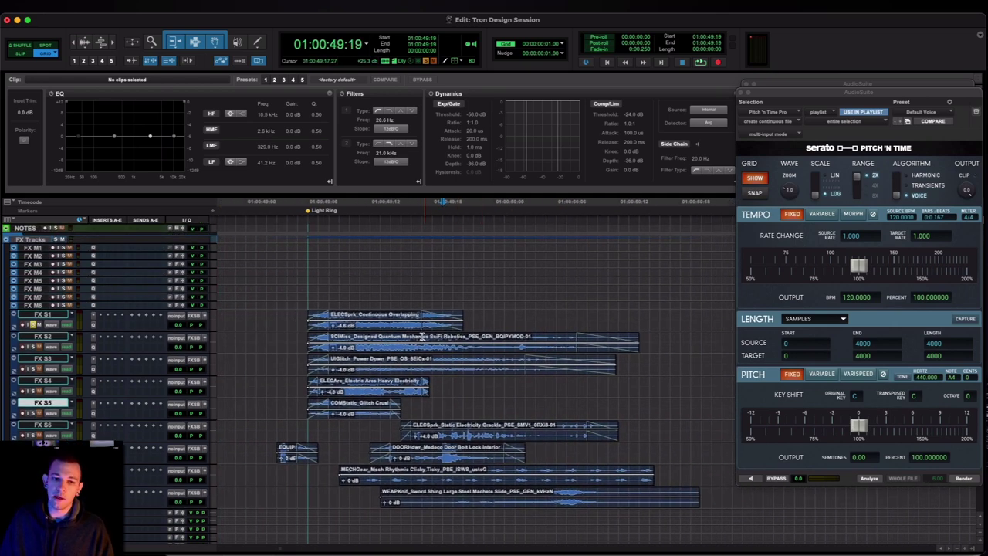
left_click(289, 315)
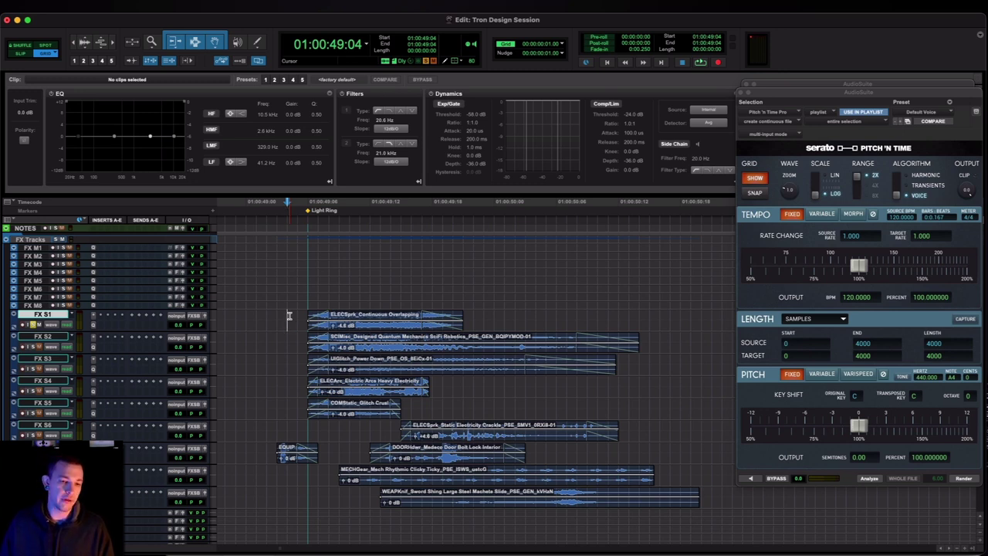
left_click(389, 328)
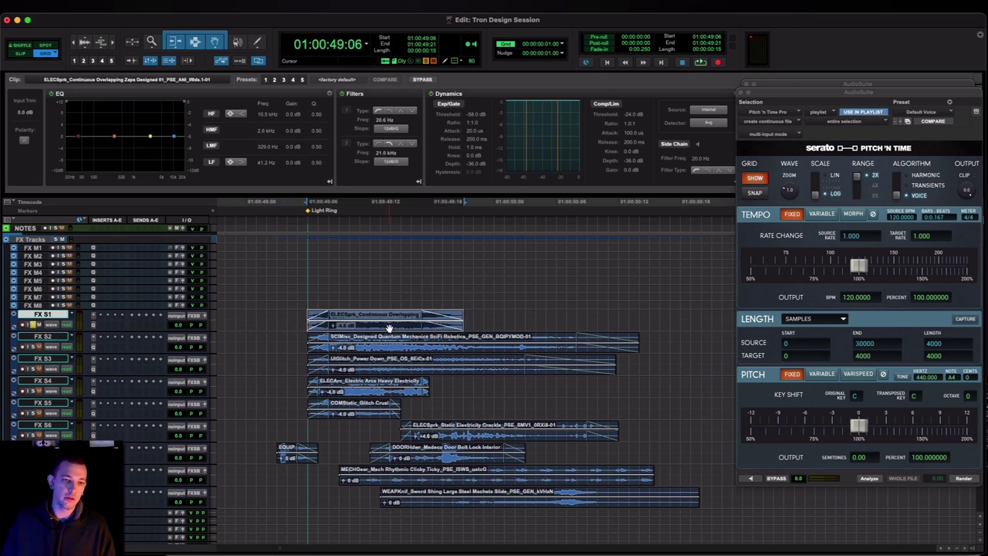
left_click(821, 374)
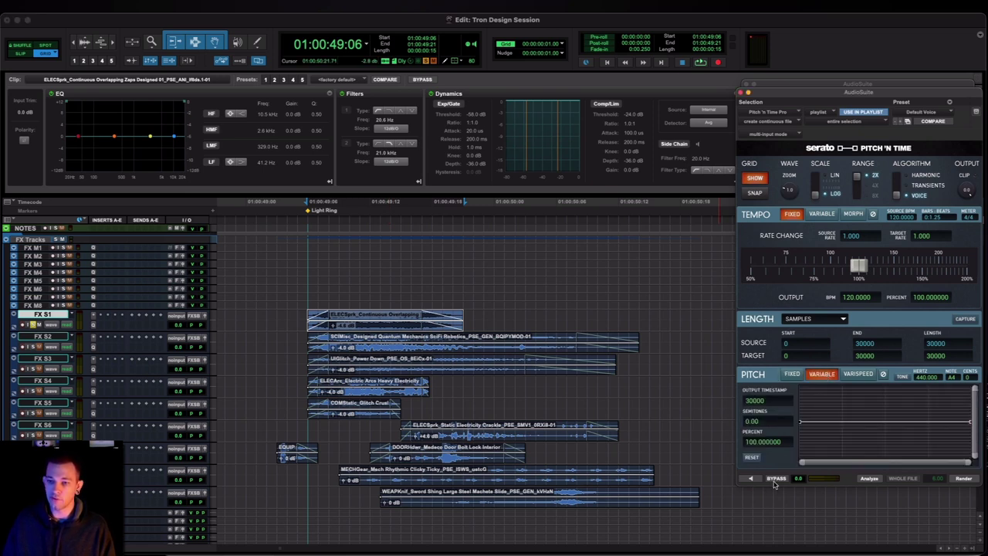
key("space")
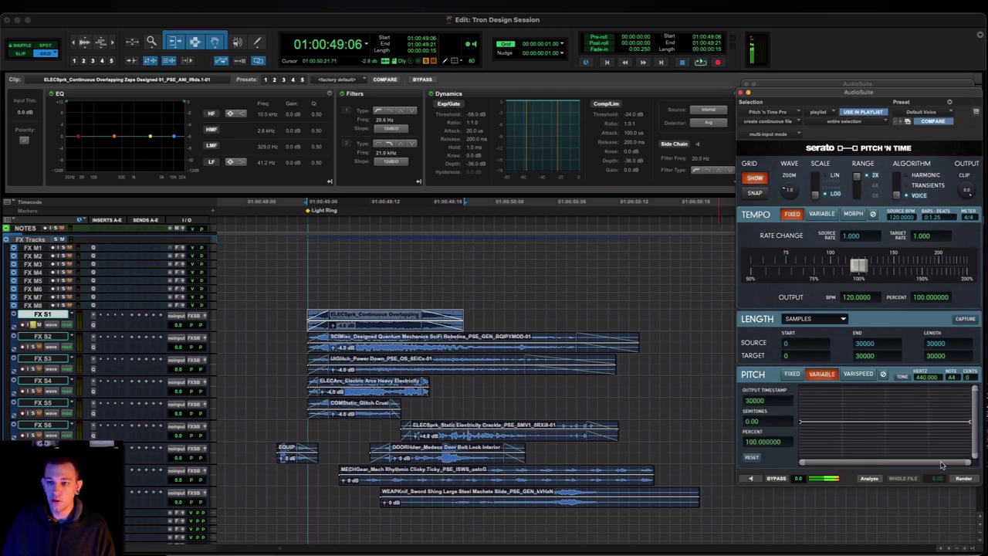
Try a rising pitch curve on the zaps clip from -9.97 to 8.96 semitones and preview it
left_click_drag(968, 425, 971, 394)
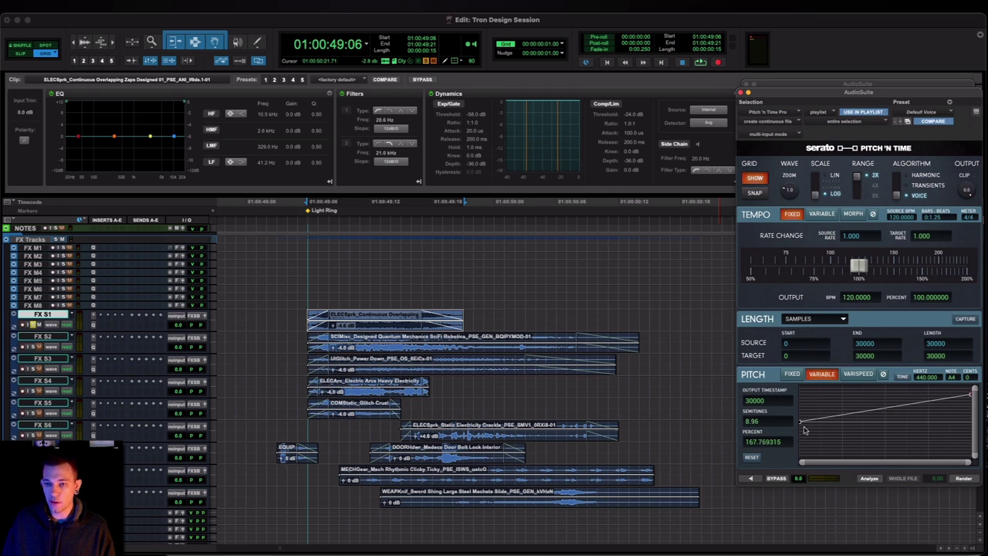
left_click_drag(800, 426, 796, 454)
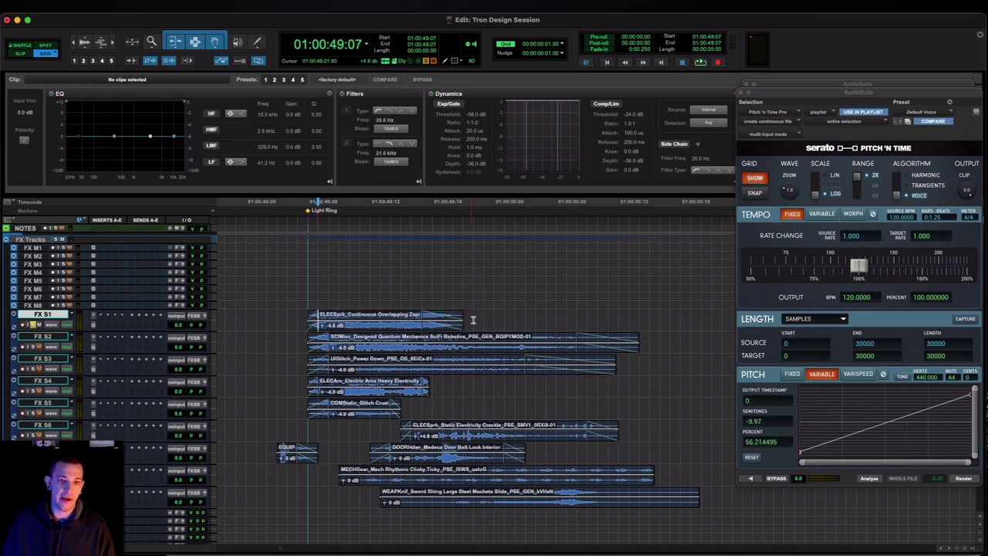
left_click(751, 479)
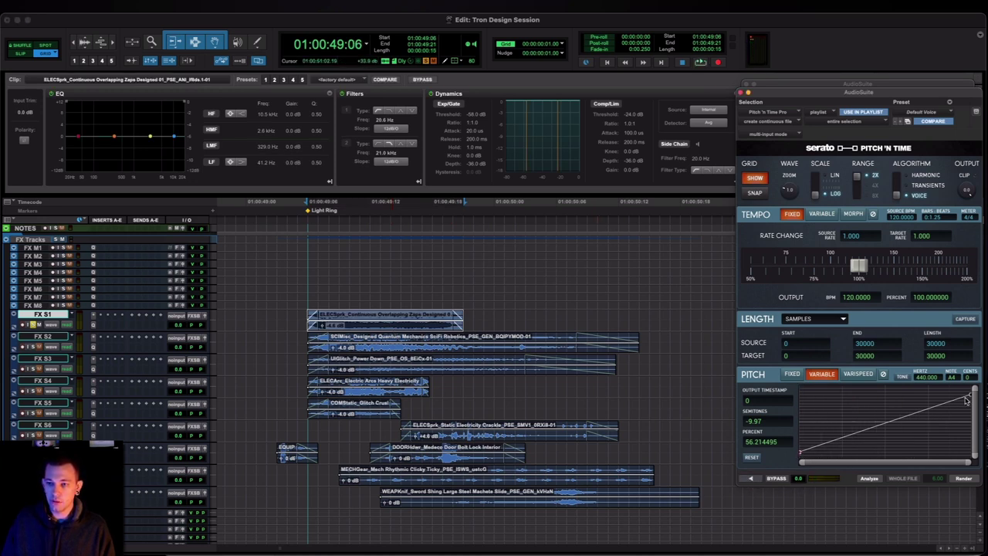
Lower the pitch curve to start at -12.00 semitones and end at the original pitch, and preview the zaps clip
left_click_drag(966, 399, 977, 423)
left_click_drag(807, 453, 754, 501)
left_click_drag(800, 455, 791, 475)
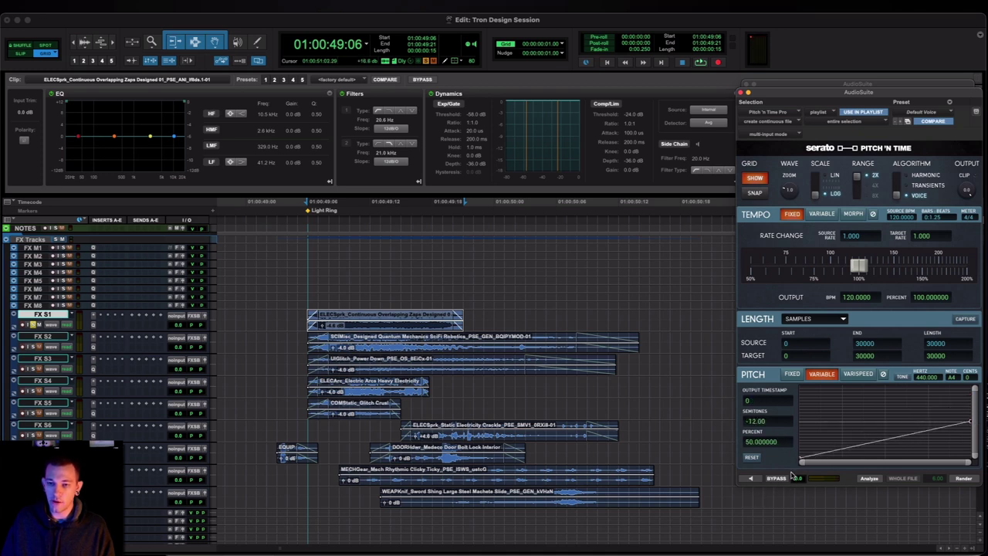
left_click(748, 480)
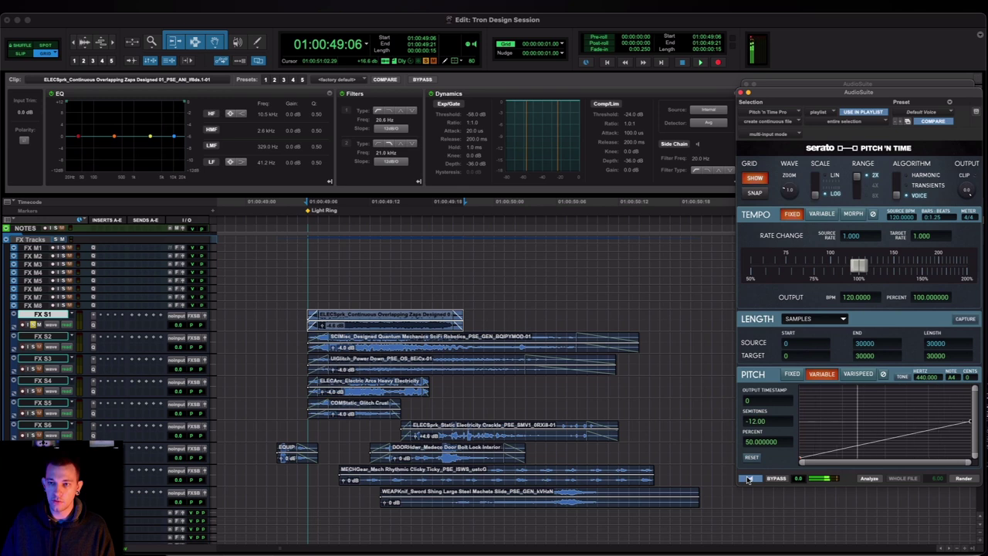
Set the Pitch 'n Time algorithm to Harmonic and preview the zaps clip again
left_click_drag(896, 197, 897, 176)
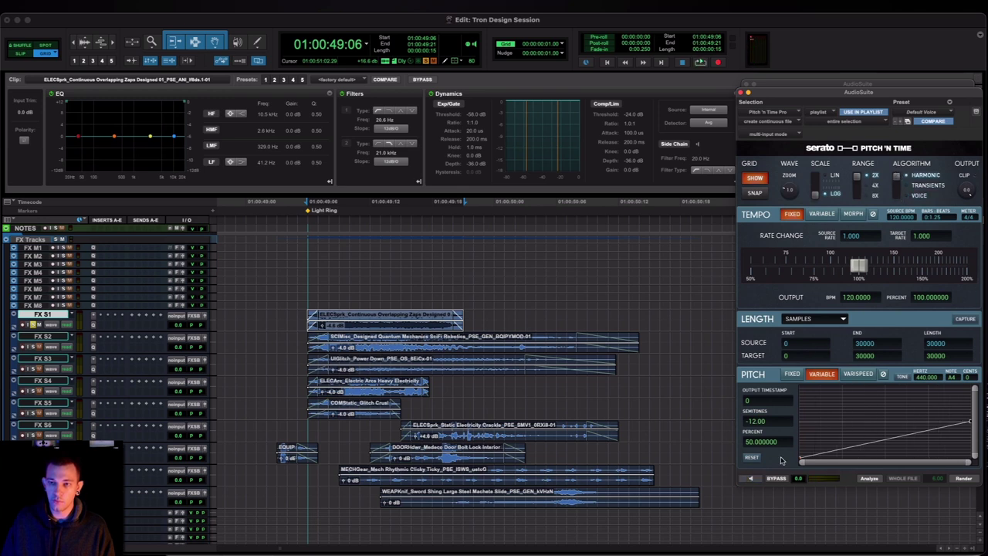
left_click(748, 479)
key("Return")
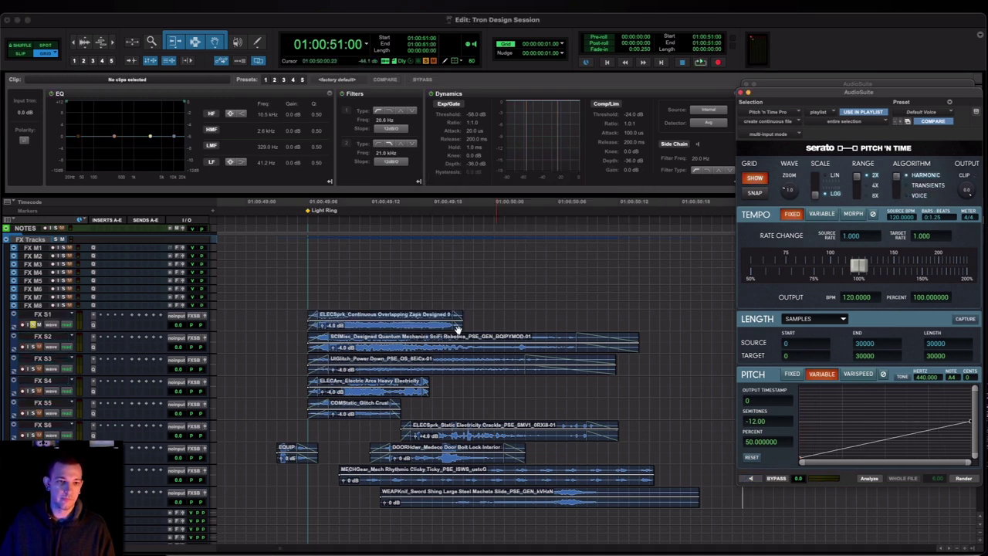
Reselect the zaps clip, raise the start of its pitch curve to -9.13 semitones, and preview and render it
left_click(393, 329)
left_click(750, 478)
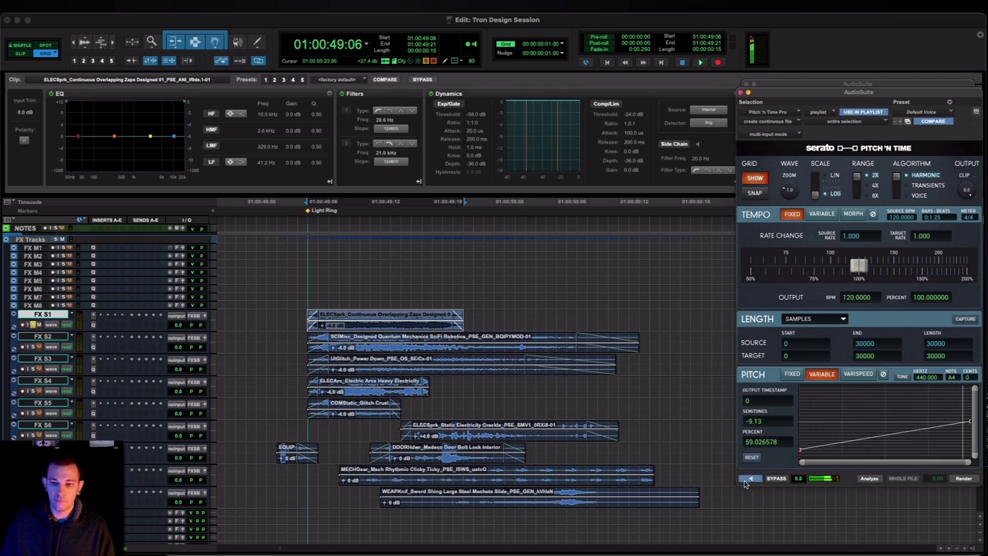
left_click(749, 479)
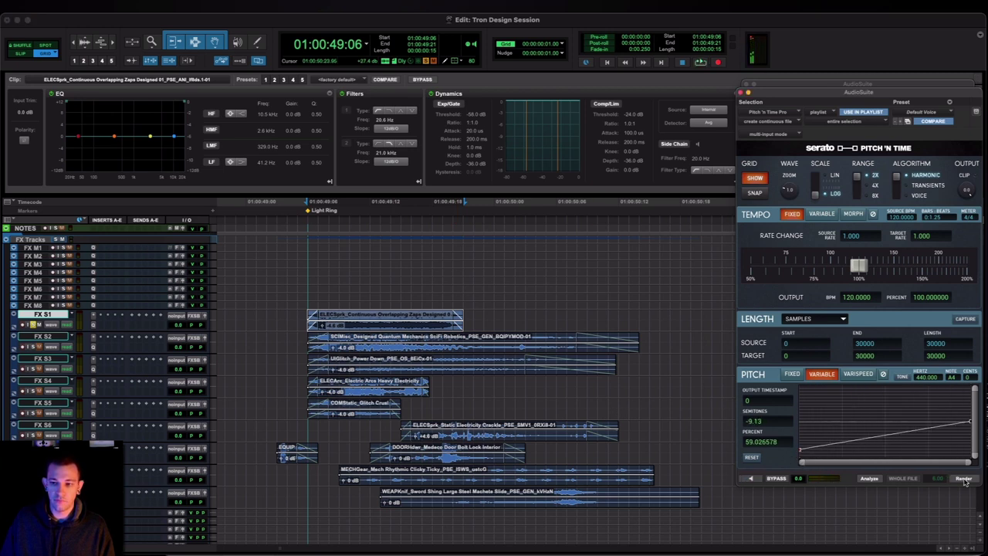
left_click(964, 479)
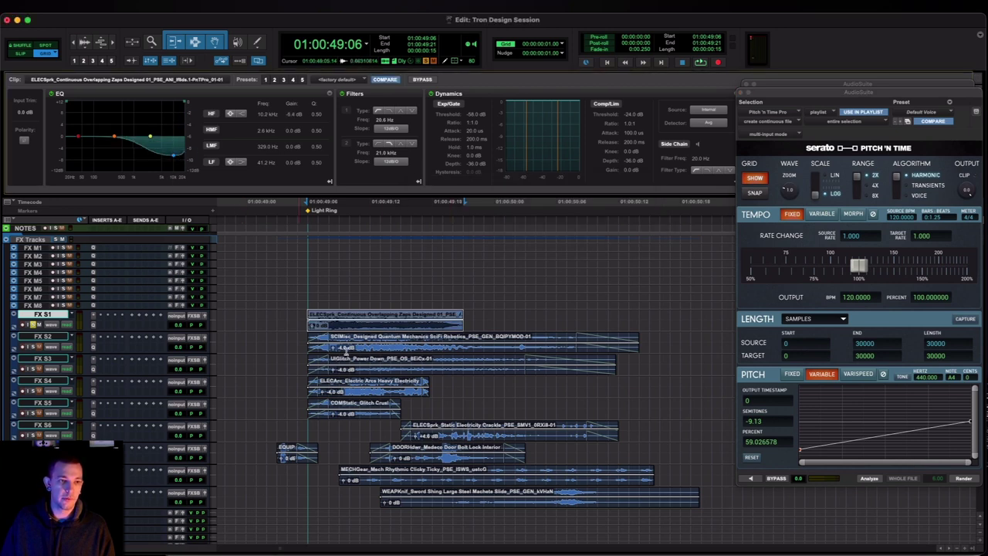
Play the rendered zaps clip, set the pitch mode to Fixed, and reset the key shift to 0.00 semitones after previewing -12.00
key("space")
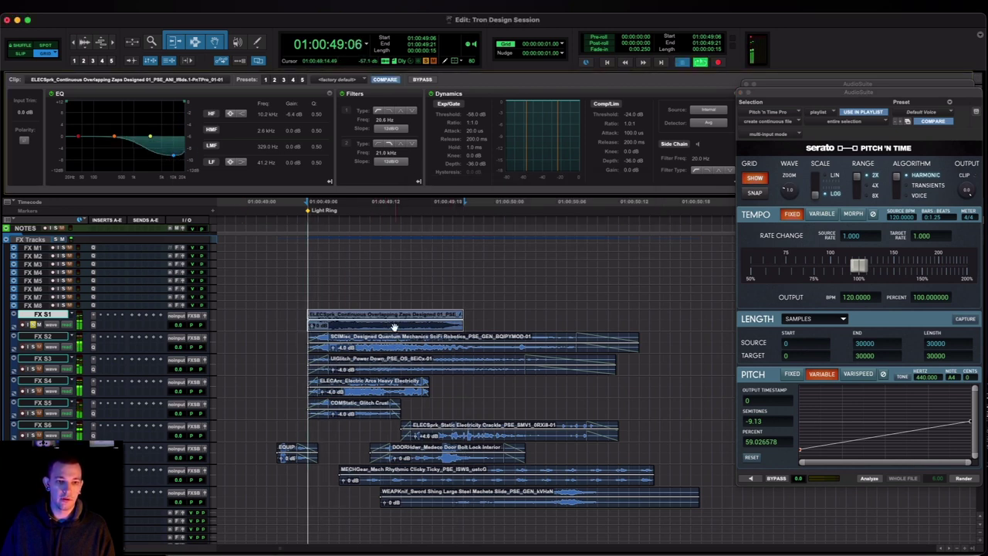
key("space")
left_click(791, 374)
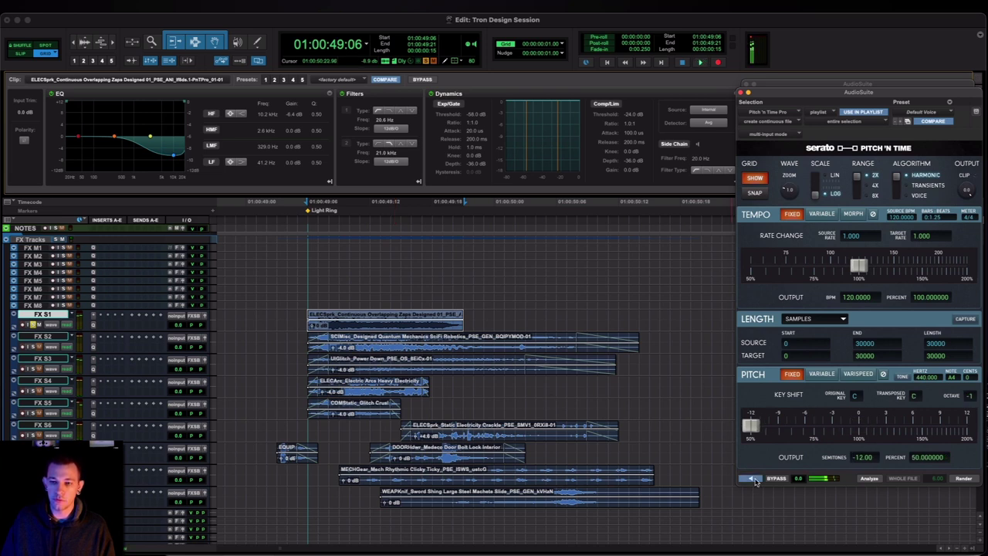
left_click(759, 428, "alt")
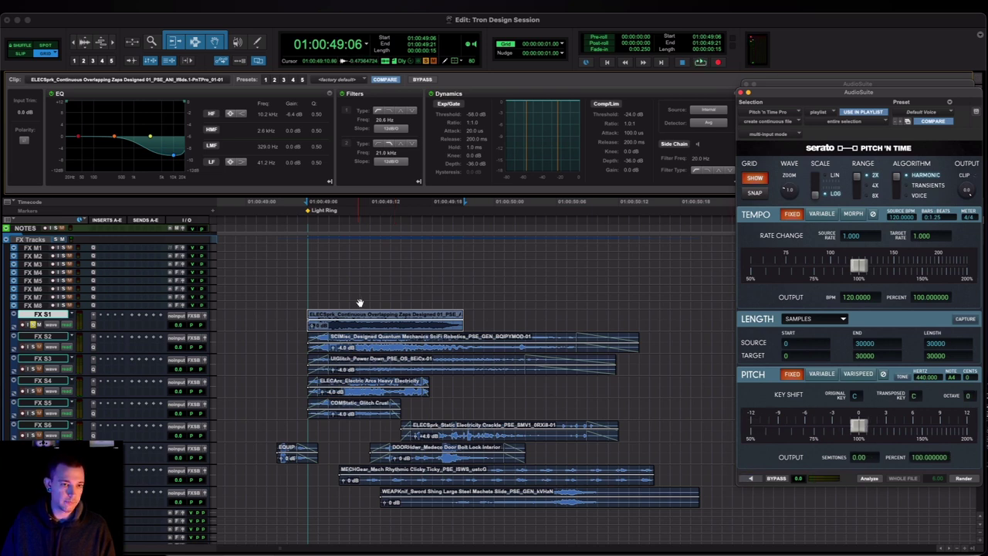
Select the Quantum Mechanics robotics clip on FX S2 and listen to it
left_click(364, 351)
key("space")
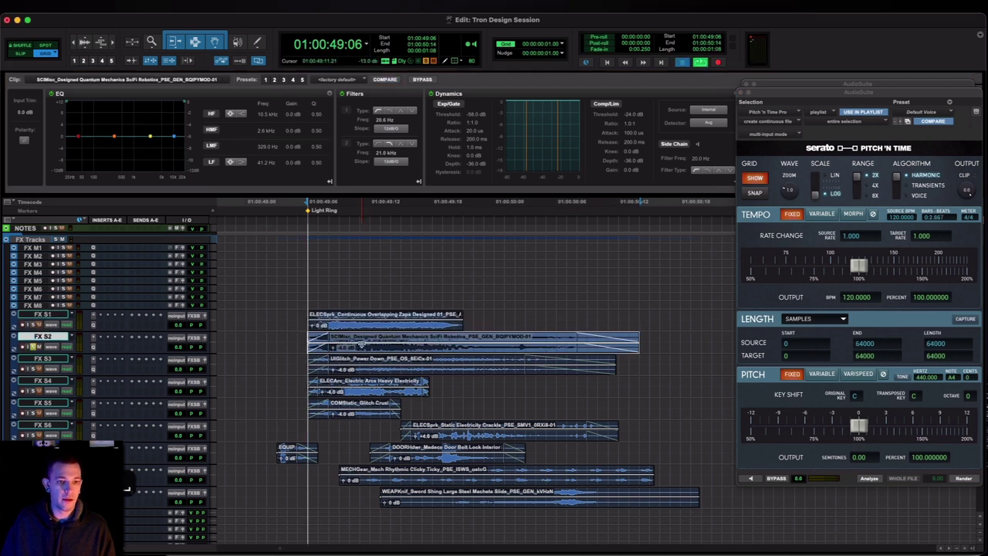
key("space")
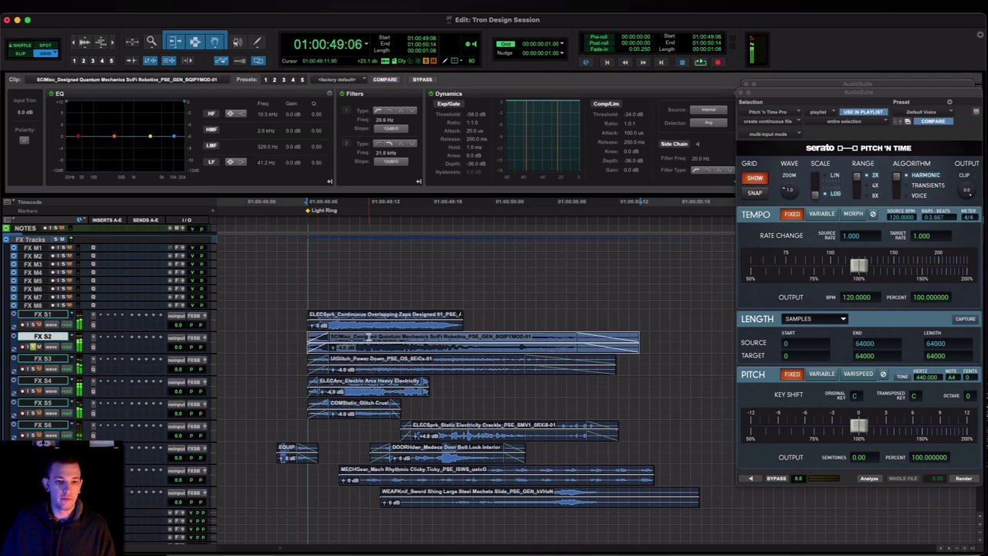
key("space")
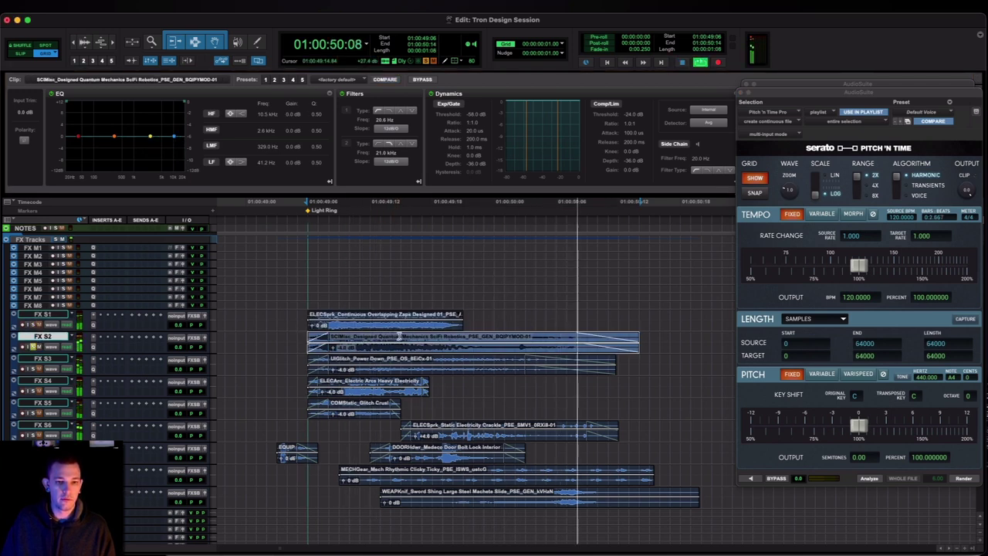
Copy the part of the Quantum Mechanics clip from 01:00:49:16 to 01:00:49:18 and paste it at 01:00:49:03 on FX S2
left_click(420, 335)
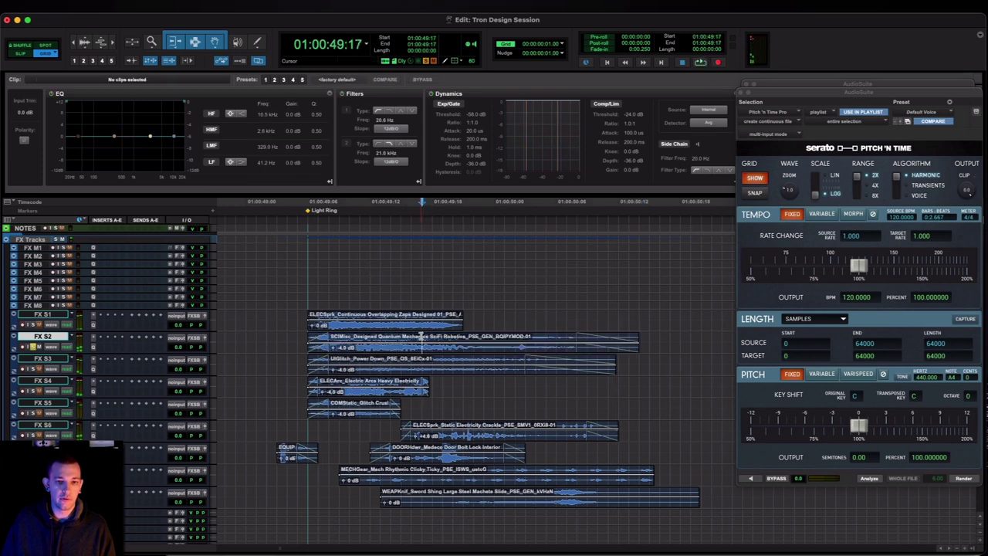
left_click_drag(421, 335, 442, 337)
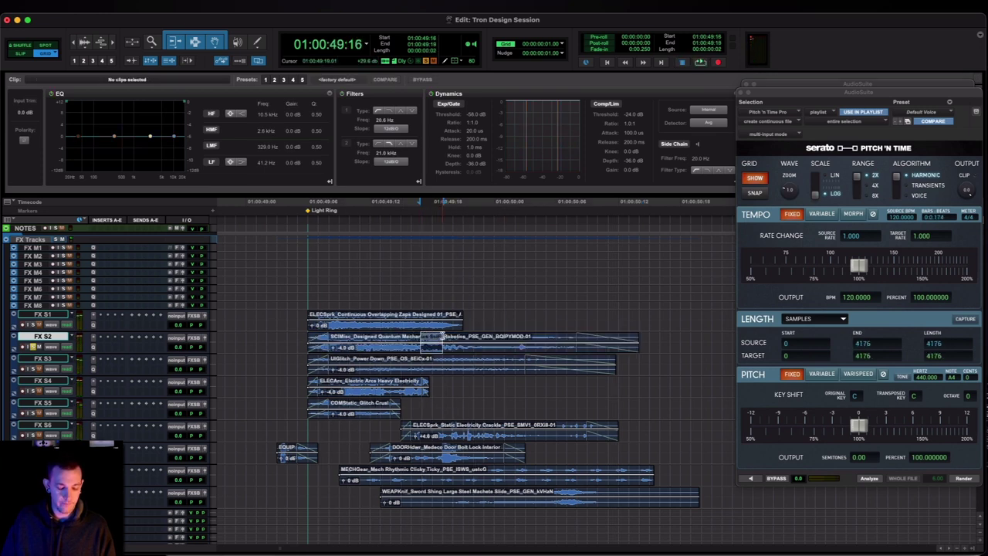
left_click(275, 338)
key("super+v")
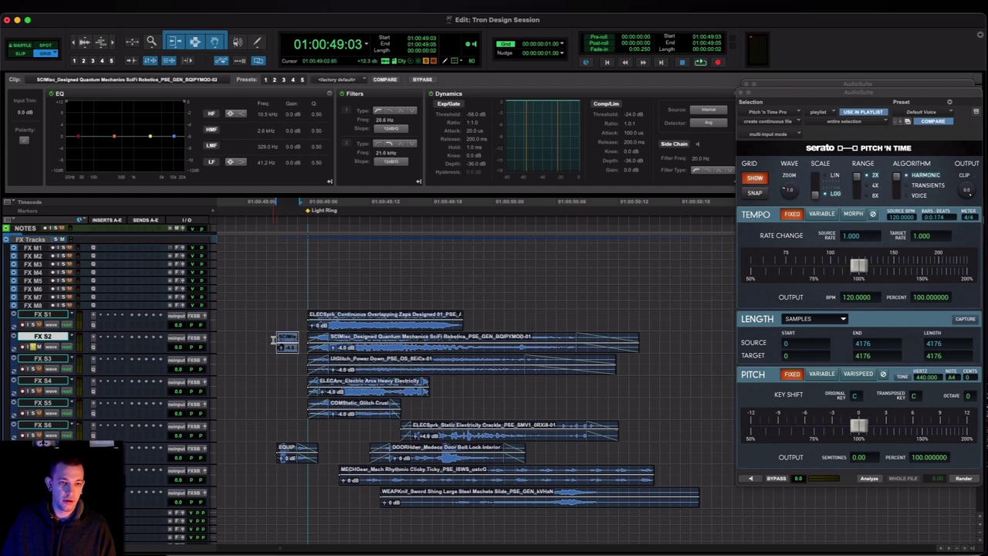
Add a short fade-in to the start of the pasted Quantum Mechanics piece at 01:00:49:03 on FX S2
key("t")
key("t")
key("t")
scroll(498, 353, "right", 3)
left_click_drag(422, 353, 374, 349)
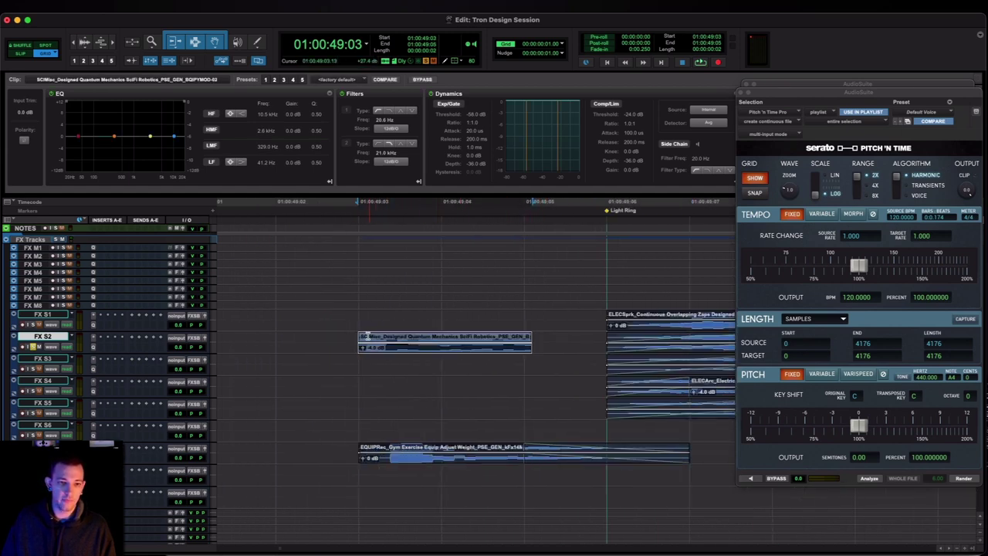
key("d")
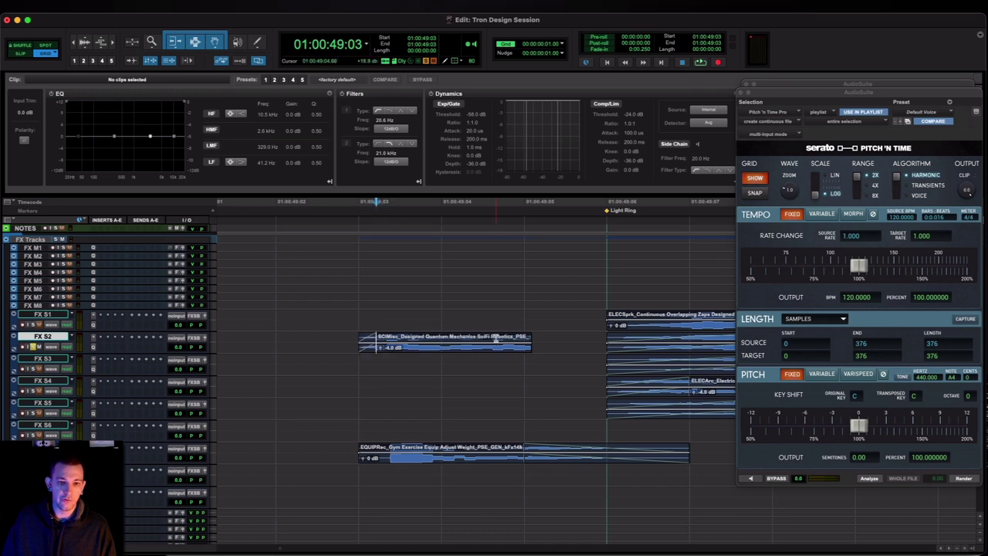
End the gym equipment clip at 01:00:49:06 and move it to FX S2, with the short Quantum Mechanics piece moved to FX S1 above it
key("r")
key("r")
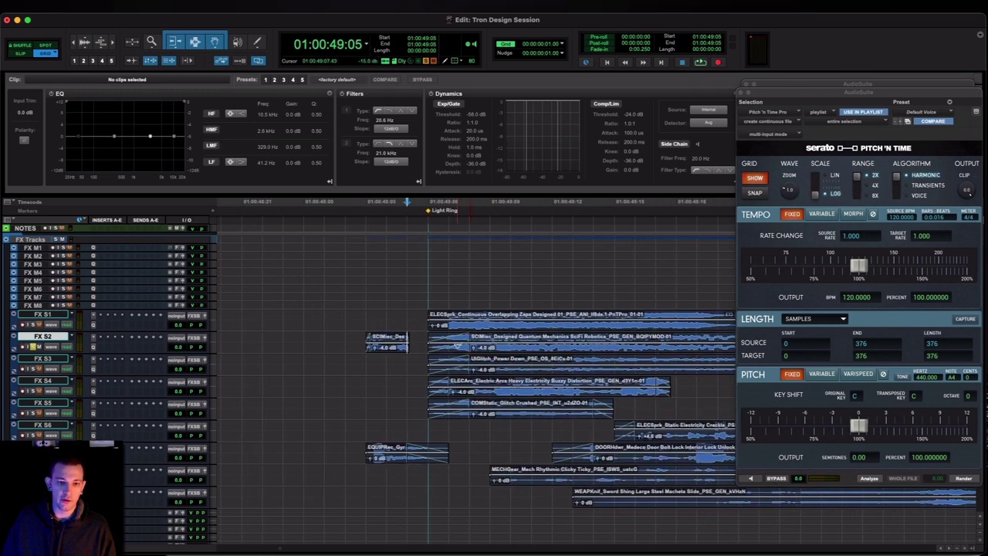
scroll(457, 346, "right", 2)
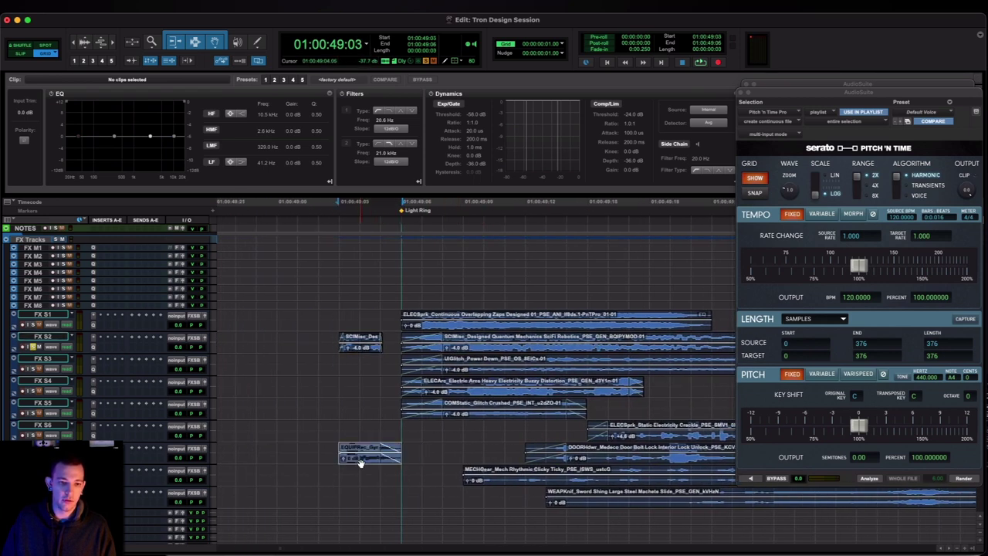
left_click_drag(357, 457, 354, 336)
left_click(356, 349, "shift")
scroll(349, 345, "right", 5)
Play the long Quantum Mechanics clip on FX S2, split it, move its rear part earlier to 01:00:49:13, and crossfade the join
left_click(326, 359)
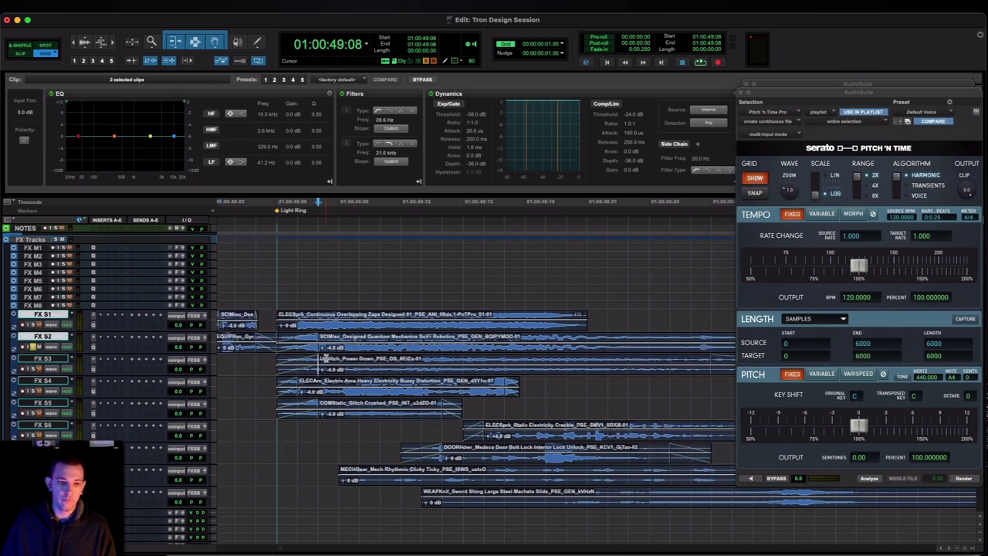
left_click(340, 350)
key("space")
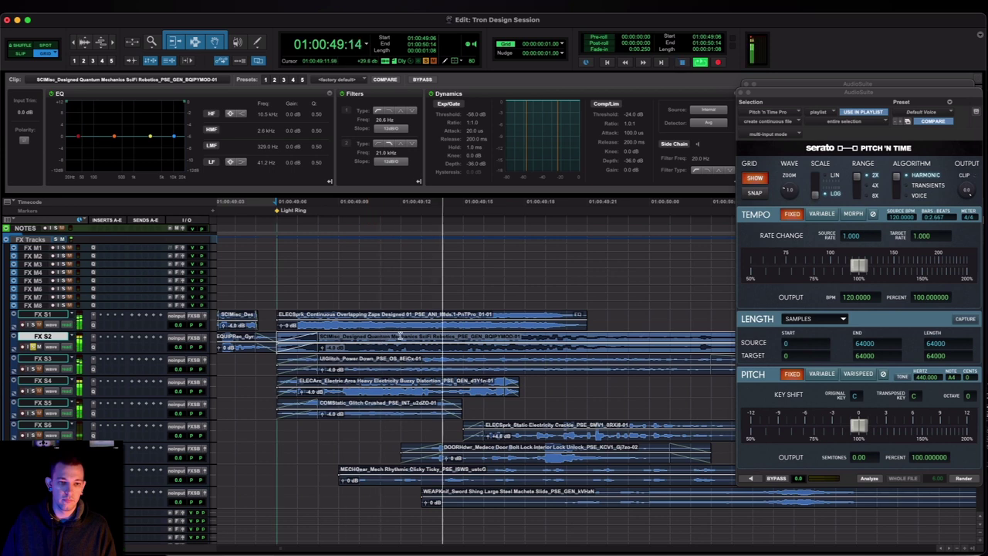
key("space")
key("space")
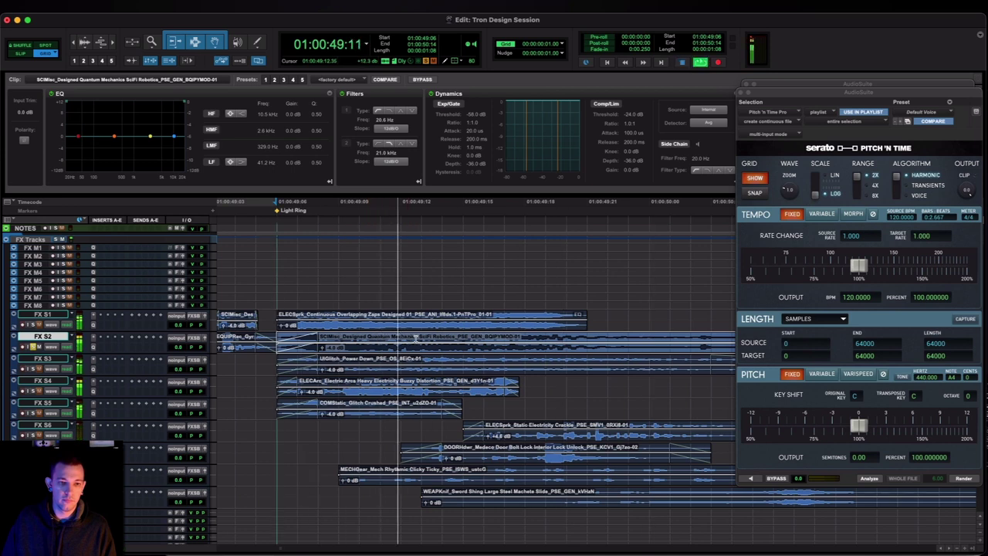
left_click(478, 336)
key("space")
key("b")
left_click_drag(519, 351, 441, 340)
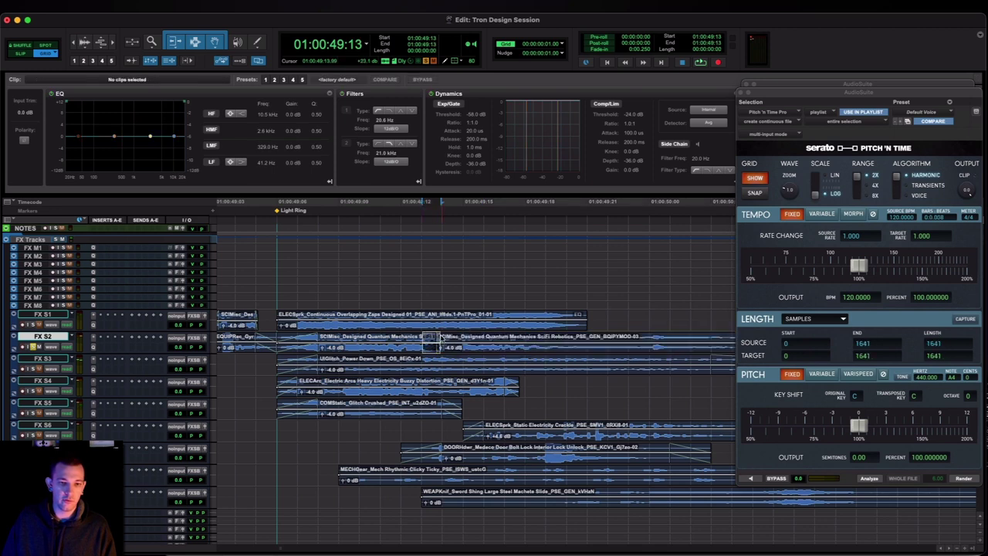
key("f")
left_click(265, 341)
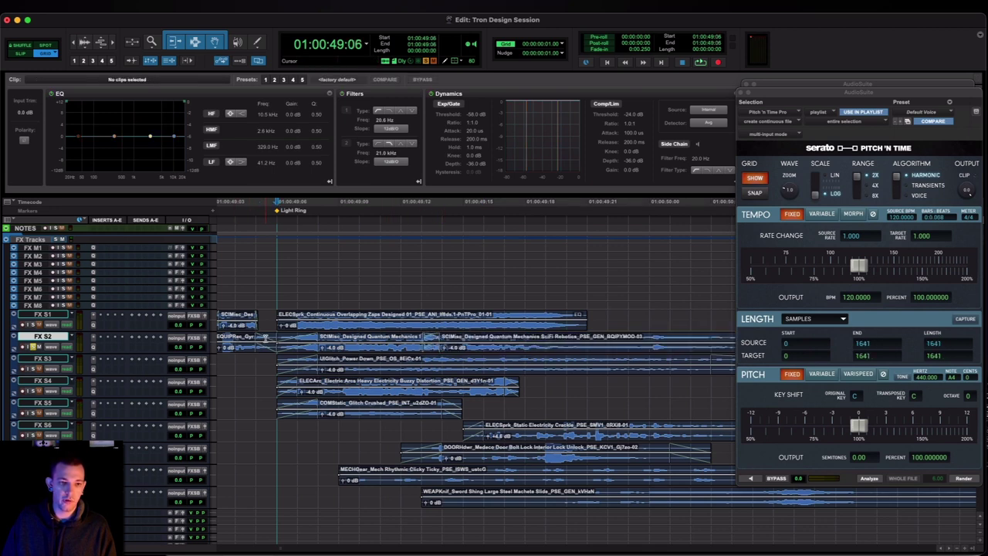
Play across the join, move the rear Quantum Mechanics part about one frame earlier, and play it again
key("space")
key("space")
left_click(464, 352)
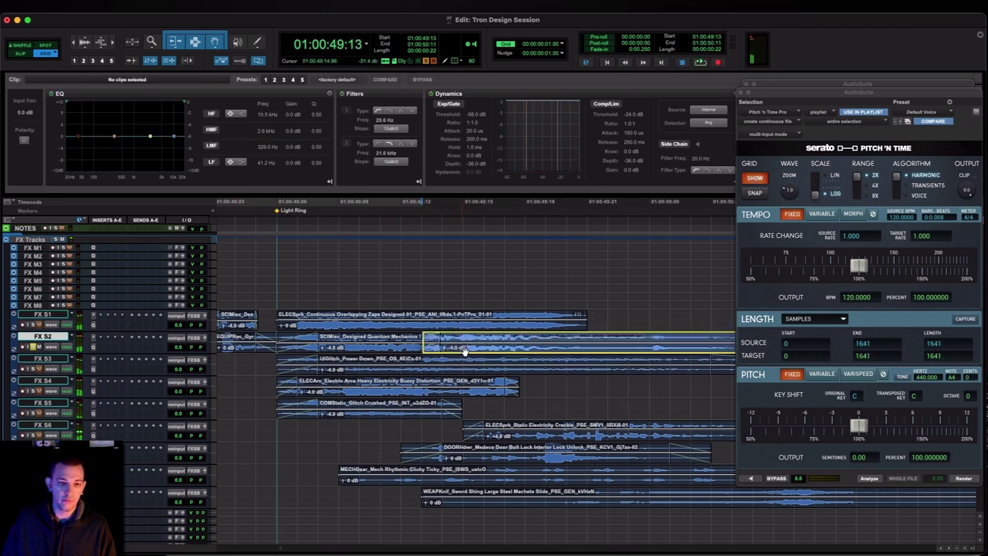
left_click_drag(464, 352, 441, 348)
left_click(260, 340)
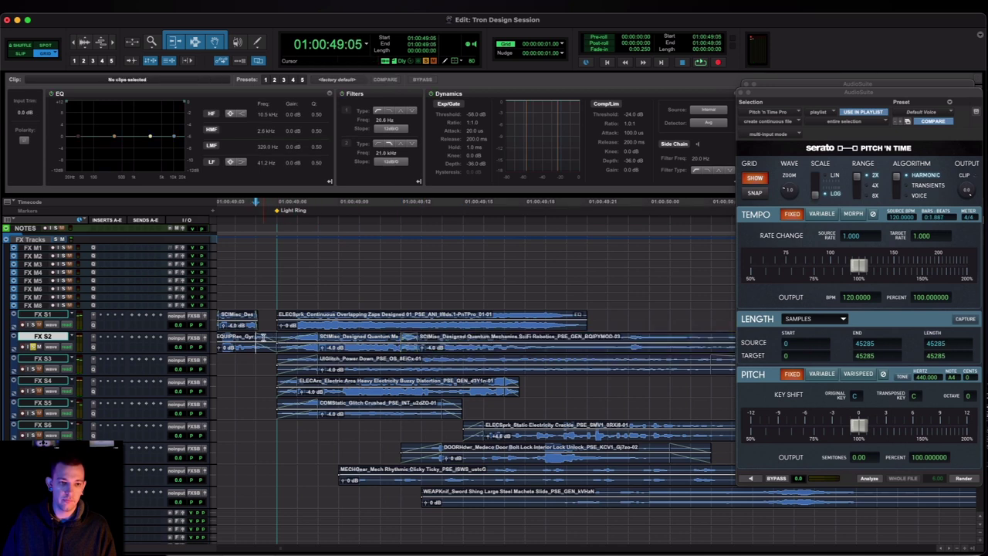
key("space")
Move the rear Quantum Mechanics part further forward, crossfade the overlap at 01:00:49:10, and play the join several times
left_click_drag(432, 351, 387, 338)
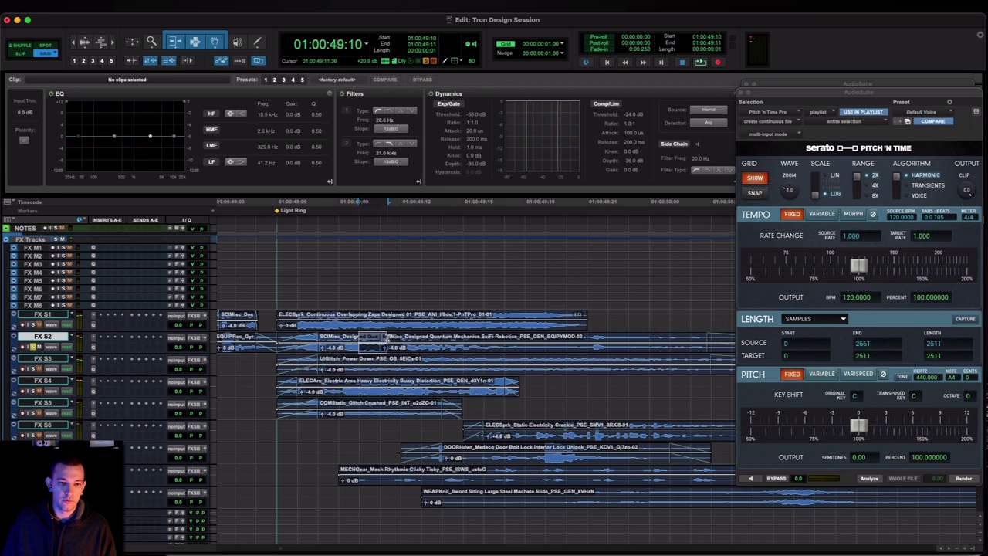
key("f")
left_click(267, 338)
key("space")
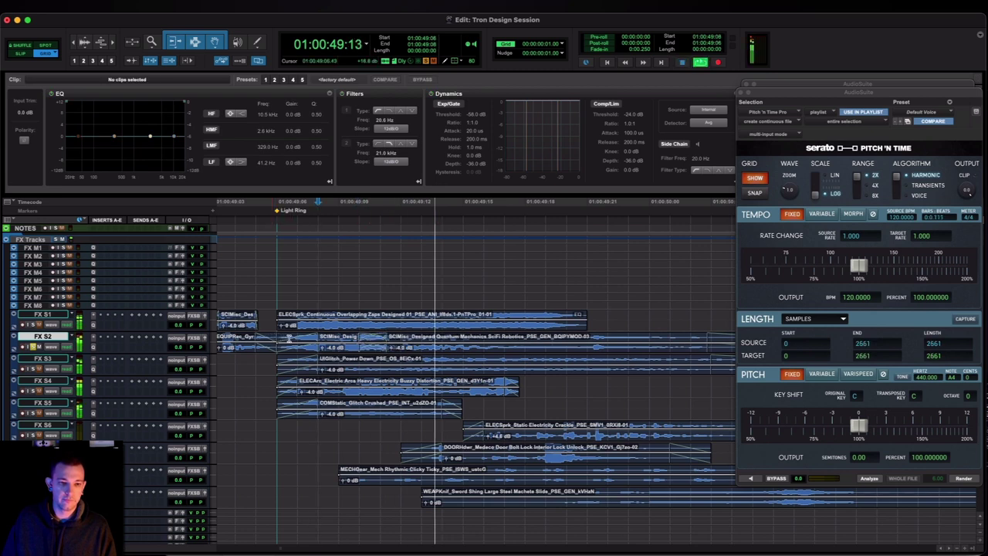
key("space")
key("space")
key("space")
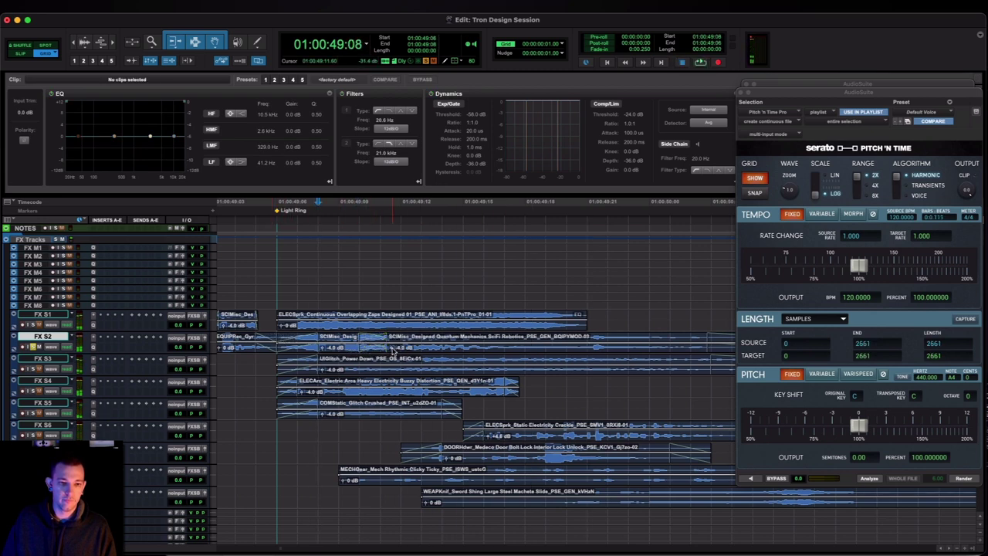
Shift the crossfade between the two Quantum Mechanics parts slightly later and play it
left_click_drag(372, 352, 388, 349)
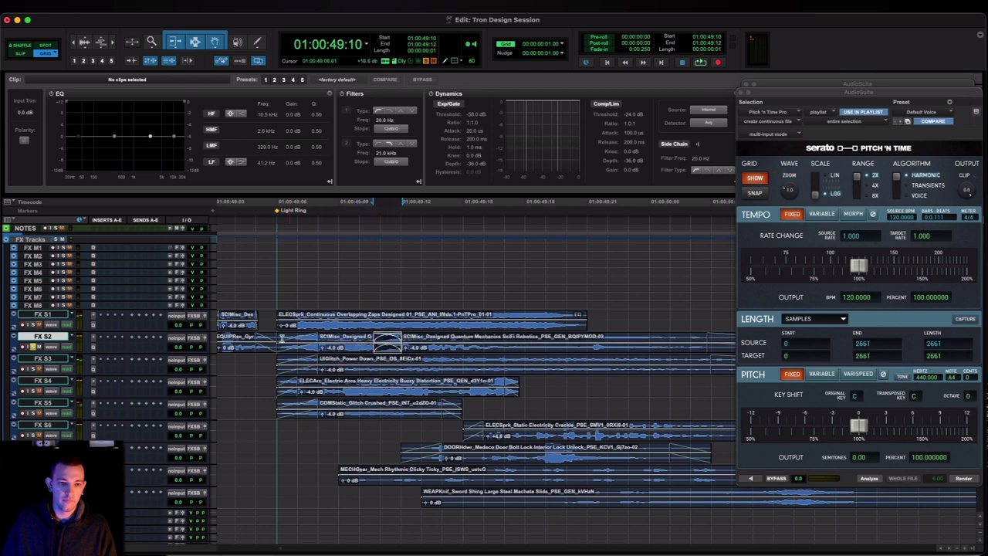
left_click(268, 338)
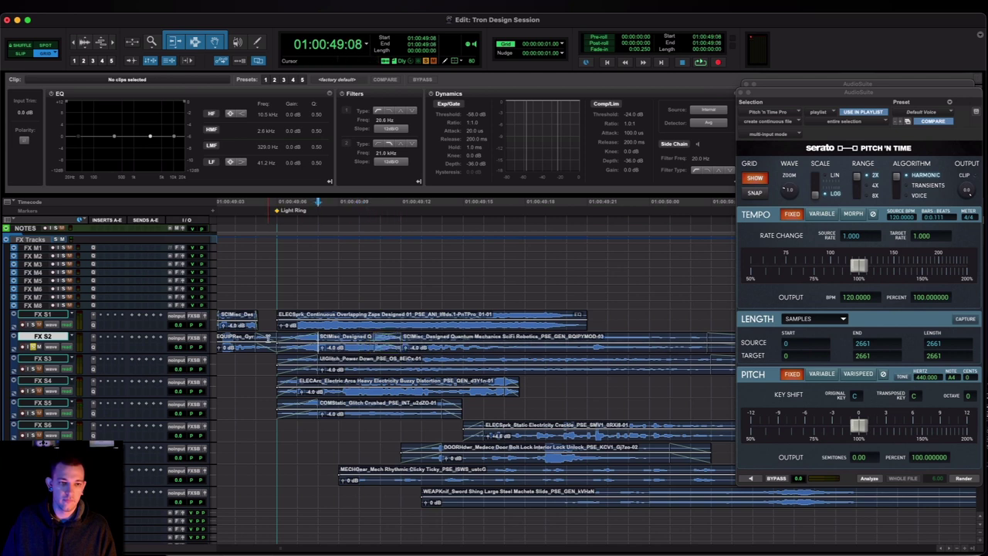
key("space")
key("space")
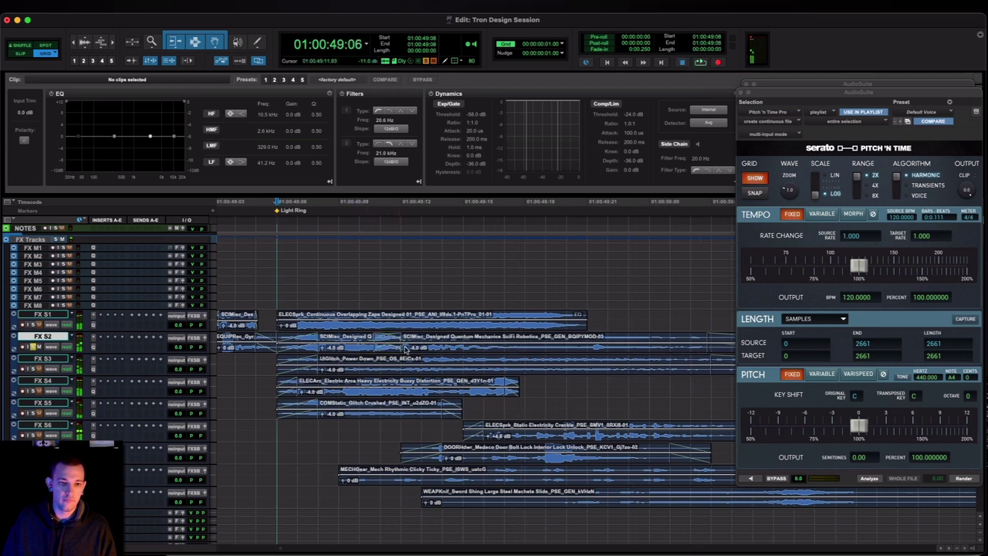
Delete the crossfade, trim the start of the rear Quantum Mechanics part, slide it against the front part, crossfade them again, and play the join
left_click(394, 349)
key("Delete")
left_click(419, 348)
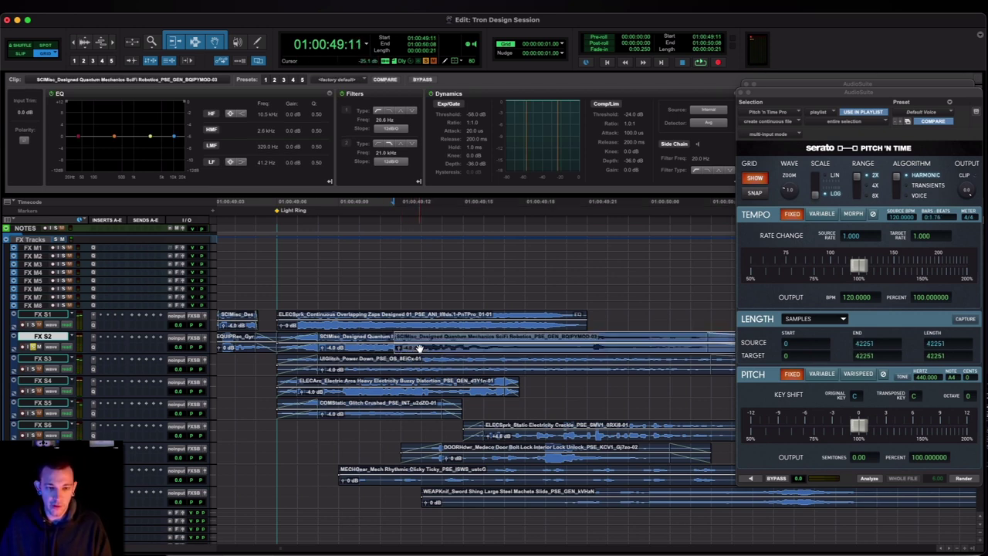
left_click(423, 339)
key("a")
left_click_drag(426, 351, 393, 337)
key("f")
left_click(263, 338)
key("Tab")
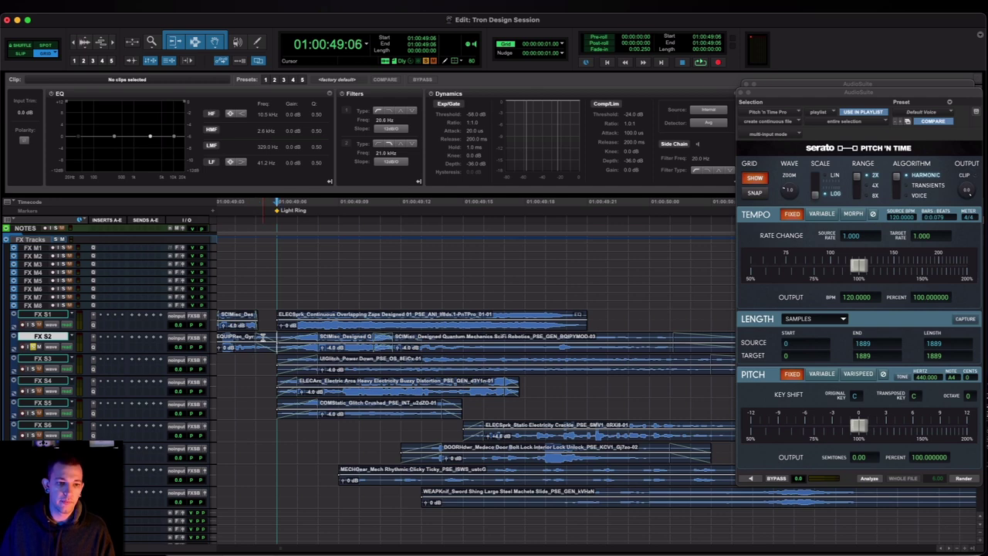
key("space")
key("space")
Trim the rear Quantum Mechanics part to end at 01:00:49:17, add a fade-out from about 01:00:49:15, and play the layers
left_click(503, 338)
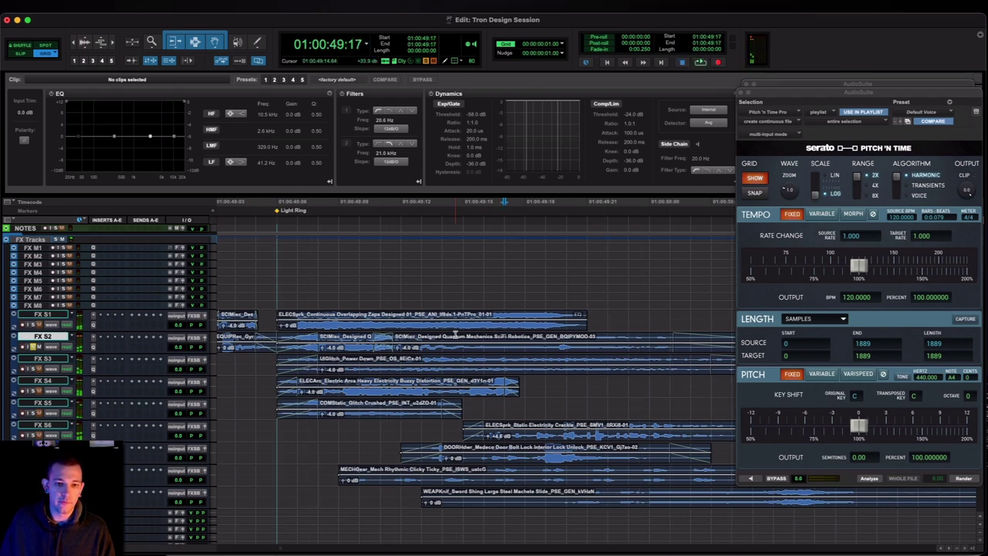
key("s")
left_click(457, 335)
key("r")
left_click(428, 337)
key("space")
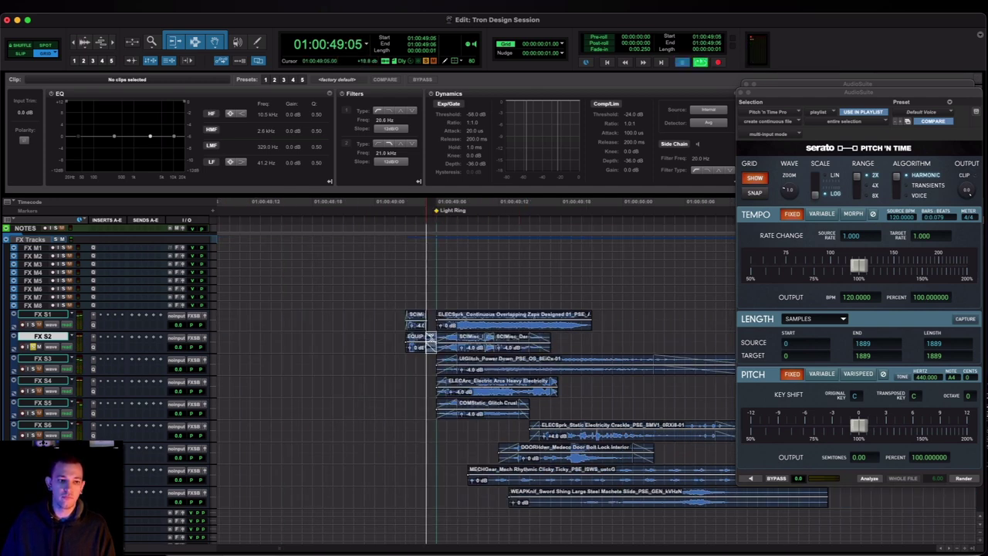
key("space")
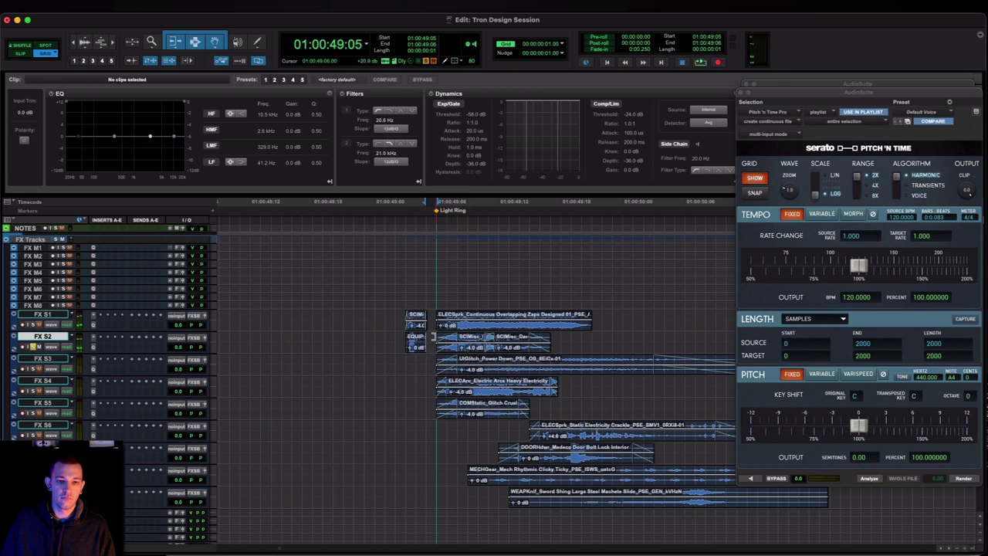
Play the lead-in, move both short lead-in clips on FX S1 and FX S2 earlier to about 01:00:48:19, and play the main layers without them
left_click(401, 340)
key("space")
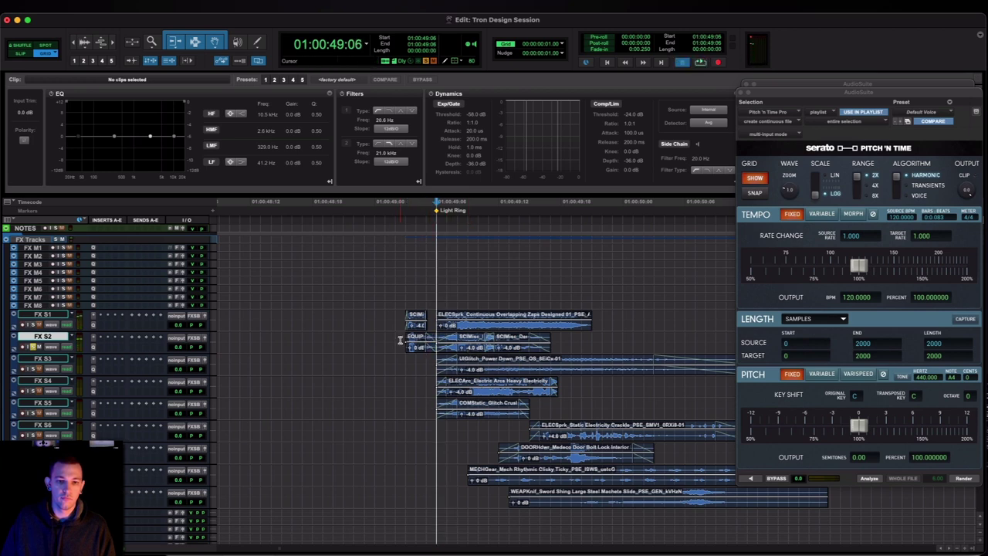
key("space")
left_click(418, 349)
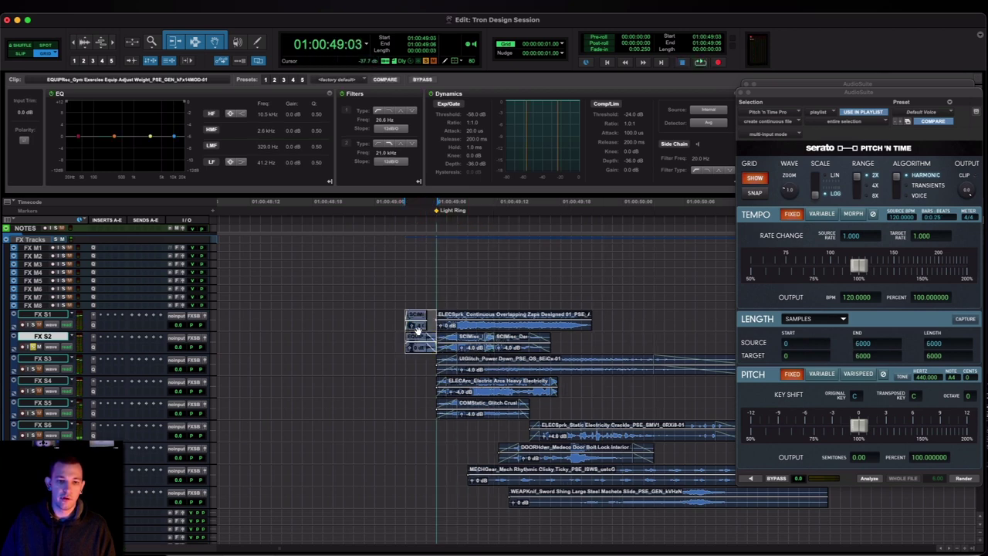
left_click_drag(418, 349, 335, 349)
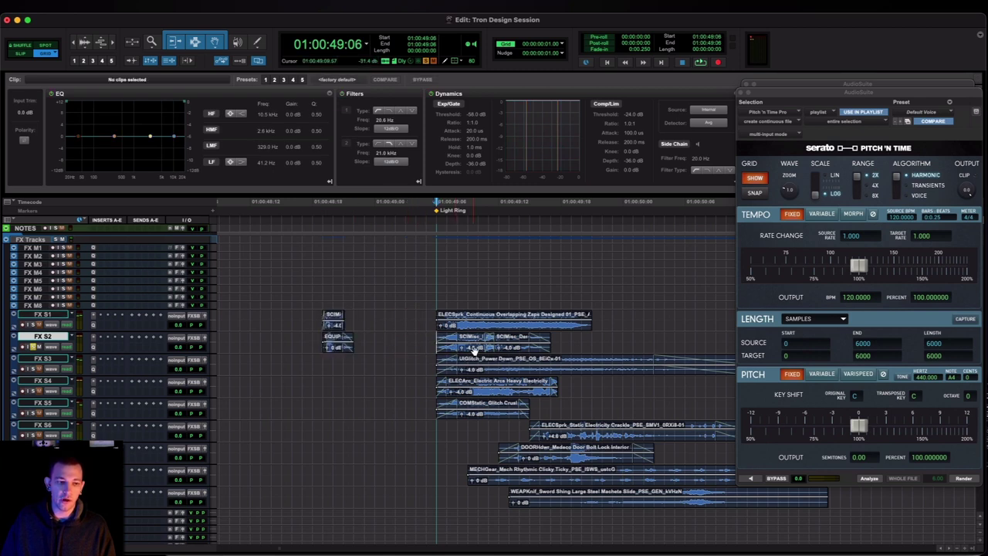
scroll(474, 351, "right", 3)
key("space")
key("space")
Select both Quantum Mechanics parts on FX S2, render them with the Reverse AudioSuite effect, and play the result
left_click(389, 349)
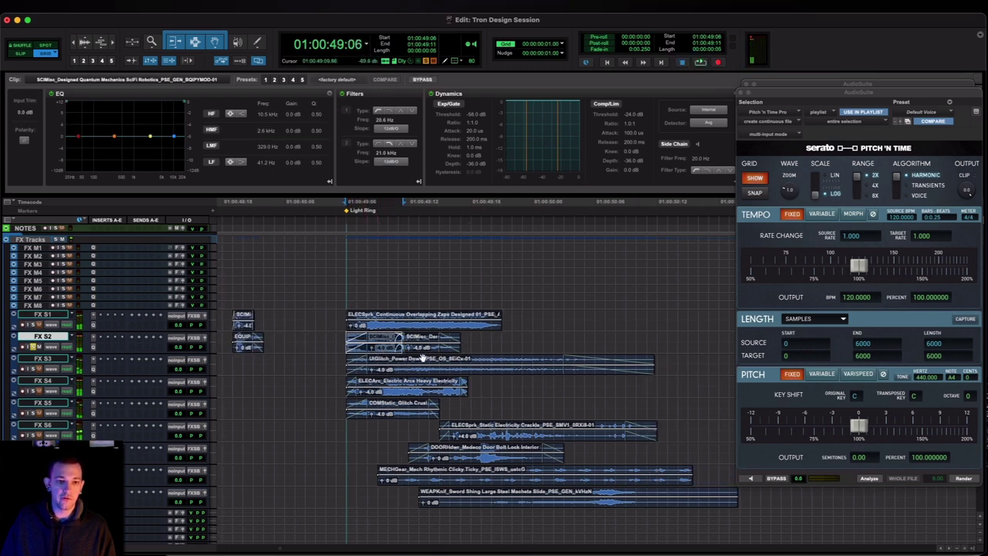
left_click(428, 351, "shift")
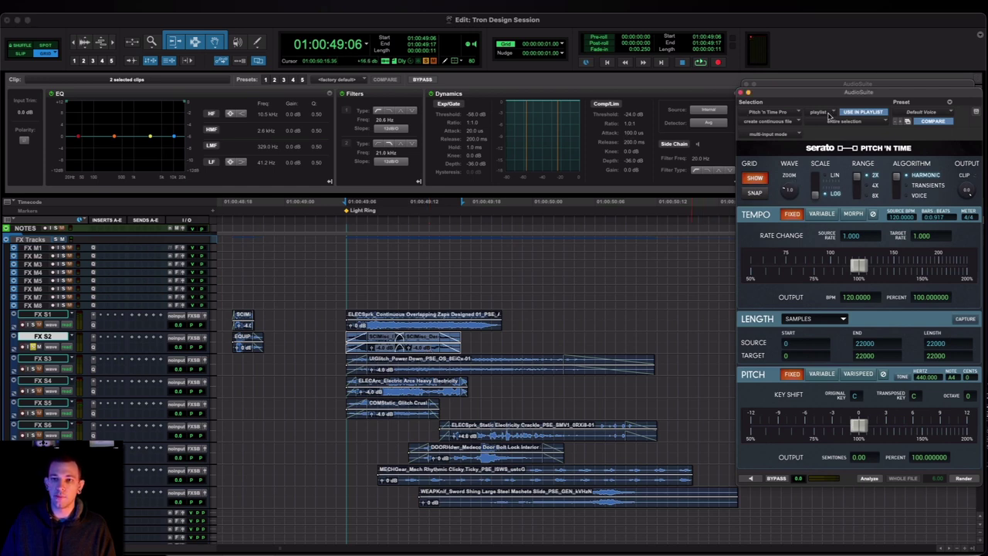
left_click_drag(870, 89, 897, 224)
left_click(956, 140)
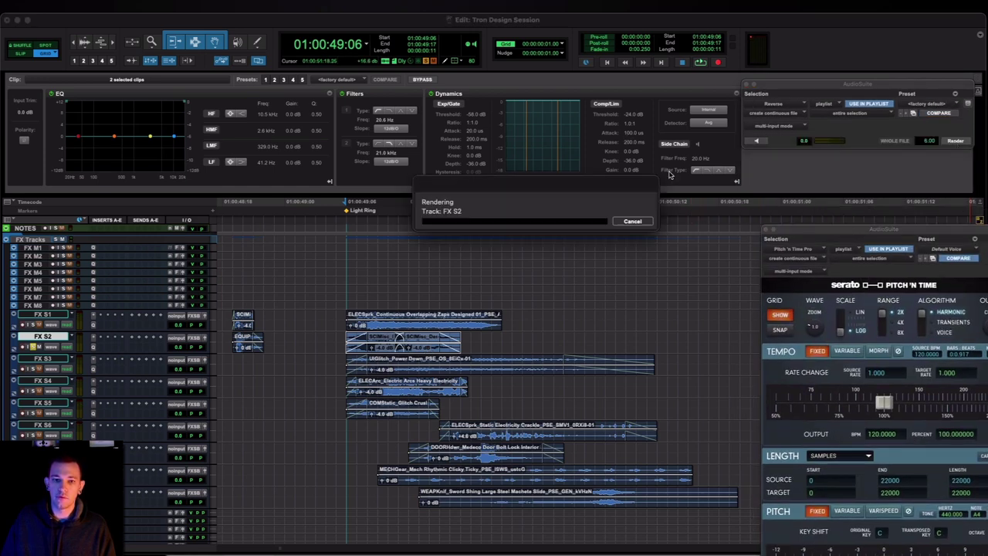
key("space")
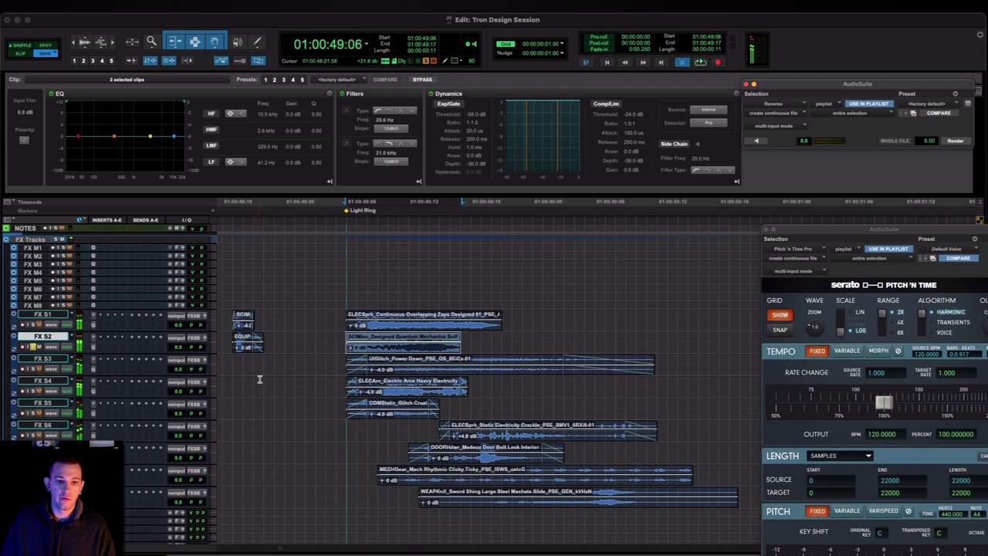
key("space")
Raise the Power Down clip's gain on FX S3 to 0.0 dB while listening, and trim its end to about 01:00:49:19
left_click(326, 363)
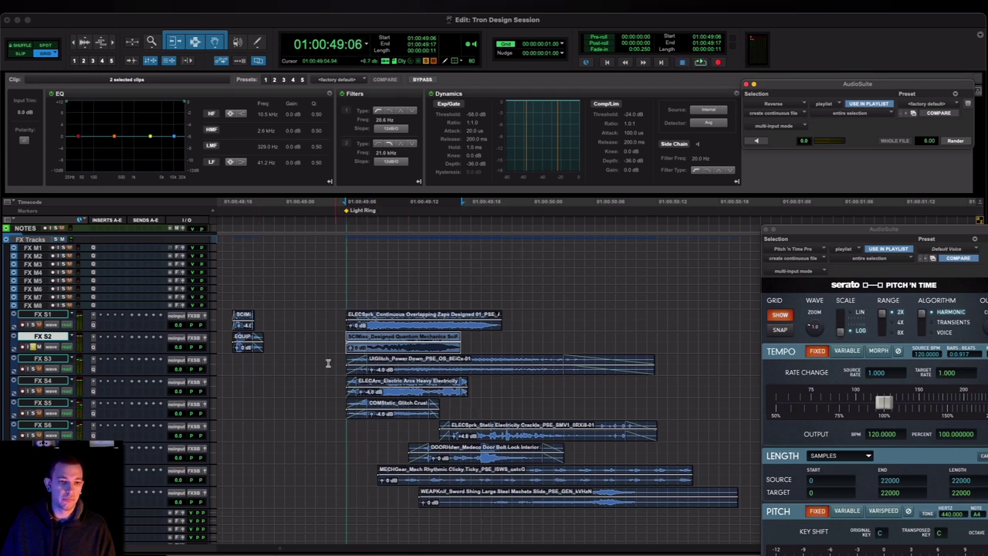
left_click(351, 363)
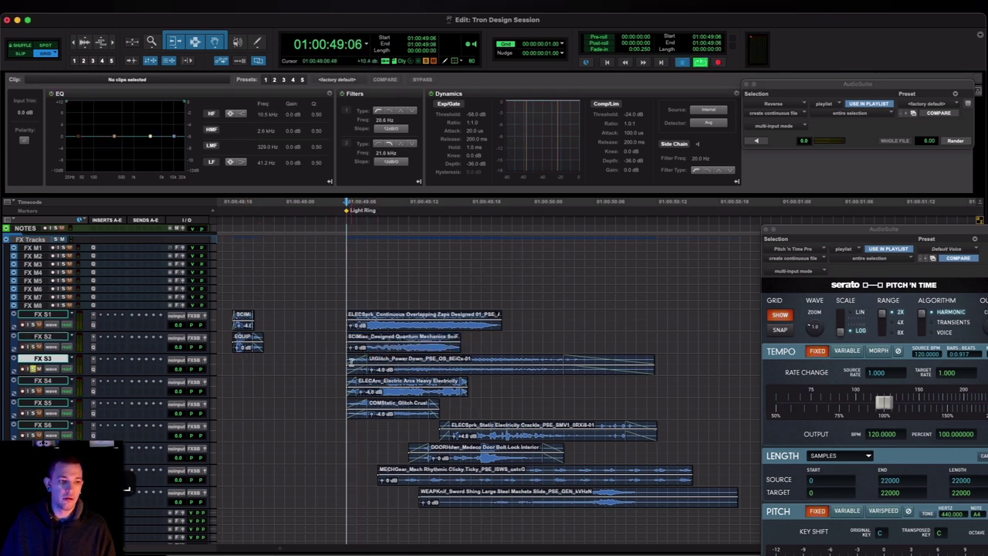
key("space")
key("space")
left_click(438, 372)
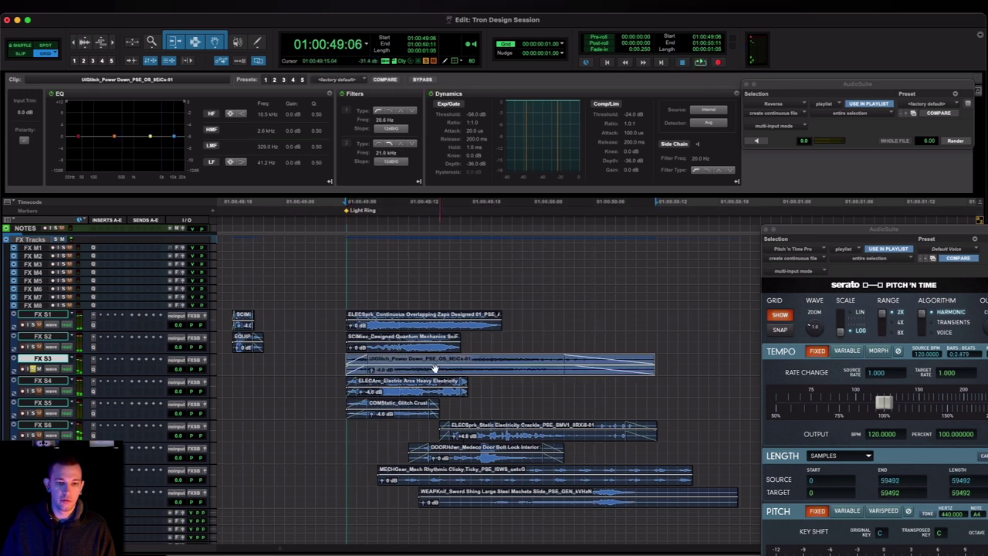
left_click_drag(438, 372, 436, 368)
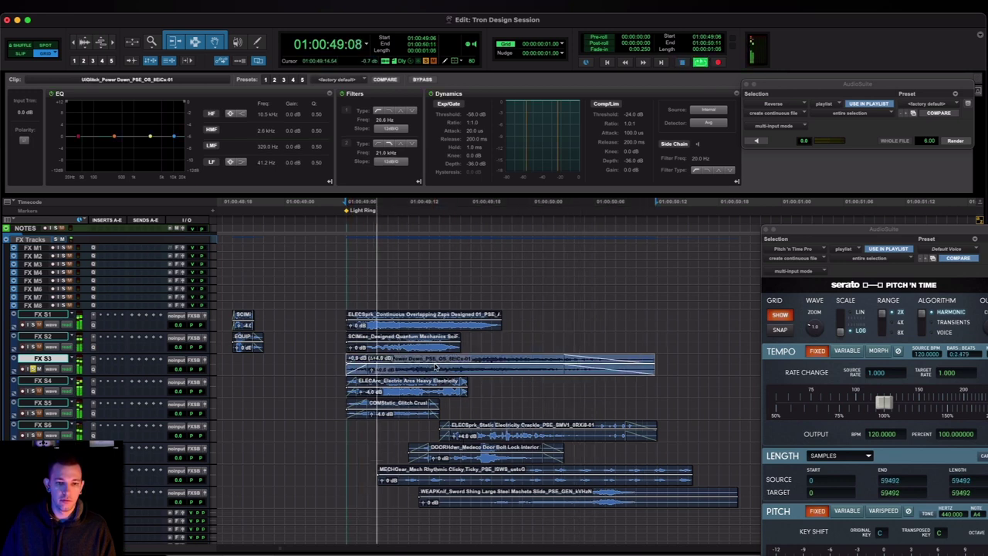
key("space")
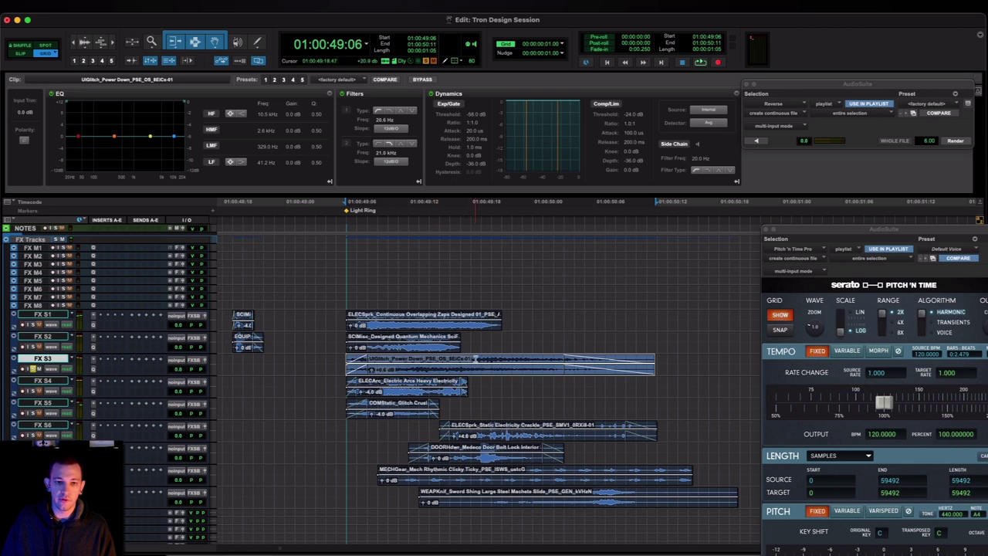
left_click(478, 358)
key("s")
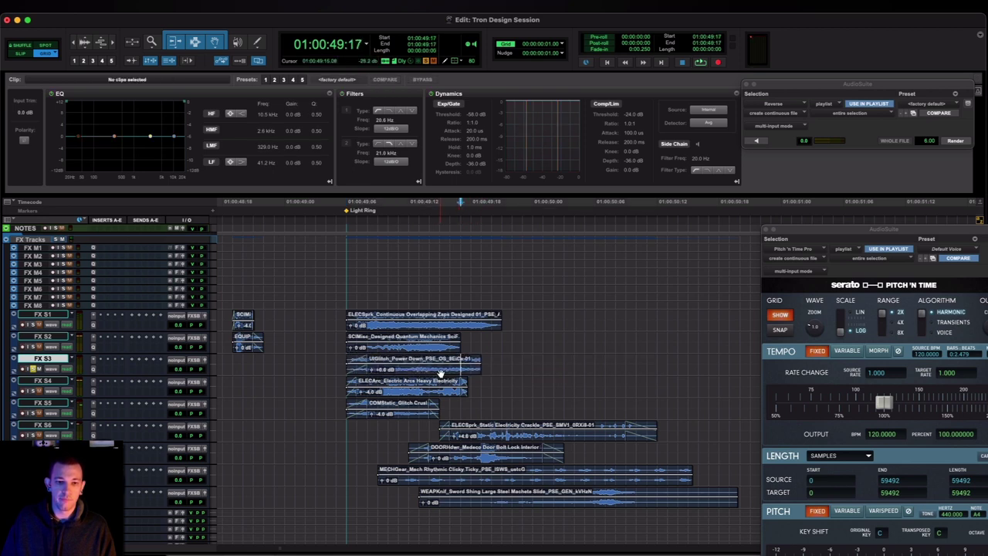
Undo the trimming of the Power Down clip on FX S3, render the full-length clip with Reverse, and play the result
key("super+z")
left_click(440, 373)
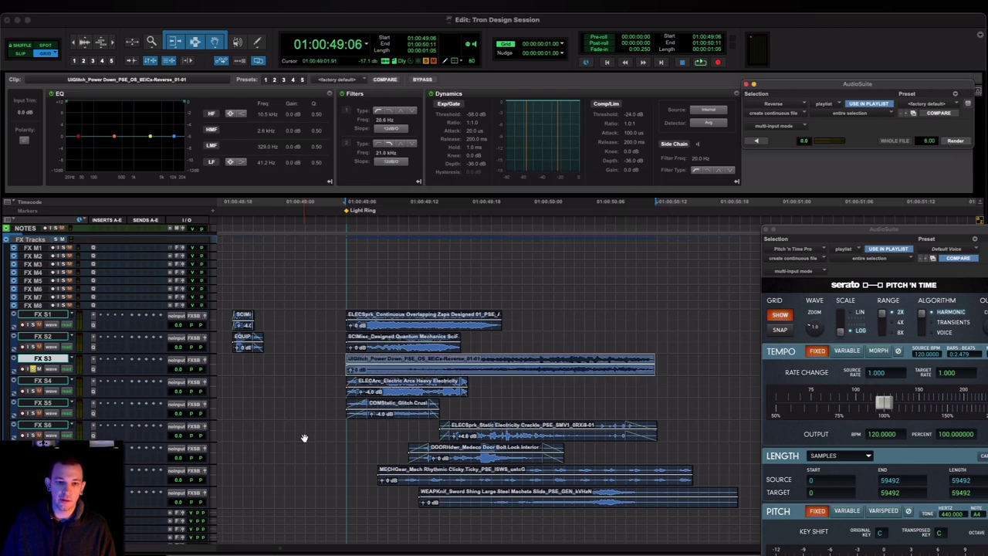
key("space")
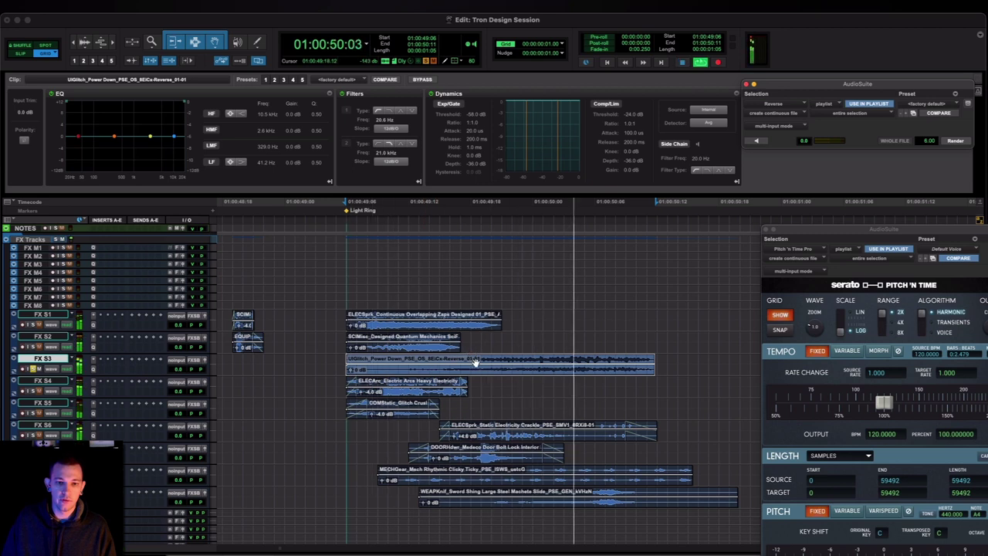
key("space")
Trim the reversed Power Down clip's start at about 01:00:49:21, move it to 01:00:49:06, add a fade-in, and play the layers
left_click(502, 358)
key("a")
left_click_drag(558, 372, 351, 375)
left_click(389, 363)
left_click(336, 357)
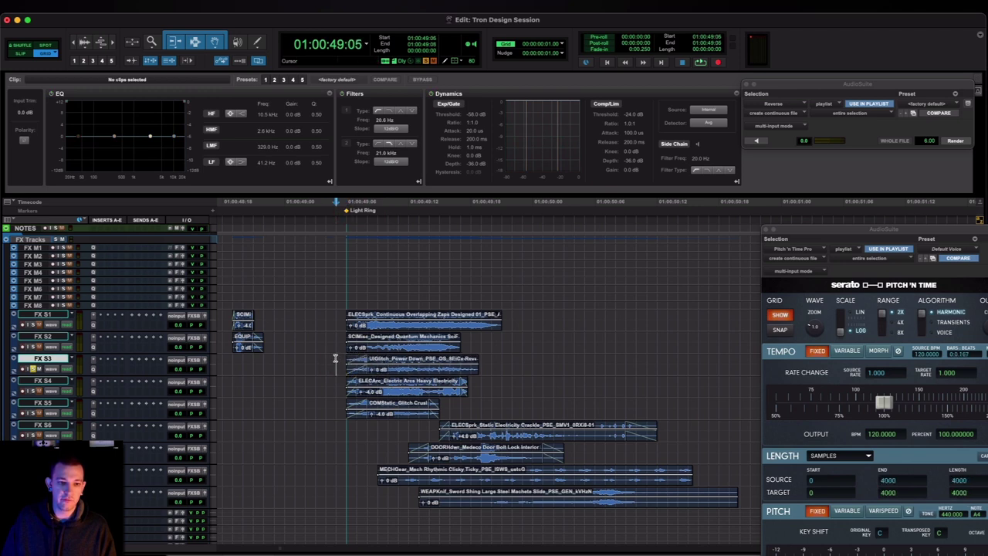
key("space")
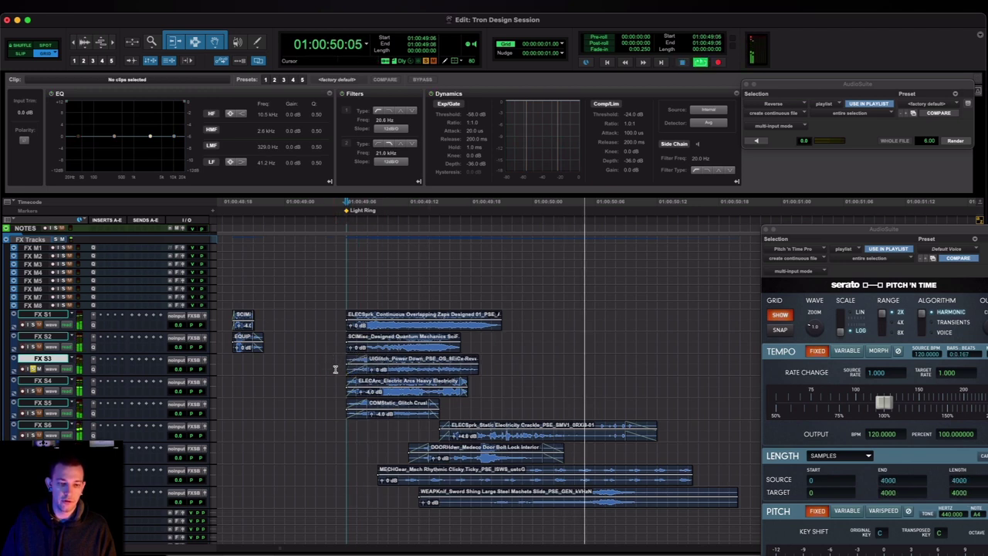
key("space")
Play the layers from 01:00:49:05, select the Electric Arcs clip on FX S4, and send it to RX
left_click(336, 382)
key("space")
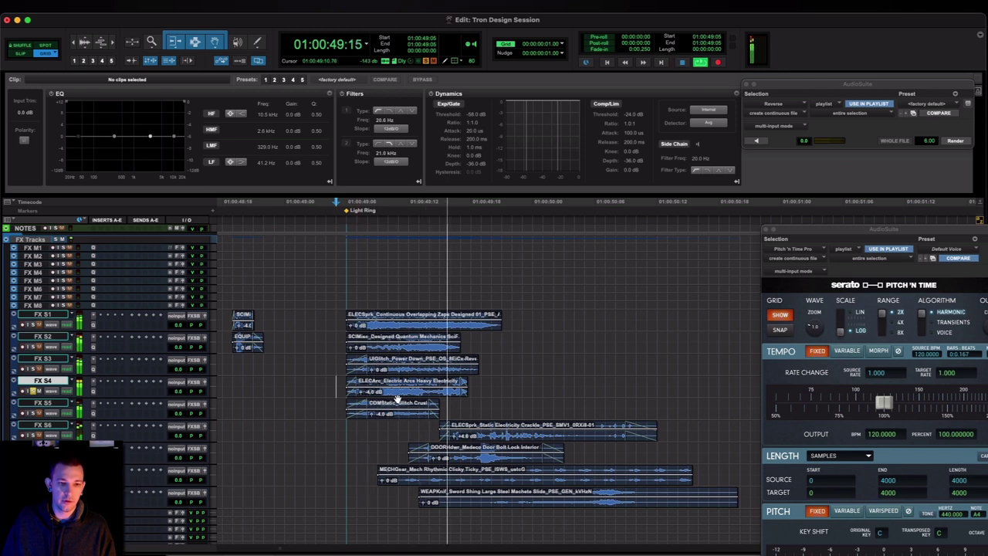
key("space")
left_click(398, 397)
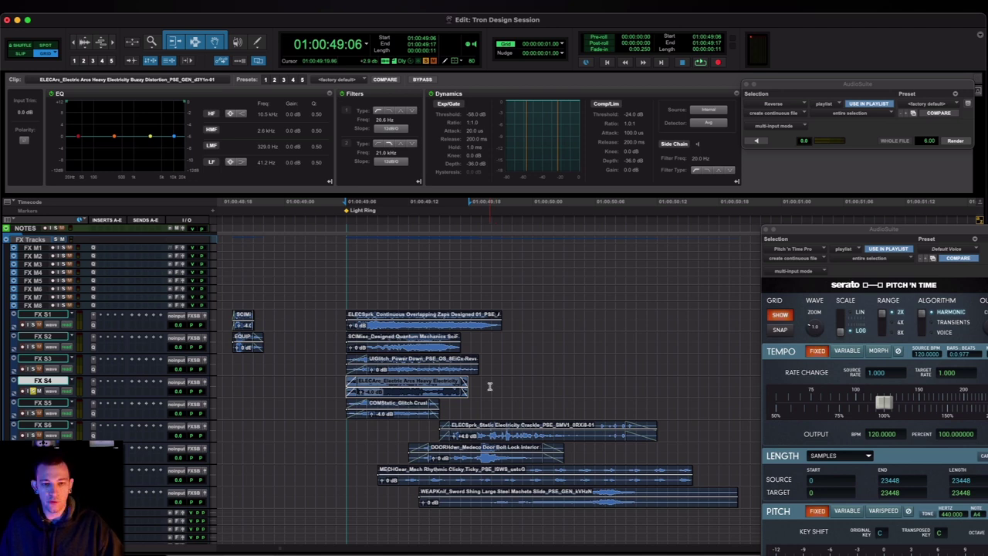
key("ctrl+alt+super+r")
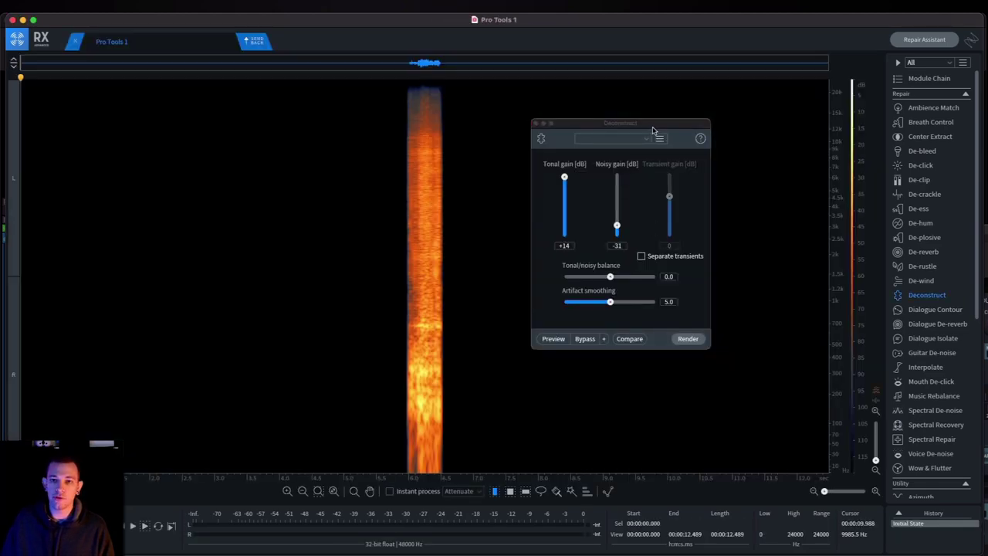
Reset Deconstruct's tonal and noisy gains to 0, select the clip's audio from about 5.87 to 6.93 s, and play it
left_click_drag(654, 128, 791, 138)
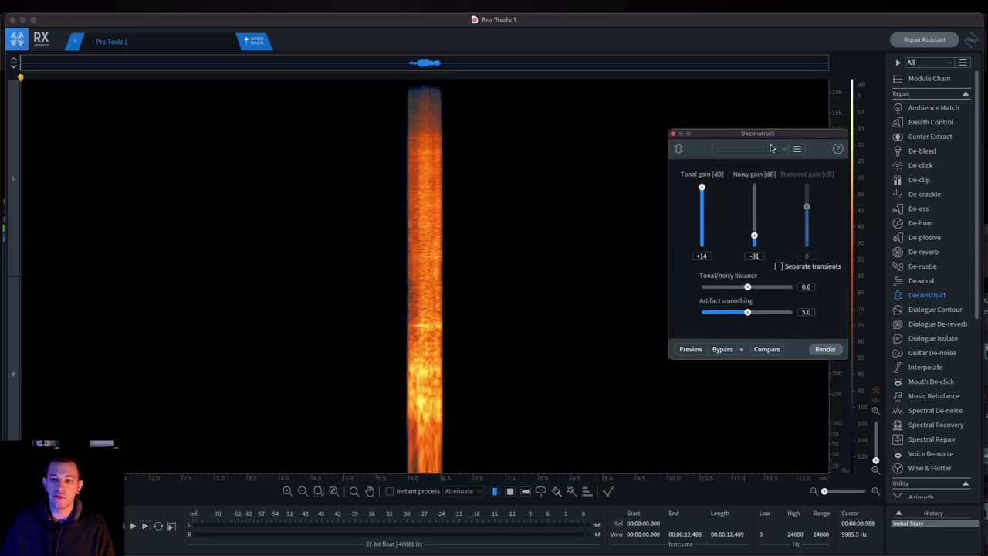
left_click(702, 187, "alt")
left_click(755, 236, "alt")
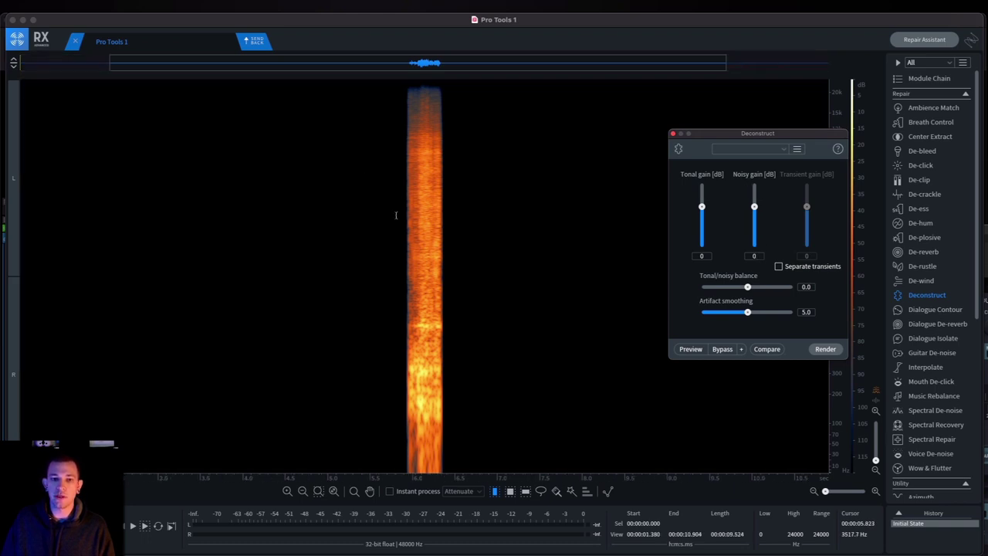
scroll(396, 216, "up", 5)
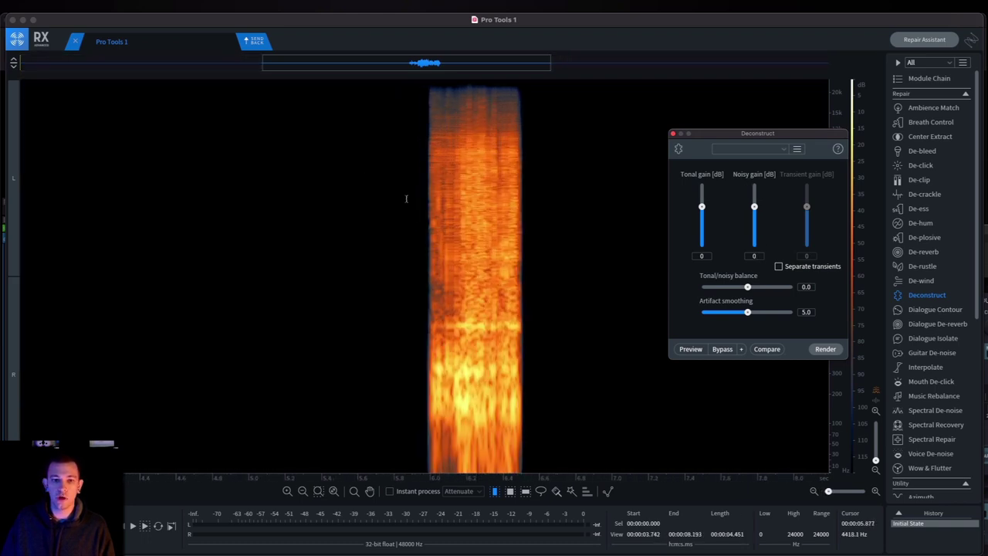
left_click_drag(406, 198, 598, 208)
key("space")
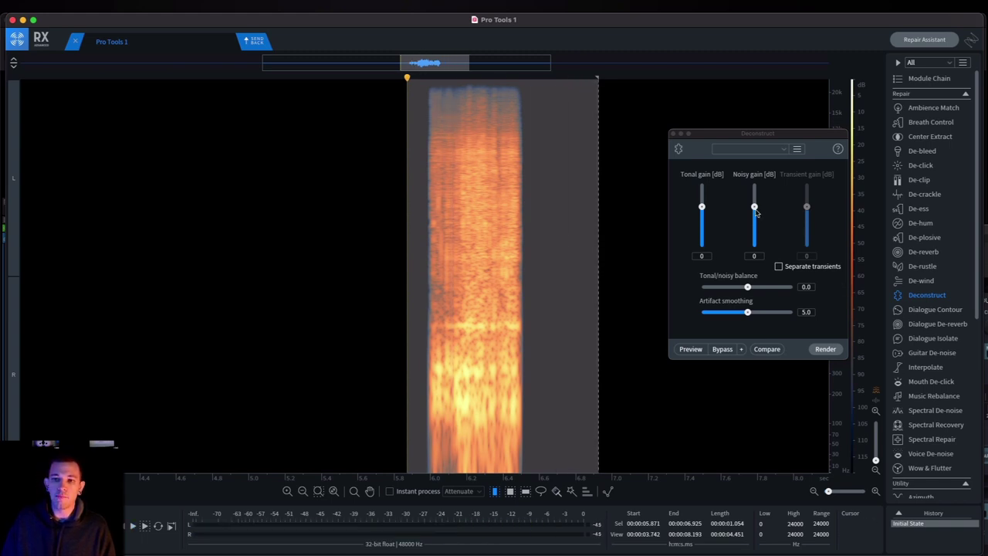
Render Deconstruct with noisy gain at -15 dB and tonal gain at +4.0 dB, comparing playback with and without the processing
left_click_drag(754, 207, 755, 230)
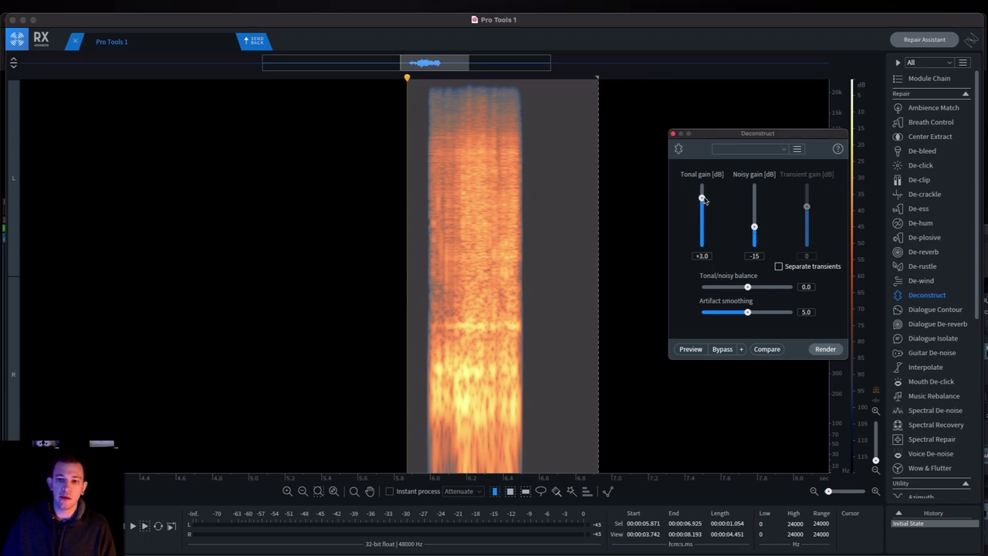
left_click(825, 348)
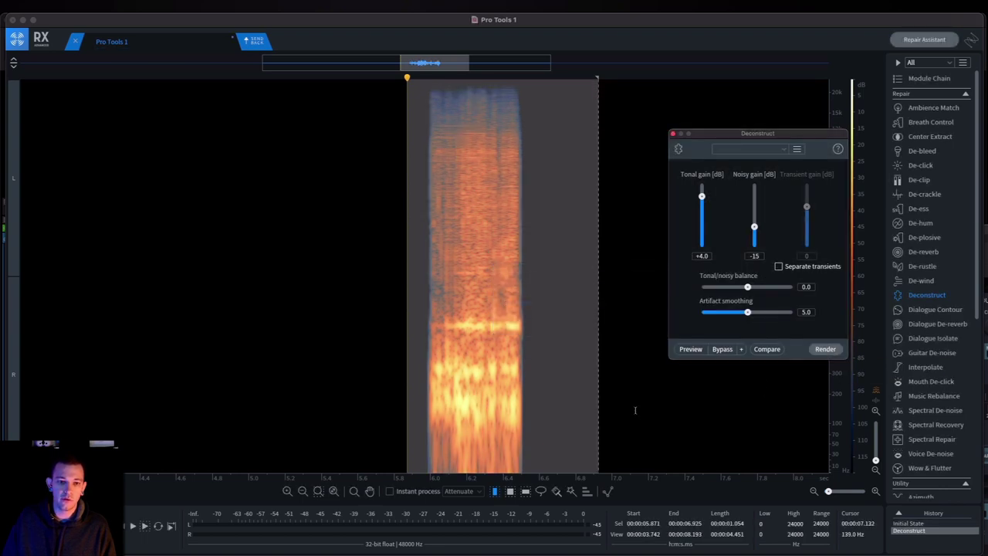
key("space")
key("space")
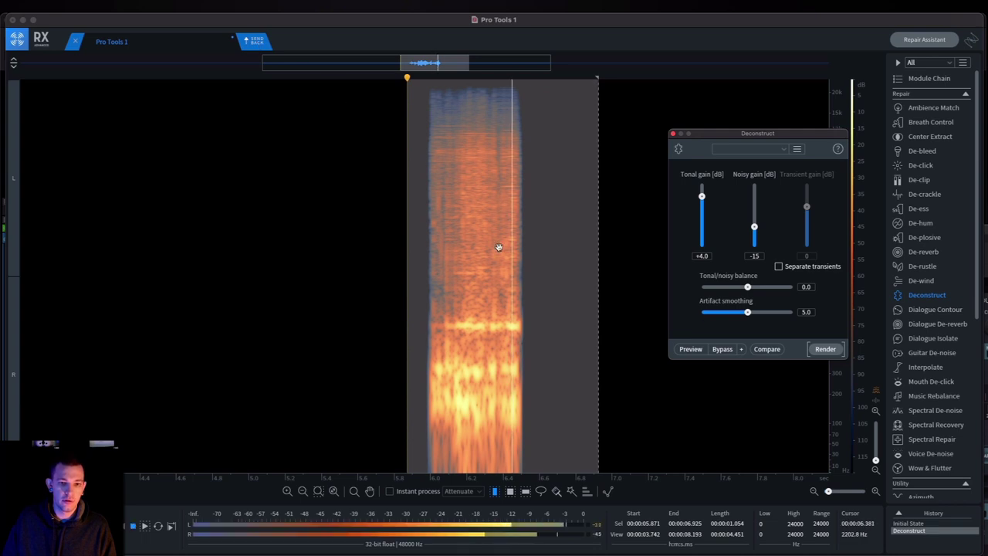
key("super+z")
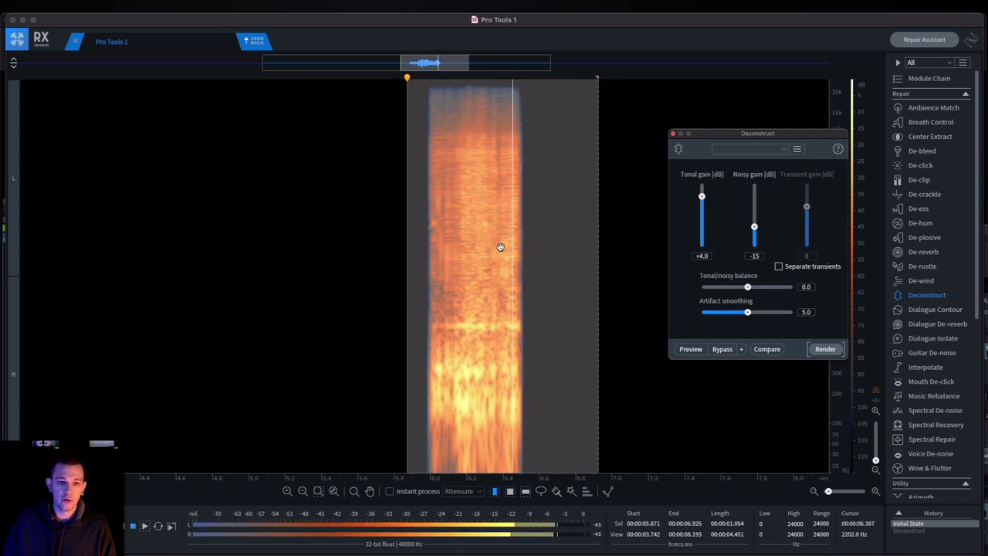
key("super+shift+z")
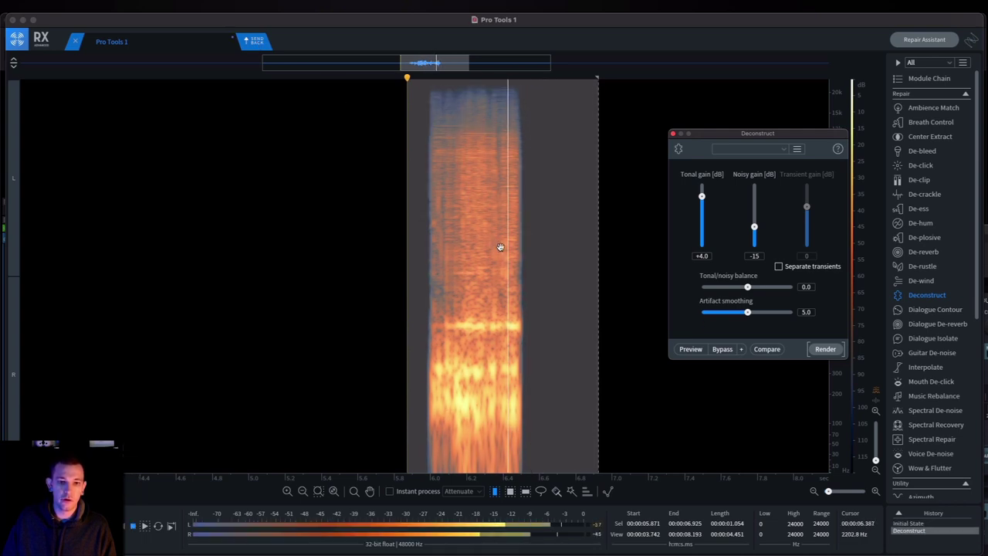
Send the processed Electric Arcs audio back to Pro Tools, render it through RX Connect, and close the plug-in window
left_click(255, 43)
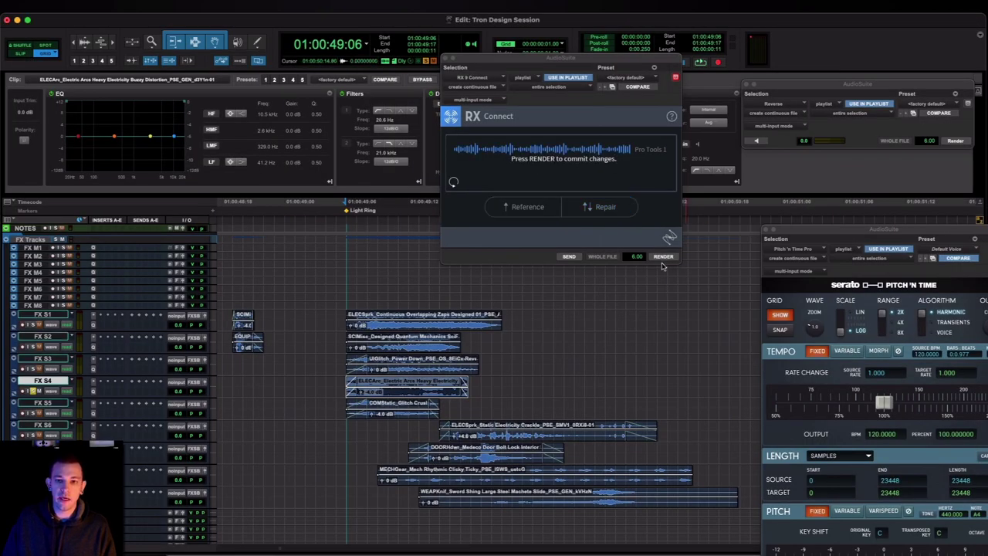
left_click(662, 258)
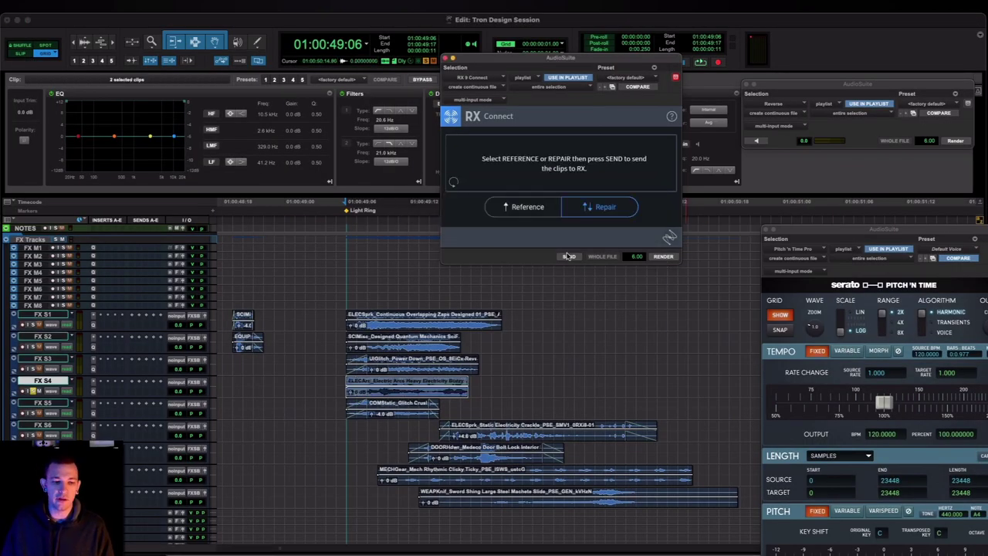
left_click(446, 59)
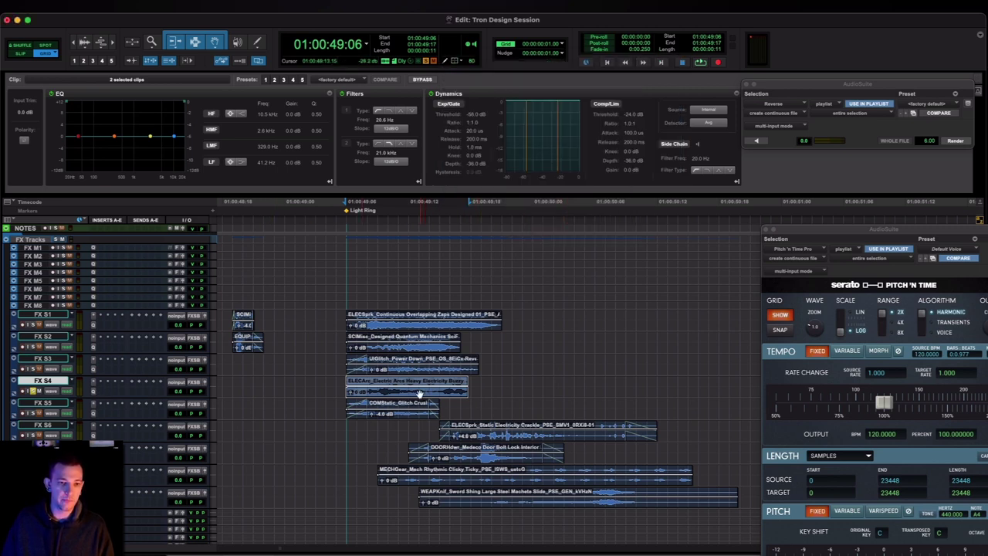
Play the layers and set the rendered Electric Arcs clip's gain on FX S4 to about +2.0 dB, moving the Pitch 'n Time window upward
left_click_drag(419, 394, 418, 390)
key("space")
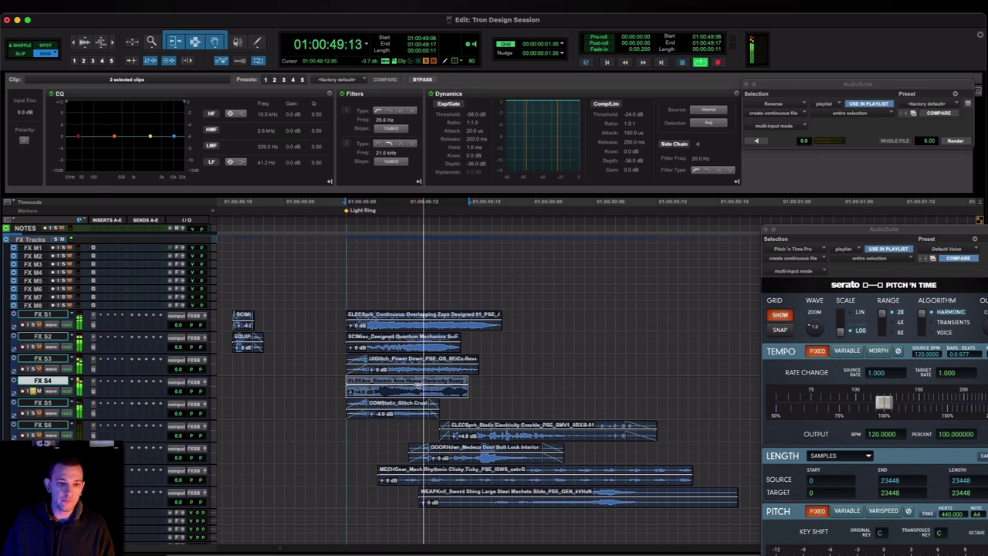
left_click(853, 217)
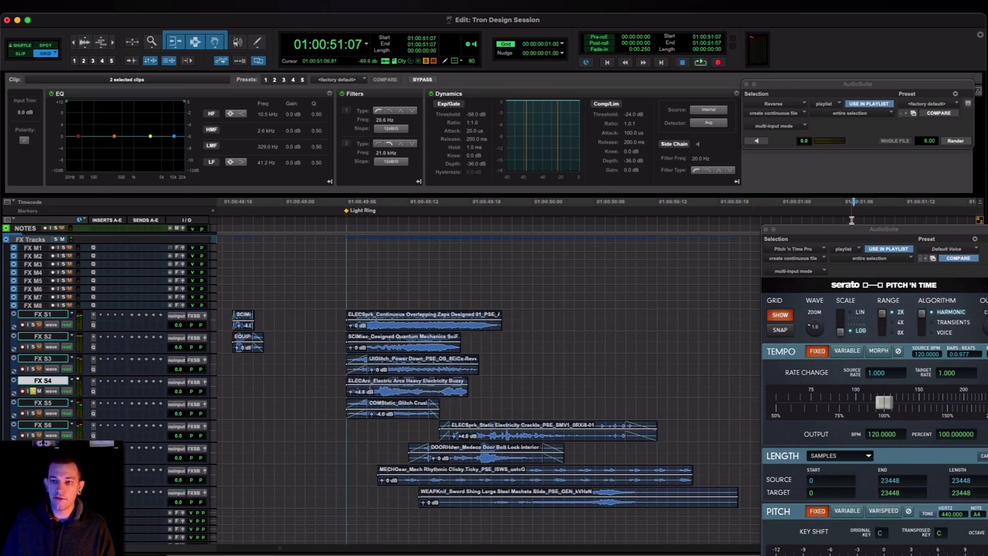
left_click_drag(852, 228, 842, 142)
left_click(391, 397)
scroll(391, 397, "down", 4)
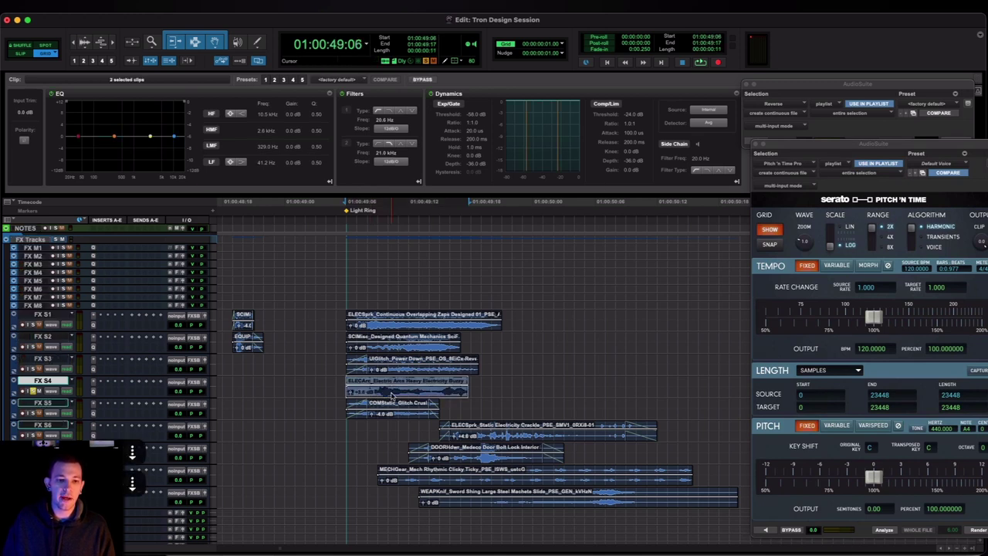
scroll(404, 384, "right", 2)
scroll(404, 383, "up", 1)
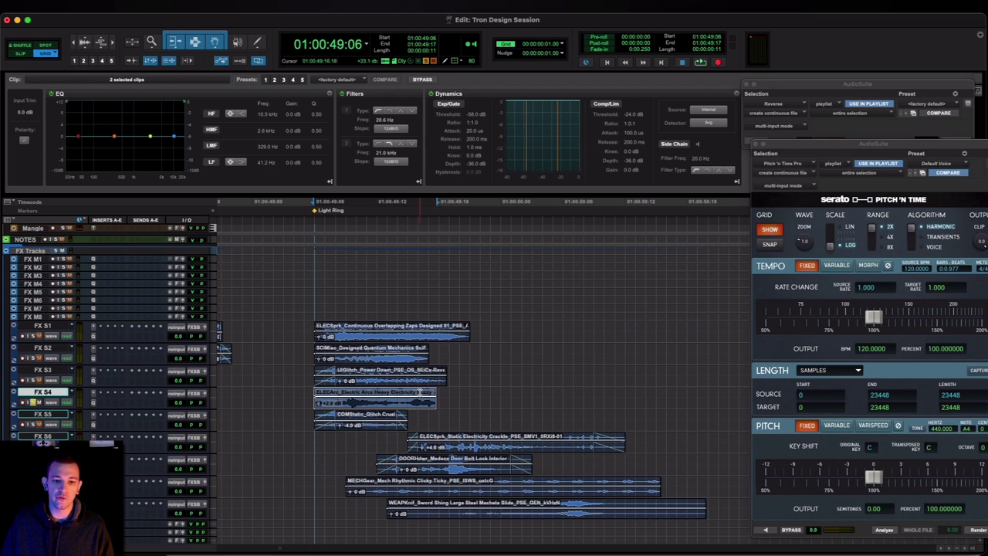
Give the Electric Arcs clip a fade-out from about 01:00:49:16 and a fade-in ending at 01:00:49:07
left_click(419, 392)
key("g")
left_click(324, 396)
key("d")
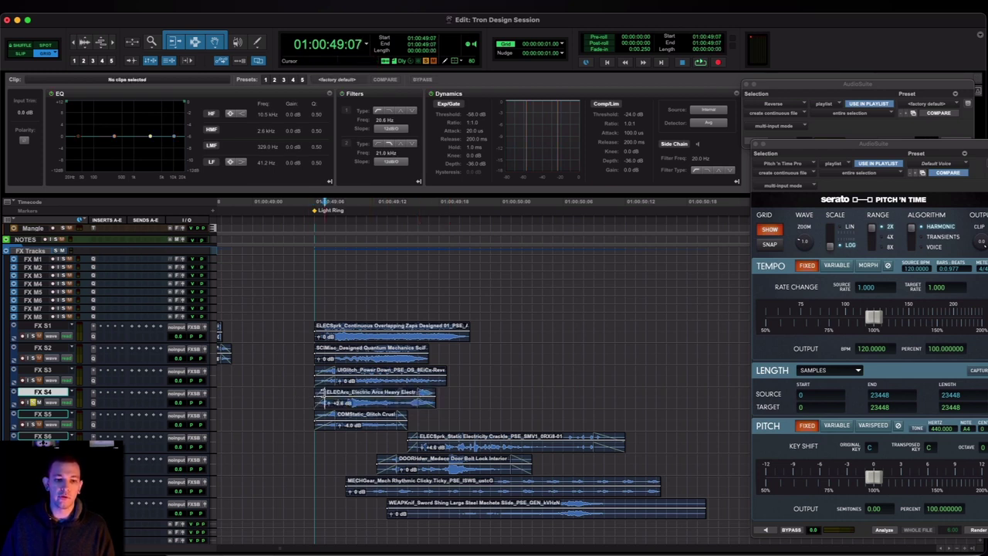
left_click(332, 401)
scroll(331, 403, "right", 3)
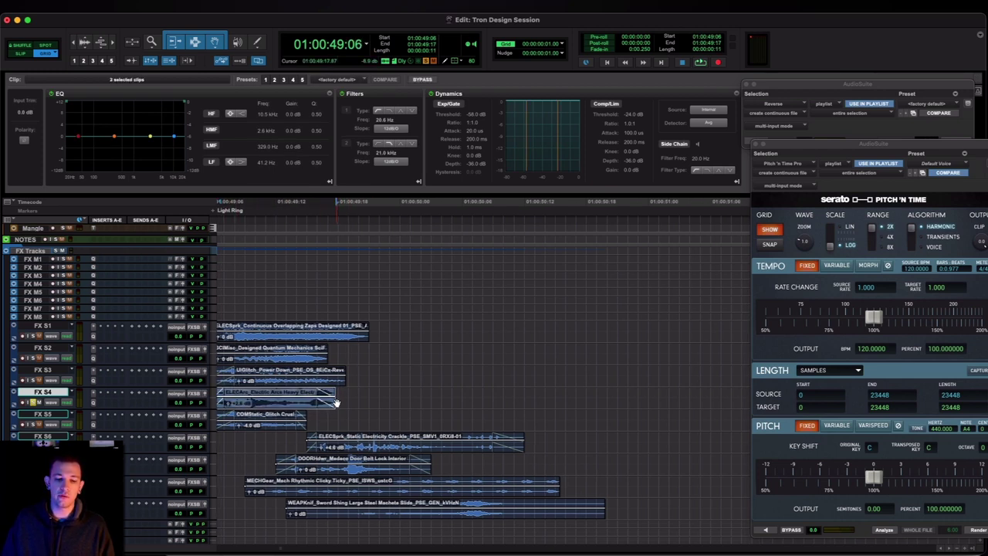
scroll(330, 403, "left", 2)
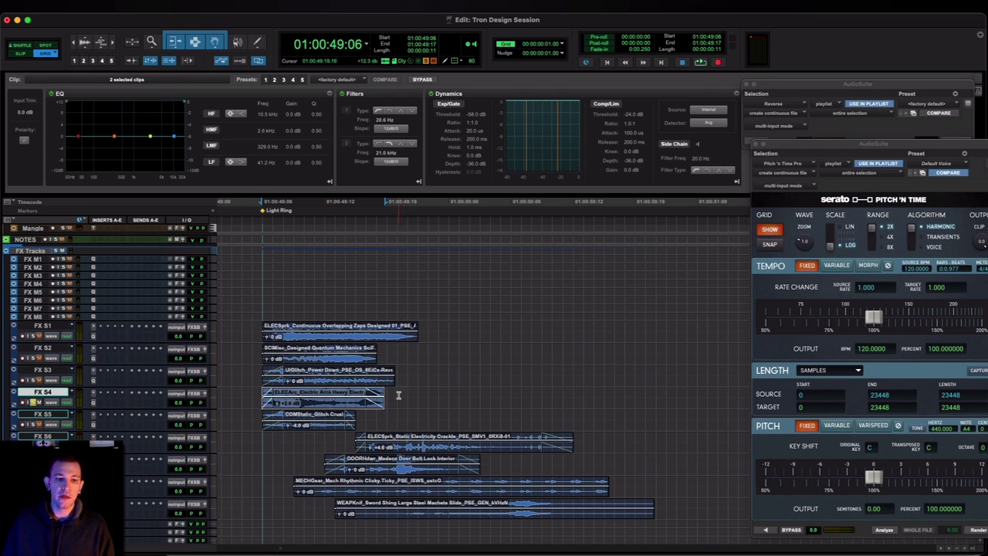
scroll(478, 381, "down", 3)
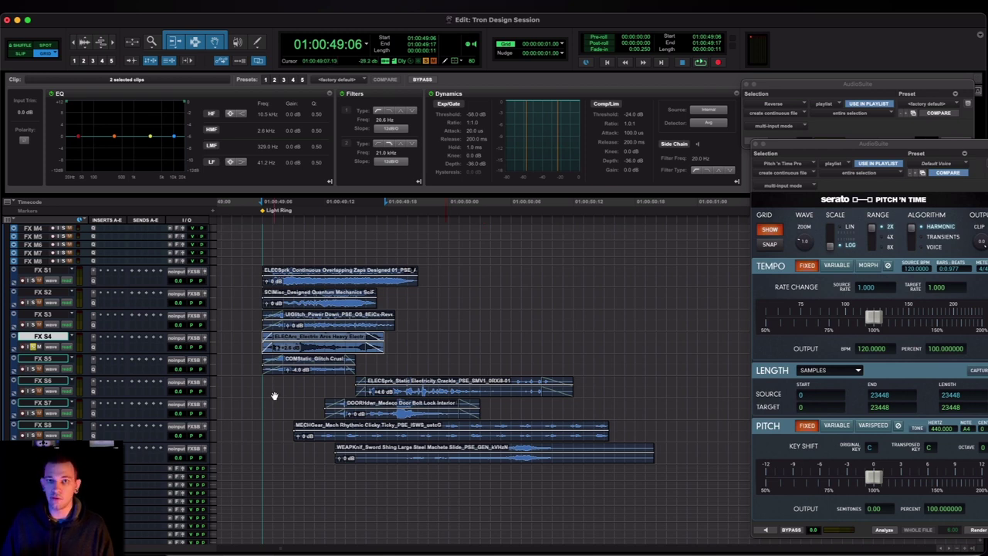
Play all the layers from 01:00:49:04, just before the Light Ring marker
left_click(251, 344)
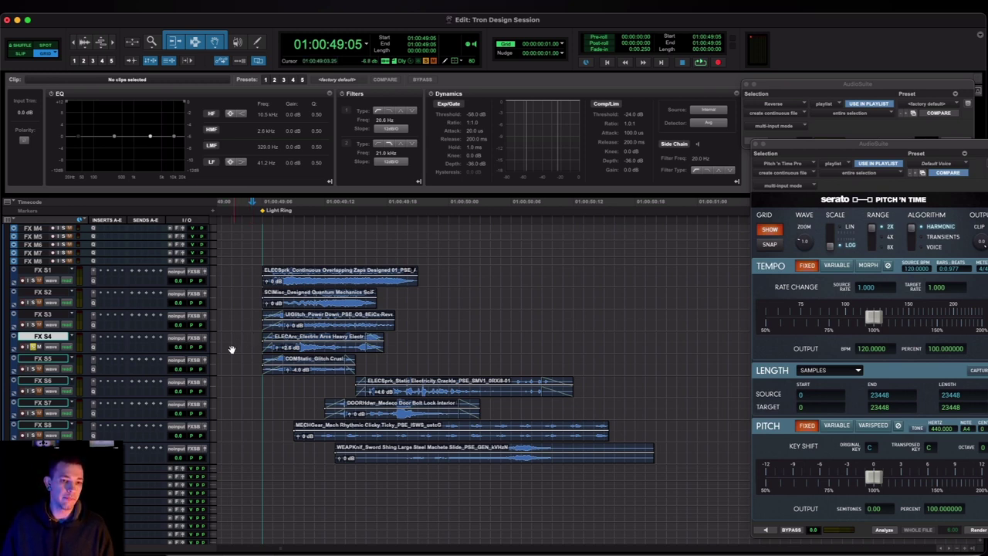
left_click(242, 364)
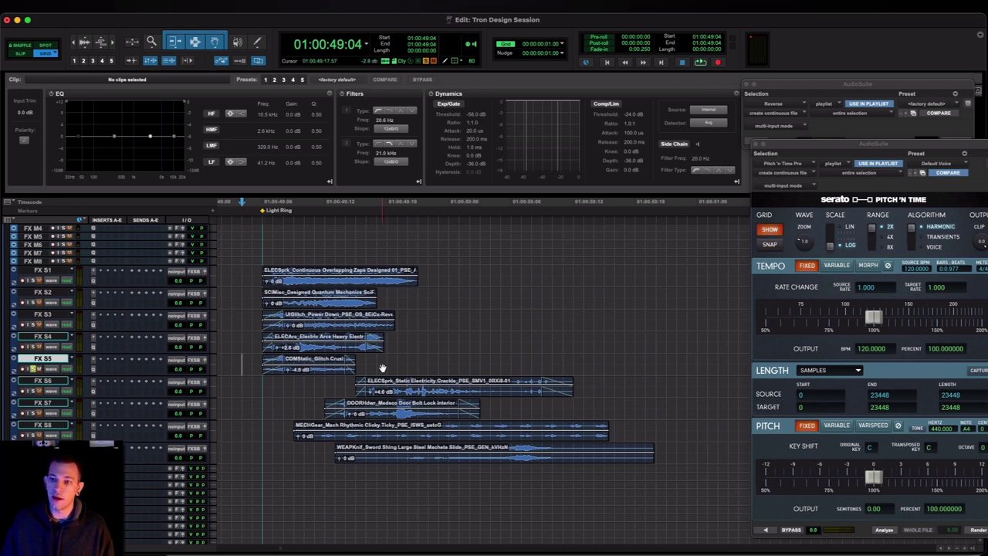
key("space")
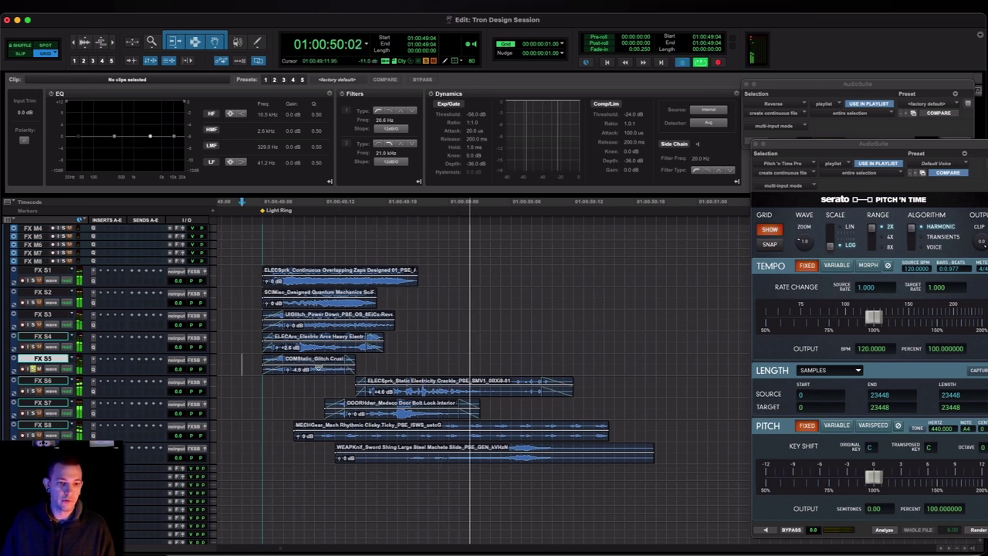
key("space")
Trim the Glitch Crushed clip on FX S5 to end at about 01:00:49:10 and add a fade-out from 01:00:49:08
left_click(317, 374)
scroll(416, 369, "left", 4)
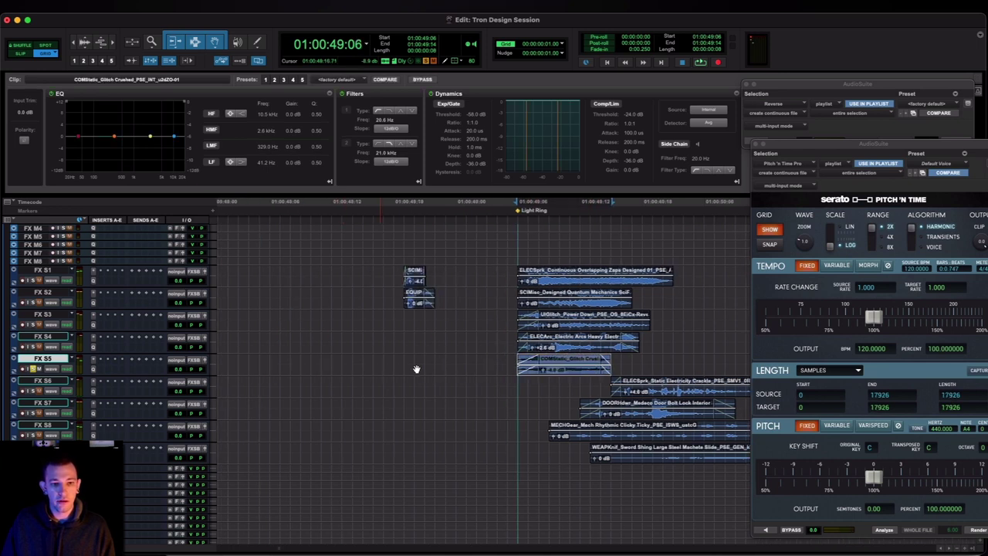
left_click(569, 359)
key("s")
left_click(548, 366)
key("g")
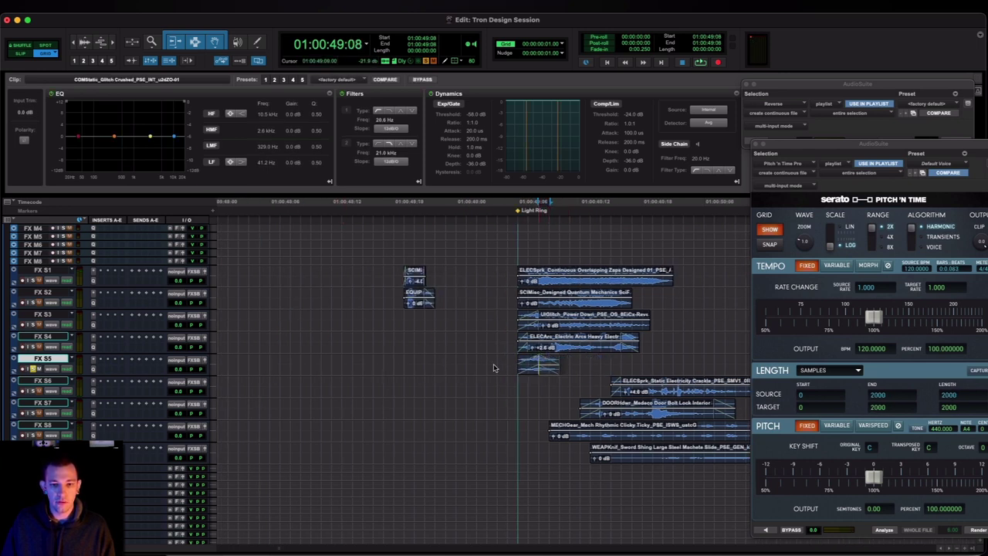
Move the shortened Glitch Crushed clip back to the lead-in, set its start at about 01:00:48:20, and play from 01:00:48:19
left_click_drag(545, 368, 430, 367)
left_click(419, 360)
key("a")
left_click(403, 360)
key("space")
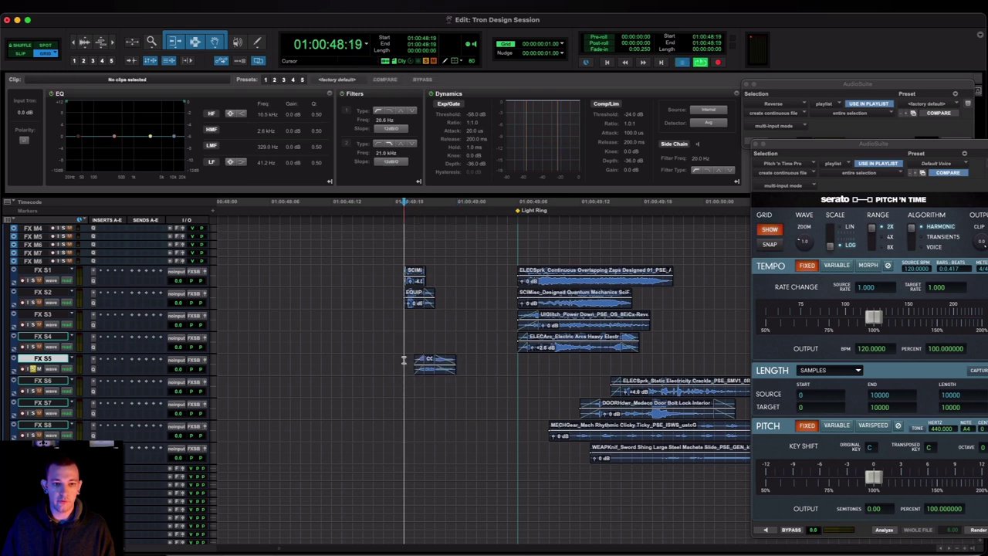
key("space")
Move the Glitch Crushed clip up to FX S3 so it starts at about 01:00:48:19 beneath the other lead-in clips
left_click_drag(428, 372, 382, 306)
key("t")
key("t")
scroll(551, 315, "right", 3)
Trim the Gym Exercise Equip clip's start to 01:00:48:19 with a short fade-in, and move the FX S1 lead-in clip to about 01:00:48:18
left_click(396, 308)
key("a")
key("t")
key("t")
scroll(422, 305, "right", 3)
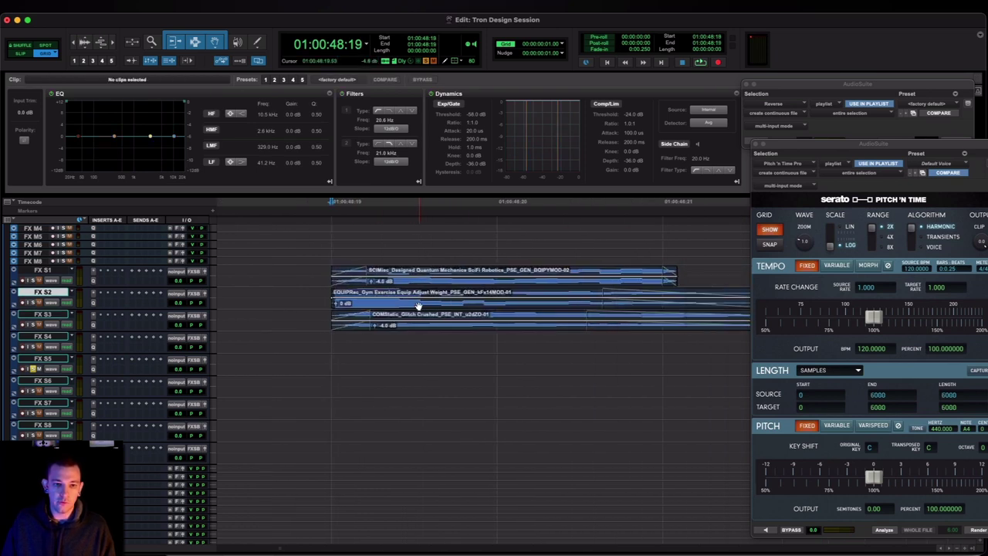
left_click(383, 311)
left_click_drag(394, 280, 362, 279)
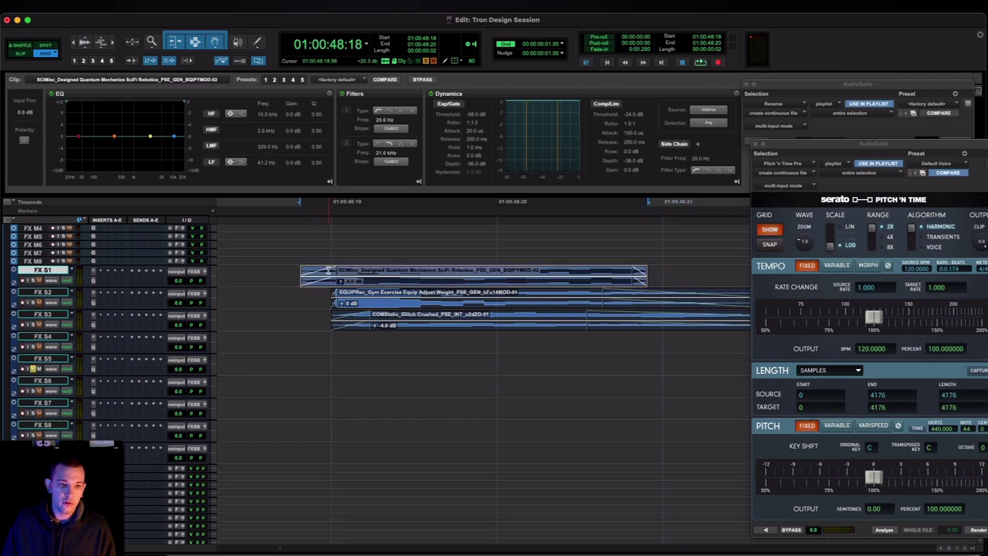
Trim the FX S1 lead-in clip's start to 01:00:48:19 and give the Glitch Crushed clip on FX S3 a short fade-in
left_click(337, 274)
key("a")
left_click(364, 317)
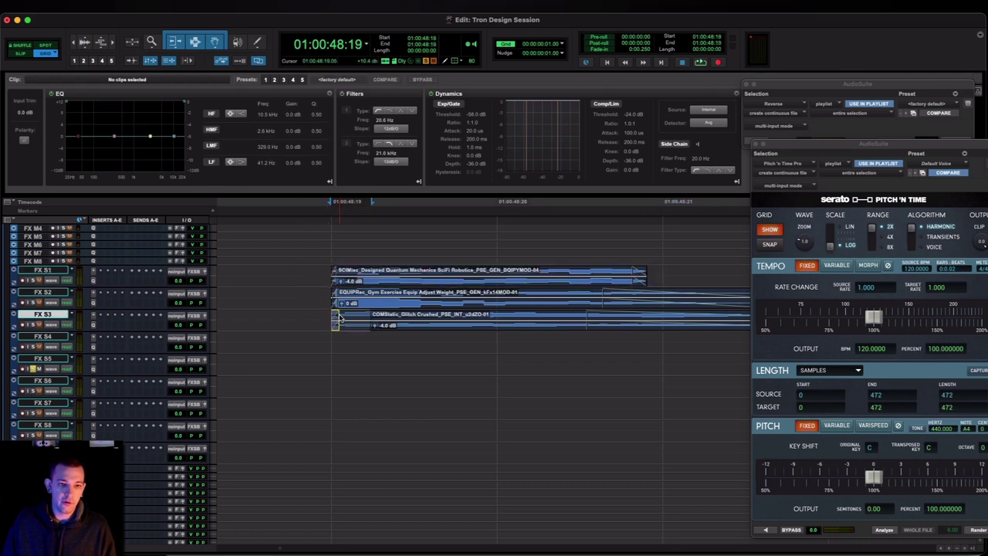
key("ctrl+]")
scroll(511, 306, "right", 5)
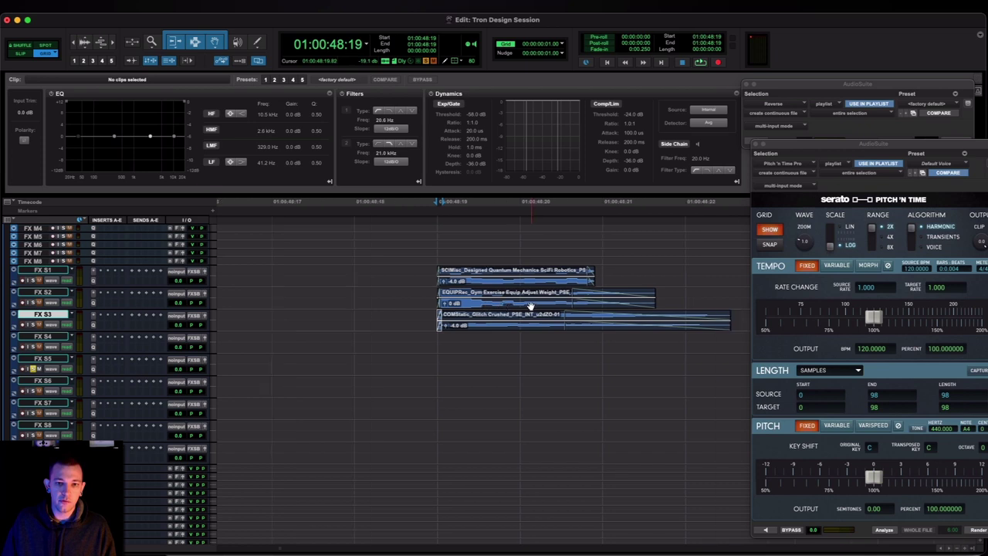
Shorten the end of the Glitch Crushed clip on FX S3 to line up with the end of the Gym Exercise Equip clip
left_click(547, 317)
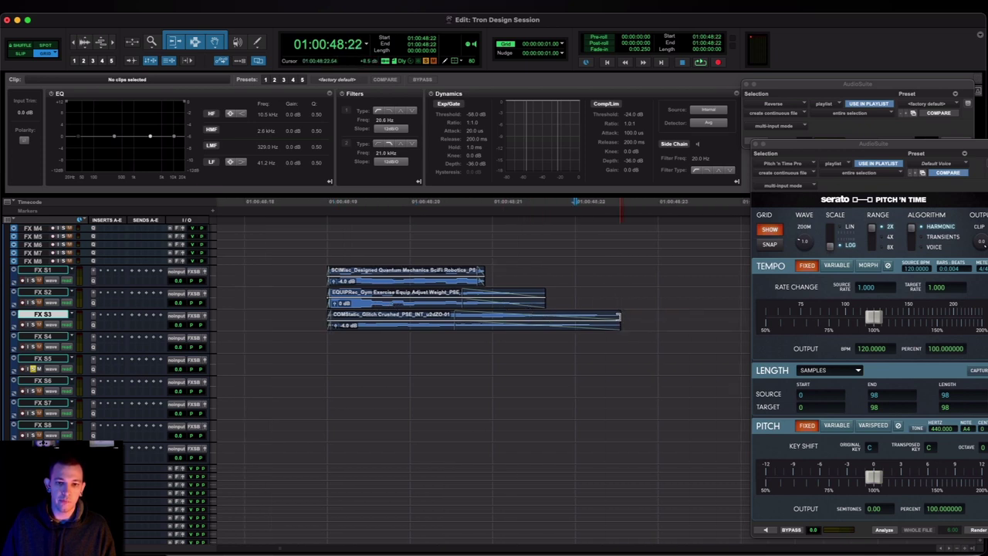
left_click_drag(617, 316, 543, 309)
left_click(423, 270)
key("r")
key("r")
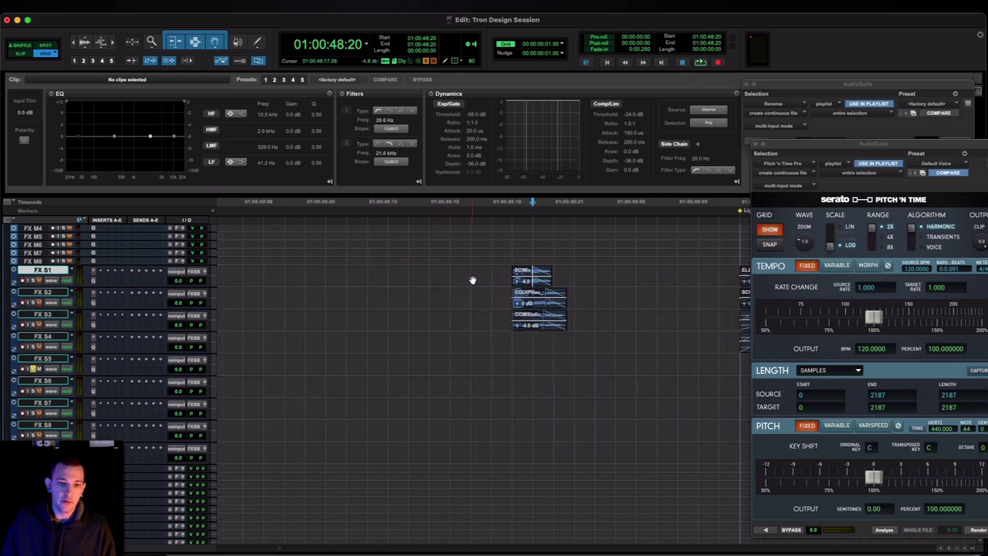
Move the three lead-in clips on FX S1 to FX S3 together so they start at 01:00:49:03, just before the Light Ring marker
scroll(472, 280, "right", 5)
left_click_drag(347, 271, 452, 331)
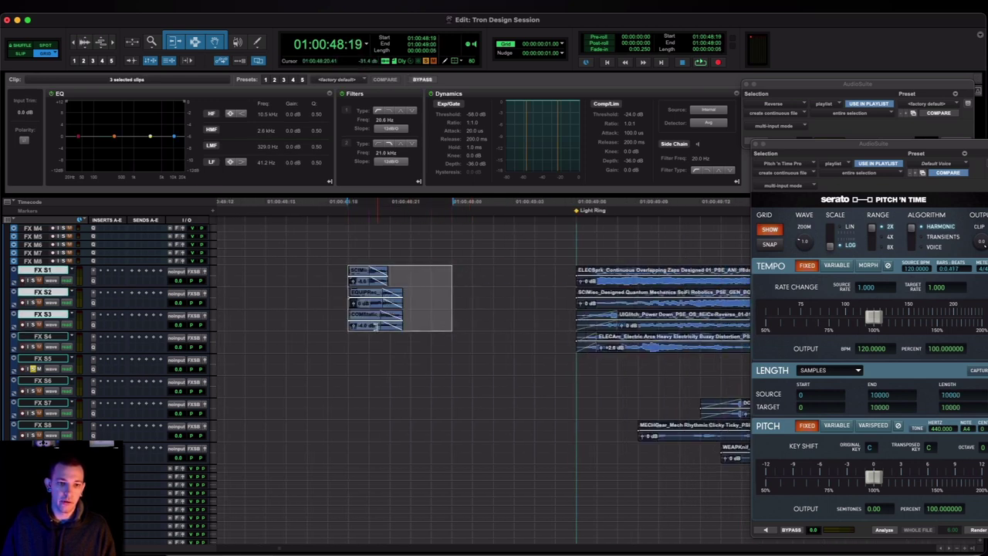
left_click_drag(377, 331, 534, 327)
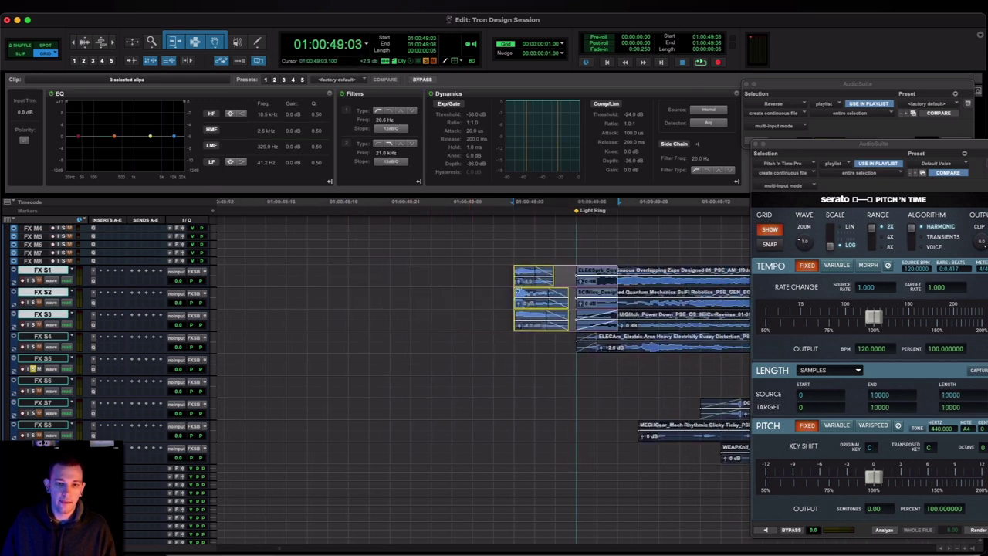
key("r")
scroll(484, 286, "right", 5)
left_click(401, 388)
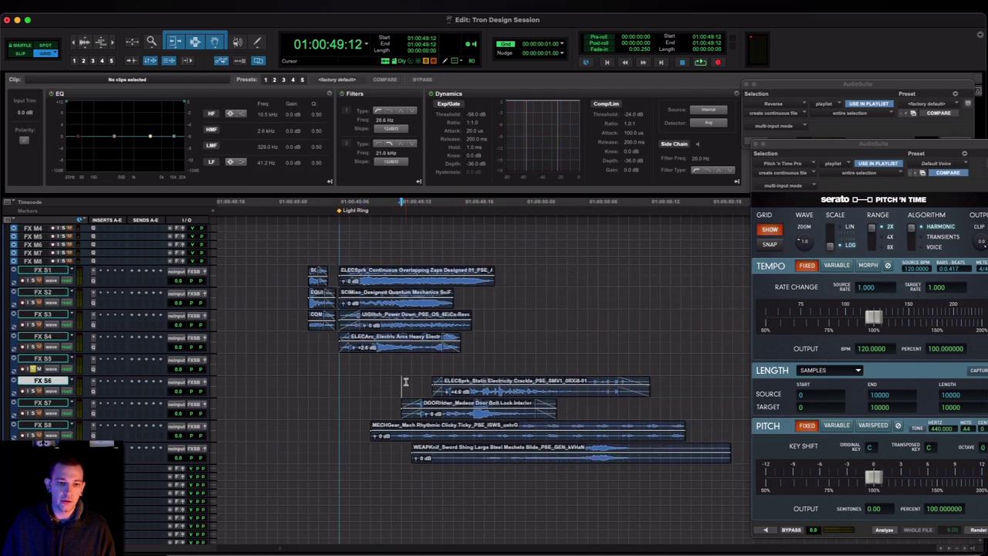
Solo FX S1 to FX S4 and play the lead-in and main layers from 01:00:49:02
key("ctrl+]")
scroll(453, 370, "left", 3)
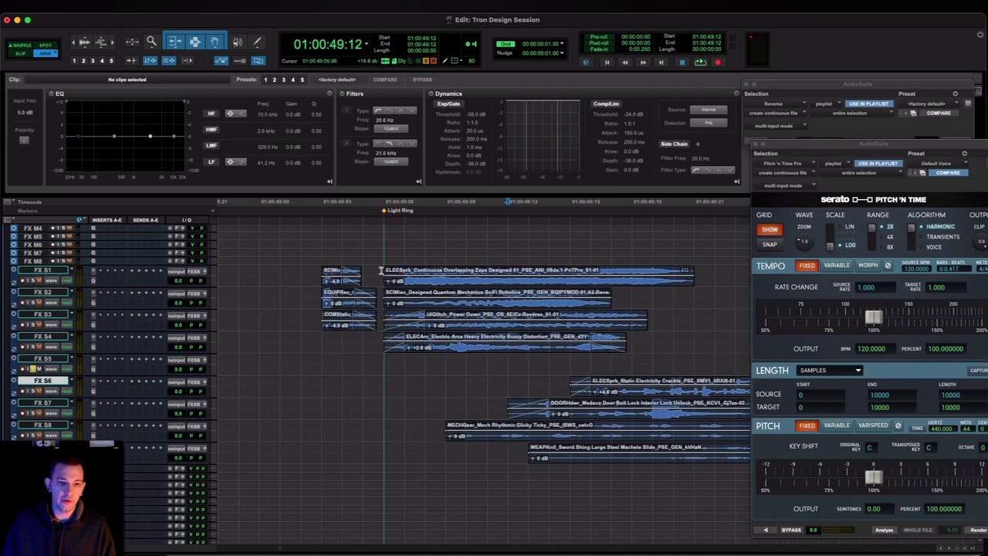
left_click(303, 343)
key("shift+s")
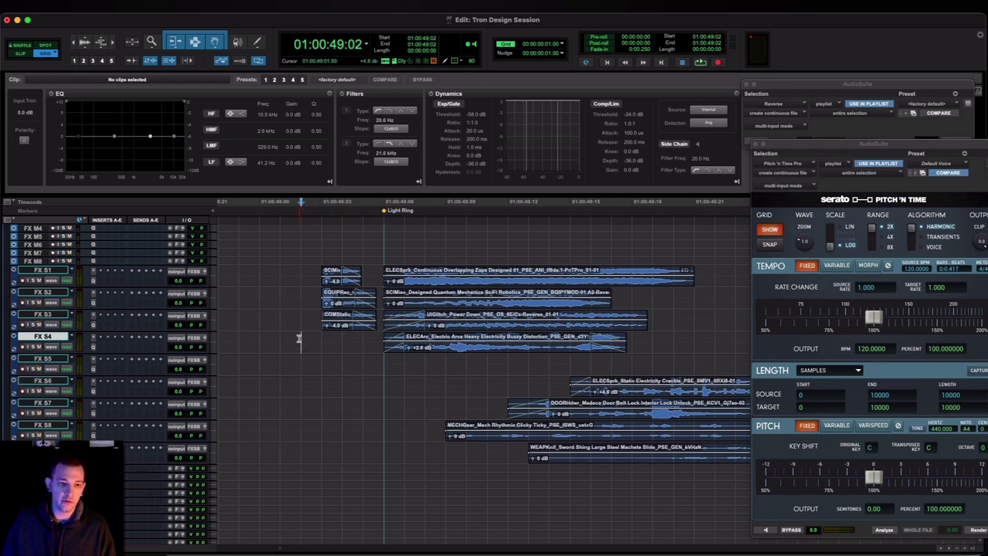
left_click_drag(300, 342, 302, 277)
key("space")
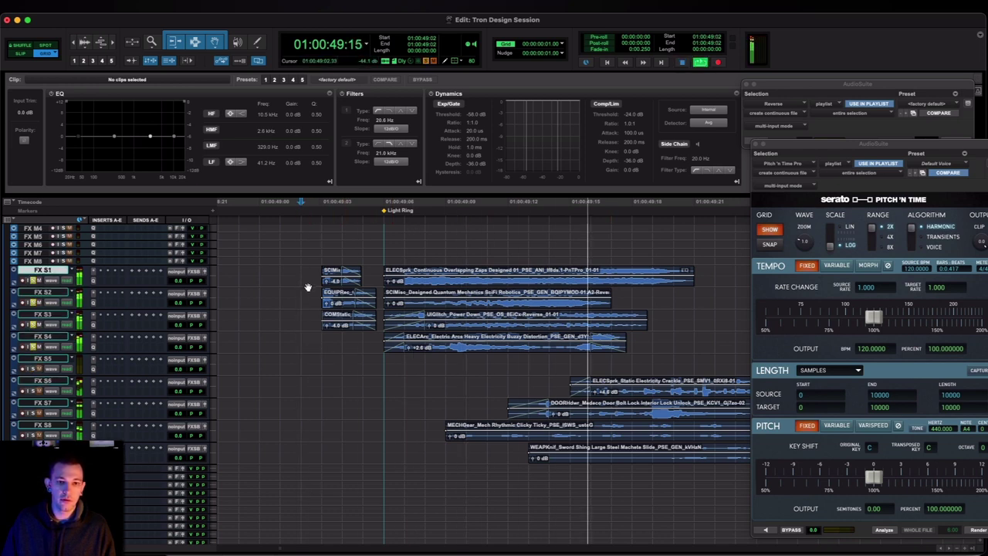
key("space")
key("space")
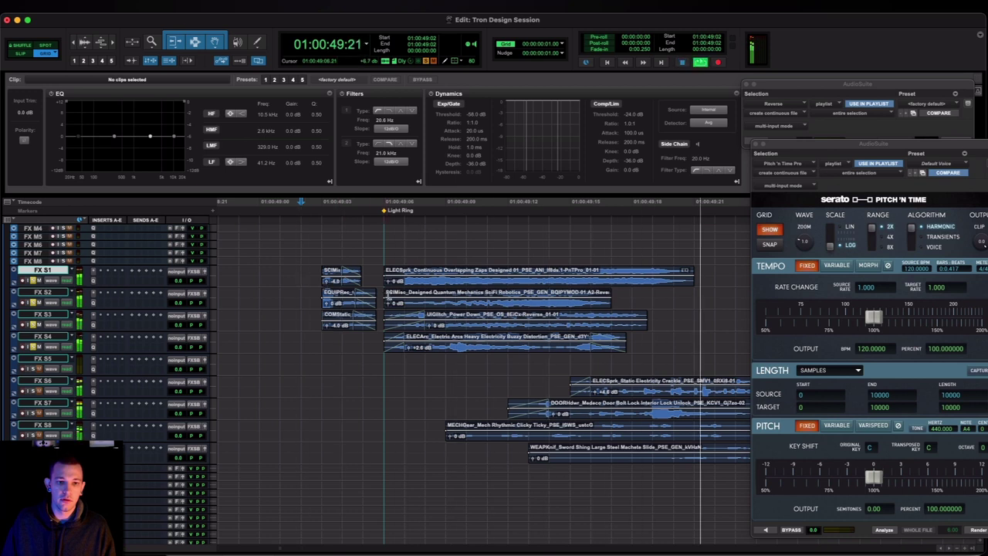
key("space")
Audition FX S1 alone from 01:00:49:06 and mute its Continuous Overlapping Zaps clip
left_click(385, 274)
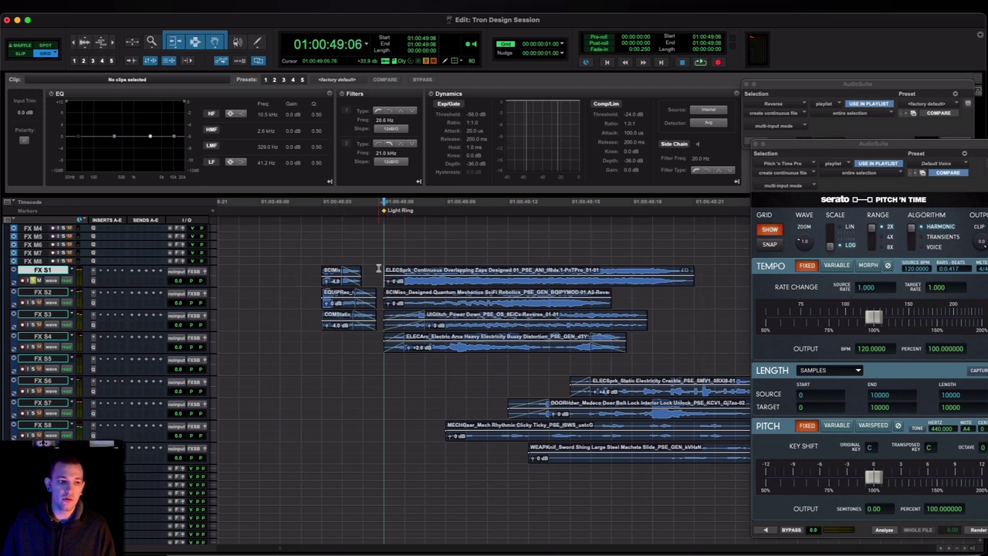
key("space")
key("space")
left_click(447, 284)
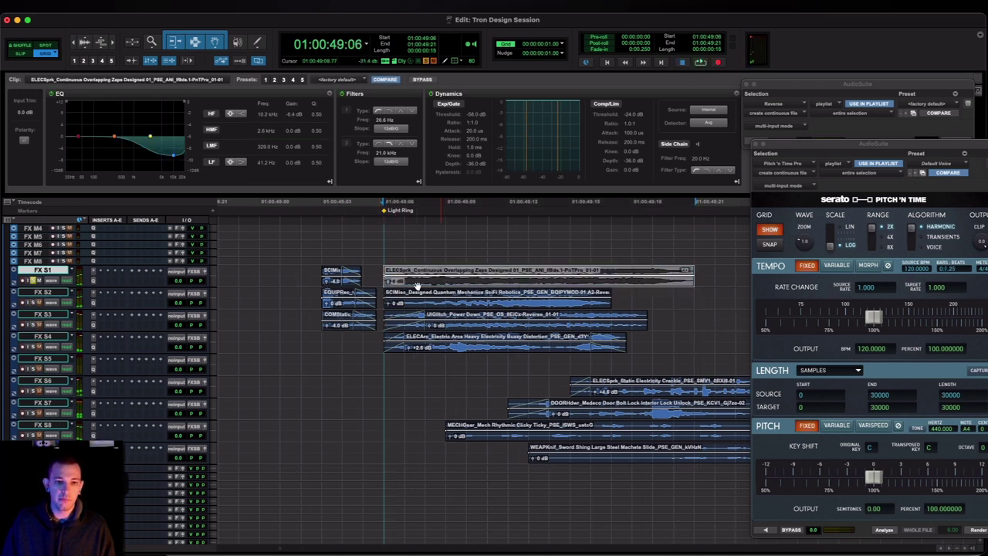
Solo FX S1 to FX S4 and listen from 01:00:49:02 with the Continuous Overlapping Zaps clip muted
left_click(303, 274)
left_click_drag(303, 279, 301, 339)
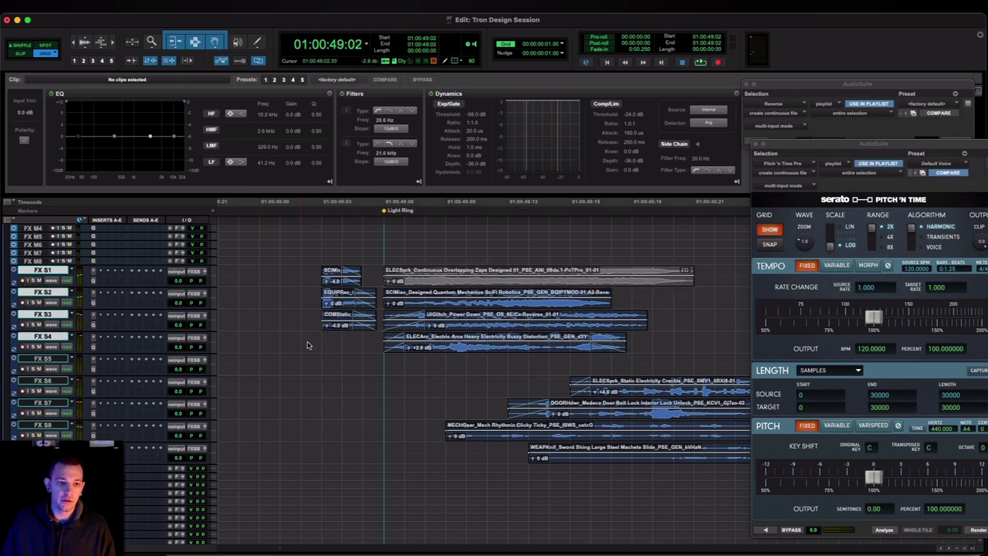
key("space")
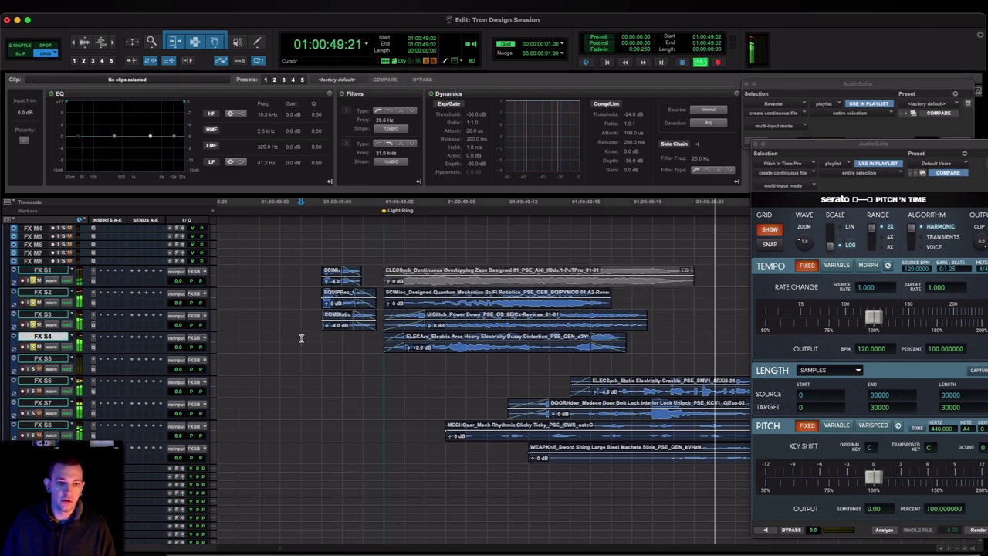
key("space")
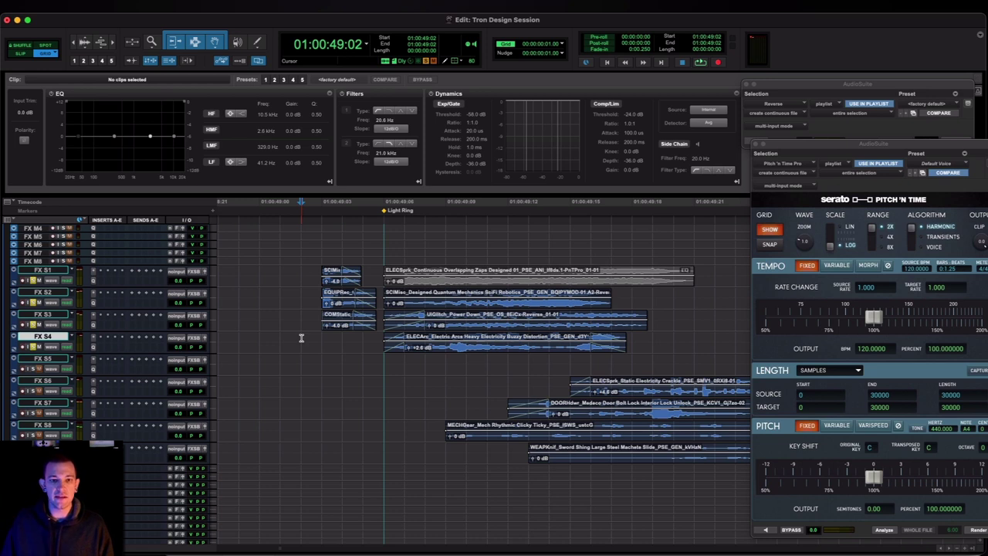
Unmute the Continuous Overlapping Zaps clip on FX S1, audition it, and mute it again
left_click(459, 276)
key("space")
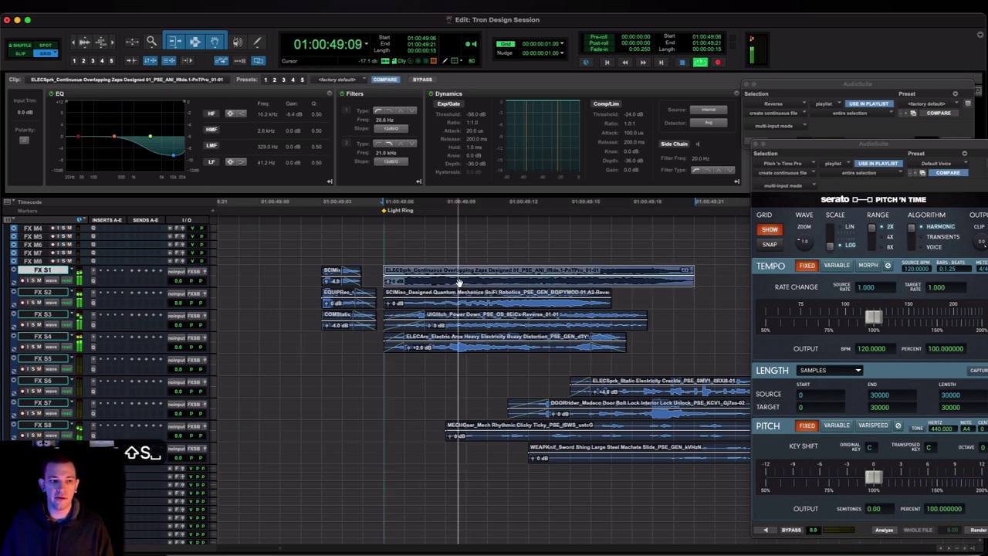
key("space")
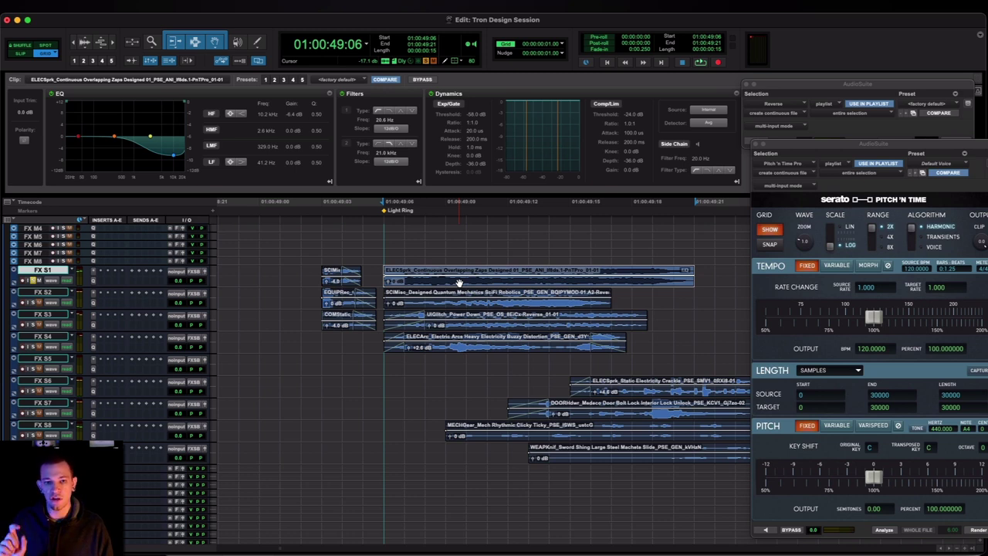
left_click(460, 283)
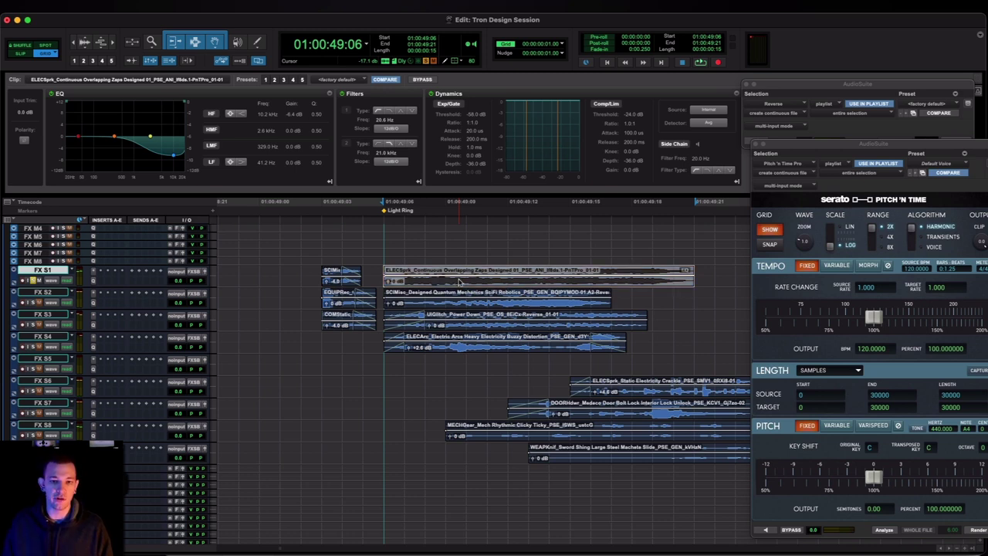
Play the soloed FX S1 to FX S4 layers once more from 01:00:49:02 without the zaps clip
left_click(305, 272)
left_click(302, 338)
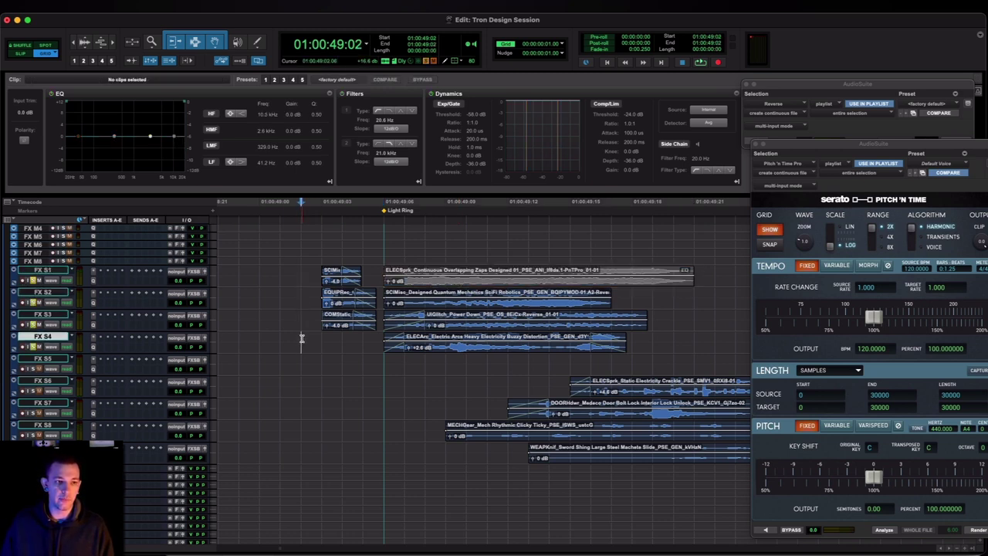
key("space")
key("space")
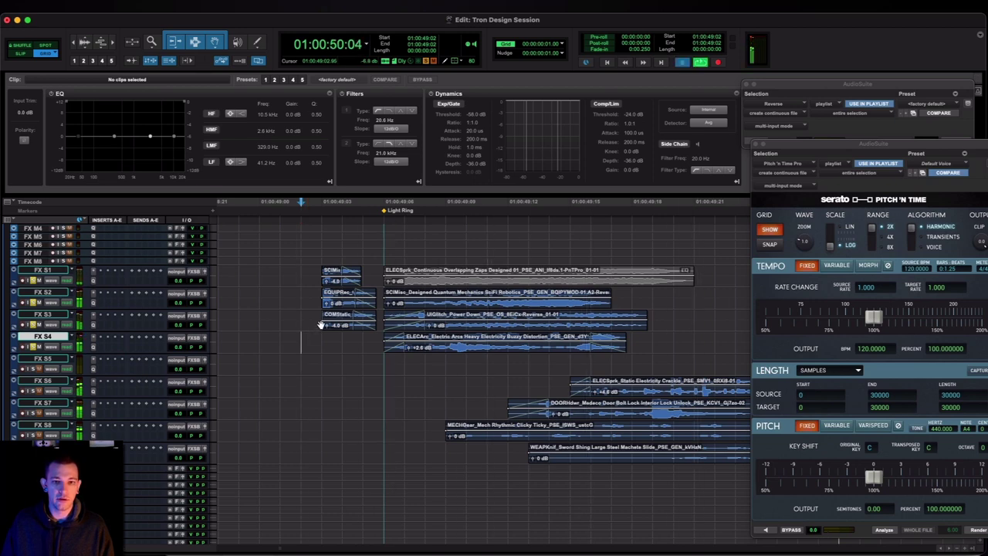
Solo FX S6 and audition the Static Electricity Crackle clip from 01:00:49:14
key("r")
key("r")
scroll(321, 324, "right", 2)
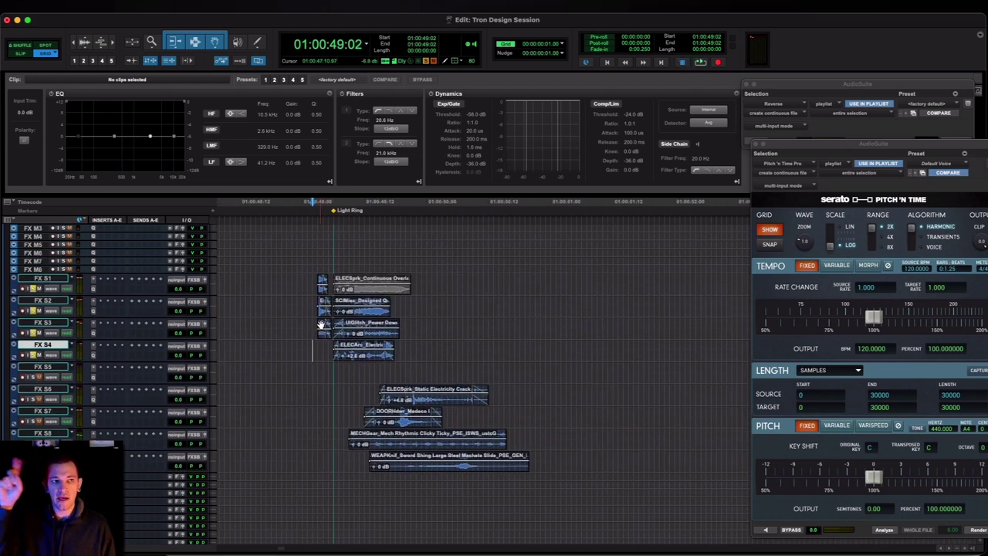
key("t")
scroll(363, 327, "right", 5)
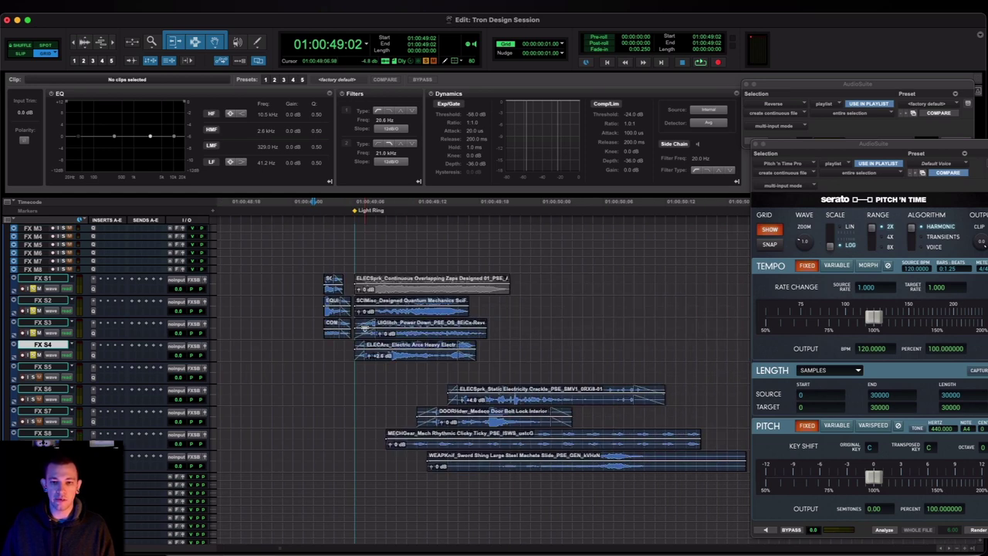
left_click(438, 395)
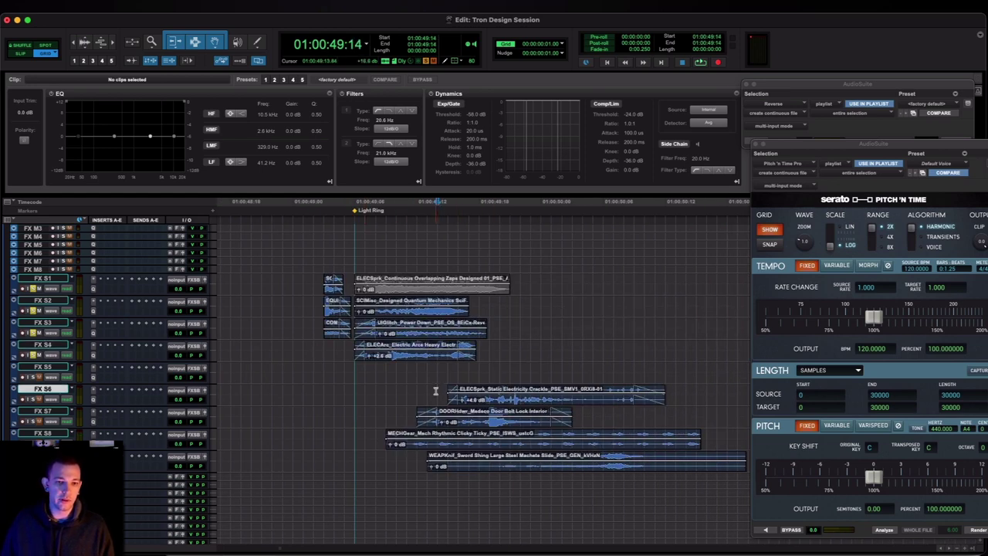
scroll(413, 388, "left", 6)
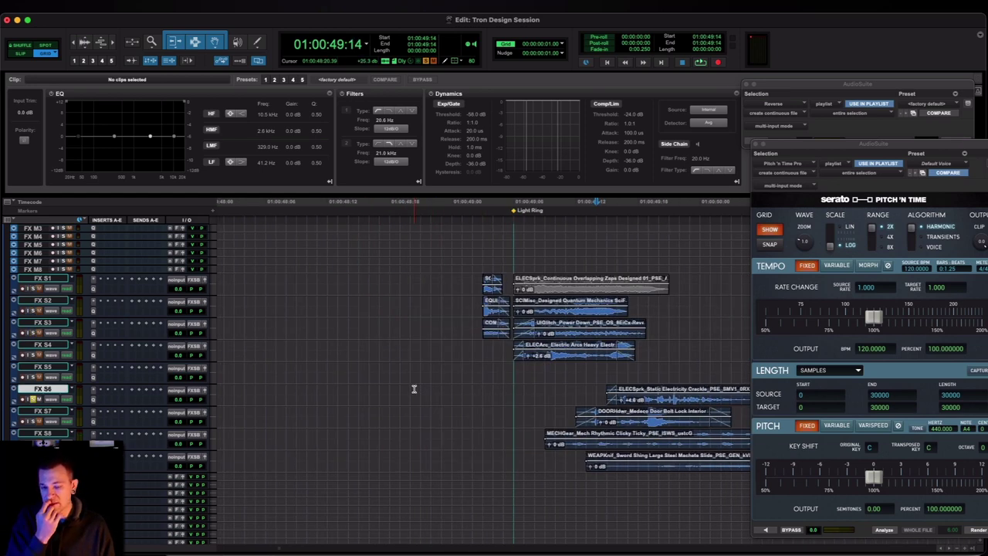
scroll(413, 388, "right", 5)
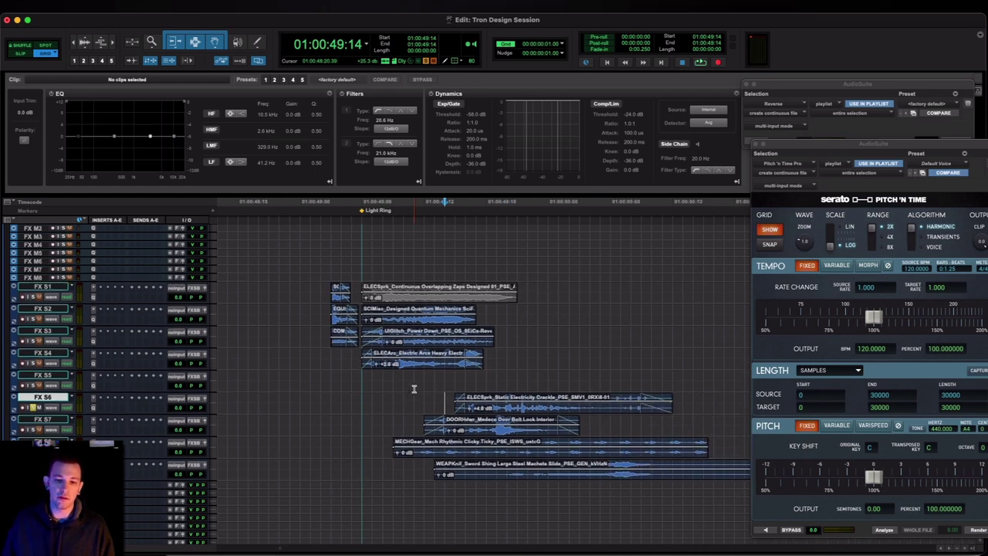
scroll(413, 388, "down", 3)
scroll(413, 388, "right", 1)
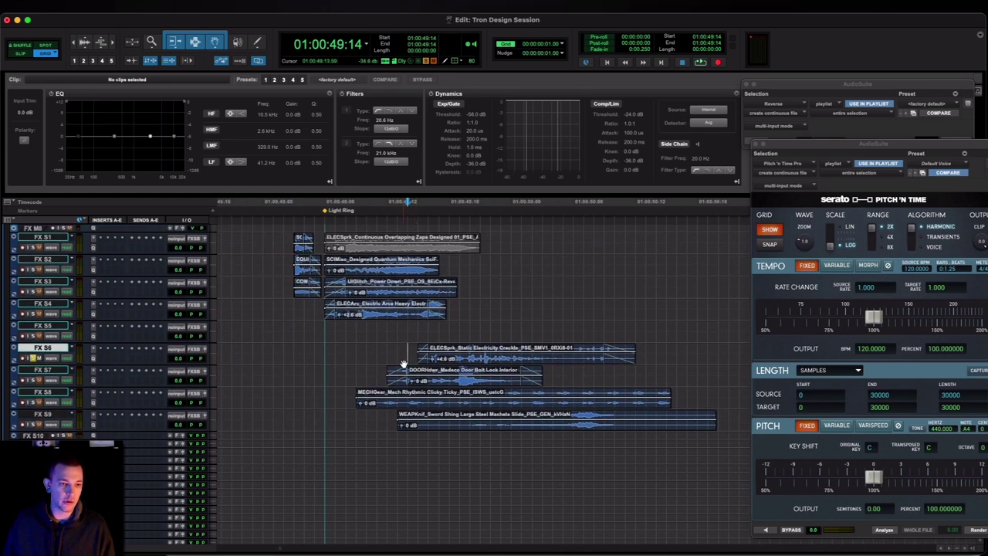
key("space")
key("space")
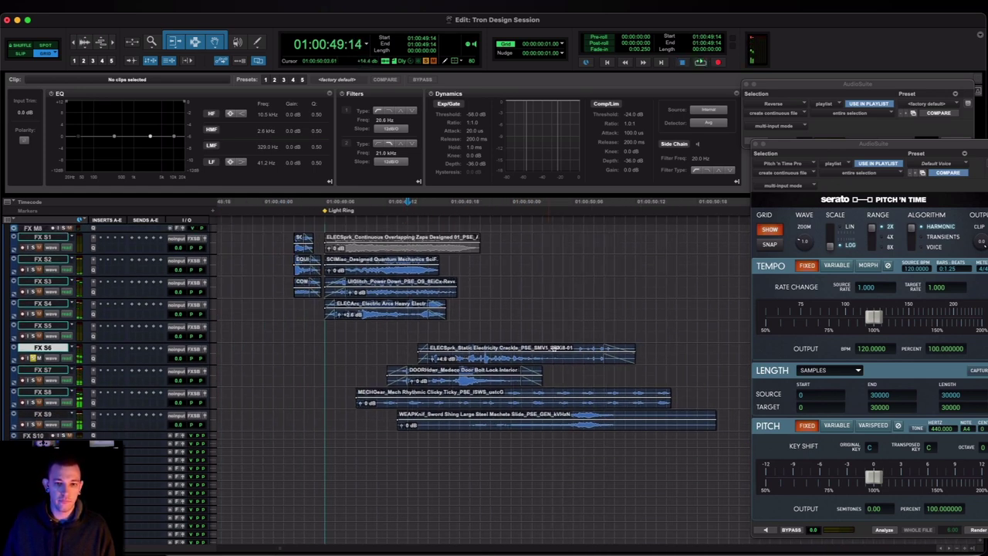
Move the Static Electricity Crackle clip to FX S5 at 01:00:49:06, split it, and place its second part at 01:00:49:15
left_click_drag(532, 364, 461, 341)
key("b")
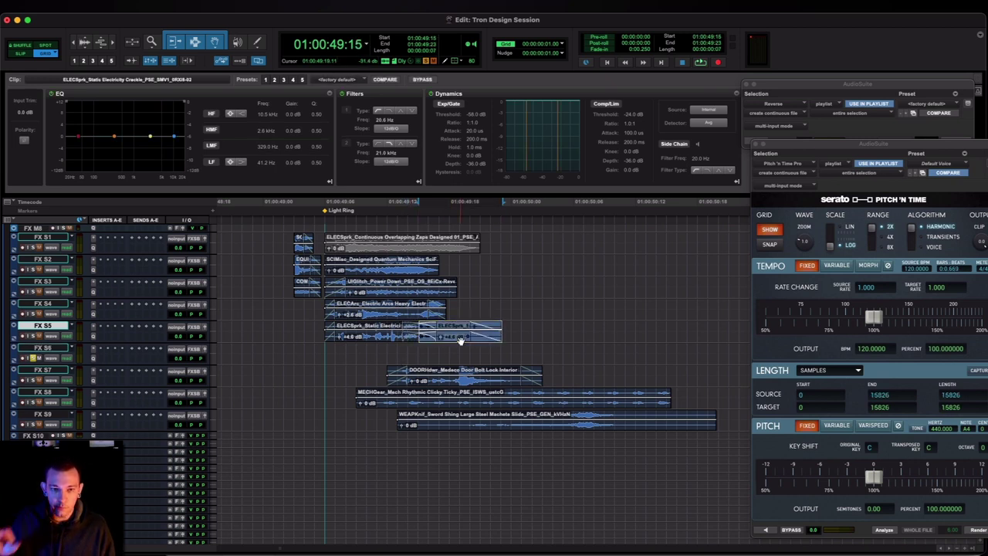
left_click(303, 330)
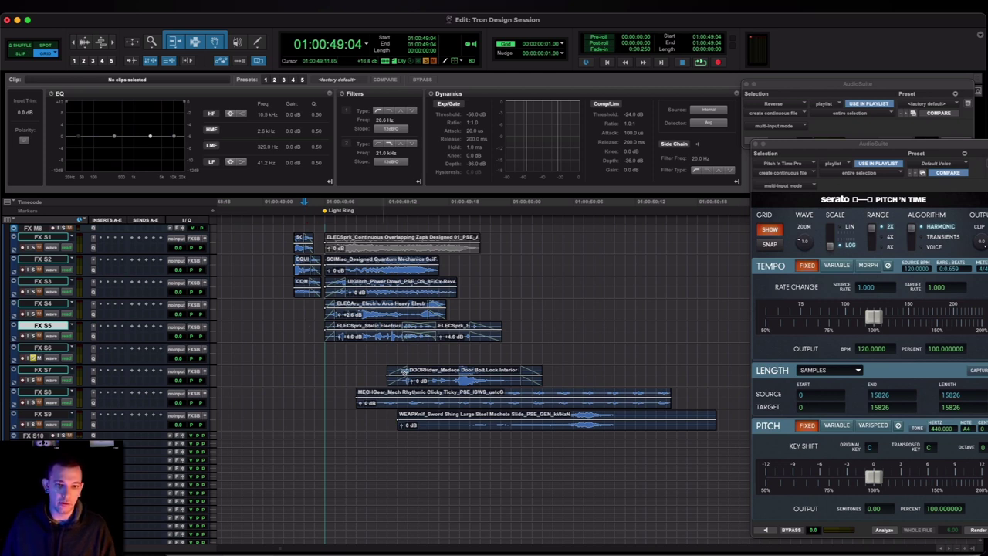
Move the Medeco Door Bolt clip up to FX S6 to start at 01:00:49:05 and audition it from 01:00:49:04
left_click_drag(442, 384, 359, 356)
left_click(303, 348)
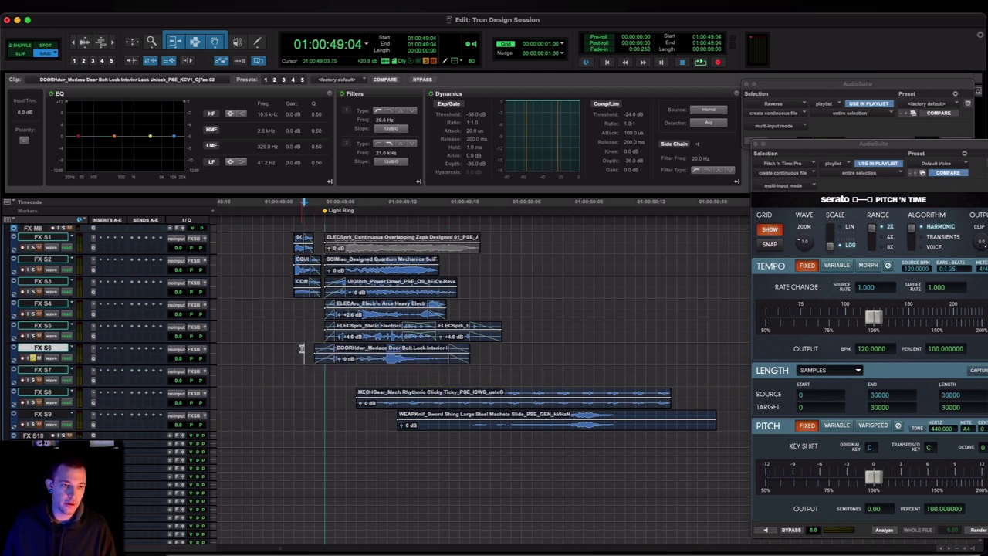
key("space")
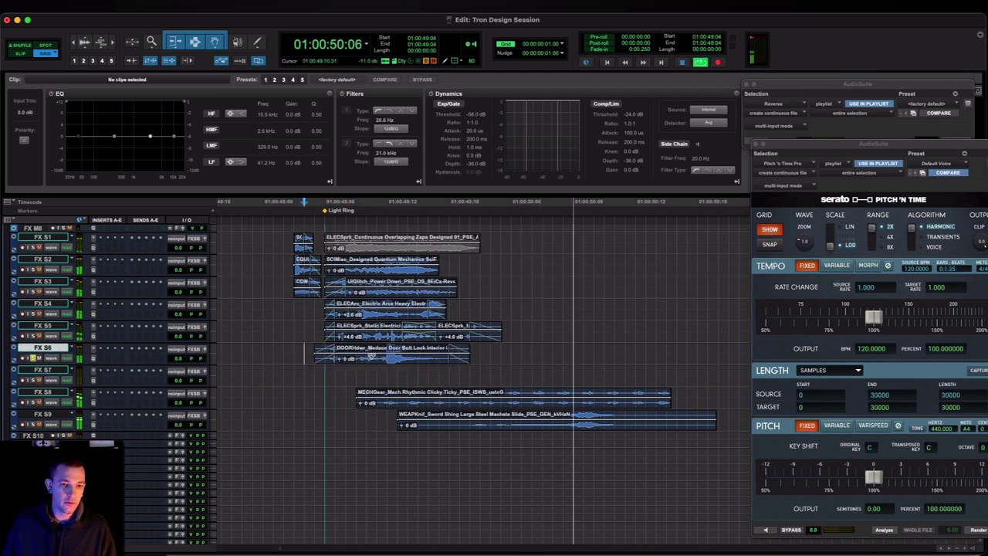
key("space")
key("space")
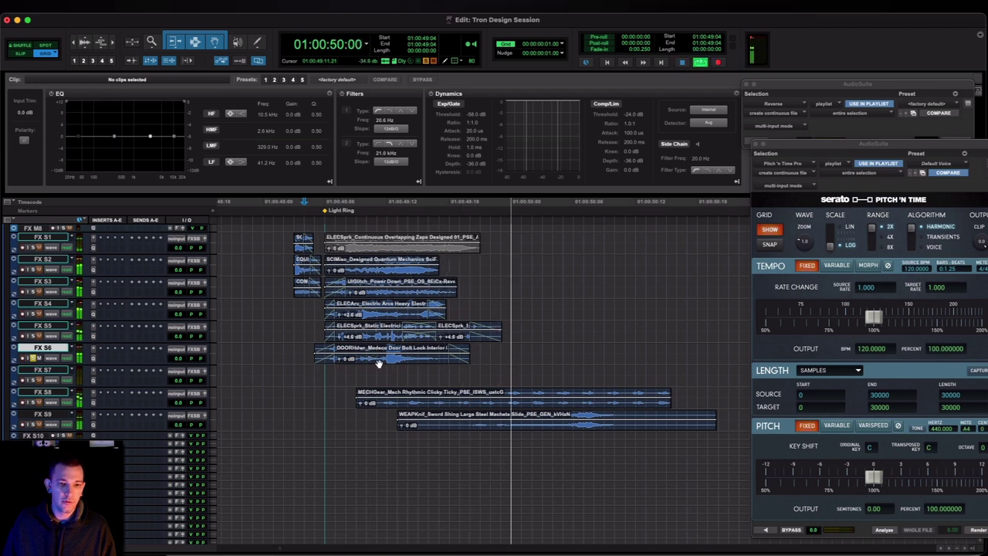
key("space")
Extend the Medeco Door Bolt clip's selection on FX S6 to 01:00:50:06 and choose the Smudge style in Saturn 2
left_click(378, 361)
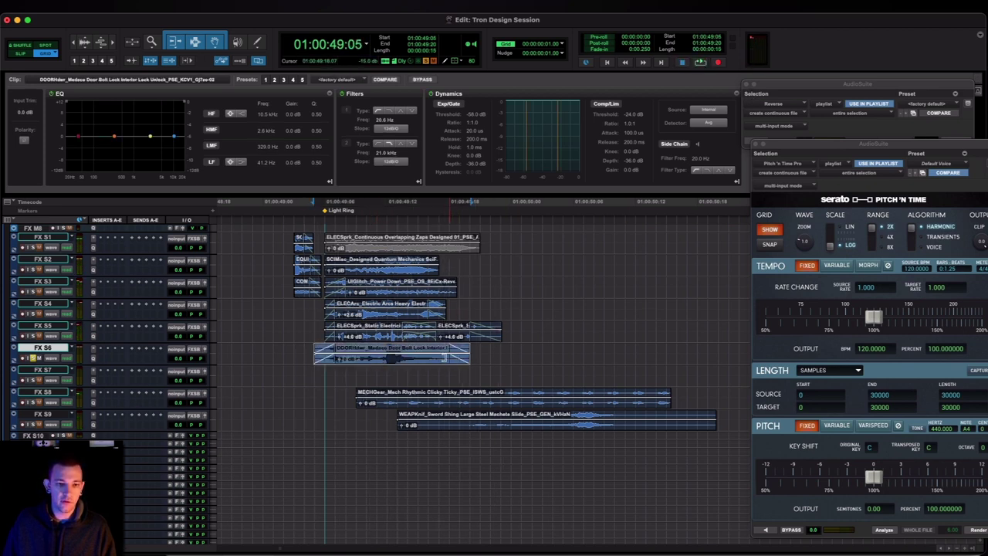
left_click(572, 344, "shift")
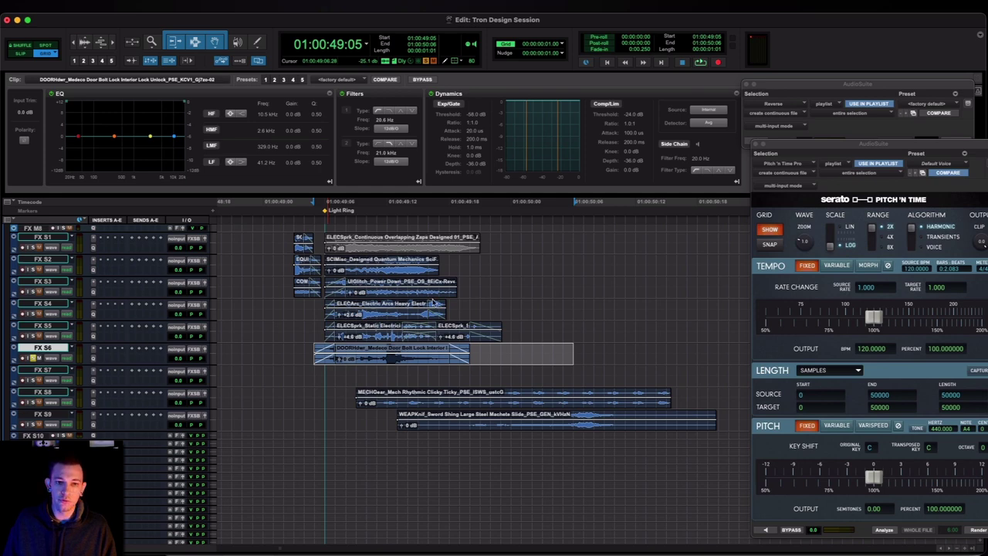
left_click(583, 257)
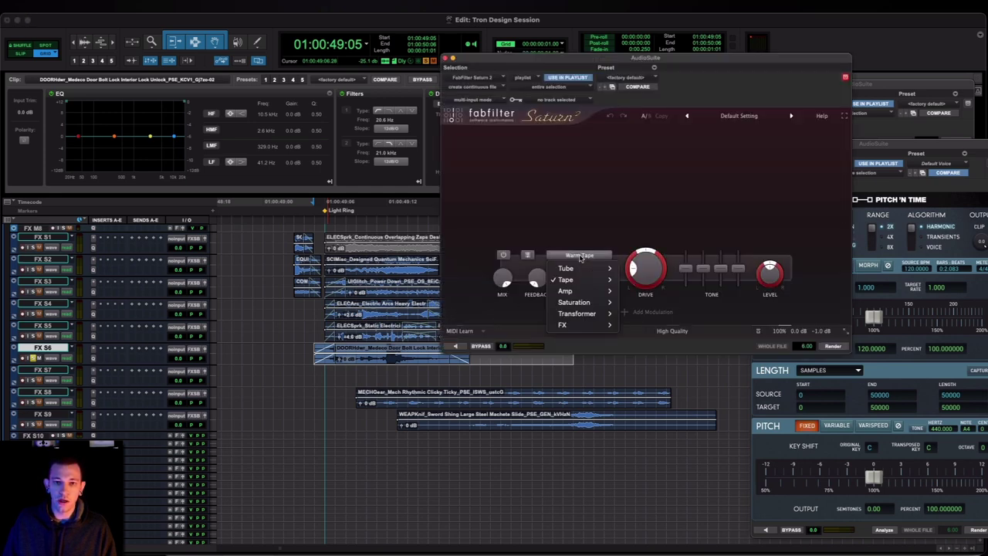
mouse_move(586, 328)
left_click(637, 325)
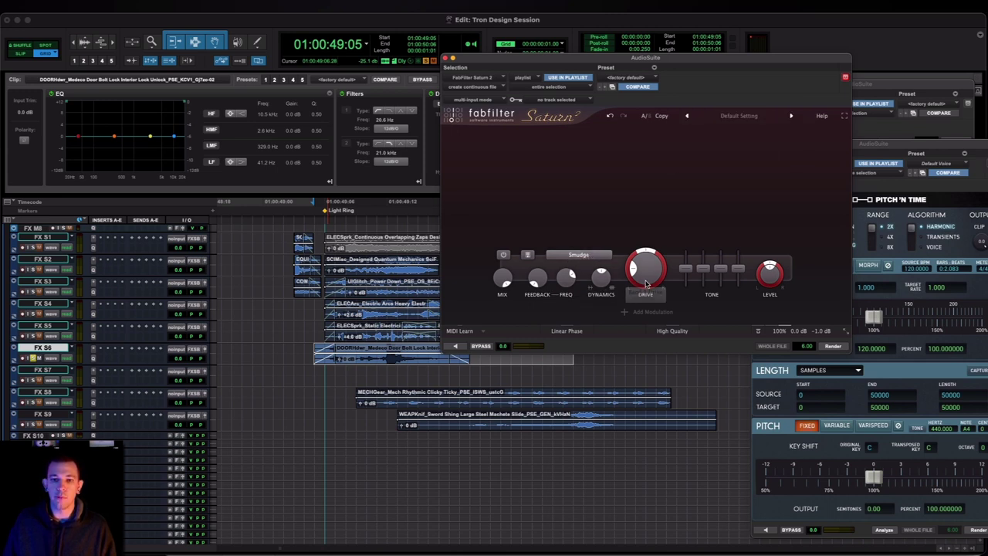
Set the Saturn 2 drive to 0% and lower the Medeco Door Bolt clip's gain to -3.0 dB
left_click_drag(650, 273, 653, 336)
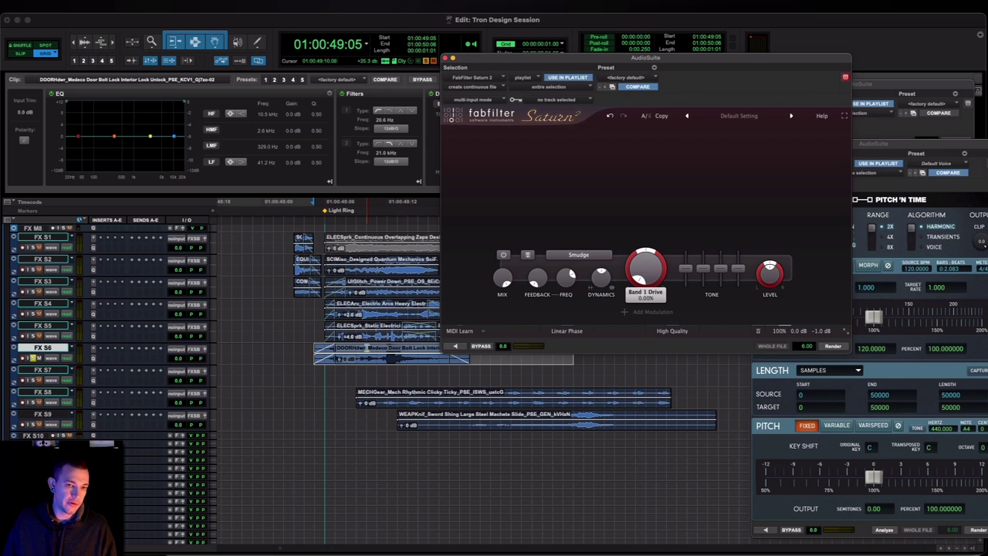
scroll(366, 348, "right", 3)
key("r")
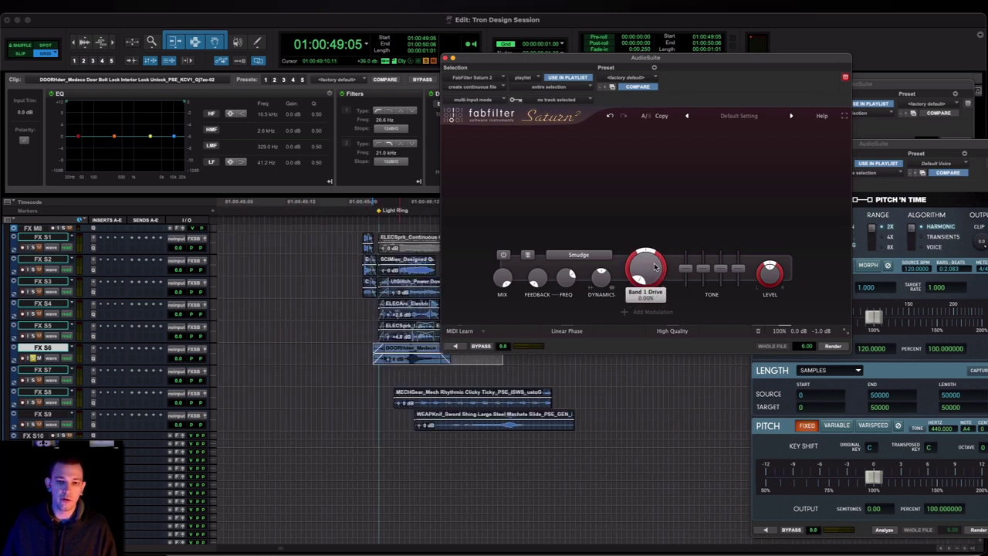
key("ctrl+shift+Down")
key("ctrl+shift+Down")
key("ctrl+shift+Down")
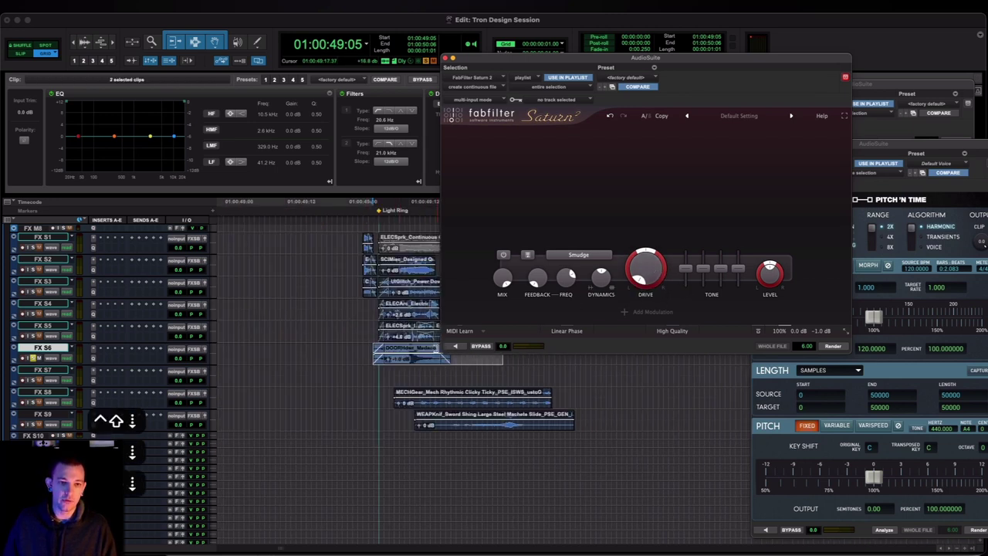
scroll(331, 330, "right", 3)
scroll(331, 331, "right", 2)
scroll(270, 341, "left", 6)
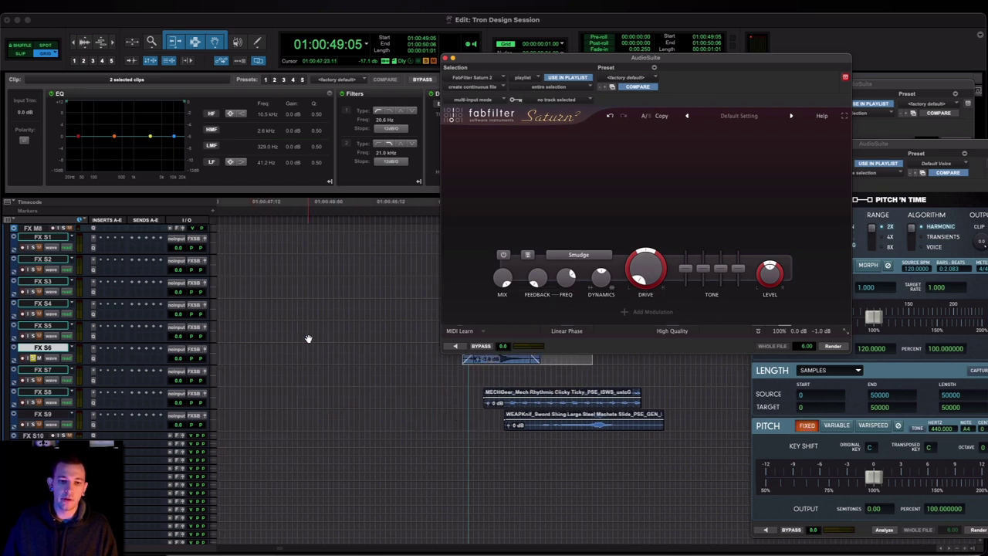
scroll(308, 339, "right", 3)
Preview the Smudge distortion on the door bolt clip, raise the drive to about 30%, and render the selection
left_click(456, 346)
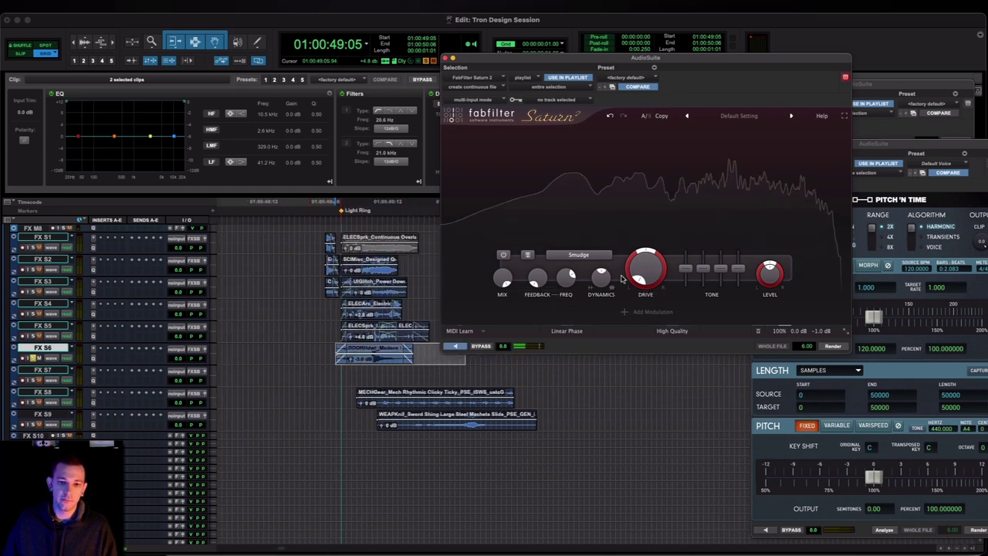
mouse_move(647, 266)
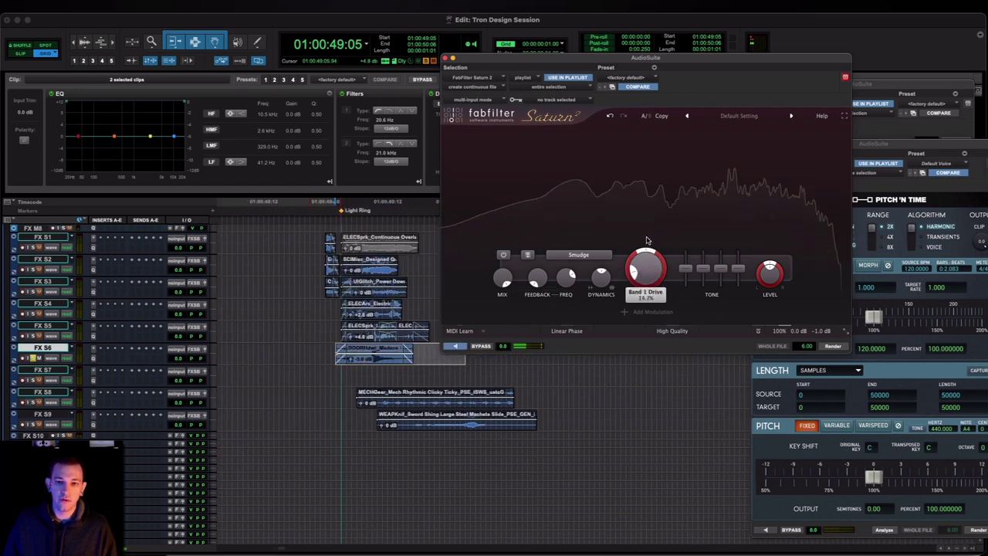
left_click_drag(651, 249, 634, 150)
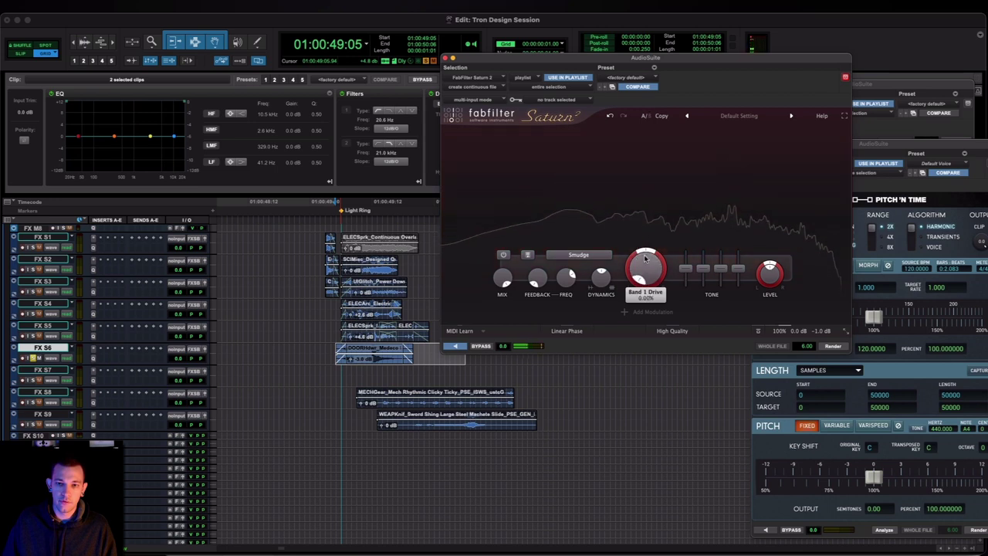
key("t")
scroll(435, 411, "right", 5)
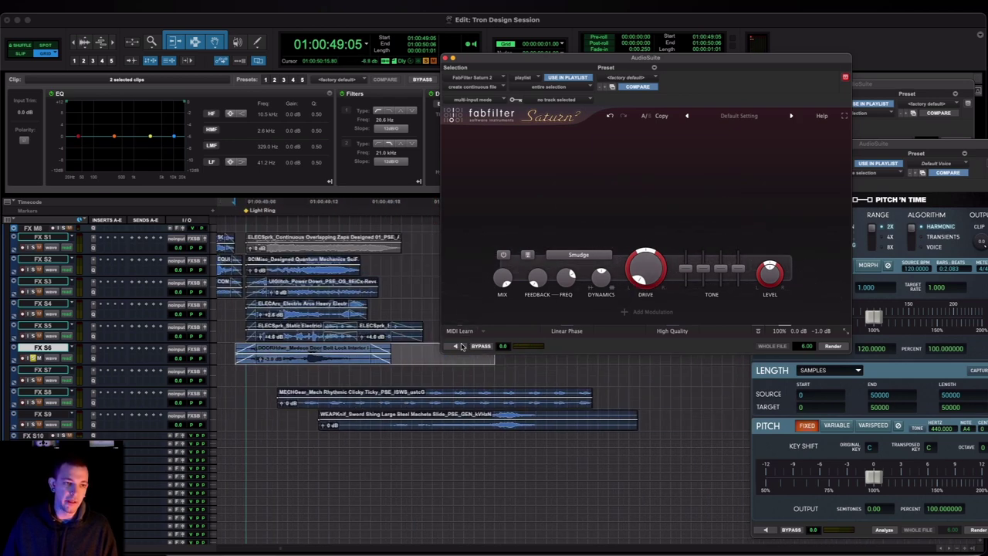
left_click(459, 347)
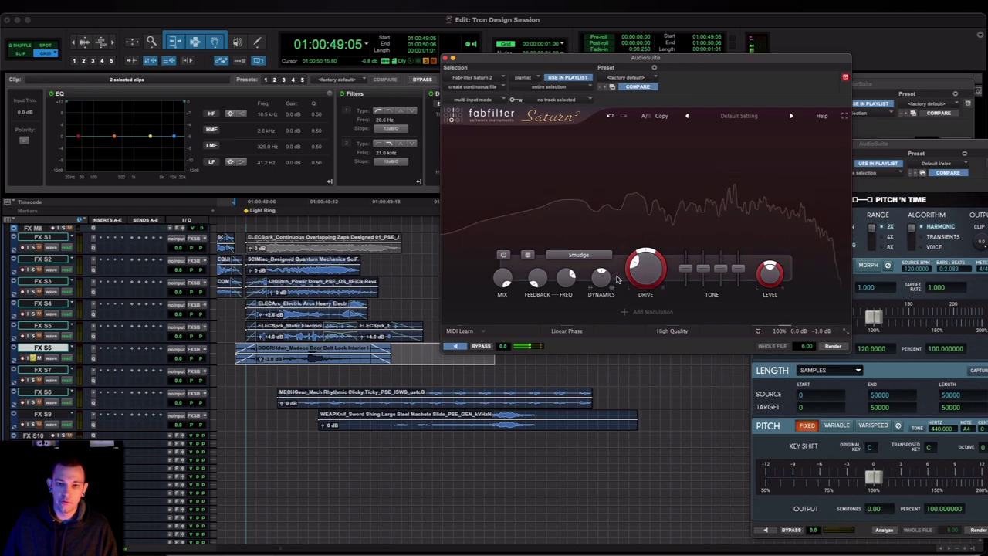
mouse_move(648, 278)
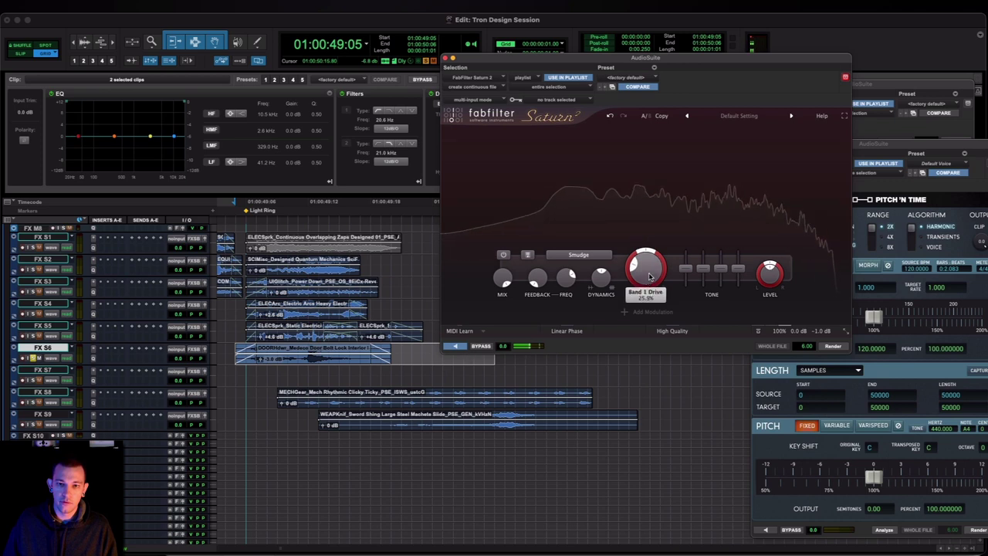
left_click_drag(638, 287, 633, 314)
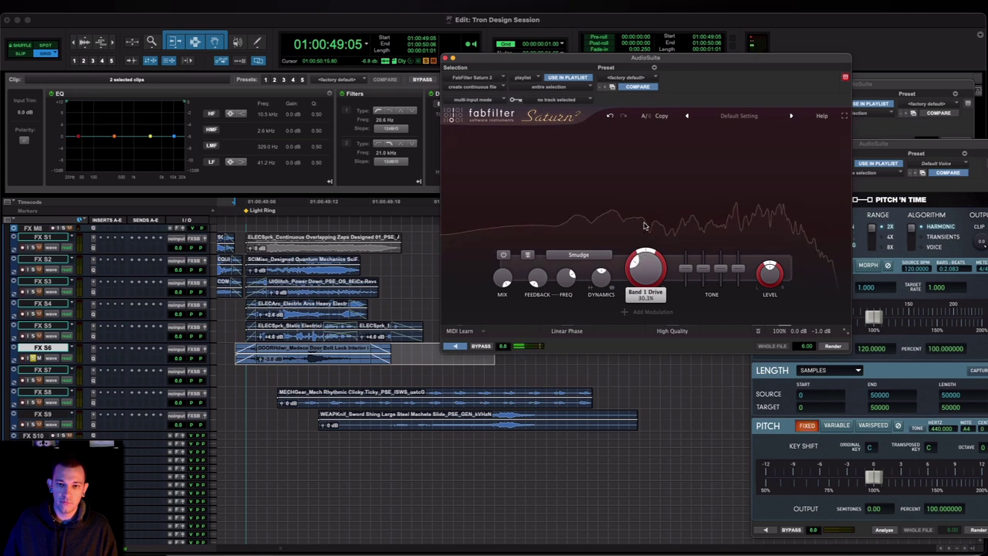
scroll(645, 266, "down", 5)
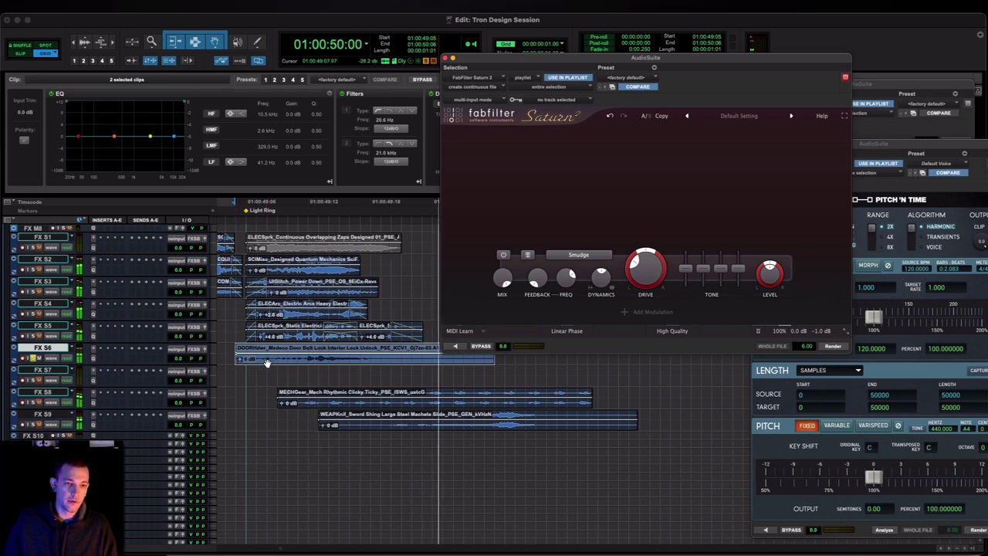
Raise the rendered door bolt clip's gain to +3.0 dB and open the L2 Stereo AudioSuite limiter
key("ctrl+shift+Up")
key("ctrl+shift+Up")
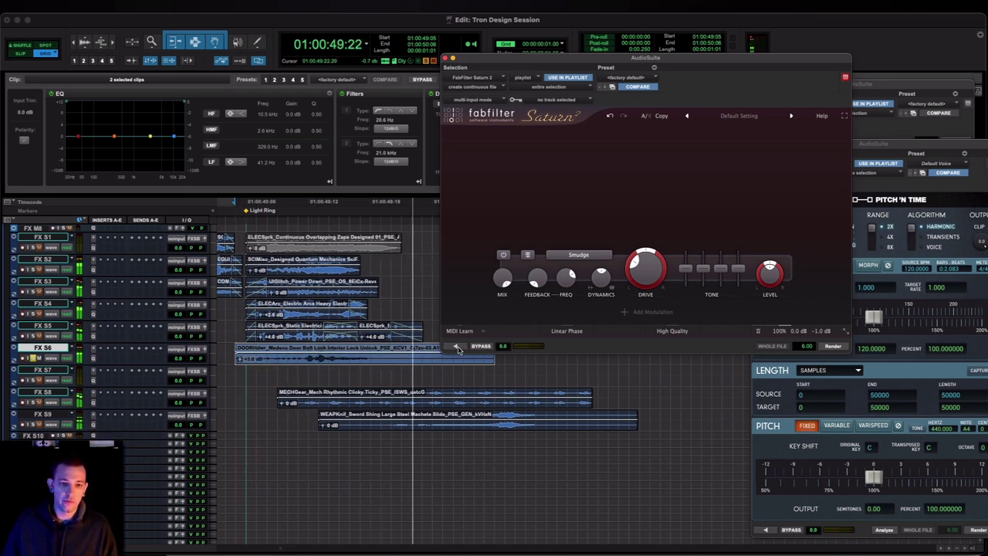
key("ctrl+space")
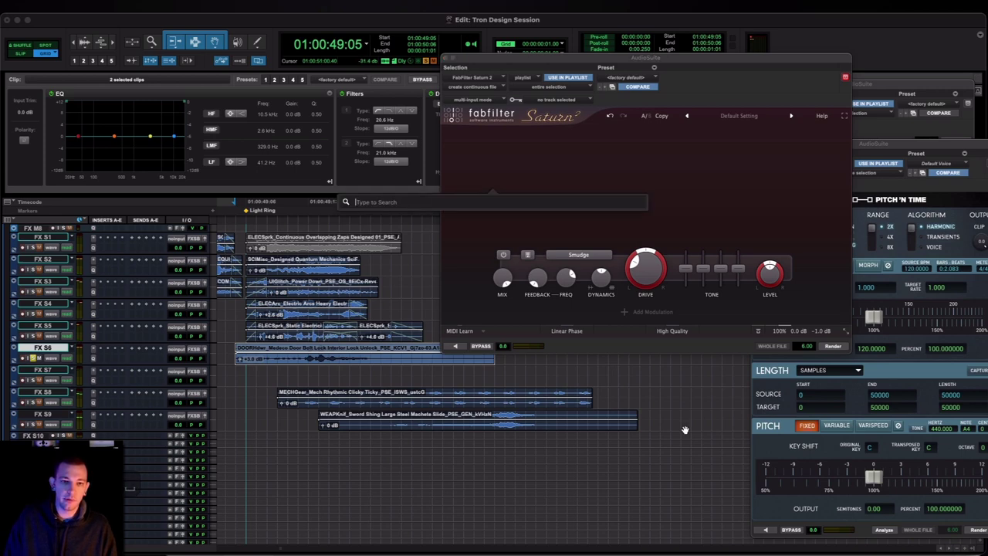
type("l2")
key("Down")
key("Return")
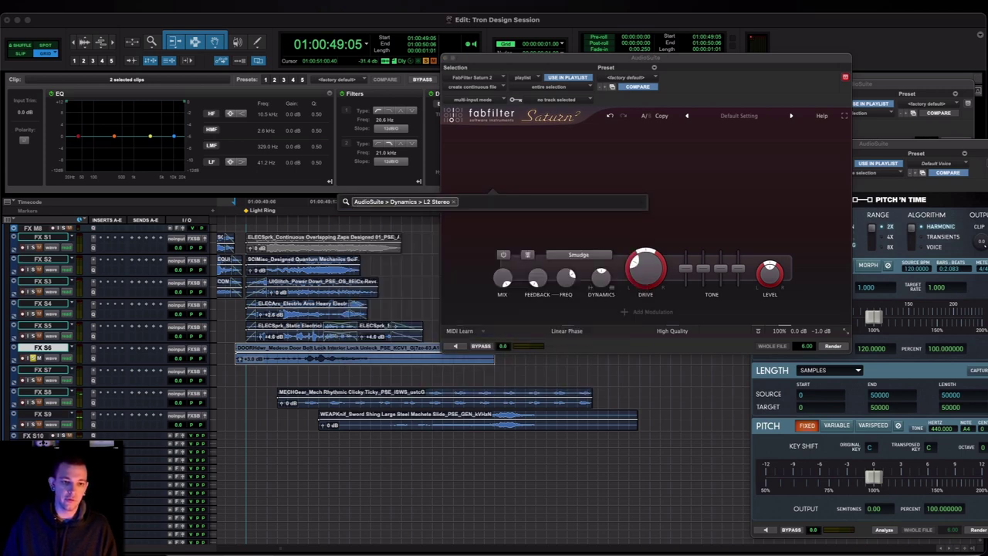
Preview the door bolt clip through L2, lower the threshold, set the output ceiling to -2.7 dB, and render it
left_click(457, 263)
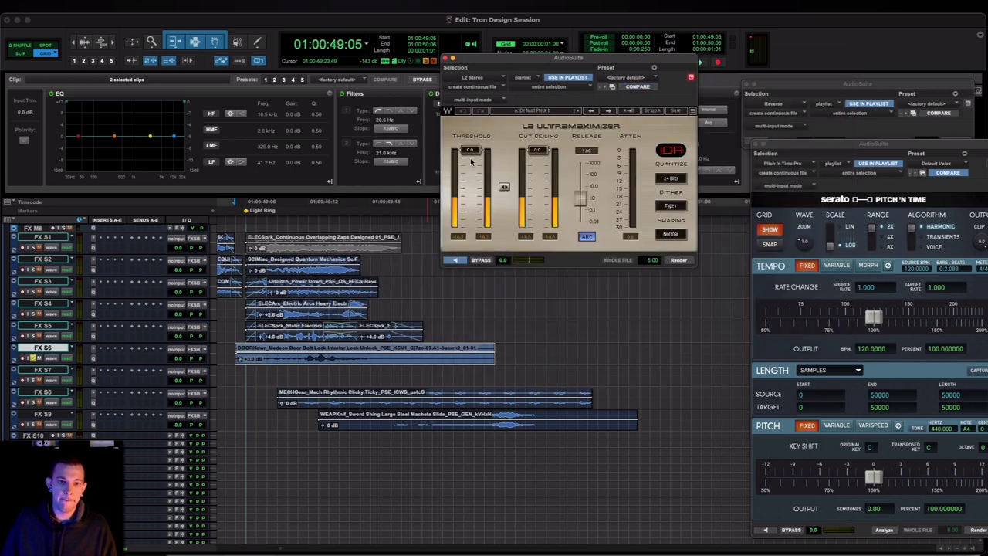
left_click_drag(470, 150, 470, 168)
left_click_drag(548, 152, 548, 158)
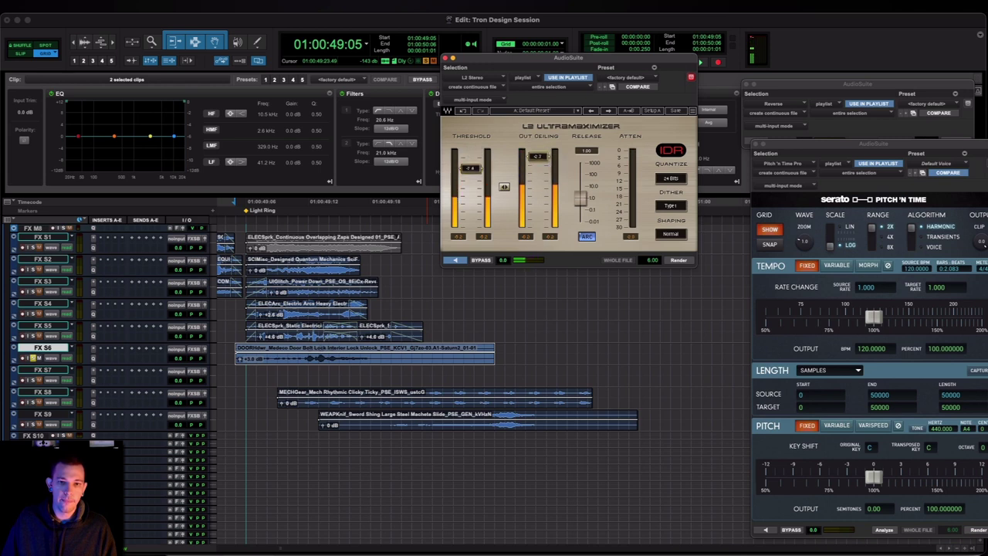
left_click(670, 261)
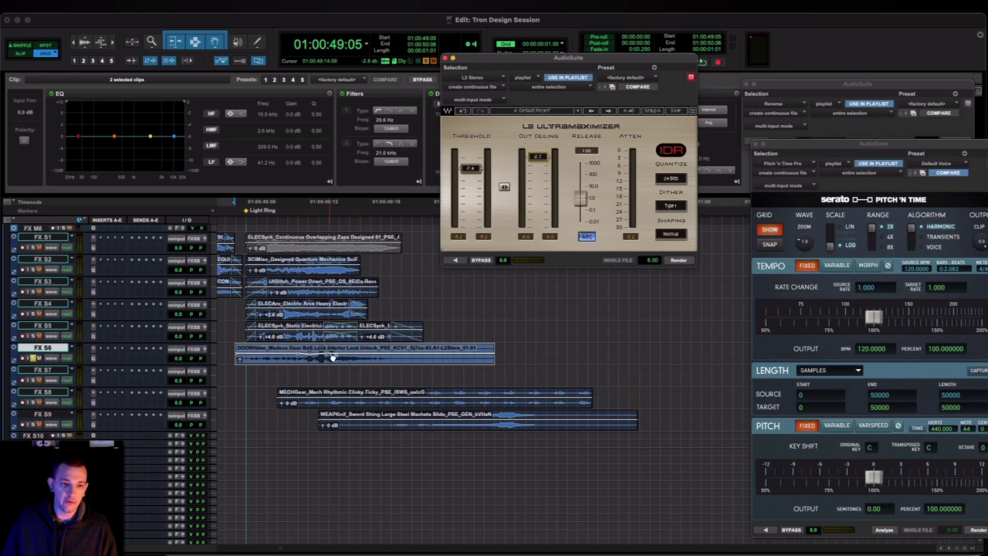
Dip the clip gain around the loudest hit of the door bolt clip and audition it from before its start
left_click(329, 358)
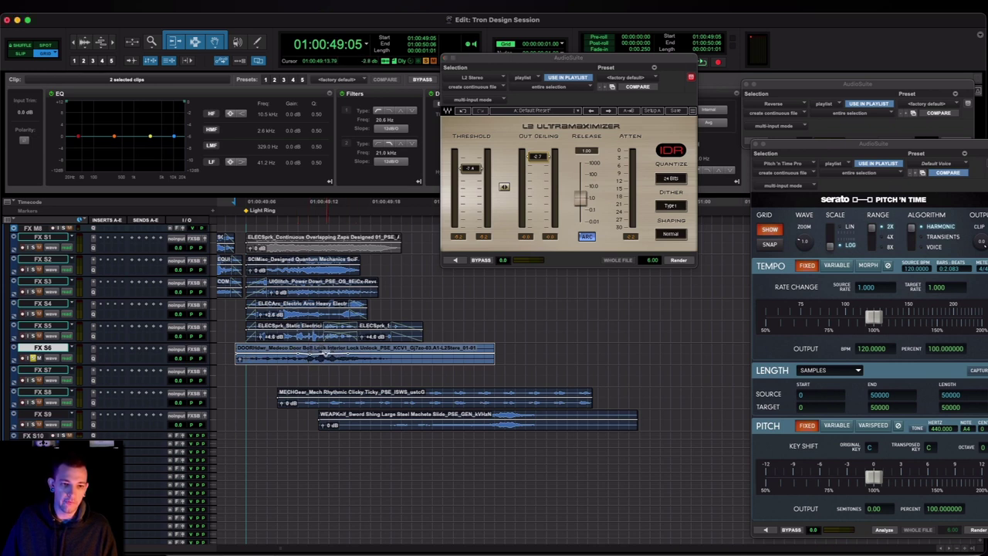
left_click(226, 351)
key("space")
left_click(247, 356)
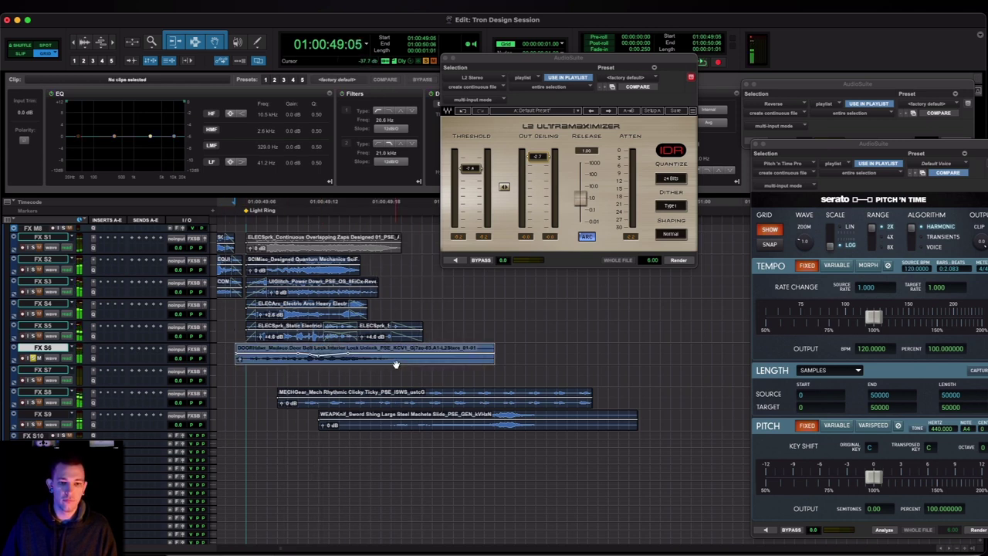
Render the door bolt clip in Pitch 'n Time Pro at about 134.5% tempo and move it to 01:00:49:09
left_click_drag(878, 316, 920, 317)
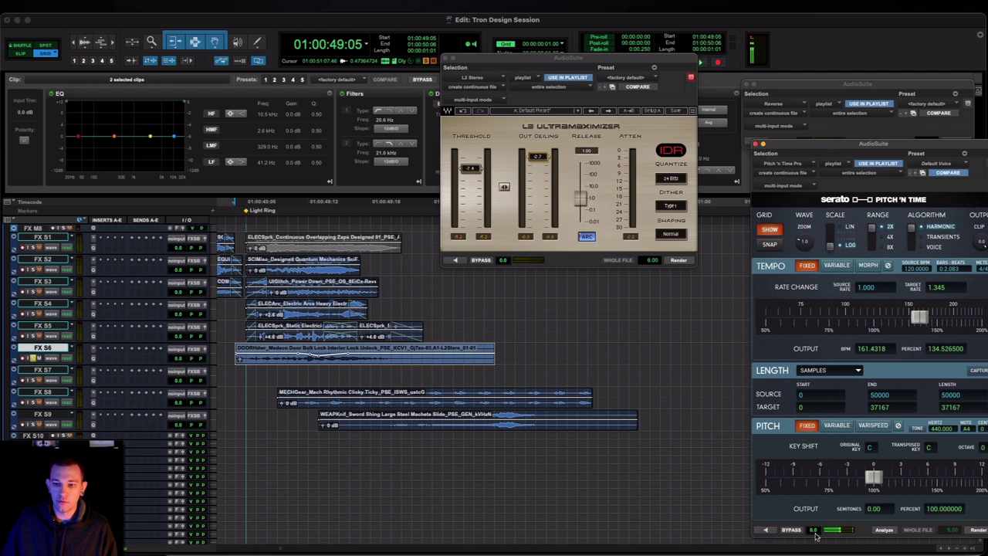
left_click(977, 530)
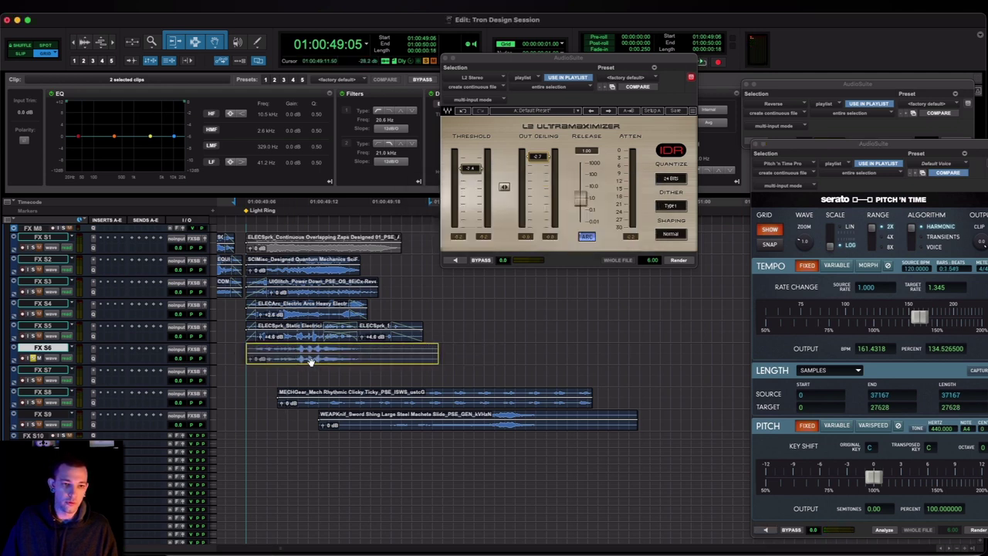
left_click_drag(311, 361, 334, 361)
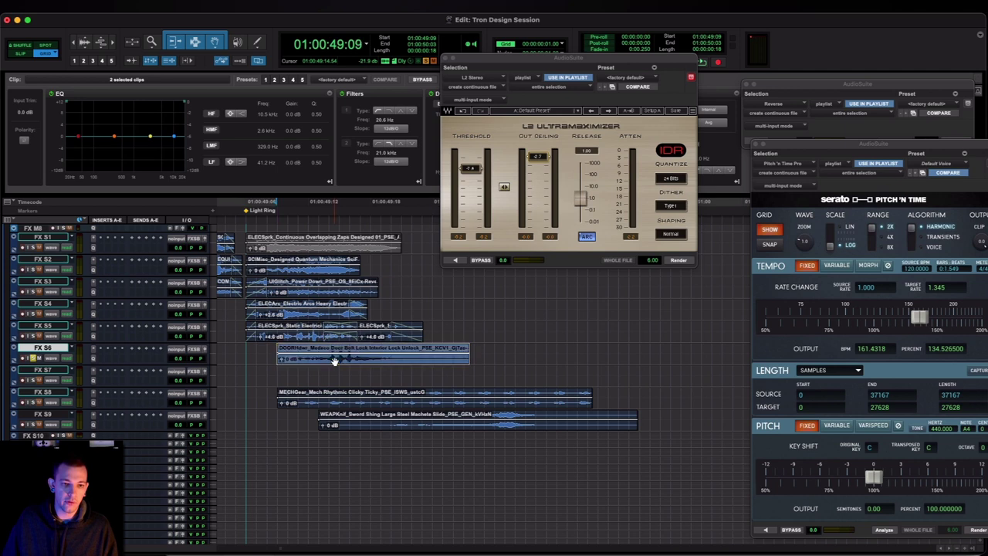
Audition the shortened door bolt clip with the soloed layers from 01:00:49:08
left_click(269, 349)
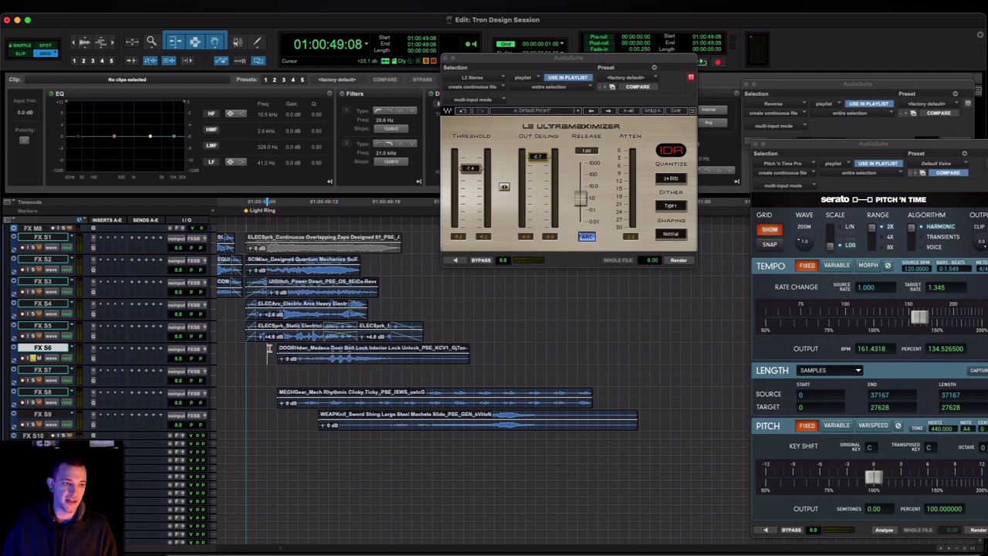
key("space")
key("space")
Raise the door bolt clip's gain to +4.0 dB and duplicate it onto FX S7 at the same position
left_click(340, 356)
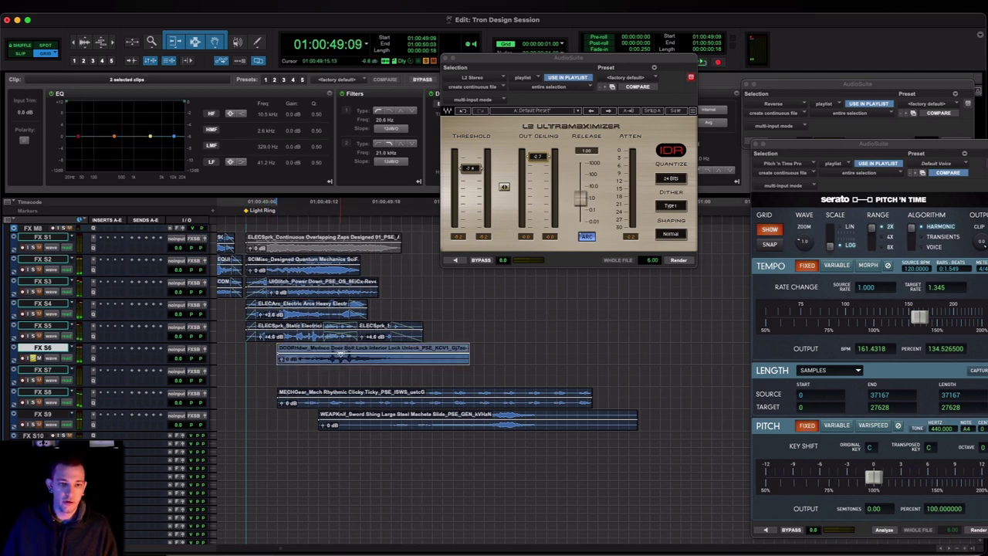
scroll(341, 355, "up", 5)
left_click_drag(340, 355, 349, 382)
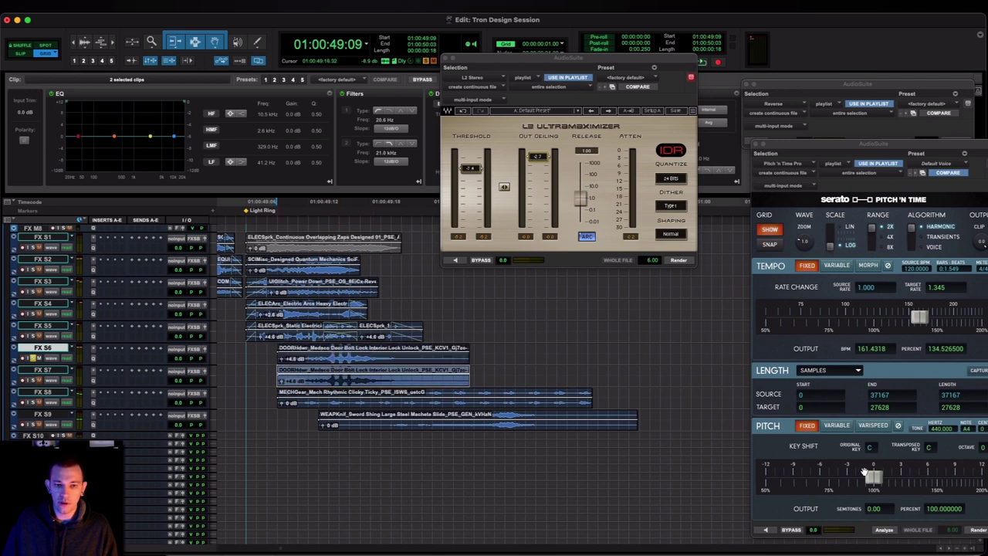
Set Pitch 'n Time to -12 semitones, reset the tempo to 100%, and preview the FX S7 door bolt copy
left_click_drag(873, 476, 764, 476)
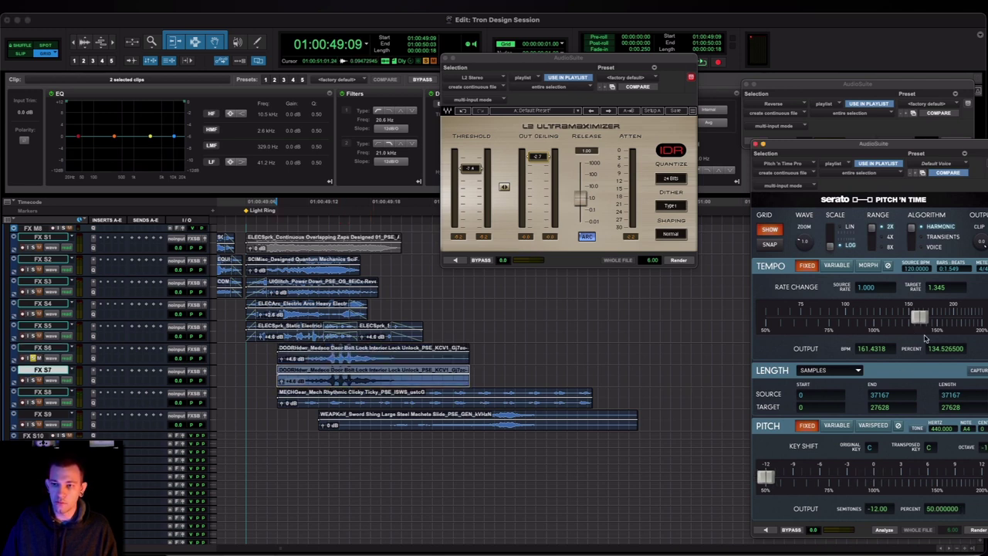
left_click(925, 315, "alt")
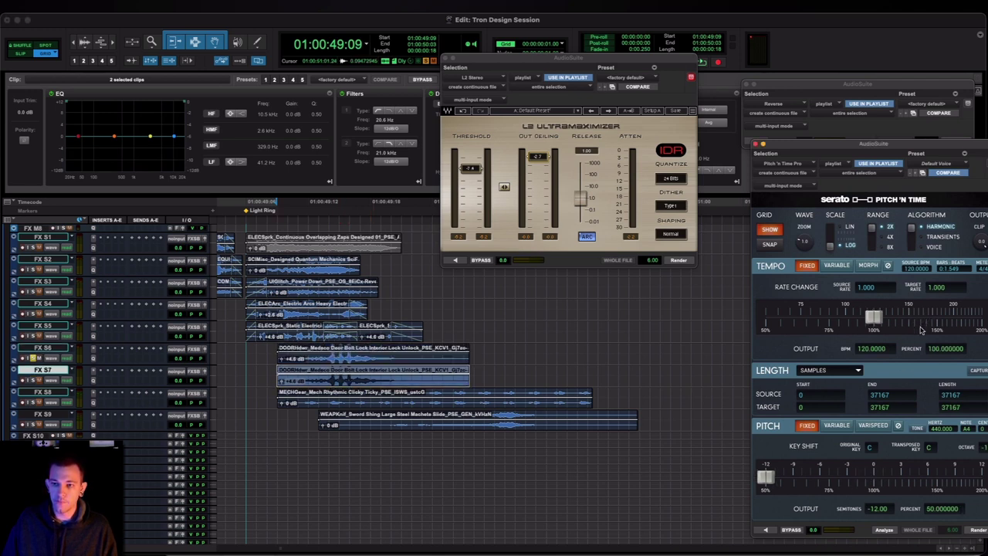
left_click(766, 530)
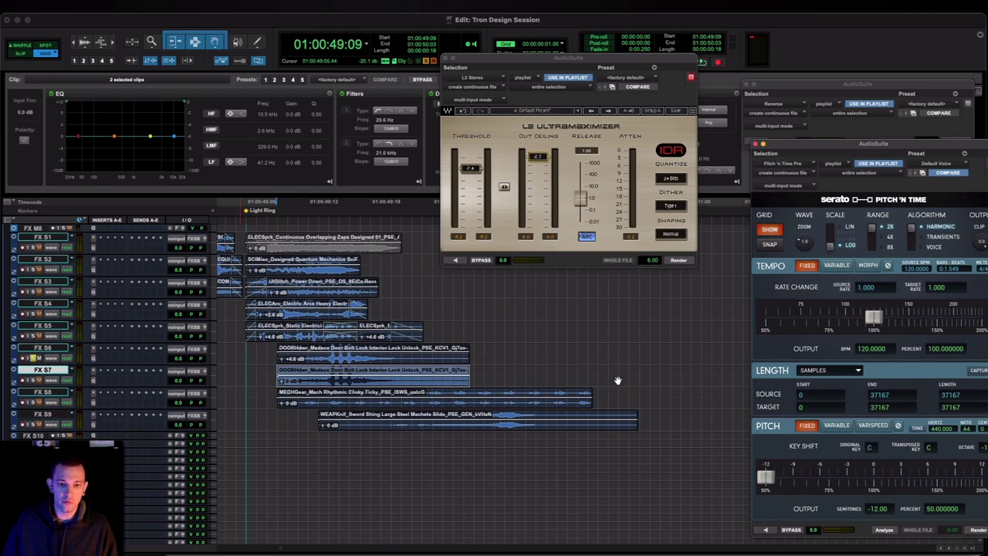
Find and open the RBass Stereo AudioSuite processor for the FX S7 door bolt copy
key("ctrl+space")
type("rbass")
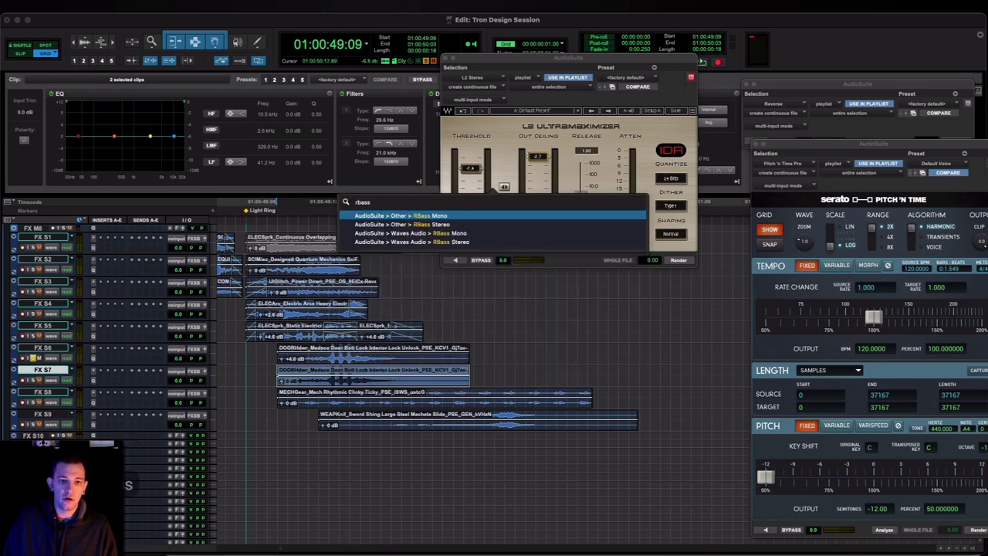
key("Down")
key("Return")
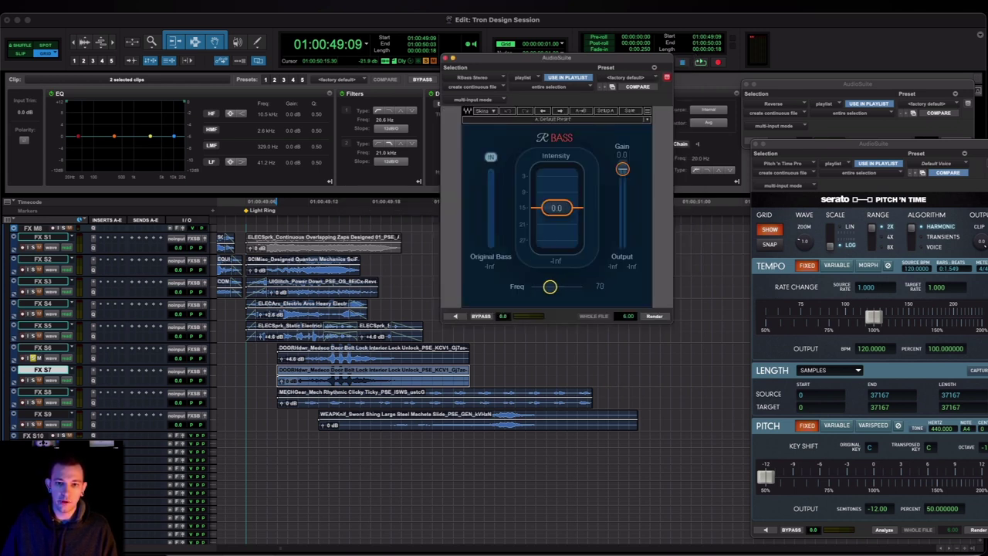
Try RBass on the FX S7 door bolt copy with intensity 1.8 during preview, and close the processor without rendering
left_click(455, 316)
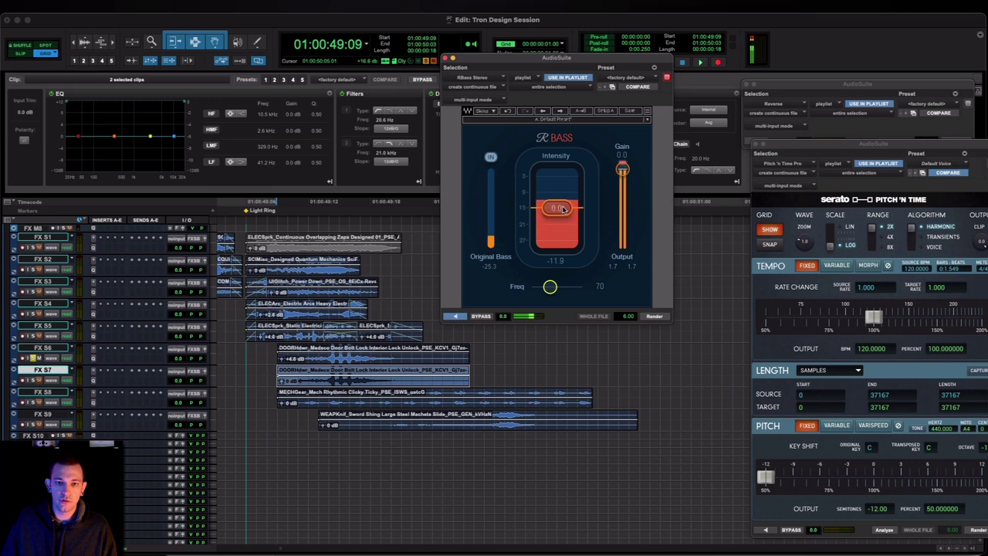
left_click_drag(562, 210, 562, 207)
left_click(455, 316)
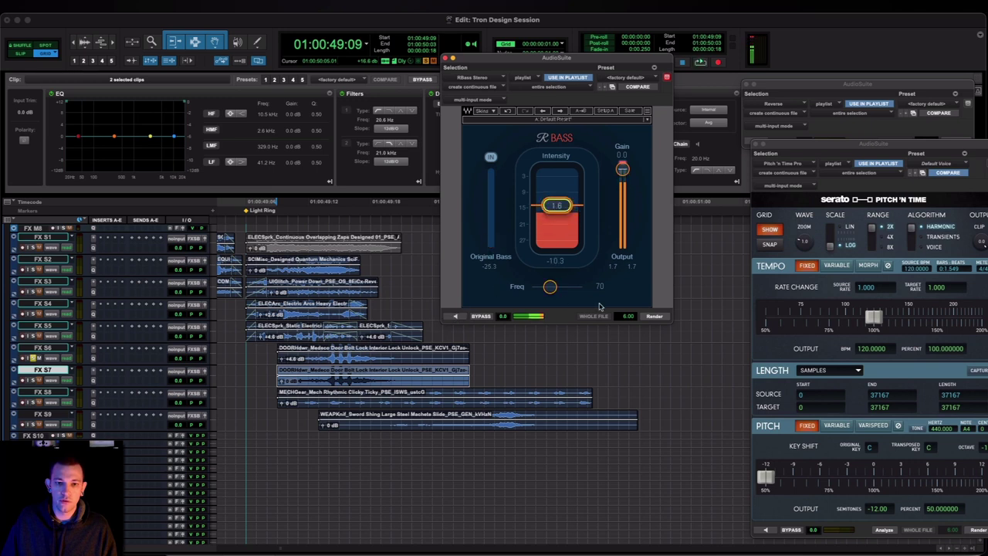
left_click(446, 59)
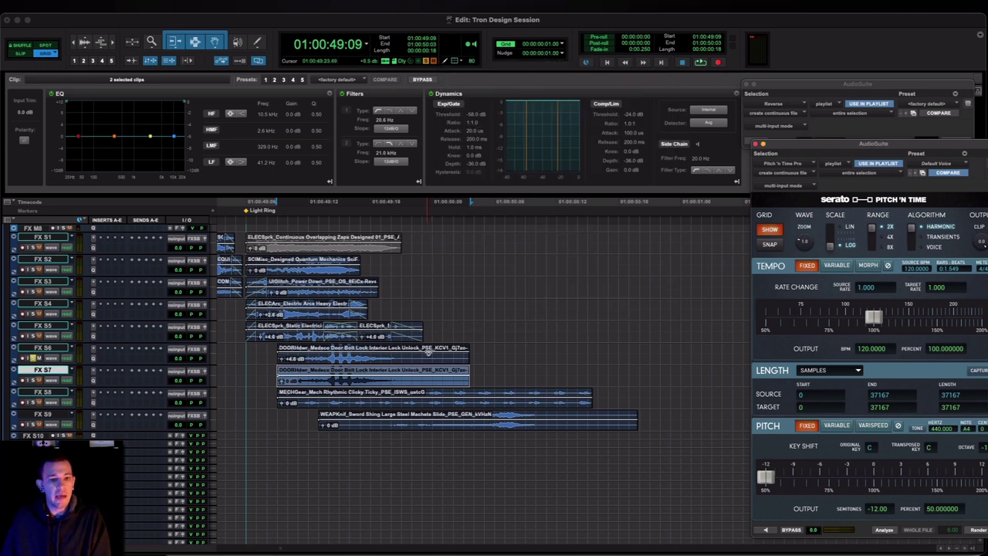
Delete the FX S7 door bolt copy and move the mech clicky clip on FX S8 to start at 01:00:49:06, auditioning the layers
left_click(309, 379)
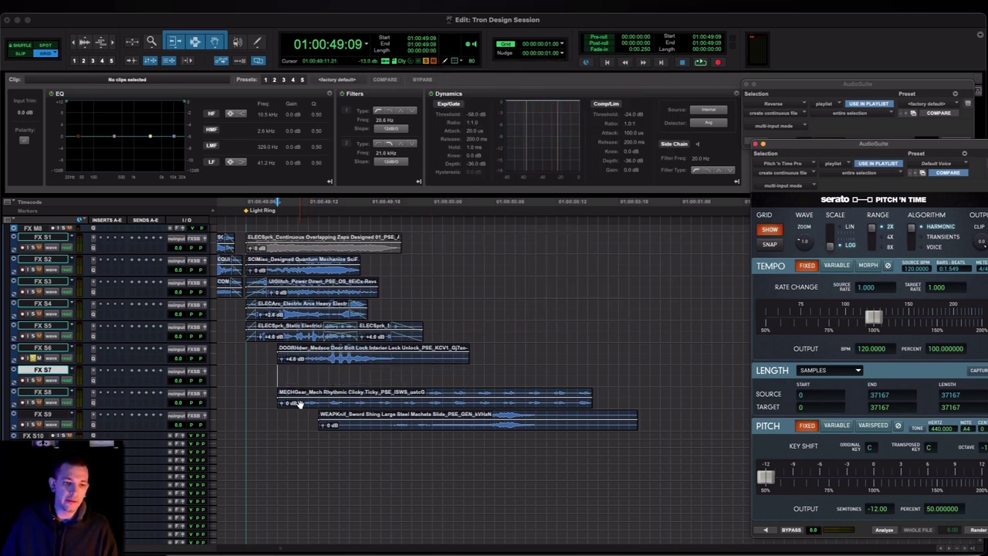
left_click_drag(302, 405, 271, 406)
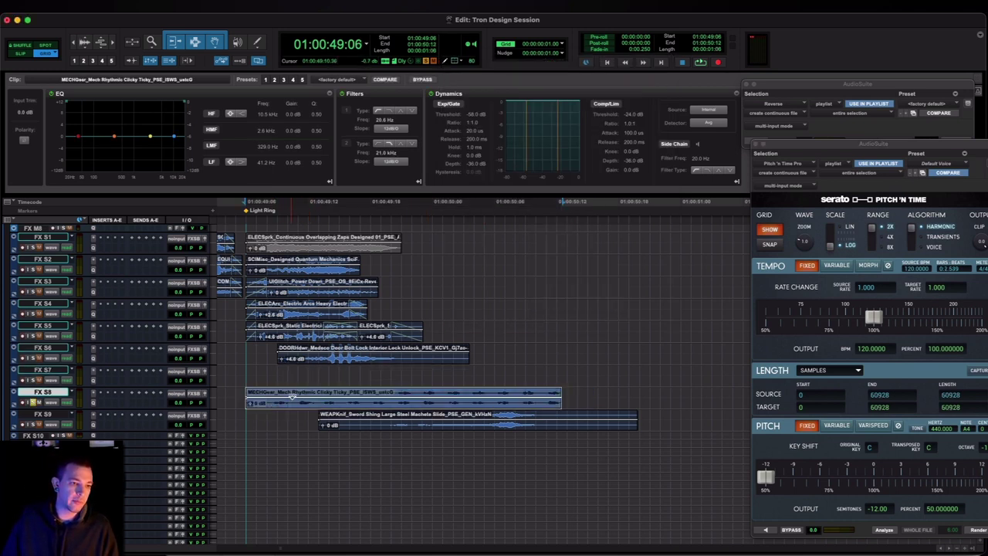
key("space")
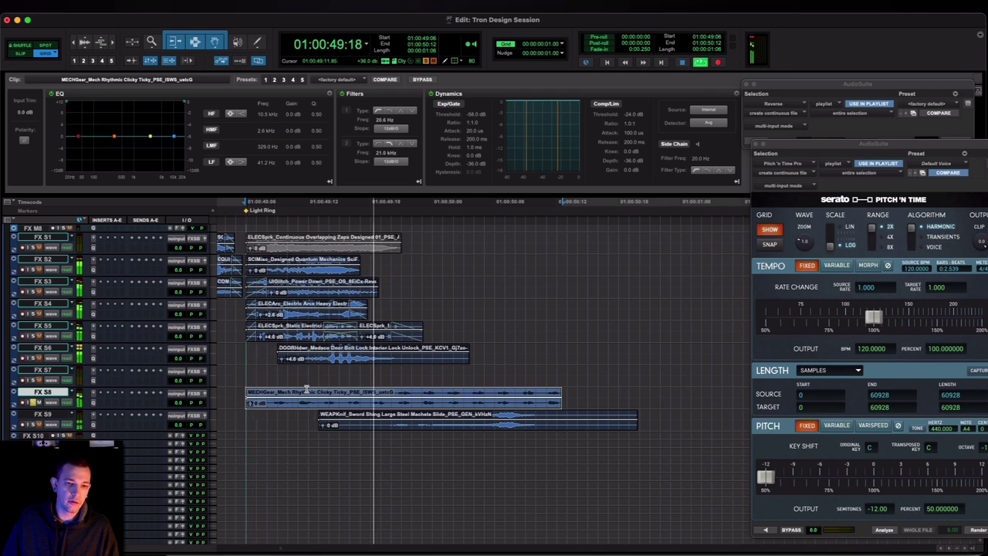
Reset the Pitch 'n Time key shift to 0 semitones and open GRM Delays for the FX S8 mech clip
left_click(854, 479, "alt")
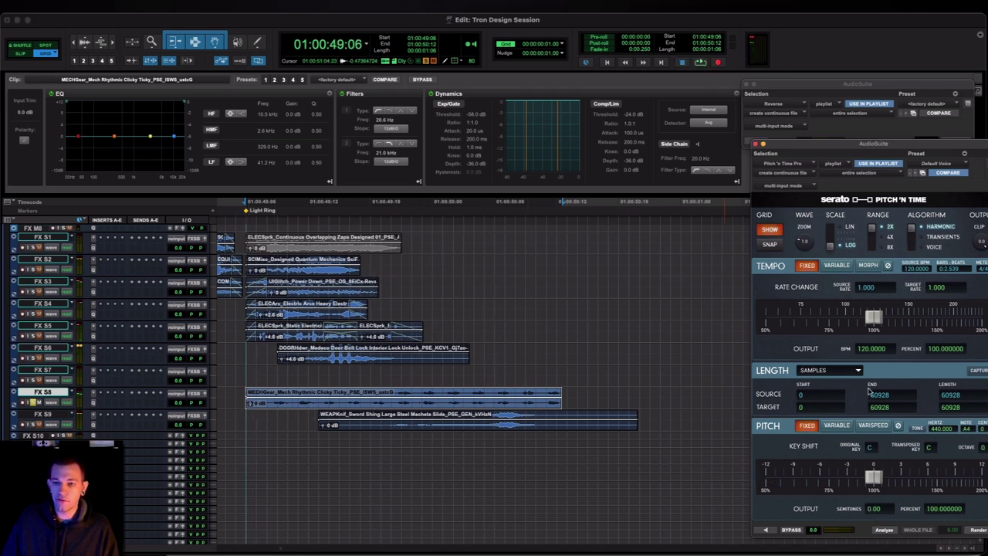
key("ctrl+space")
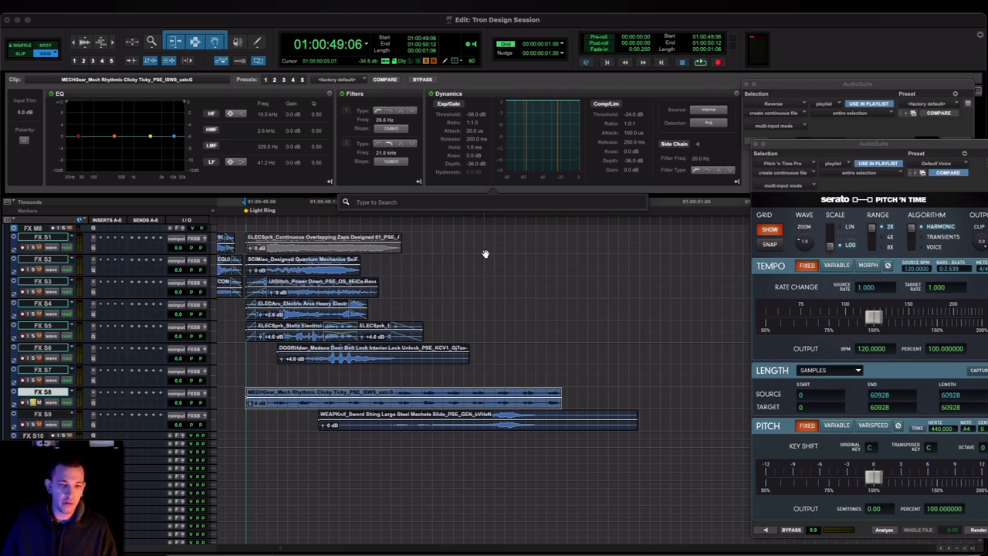
key("Escape")
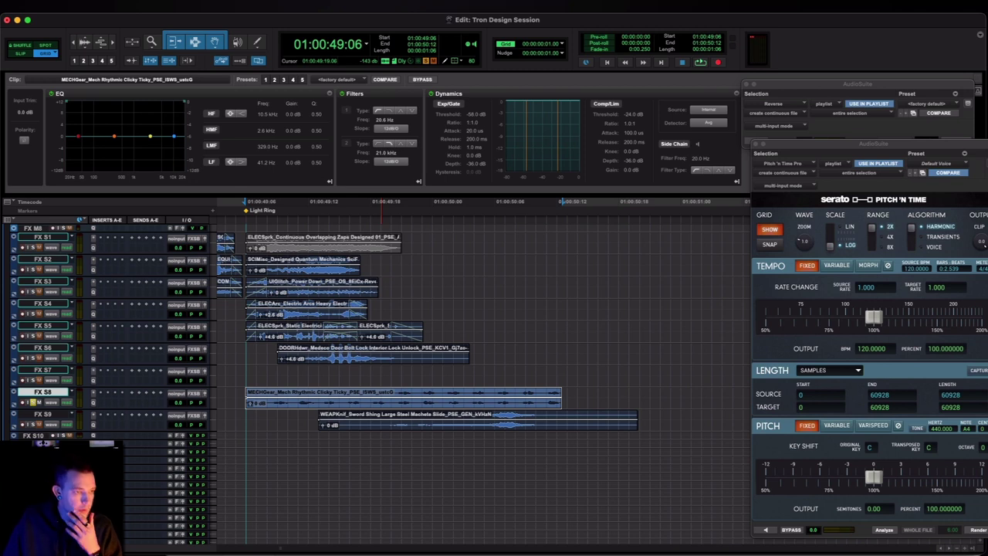
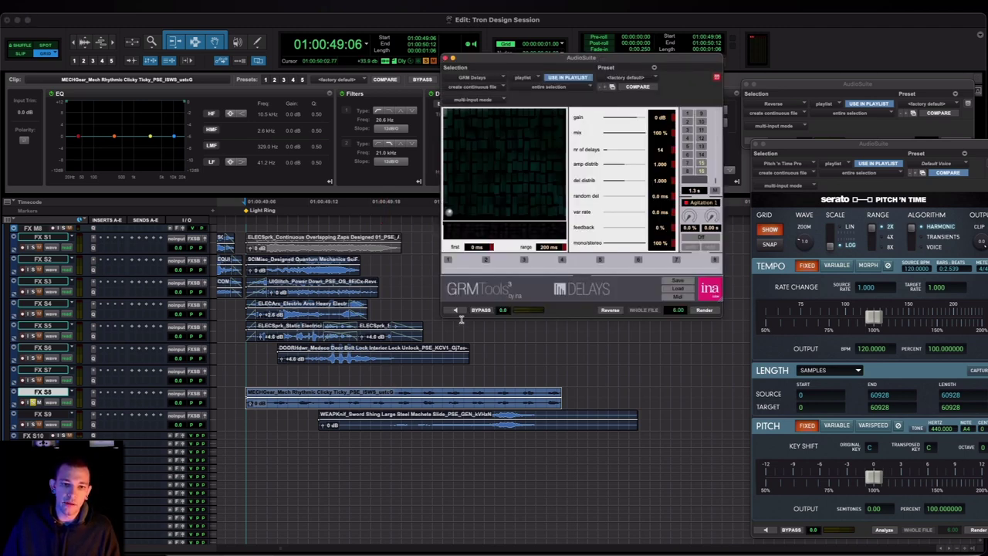
Preview GRM Delays on the FX S8 mech clip and set 8 delays, 93 ms first delay, 350 ms range and 100% mix
mouse_move(453, 211)
left_mouse_down()
mouse_move(453, 201)
mouse_move(446, 212)
left_mouse_up()
left_click(455, 310)
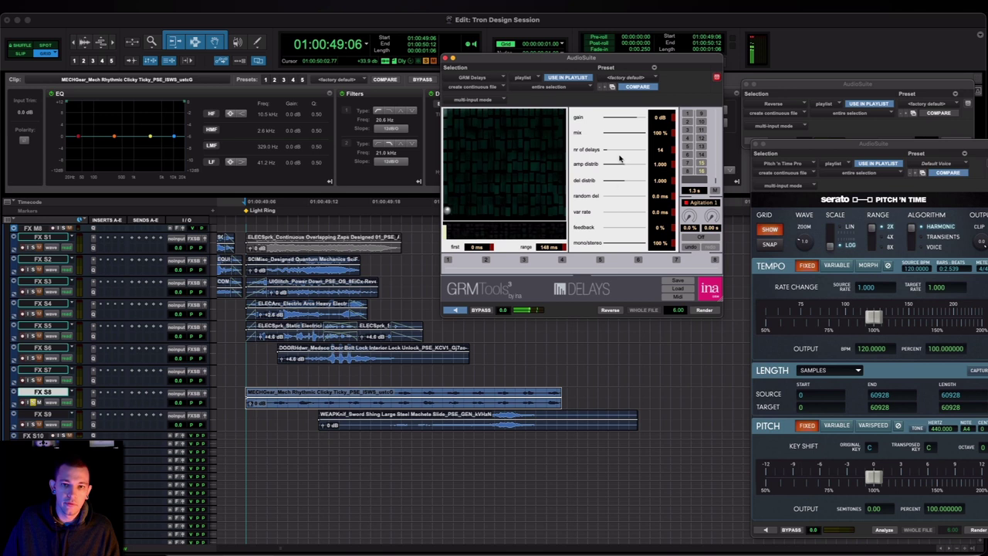
left_click_drag(634, 138, 625, 137)
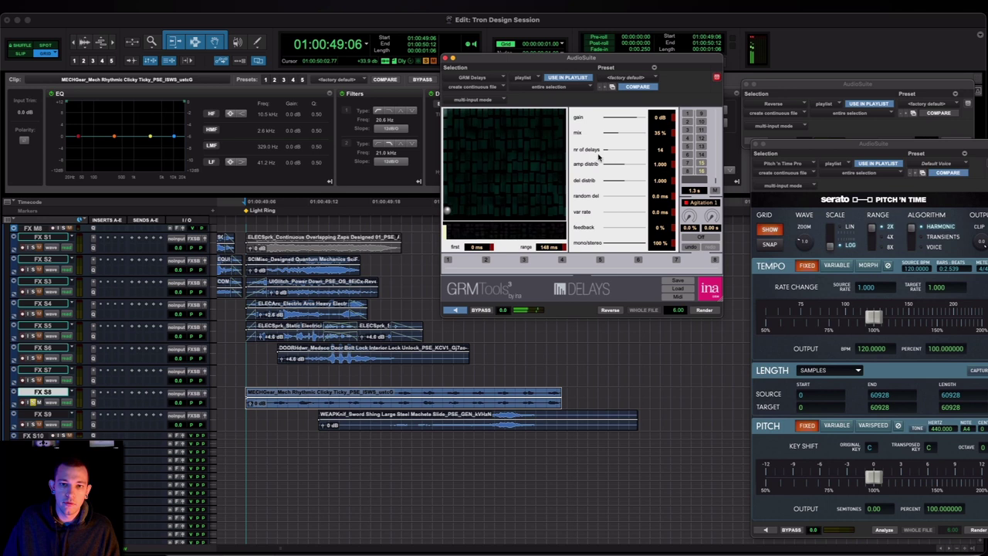
mouse_move(447, 209)
left_mouse_down()
mouse_move(453, 200)
mouse_move(457, 214)
left_mouse_up()
left_click_drag(633, 135, 689, 131)
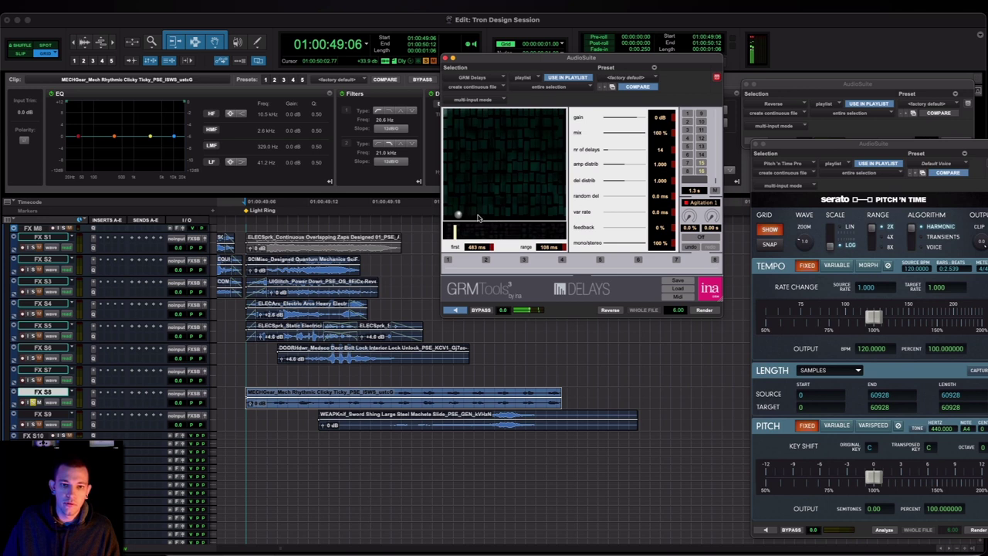
left_click_drag(458, 215, 461, 219)
left_click_drag(460, 216, 451, 159)
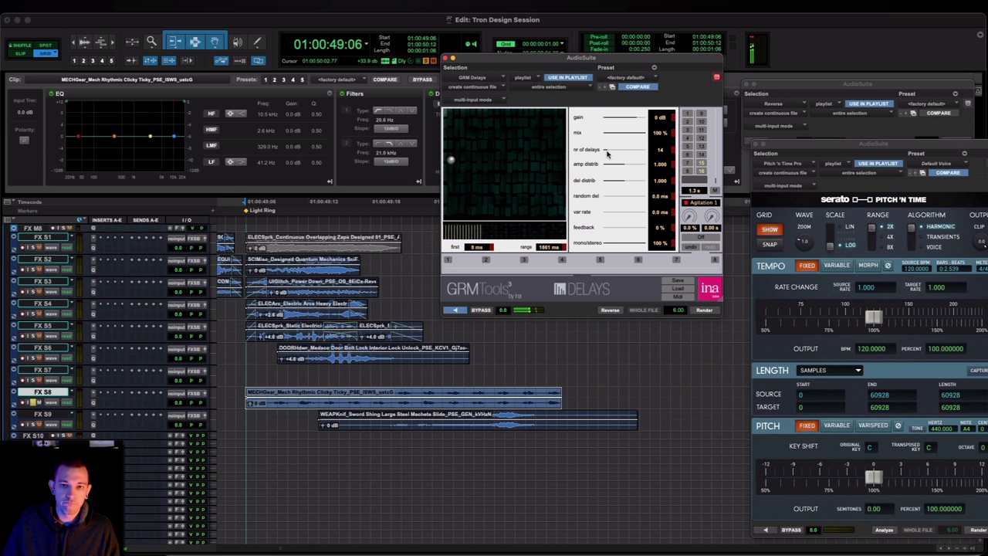
left_click_drag(607, 154, 605, 154)
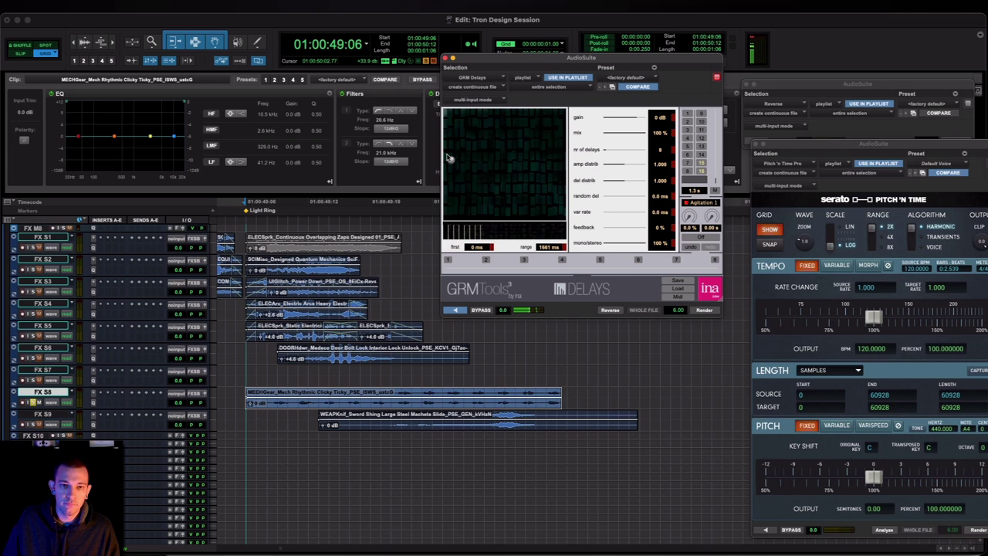
left_click_drag(449, 157, 453, 212)
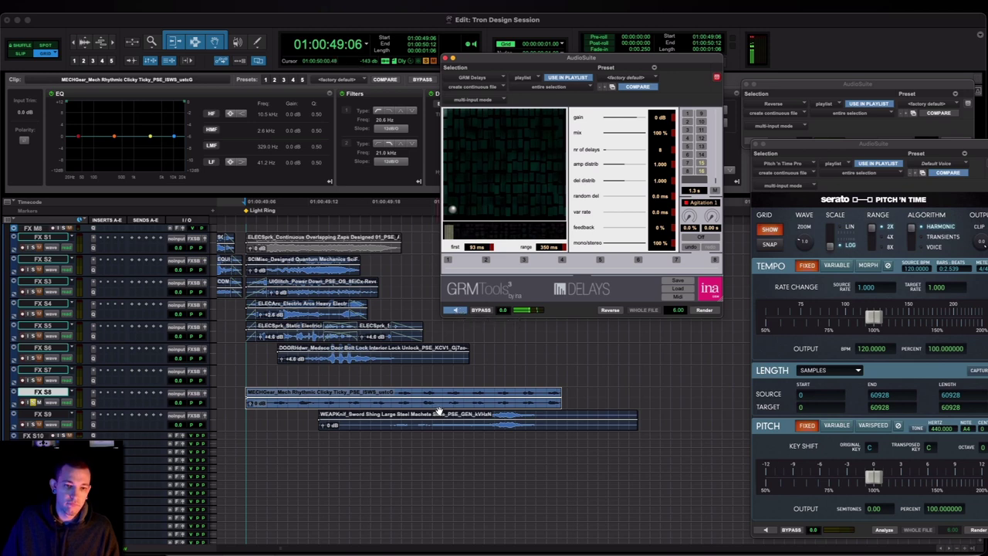
Duplicate the FX S8 mech clip to 01:00:51:04 and render GRM Delays onto the copy, listening to the result
key("r")
scroll(446, 407, "right", 3)
left_click_drag(368, 405, 626, 402)
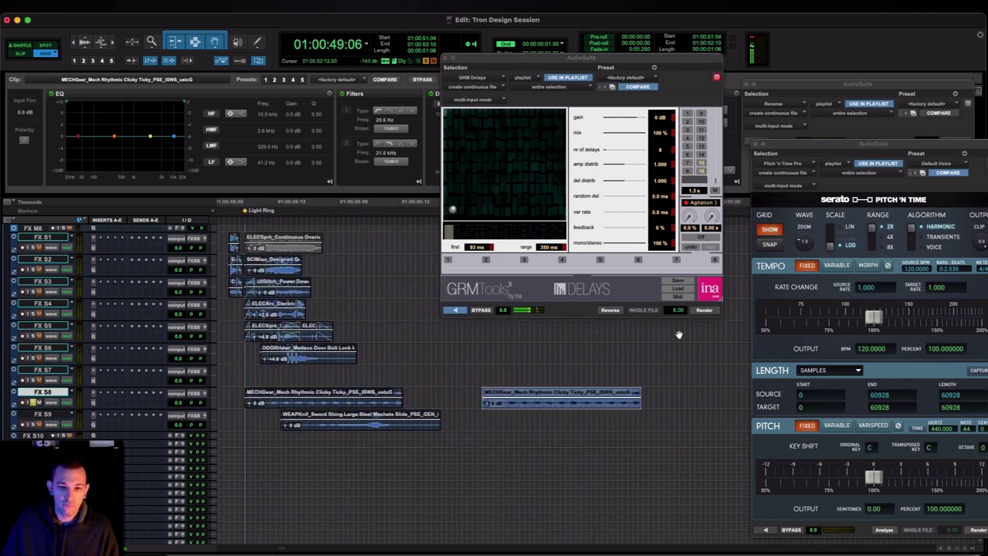
left_click(705, 310)
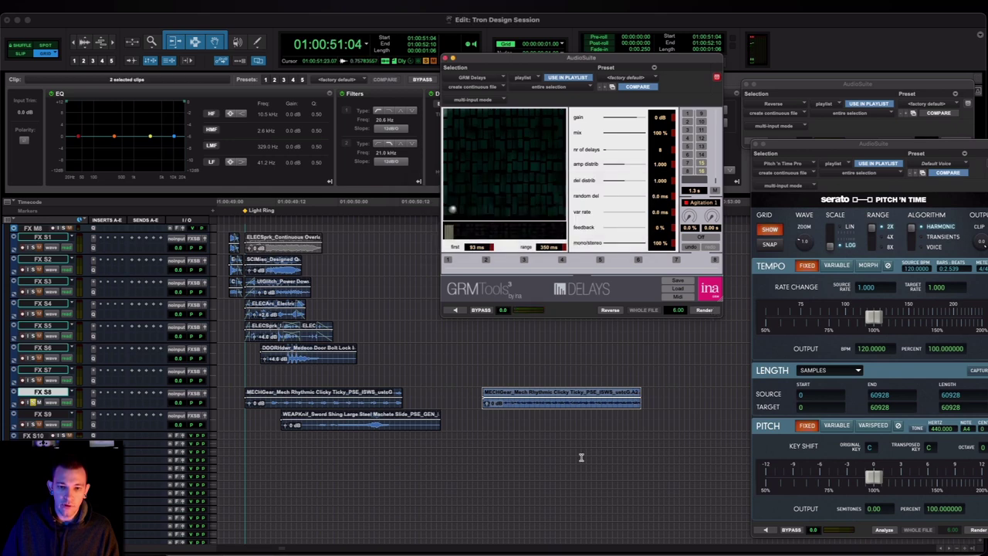
key("space")
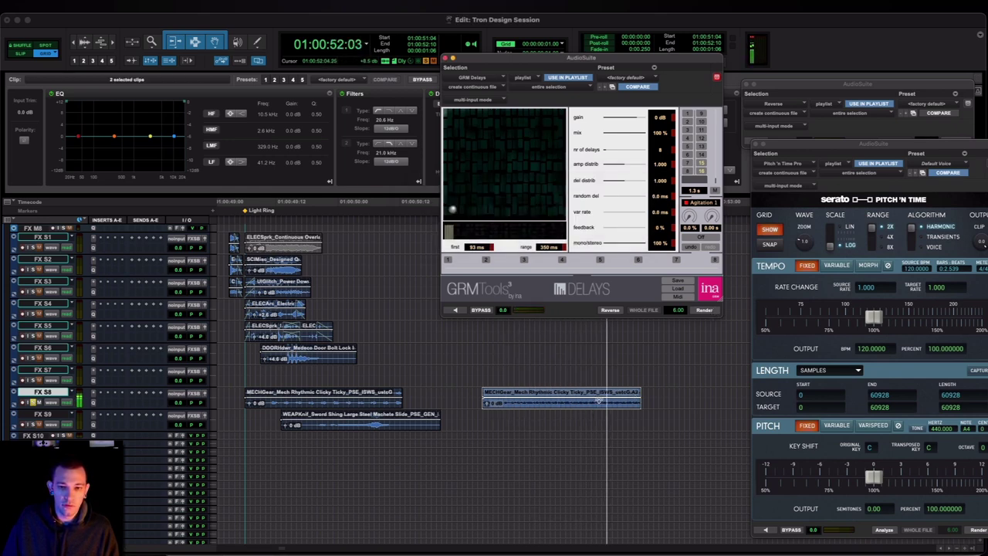
key("space")
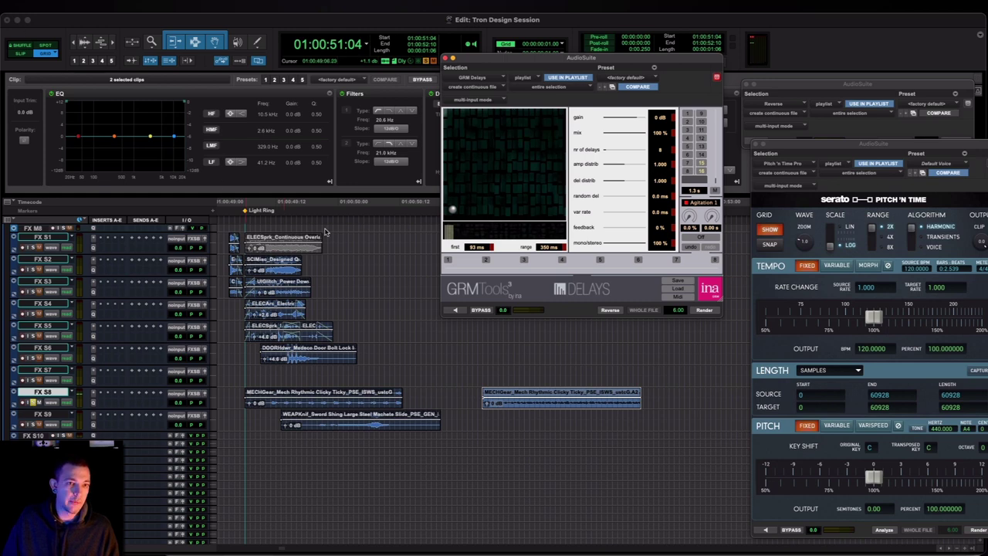
Find and open the Uberloud processor for the delayed mech clip, and set it to 3-Band mode with Push character
key("ctrl+space")
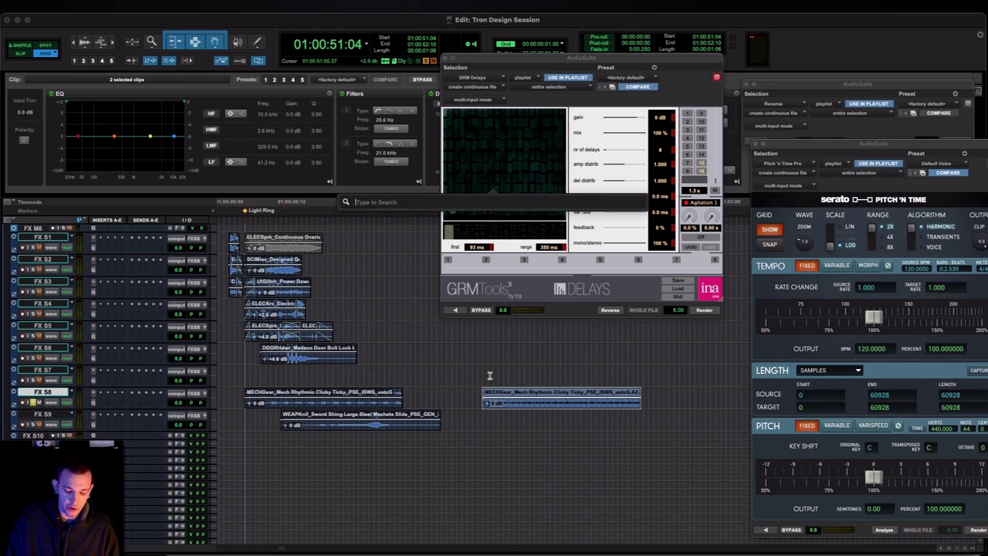
type("uberloud")
key("Return")
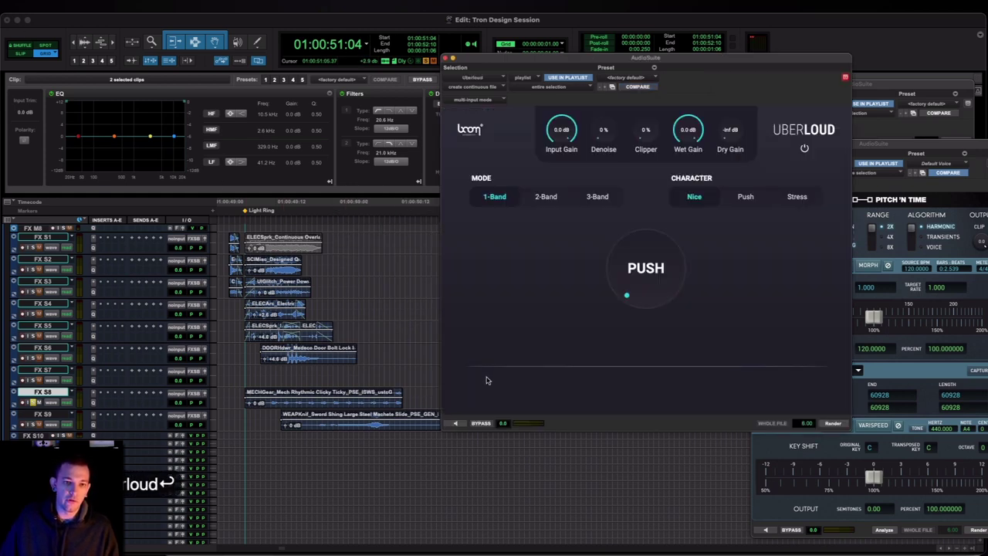
left_click(546, 196)
left_click(597, 197)
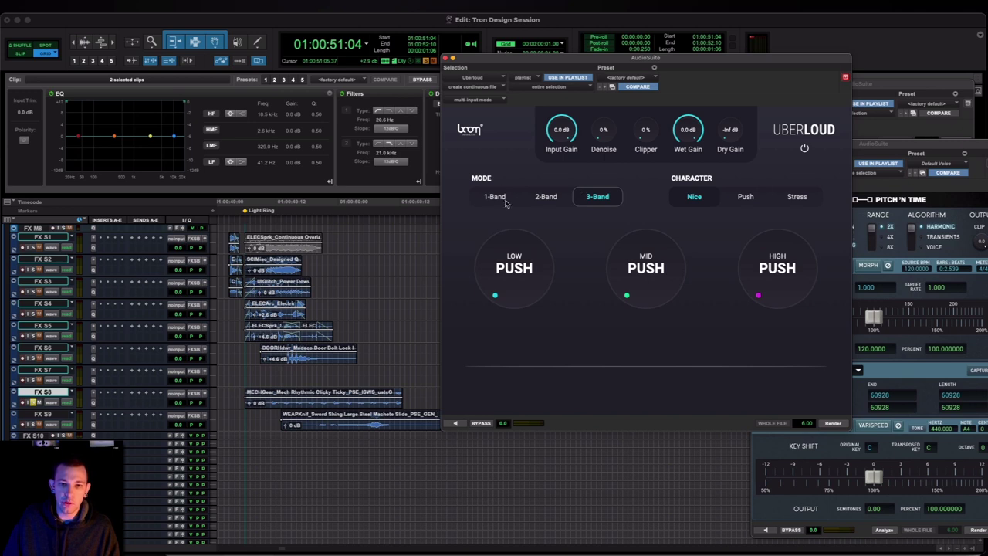
left_click(744, 198)
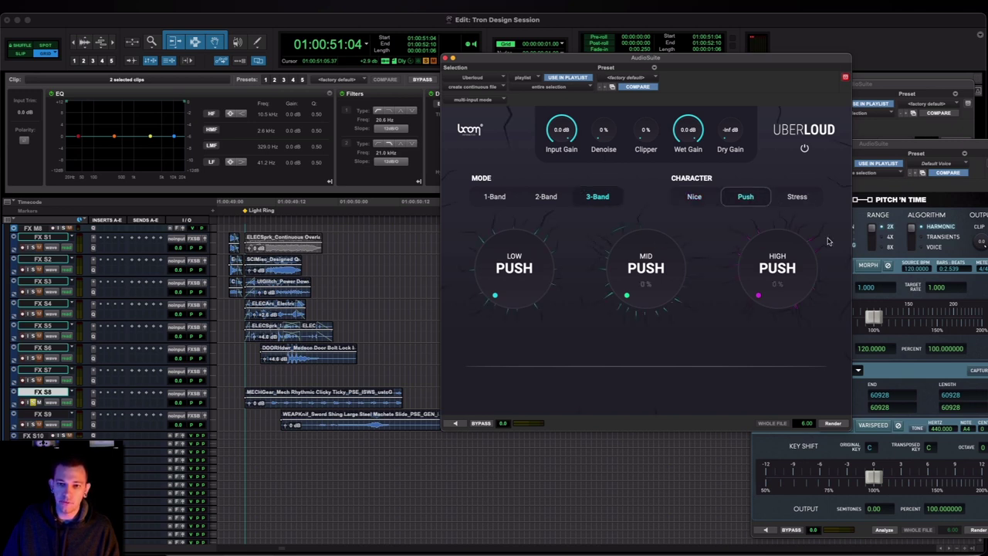
Preview Uberloud while raising the low and mid push, and set denoise to 33%, clipper to 48% and wet gain to -6.9 dB
left_click(455, 424)
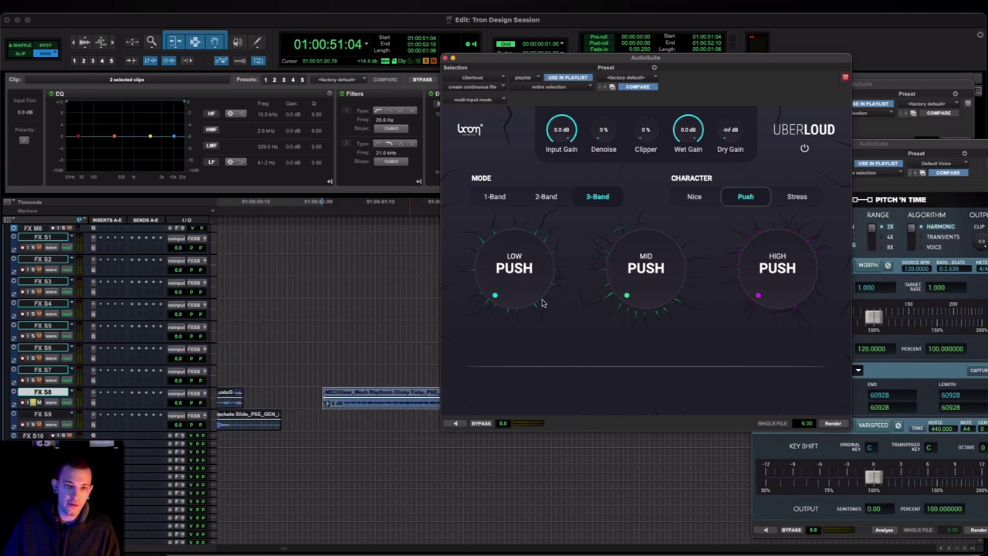
left_click_drag(687, 120, 684, 153)
left_click(453, 424)
left_click_drag(513, 278, 547, 224)
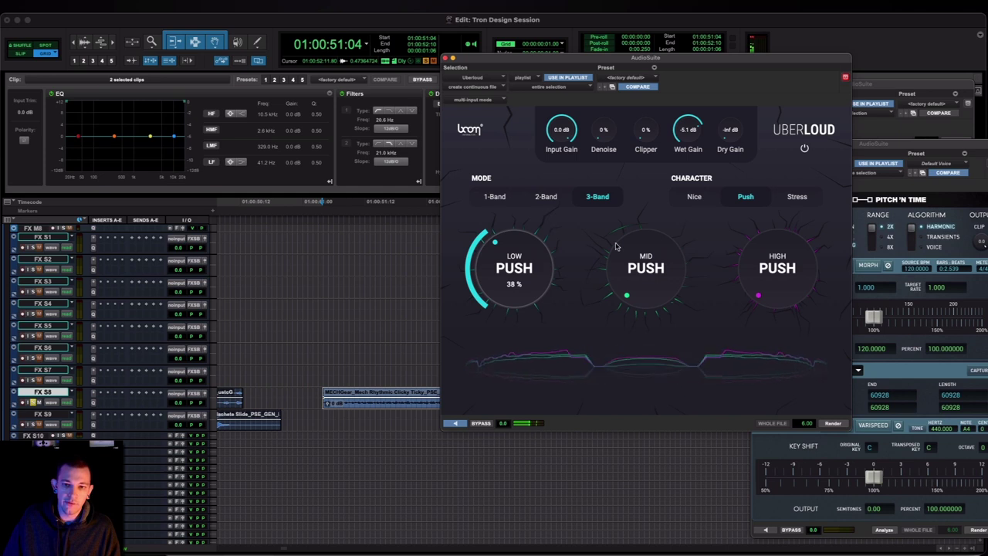
left_click_drag(645, 277, 635, 247)
left_click_drag(537, 258, 540, 245)
left_click_drag(603, 135, 677, 134)
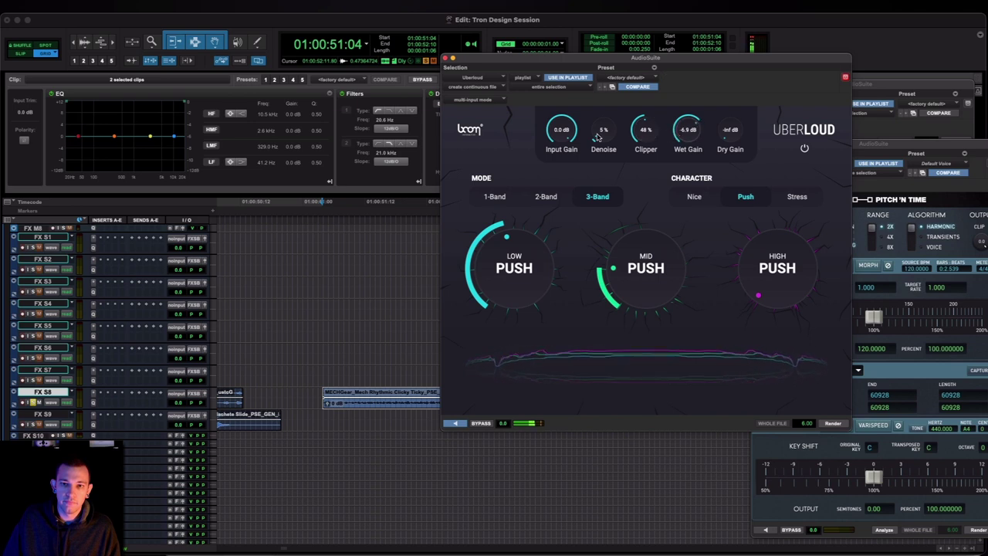
left_click_drag(598, 136, 610, 102)
left_click(460, 424)
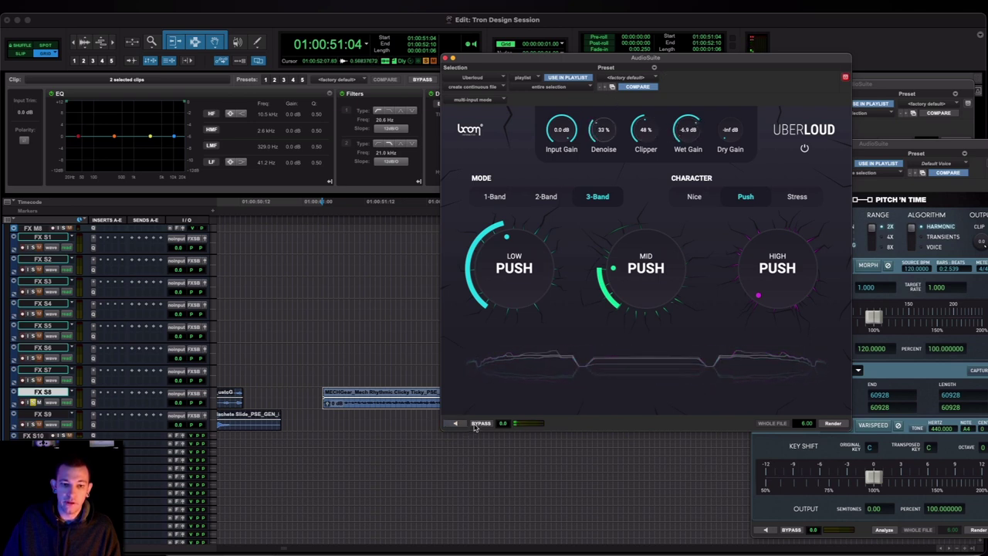
Compare Uberloud's bypassed and processed sound, and render the effect onto the delayed mech clip
left_click(480, 424)
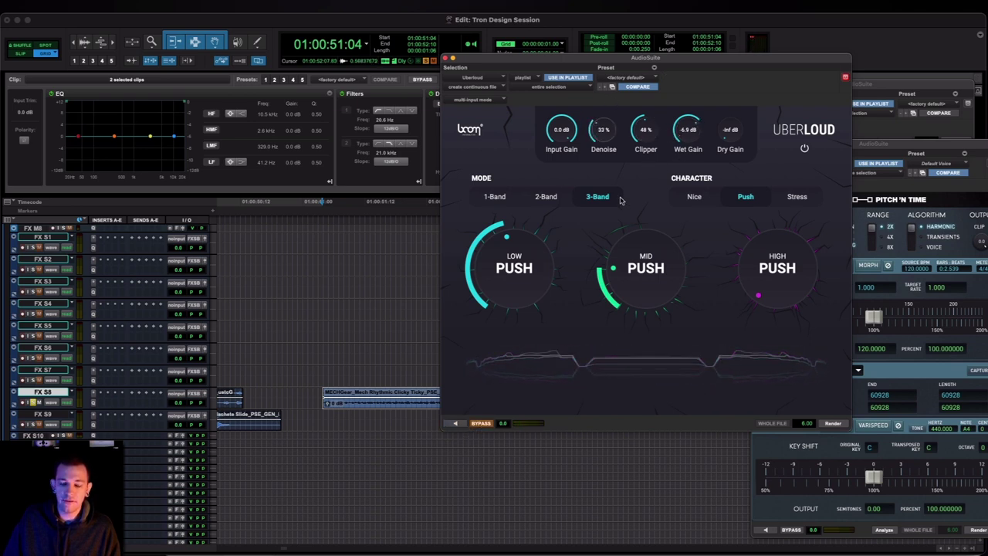
left_click(455, 425)
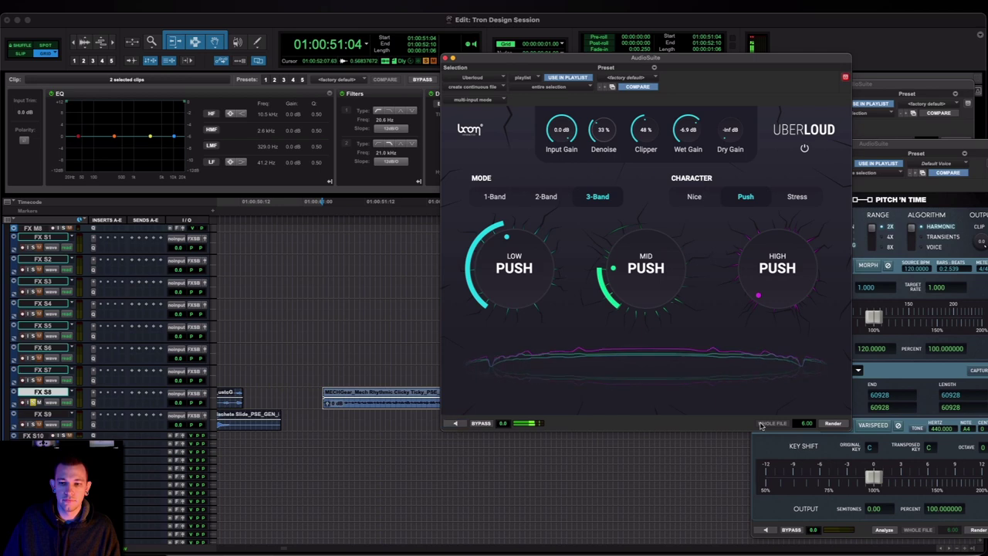
left_click(833, 423)
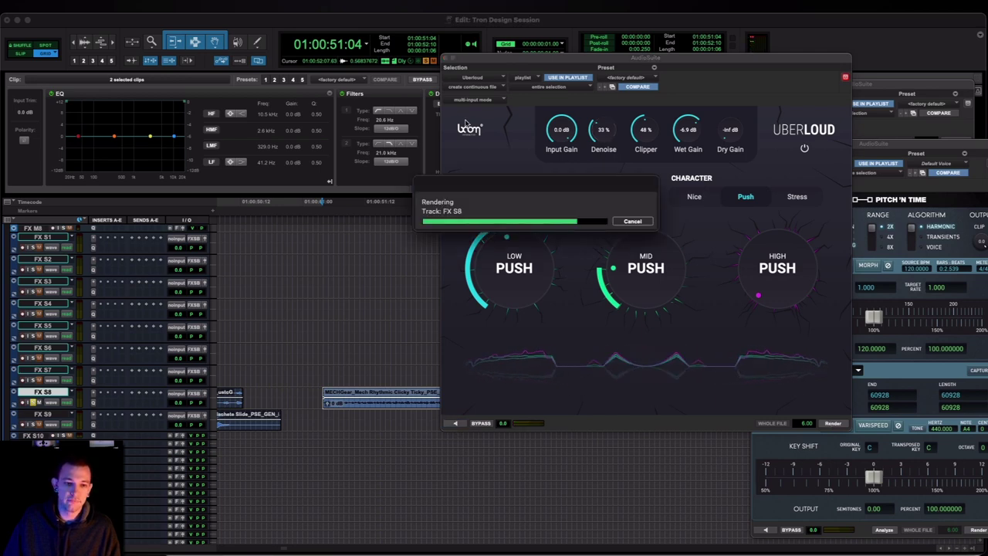
left_click(446, 59)
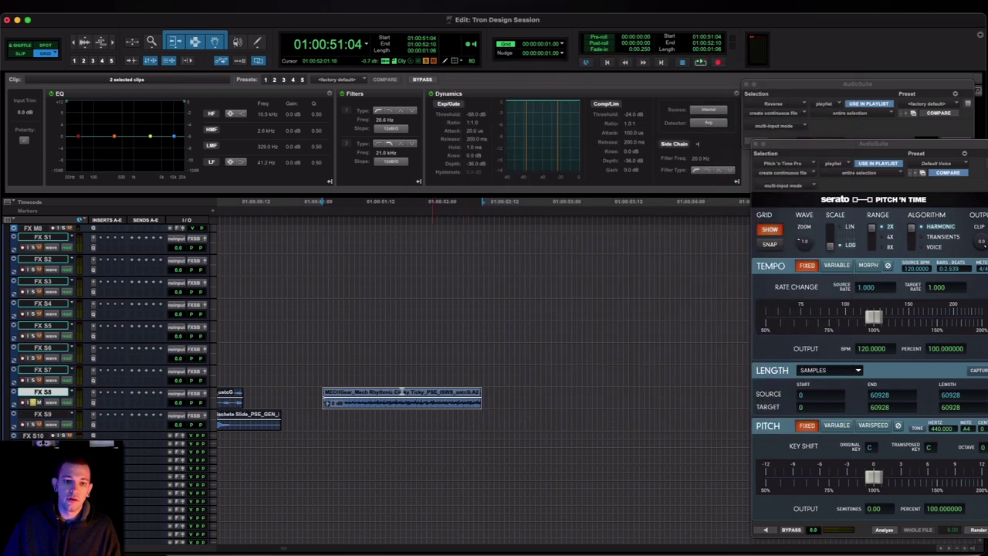
Give the original FX S8 mech clip a variable pitch rise ending at +12 semitones with the Transients algorithm, and preview it
scroll(401, 390, "left", 5)
left_click(335, 403)
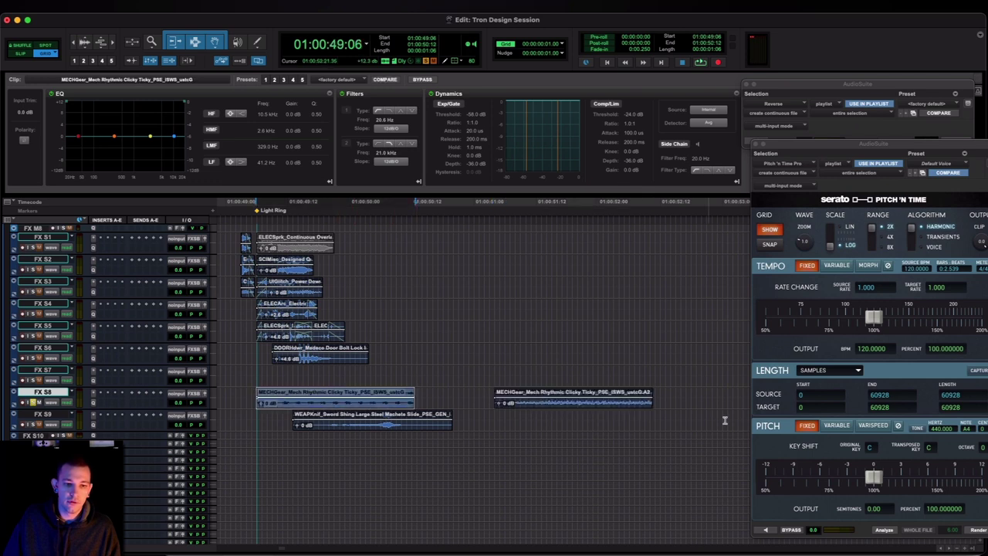
left_click(836, 429)
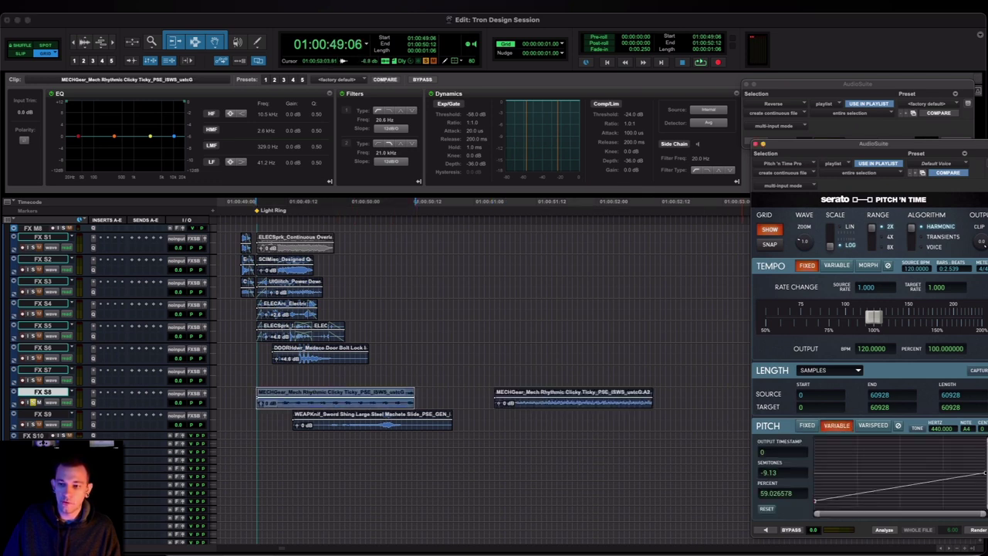
left_click_drag(984, 469, 985, 438)
left_click(913, 239)
left_click(763, 531)
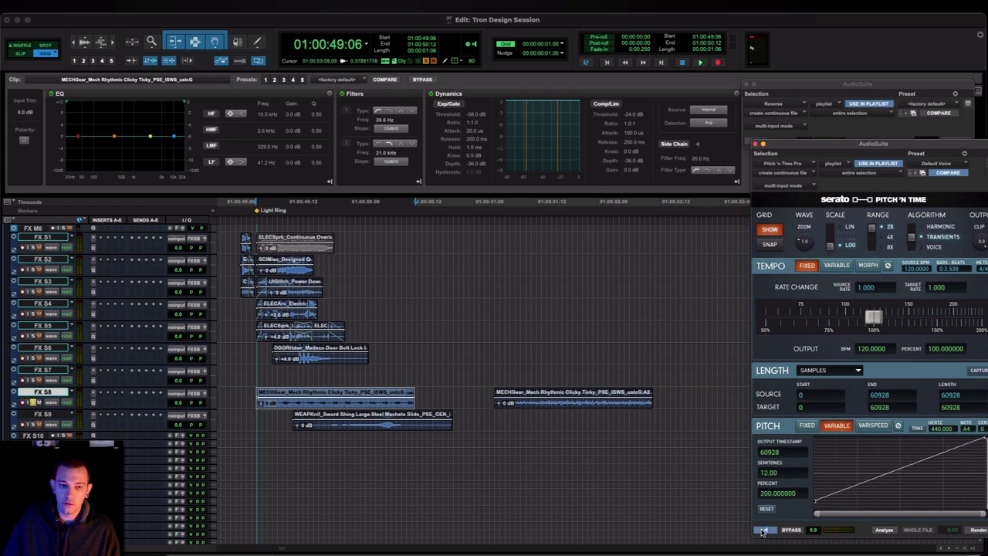
Set the FX S8 mech clip's target rate to 1.648, render it with the pitch rise, and audition it with the other layers
left_click_drag(873, 316, 953, 315)
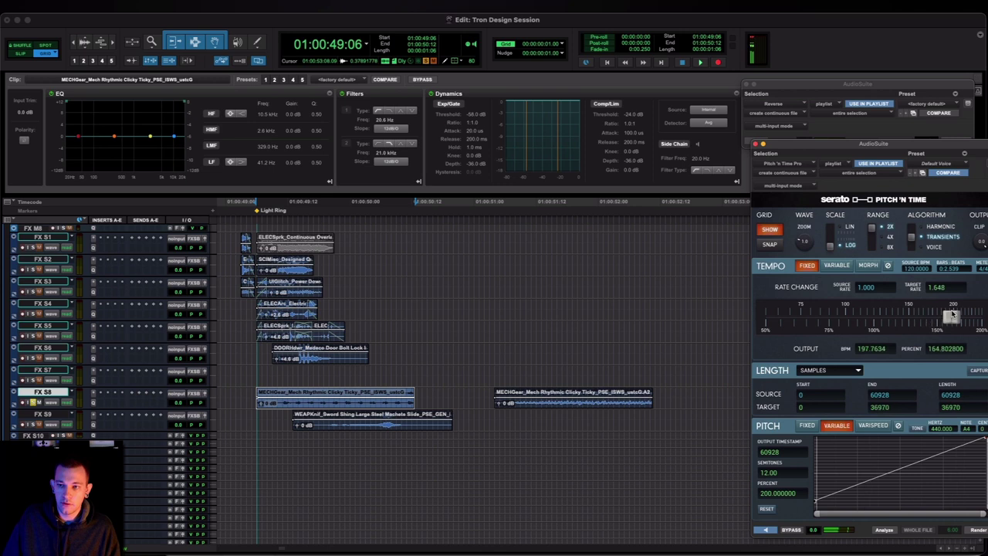
left_click(978, 531)
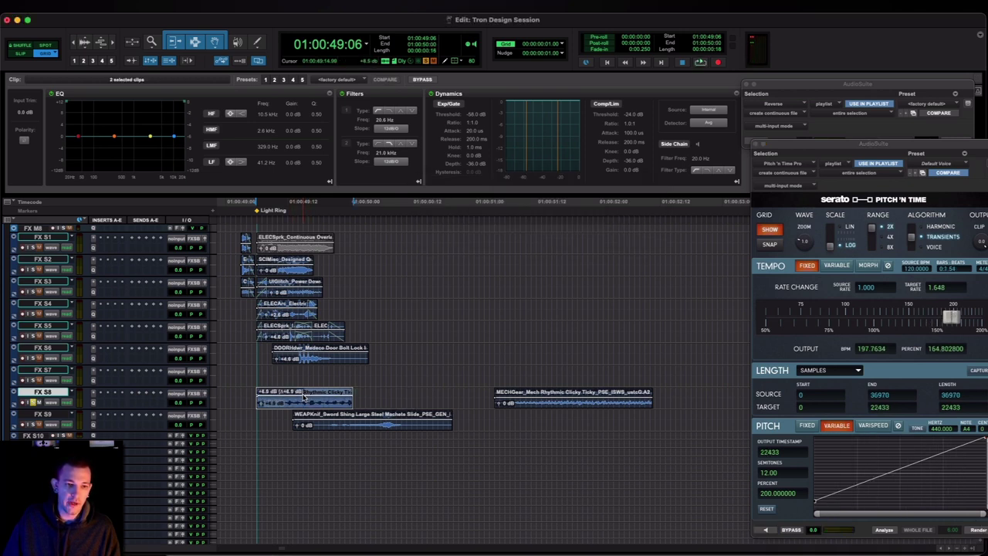
key("space")
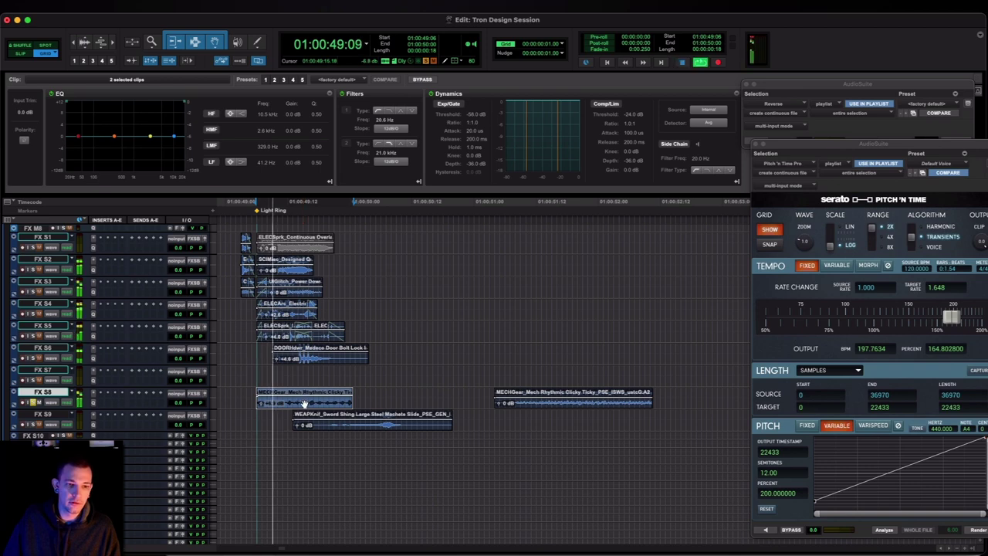
key("space")
Reset the pitch curve to a fixed pitch with no shift, render the mech clip again at a target rate of 1.416, and audition it
key("t")
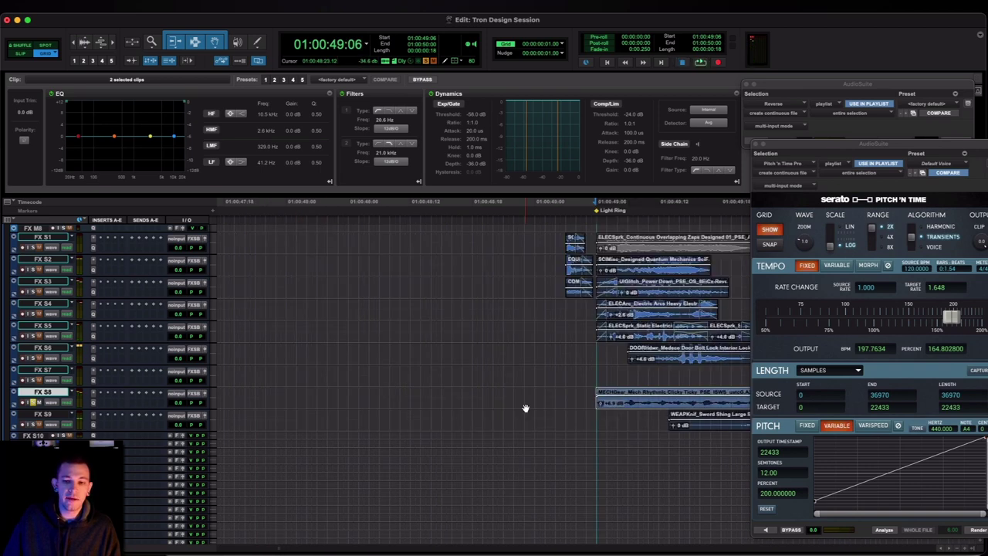
scroll(525, 409, "right", 4)
left_click(768, 509)
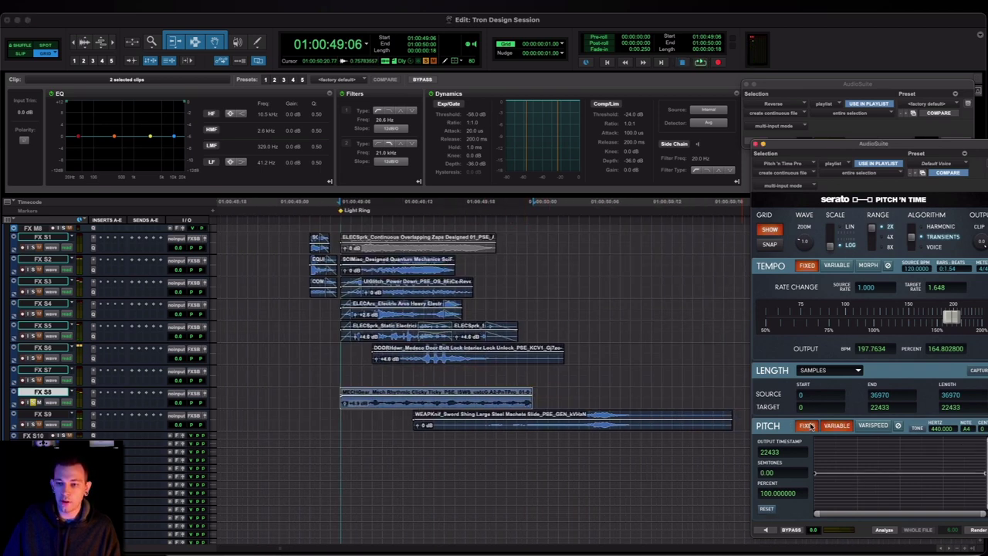
left_click(806, 425)
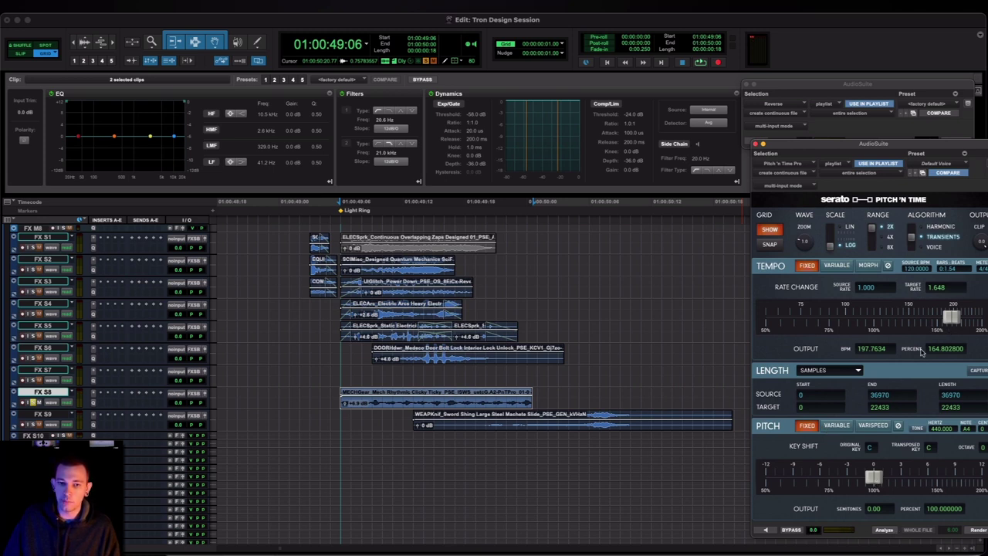
left_click_drag(951, 317, 927, 316)
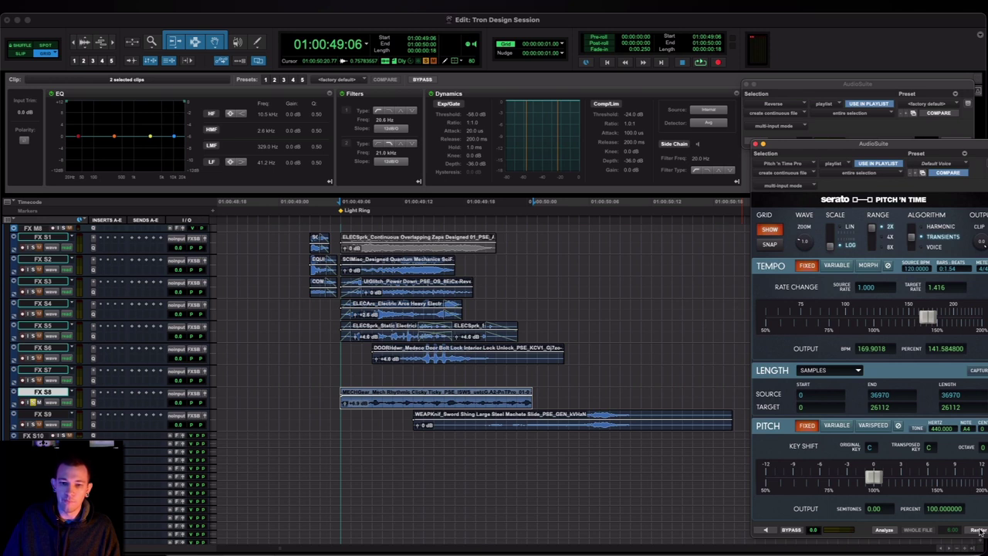
left_click(978, 530)
key("space")
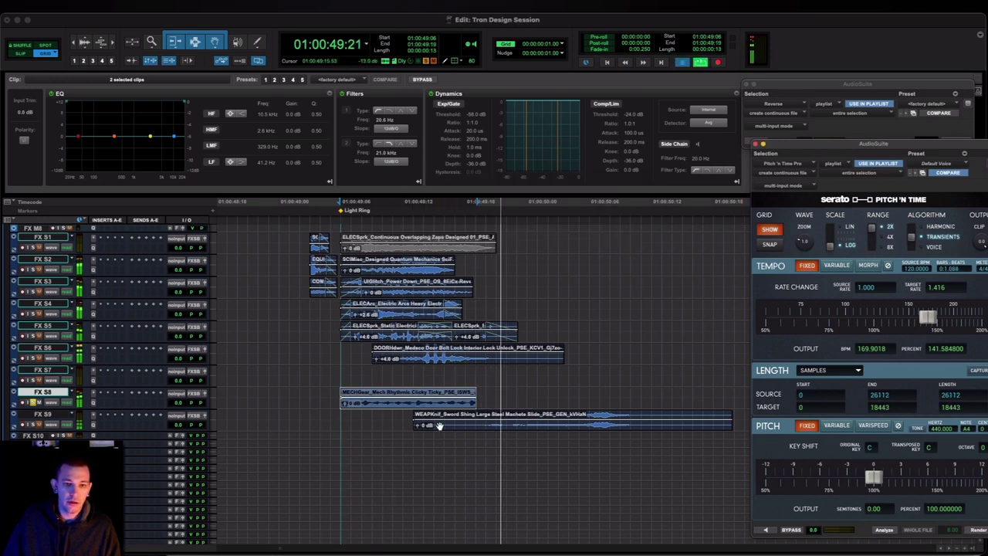
key("space")
Move the sped-up mech clip to FX S7, trim its end, and fade it in and out
left_click_drag(412, 406, 409, 378)
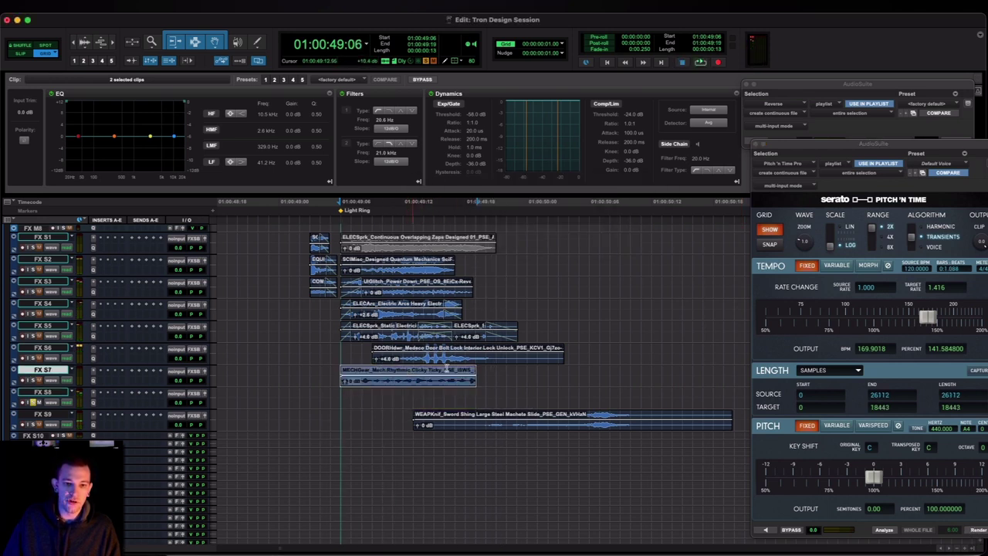
left_click(464, 369)
key("s")
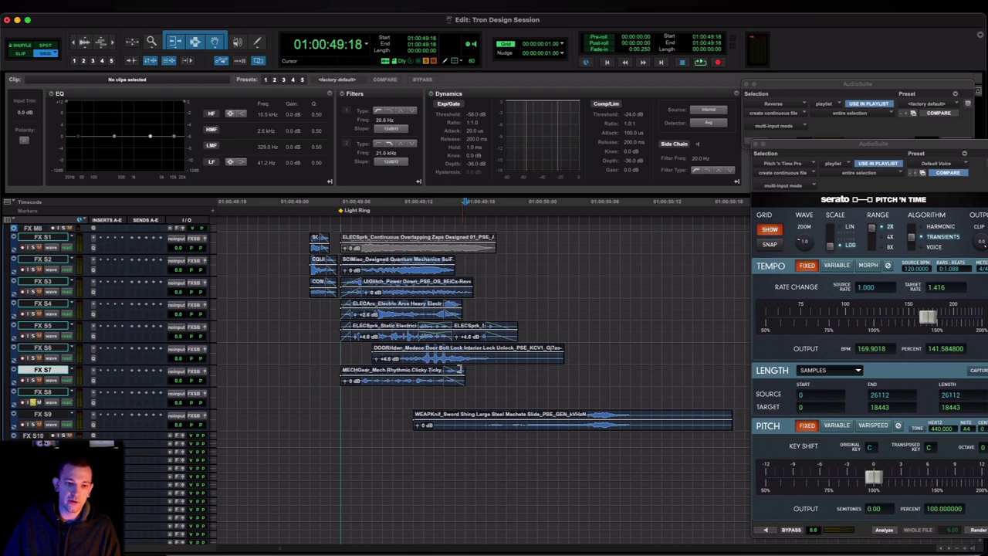
left_click_drag(454, 386, 496, 340)
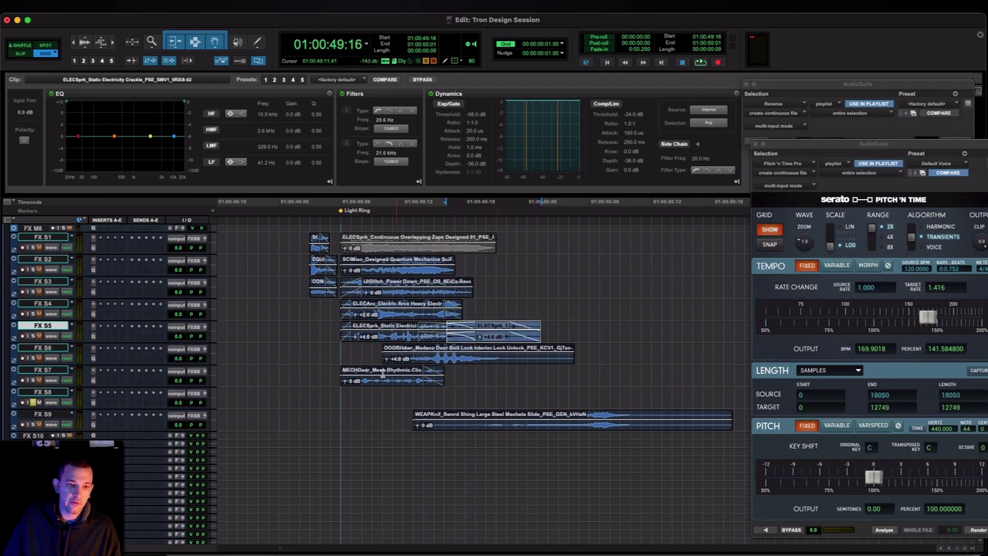
left_click(355, 367)
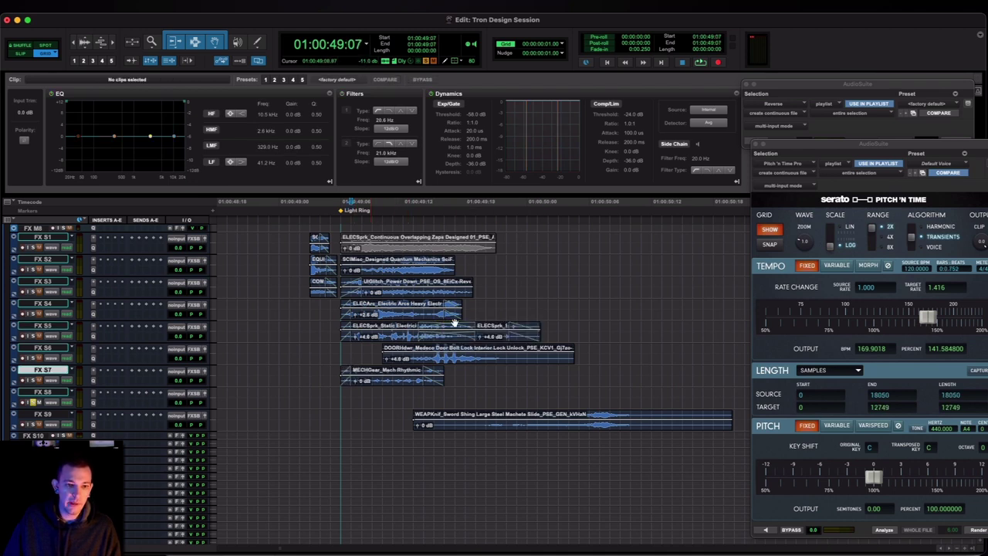
Audition the FX S9 sword shing clip, trim it to the section around its loudest part, and fade both ends
left_click(573, 429)
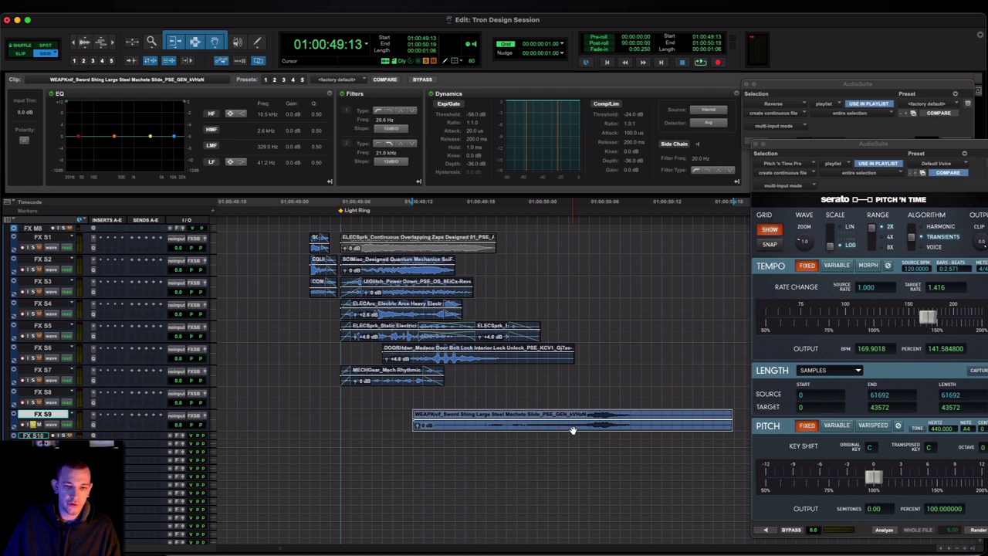
key("space")
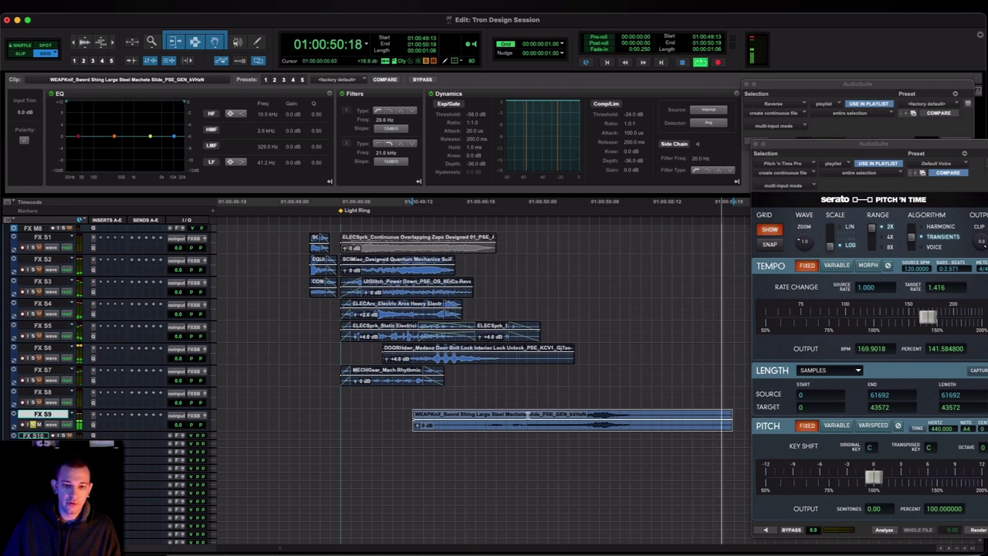
key("space")
left_click(527, 415)
key("a")
left_click(660, 415)
key("s")
left_click(641, 415)
key("g")
left_click(548, 415)
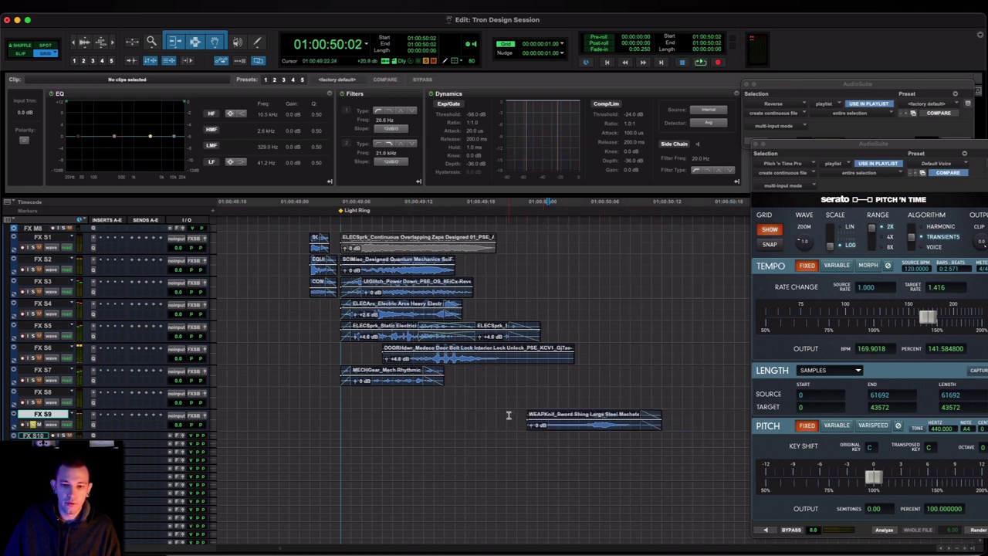
Move the trimmed sword clip to FX S8, starting at the Light Ring marker, and shorten it to match the mech clip's length
left_click(593, 424)
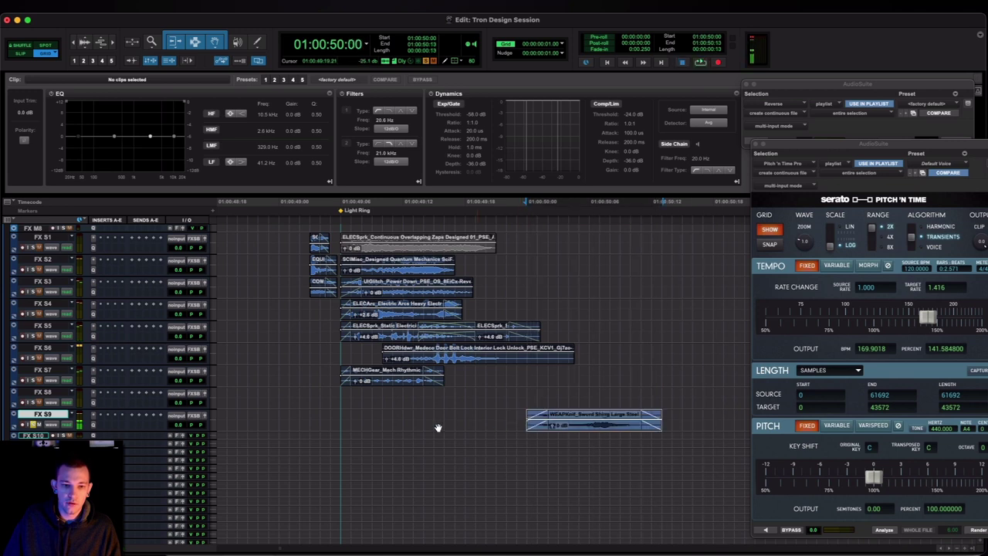
mouse_move(439, 428)
left_mouse_down()
mouse_move(381, 424)
mouse_move(382, 404)
left_mouse_up()
left_click(347, 417)
key("a")
left_click(355, 417)
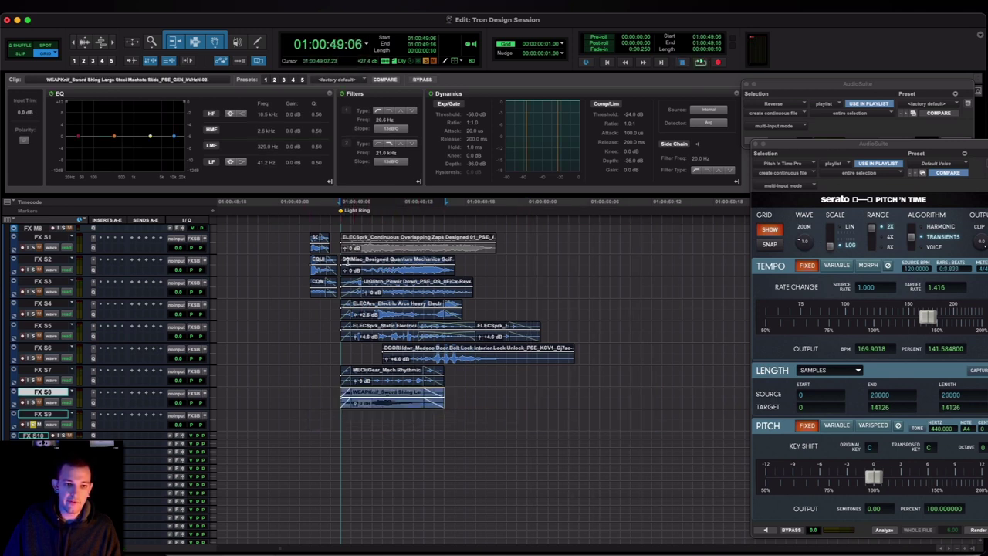
Play the layered effect and lengthen the fade-out on the FX S8 sword clip
left_click(320, 391)
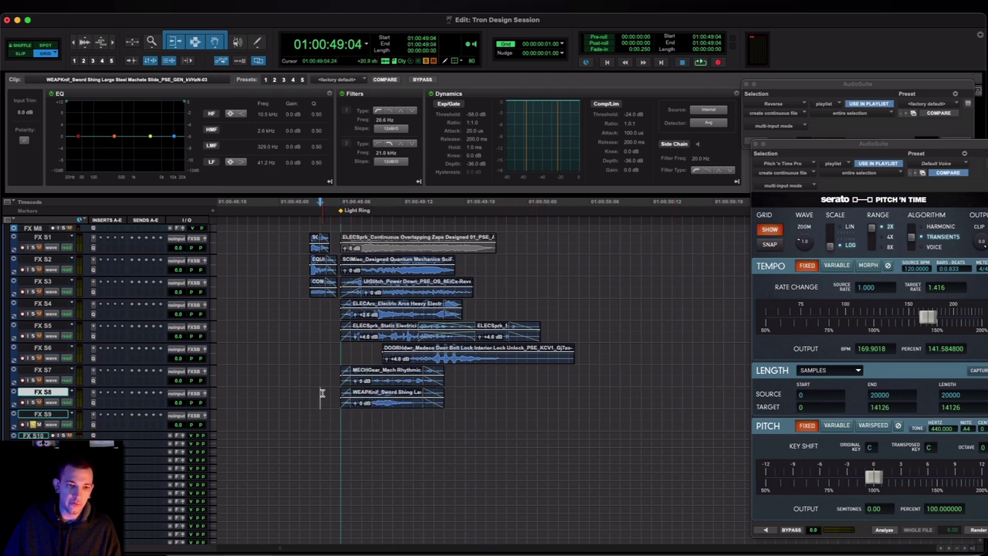
key("space")
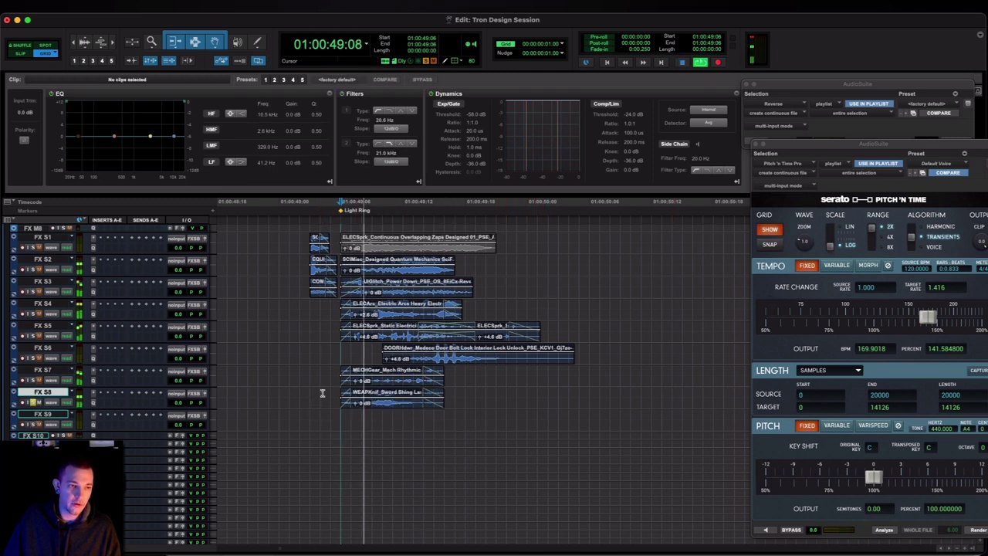
left_click(391, 407)
key("space")
left_click(414, 392)
key("g")
Open Flanger for the FX S8 sword clip, preview and render its default settings, and play the layers together
left_click(389, 407)
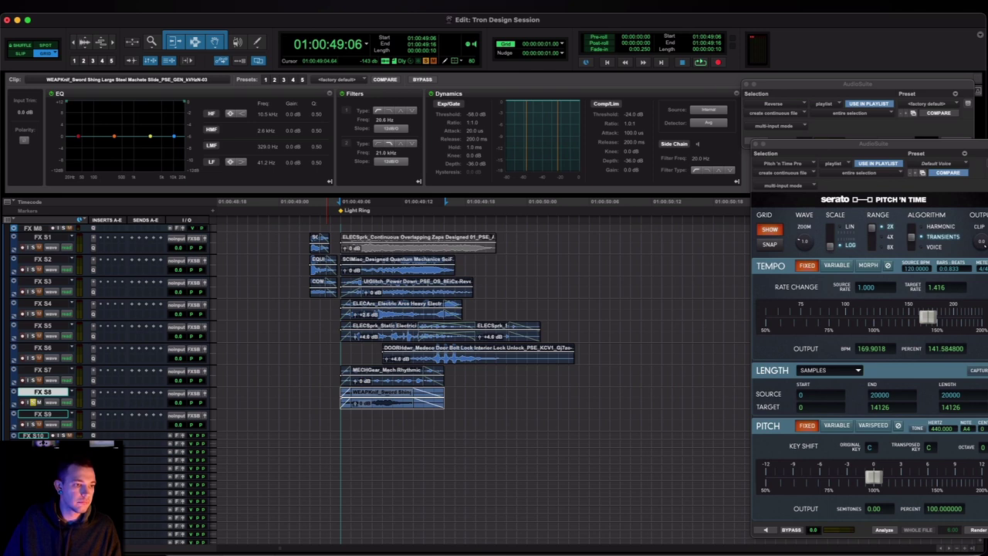
left_click(775, 421)
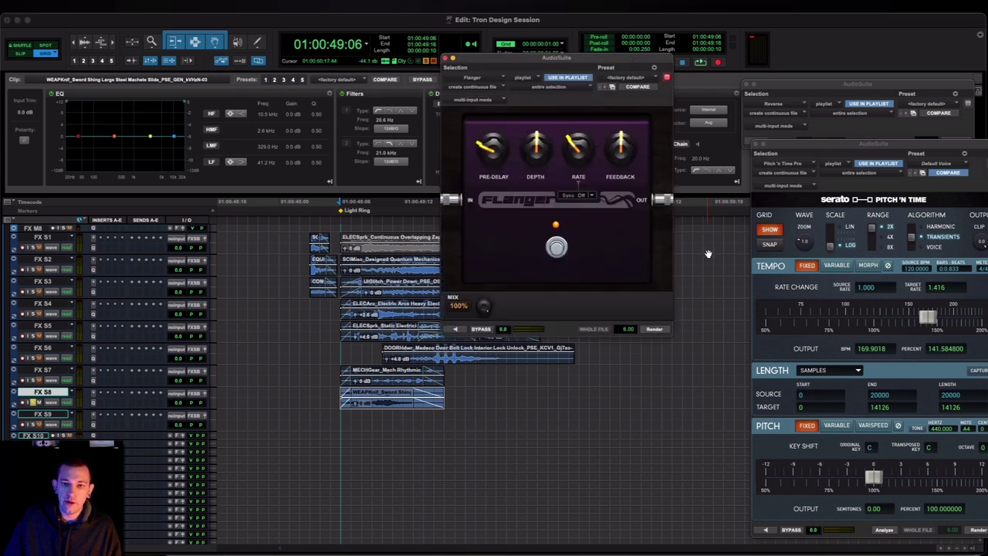
left_click(455, 329)
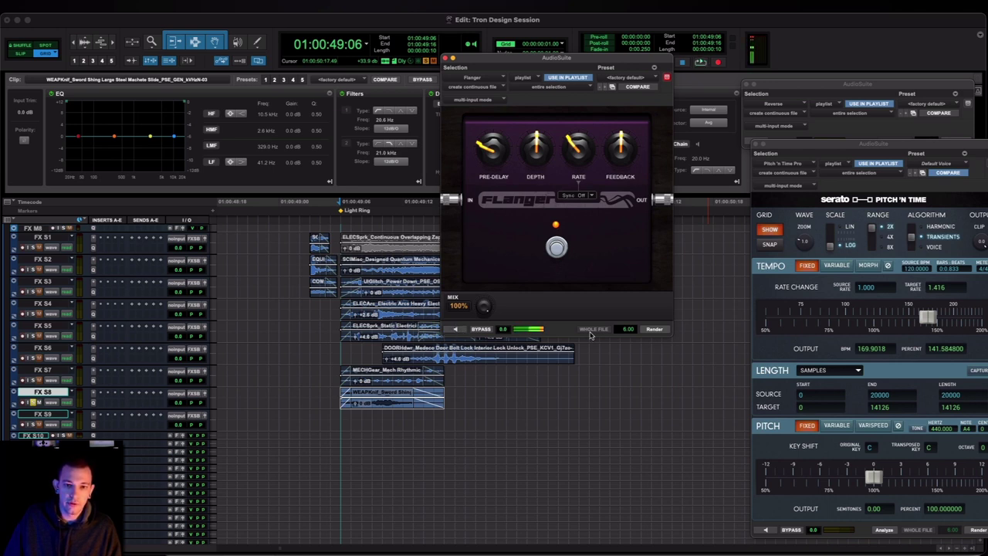
left_click(653, 329)
left_click(328, 401)
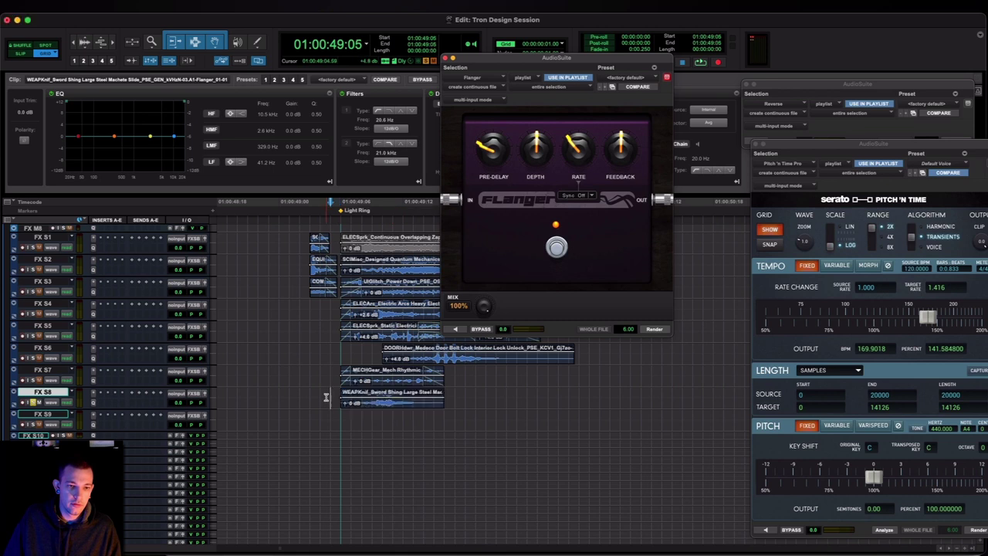
key("space")
Preview Flanger with higher depth, rate and feedback on the rendered sword clip, and set processing to individual files, clip by clip
left_click(357, 402)
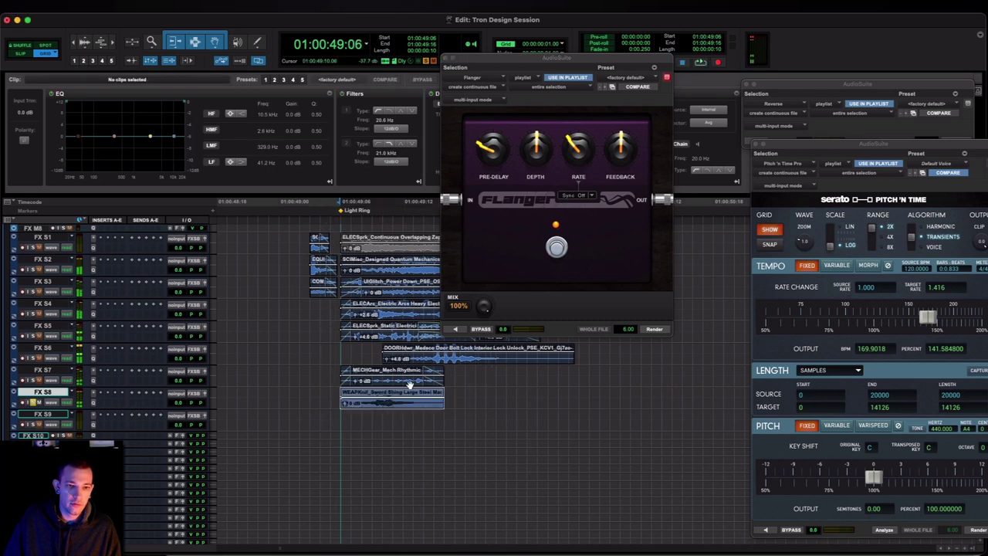
left_click(456, 329)
left_click_drag(543, 152, 624, 122)
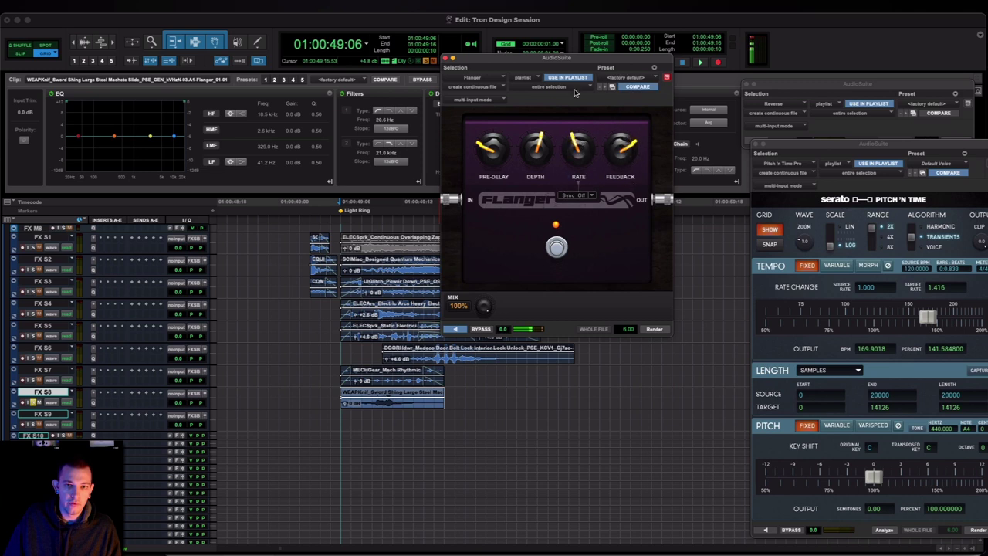
left_click(487, 88)
left_click(506, 77)
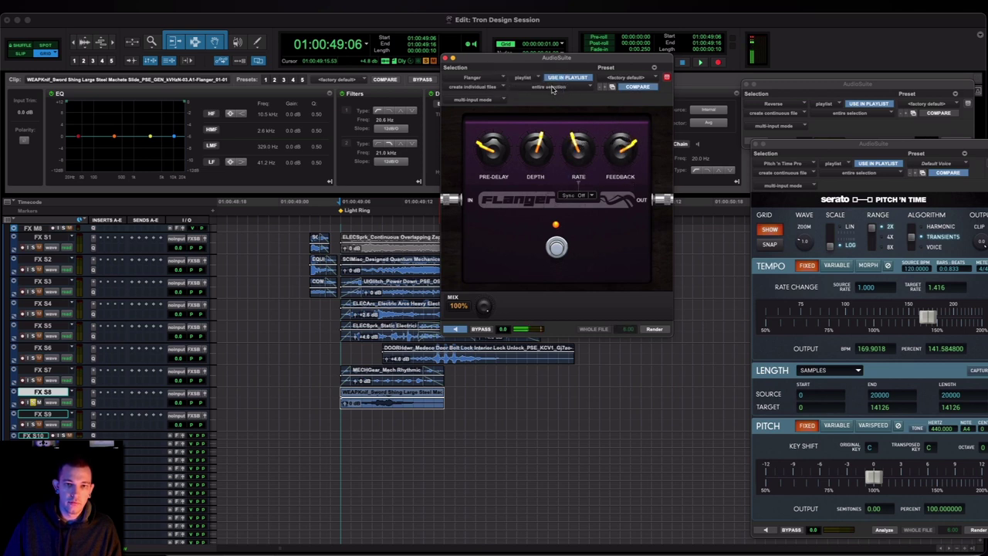
left_click(554, 86)
left_click(565, 80)
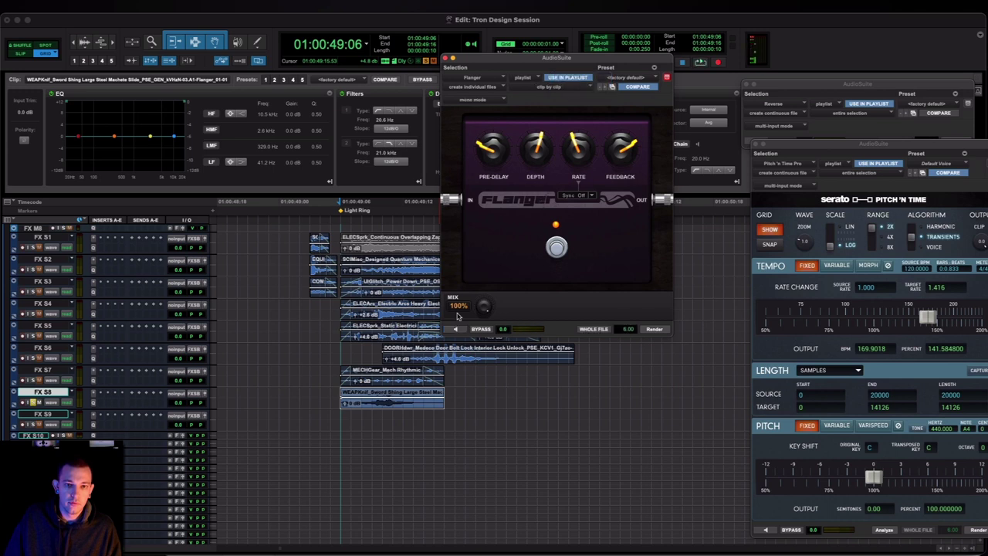
left_click(459, 333)
left_click(459, 333)
left_click(456, 330)
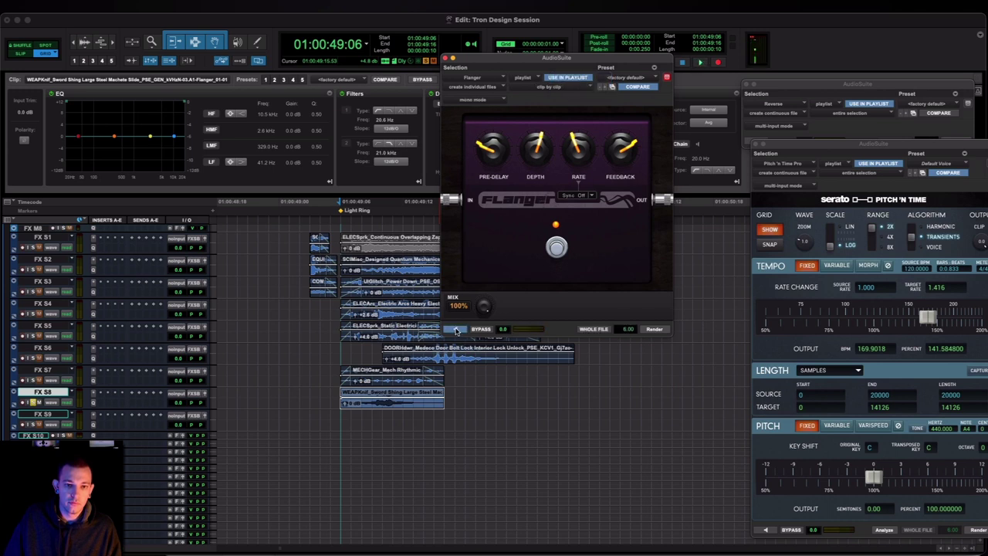
Render the stronger flanger settings onto the FX S8 sword clip and play it with all the layers
left_click(653, 329)
left_click(309, 395)
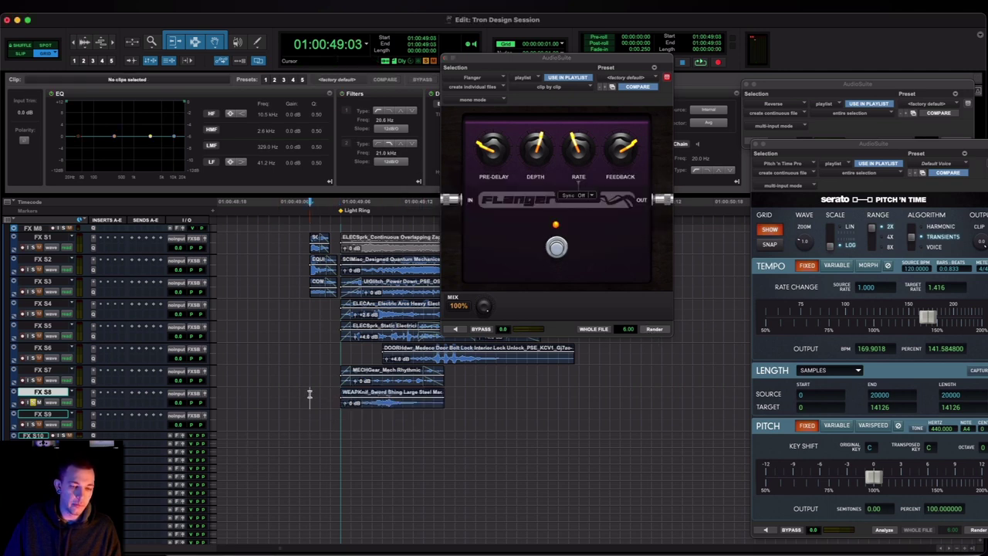
key("space")
key("space")
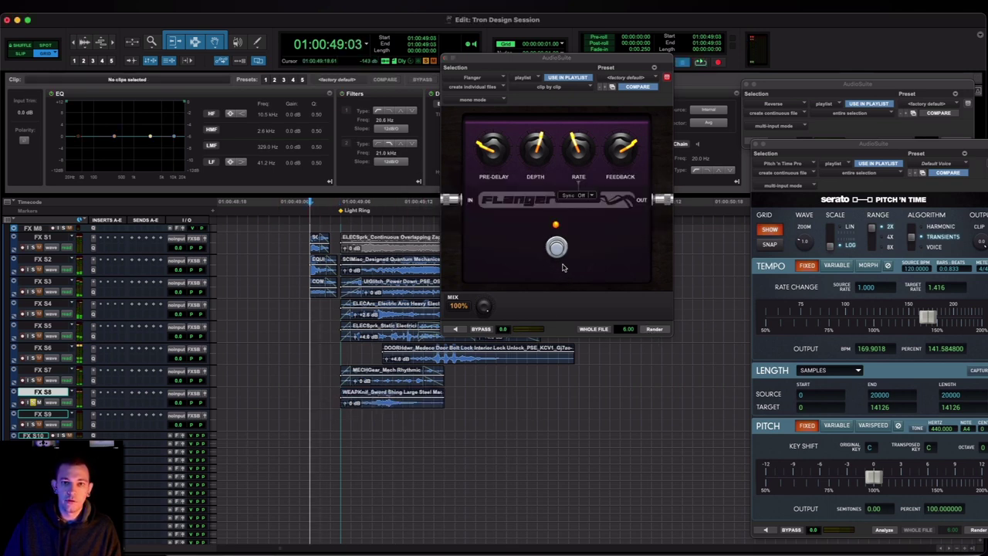
key("space")
key("space")
Switch the AudioSuite effect from Flanger to Avid's Orange Phaser
left_click(486, 79)
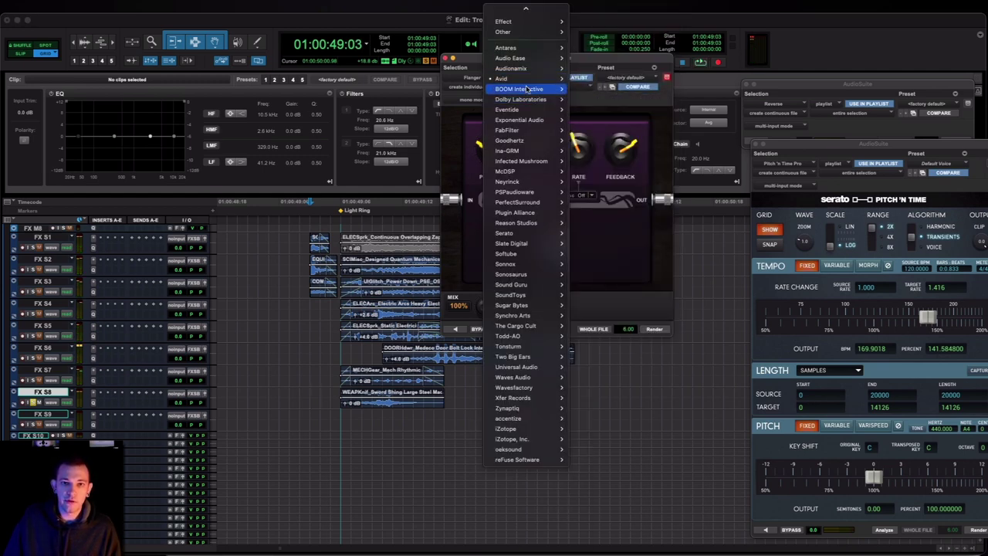
mouse_move(526, 82)
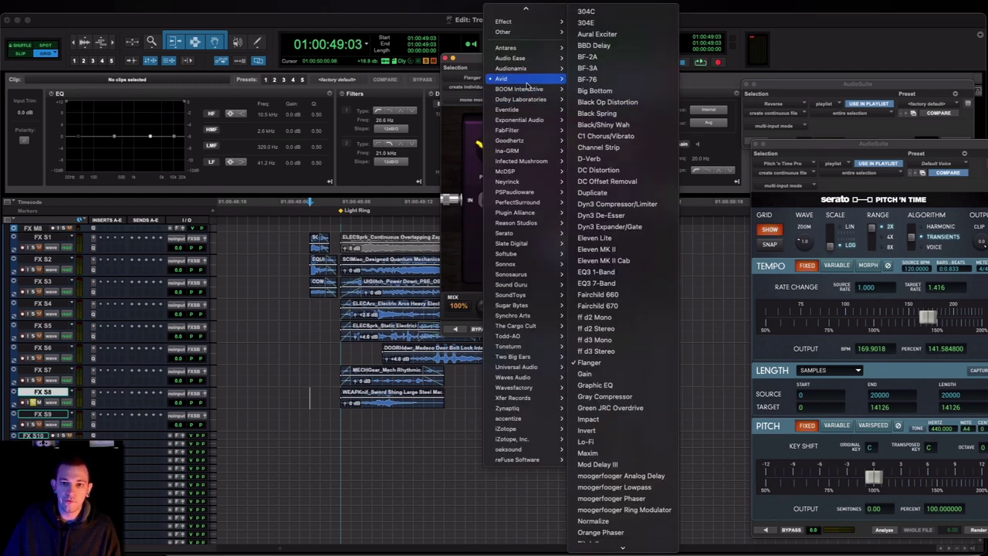
scroll(617, 208, "down", 5)
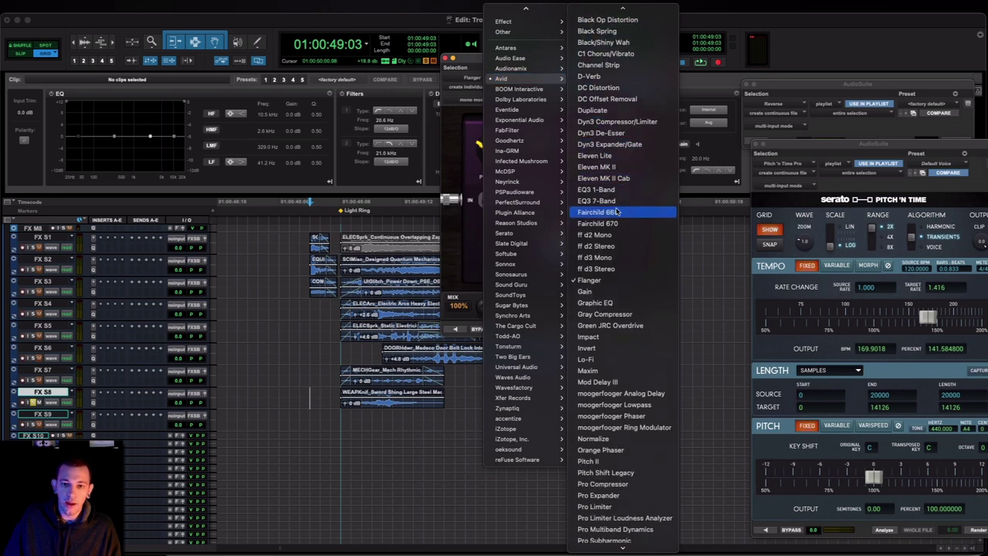
scroll(617, 209, "down", 5)
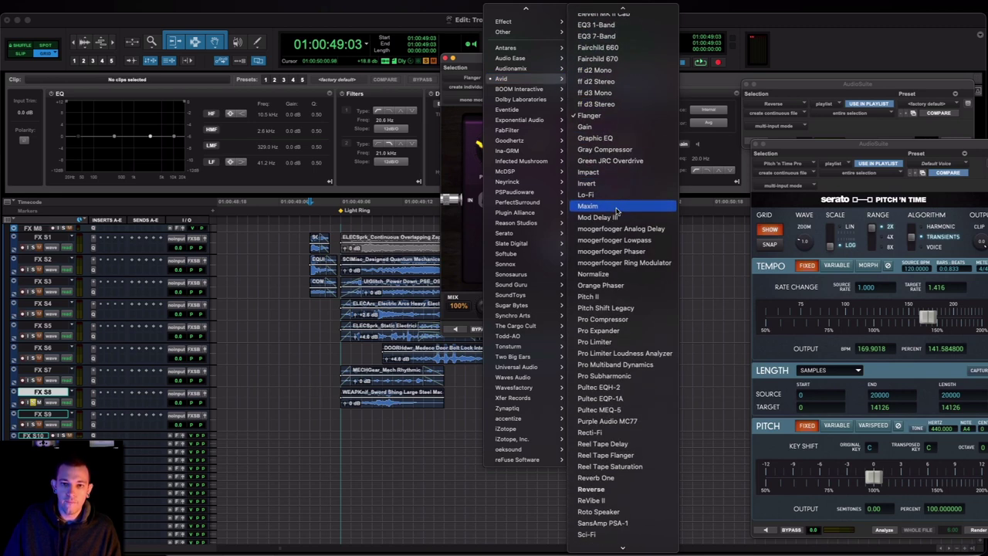
scroll(621, 204, "down", 4)
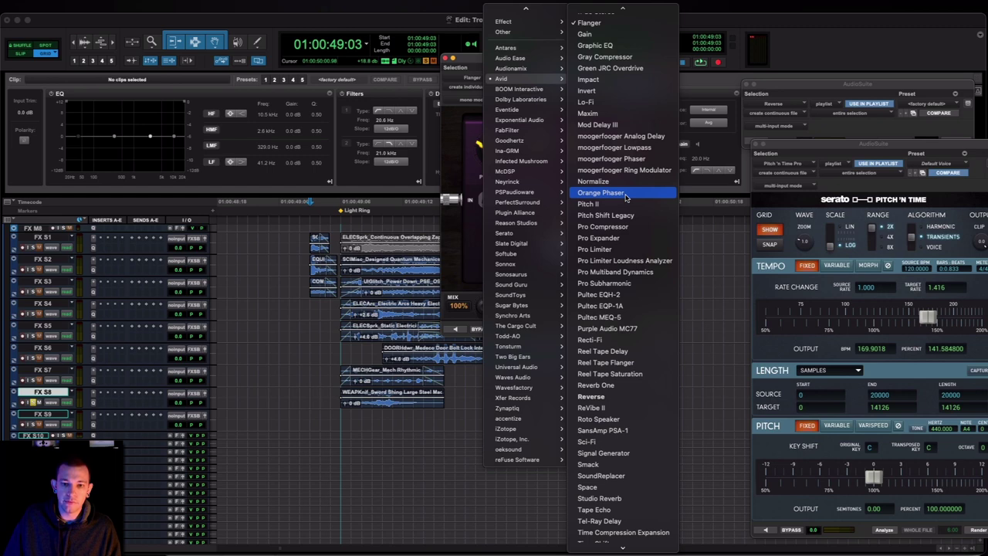
left_click(625, 197)
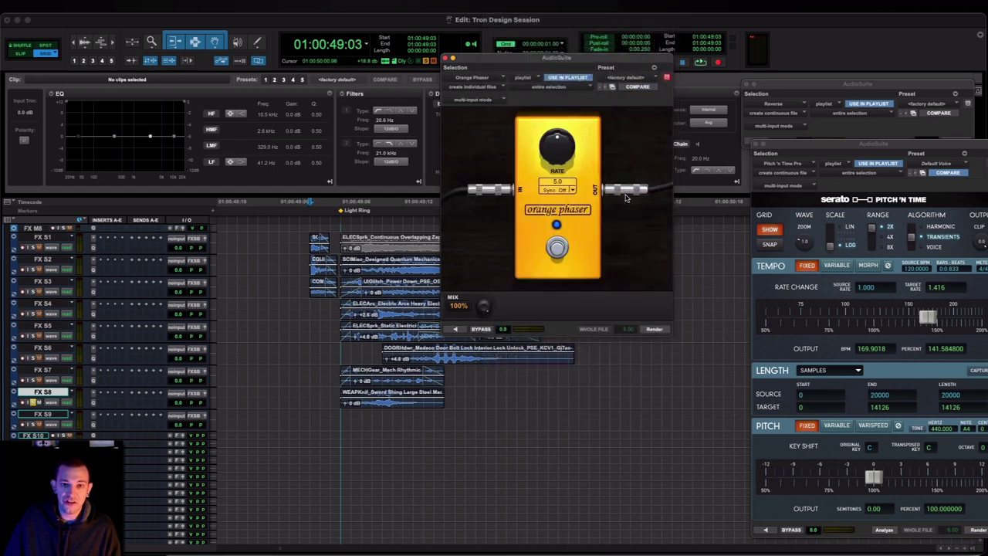
Render Orange Phaser at a rate of 5.0 onto the FX S8 sword clip and close the effect
left_click(457, 330)
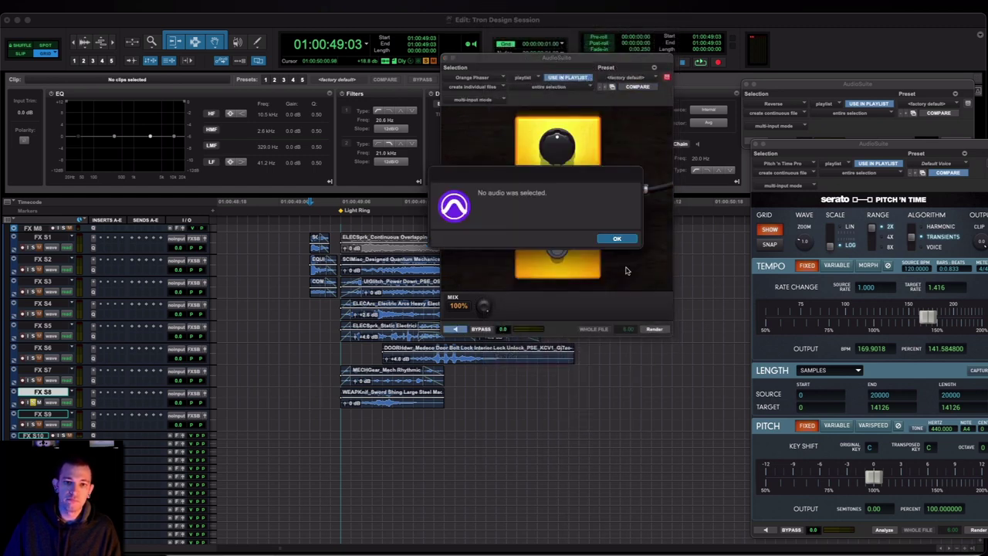
left_click(607, 242)
left_click(374, 402)
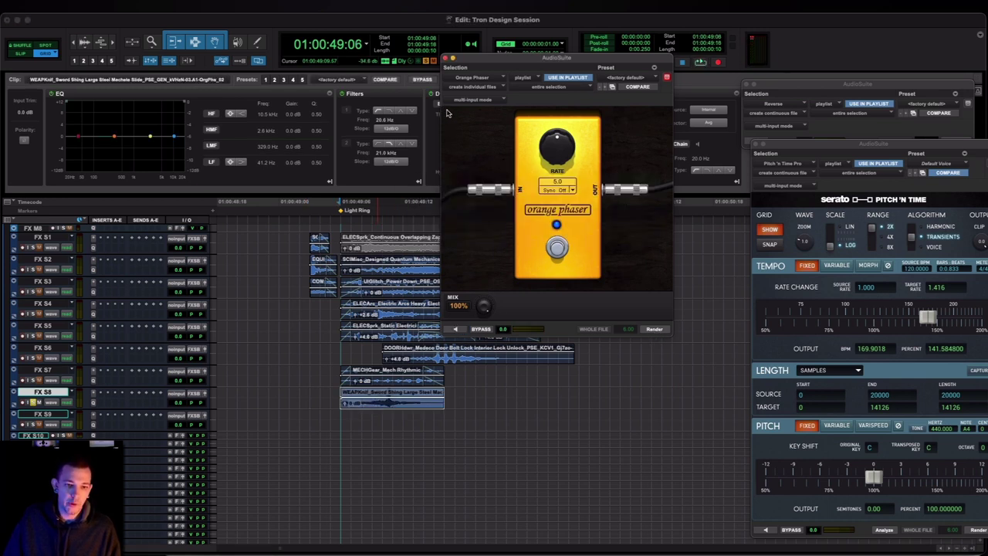
key("space")
left_click(445, 59)
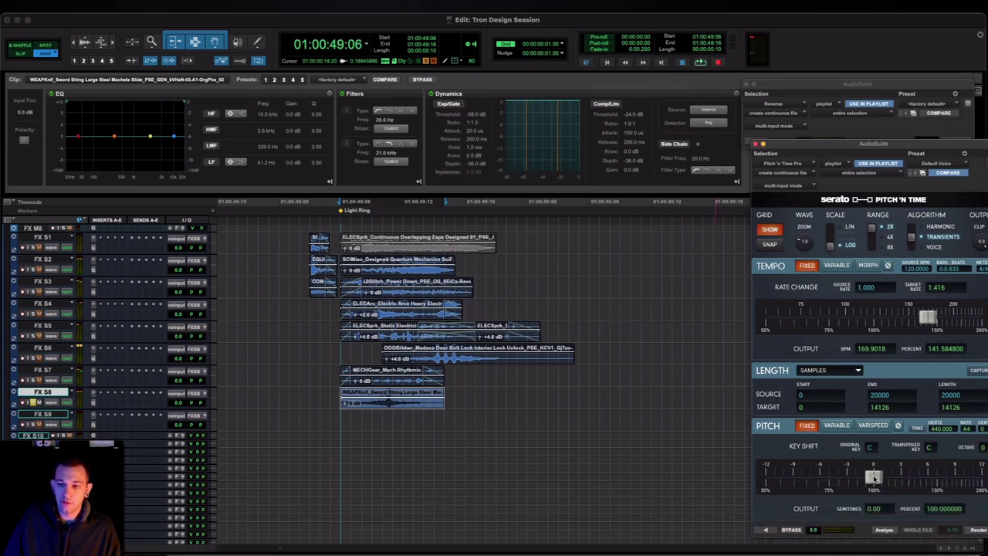
Reset the Pitch 'n Time tempo ratio to 1.000, preview the FX S8 sword clip at -5.95 semitones, and render it
left_click(931, 322, "alt")
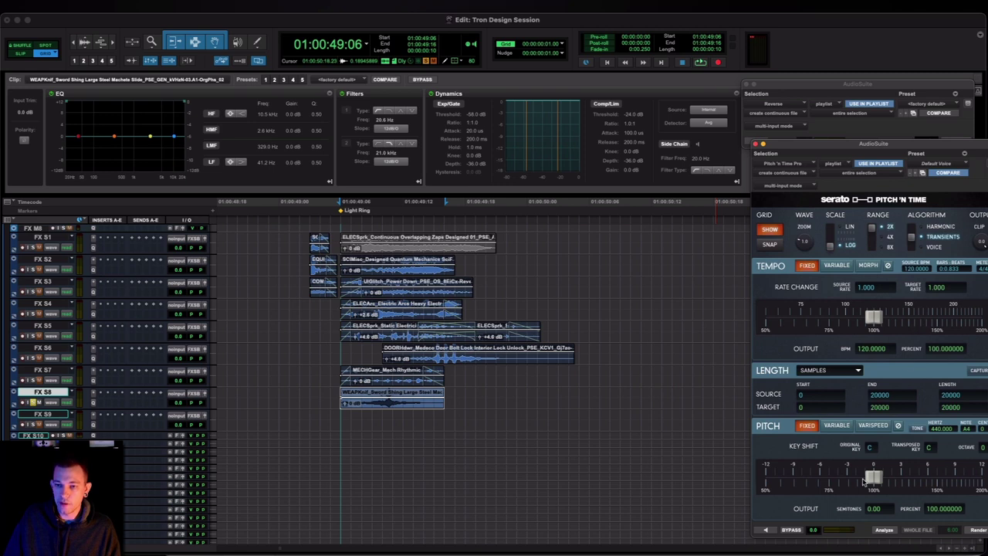
left_click_drag(870, 477, 748, 515)
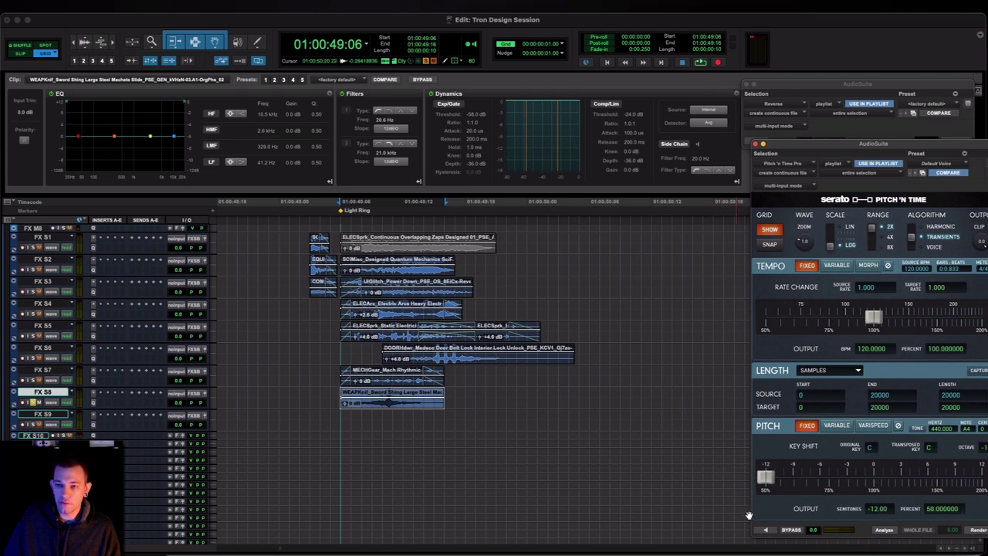
left_click(821, 477)
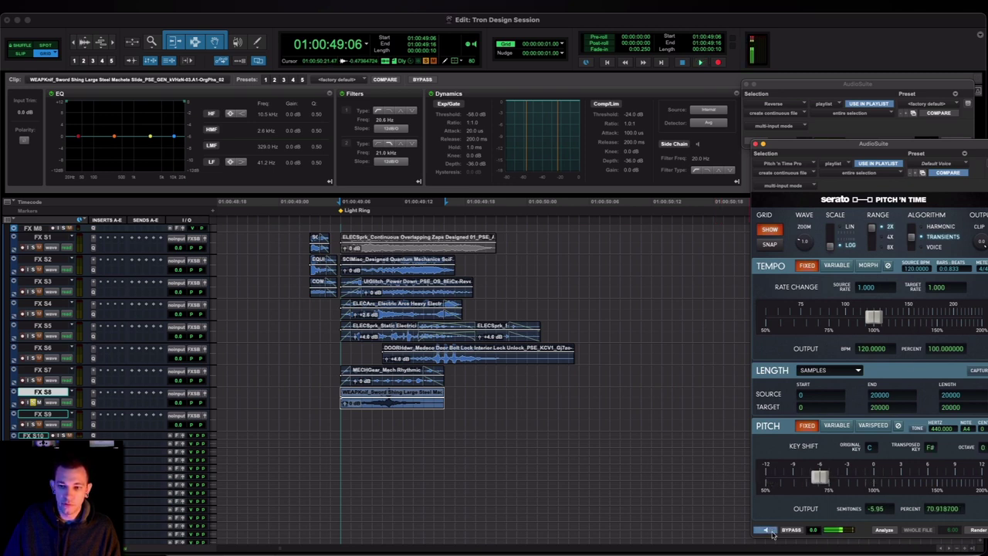
left_click(977, 530)
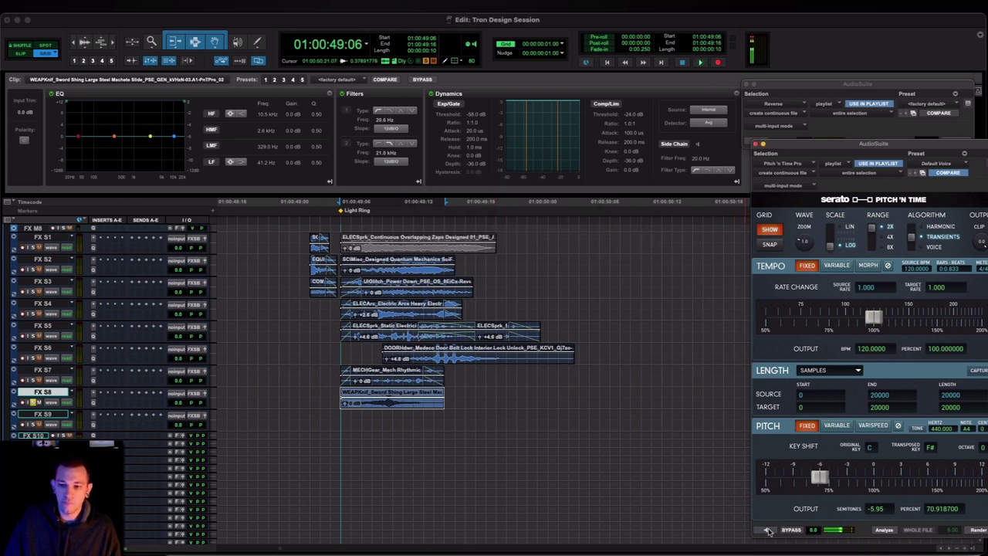
Set the Pitch 'n Time shift to -2.59 semitones, preview it, and render it onto the FX S8 sword clip
left_click(849, 478)
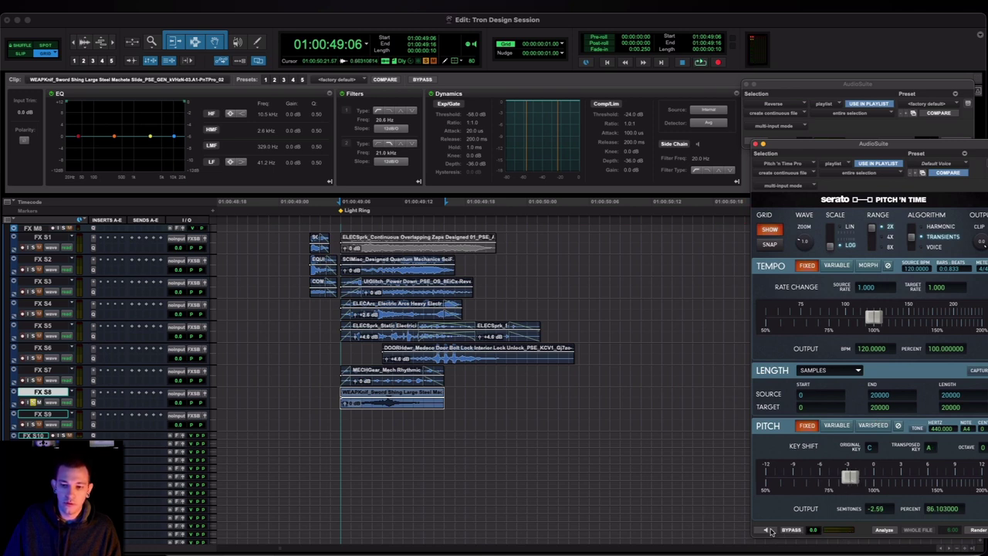
left_click(977, 531)
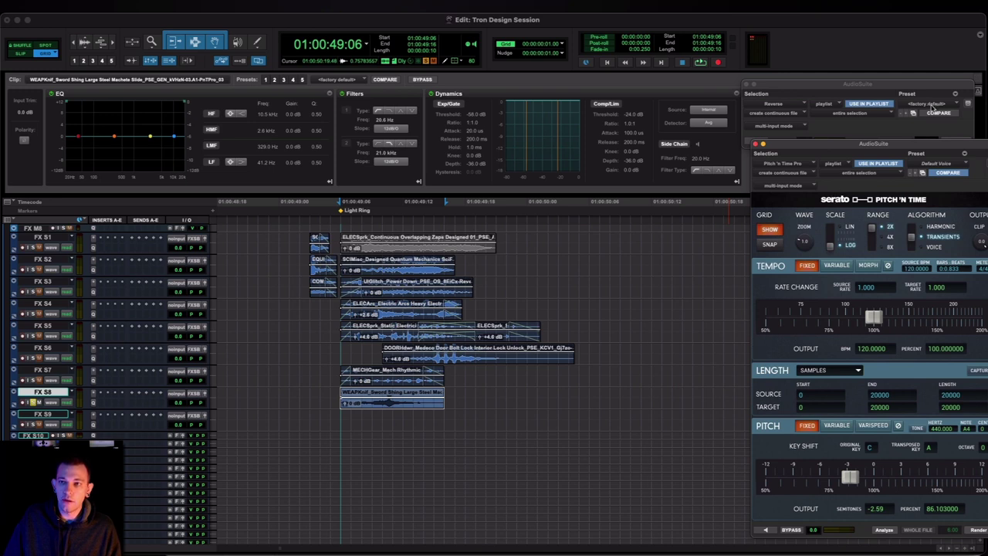
Reverse the FX S8 sword clip with AudioSuite and play it with the other layers
left_click(946, 128)
left_click(956, 141)
key("space")
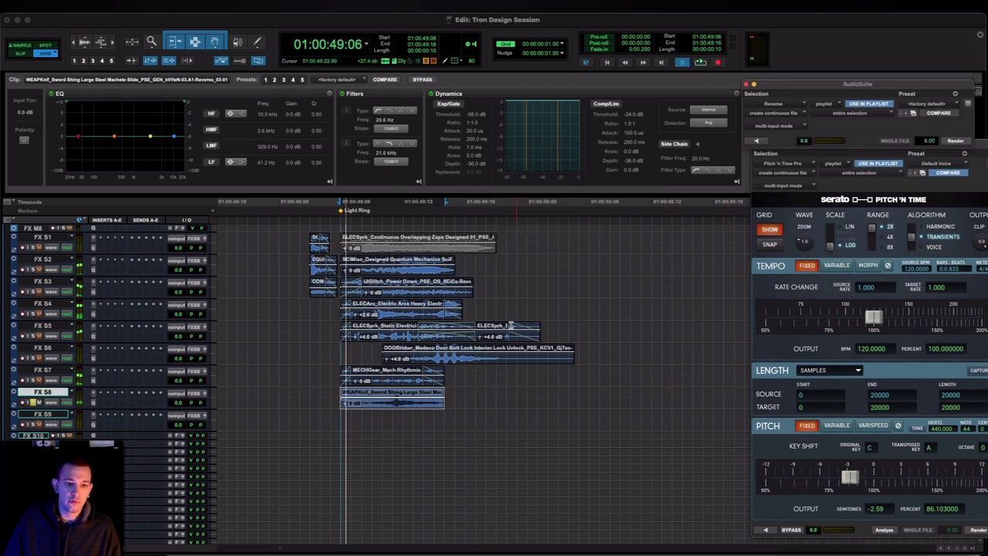
key("space")
Move the FX S8 sword clip one frame later to 01:00:49:07 and play all the layers together
left_click_drag(378, 407, 388, 408)
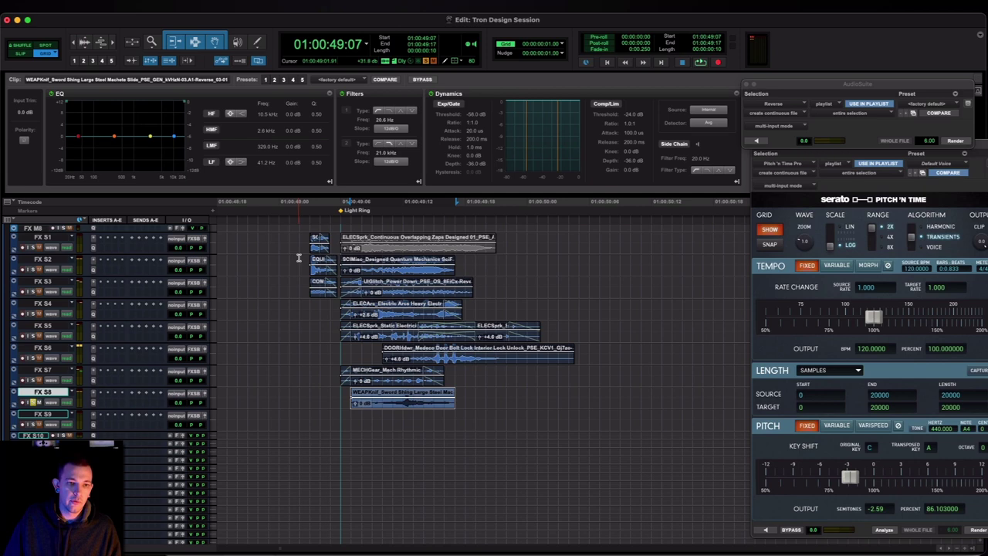
left_click(321, 376)
scroll(317, 262, "up", 2)
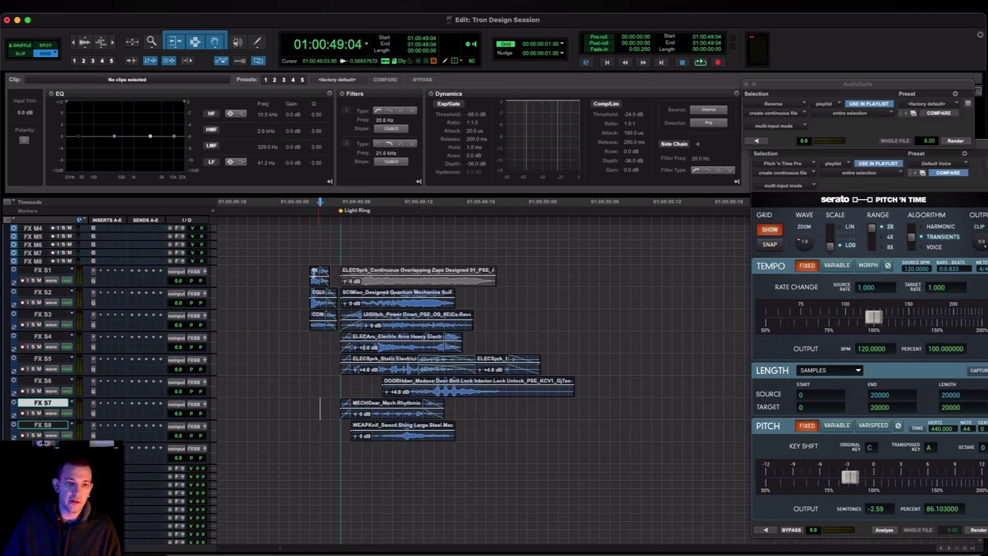
left_click(273, 275)
key("space")
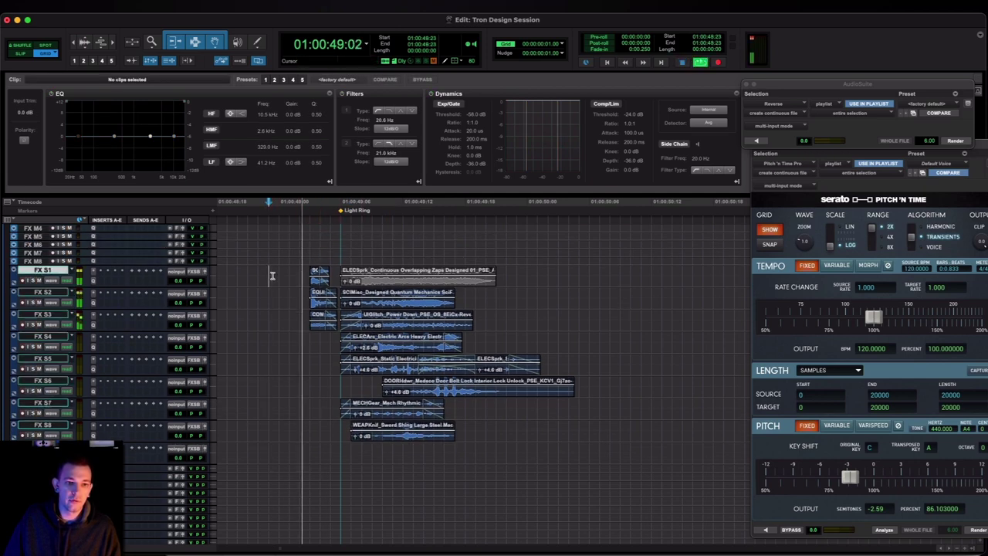
key("space")
left_click(290, 276)
key("space")
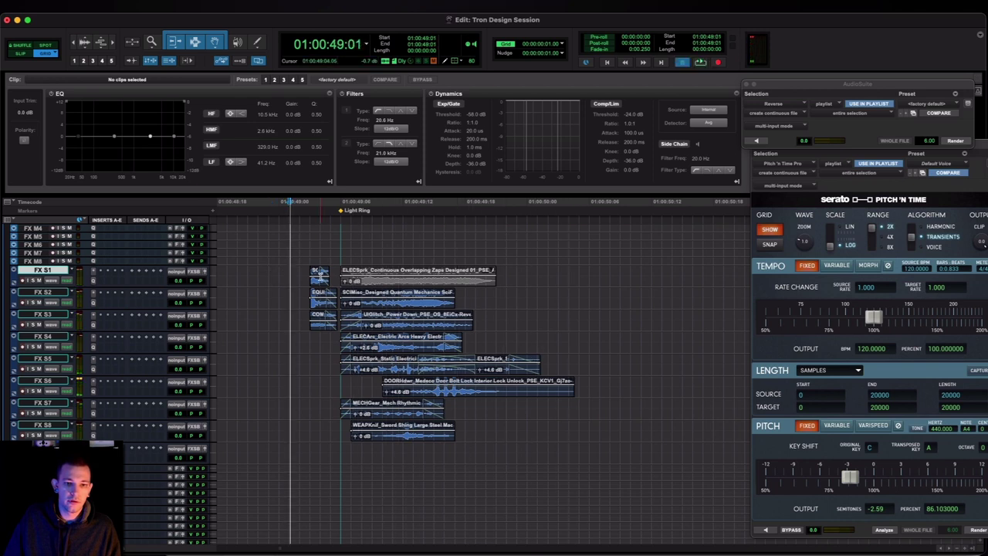
key("space")
Shift the second static electricity clip on FX S5 and its crossfade about two frames earlier and raise the clip's gain to +6.7 dB
left_click(452, 373)
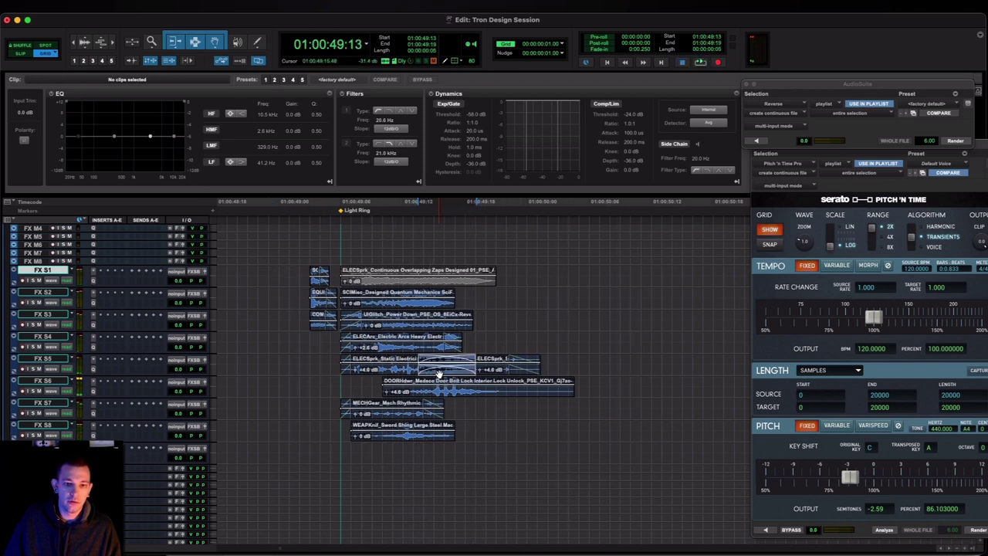
left_click_drag(481, 369, 430, 373)
left_click(485, 373)
left_click(456, 374, "shift")
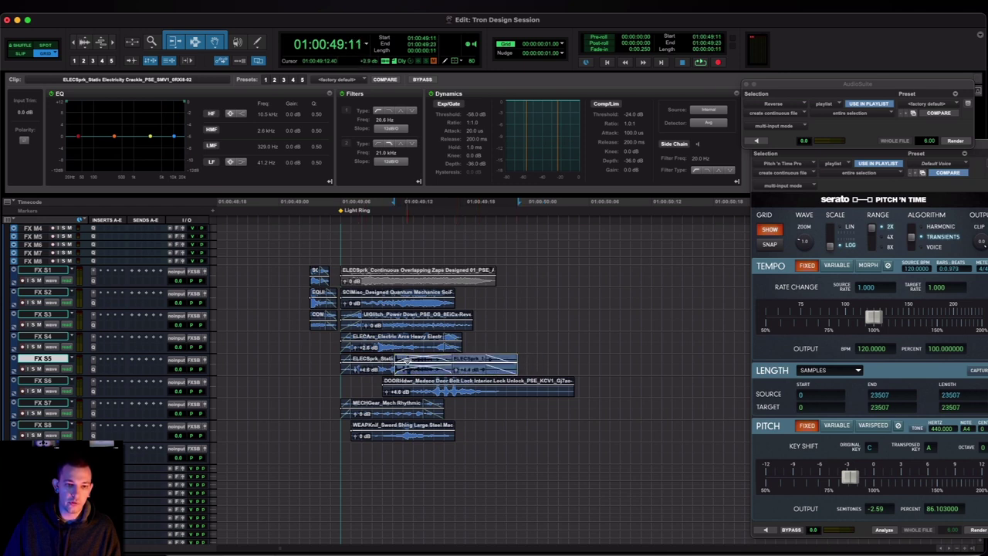
left_click(411, 360)
Play the layered effect from 01:00:49:01 and examine the clip timing around the Light Ring marker
left_click(289, 313)
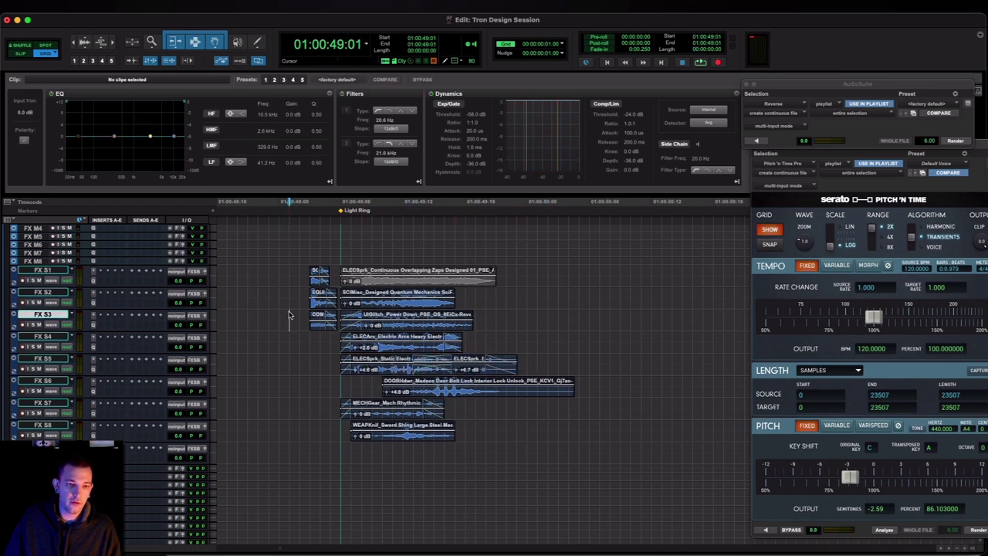
key("space")
key("space")
key("t")
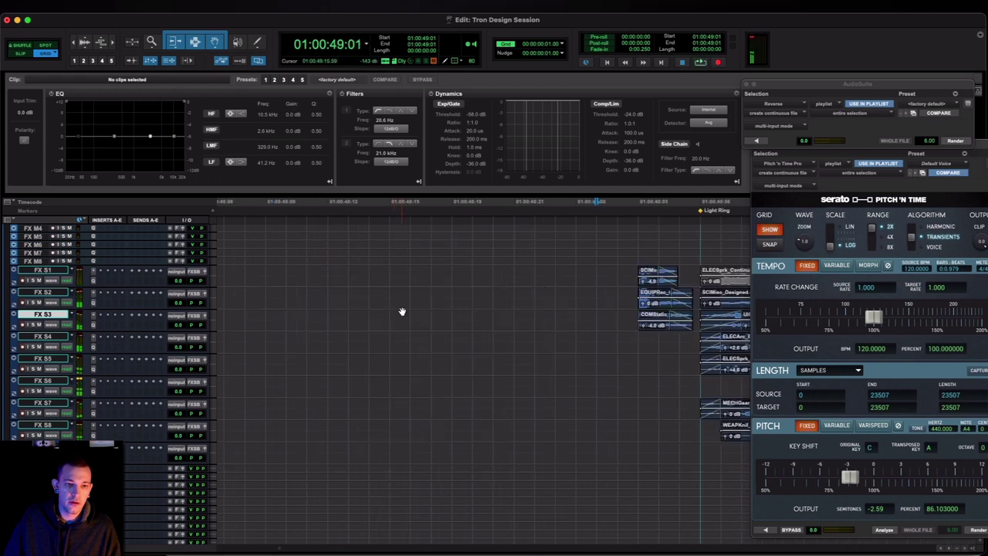
scroll(401, 312, "right", 4)
scroll(402, 312, "left", 1)
key("t")
key("t")
scroll(420, 309, "down", 6)
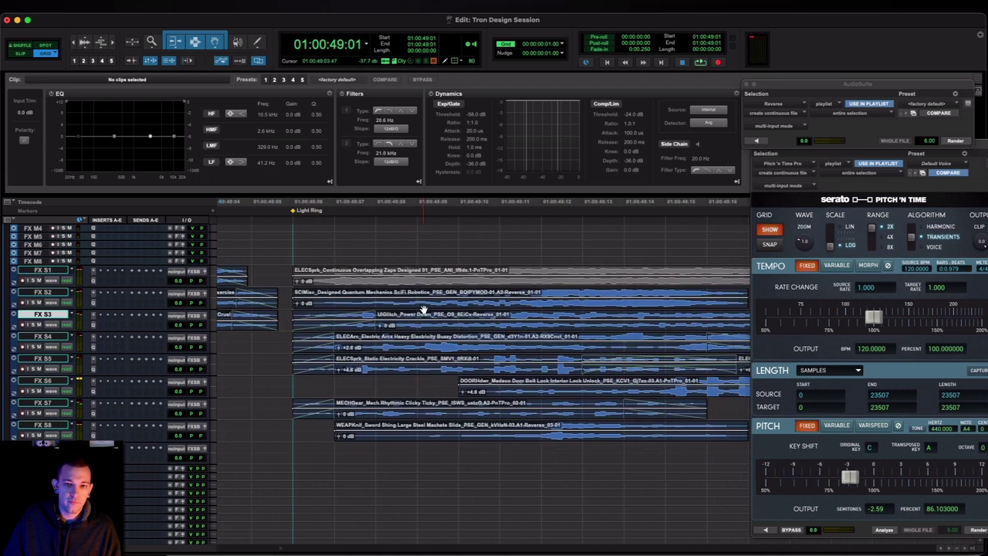
key("space")
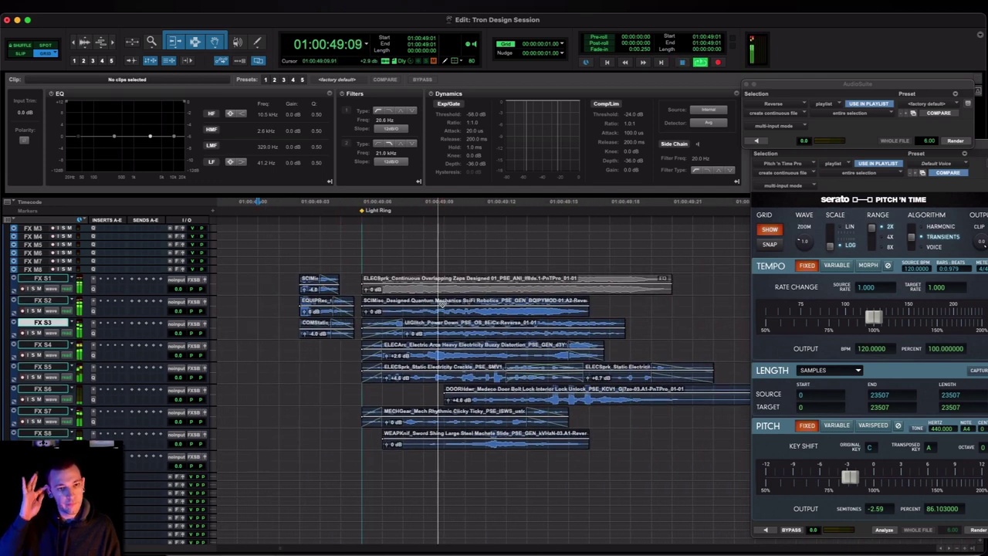
key("space")
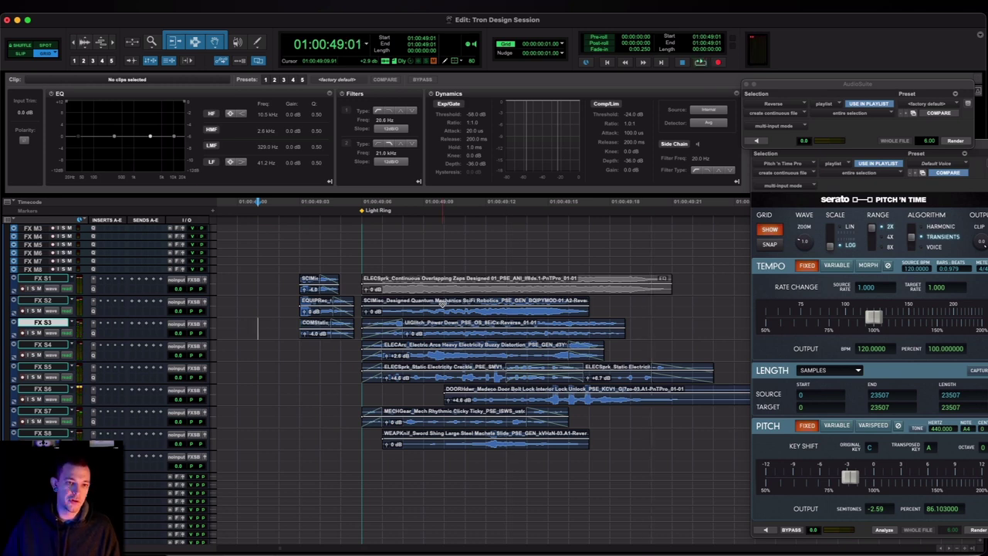
Shorten the intro clips on FX S1 to S3 to a common faded end, and move all three one frame later
left_click_drag(342, 338, 332, 300)
left_click(329, 293)
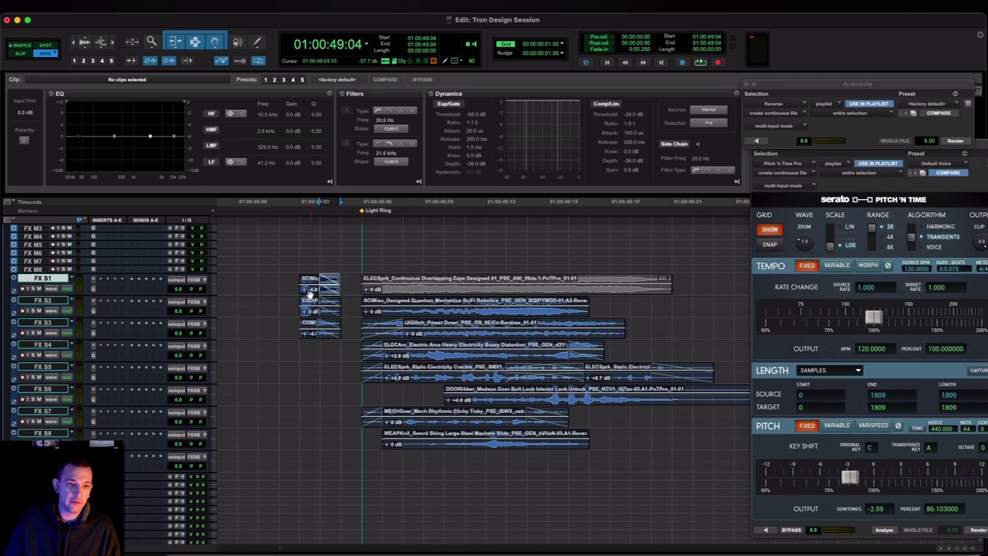
left_click(309, 292)
left_click(313, 311, "shift")
left_click(307, 336, "shift")
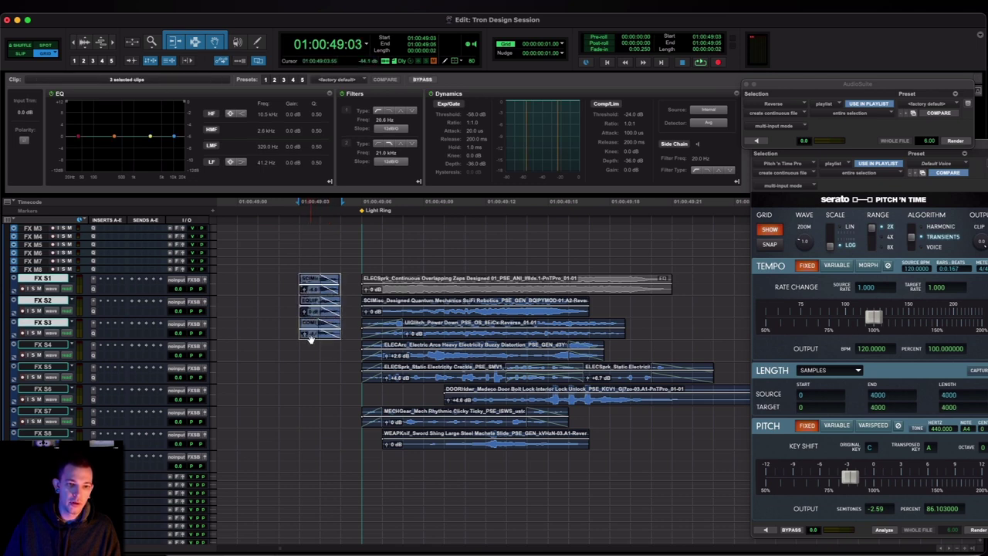
left_click_drag(309, 335, 330, 335)
Play the layered effect from 01:00:49:01 and select the quantum mechanics clip on FX S2
left_click(264, 301)
key("space")
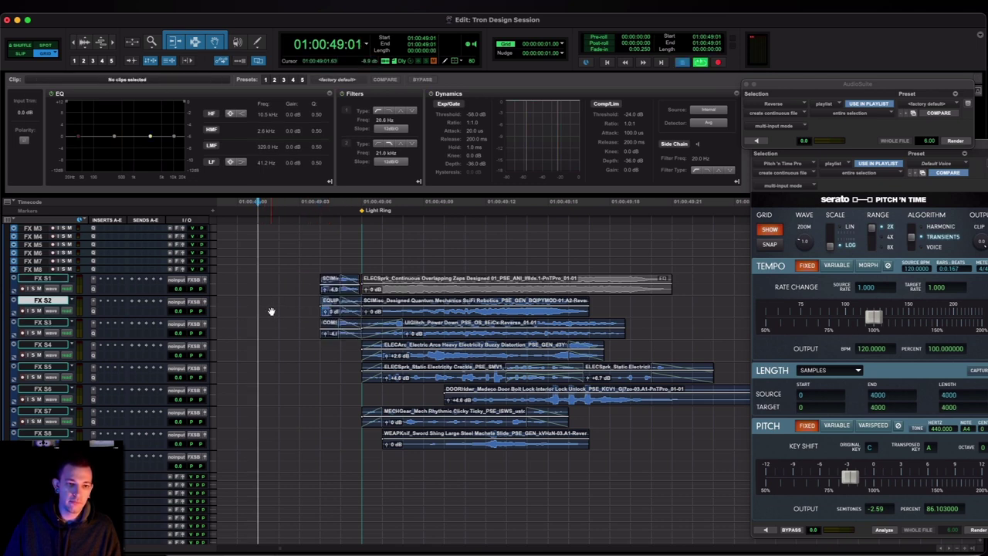
key("space")
key("space")
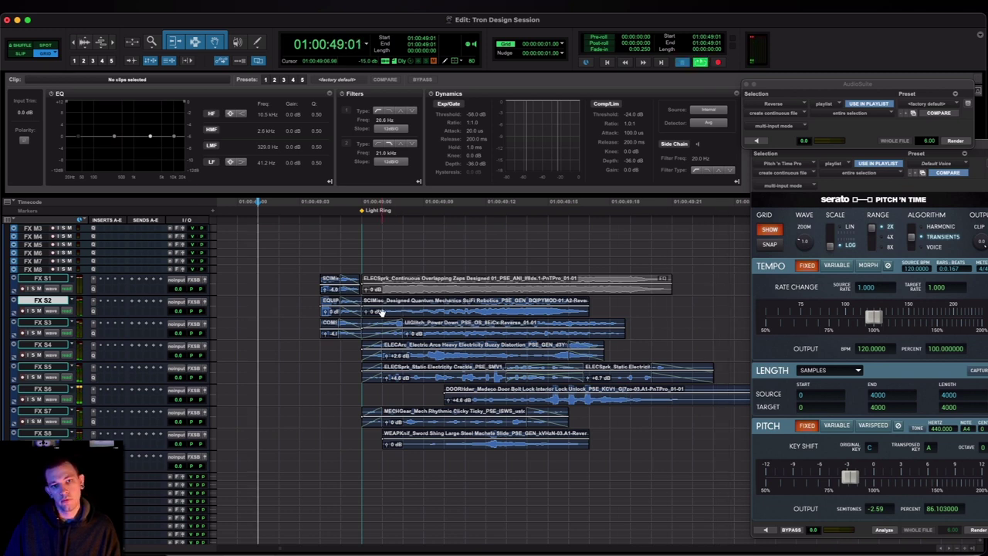
key("space")
left_click(395, 316)
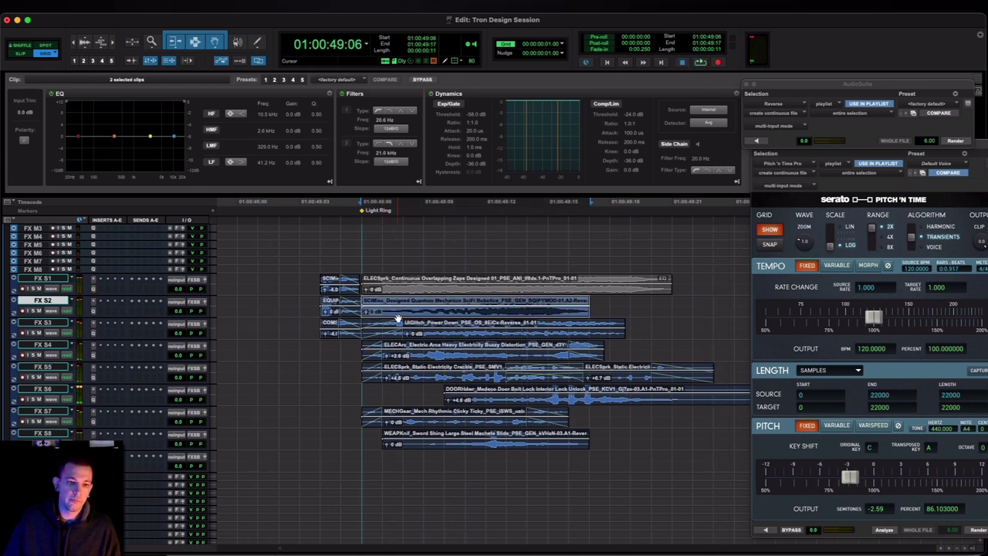
Audition the SCIMisc Quantum Mechanics clip on FX S2, mute it, and play the layers from 01:00:49:03
key("space")
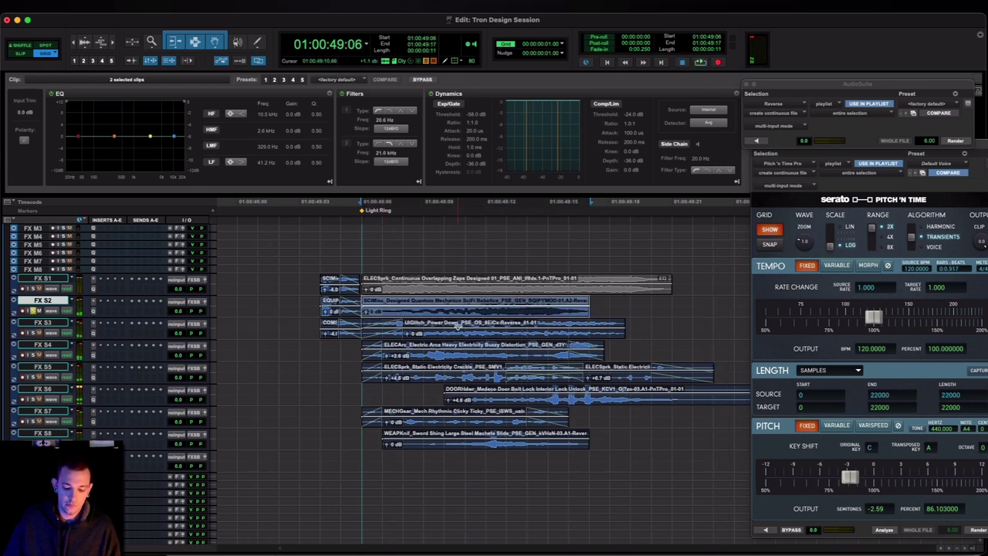
left_click(293, 304)
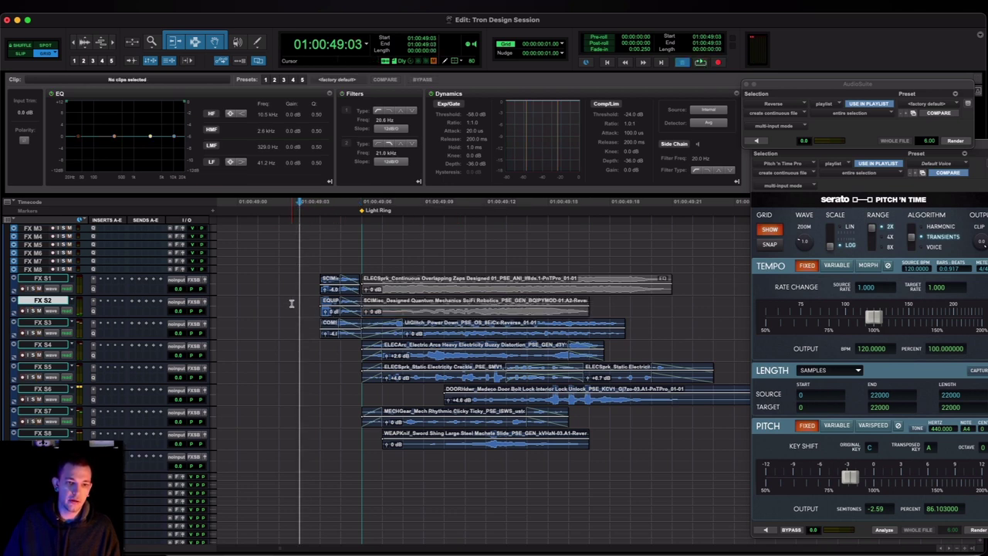
key("space")
key("space")
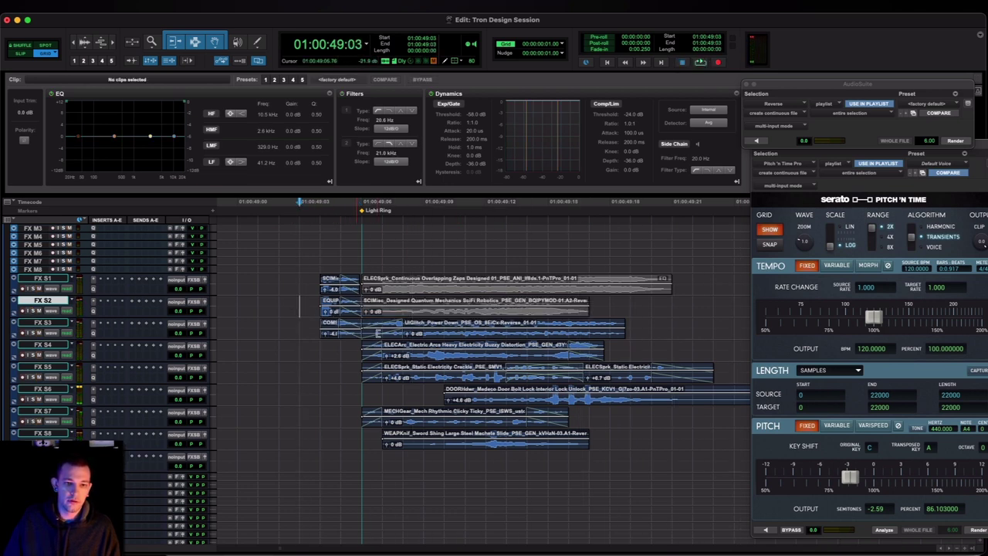
Audition the UIGlitch Power Down clip on FX S3 in solo, starting at the Light Ring marker
left_click(442, 337)
left_click(315, 325)
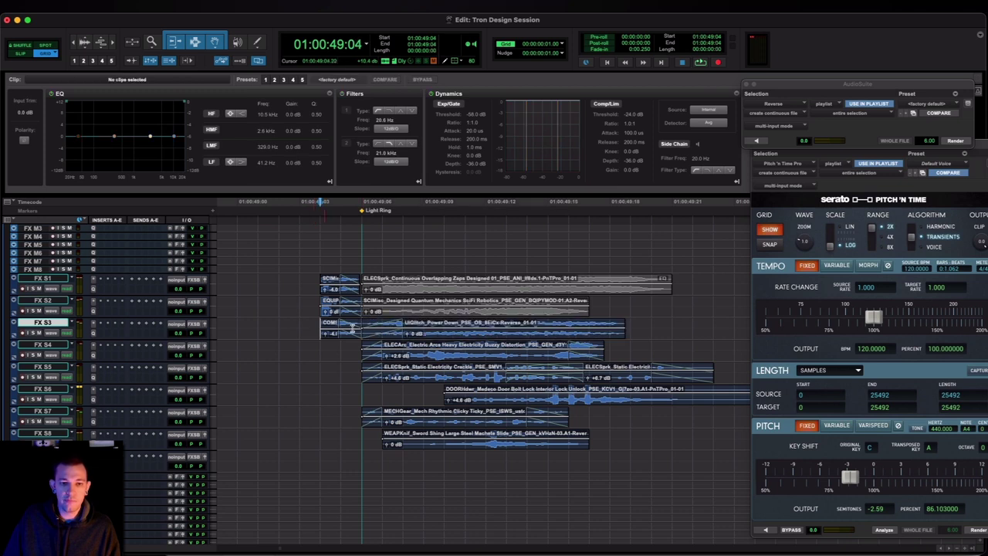
scroll(358, 331, "right", 3)
left_click(346, 337)
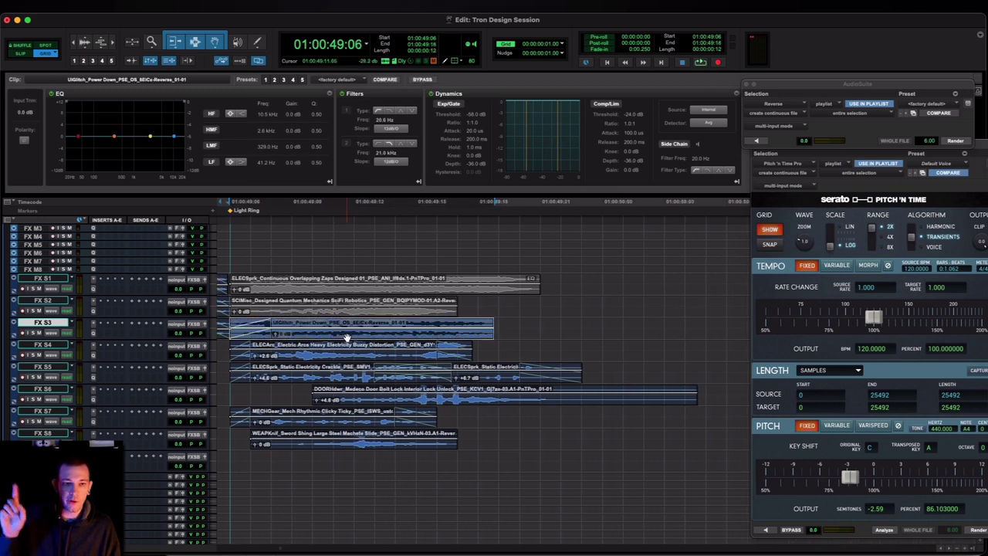
key("space")
key("space")
Render the ELECArc clip on FX S4 with a variable pitch ramp from about -7.27 to 4.39 semitones in Pitch 'n Time Pro
left_click(332, 356, "shift")
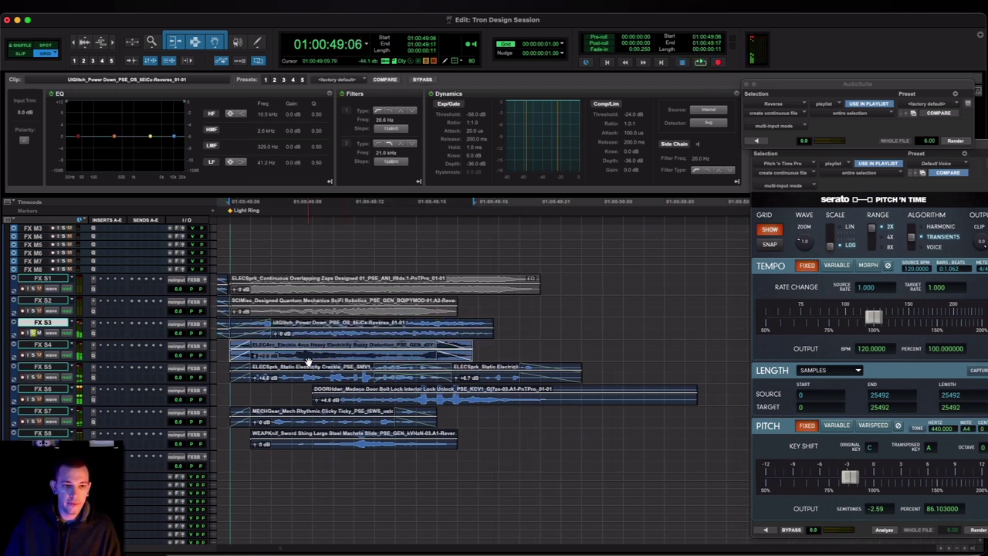
key("space")
key("space")
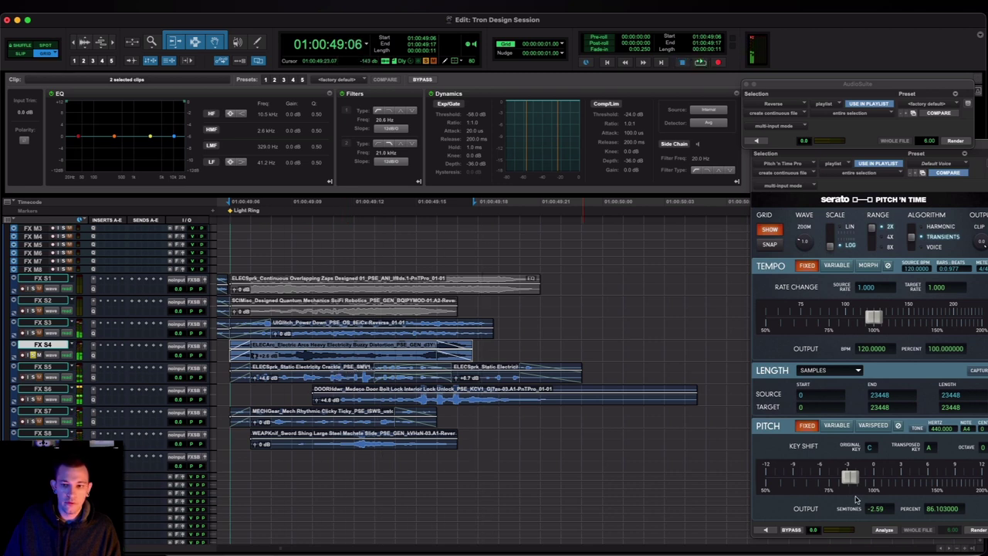
left_click(835, 426)
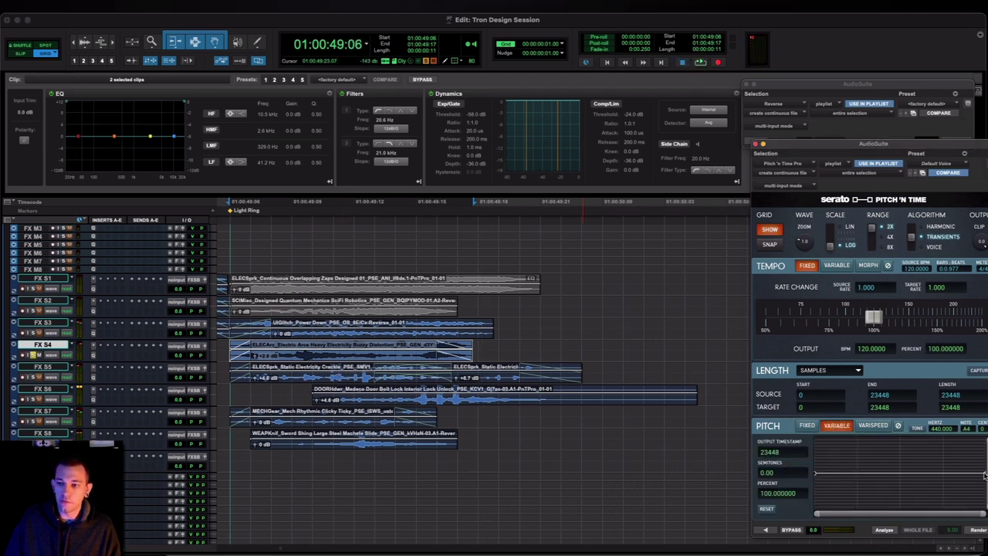
left_click_drag(985, 474, 974, 462)
left_click_drag(820, 475, 816, 514)
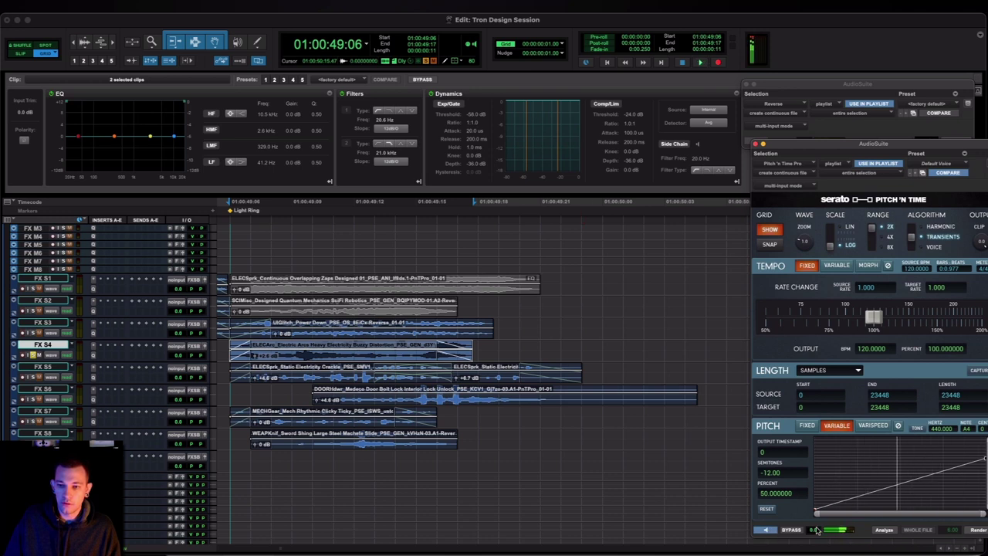
left_click_drag(816, 511, 815, 490)
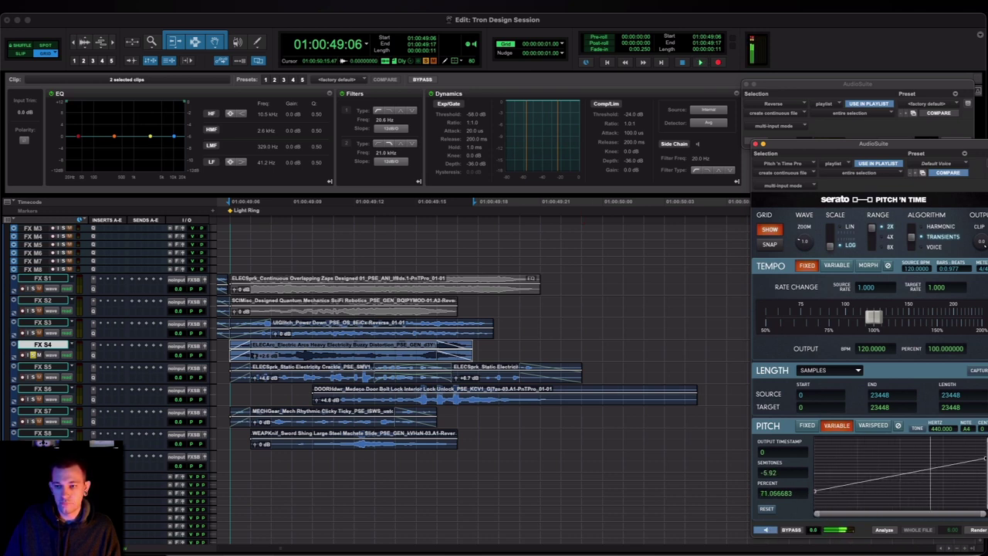
left_click_drag(984, 458, 985, 460)
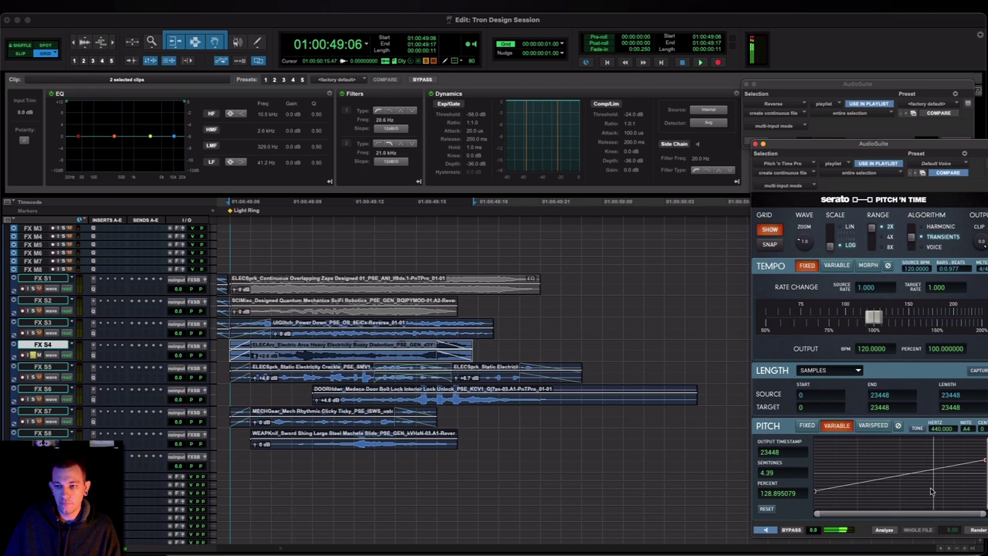
left_click_drag(816, 493, 815, 497)
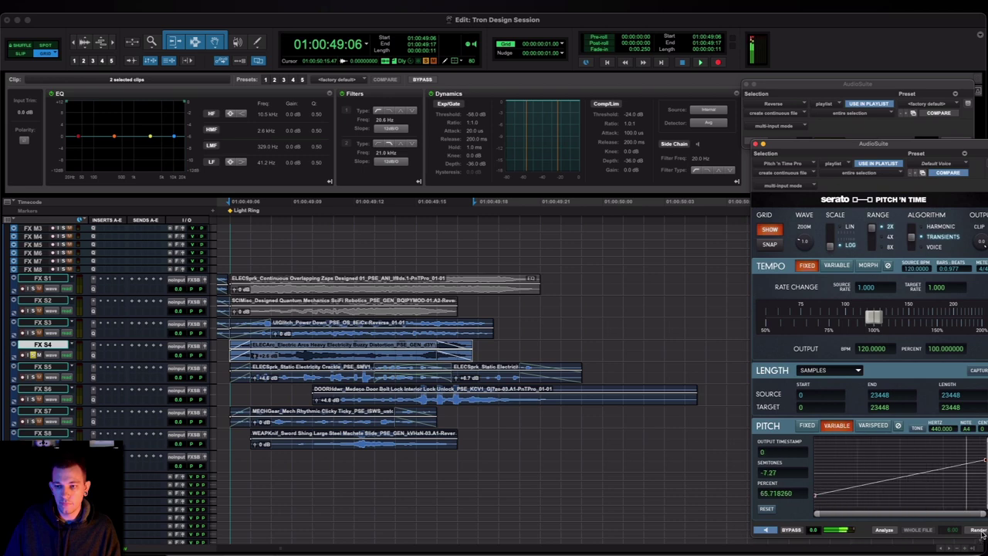
key("r")
Play the Light Ring layers from 01:00:49:03 to judge the processed ELECArc clip on FX S4
scroll(384, 344, "right", 2)
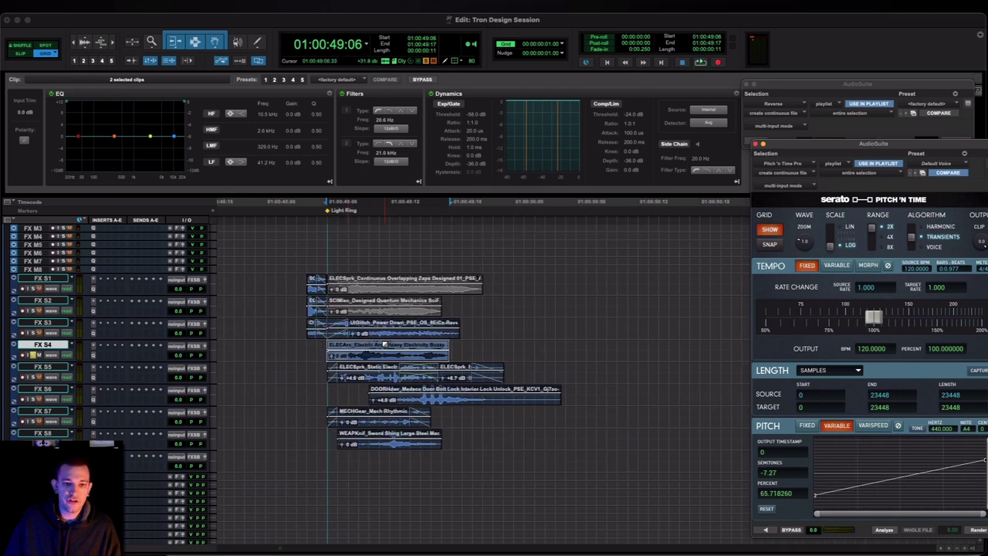
left_click(297, 347)
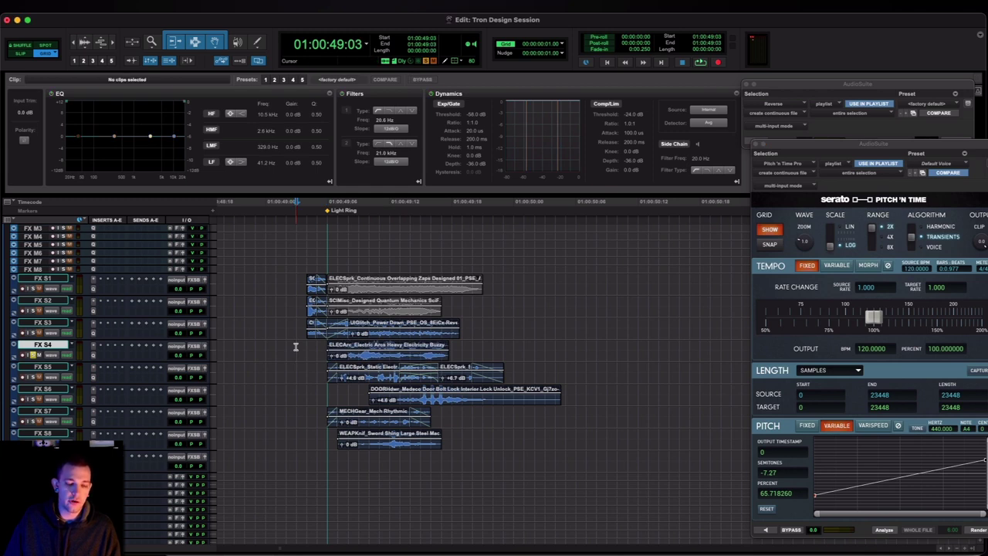
key("space")
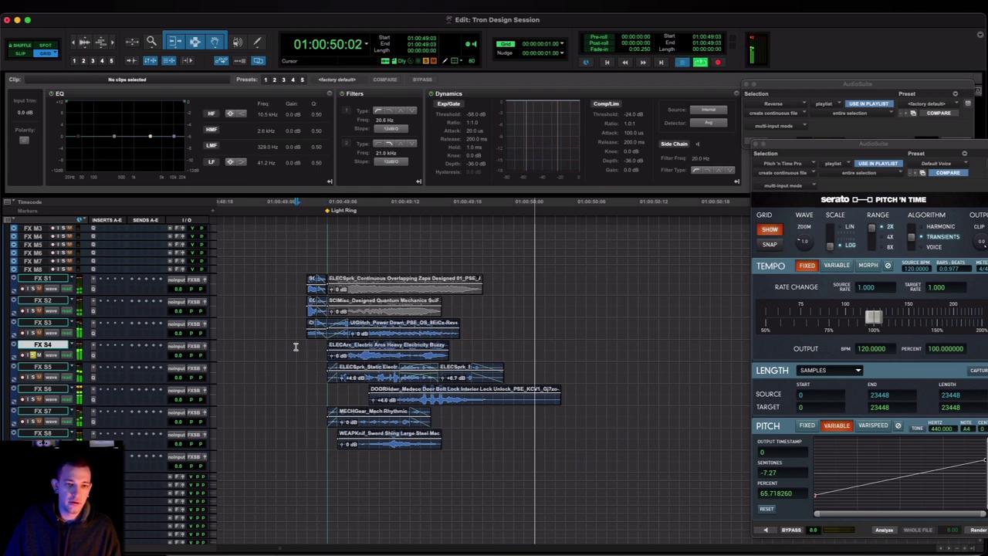
key("space")
key("space")
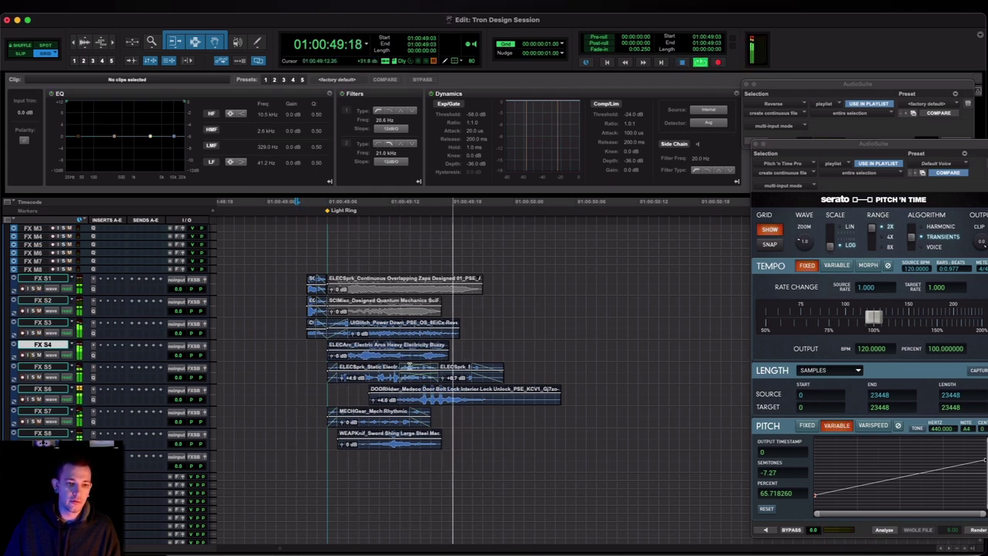
key("space")
Switch the ELECArc clip's pitch processing to Fixed and preview it with a shift of about -8.95 semitones
left_click(405, 356)
left_click(806, 425)
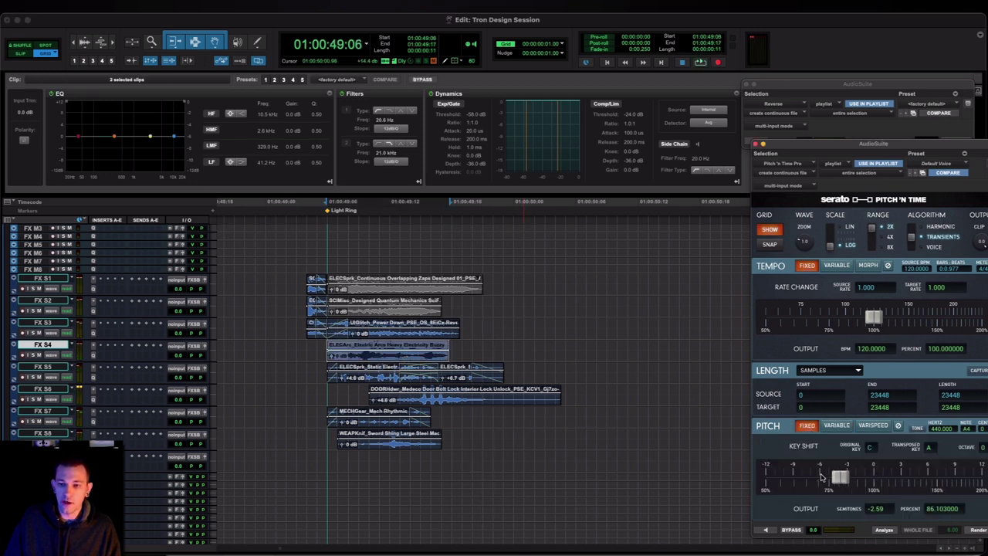
left_click_drag(822, 477, 777, 476)
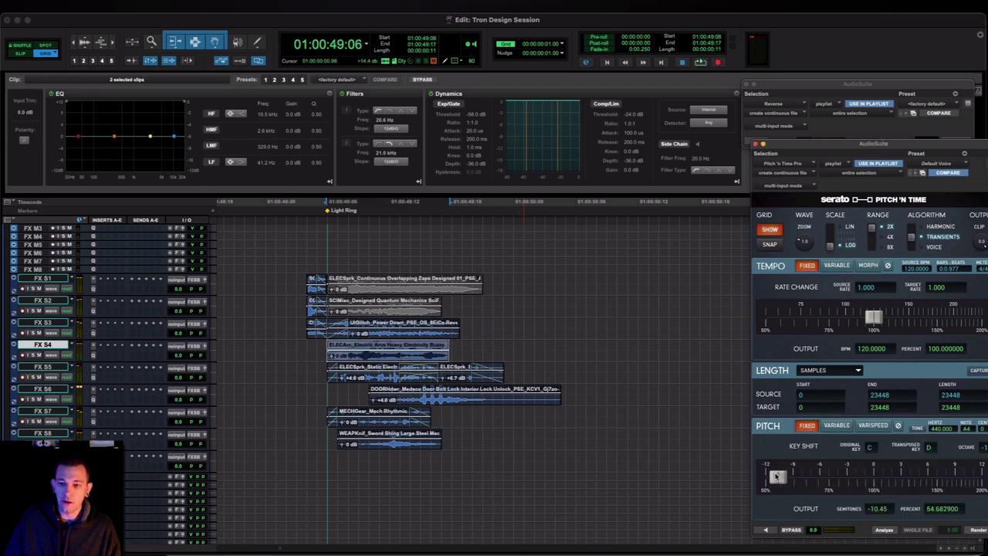
left_click(821, 477)
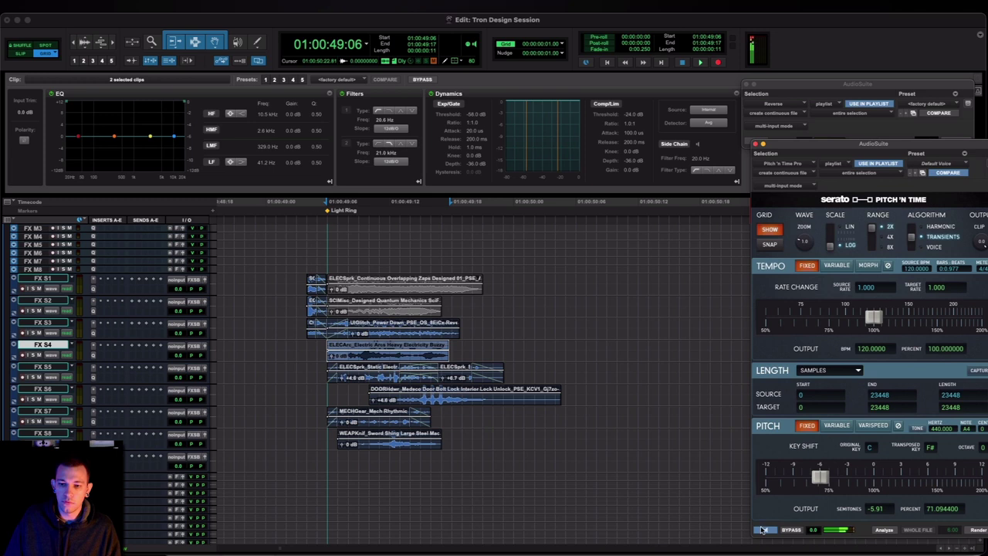
left_click_drag(819, 477, 798, 478)
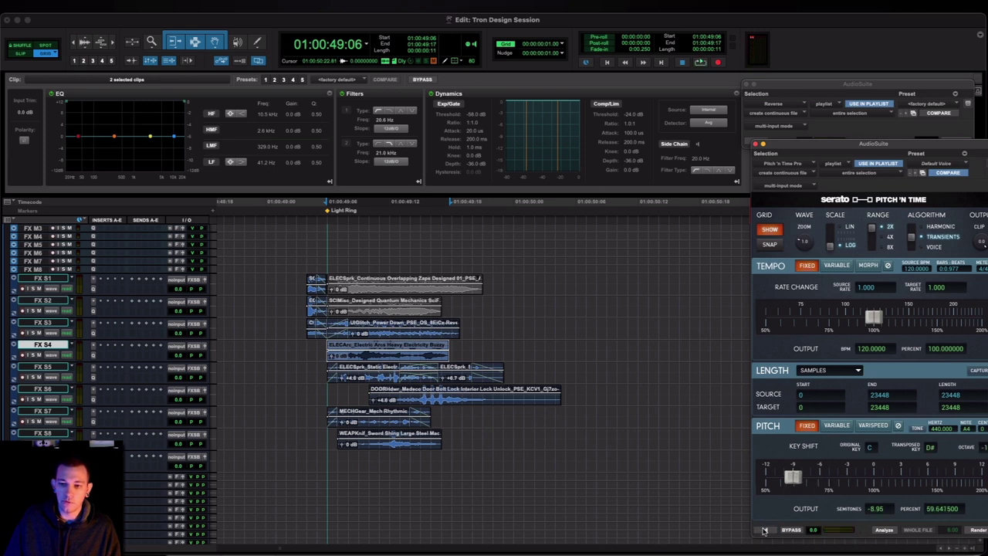
Play the layers from 01:00:49:02 and lower the ELECArc clip's gain on FX S4 to -3.0 dB
left_click(287, 348)
key("space")
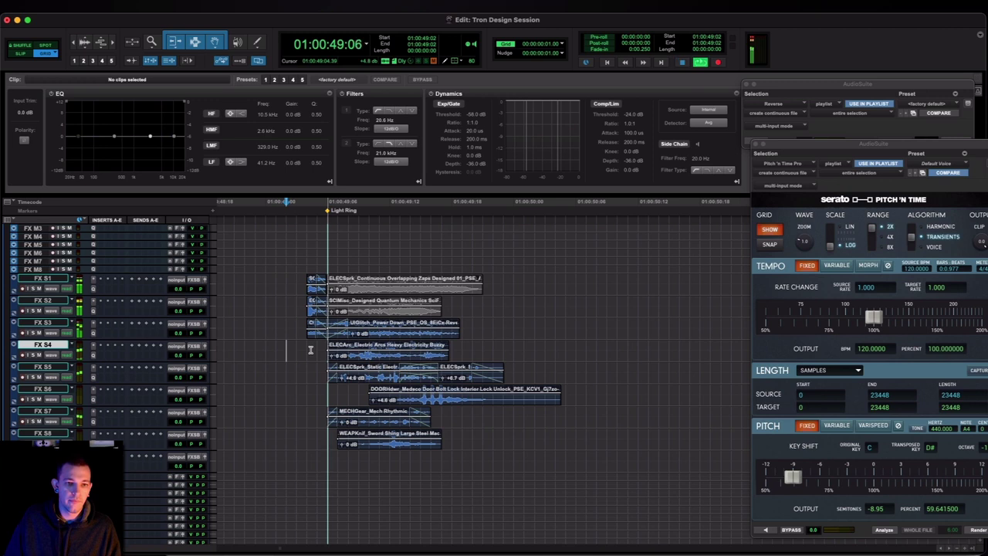
key("space")
key("space")
key("space")
left_click(372, 359)
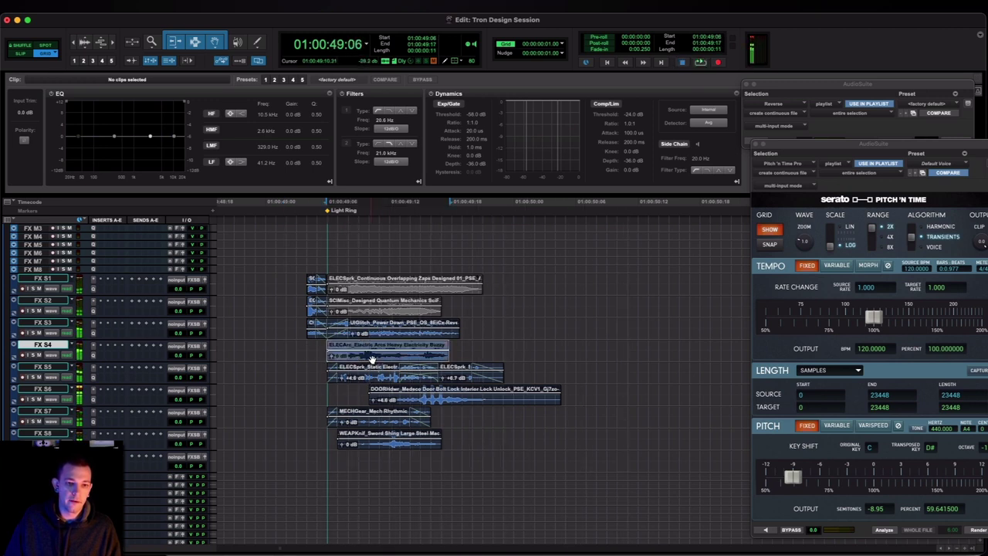
Raise the UIGlitch Power Down clip's gain on FX S3 to +2.0 dB and play the layers from 01:00:49:02
left_click(378, 337)
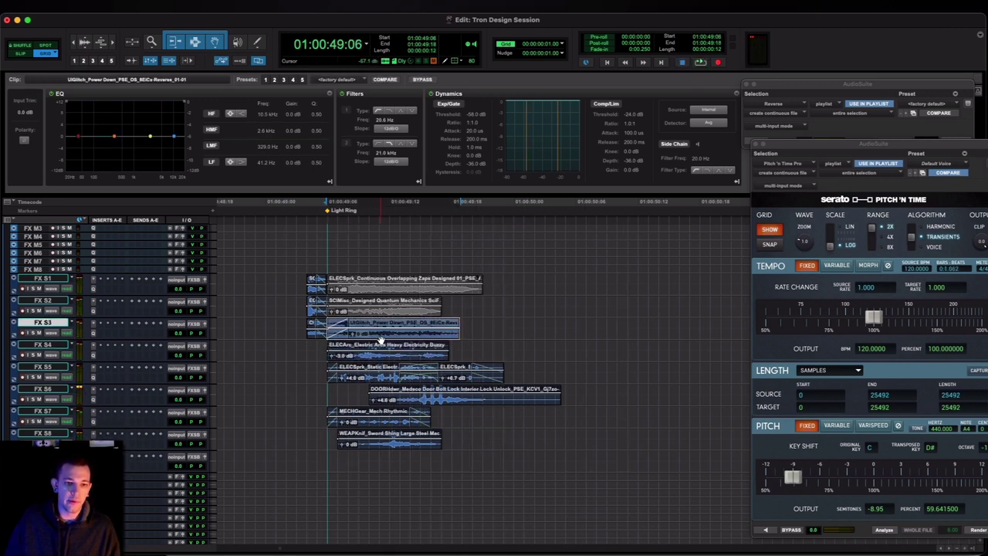
key("space")
key("space")
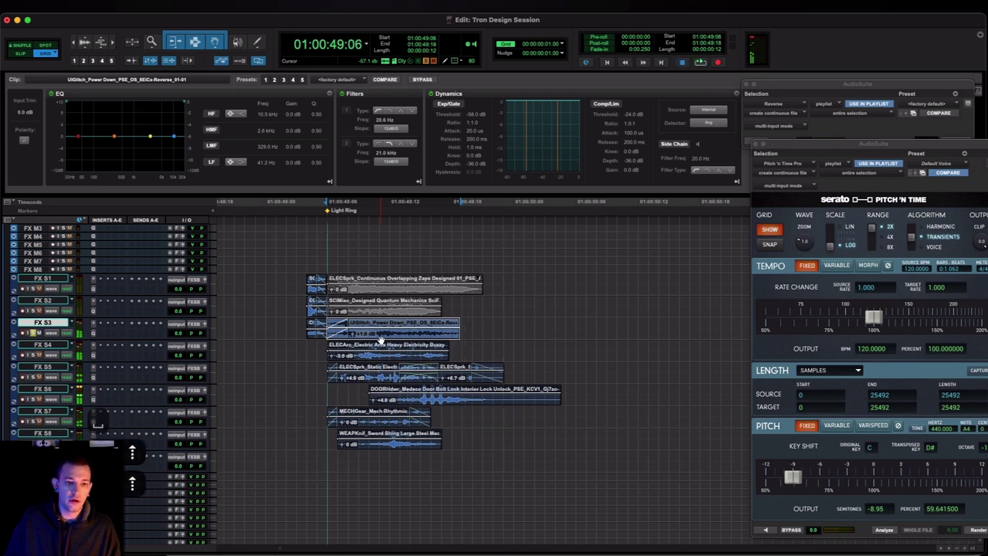
left_click(287, 323)
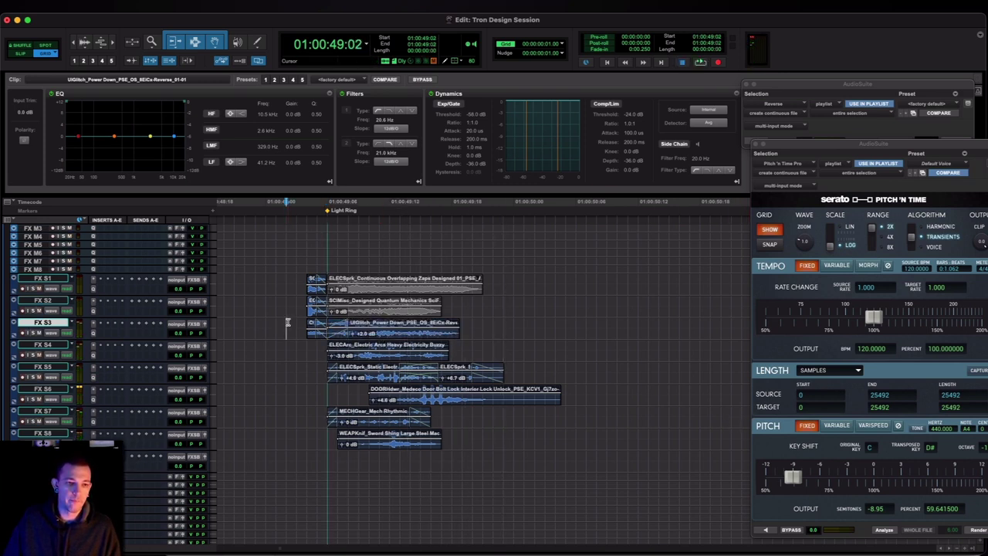
key("space")
key("space")
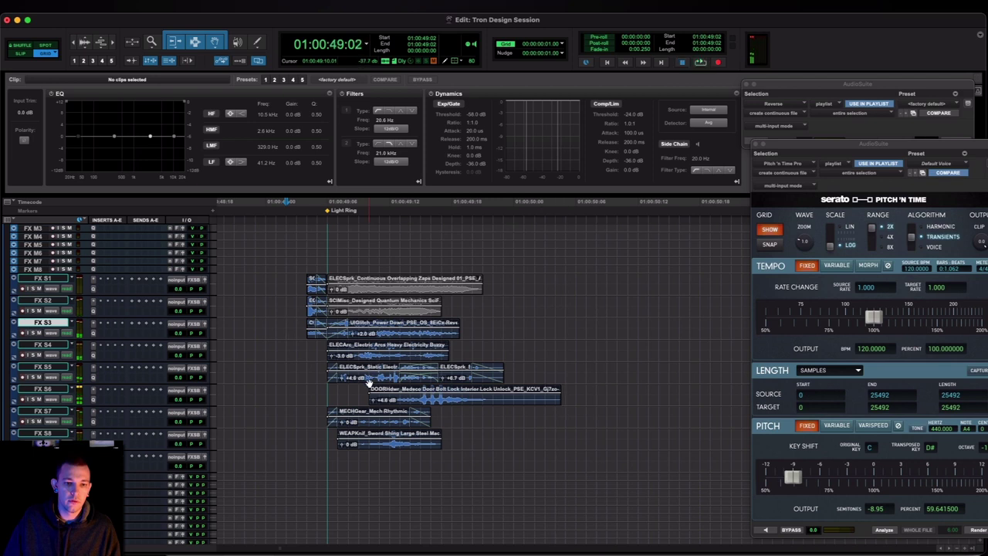
Audition both ELECSprk Static Electricity clips on FX S5 in solo and raise their clip gain
left_click(369, 380)
left_click(449, 379, "shift")
key("shift+s")
key("space")
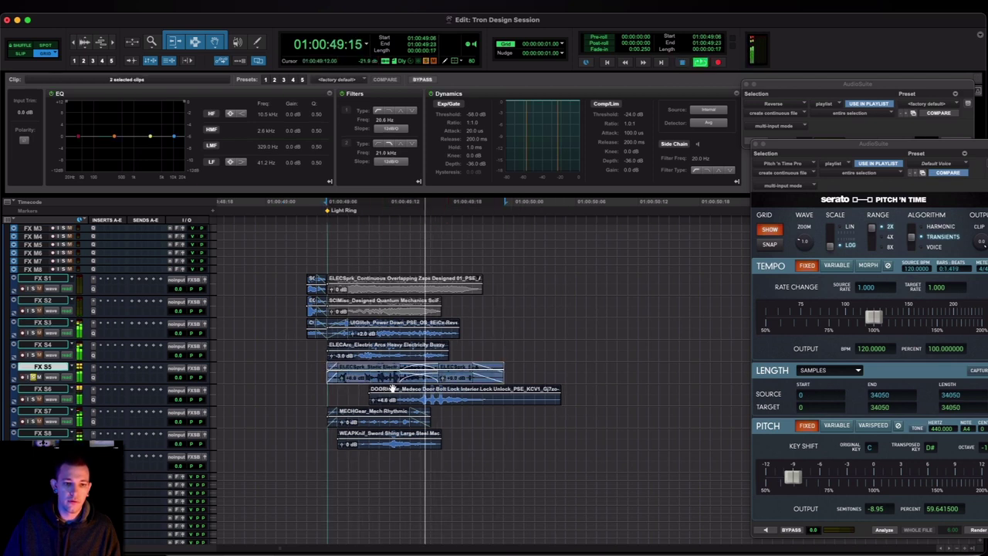
Audition the DOORHdwr lock clip on FX S6, move its start to 01:00:49:09, and render it reversed
left_click(359, 388)
key("space")
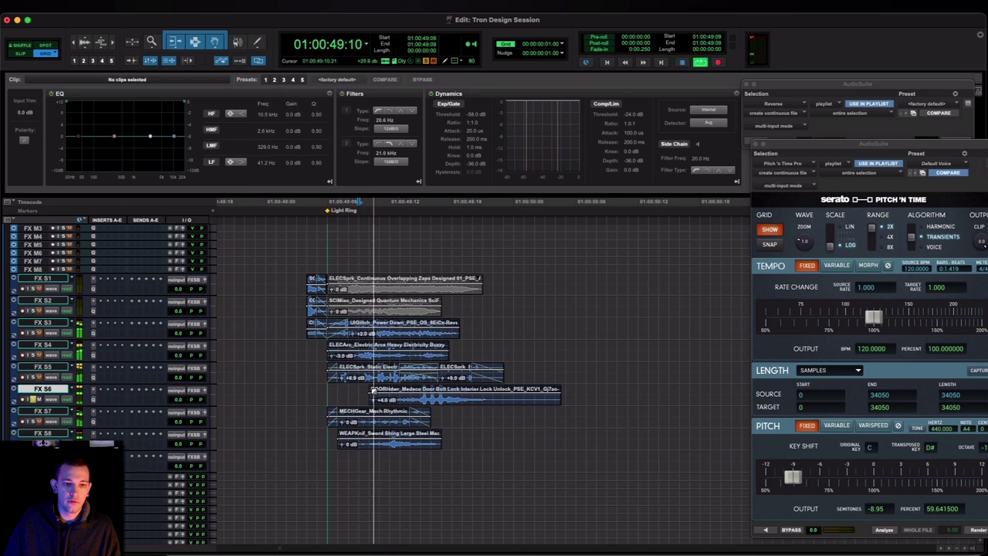
left_click(409, 401)
left_click_drag(409, 402, 406, 402)
left_click(892, 129)
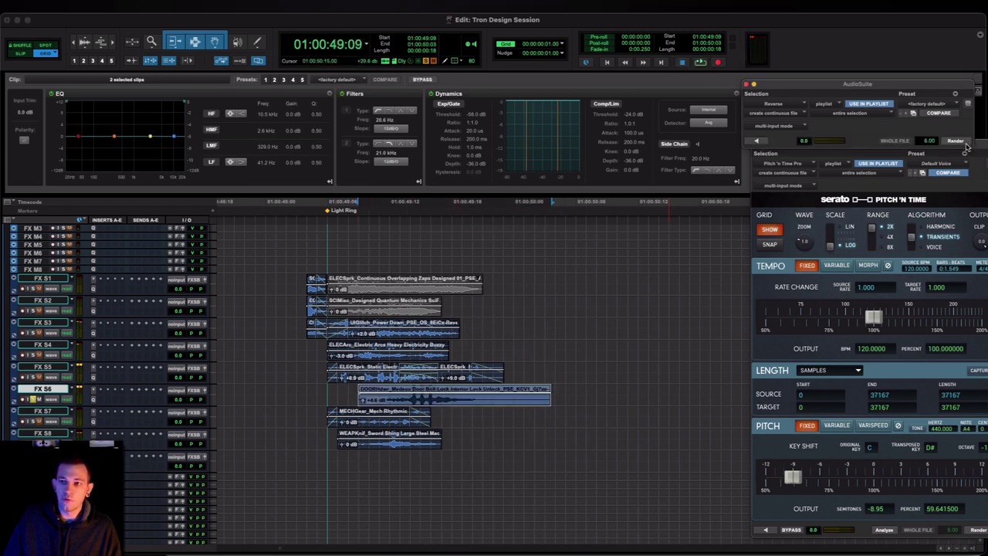
left_click(960, 142)
key("space")
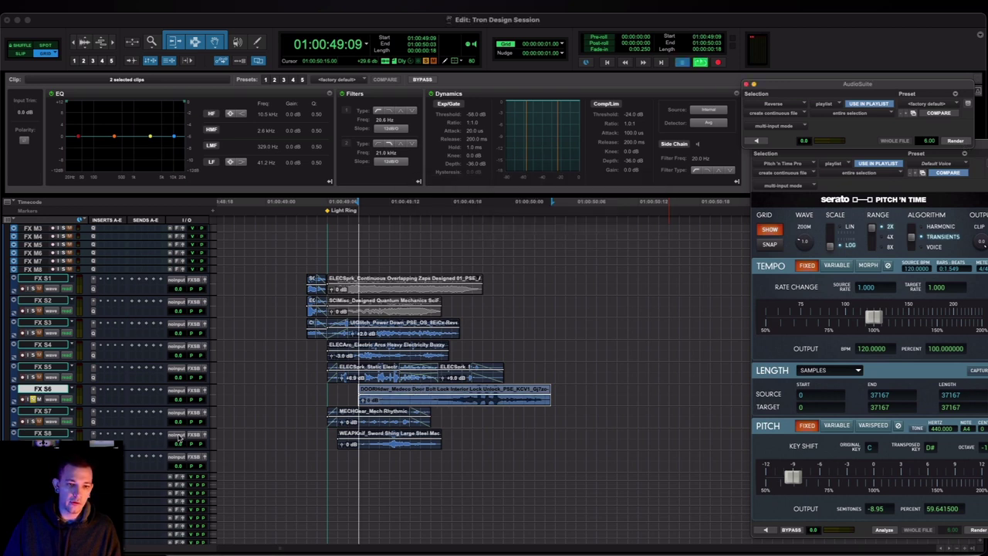
key("space")
Move the reversed DOORHdwr clip earlier on FX S6 and trim its start to the Light Ring marker with a fade-in
left_click_drag(435, 397, 351, 396)
left_click(264, 389)
key("space")
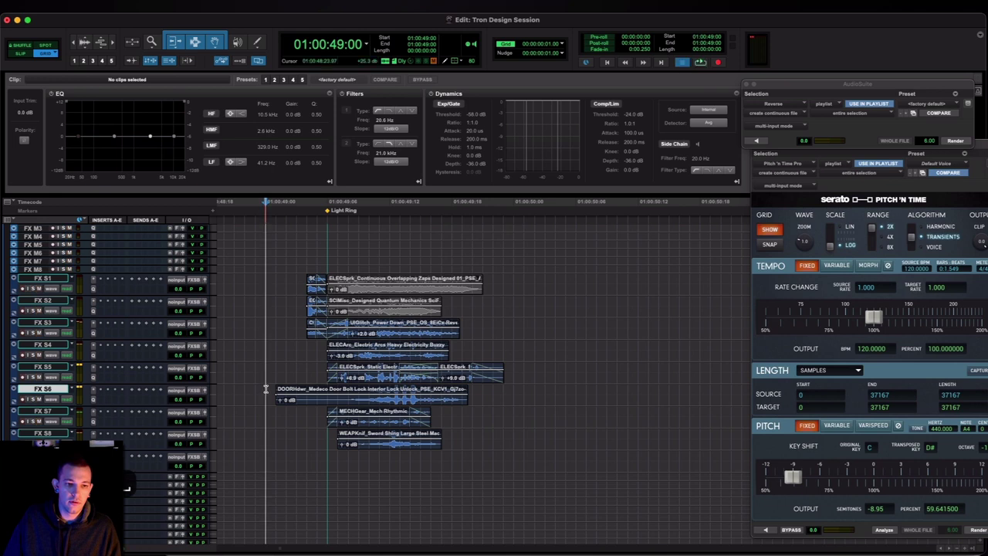
key("space")
left_click_drag(330, 389, 382, 389)
Play the layers from 01:00:49:05 and mute the second ELECSprk Static Electricity clip on FX S5
left_click(318, 417)
key("space")
key("space")
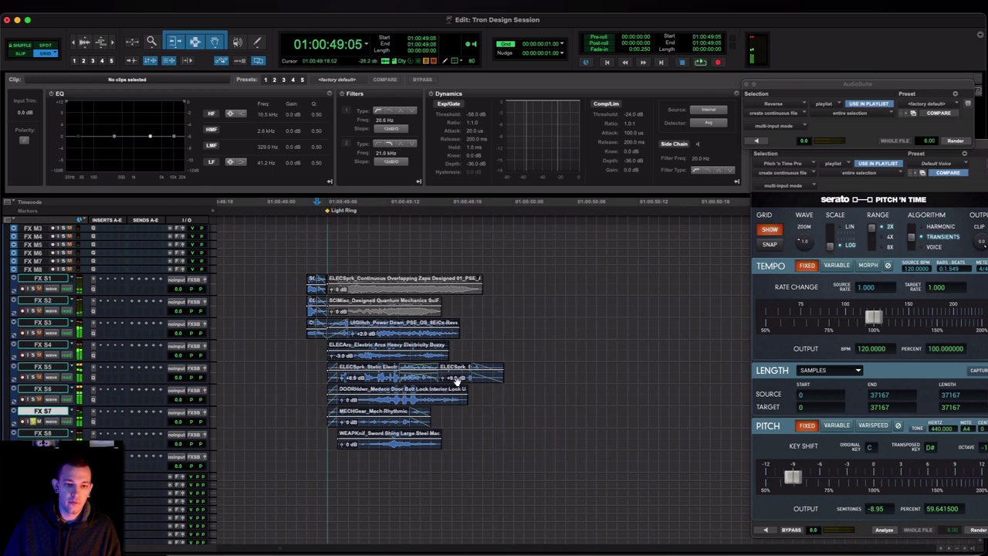
left_click(456, 381)
key("super+m")
Raise the MECHGear clip's gain on FX S7, play from 01:00:49:05, and mute the DOORHdwr clip on FX S6
left_click(316, 414)
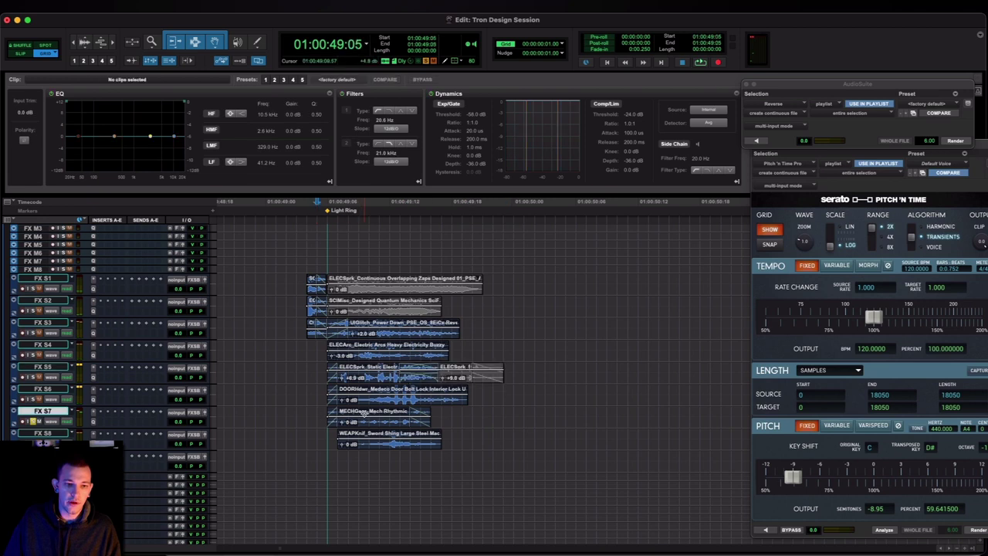
scroll(363, 415, "up", 5)
key("space")
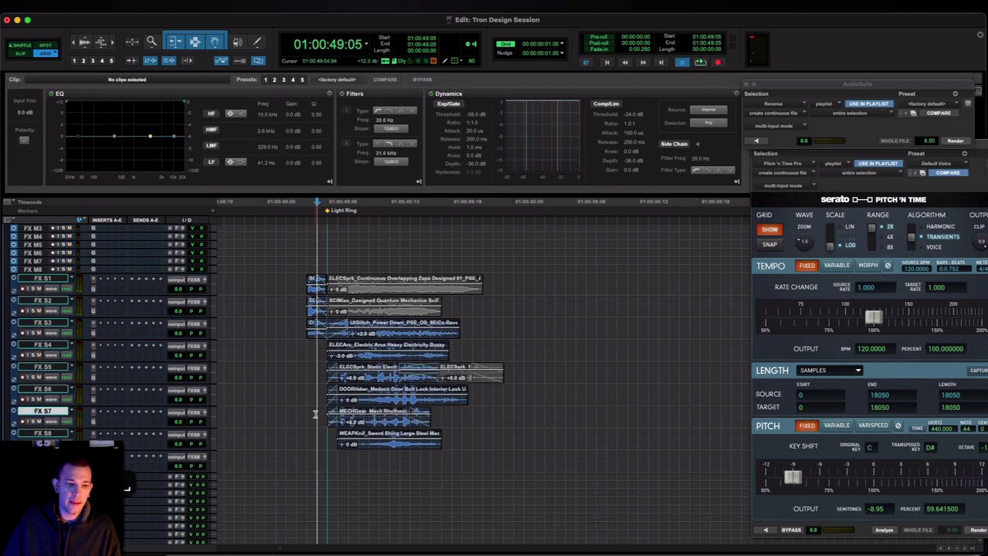
key("space")
left_click(399, 404)
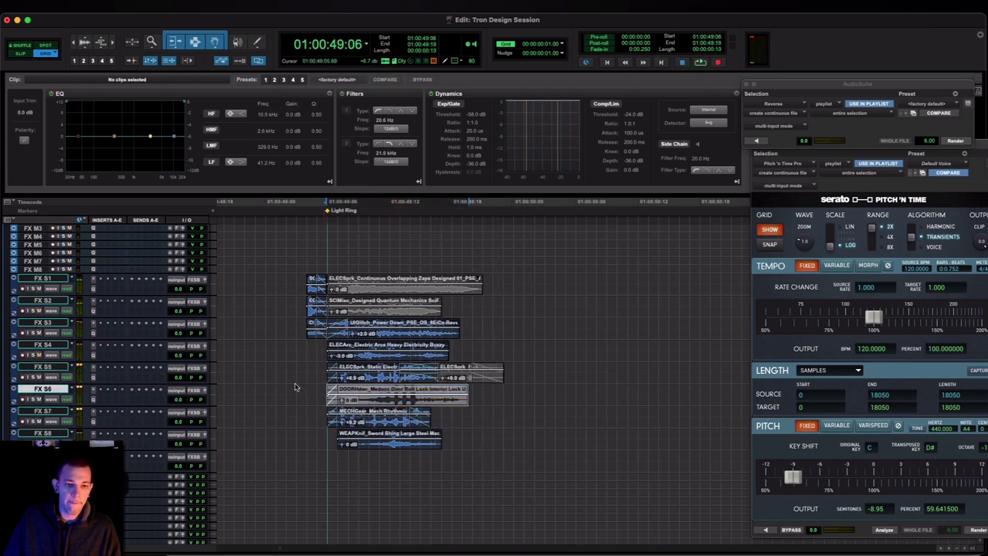
Play the layers from 01:00:49:03 and audition the WEAPKnif Sword Shing clip on FX S8
left_click(297, 394)
key("space")
left_click(390, 450)
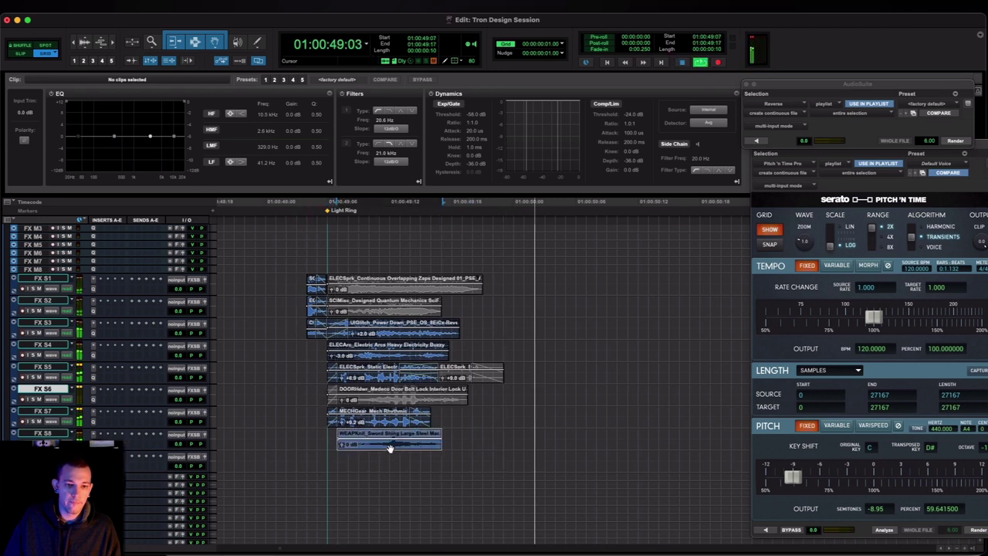
key("space")
key("space")
key("space")
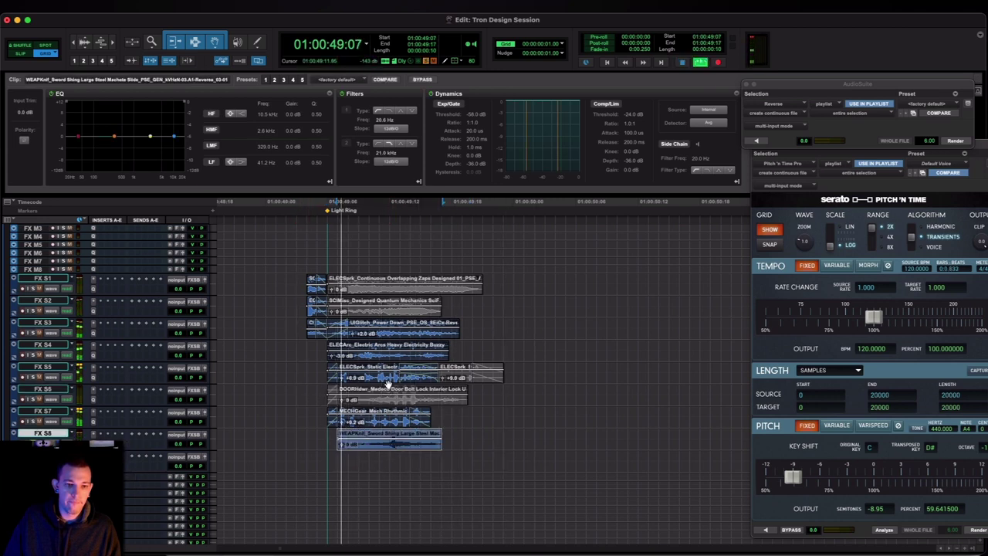
Mute the ELECArc Electric Arcs clip on FX S4 and play the layers from 01:00:49:03
left_click(402, 349)
key("space")
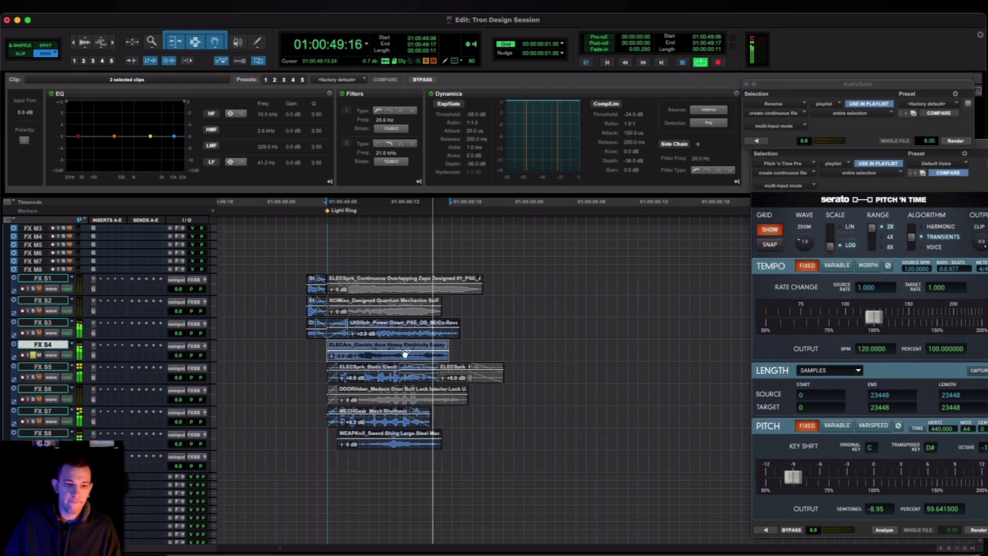
key("super+m")
left_click(295, 350)
key("space")
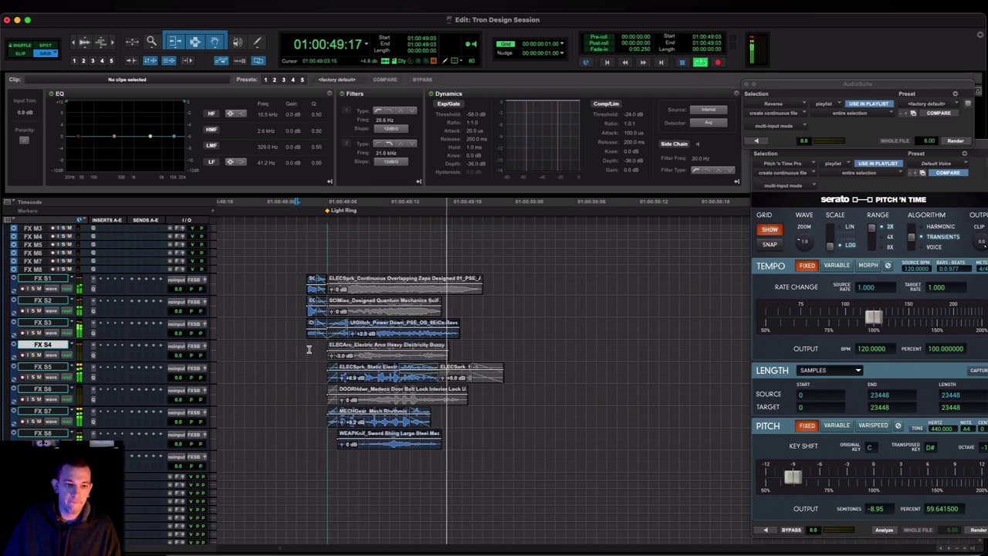
Audition the remaining unmuted layers several times from 01:00:49:03
key("space")
key("space")
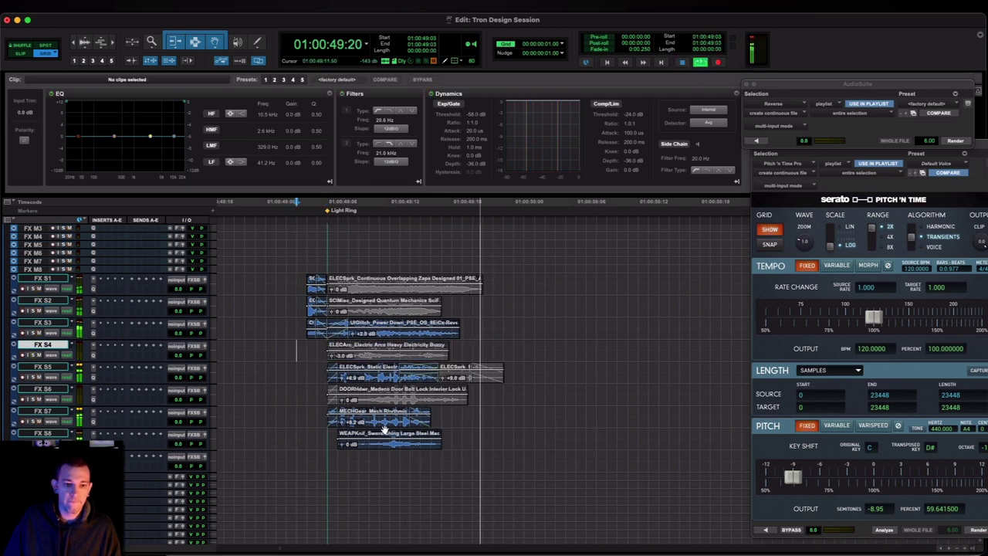
key("space")
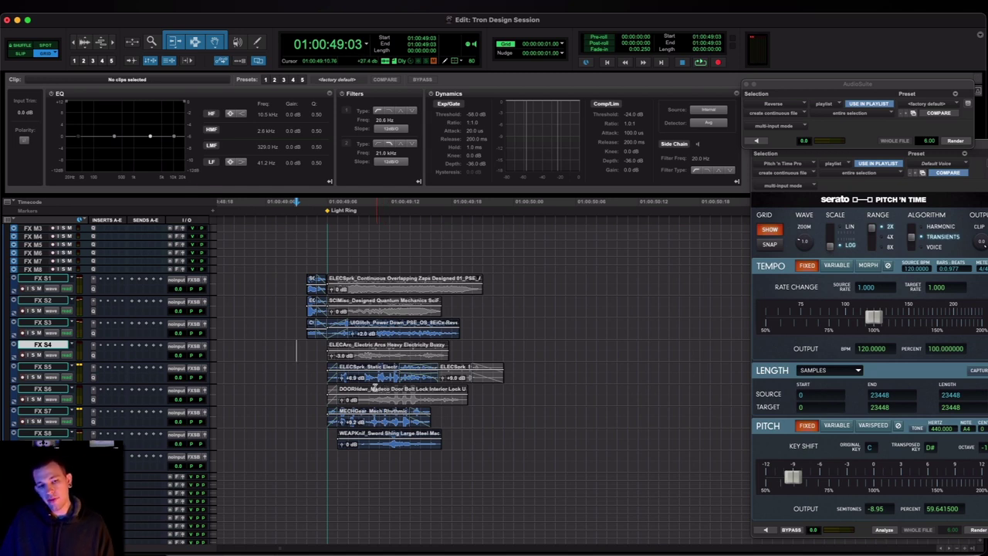
key("space")
key("space")
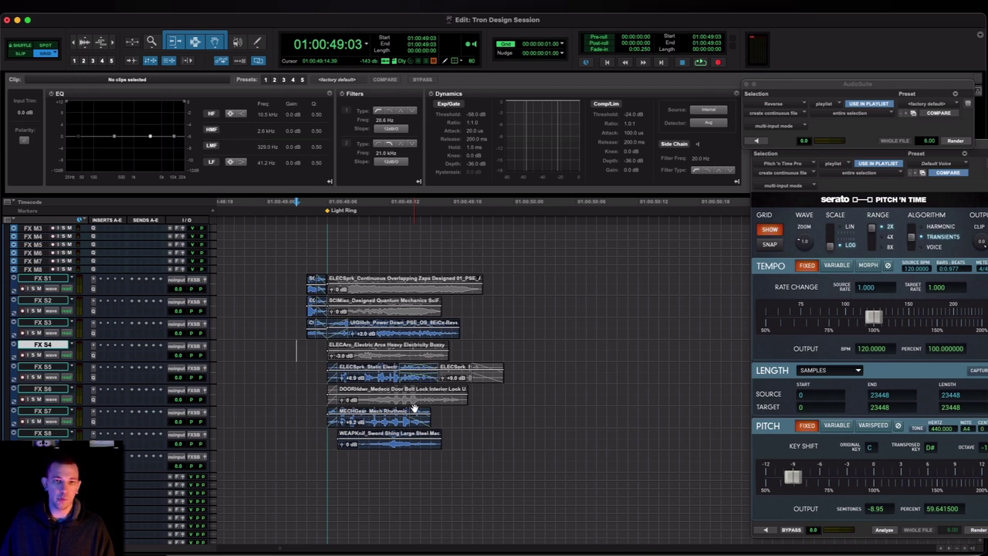
left_click(298, 369)
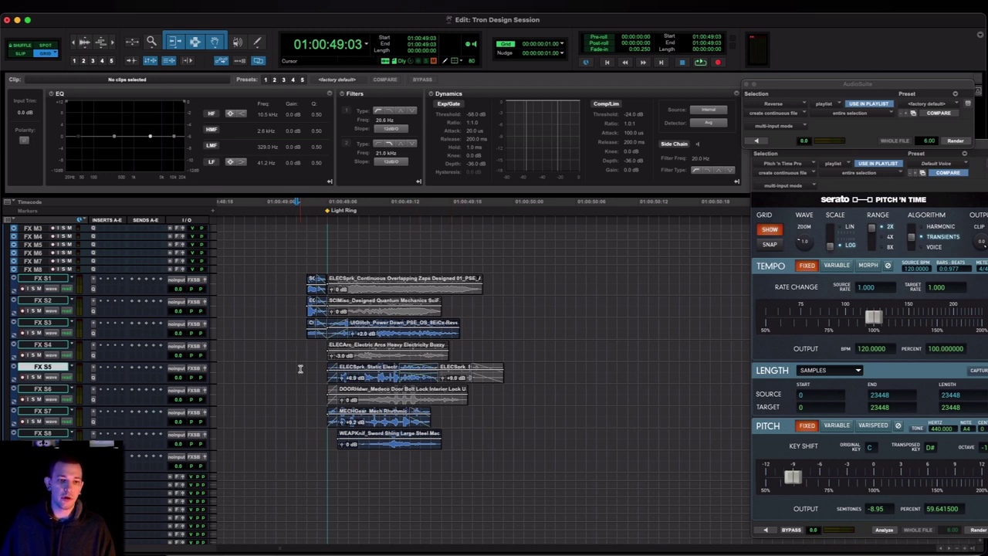
key("space")
key("space")
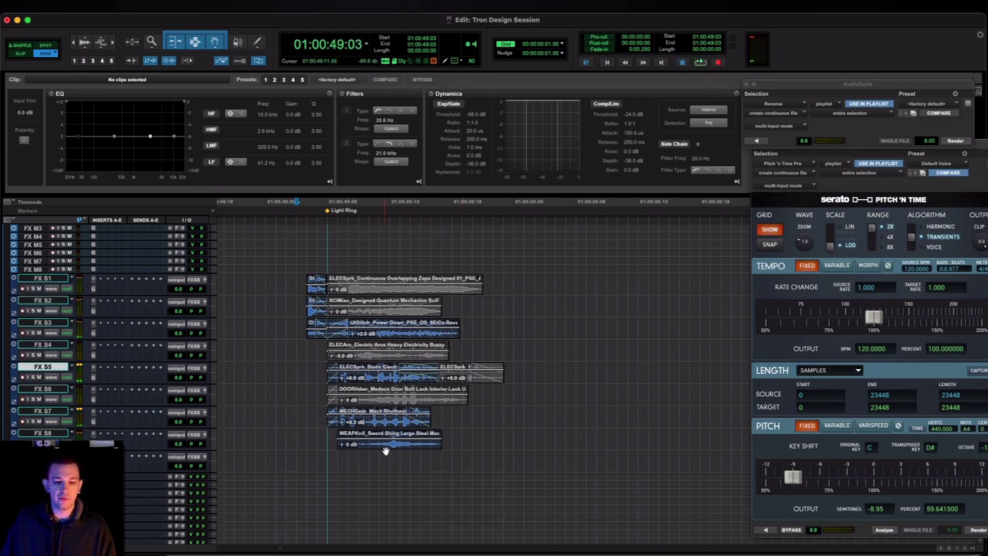
Switch to Soundminer and search the PSE_CORE3 database for "humm"
left_click(383, 457)
mouse_move(580, 553)
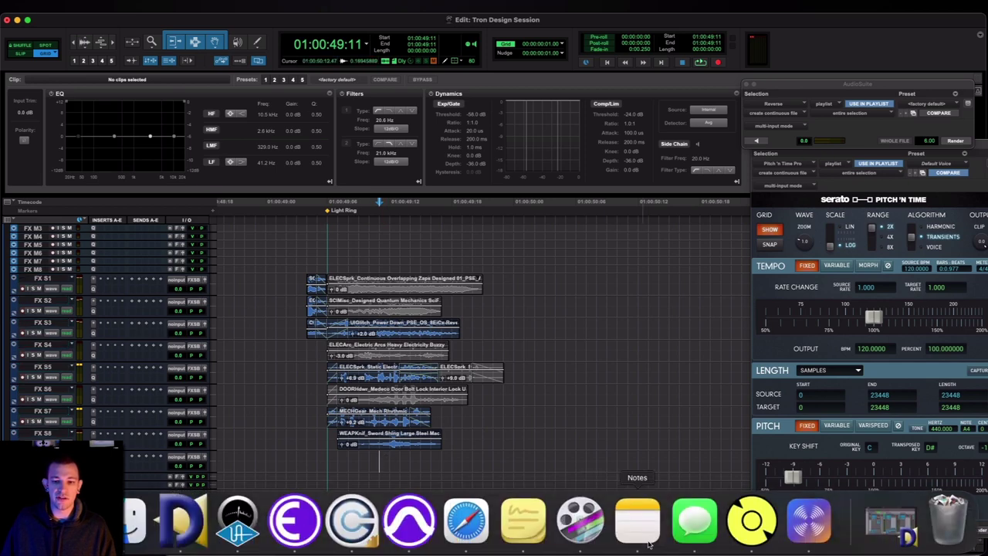
left_click(735, 537)
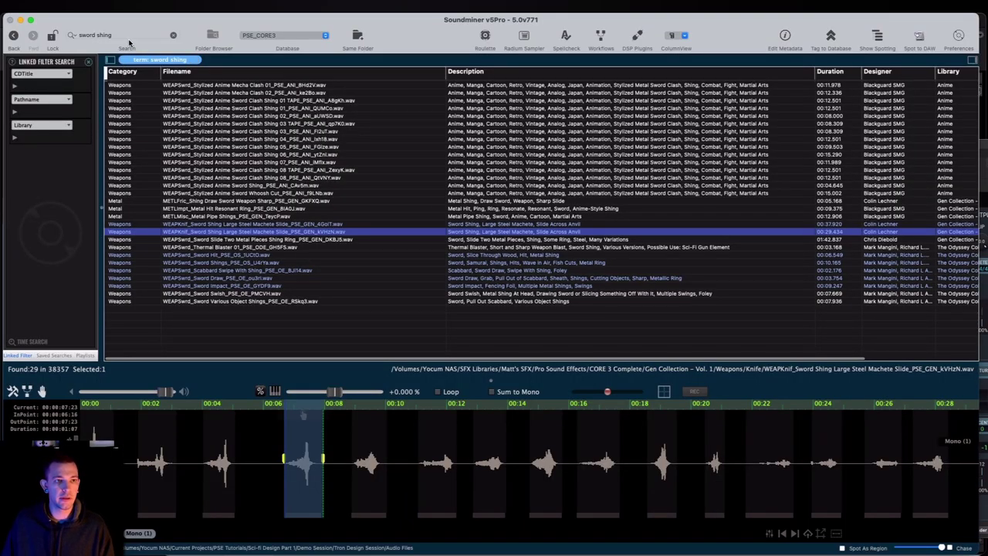
left_click(20, 20)
mouse_move(862, 534)
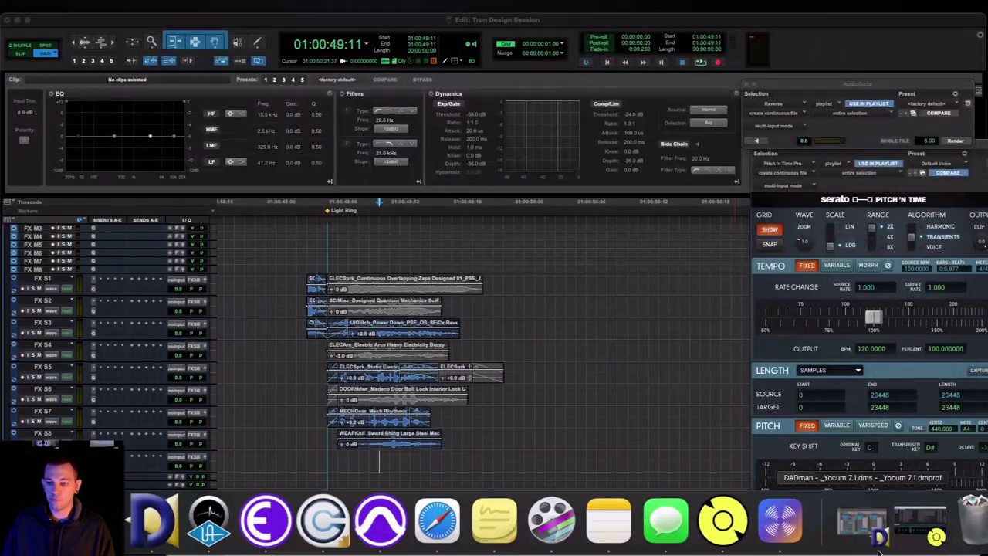
left_click(745, 533)
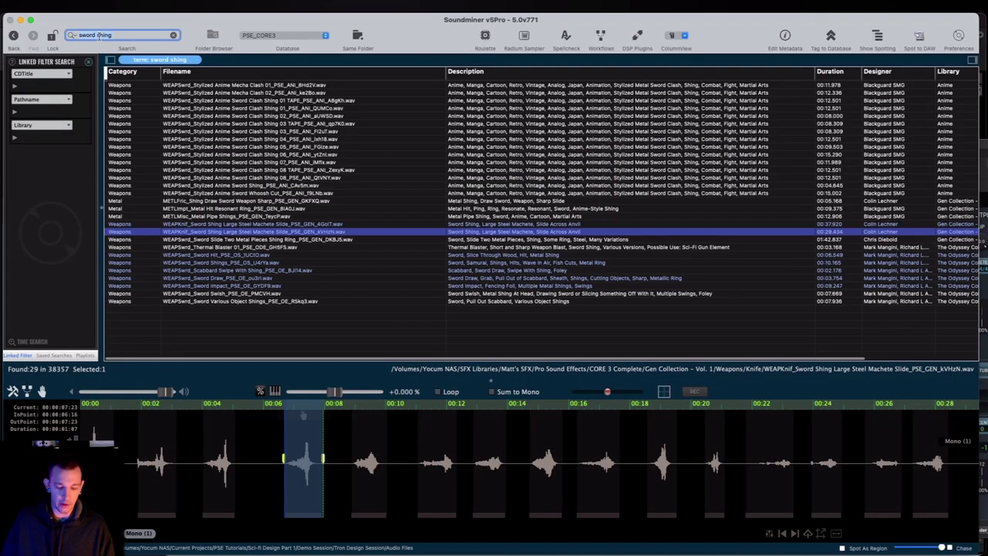
type("humm")
key("Return")
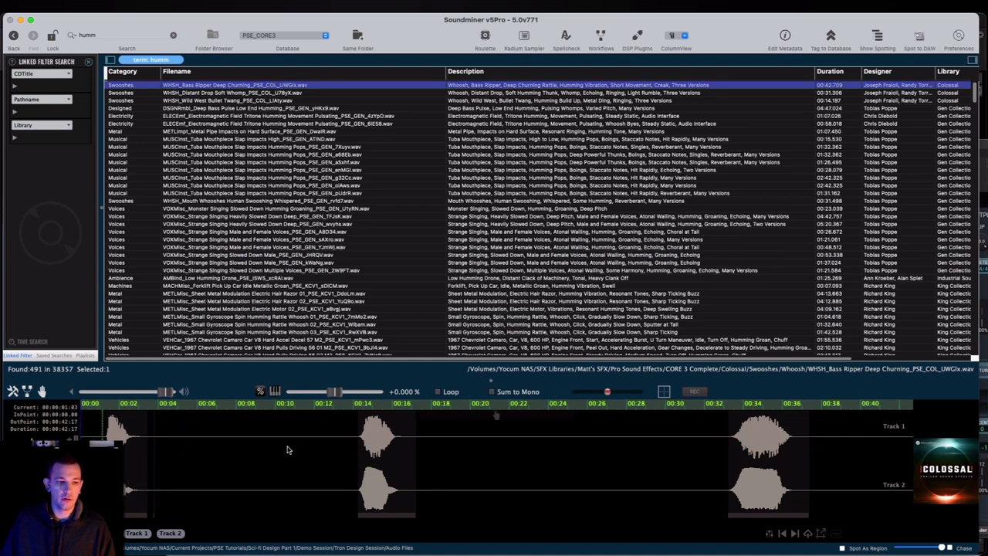
Select the second whoosh of WHSH_Bass Ripper Deep Churning, from about 14 to 15 seconds, and spot it at the Light Ring marker below FX S8
left_click(368, 437)
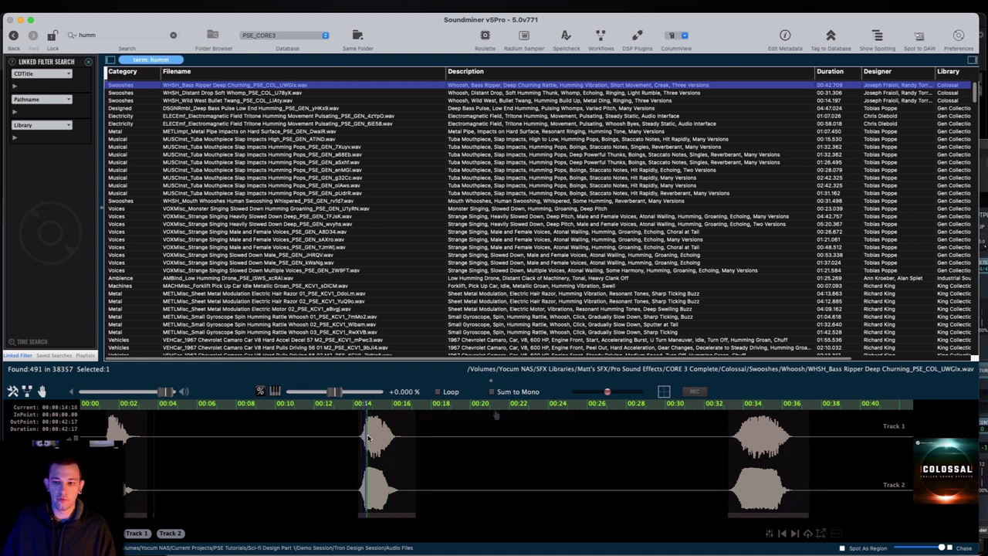
left_click_drag(369, 433, 387, 427)
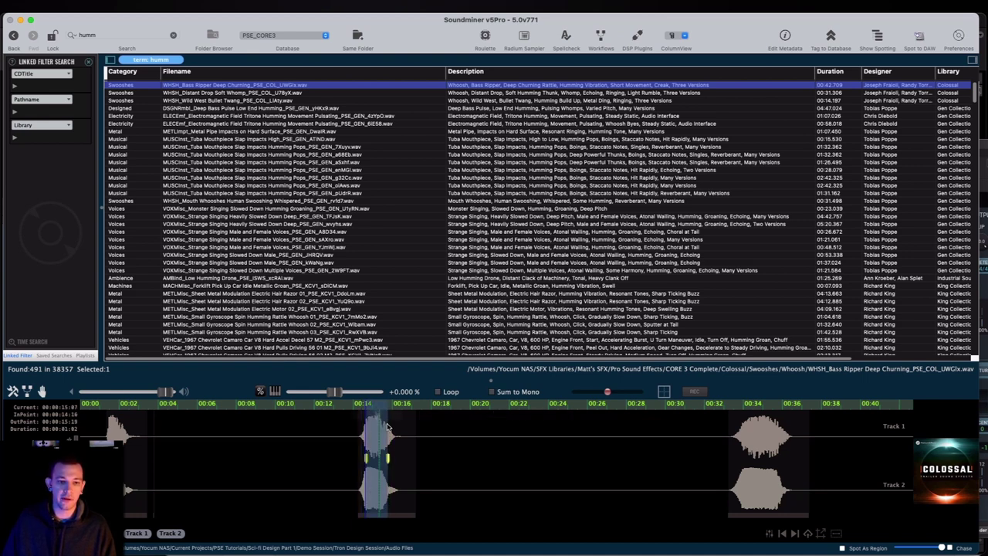
key("s")
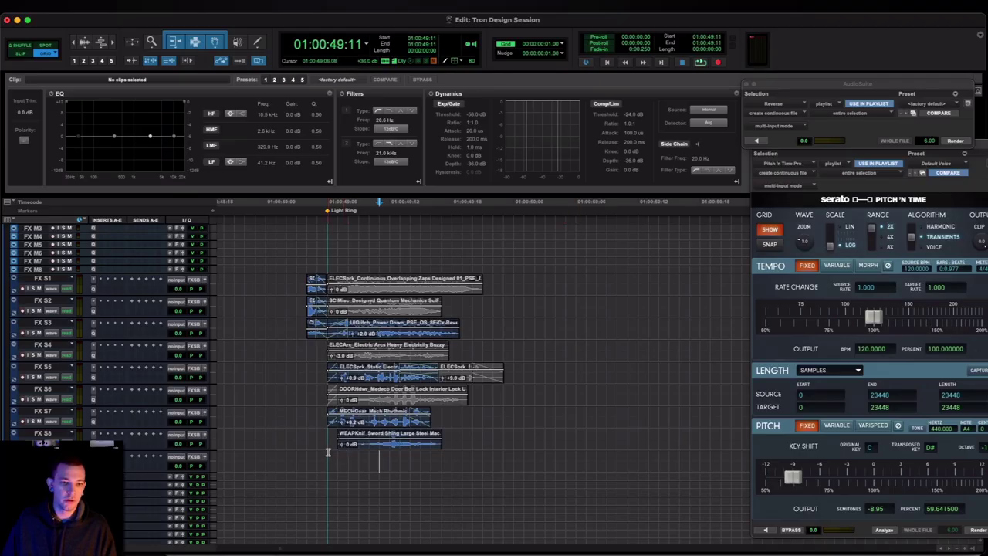
key("super+Tab")
key("s")
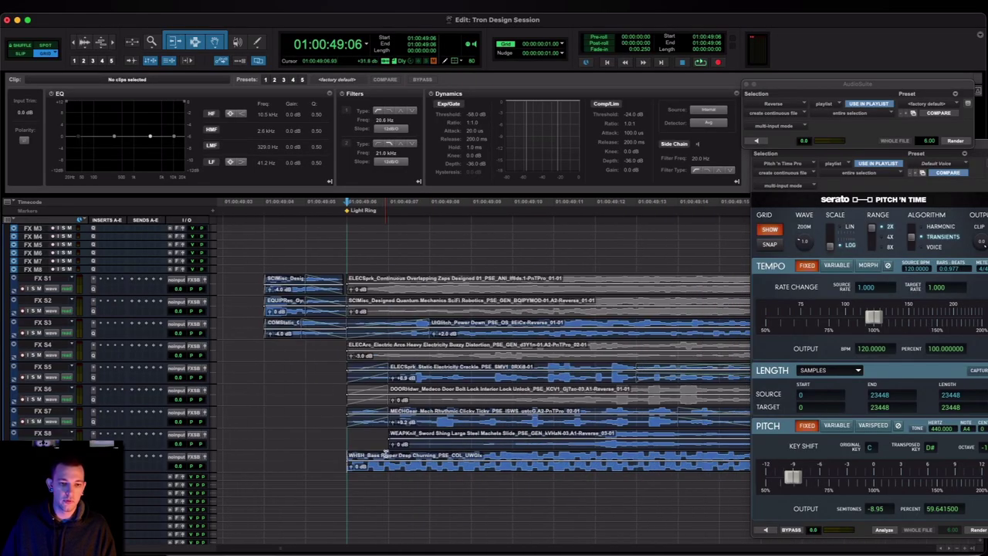
Fade the WHSH_Bass Ripper clip in up to 01:00:49:07, trim its end to 01:00:49:18, and fade it out from 01:00:49:12
left_click(386, 454)
key("d")
key("r")
left_click(551, 453)
key("s")
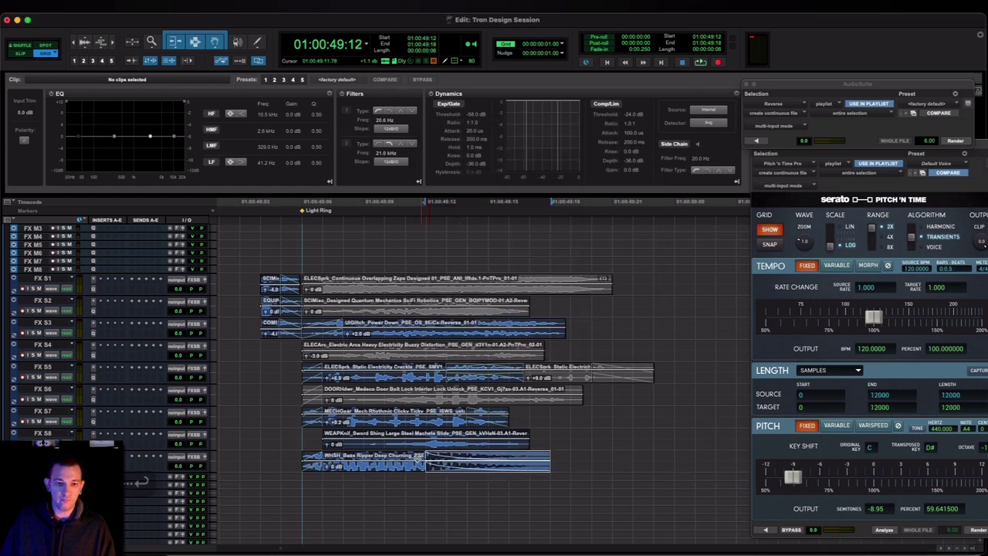
left_click(386, 459)
key("super+bracketleft")
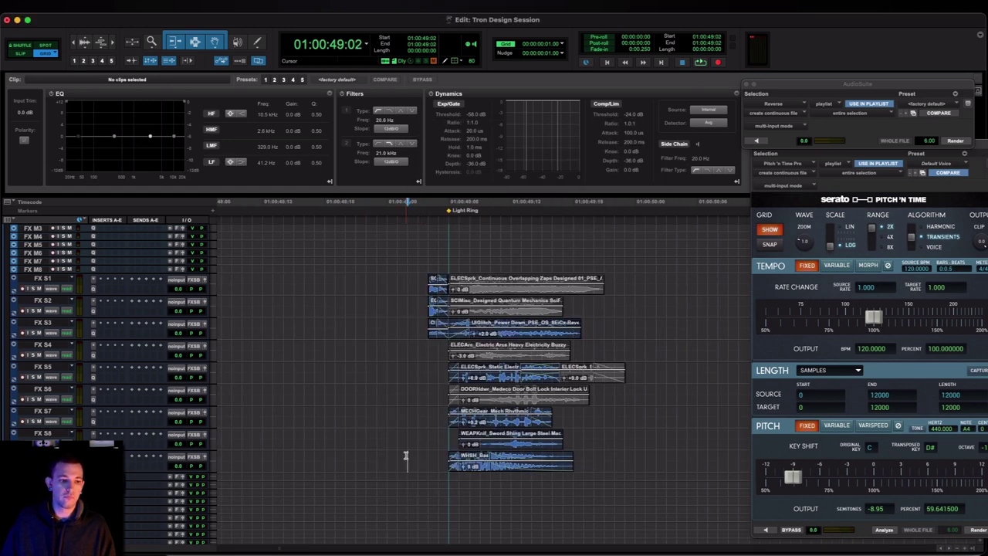
Audition the layers from 01:00:49:02 and extend the end of the WHSH_Bass Ripper clip to 01:00:50:05
key("space")
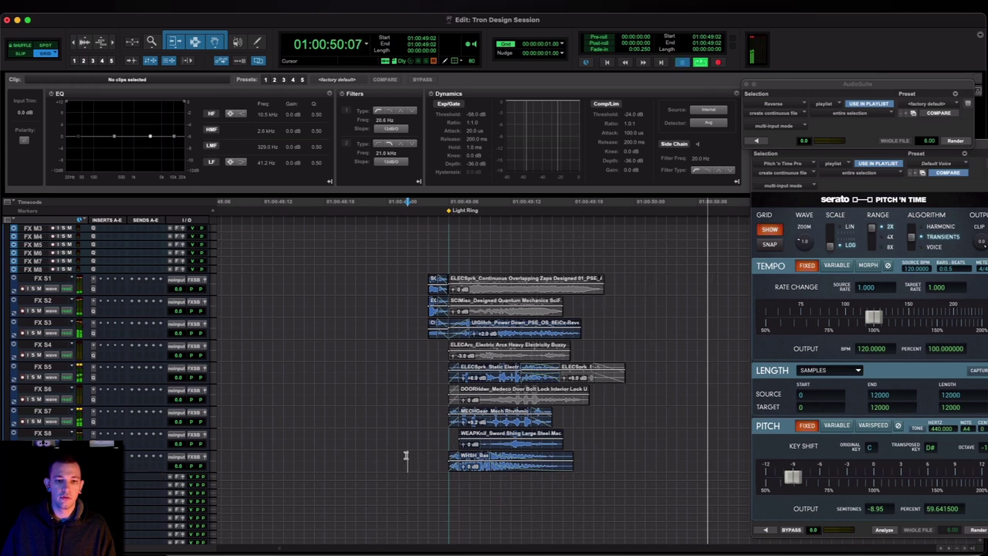
key("space")
key("space")
key("space")
left_click_drag(571, 460, 687, 460)
left_click(409, 457)
key("space")
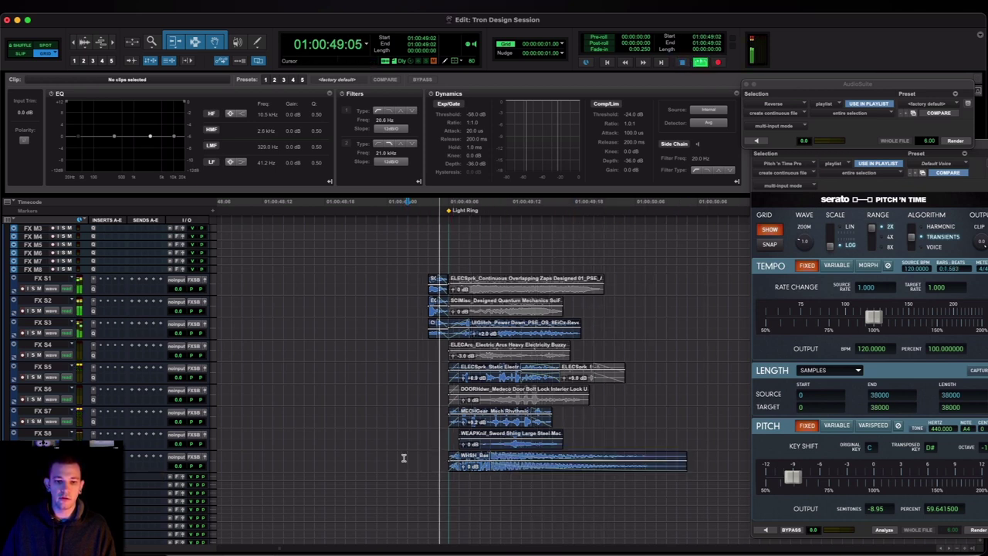
key("space")
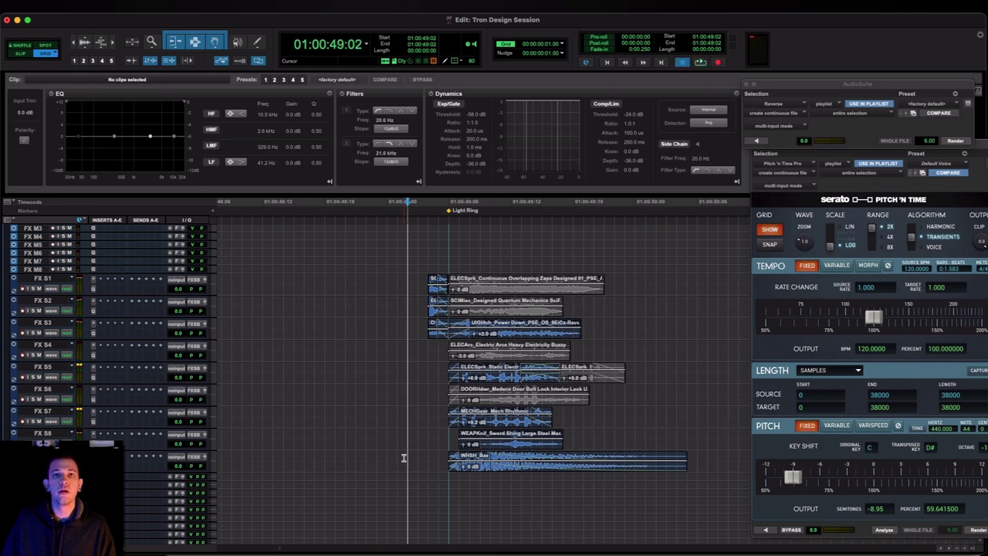
key("space")
Copy the WHSH_Bass Ripper clip to the track below and render the original pitched up 12 semitones with Pitch 'n Time Pro
left_click(479, 469)
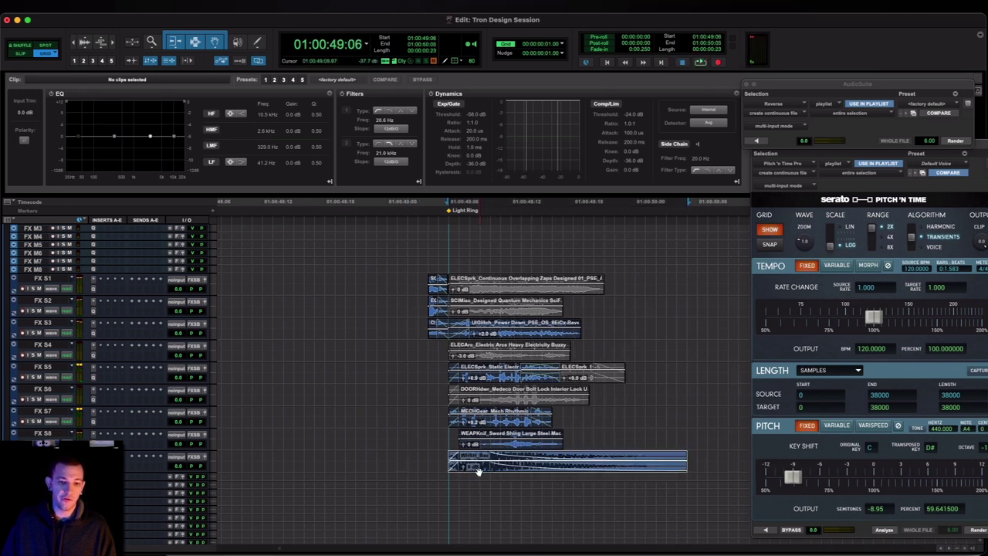
left_click_drag(856, 484, 980, 477)
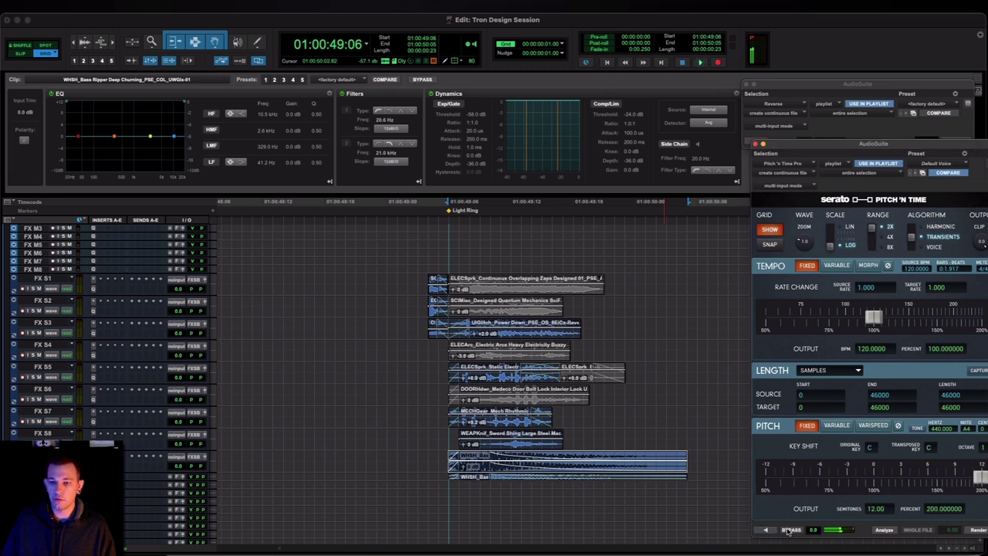
left_click(978, 530)
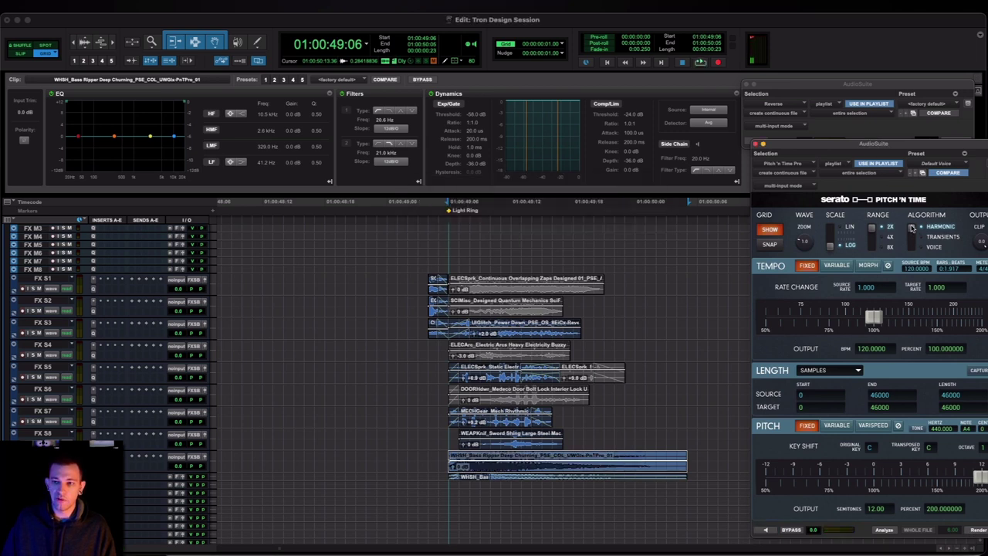
Play from 01:00:49:03 and set the pitched WHSH_Bass Ripper clip's gain to -3.0 dB
left_click(419, 456)
key("space")
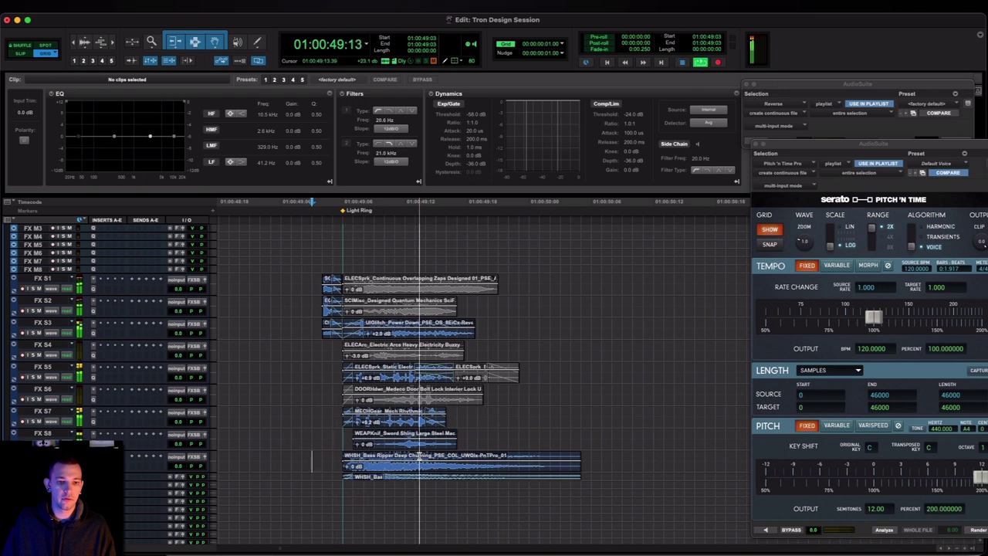
left_click(405, 469)
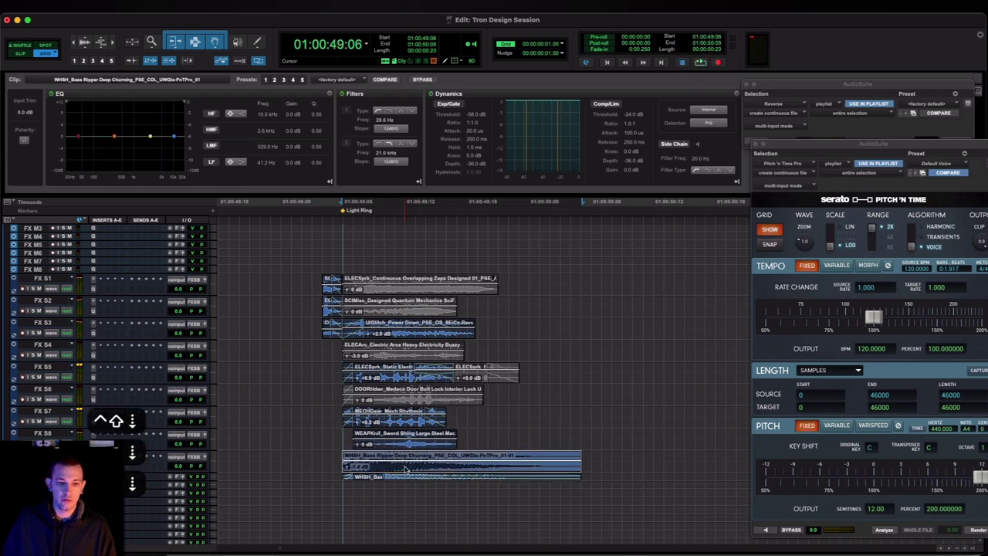
Unmute the second ELECSprk Static Electricity clip on FX S5 and play the layers from 01:00:49:03
left_click(476, 379)
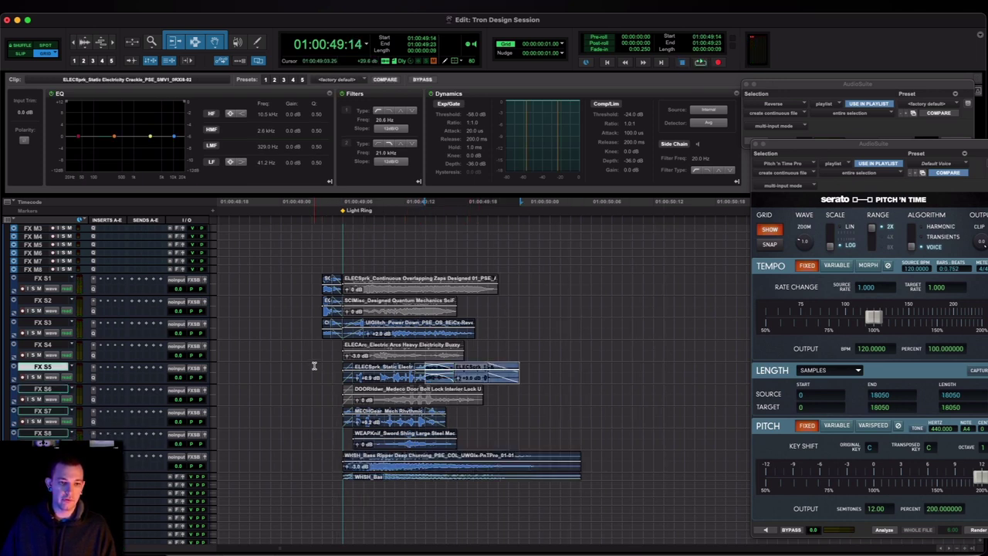
left_click(314, 365)
key("space")
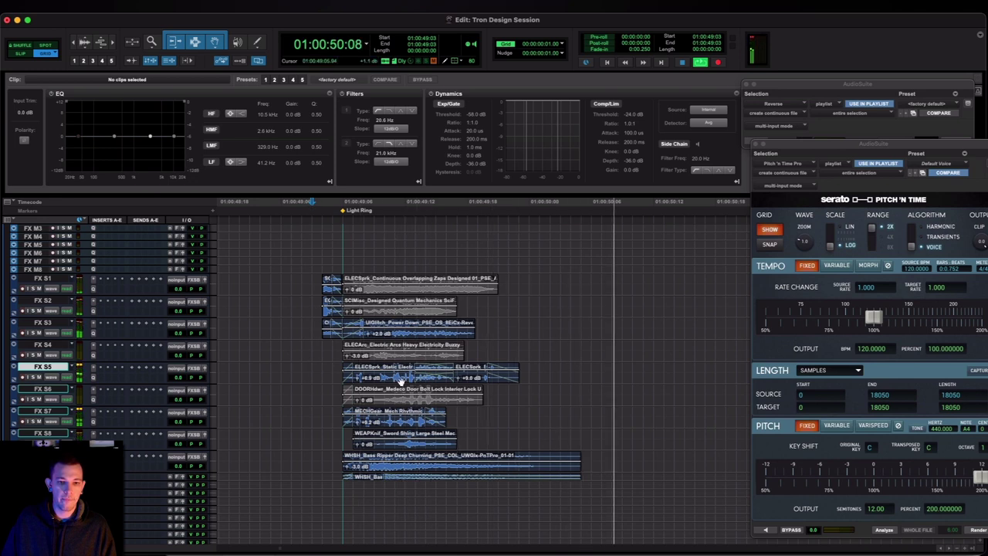
key("space")
Move the second ELECSprk clip on FX S5 about two frames earlier and play from 01:00:49:02
left_click_drag(463, 379, 442, 378)
left_click(302, 370)
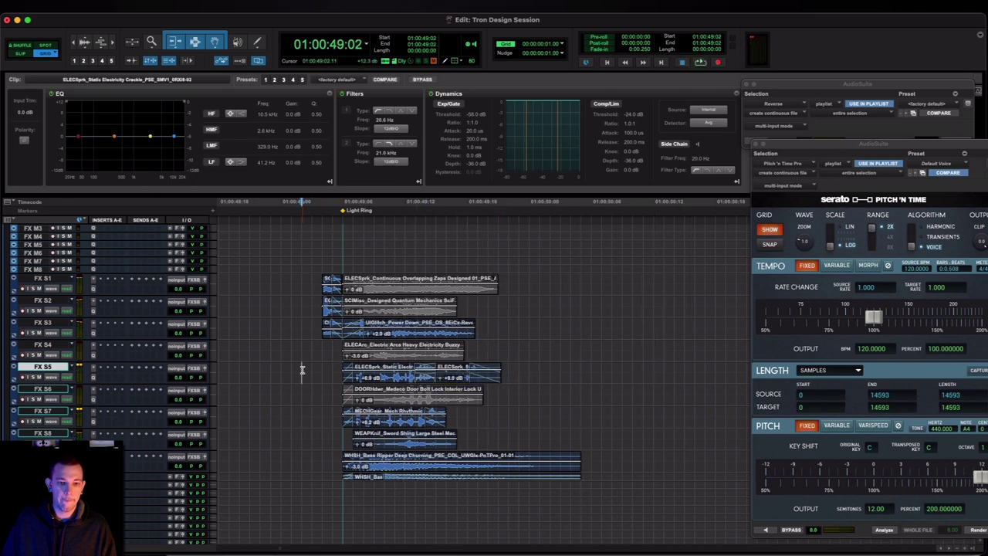
key("space")
key("space")
Shift the second ELECSprk clip on FX S5 another two frames earlier and audition the overlap from 01:00:49:02
left_click(425, 377)
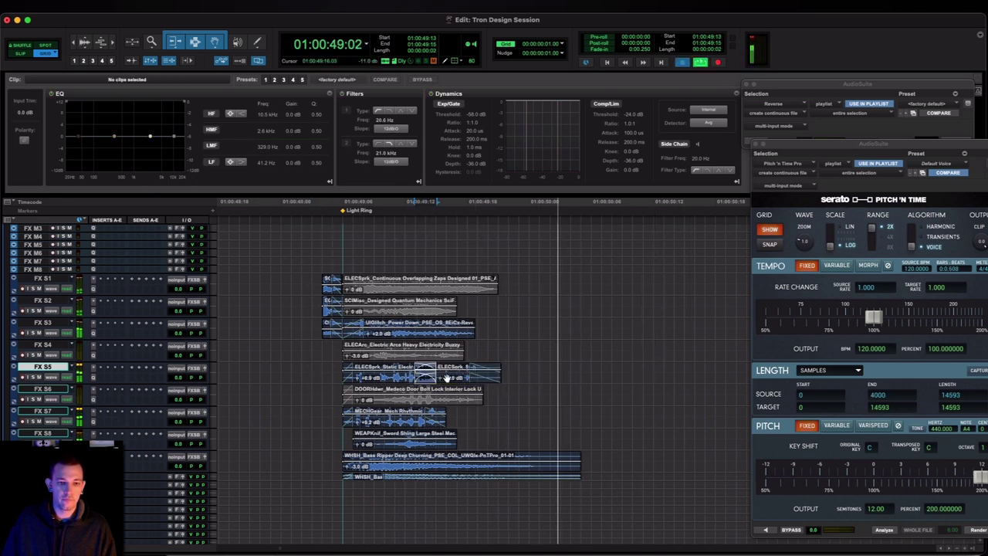
left_click_drag(447, 377, 427, 379)
left_click(301, 367)
key("space")
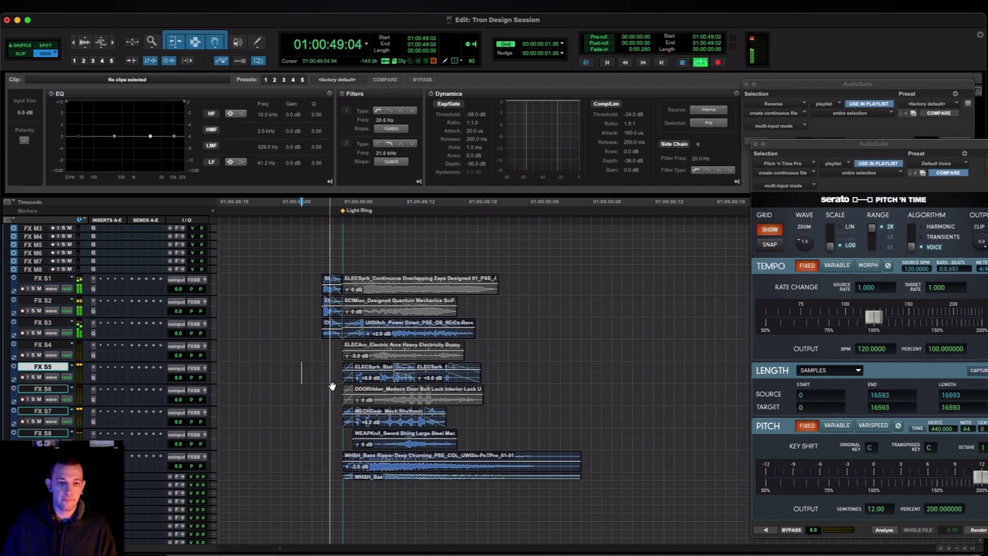
key("space")
Nudge the second ELECSprk clip on FX S5 one frame later and play the layers from 01:00:49:04
left_click(445, 376)
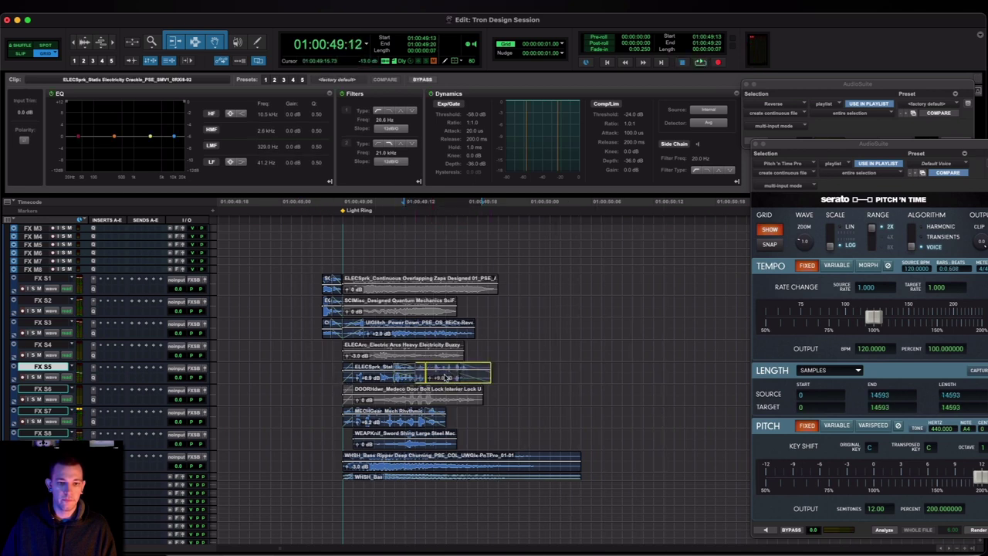
left_click_drag(445, 378, 444, 377)
left_click(321, 374)
key("space")
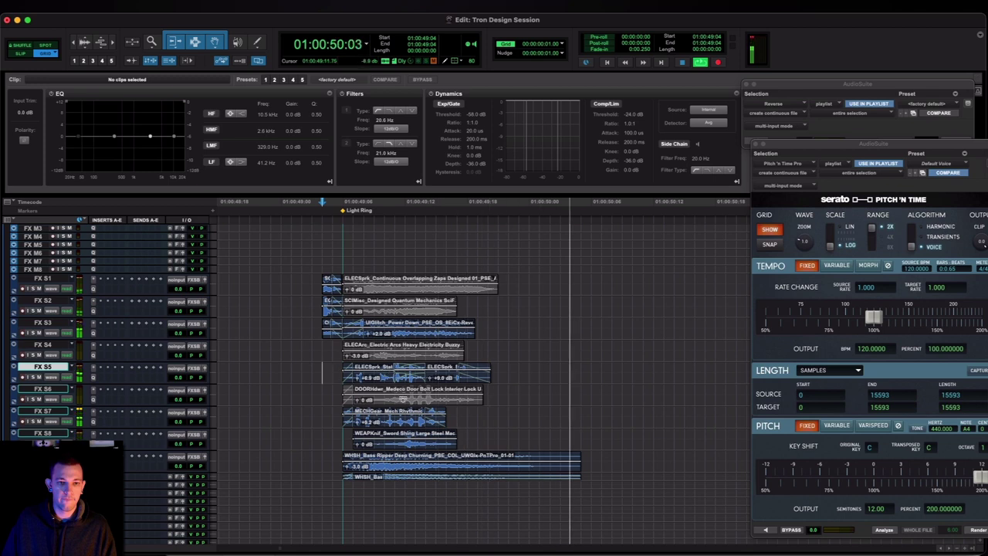
Move the WEAPKnif_Sword Shing clip on FX S8 about four frames later and play the layers from 01:00:48:23
key("space")
left_click_drag(404, 442, 434, 444)
left_click(271, 435)
key("space")
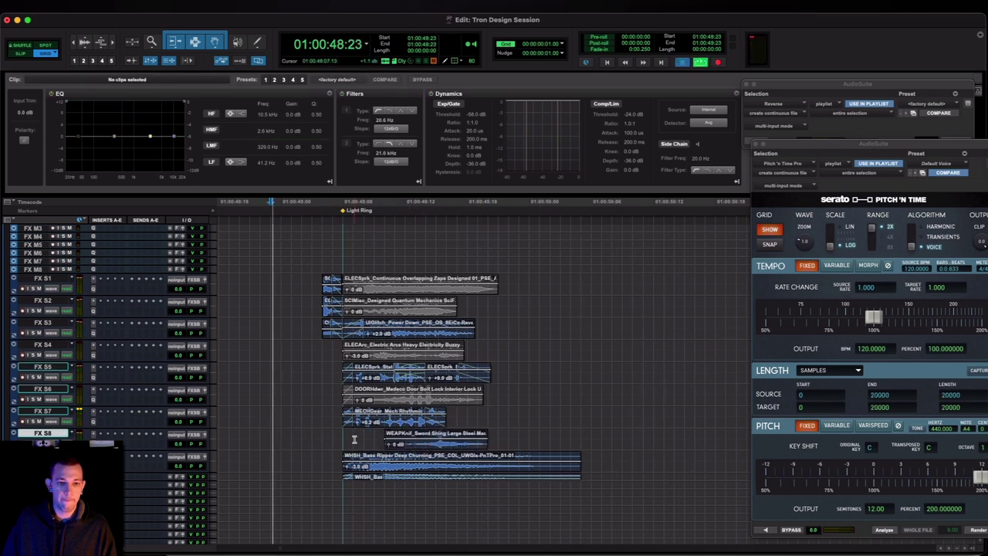
key("space")
key("space")
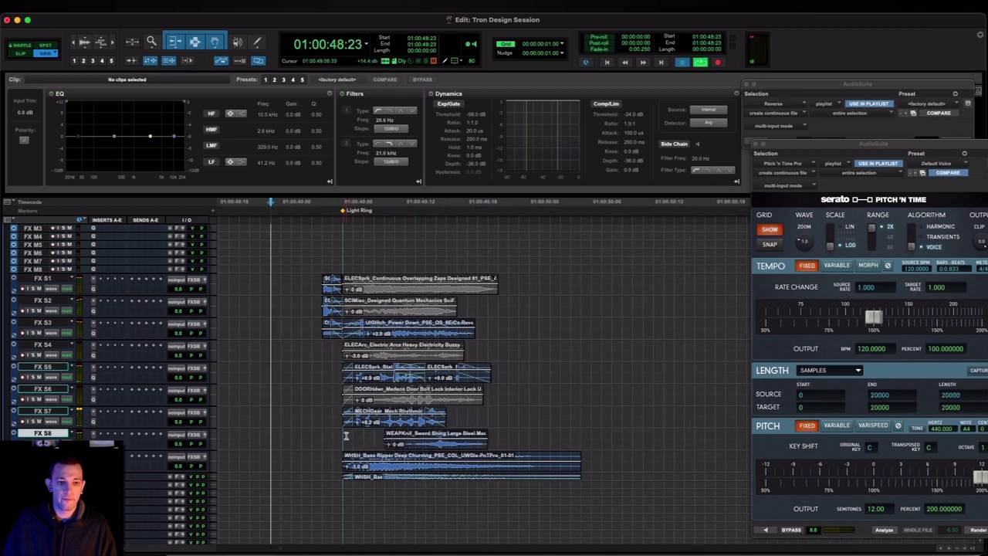
key("space")
Shift the WEAPKnif_Sword Shing clip on FX S8 two frames earlier and play the layers from 01:00:49:05
left_click_drag(394, 445, 372, 446)
key("space")
left_click(332, 438)
key("space")
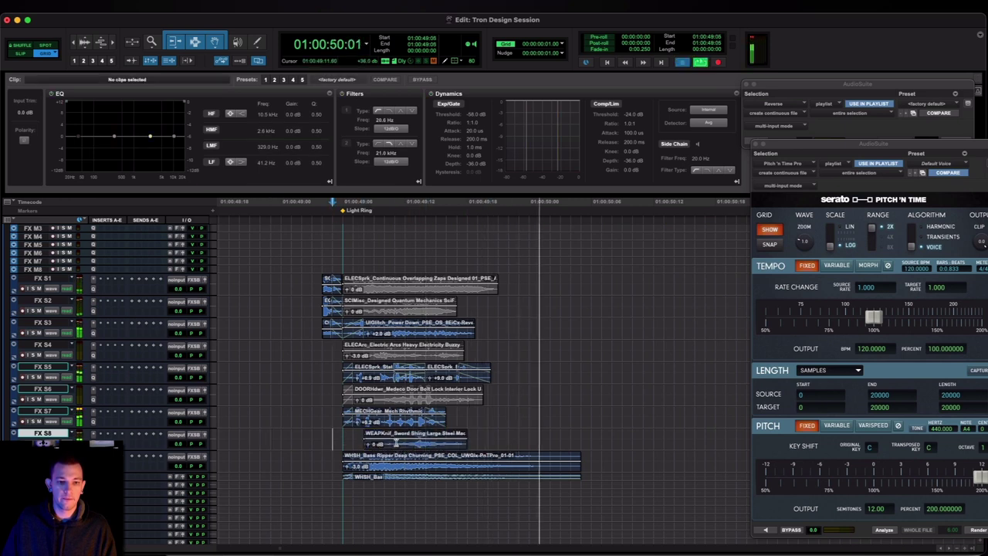
key("space")
Move the last MECHGear segment on FX S7 and the second ELECSprk clip on FX S5 one frame earlier each
left_click_drag(432, 427, 422, 427)
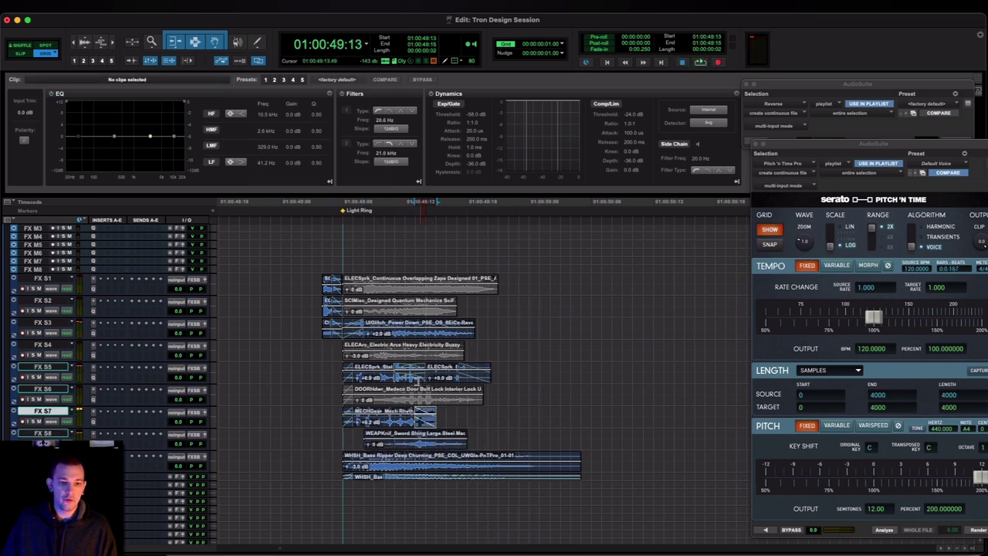
left_click(416, 382)
left_click(448, 384, "shift")
left_click_drag(448, 383, 436, 382)
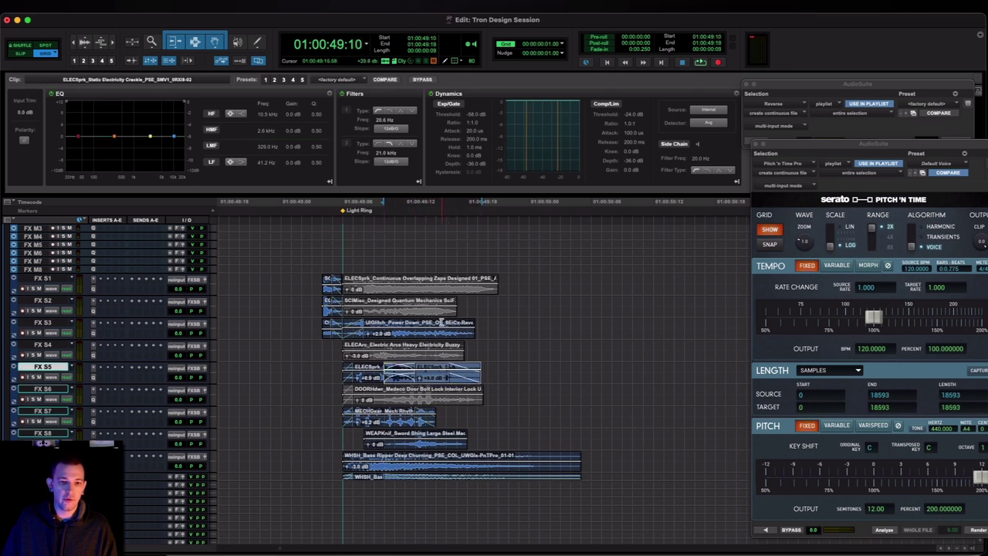
Split the UIGlitch_Power Down clip on FX S3, move its second part about two frames earlier, and crossfade the overlap
left_click(422, 323)
key("b")
left_click_drag(427, 331, 403, 327)
key("f")
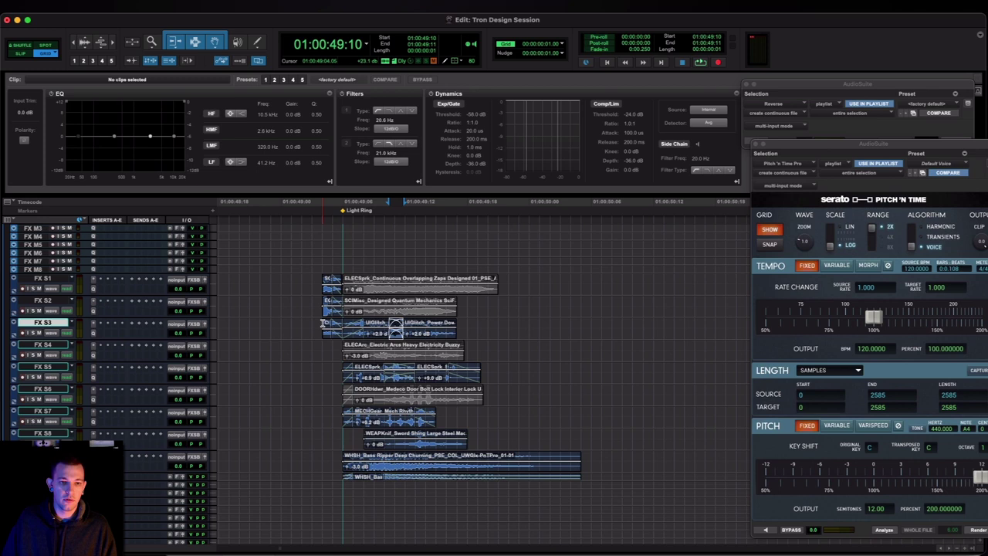
Audition the tightened layers around the Light Ring marker, playing from 01:00:49:04
left_click(323, 323)
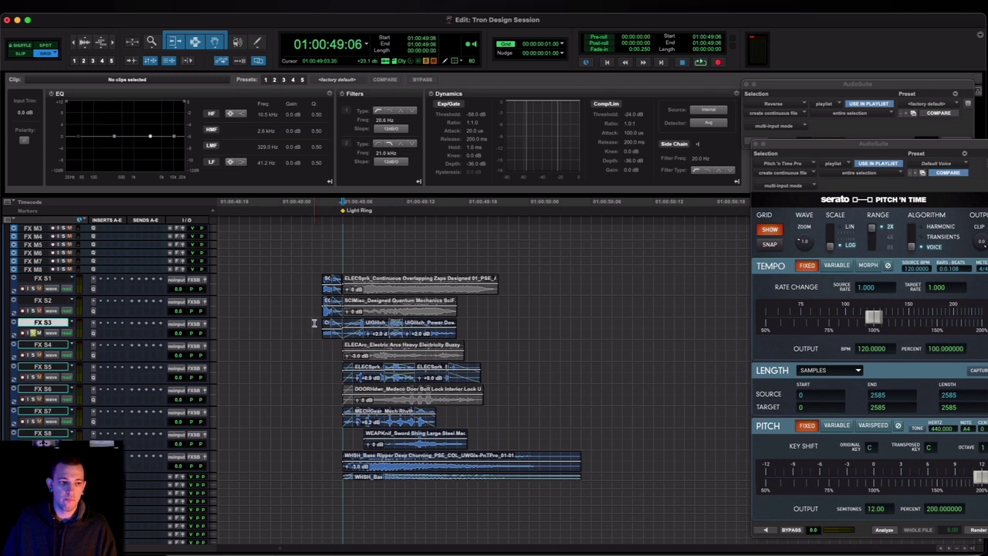
key("space")
key("space")
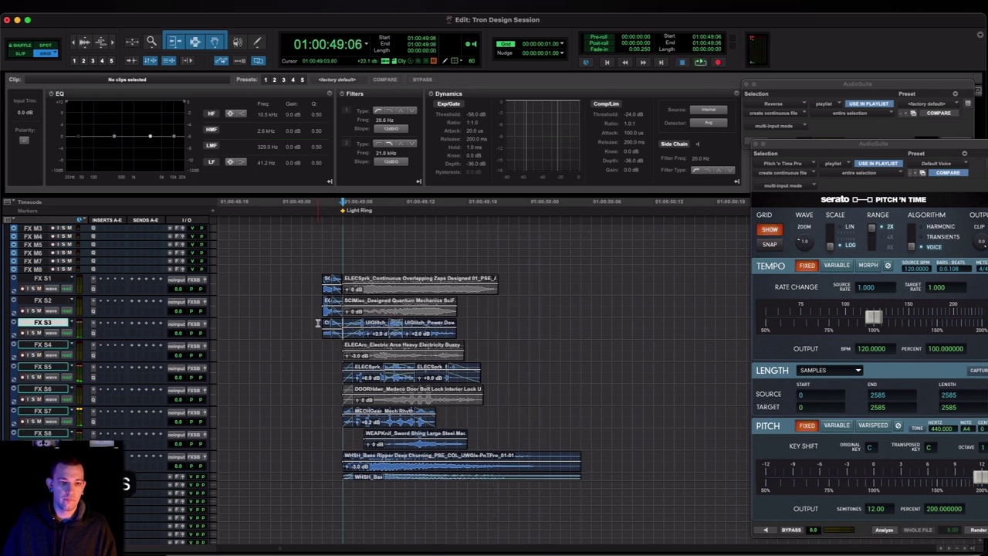
key("space")
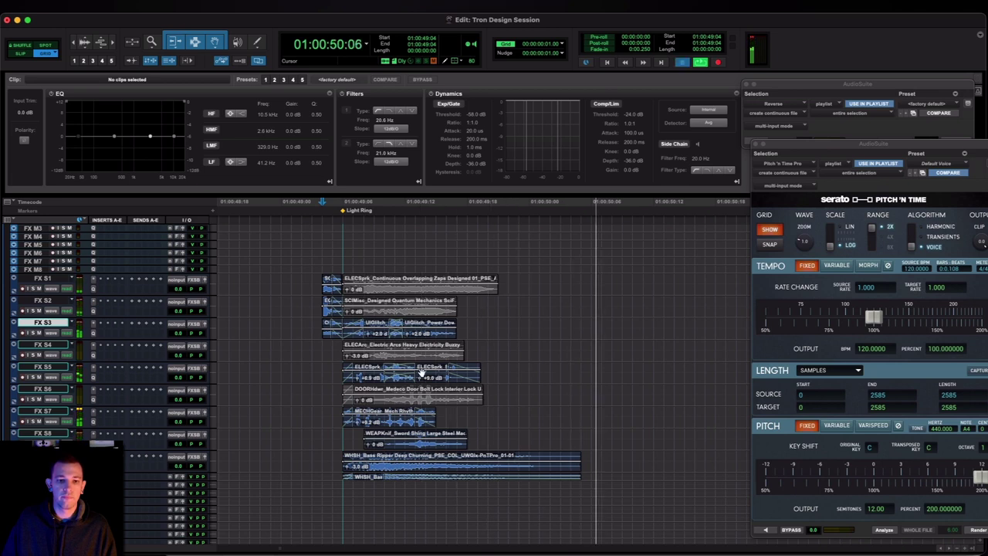
key("space")
key("space")
key("space")
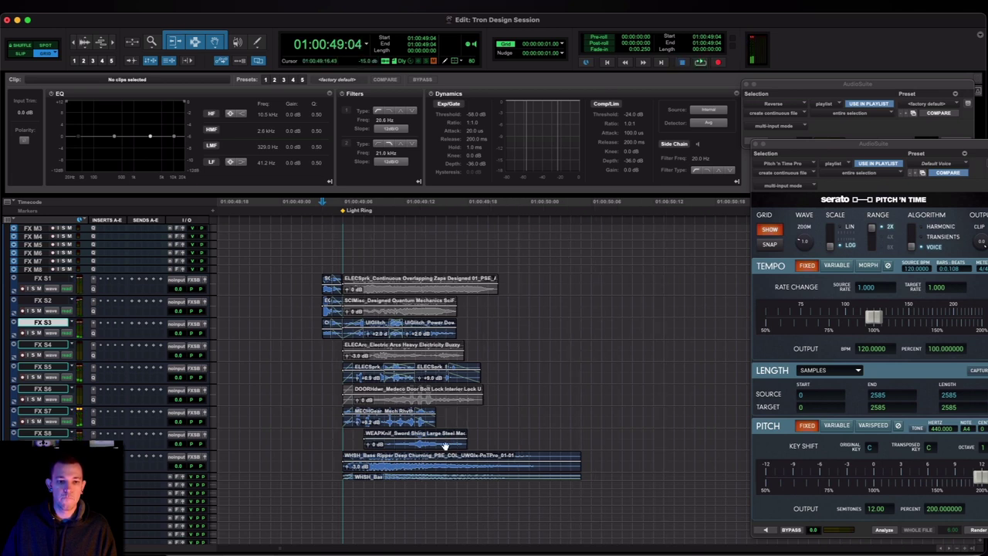
key("space")
key("space")
Move both WHSH_Bass Ripper clips on FX S9 and FX S10 one frame later and play from 01:00:49:03
left_click(364, 479)
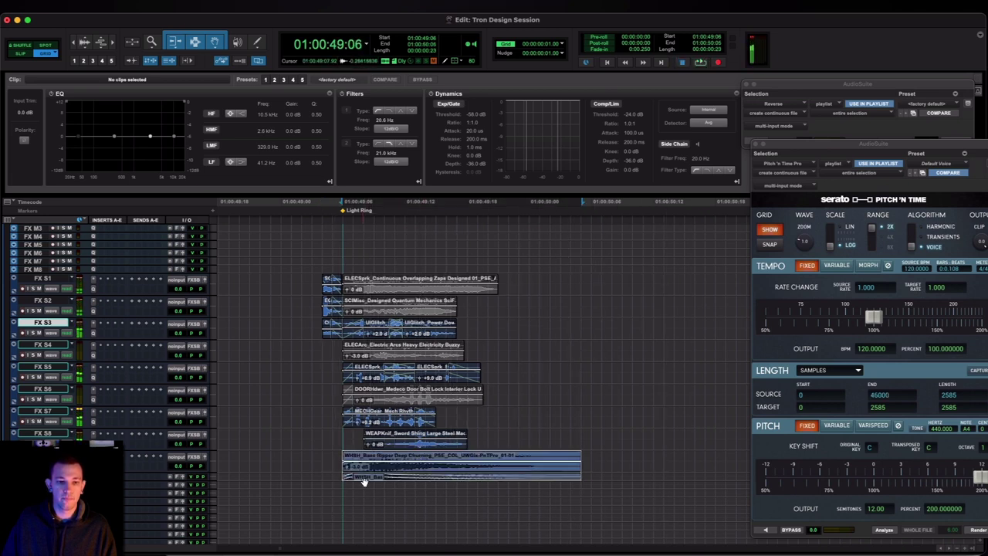
left_click_drag(364, 481, 379, 480)
left_click(309, 454)
key("space")
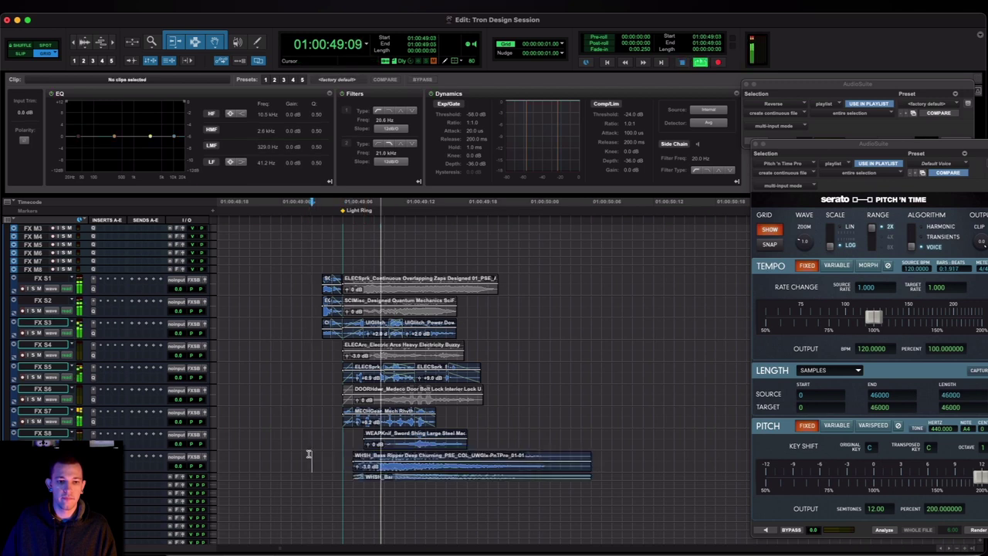
key("space")
key("space")
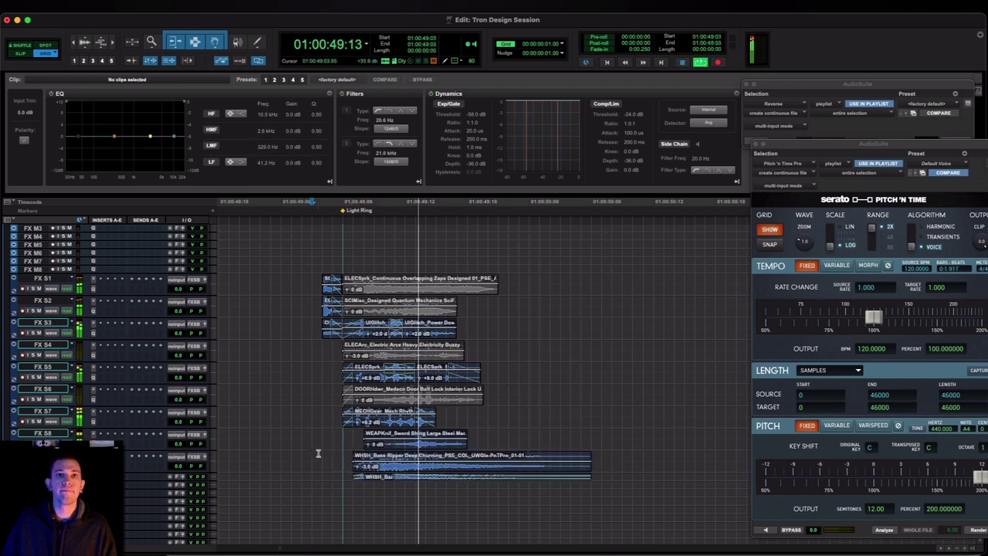
key("space")
Select both WHSH_Bass Ripper clips and set their tracks FX S9 and FX S10 to the same larger height
double_click(386, 477)
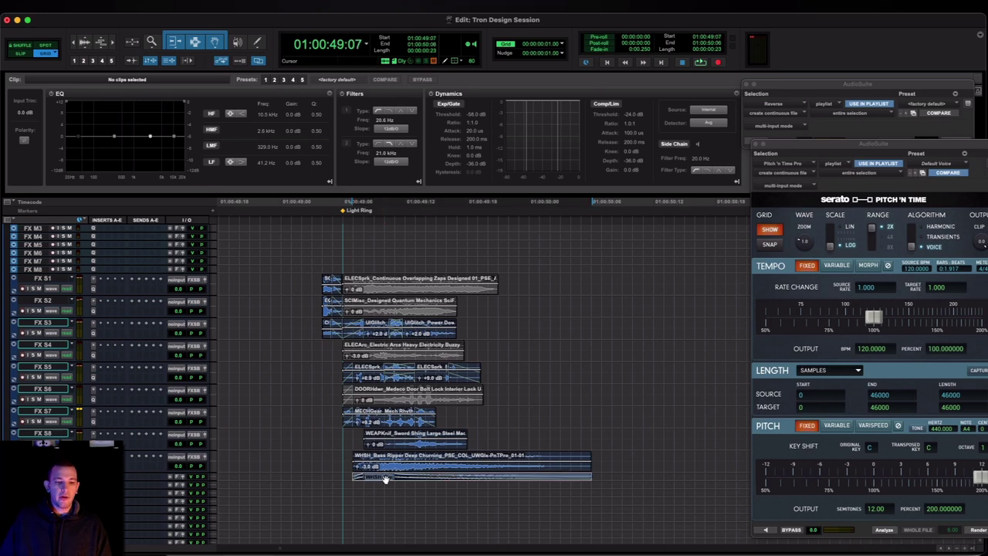
left_click(358, 468, "shift")
key("ctrl+Down")
key("ctrl+Down")
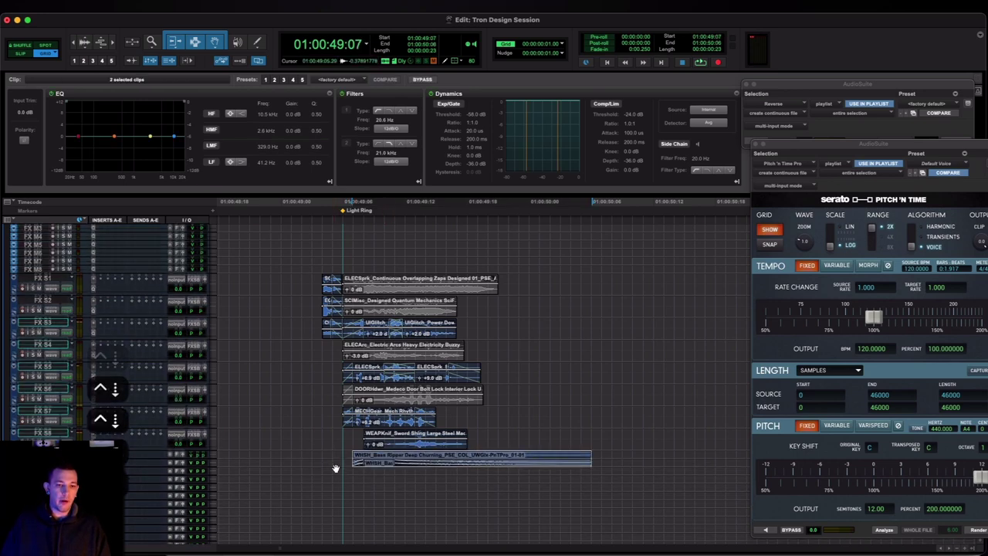
key("ctrl+Up")
key("ctrl+Up")
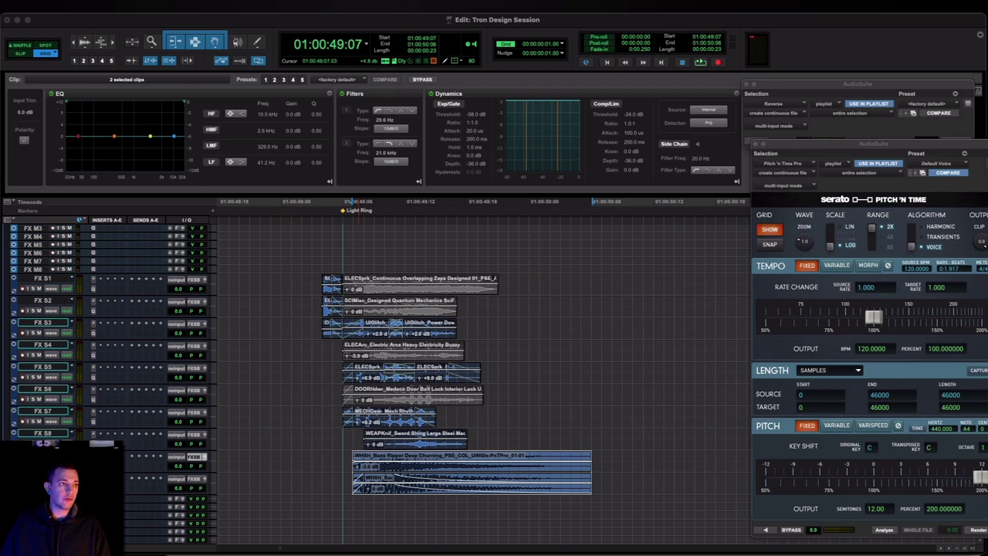
Narrow the stereo panning to -16/16 on FX S9 and -21/21 on FX S10, and play from 01:00:49:03
left_click_drag(2, 109, 249, 142)
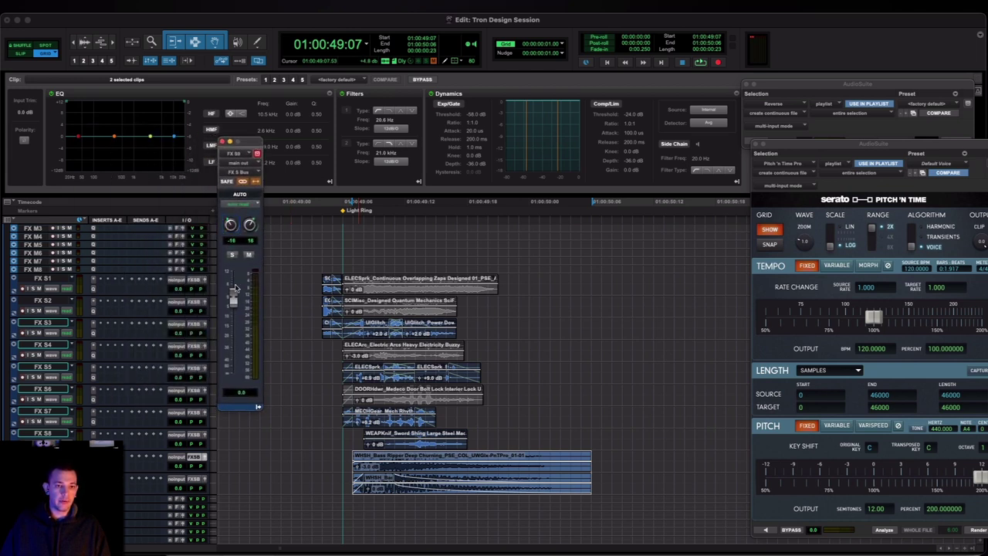
left_click(204, 479)
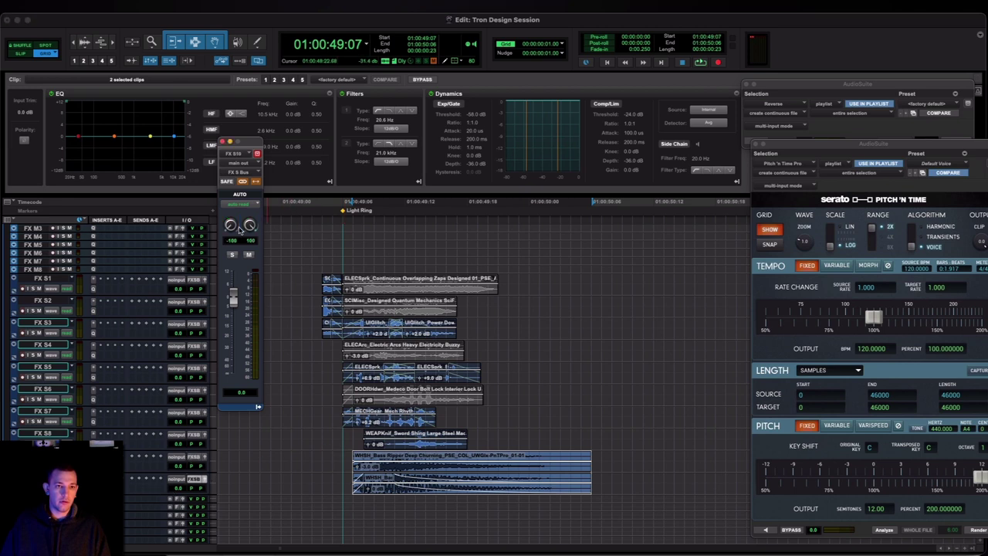
left_click(312, 301)
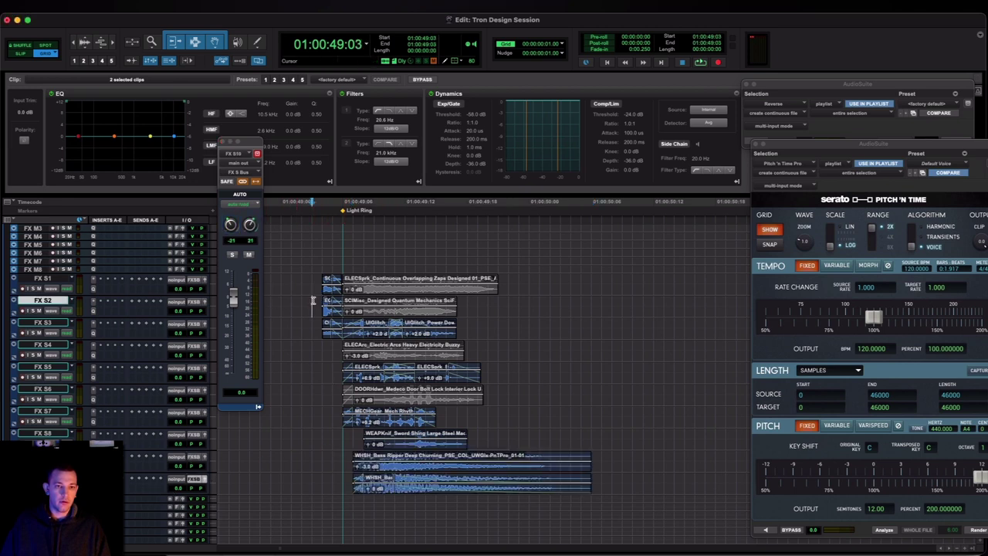
key("space")
key("space")
Trim both WHSH_Bass Ripper clips to end at 01:00:49:20 and fade out the FX S9 one from 01:00:49:11
left_click(485, 480)
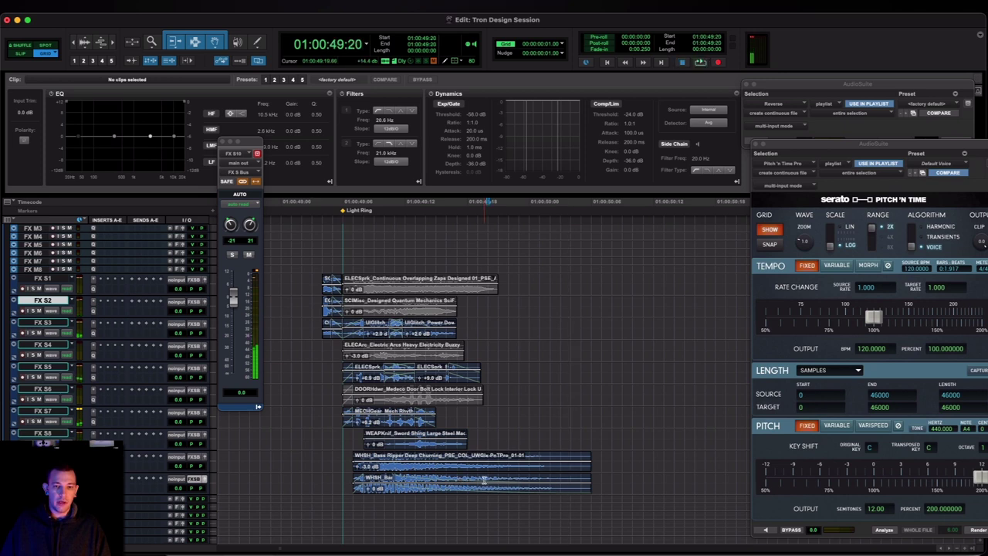
key("s")
key("p")
key("s")
left_click(394, 454)
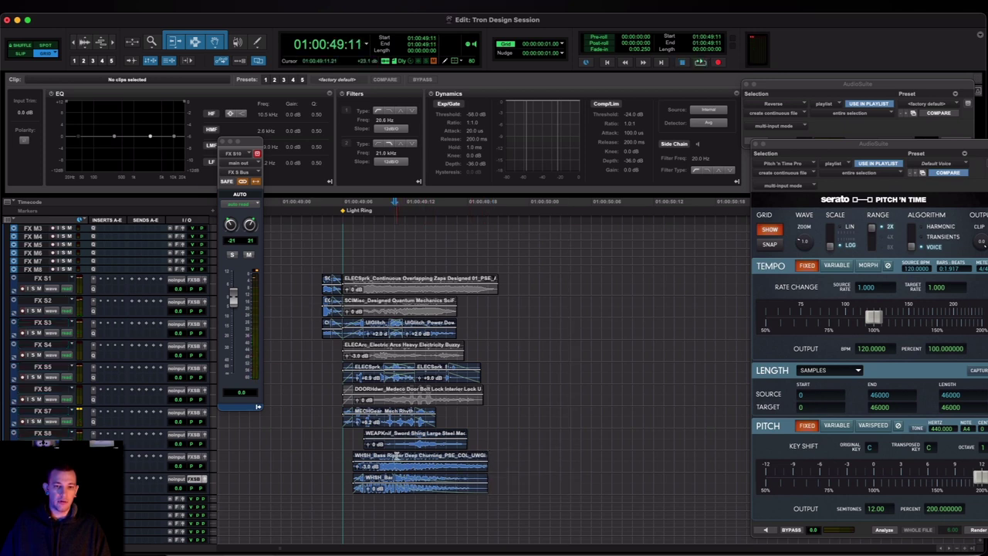
key("g")
left_click(324, 453)
key("space")
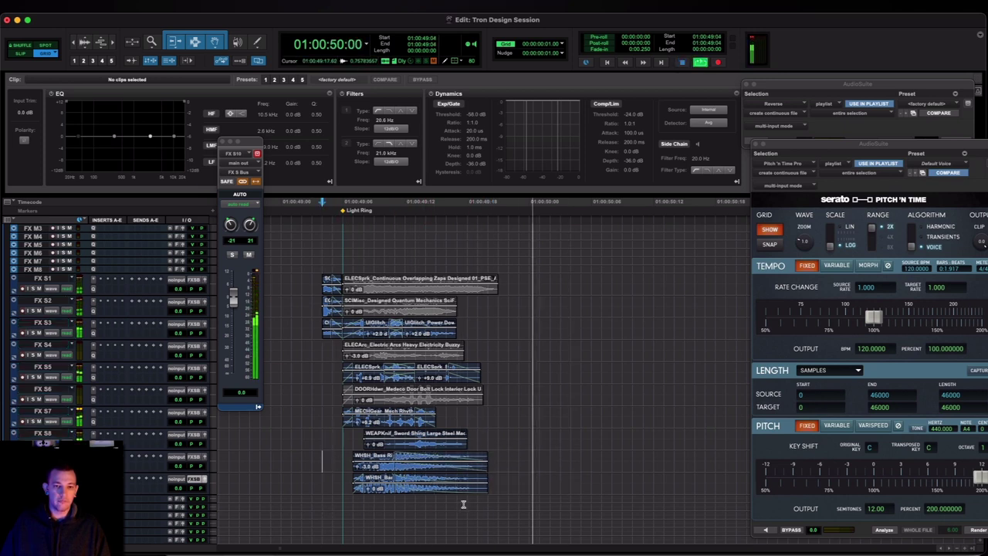
Move both trimmed WHSH_Bass Ripper clips one frame later to 01:00:49:08 and play the layers from 01:00:49:04
key("space")
left_click(376, 488)
left_click(375, 470, "shift")
left_click_drag(375, 469, 386, 469)
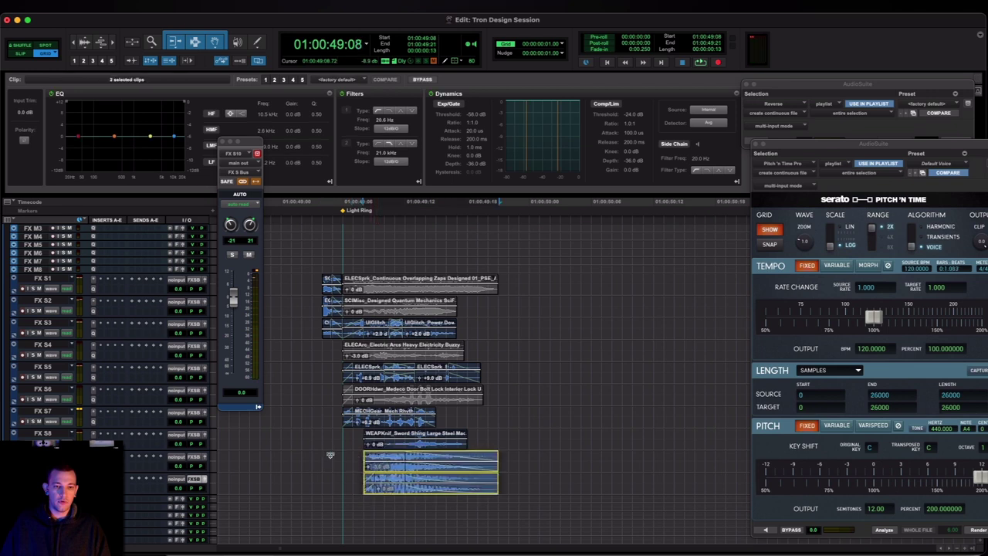
left_click(322, 456)
key("space")
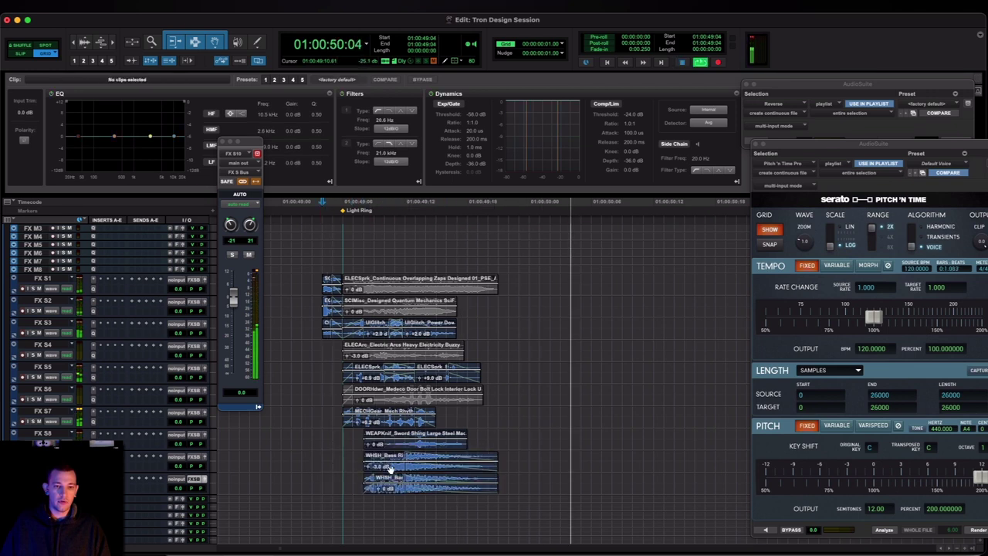
Render both WHSH_Bass Ripper clips through Pitch 'n Time Pro with a variable rising pitch curve starting at -1.35 semitones
left_click(421, 461)
left_click(835, 426)
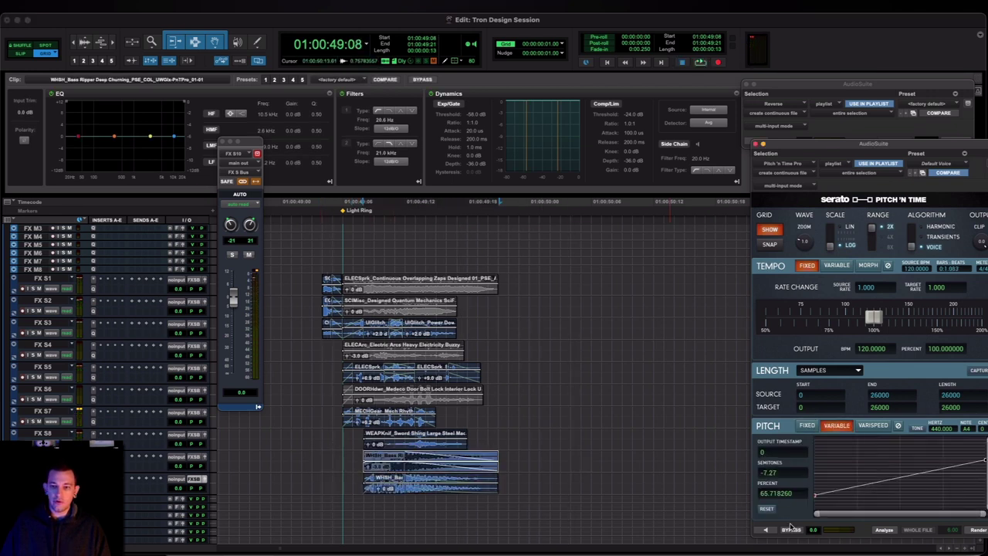
left_click_drag(819, 491, 813, 474)
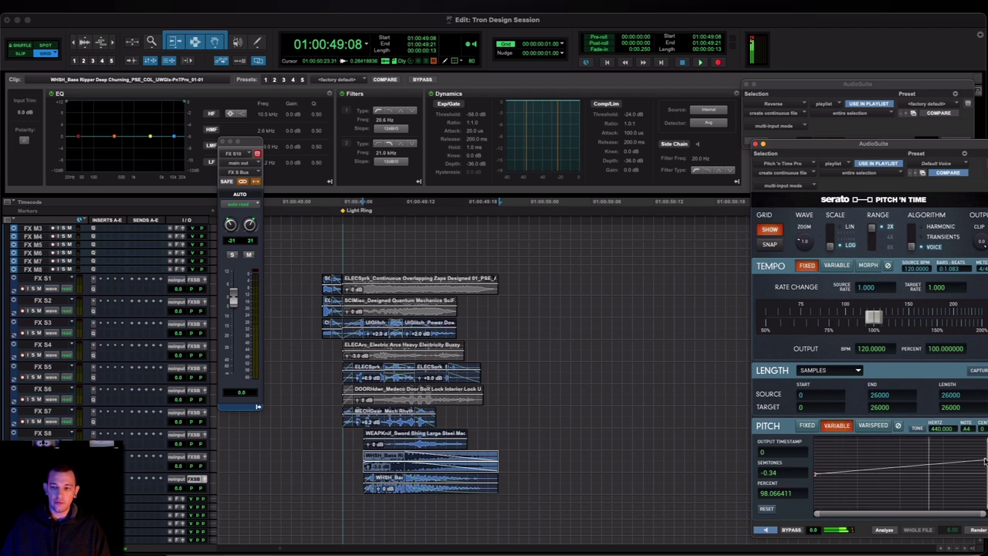
left_click_drag(984, 461, 984, 466)
left_click_drag(818, 473, 812, 480)
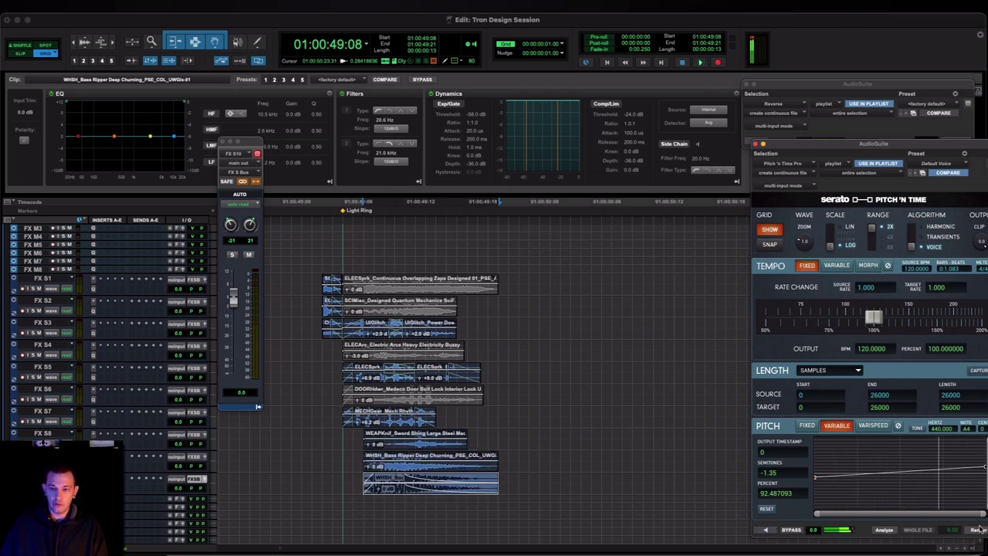
Audition the layers with the re-pitched WHSH_Bass Ripper clips, playing from 01:00:49:02 and 01:00:49:03
left_click(302, 480)
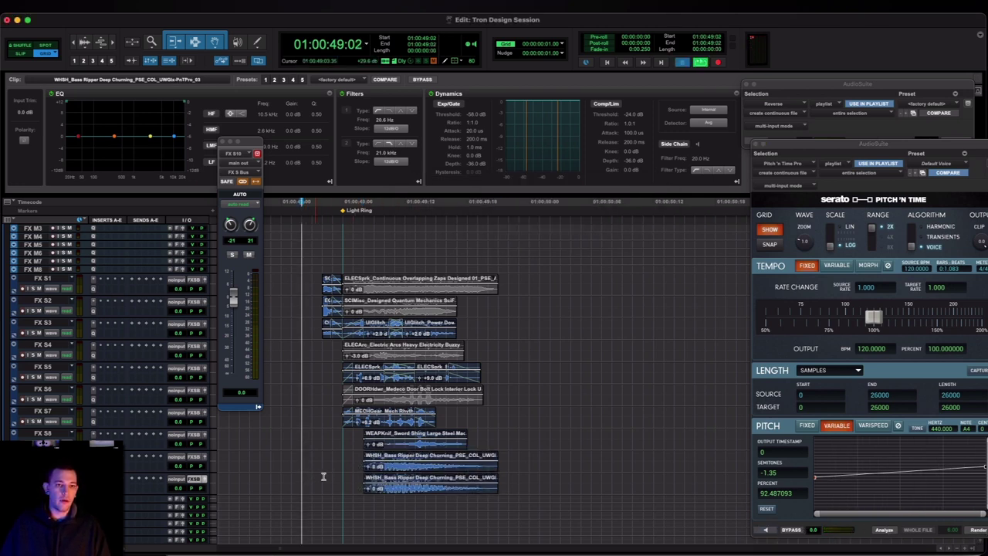
key("space")
key("space")
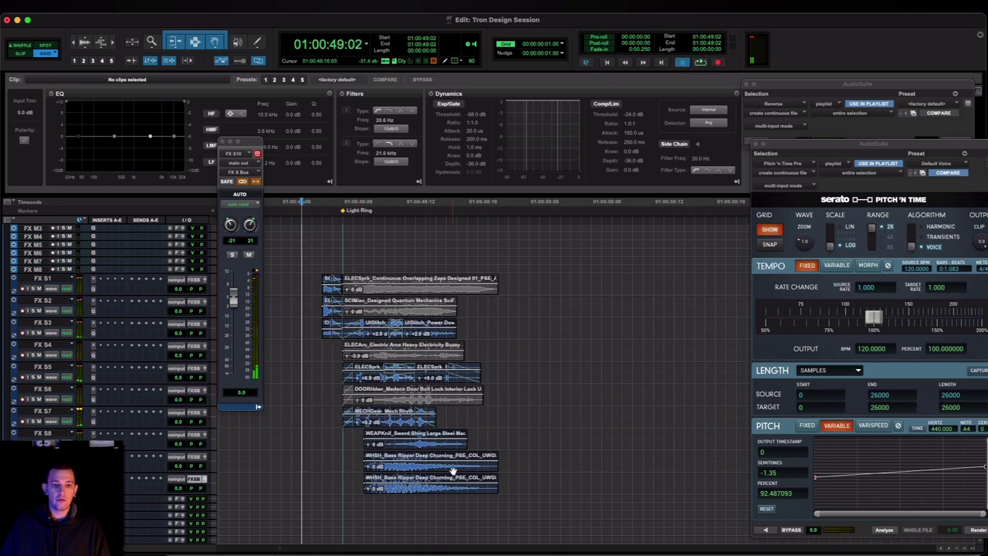
key("space")
key("space")
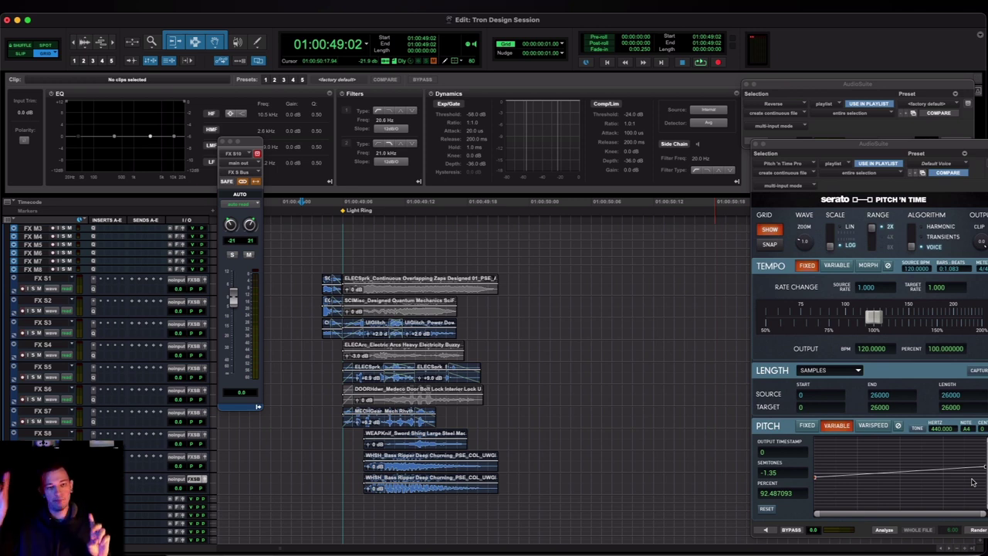
left_click(308, 306)
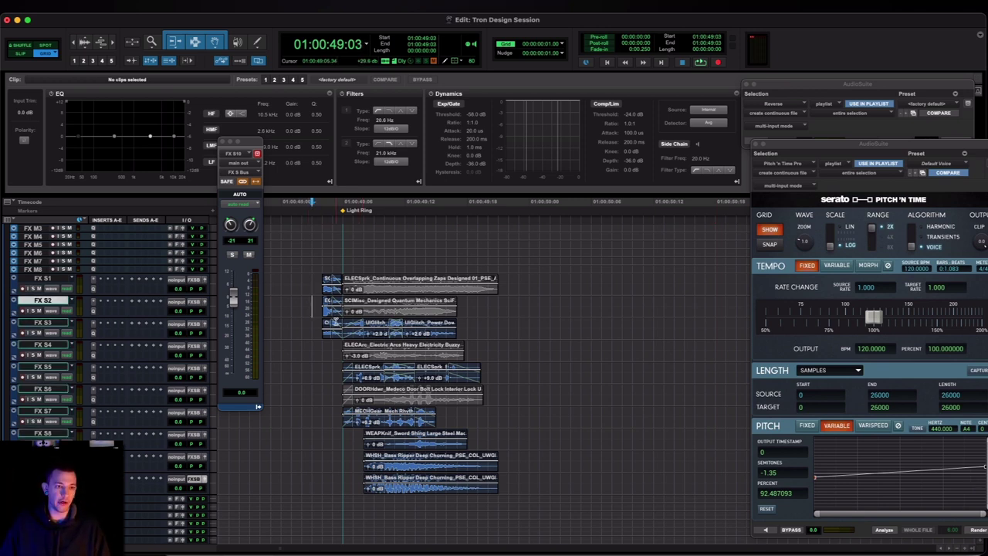
key("space")
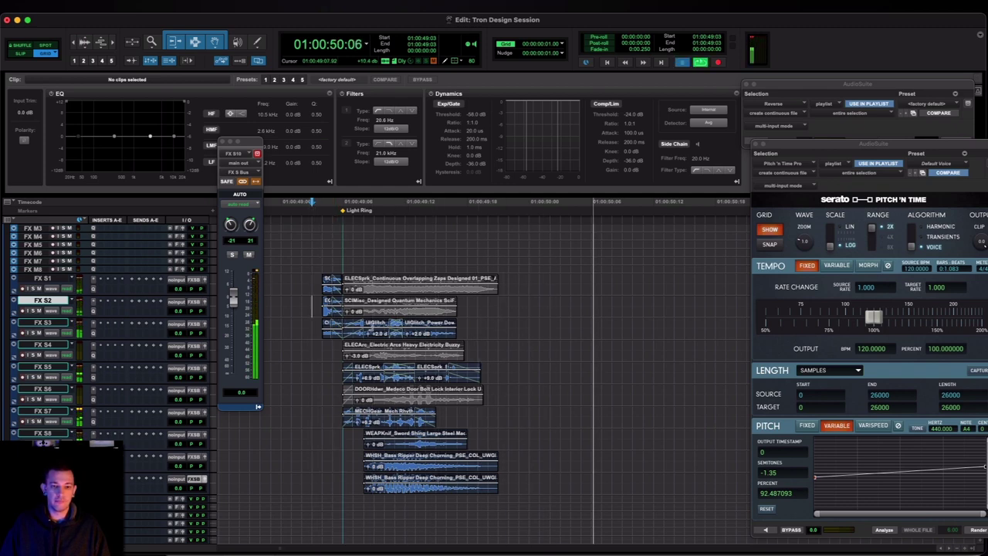
key("space")
Delete the leftover MECHGear_Mech Rhythmic clip near 01:00:51:00 on FX S8
key("r")
key("super+bracketleft")
scroll(663, 297, "right", 5)
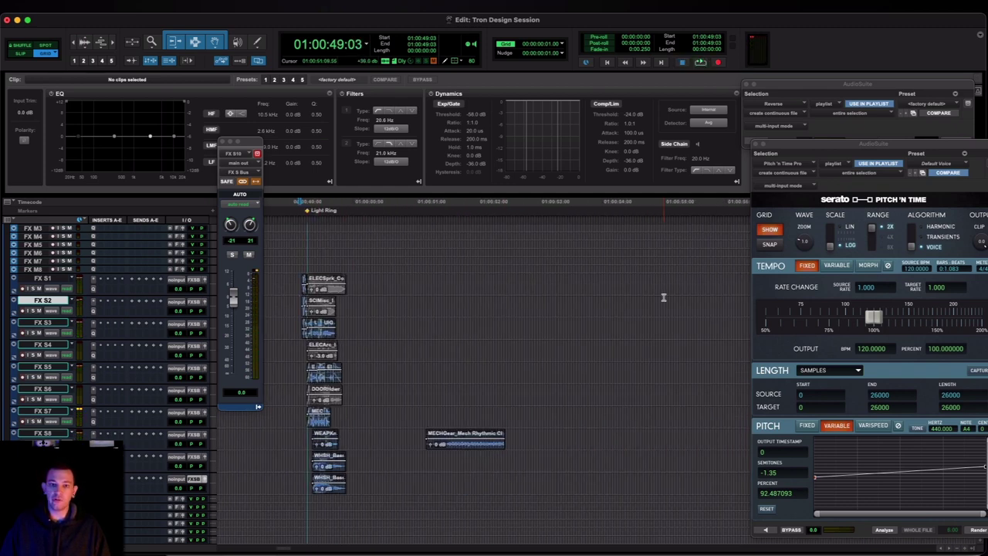
key("space")
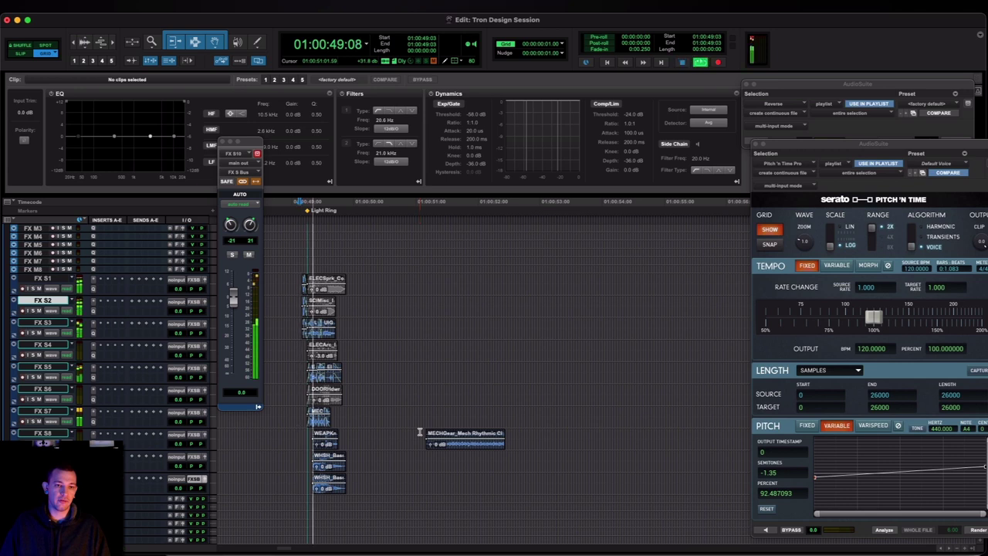
key("space")
left_click(443, 447)
key("Delete")
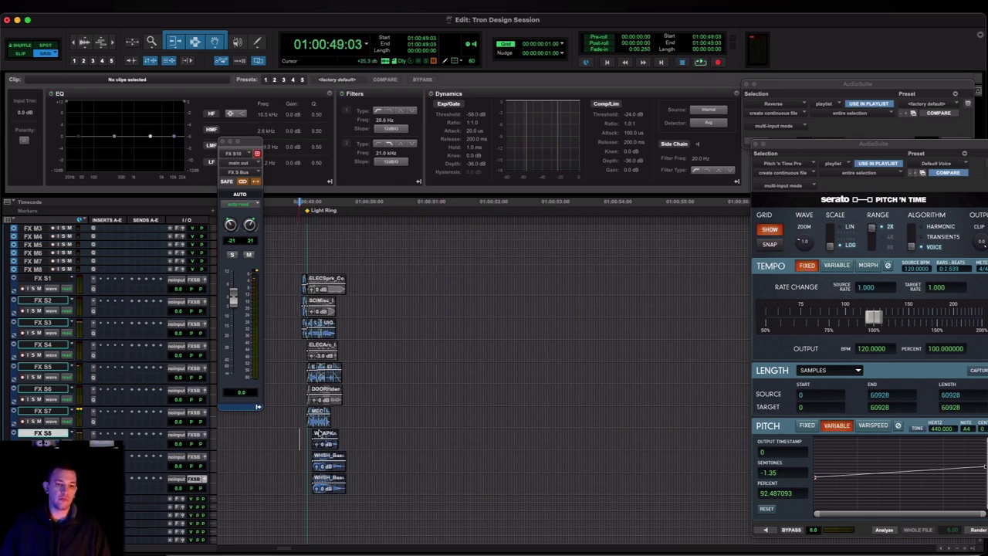
Restore the deleted MECHGear_Mech Rhythmic clip on FX S8 and play it from 01:00:51:04
key("super+z")
left_click(410, 435)
key("space")
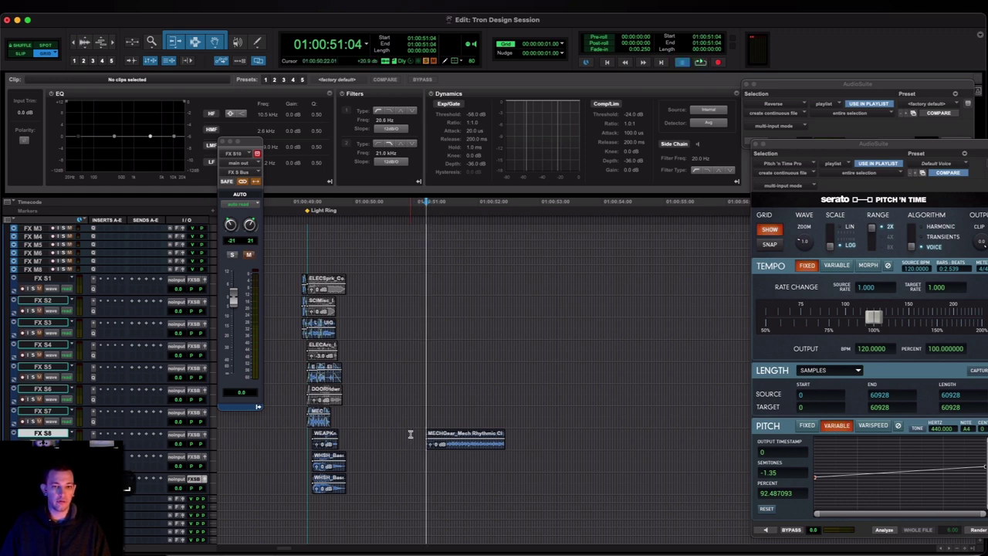
key("space")
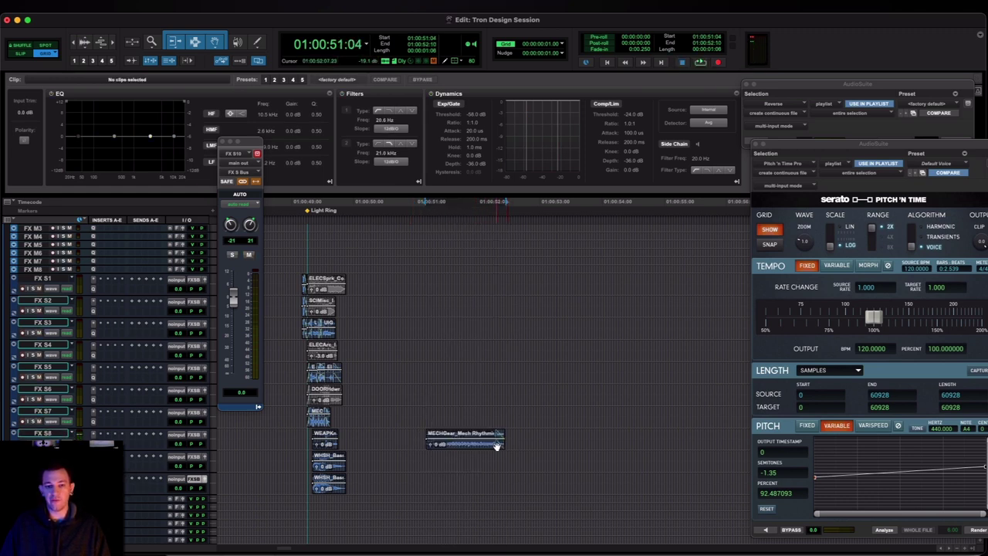
Fade out the end of the MECHGear_Mech Rhythmic clip on FX S8 from 01:00:52:07 to 01:00:52:10
mouse_move(505, 440)
left_mouse_down()
mouse_move(662, 438)
mouse_move(523, 438)
left_mouse_up()
key("super+z")
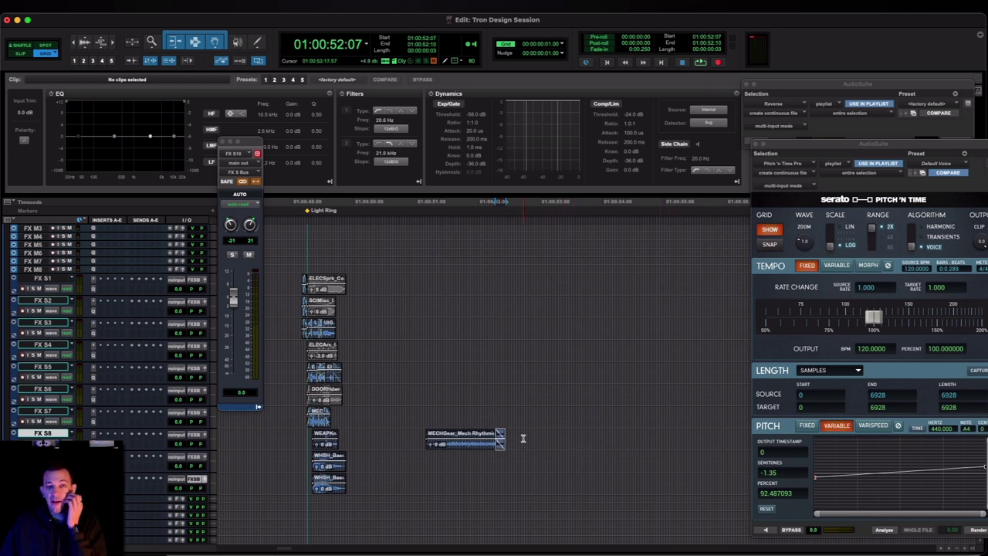
scroll(523, 438, "down", 4)
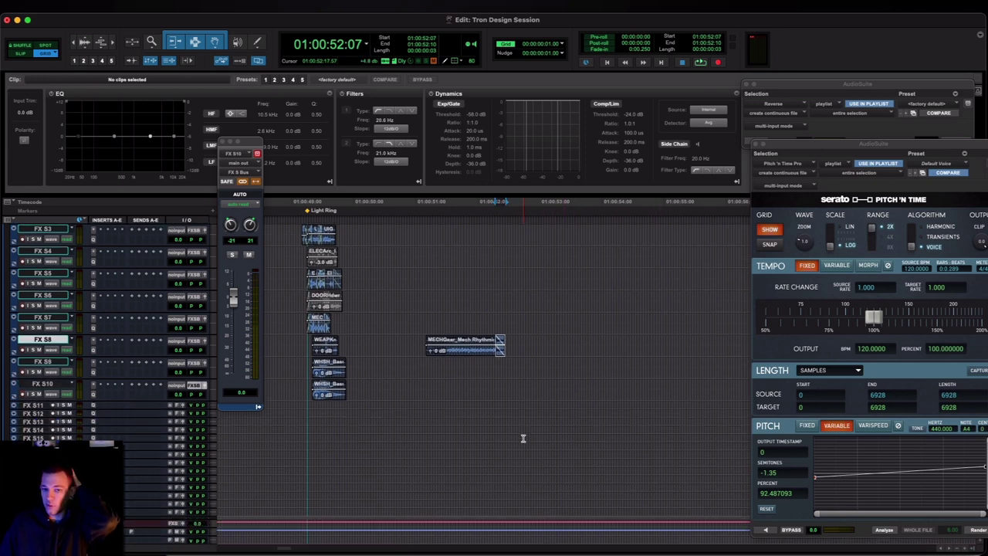
left_click(454, 352)
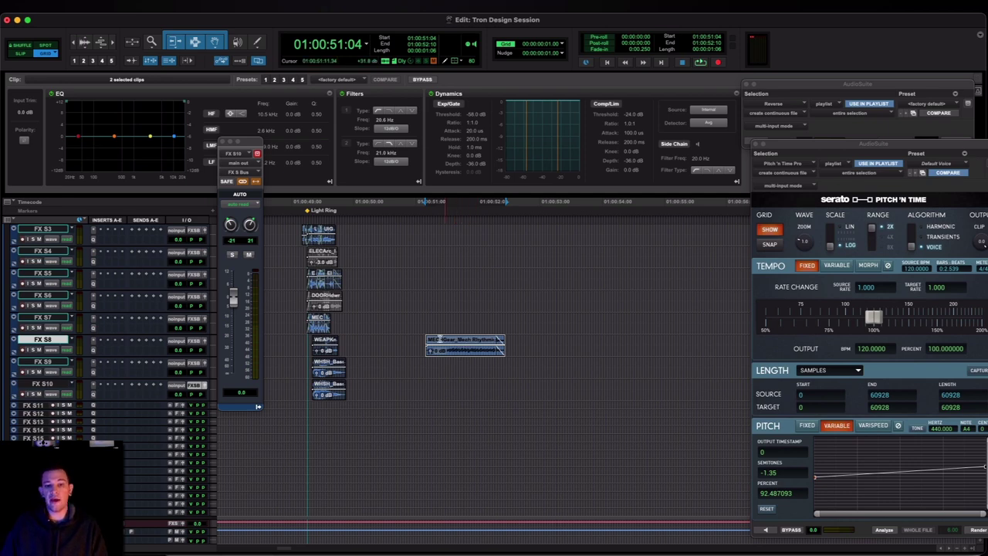
Audition the faded MECHGear_Mech Rhythmic clip on FX S8, playing from its start at 01:00:51:04
left_click(409, 340)
key("t")
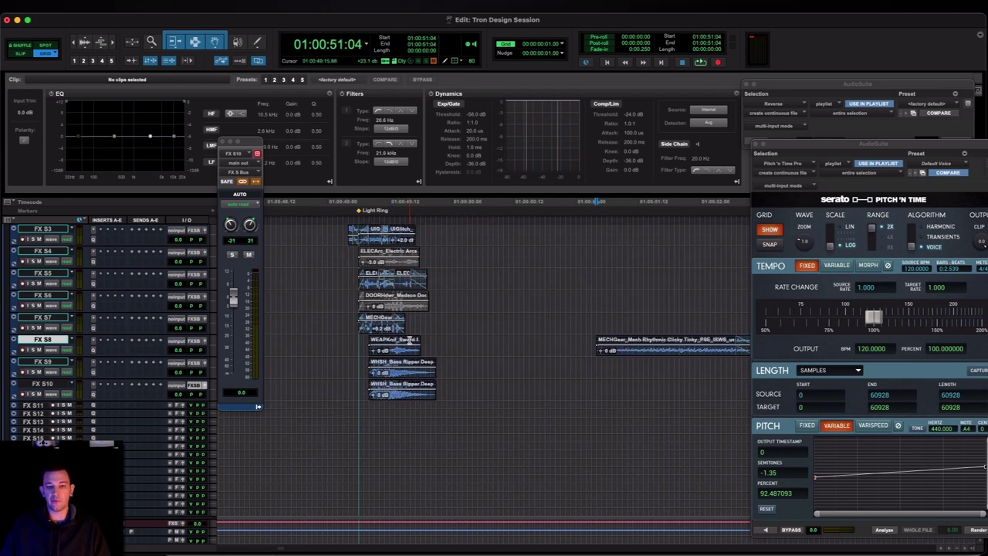
scroll(409, 341, "right", 5)
scroll(409, 341, "left", 3)
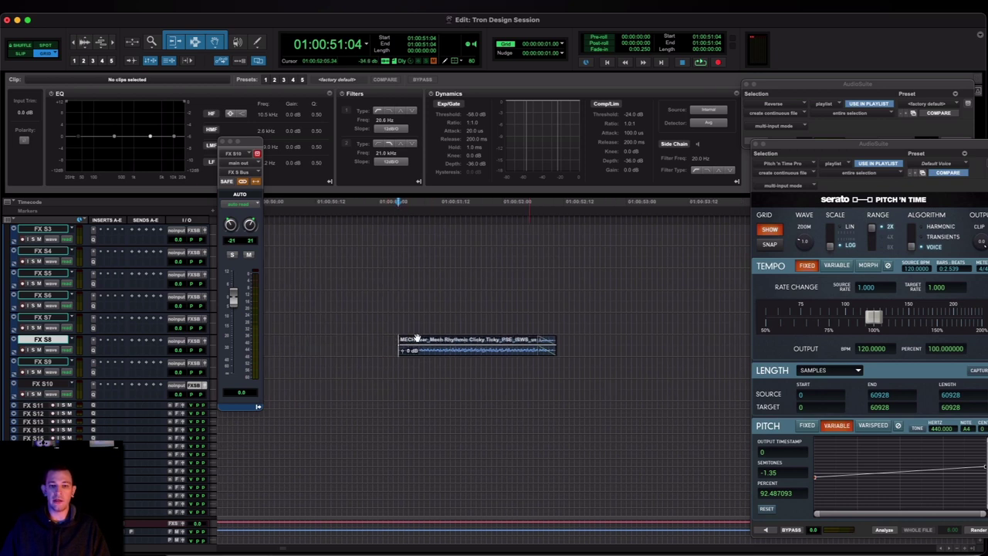
key("space")
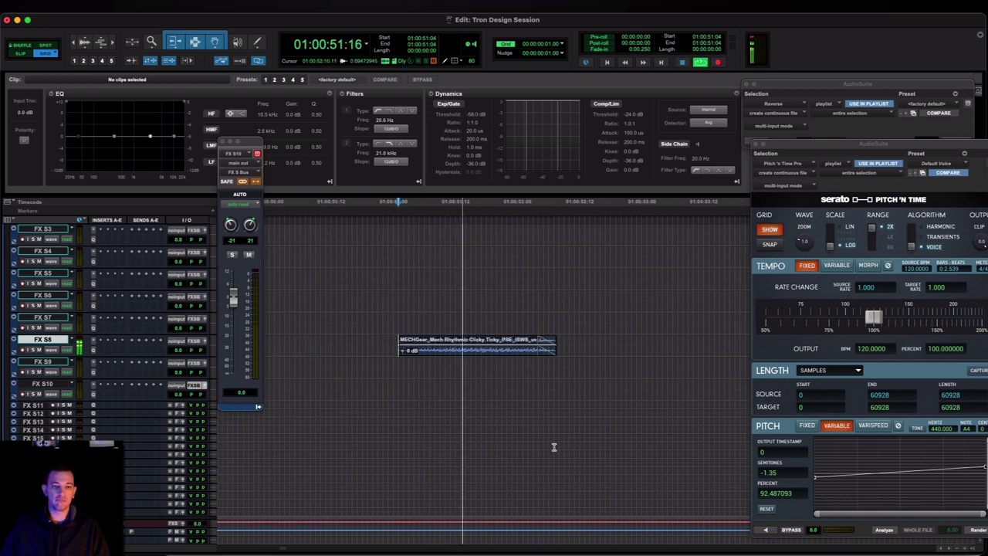
key("space")
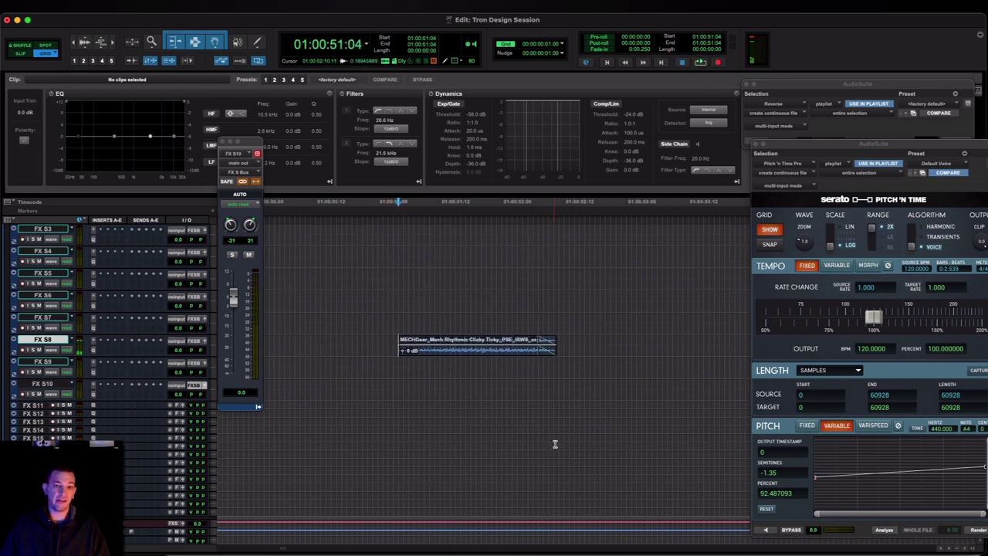
Mute the leftover MECHGear_Mech Rhythmic clip on FX S8, which runs from 01:00:51:04 to 01:00:52:10
left_click(504, 355)
key("r")
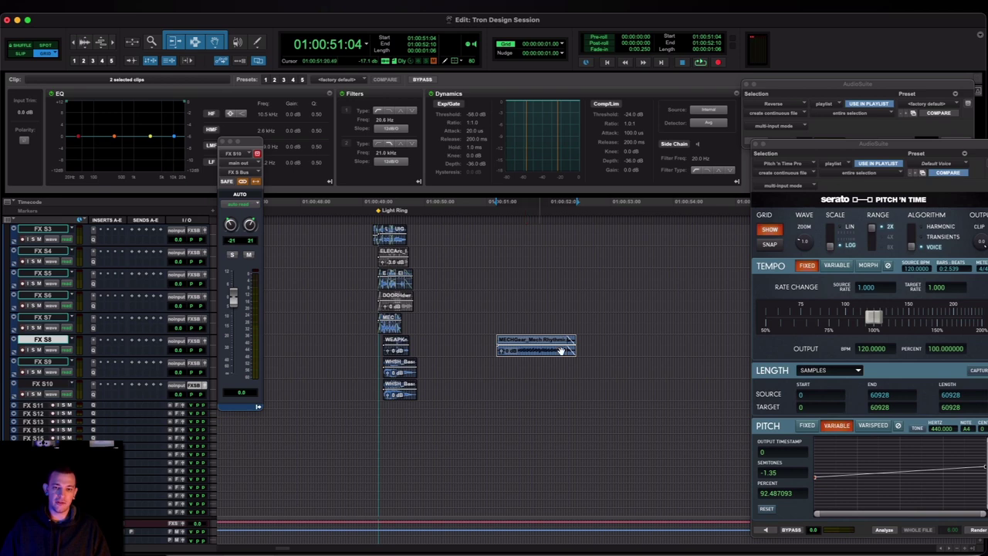
left_click(448, 280)
left_click(564, 341)
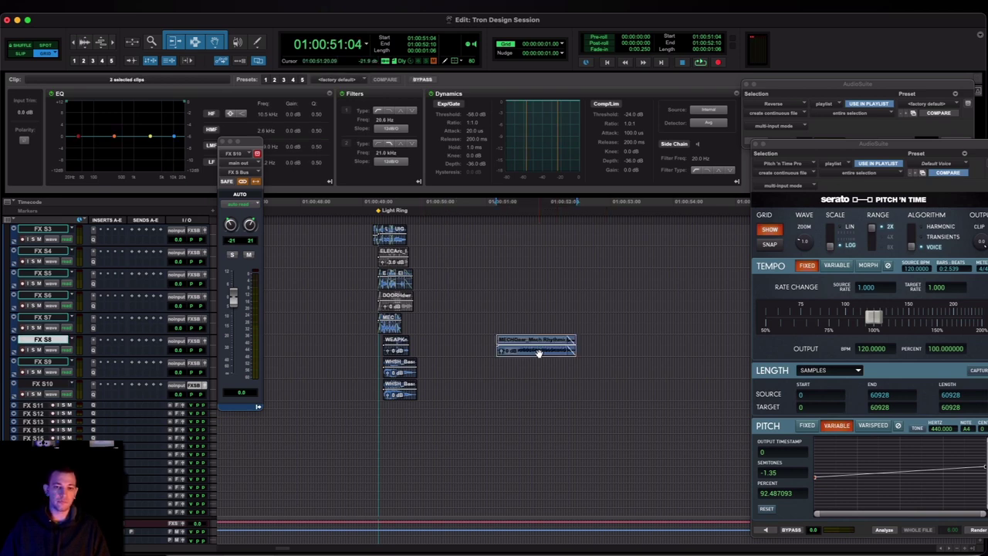
scroll(551, 341, "right", 1)
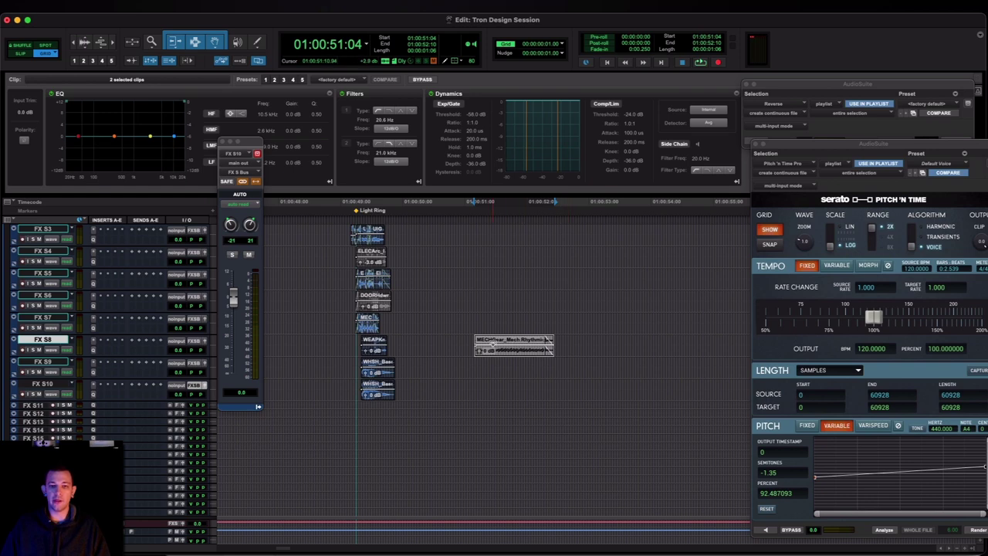
Compare the short MECHGear clip among the layers on FX S7 with the muted full-length clip on FX S8
left_click(381, 320)
key("t")
key("t")
key("t")
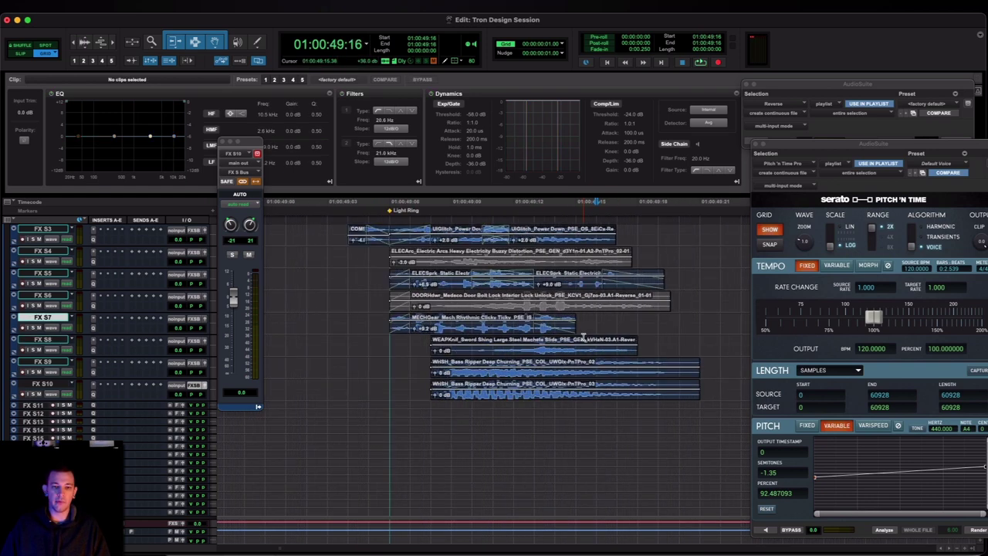
left_click(487, 329)
key("r")
key("r")
left_click(643, 339)
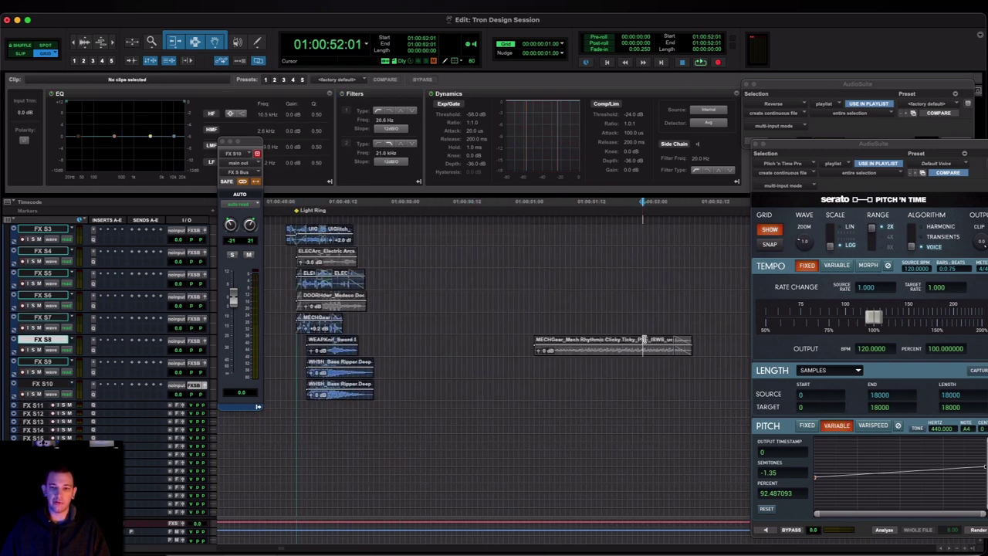
key("t")
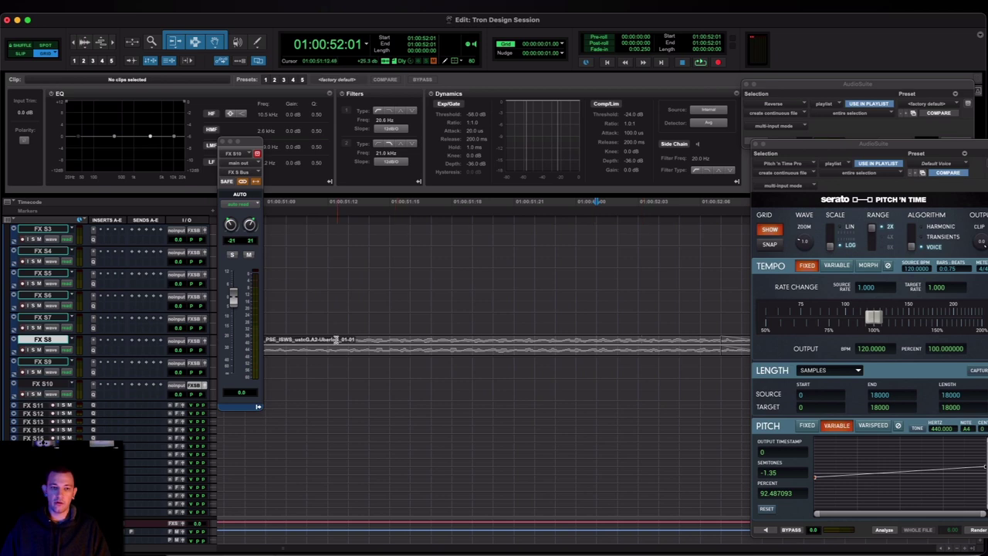
key("r")
key("r")
key("r")
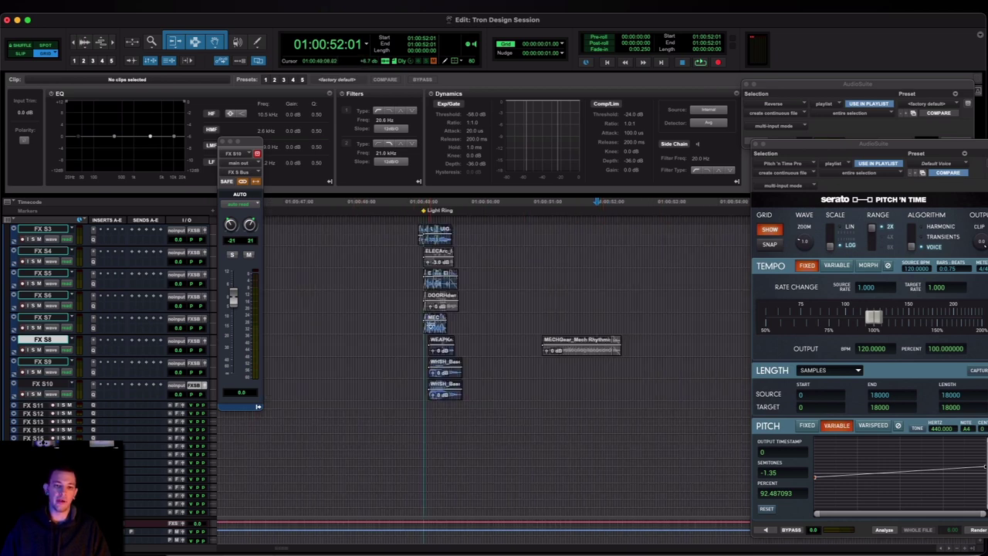
Play the layers from 01:00:49:06, the start of the MECHGear clip on FX S7
left_click(430, 327)
key("t")
key("space")
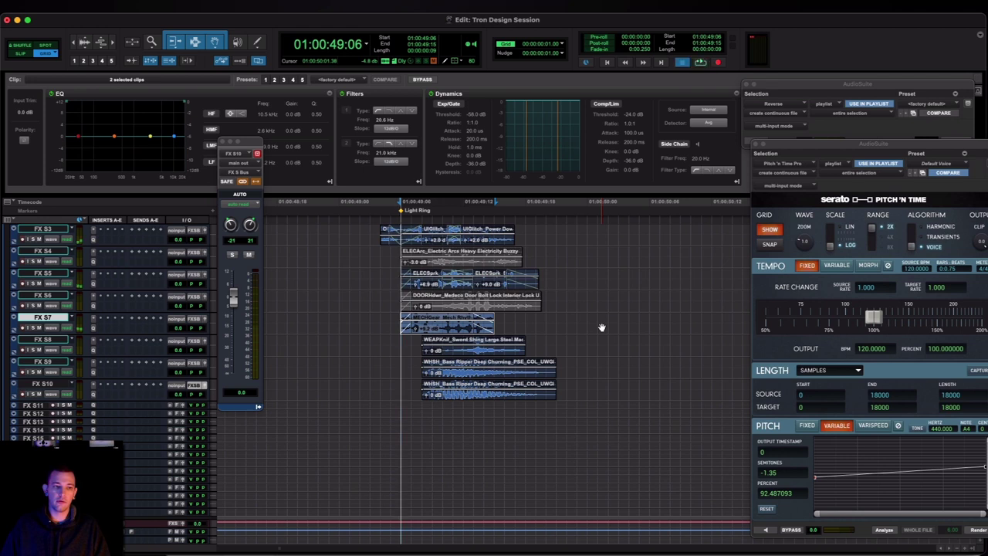
key("r")
scroll(571, 325, "right", 3)
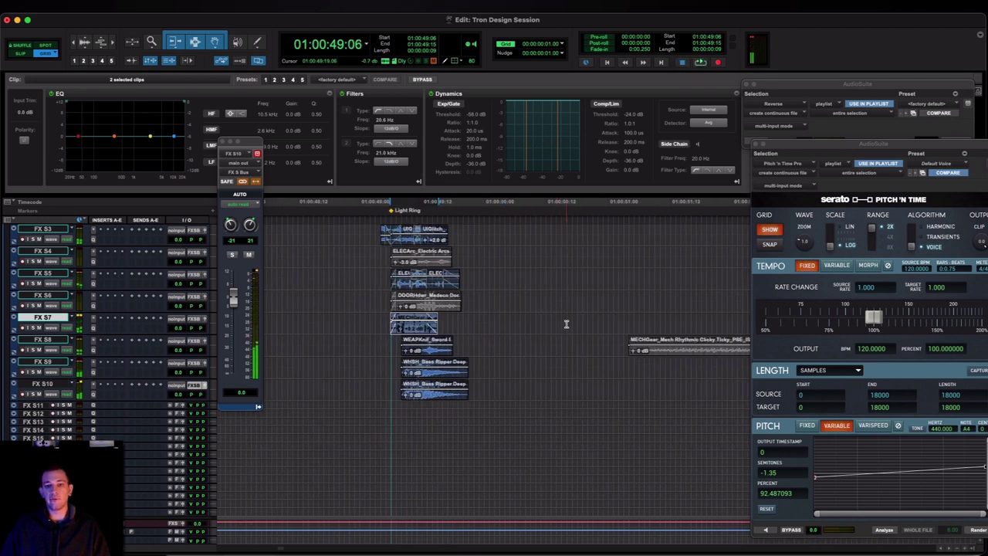
left_click(573, 318)
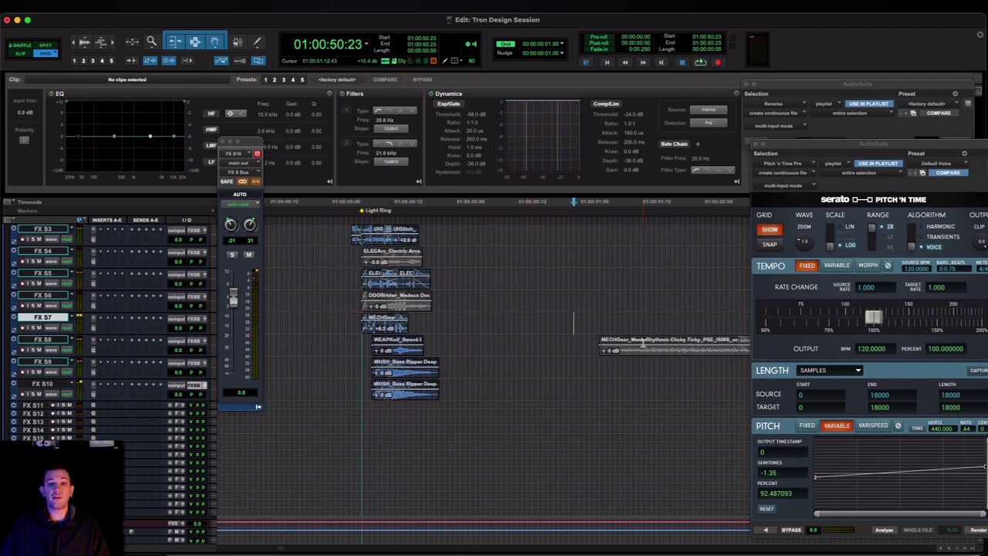
Select all the layered Light Ring clips on FX S1 through FX S10, from 01:00:49:03 to 01:00:50:04
scroll(381, 287, "up", 3)
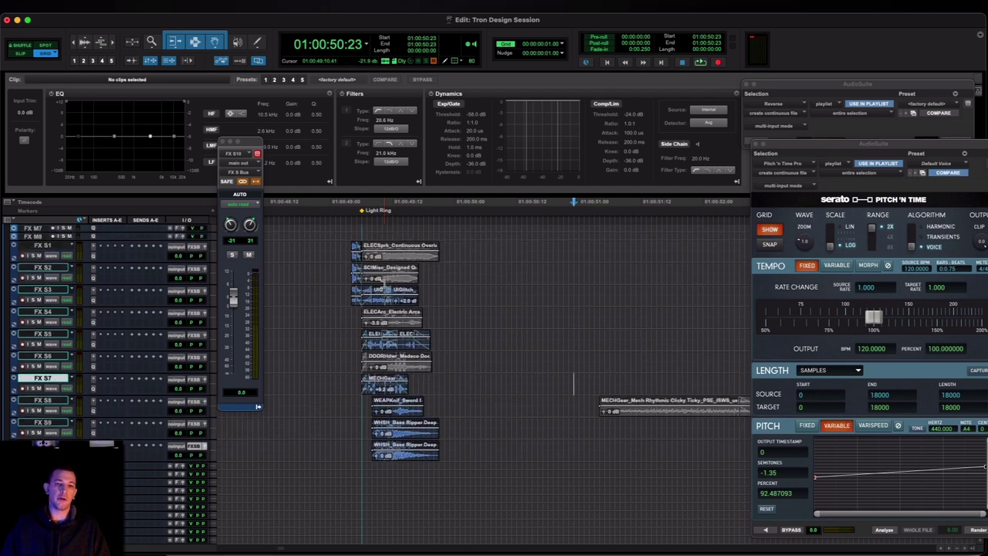
left_click(346, 247)
key("t")
scroll(347, 248, "right", 3)
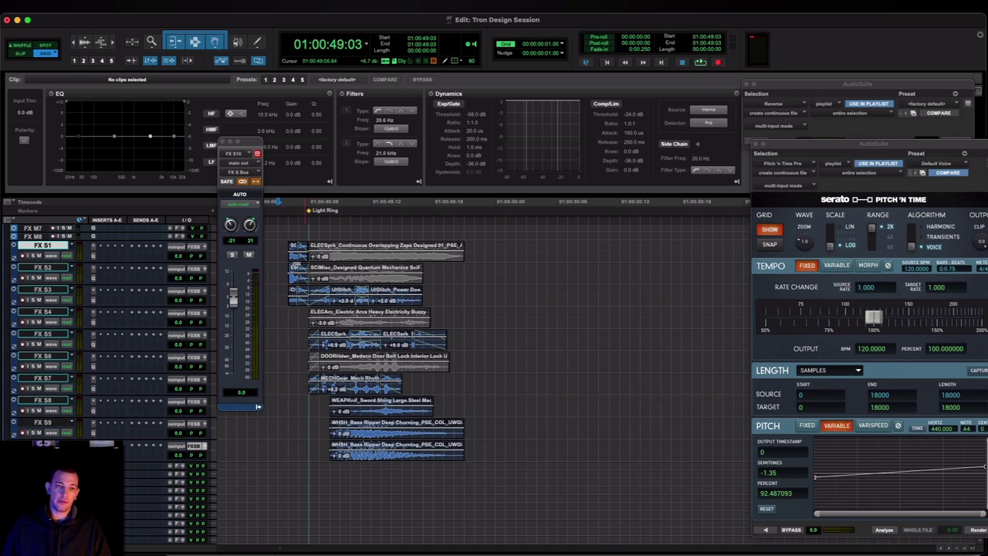
left_click_drag(278, 250, 495, 261)
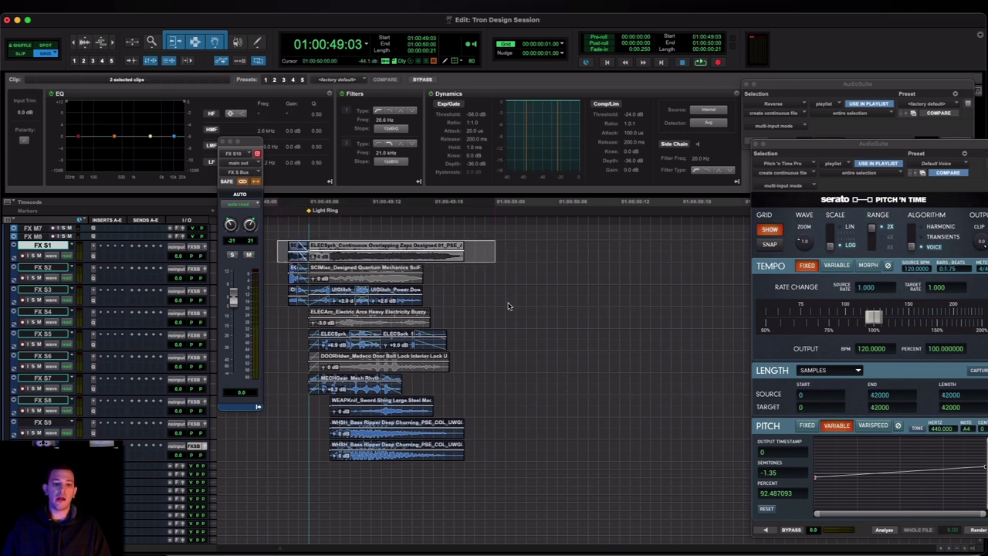
left_click_drag(508, 305, 537, 457)
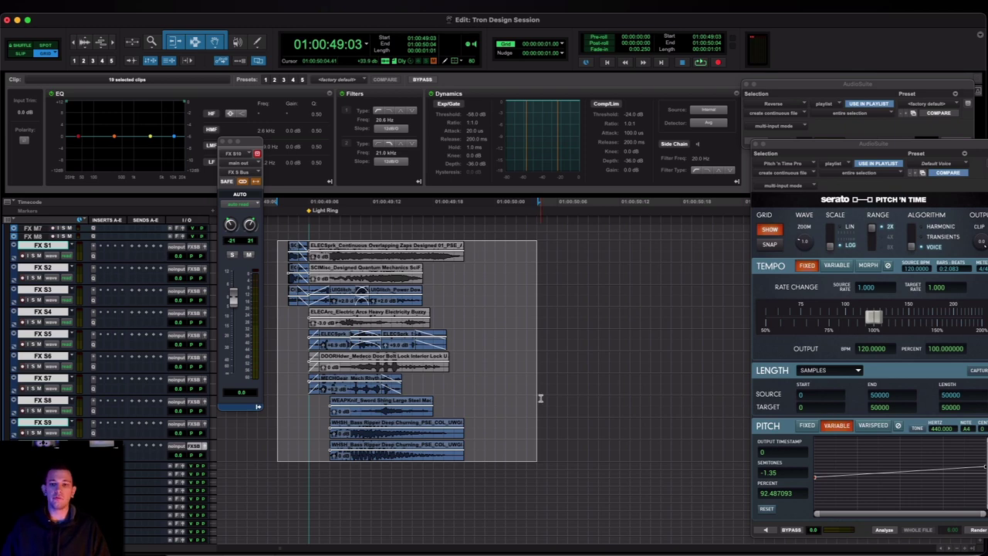
Reposition the Pitch 'n Time Pro and Reverse AudioSuite windows so the controls of both are visible
left_click_drag(804, 149, 791, 157)
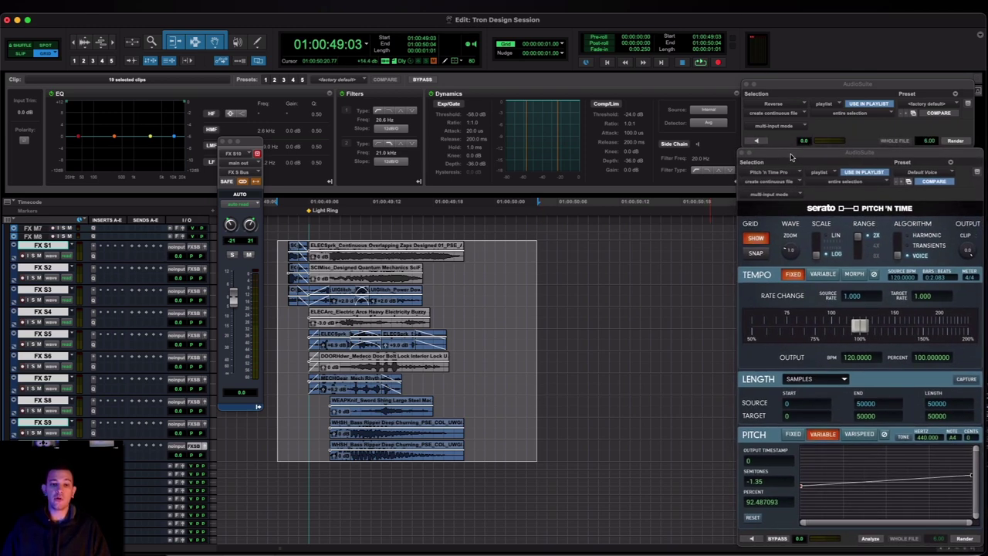
left_click_drag(794, 87, 801, 86)
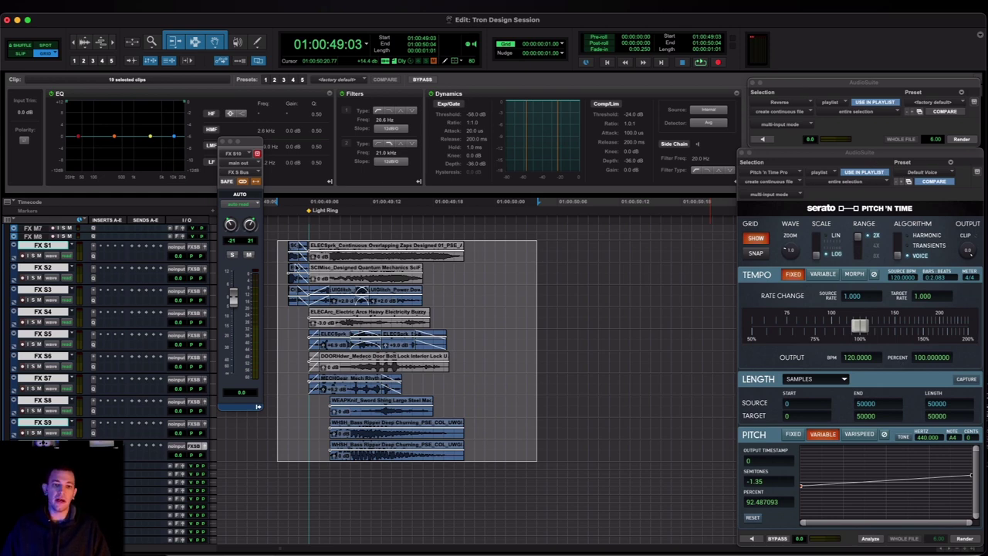
Move the time selection to the PRINT 1 track, enlarge that track and arm it for recording
scroll(310, 232, "left", 3)
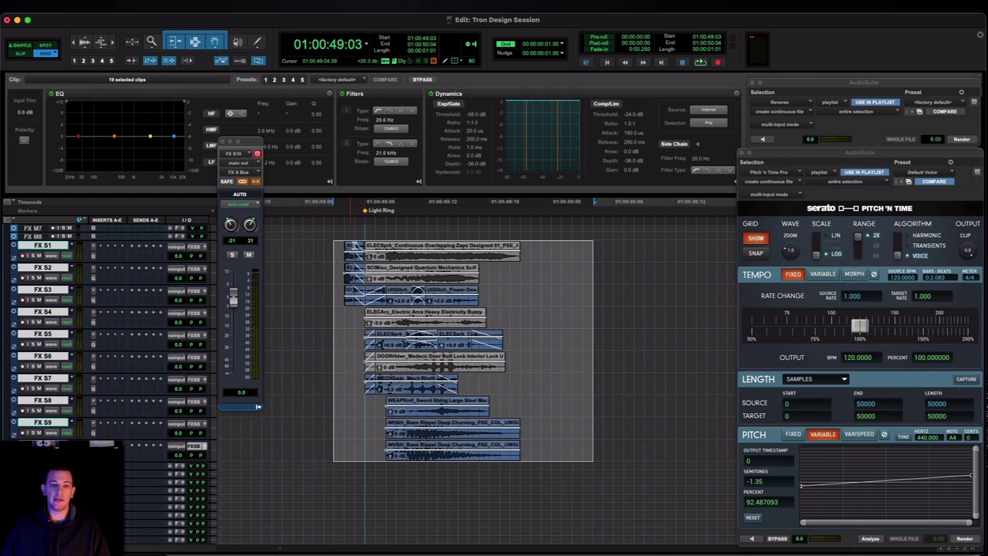
scroll(354, 246, "down", 2)
scroll(355, 245, "up", 4)
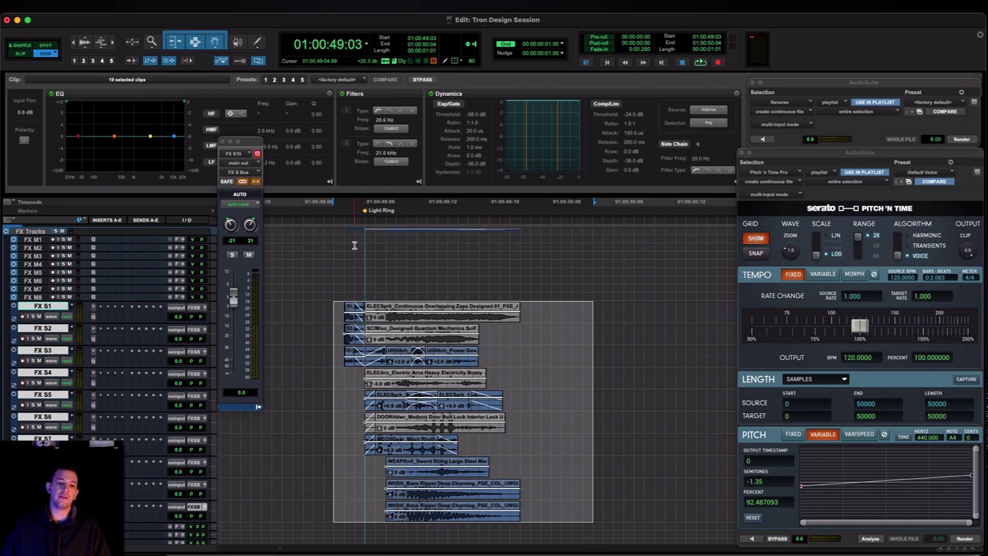
scroll(355, 245, "right", 1)
scroll(354, 246, "down", 12)
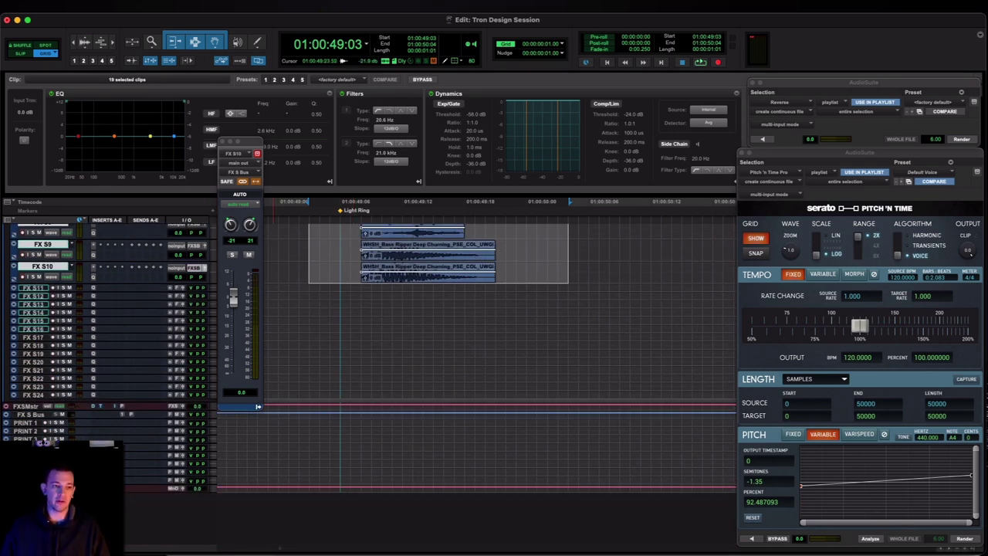
left_click(28, 424)
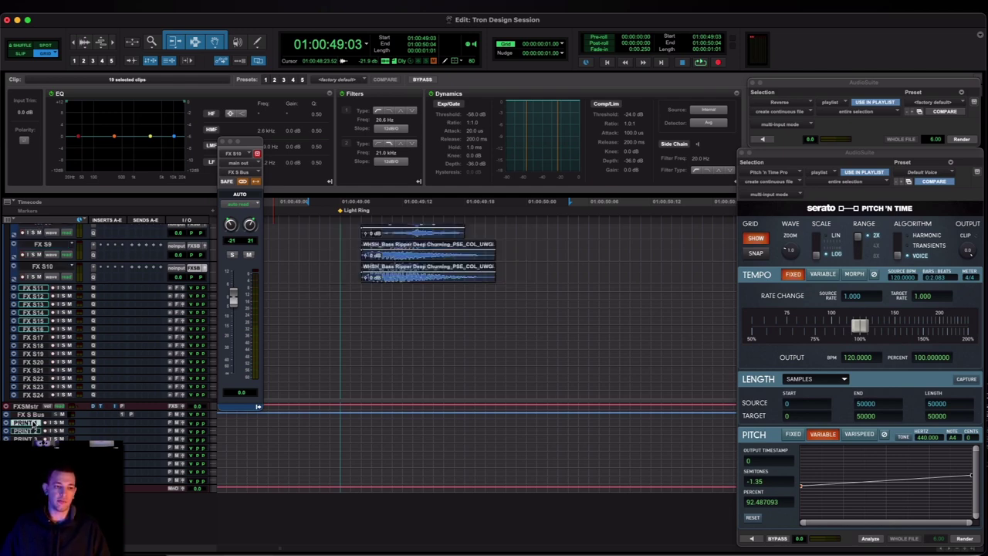
key("ctrl+Up")
key("ctrl+Up")
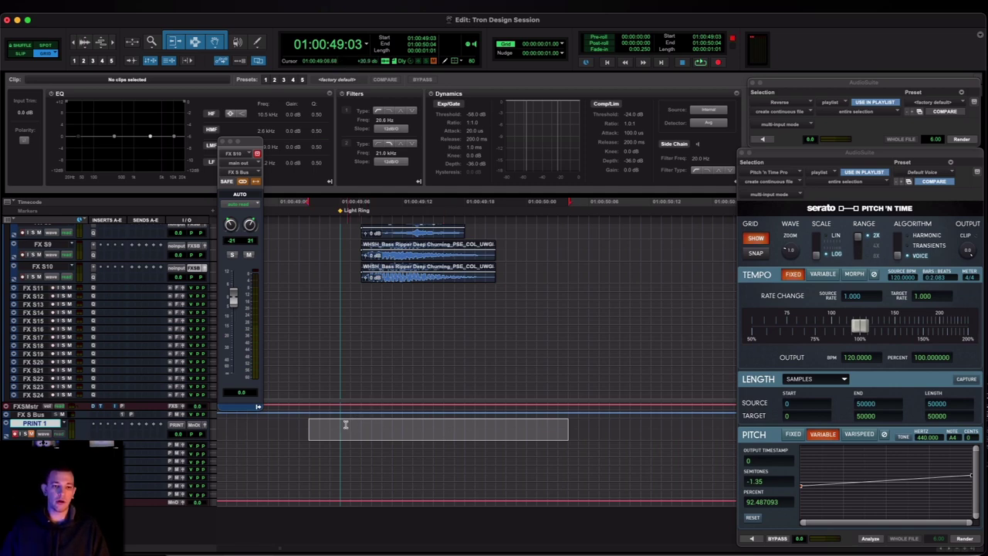
Set the range from 01:00:49:03 to 01:00:50:07 on PRINT 1 and record the layered effect onto that track
scroll(343, 424, "up", 5)
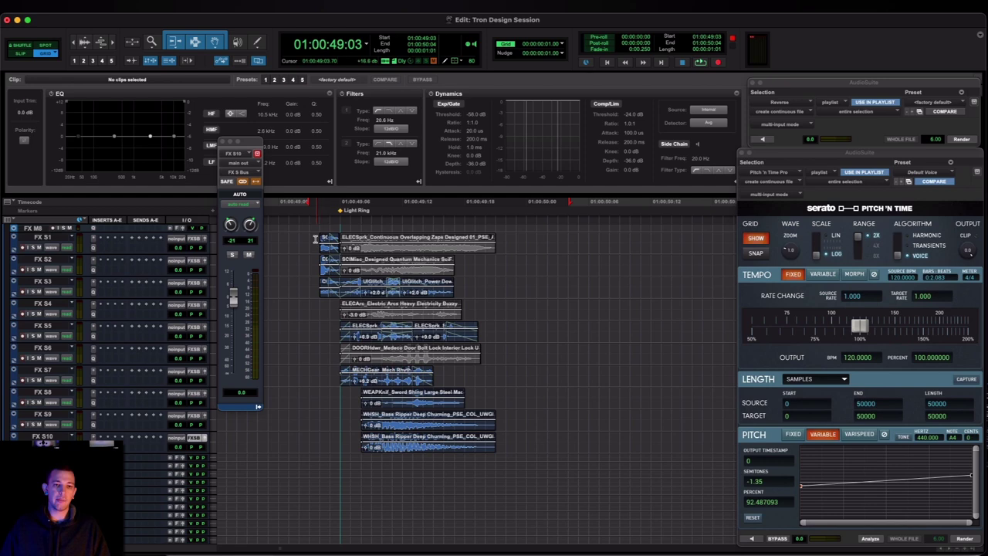
left_click_drag(318, 239, 558, 247)
scroll(542, 330, "down", 5)
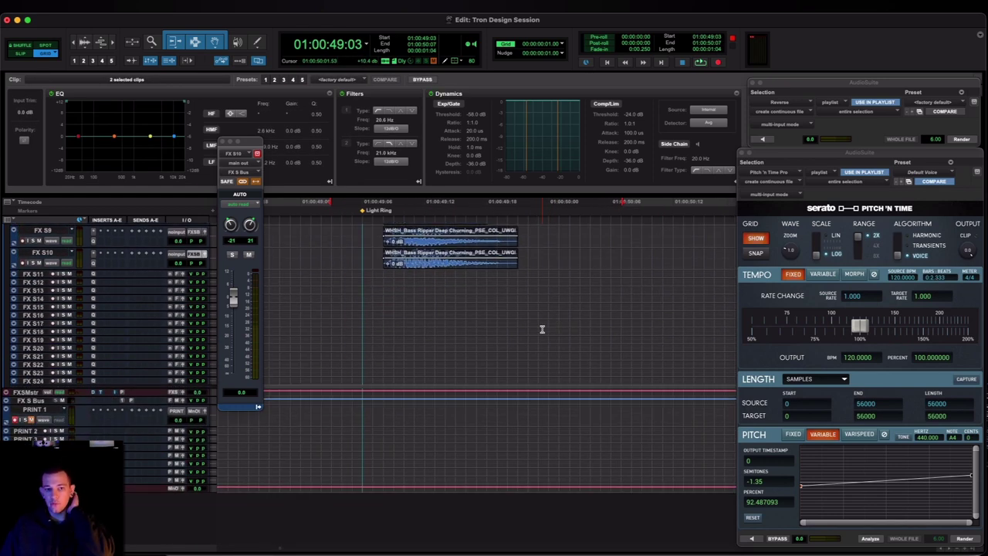
left_click(35, 410)
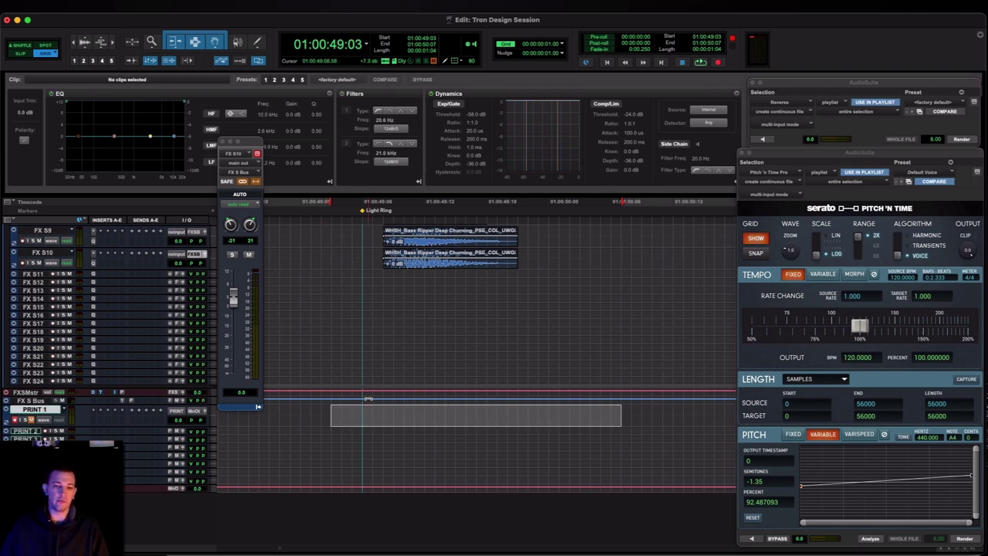
key("super+space")
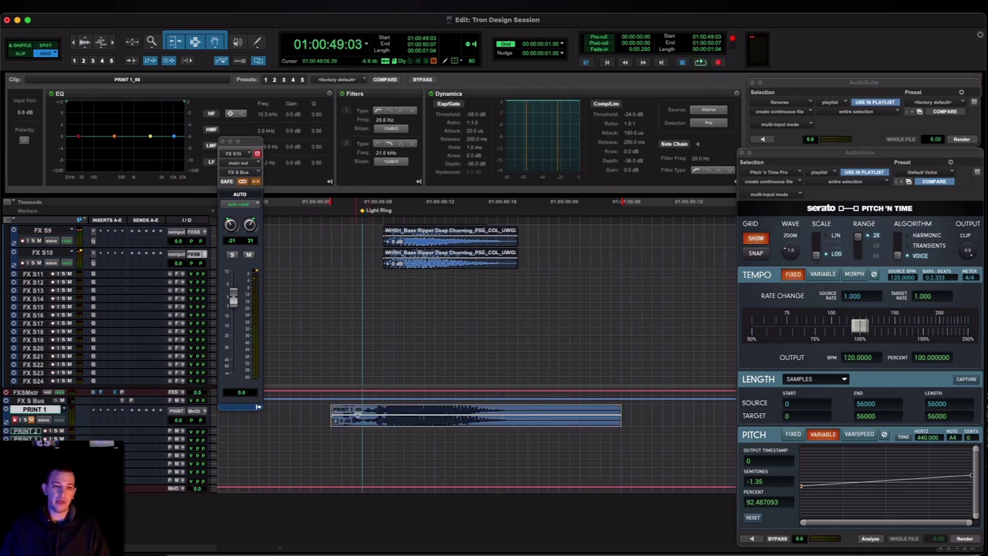
left_click(359, 424)
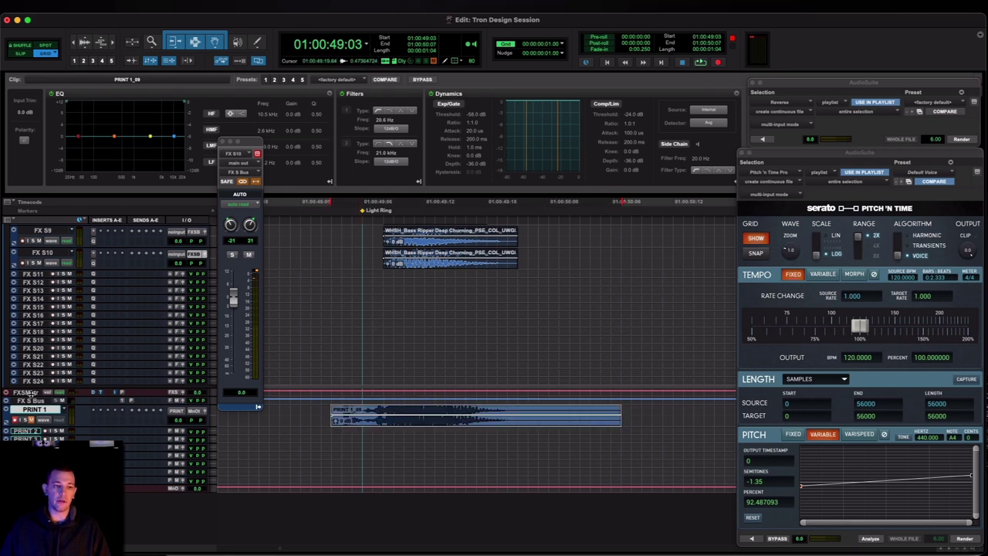
Rename the recorded PRINT 1 clip and its disk file as "PSE_MY - Energy Light Sword Sci-fi Weapon Synth"
double_click(411, 425)
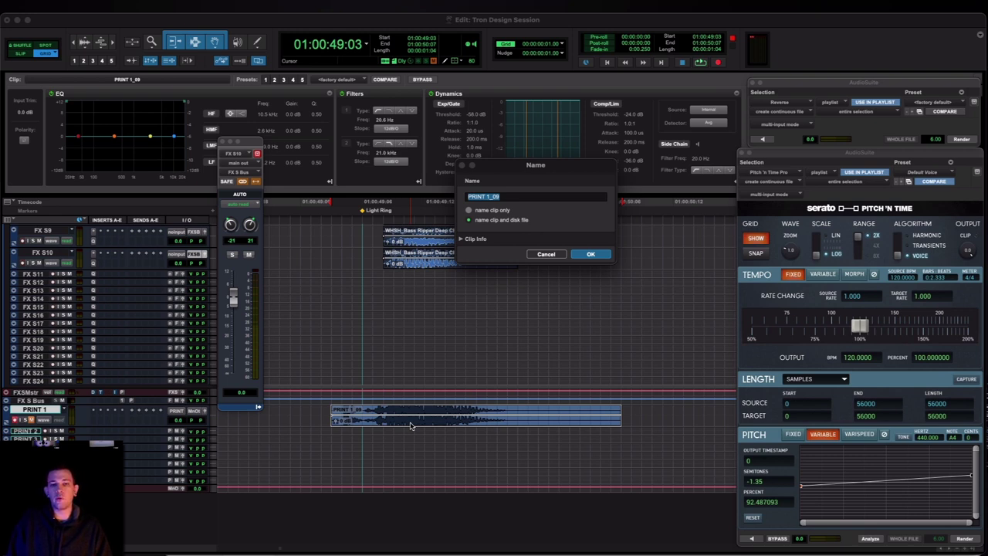
type("PSE")
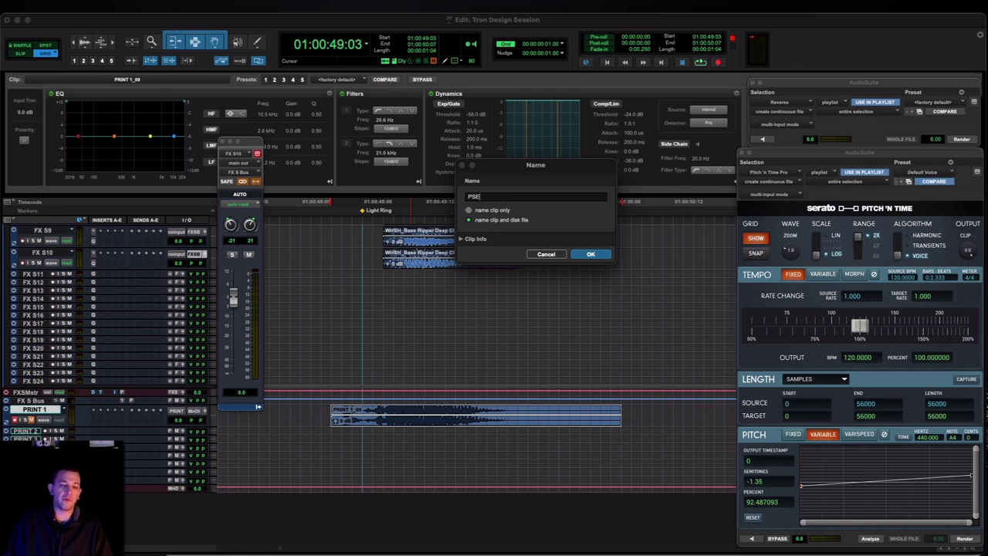
type("_MY -")
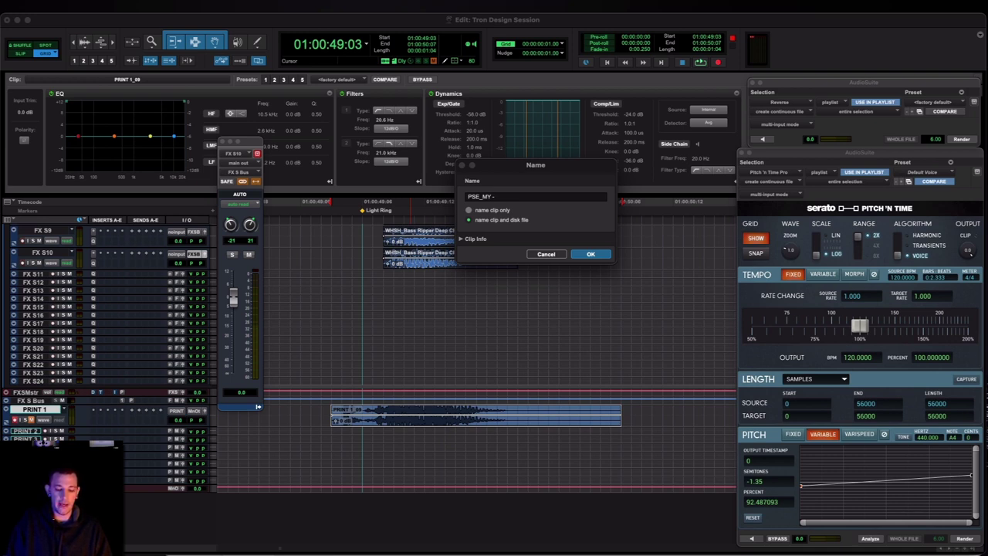
type("nergy")
key("BackSpace")
key("BackSpace")
key("BackSpace")
key("BackSpace")
key("BackSpace")
key("BackSpace")
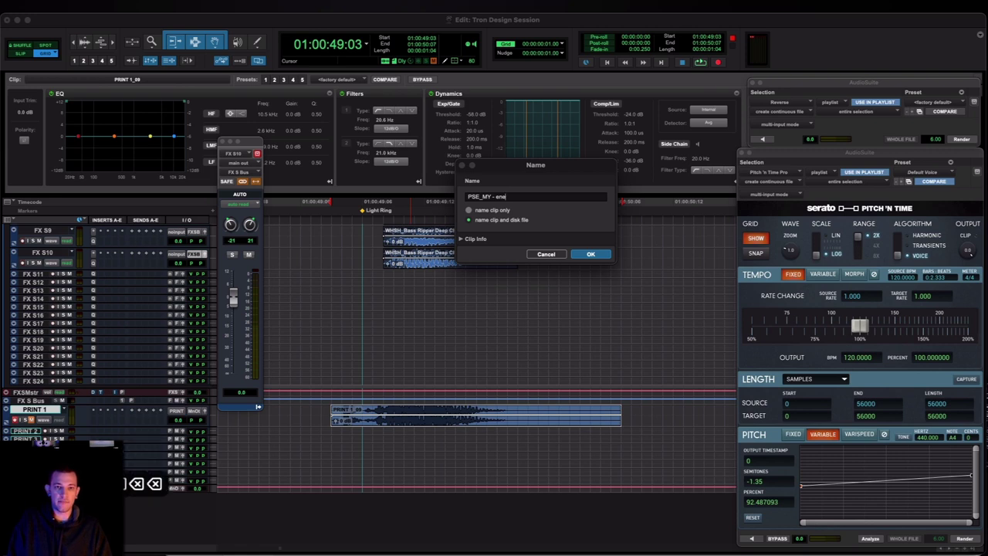
type("Energ Lig")
key("BackSpace")
key("BackSpace")
key("BackSpace")
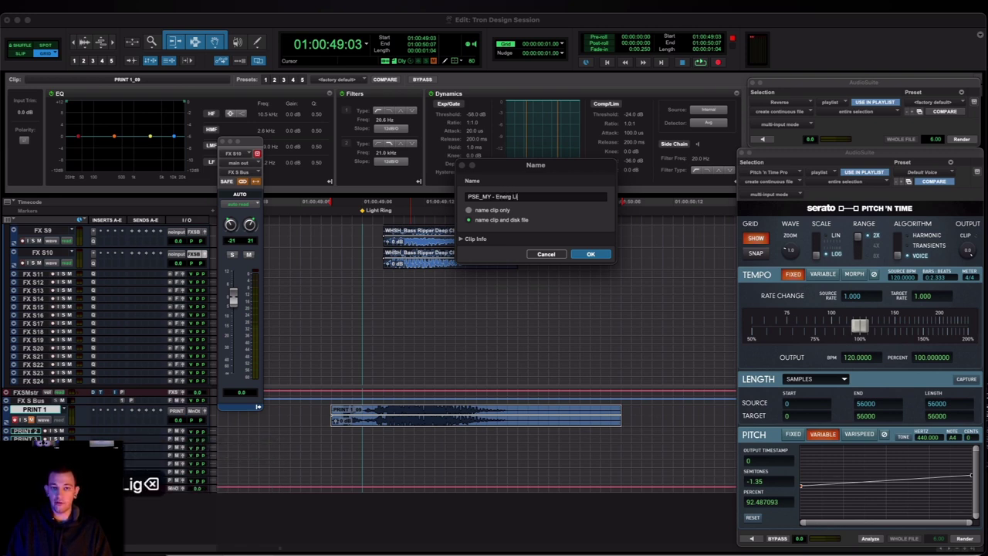
type("y Light Sword")
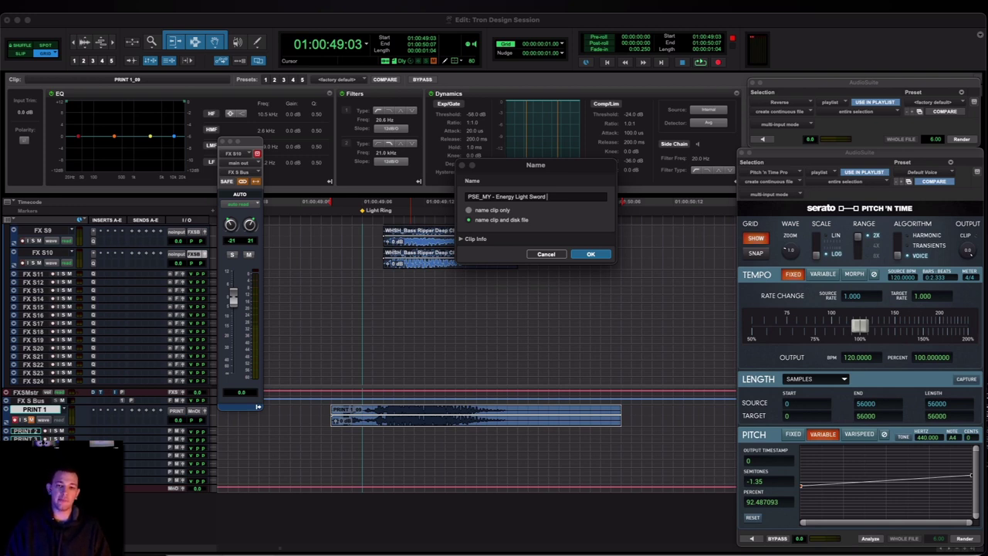
type("Sci")
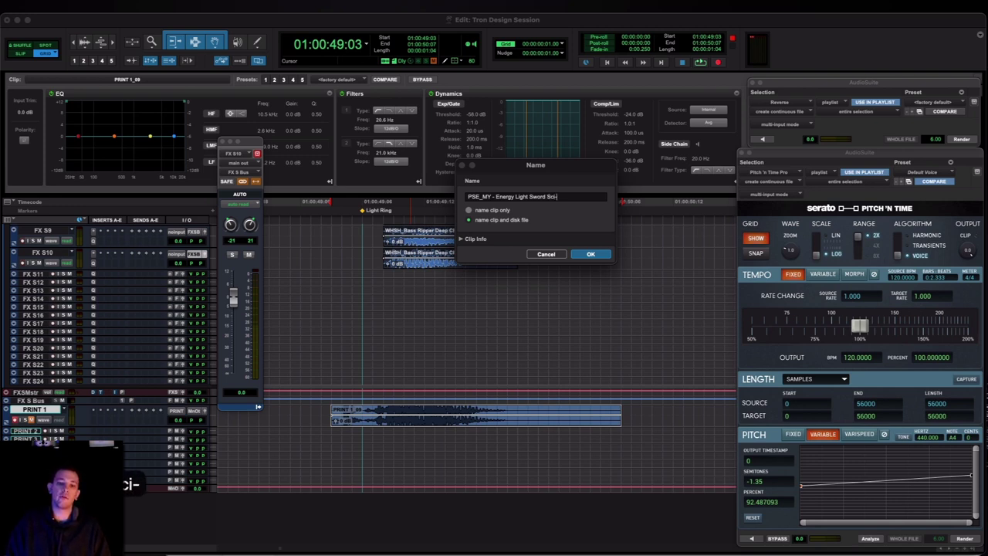
type("-fi")
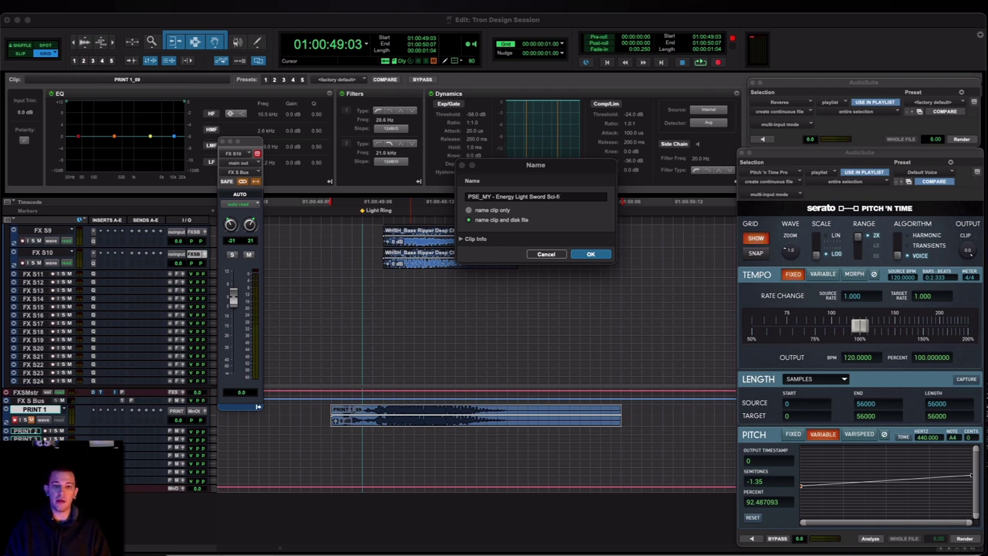
type(" Weapon ")
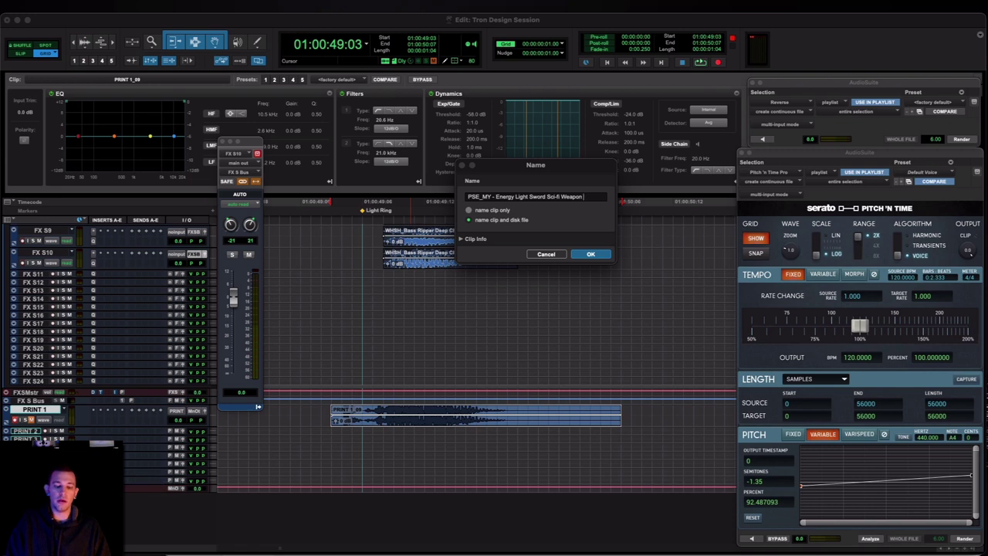
type("Synth")
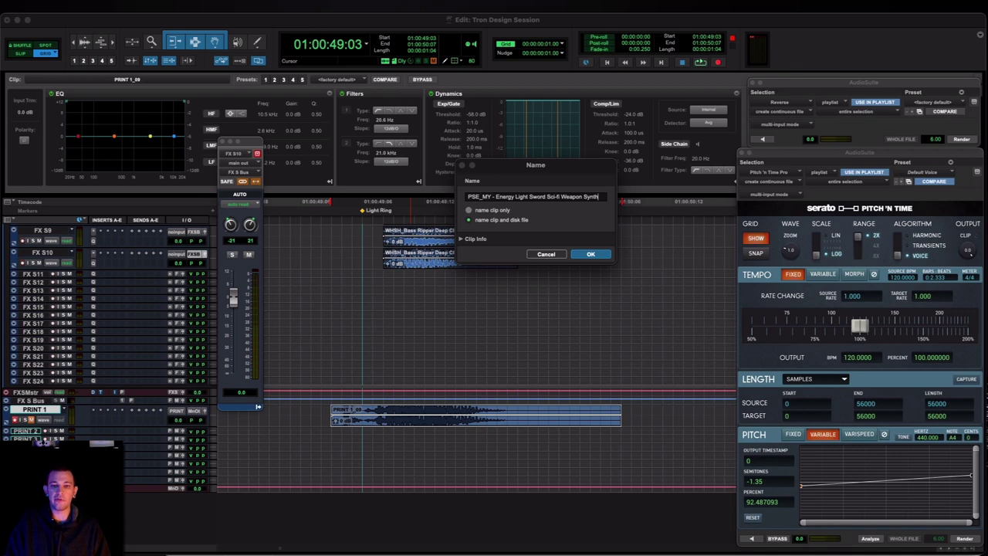
key("Return")
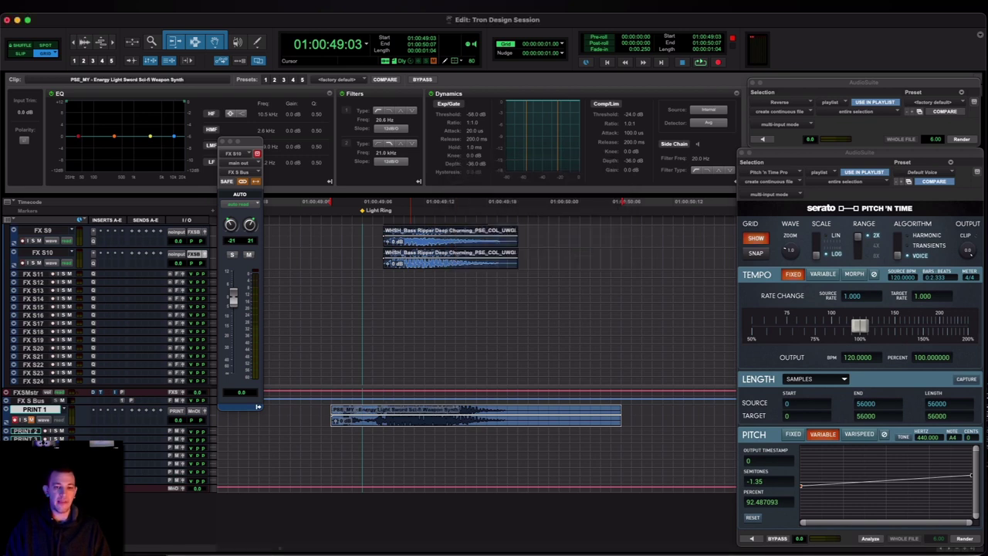
Export the renamed PRINT 1 clip as an interleaved 24-bit, 48 kHz WAV into the PSE_MY folder inside MYFX
key("super+shift+k")
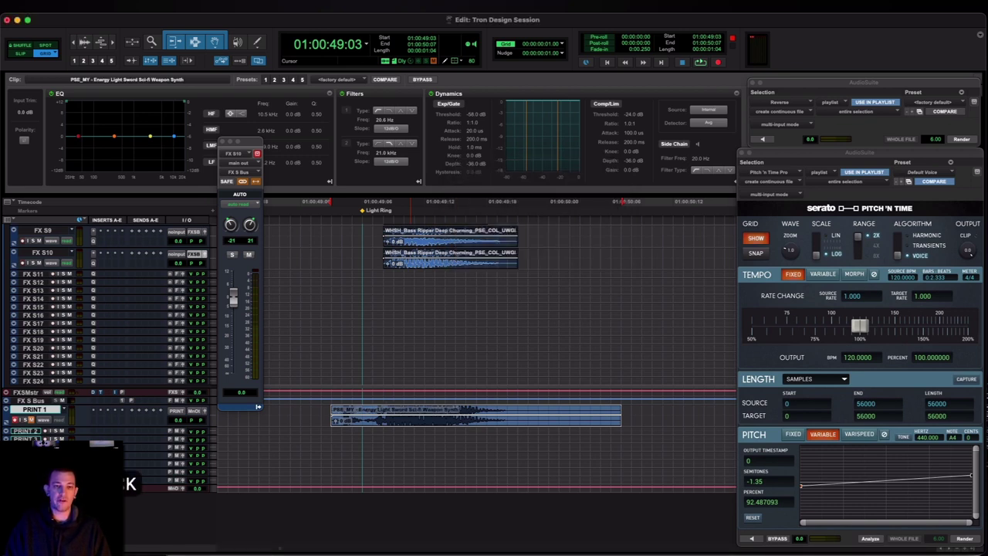
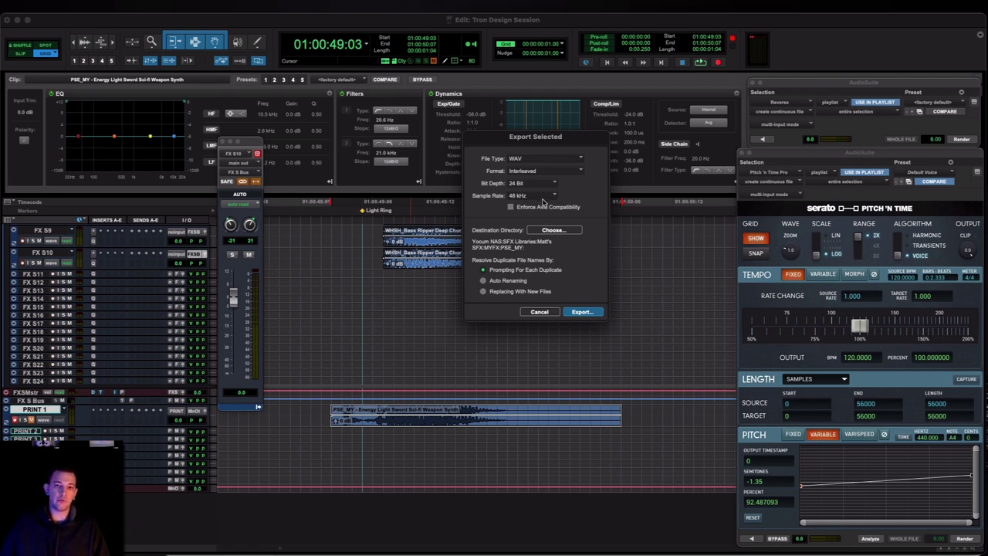
left_click(528, 198)
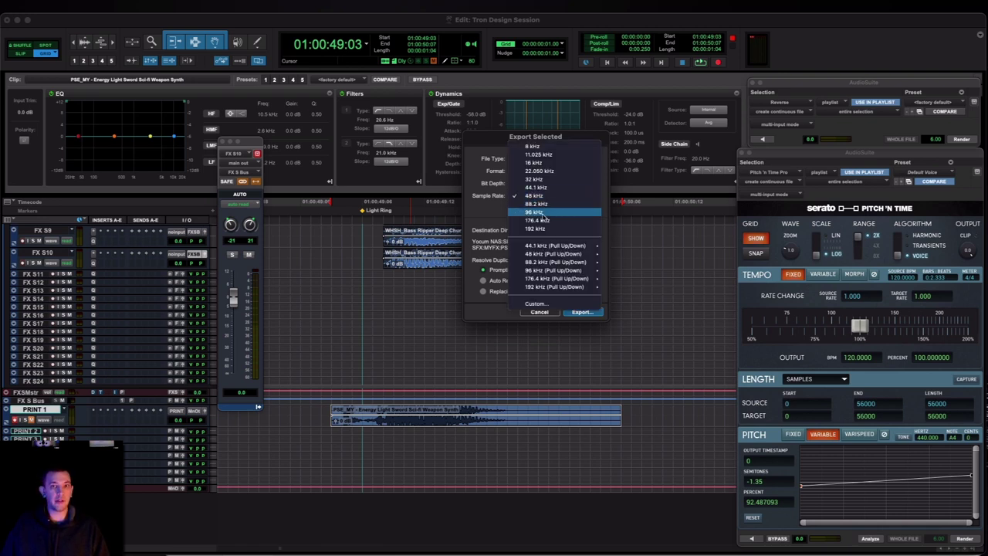
left_click(487, 214)
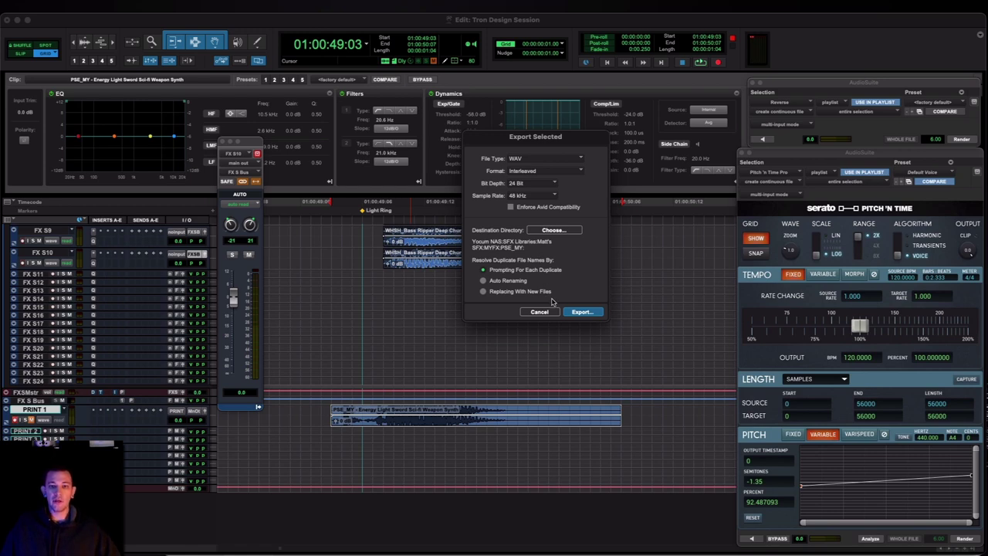
left_click(561, 230)
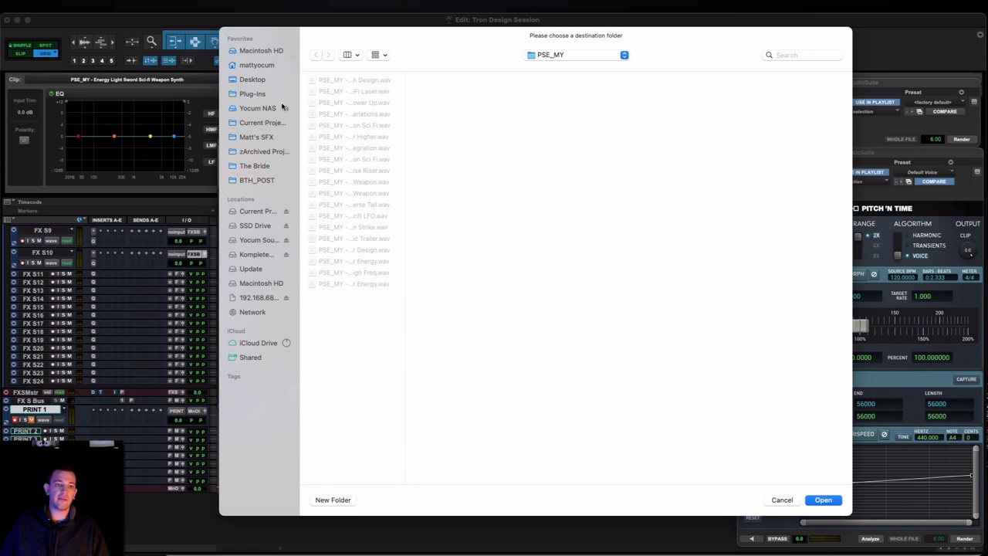
key("super+Up")
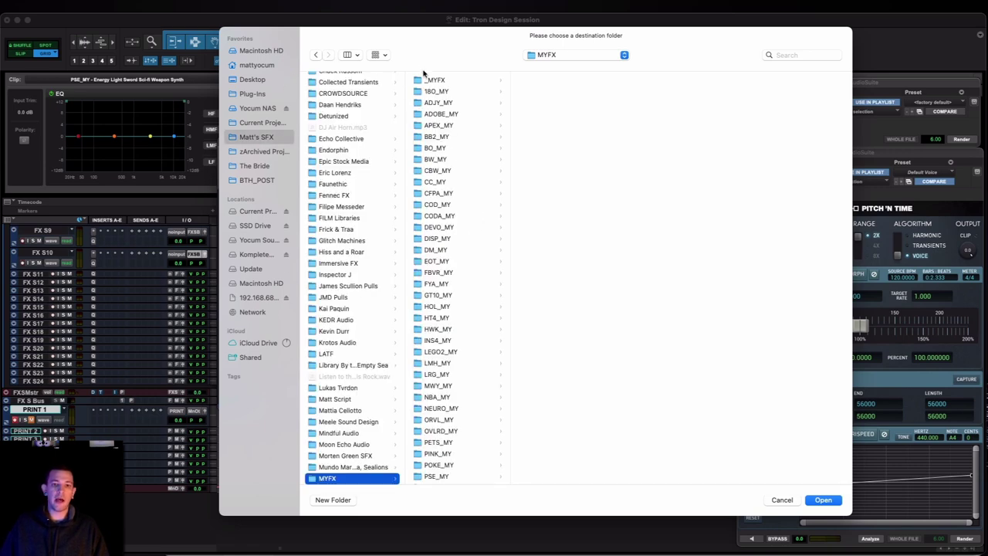
scroll(441, 100, "down", 10)
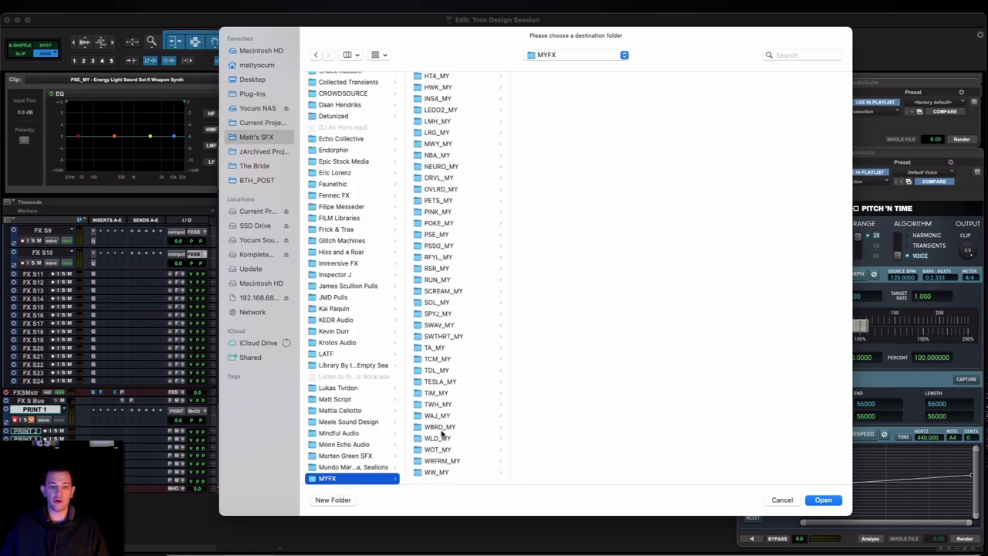
scroll(442, 434, "up", 10)
scroll(456, 332, "down", 4)
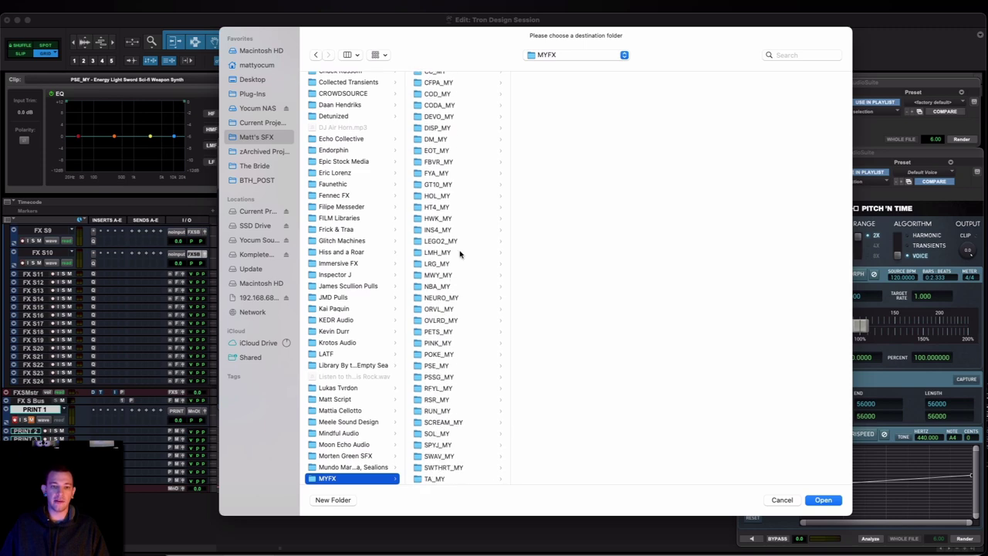
left_click(436, 366)
key("Return")
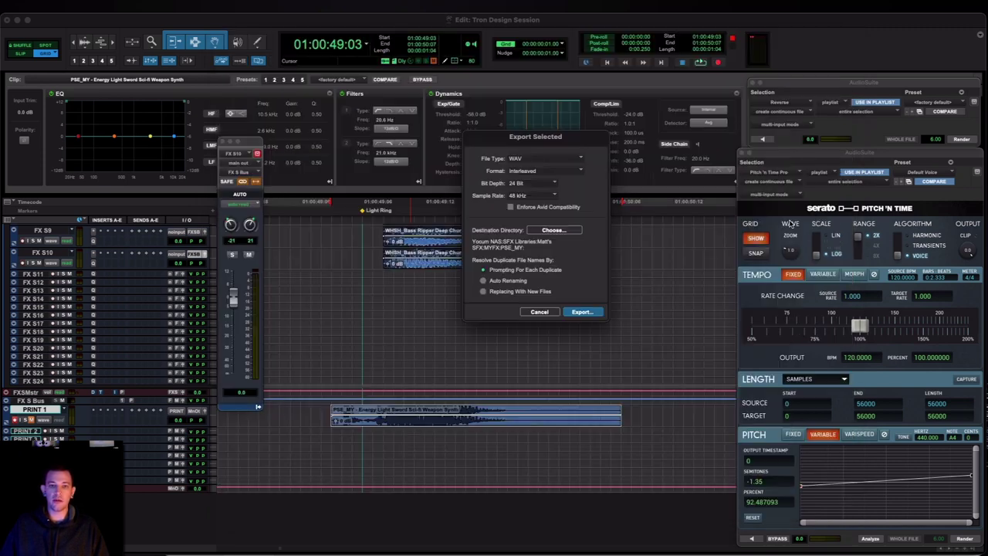
key("Return")
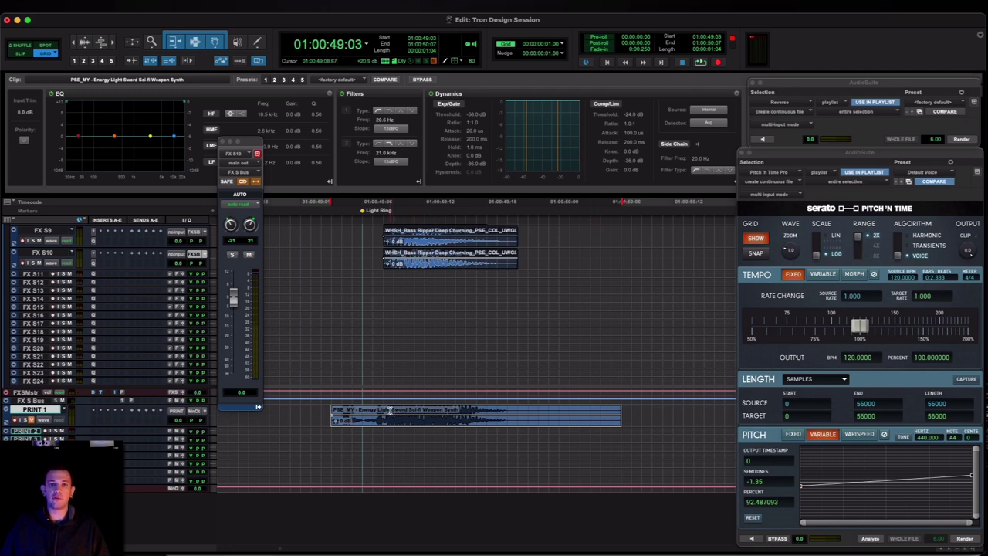
key("super+Tab")
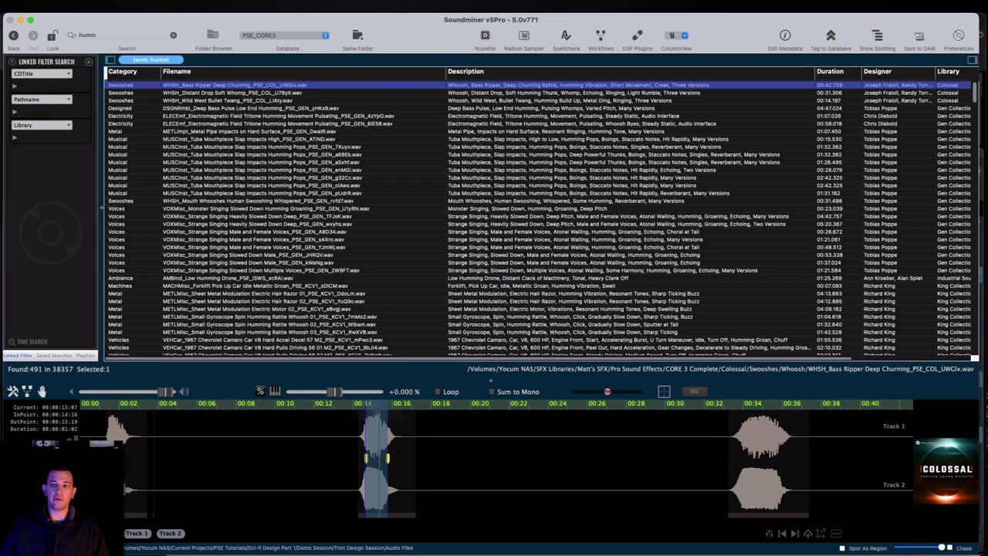
key("super+Tab")
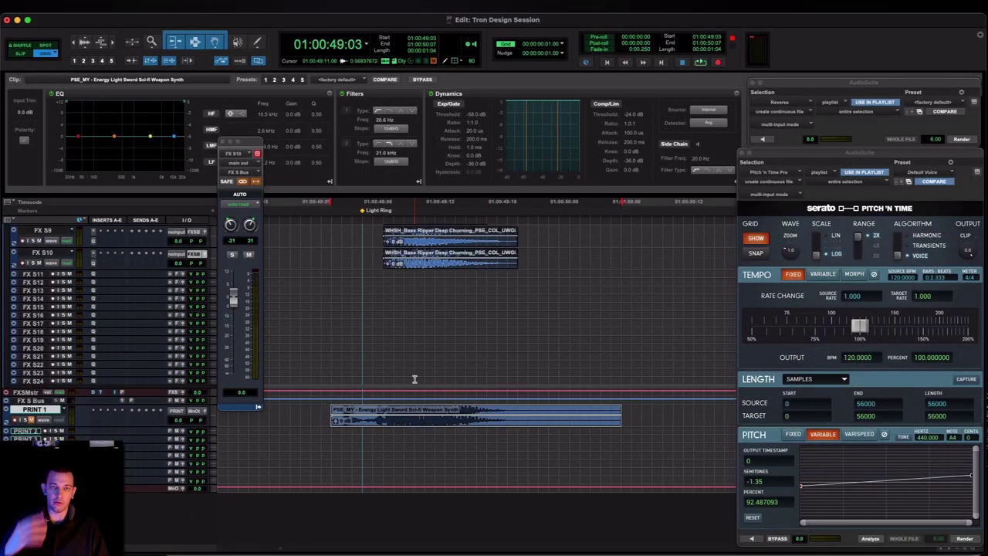
scroll(415, 380, "up", 5)
scroll(434, 362, "up", 2)
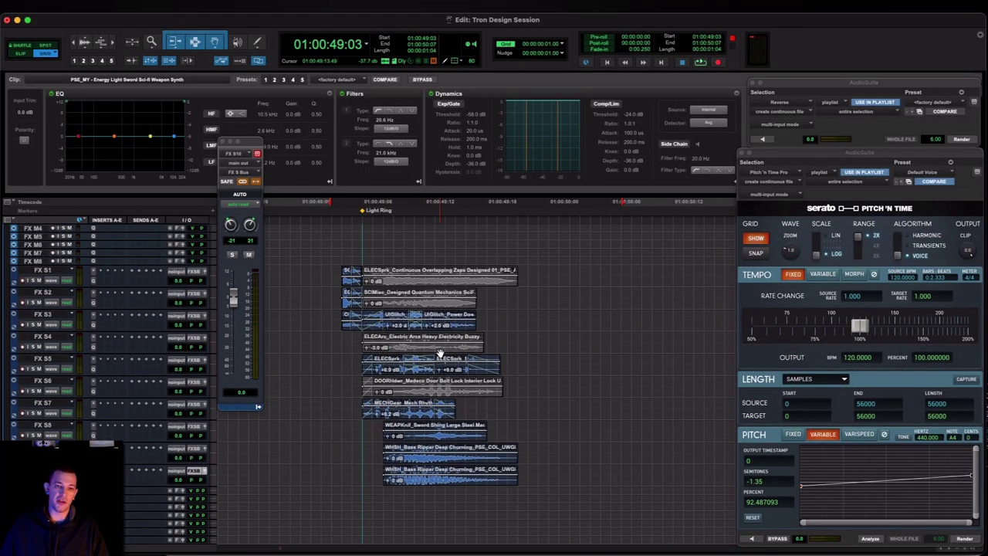
scroll(439, 353, "down", 1)
scroll(440, 353, "down", 10)
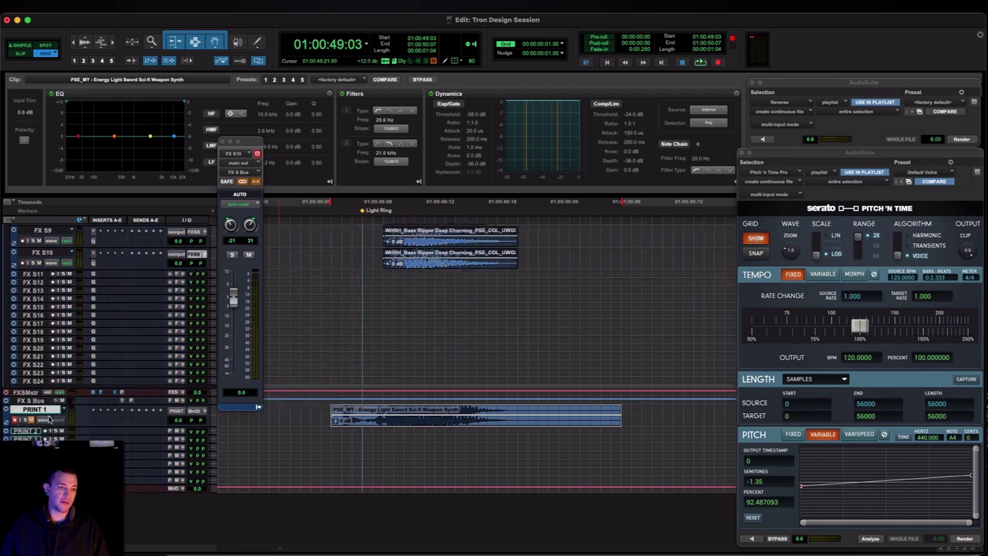
Move the Pixel Decintegration marker earlier to about 01:01:01 and place the edit cursor on FX S1 at 01:01:01:06
scroll(490, 380, "up", 3)
key("r")
key("r")
scroll(536, 327, "right", 3)
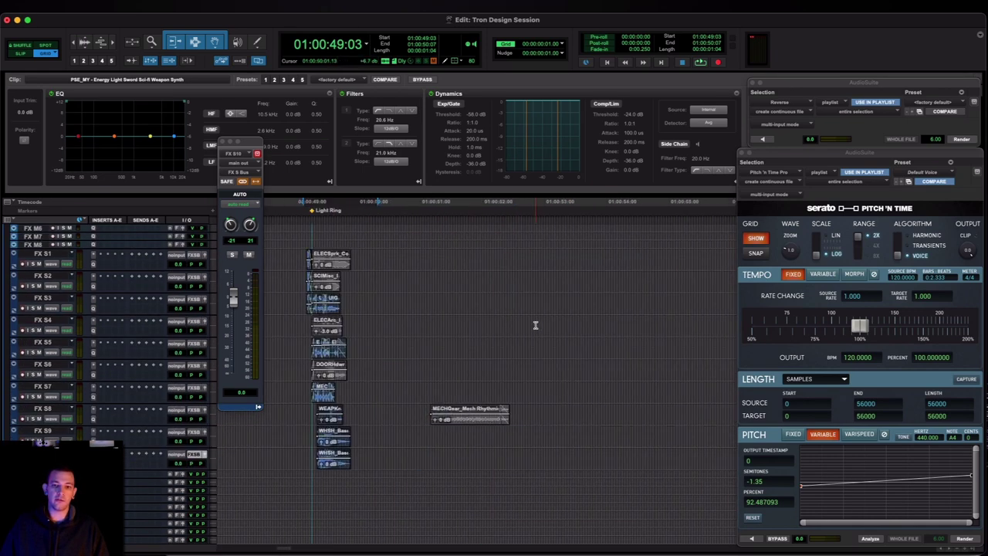
key("r")
scroll(535, 325, "right", 3)
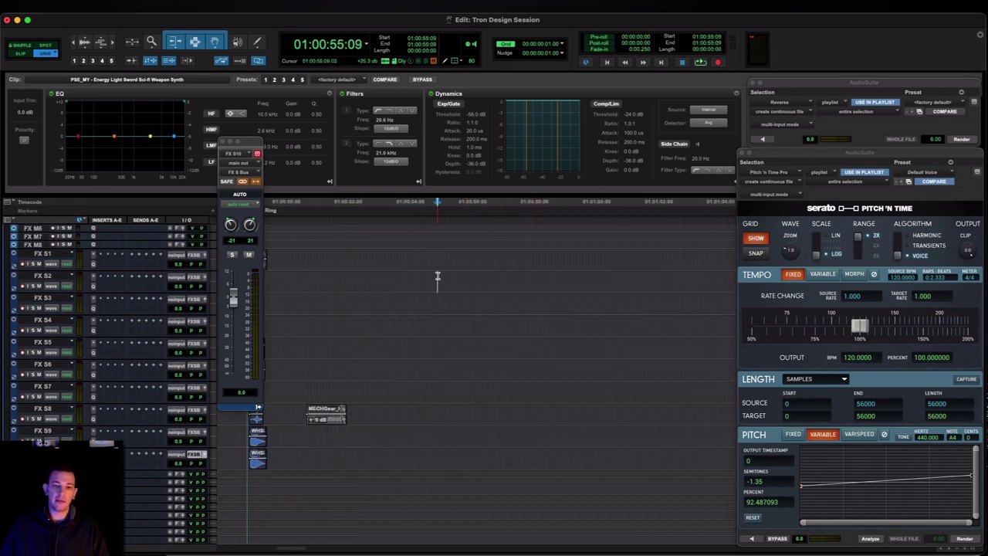
scroll(436, 275, "down", 3)
left_click(476, 275)
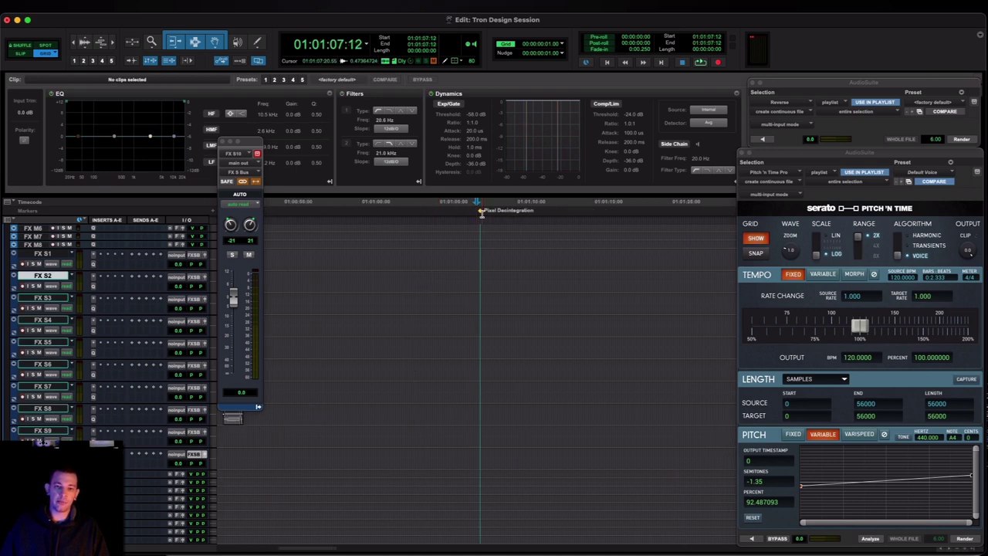
left_click_drag(477, 212, 379, 211)
left_click(378, 259)
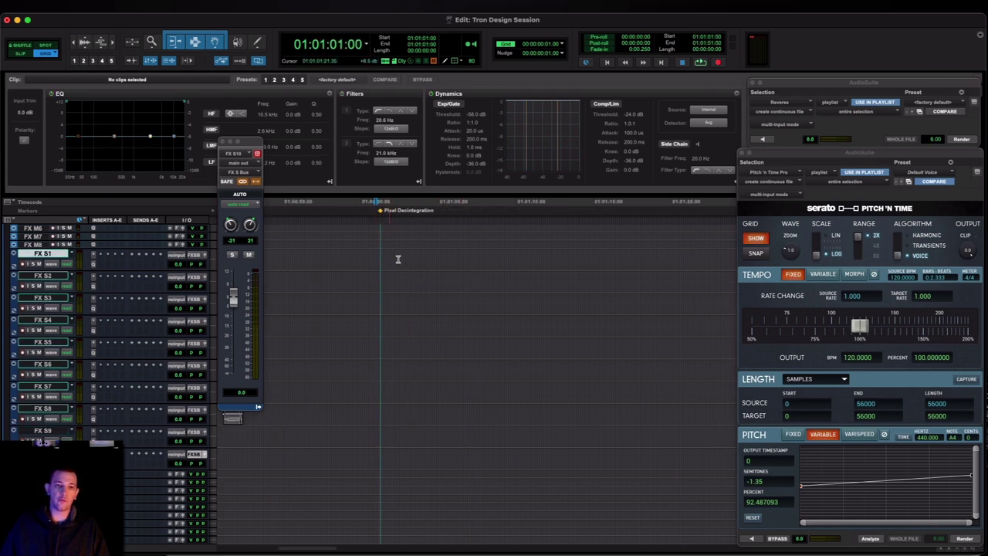
left_click(380, 252)
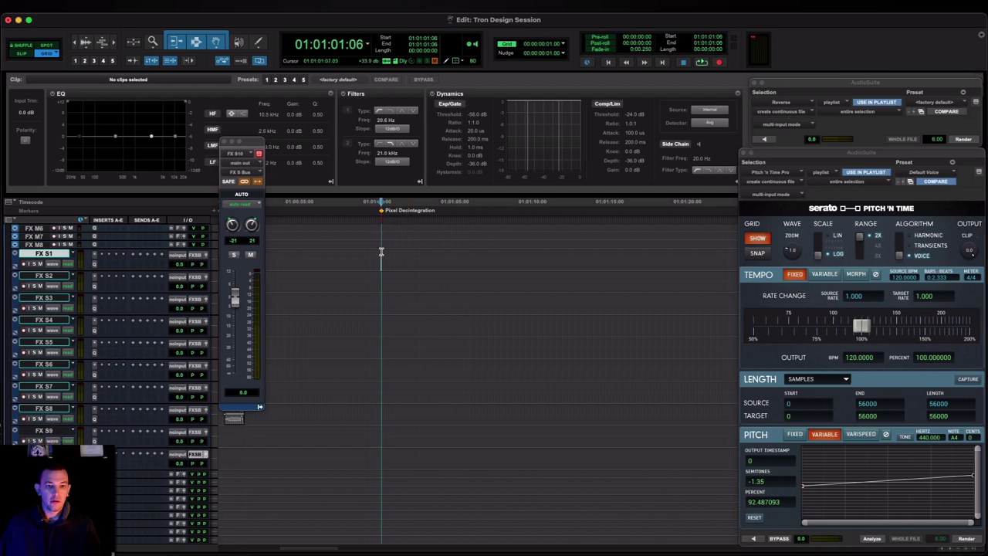
Switch to the Soundminer sound library with the PSE_CORE3 database
mouse_move(552, 533)
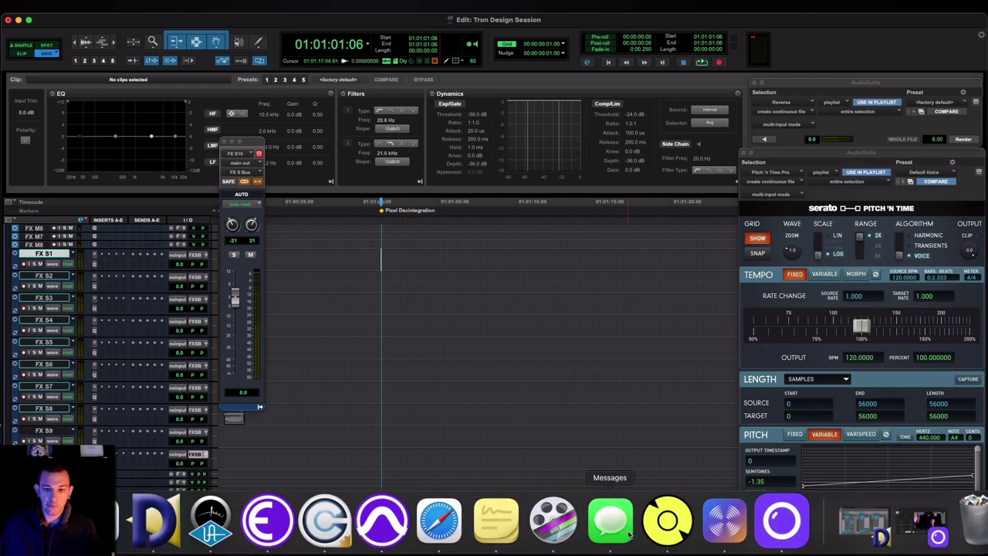
left_click(668, 521)
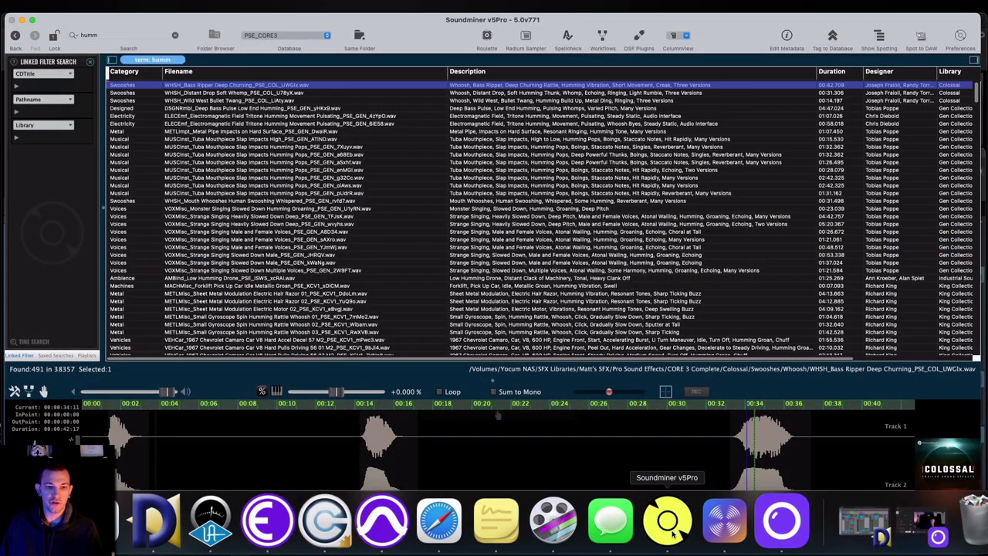
key("super+Tab")
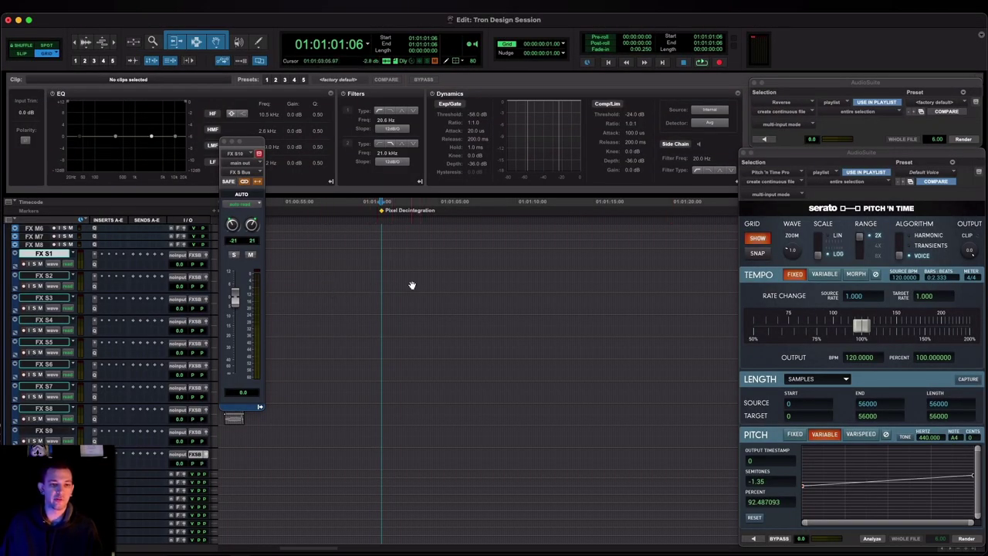
mouse_move(555, 550)
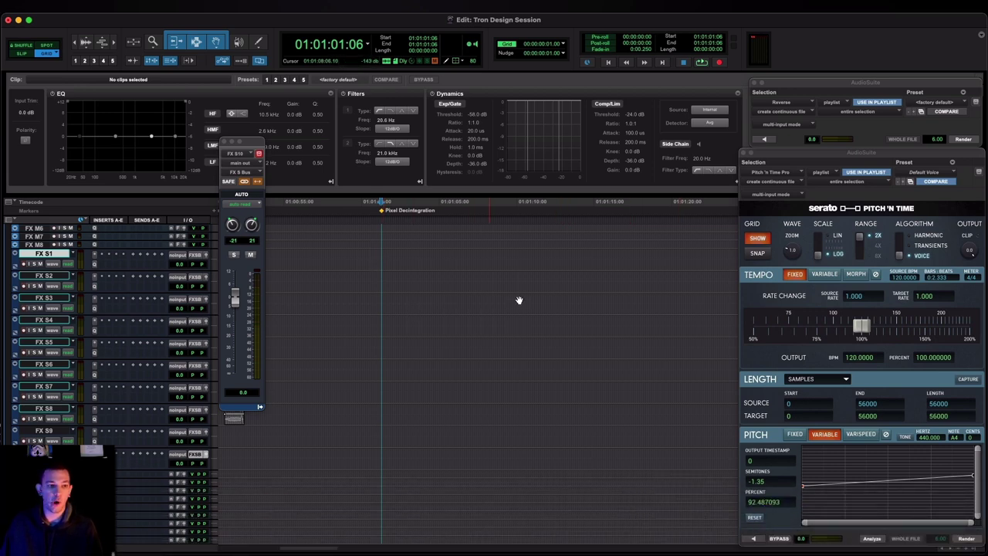
mouse_move(610, 550)
left_click(666, 545)
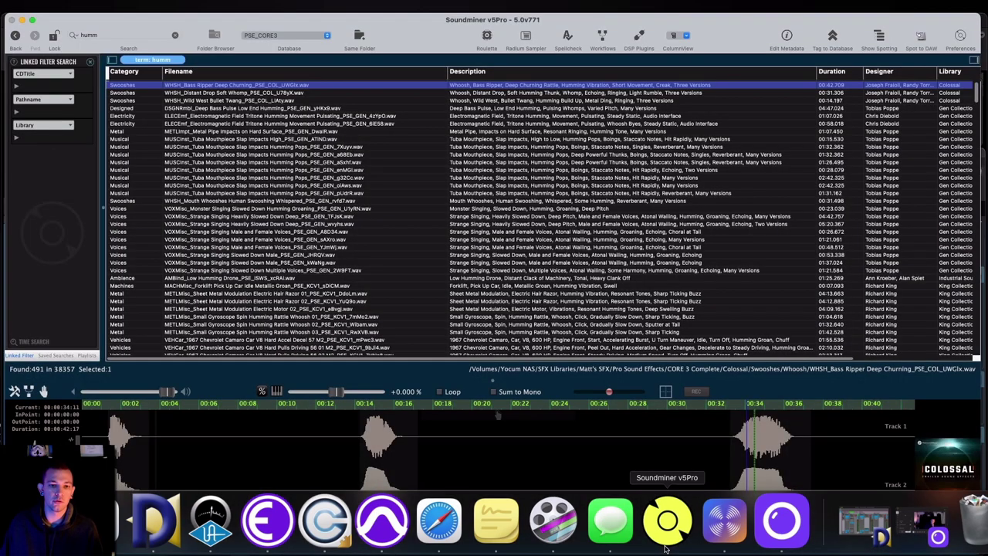
Search the library for "glass" and load the LASRBeam_Retro Glass_PSE_ANI_p0qTw.wav recording
left_click(106, 35)
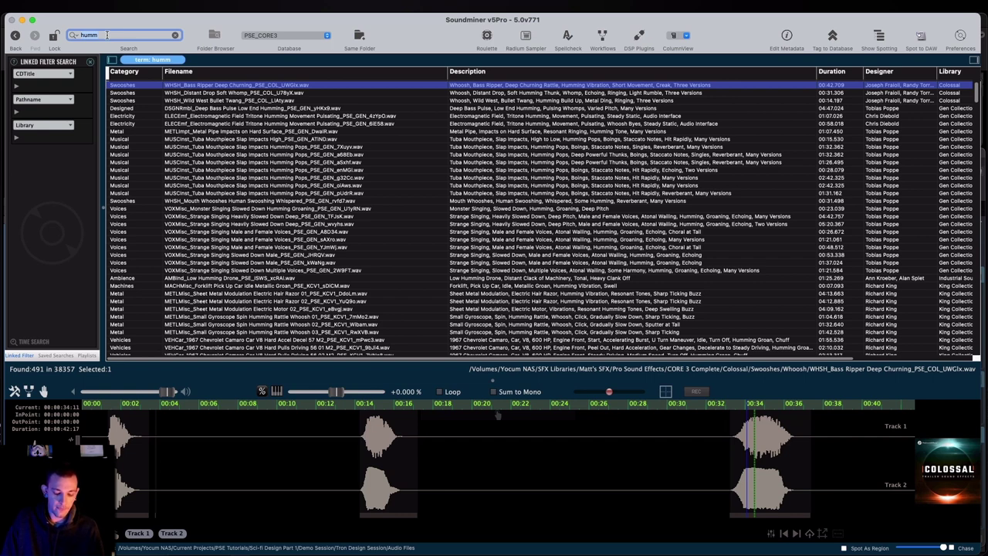
key("Return")
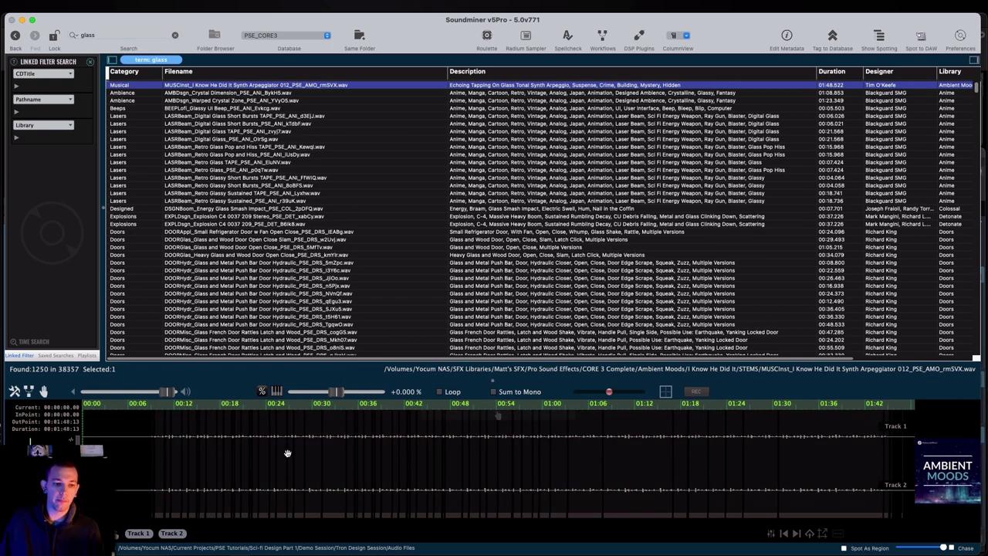
left_click(436, 168)
scroll(434, 162, "down", 3)
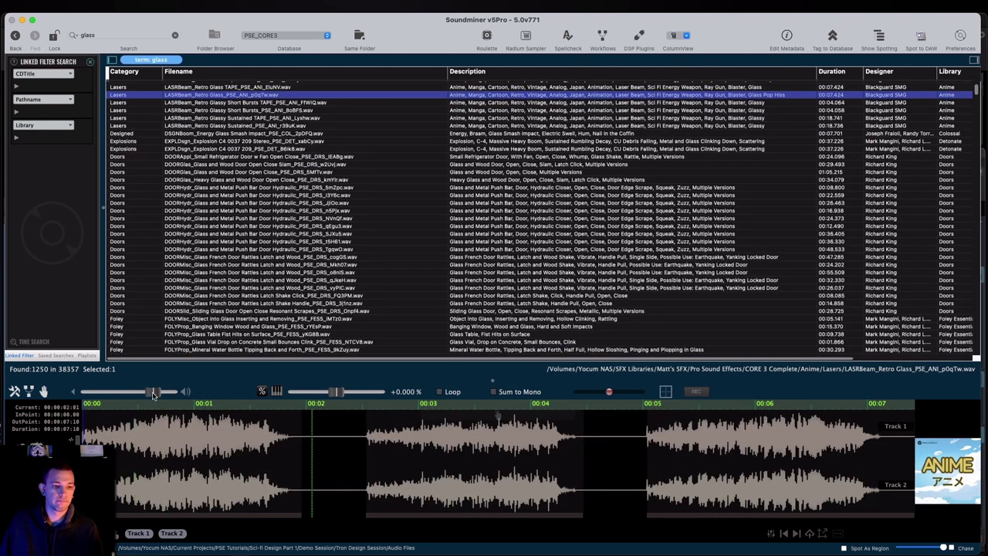
Audition the Retro Glass laser bursts, select the middle one from about 02:13 to 04:12, and spot it to FX S1 in Pro Tools
left_click(445, 463)
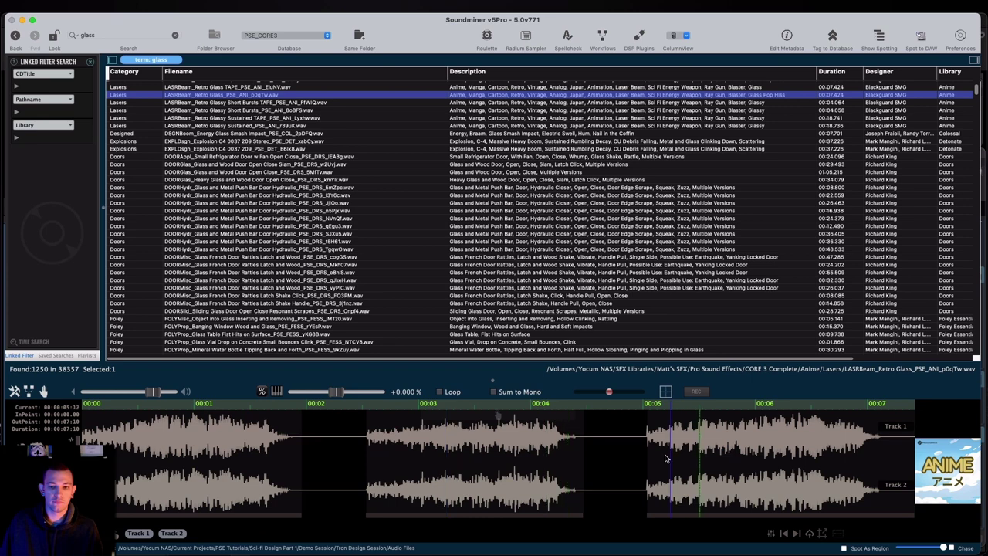
left_click(407, 466)
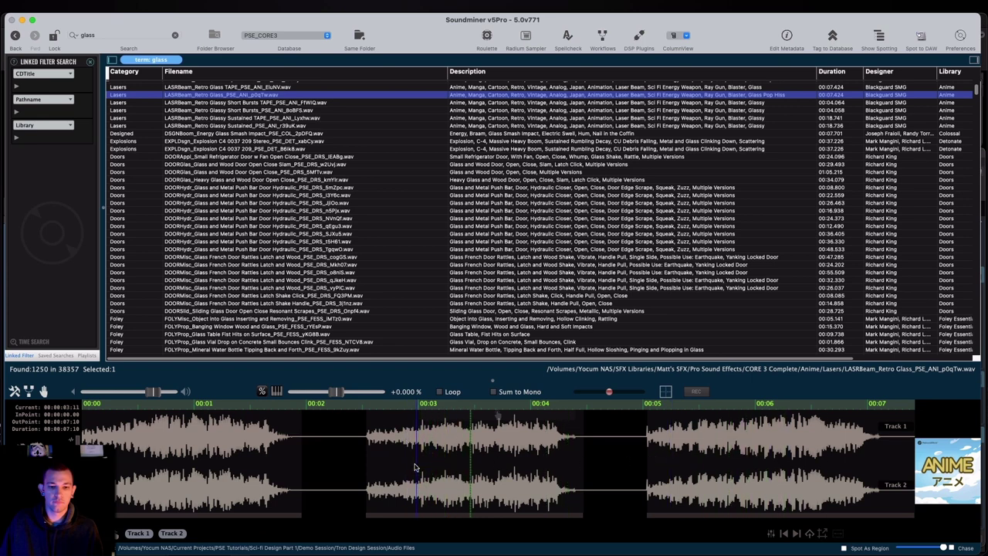
left_click_drag(365, 457, 588, 456)
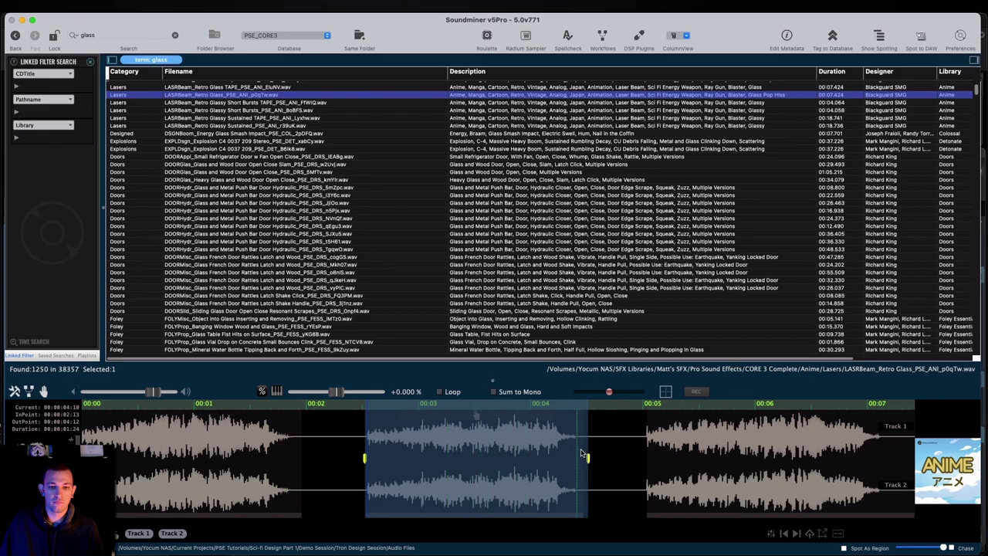
key("super+s")
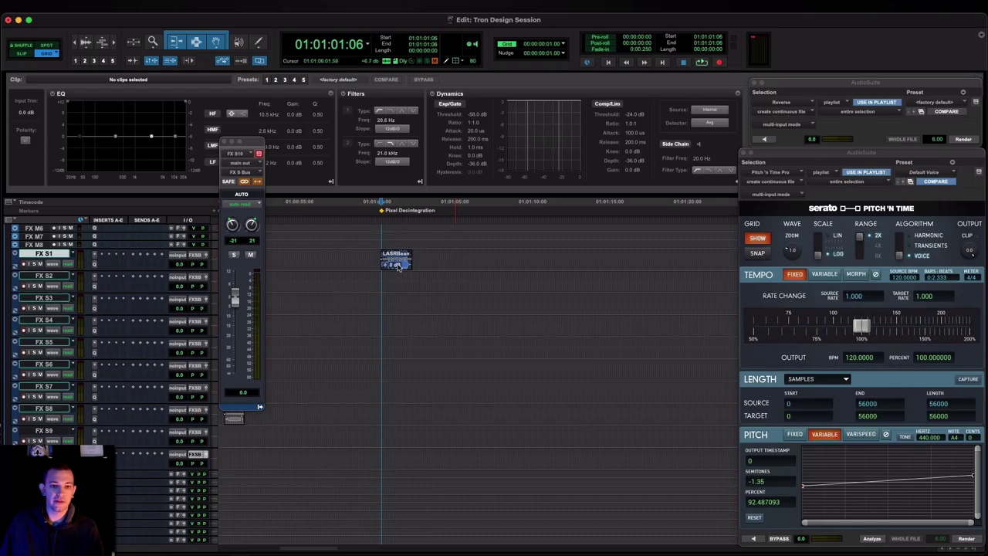
Return to Soundminer and audition the sustained glassy laser, glass push-bar door, French door rattle and sliding glass door recordings
key("super+Tab")
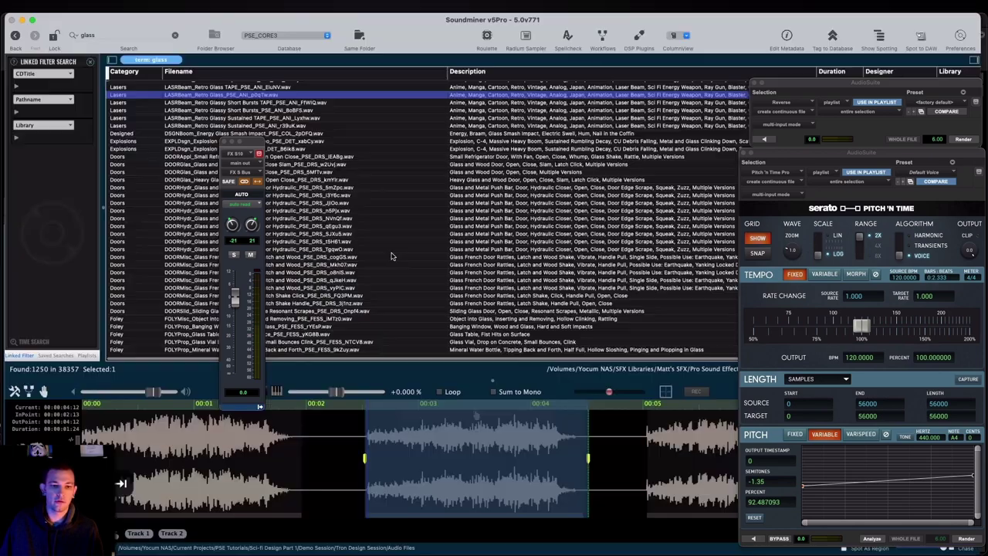
left_click(482, 118)
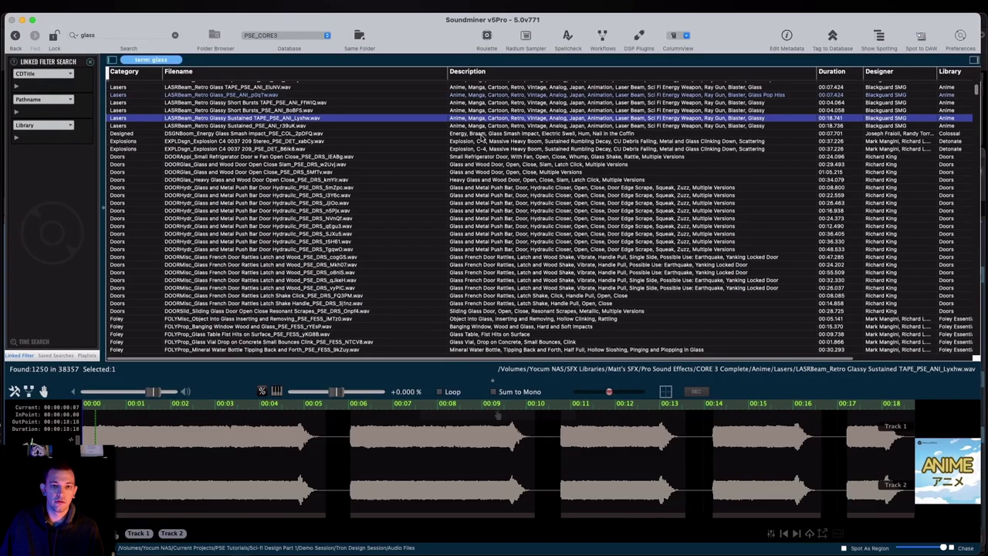
left_click(482, 188)
scroll(497, 159, "down", 3)
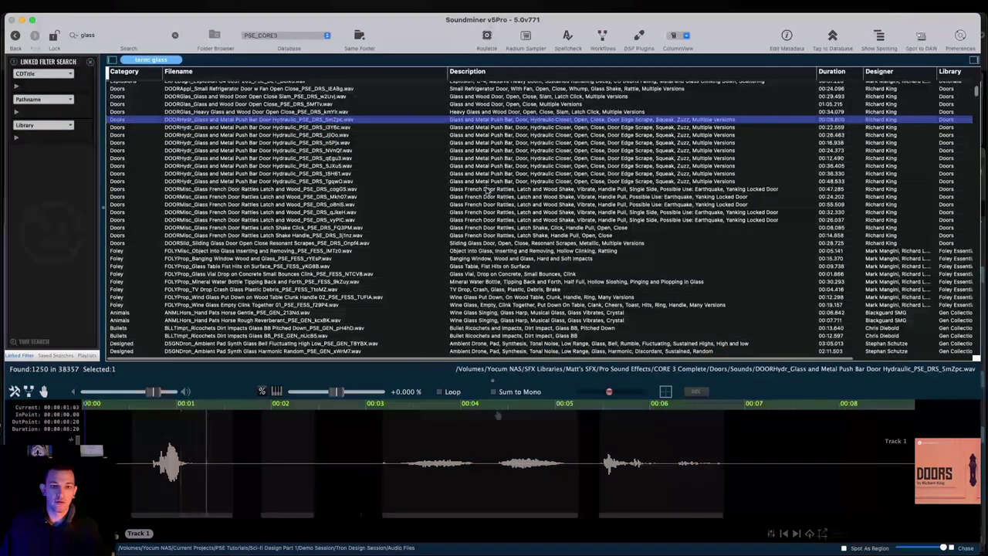
left_click(490, 189)
scroll(491, 188, "down", 3)
left_click(414, 459)
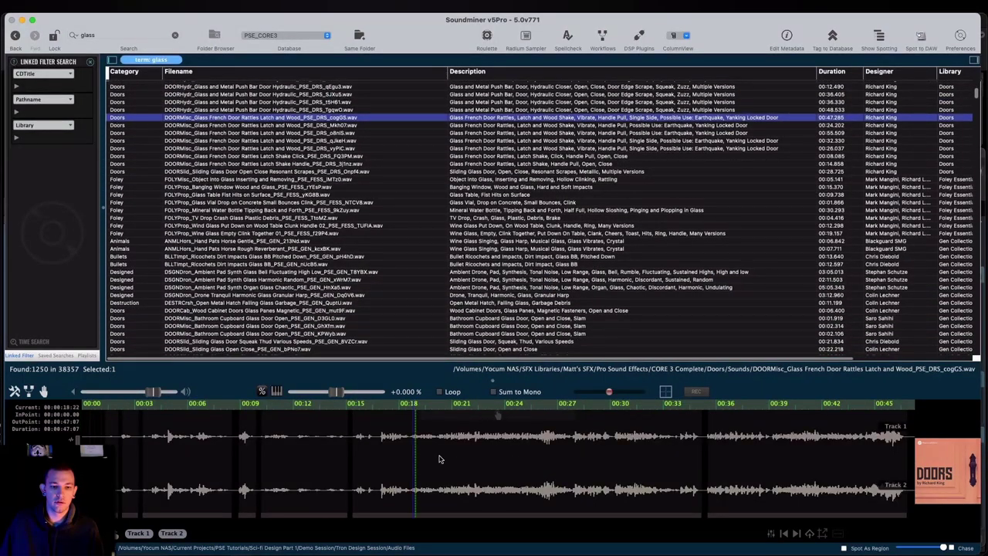
left_click(480, 180)
left_click(475, 172)
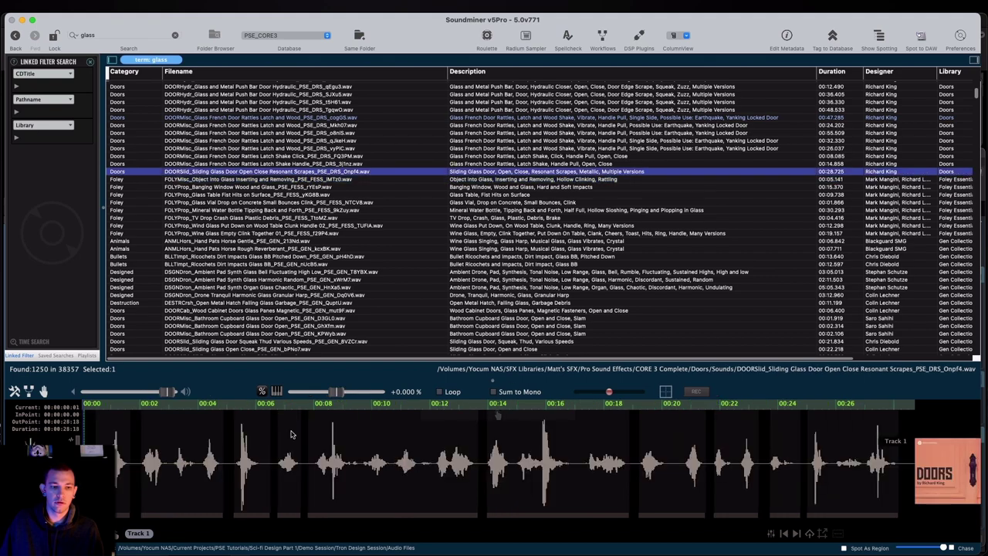
Audition further glass results, including the bathroom cupboard glass door and the exterior aluminum sign hit on a glass window
left_click(487, 250)
scroll(487, 248, "down", 4)
left_click(485, 246)
scroll(494, 236, "down", 3)
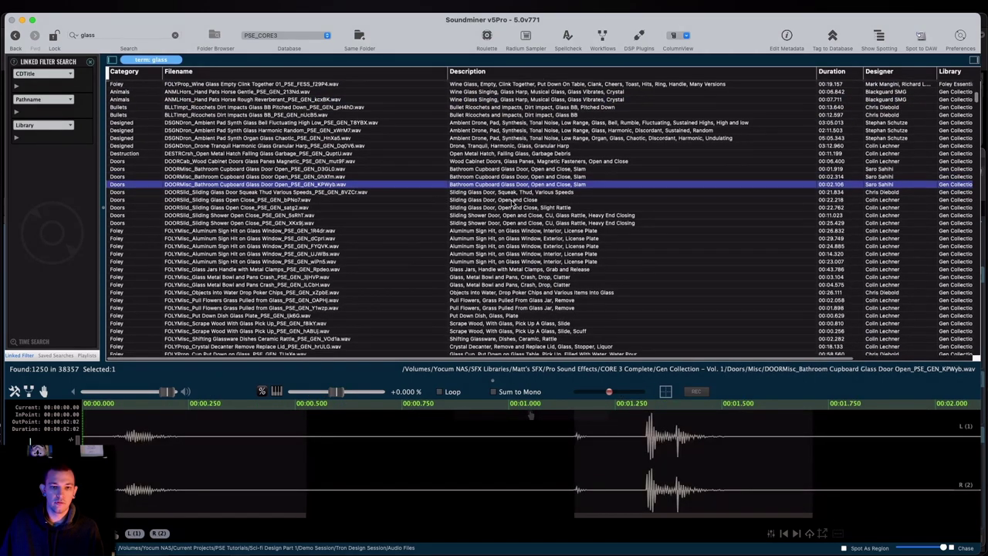
left_click(486, 202)
left_click(484, 234)
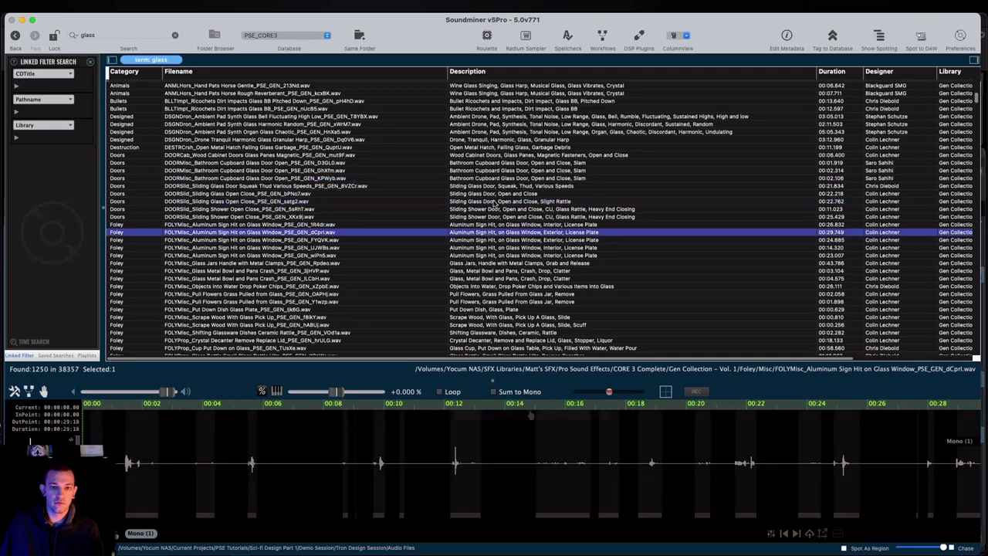
Audition the glass foley recordings of the metal bowl crash, pulled flowers, crystal decanter lid and ice clinking in a glass
scroll(495, 203, "down", 5)
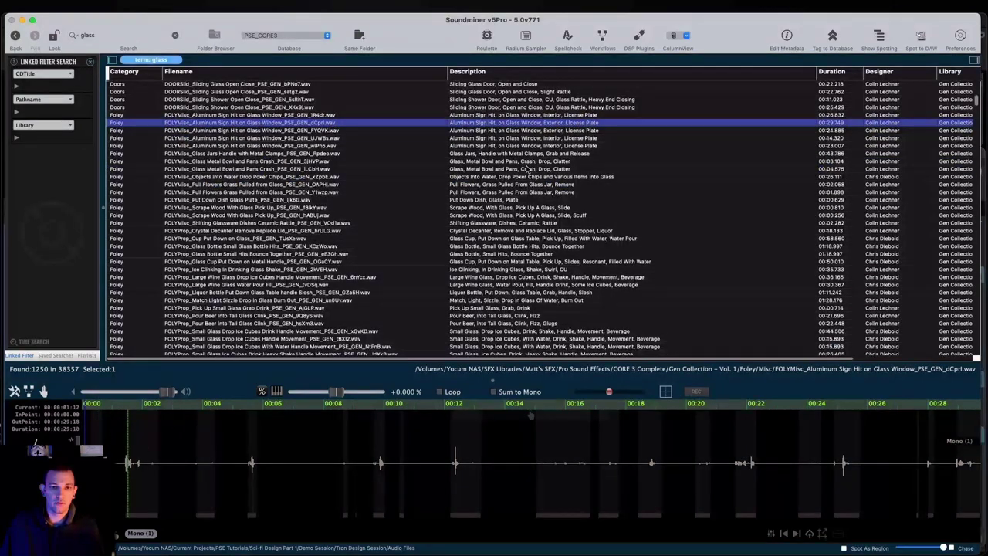
left_click(504, 177)
left_click(513, 162)
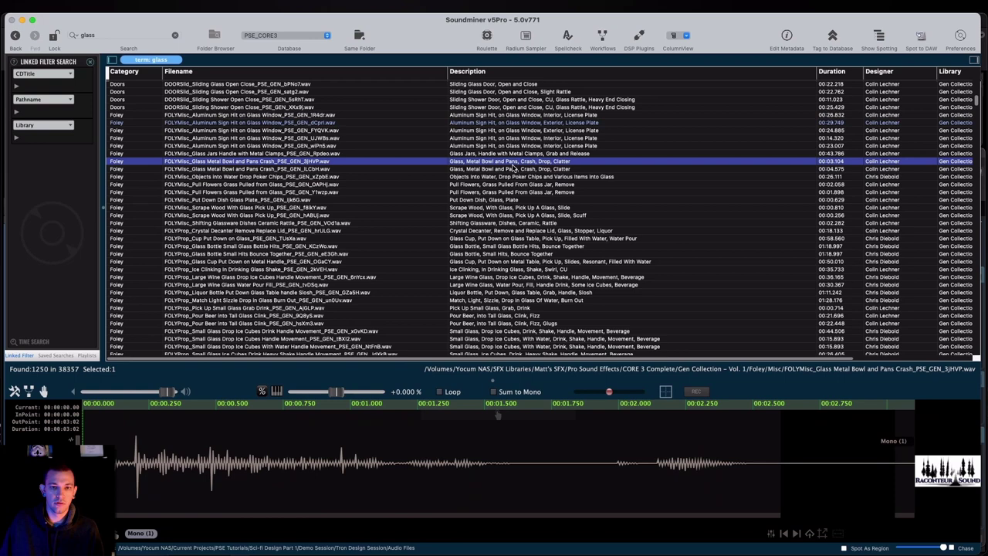
left_click(514, 183)
scroll(517, 193, "down", 2)
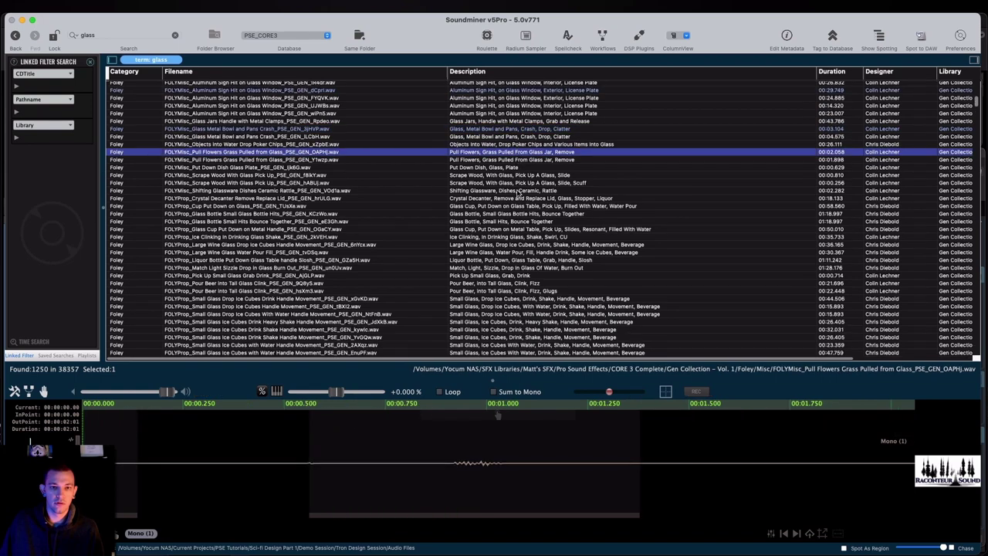
scroll(518, 194, "down", 2)
left_click(503, 159)
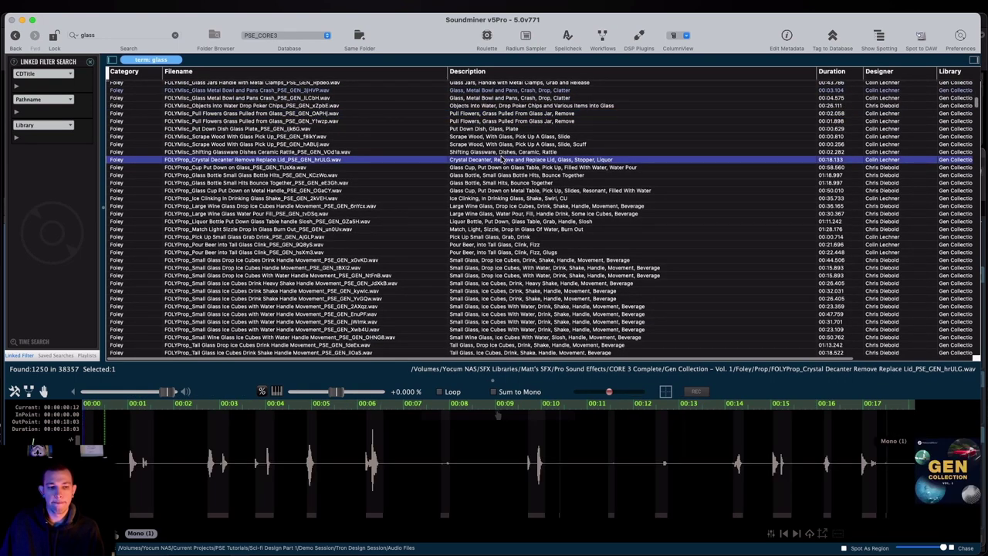
left_click(496, 198)
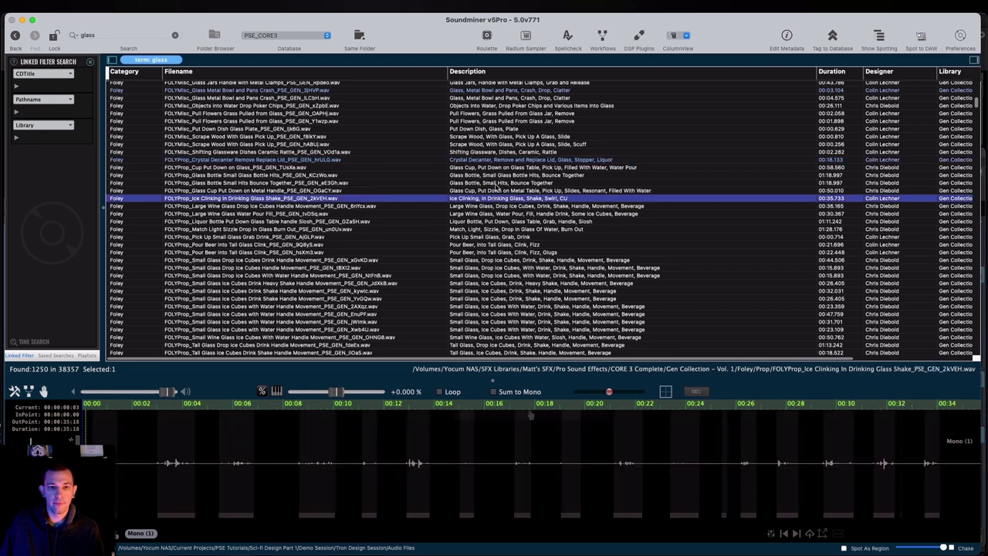
Audition the Glass Bottle Small Hits Bounce Together recording around 00:48 with its playback pitch lowered to about -80.494 %
left_click(497, 183)
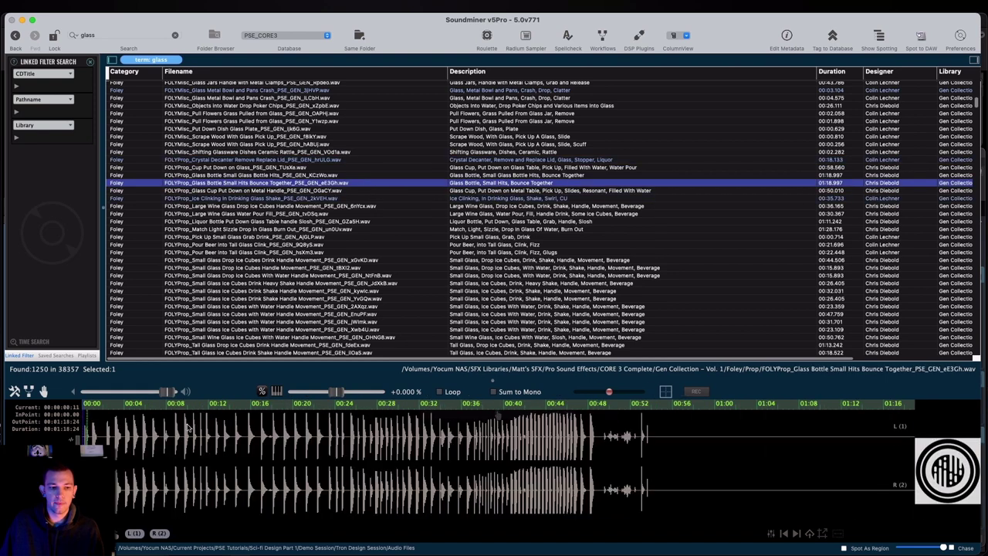
left_click(581, 442)
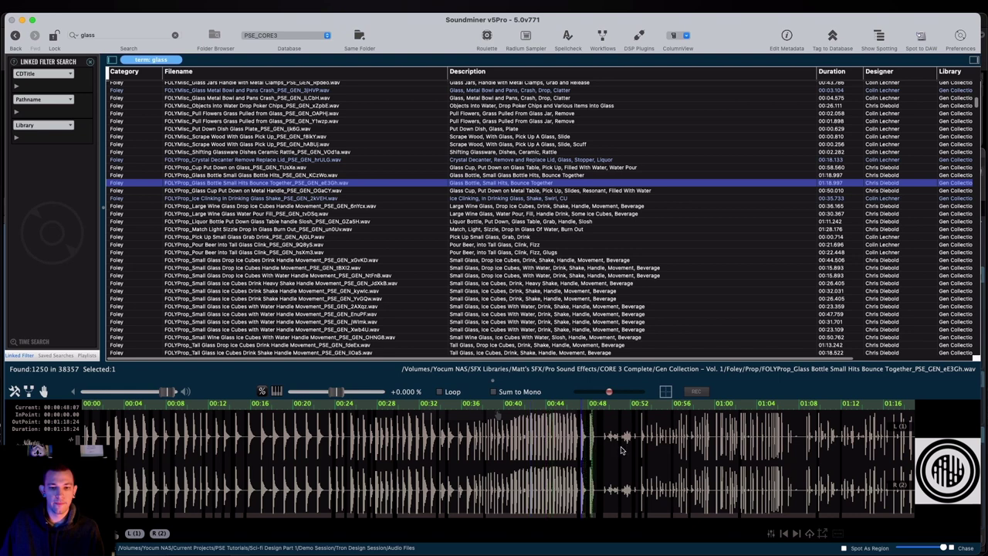
left_click_drag(336, 391, 293, 391)
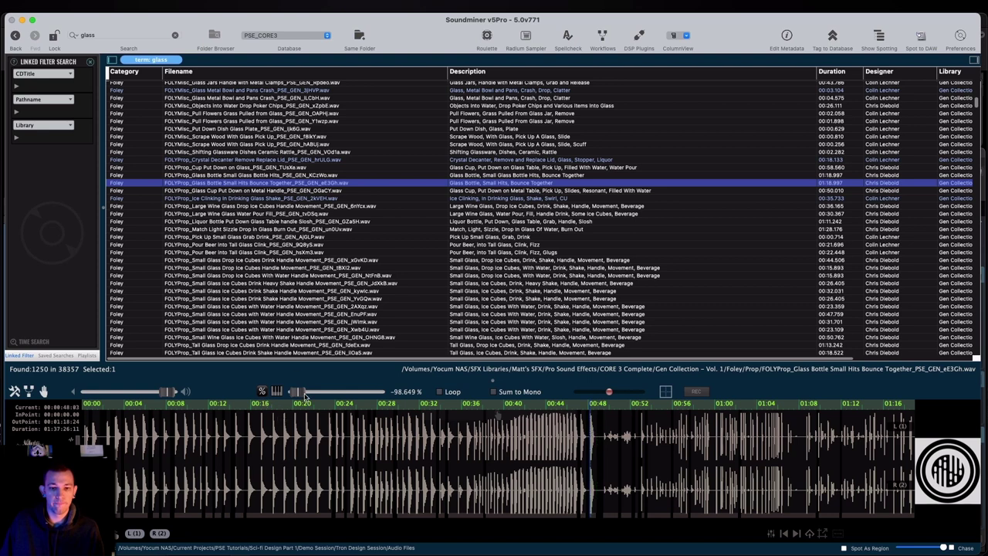
scroll(577, 446, "up", 5)
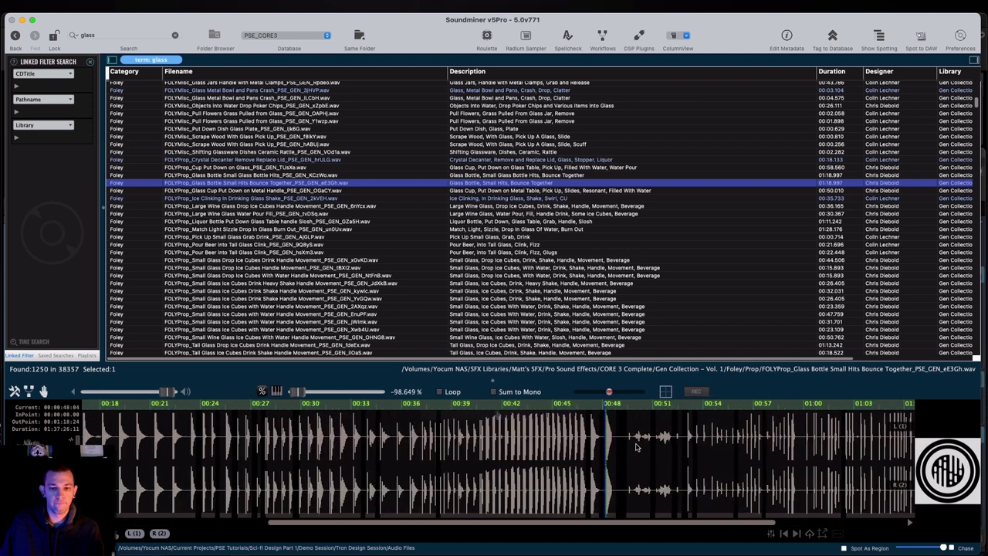
scroll(638, 447, "up", 1)
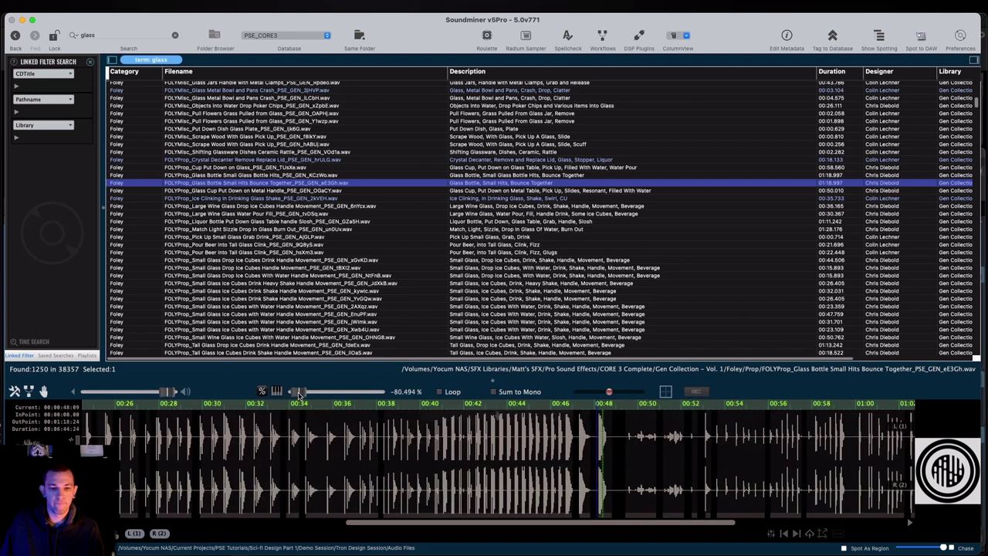
Step through the remaining glass foley results, auditioning the small glass ice cube shakes down to the whiskey bottle cork recordings
key("Down")
key("Down")
key("Down")
key("Down")
key("Down")
key("Down")
key("Down")
key("Down")
key("Down")
key("Down")
key("Down")
key("Down")
key("Down")
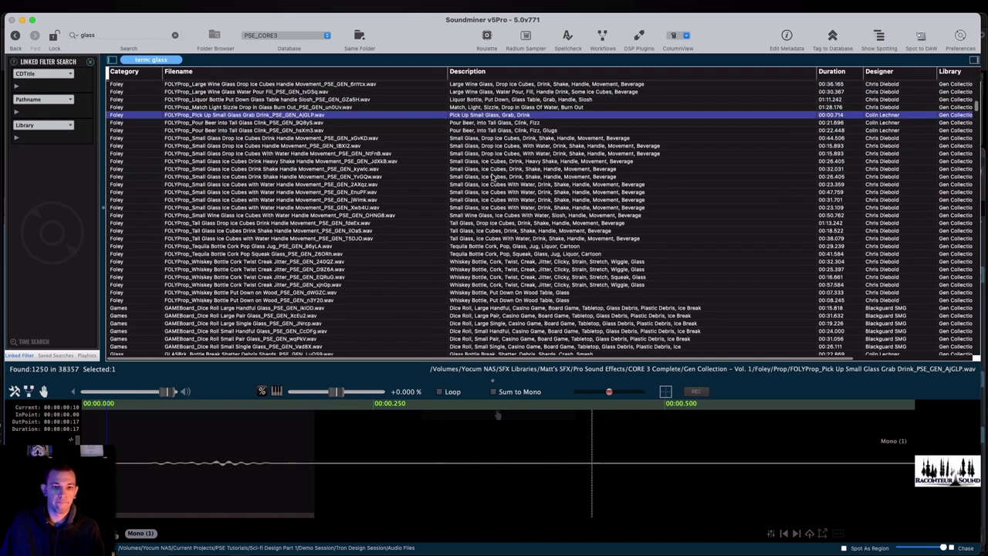
key("Down")
key("Down")
key("Down")
key("Down")
key("Down")
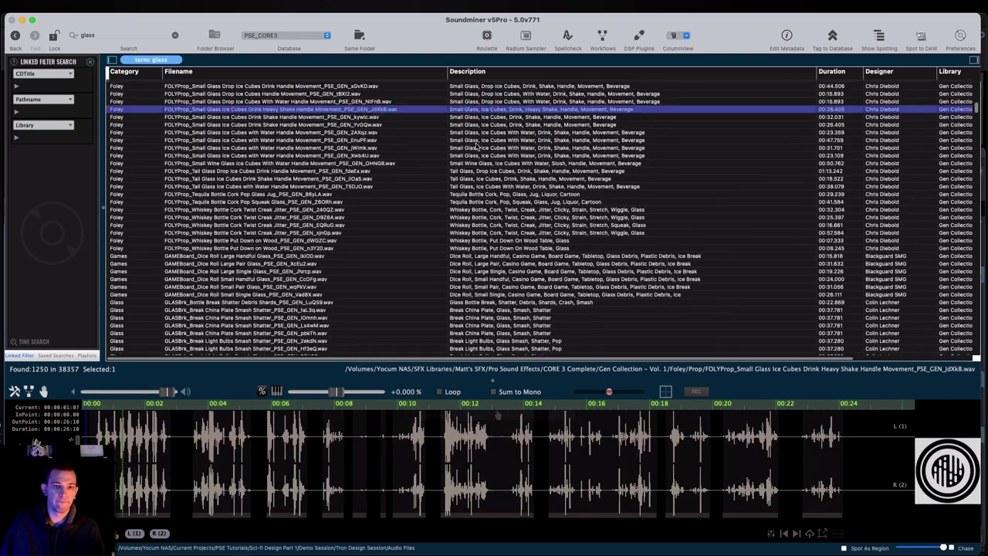
key("Down")
key("Down")
key("Down")
key("Down")
key("Down")
key("Down")
key("Down")
key("Down")
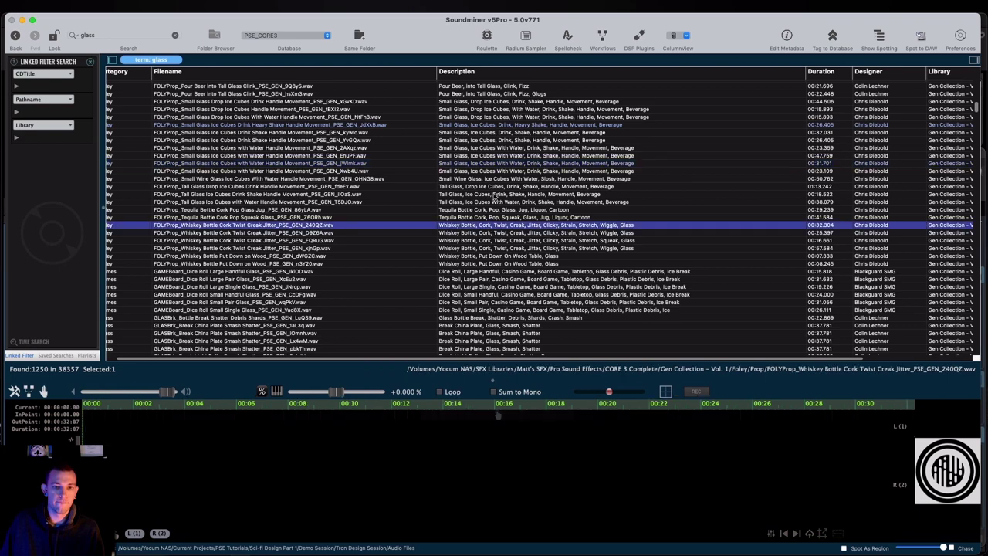
Audition the squeaky Whiskey Bottle Cork Twist Creak Jitter from about 12 seconds, the large single dice roll and a light bulb smash
key("Down")
key("Down")
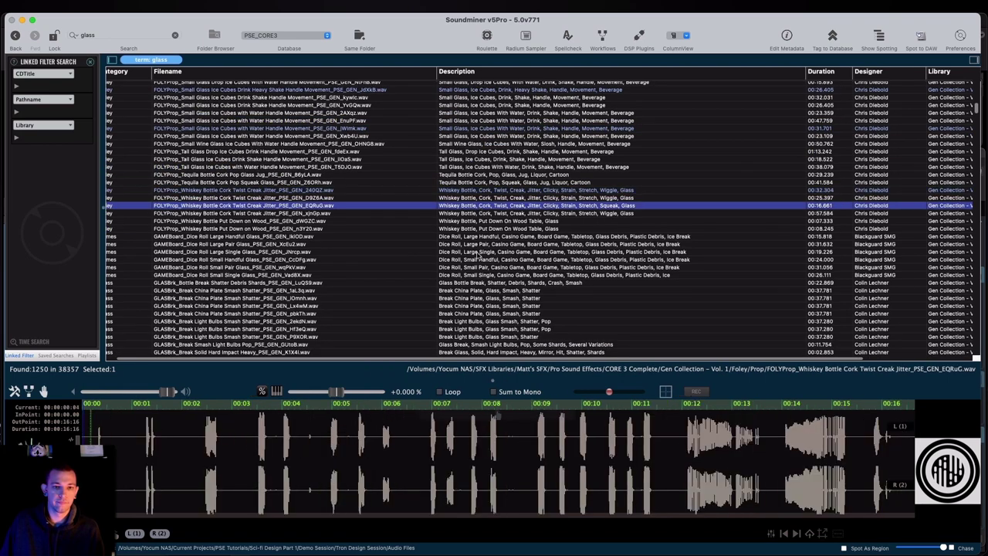
left_click(684, 432)
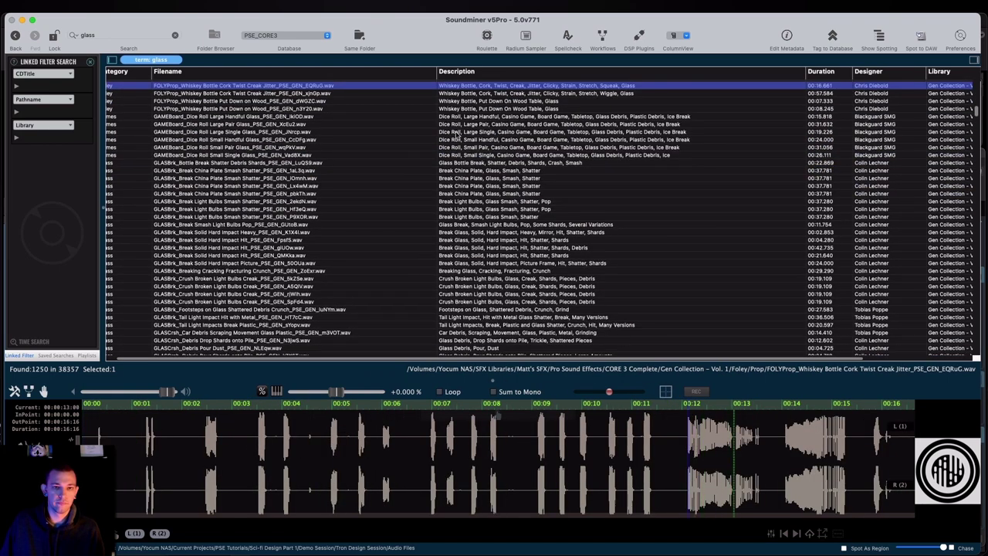
left_click(459, 132)
left_click(474, 209)
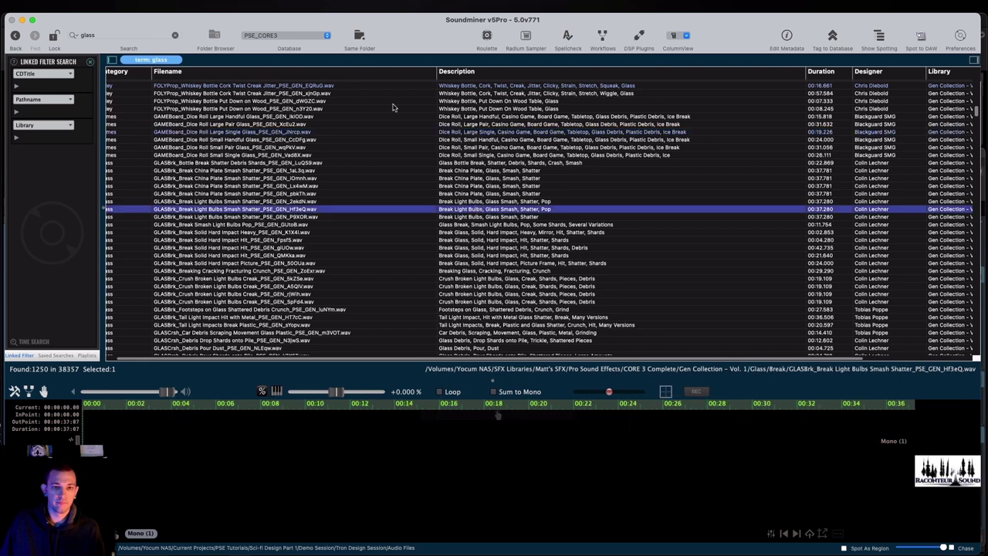
Narrow the library search to "glass debris"
left_click(133, 35)
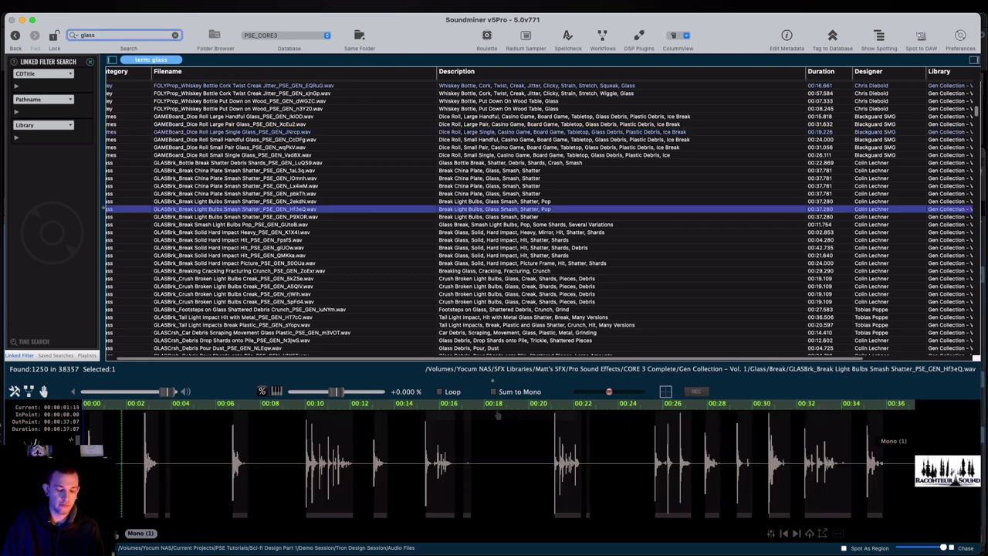
type("debris")
key("Return")
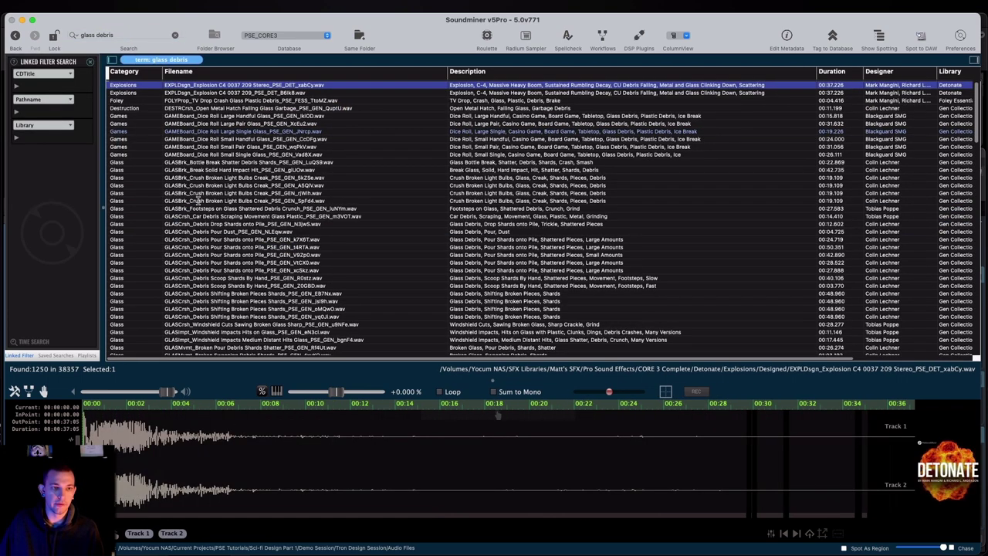
Audition the GLASBrk_Crush Broken Light Bulbs Creak_PSE_GEN_5kZSe.wav recording at several points, including around 12 seconds
left_click(493, 108)
left_click(499, 178)
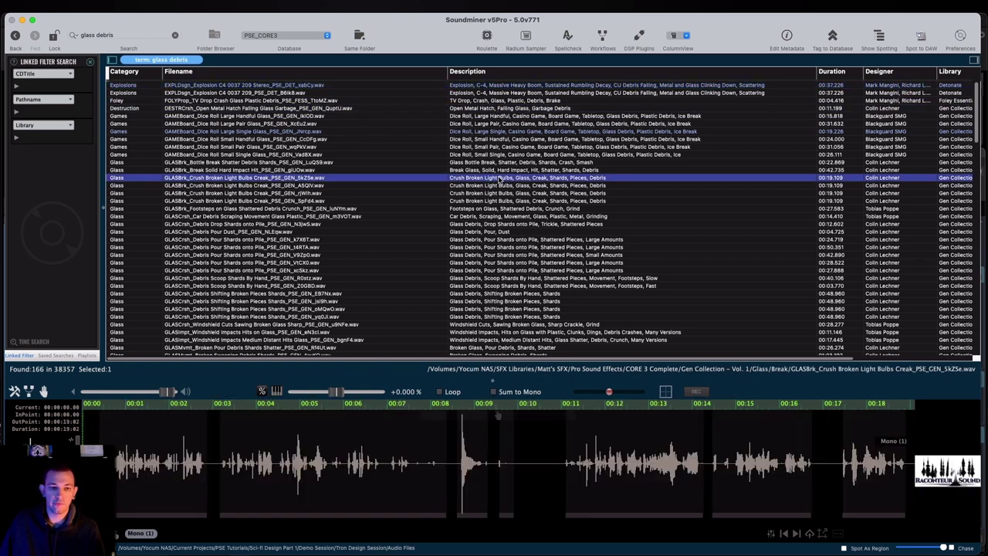
left_click(140, 472)
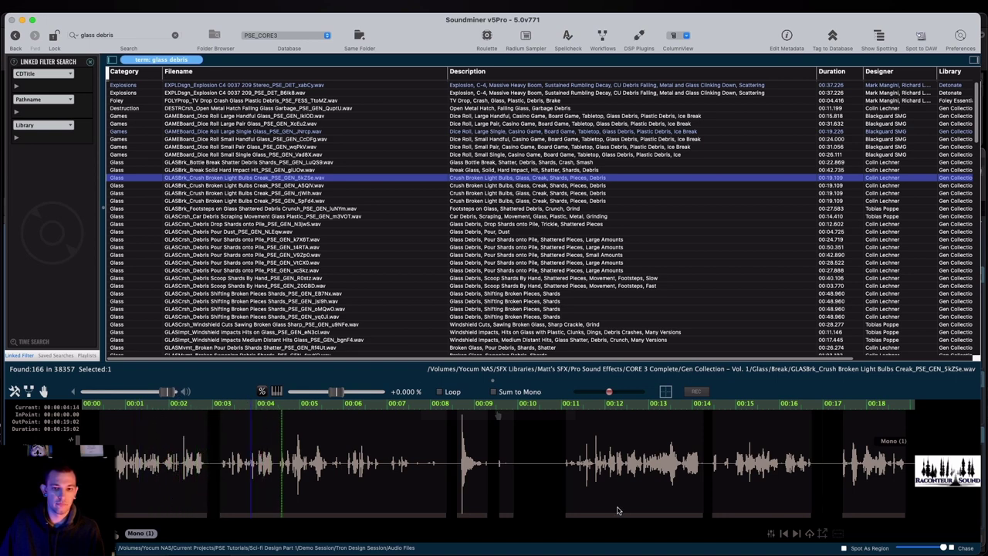
left_click(609, 473)
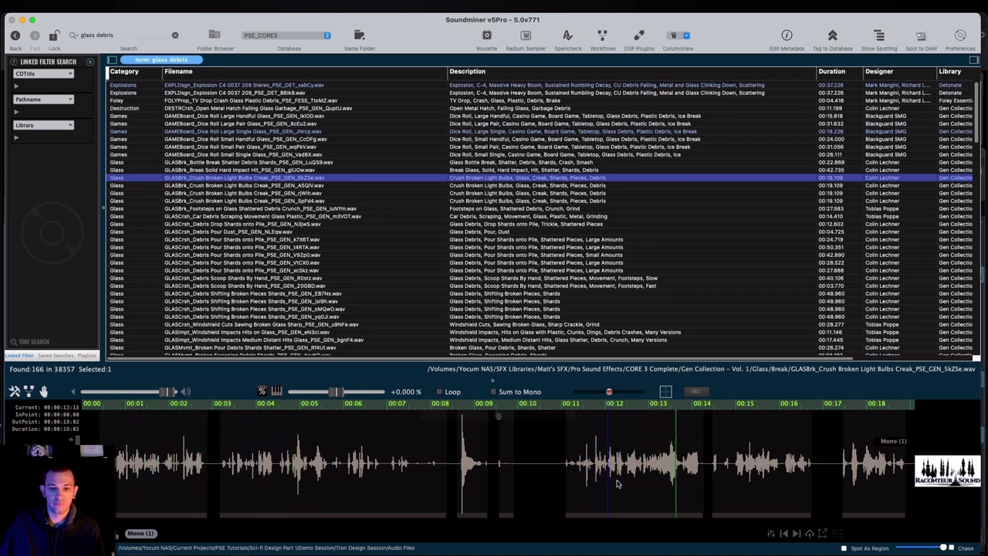
Audition the remaining three GLASBrk_Crush Broken Light Bulbs Creak recordings, ending with the SpFd4 version
left_click(490, 188)
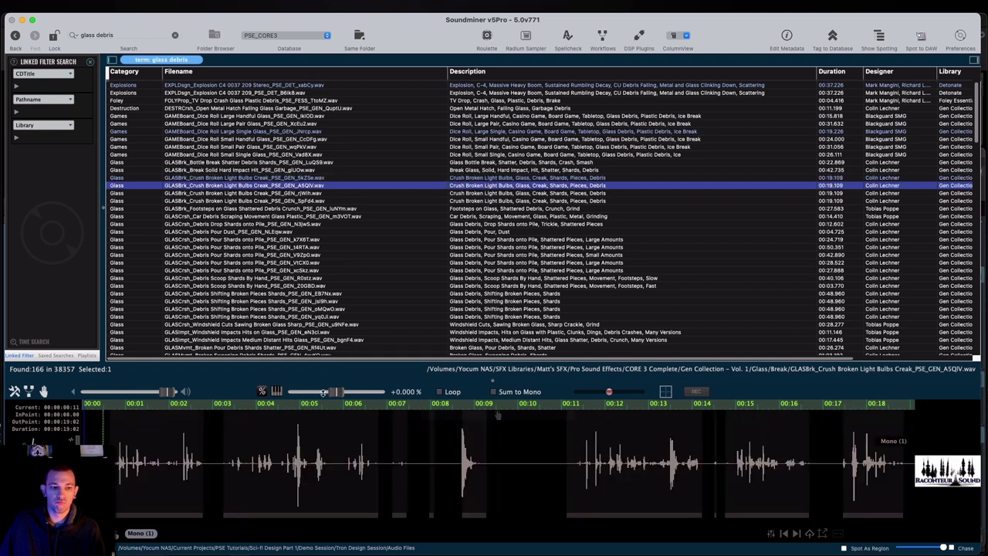
left_click(509, 194)
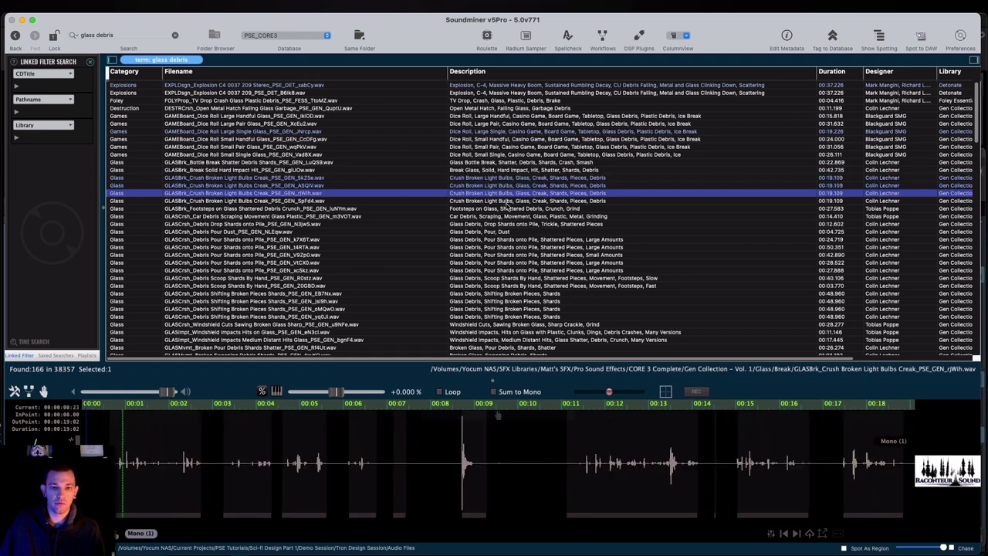
left_click(507, 202)
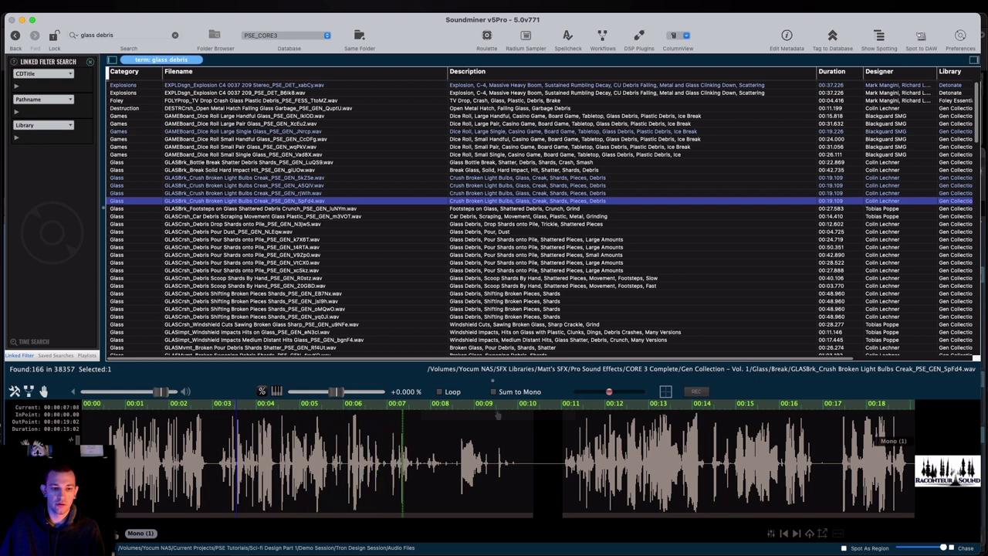
Transfer the SpFd4 light bulb recording's section from about 0.5 to 8.5 seconds into the session and move it onto track FX S1
left_click_drag(108, 459, 450, 460)
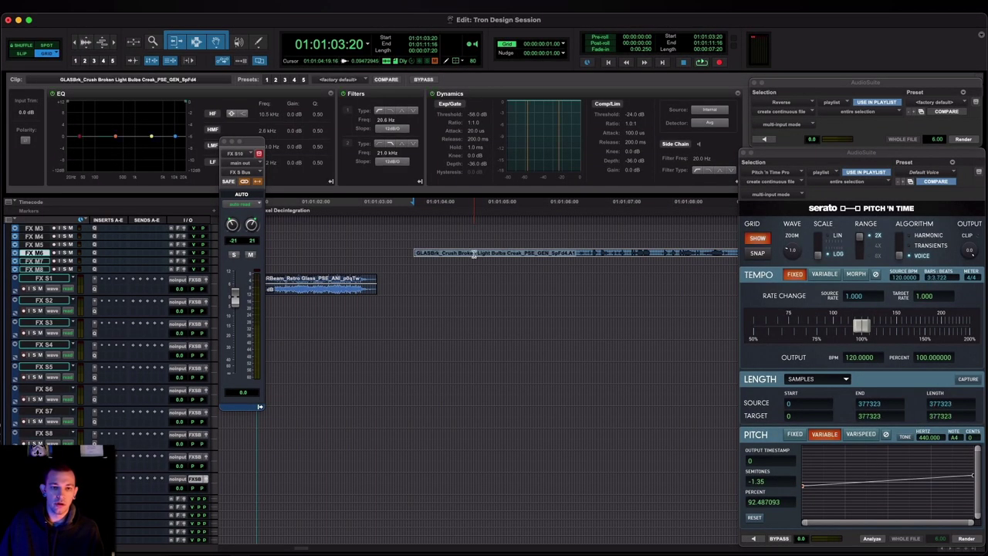
left_click_drag(482, 257, 481, 286)
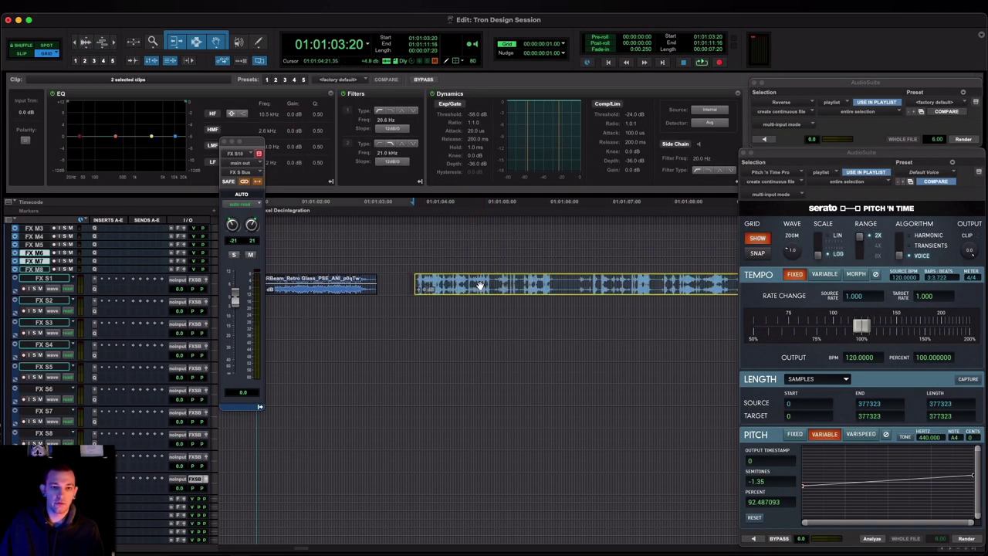
double_click(510, 273)
key("r")
key("r")
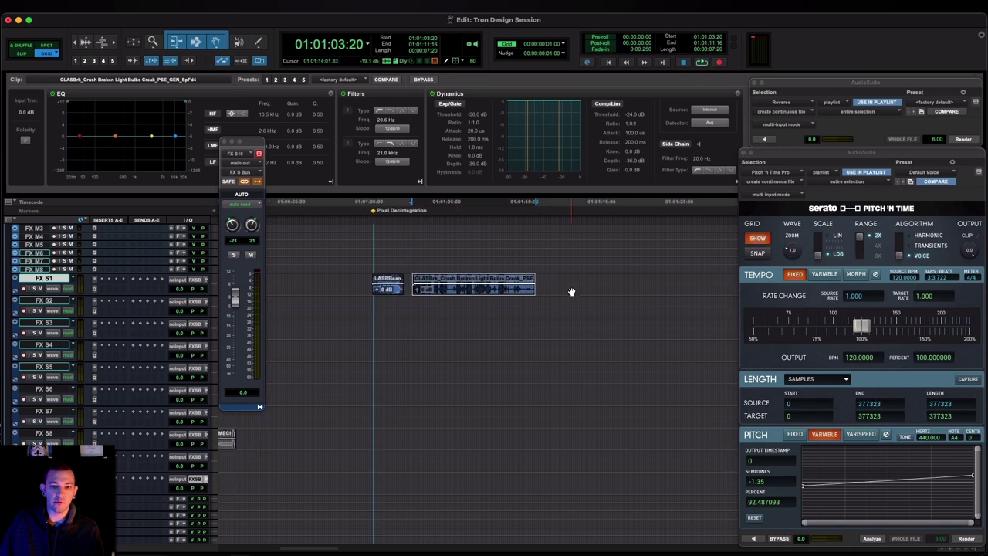
left_click(548, 285)
Switch to Soundminer and audition the poured shards, scooped shards, shifting broken pieces and medium distant windshield impact recordings
key("super+Tab")
scroll(445, 200, "down", 3)
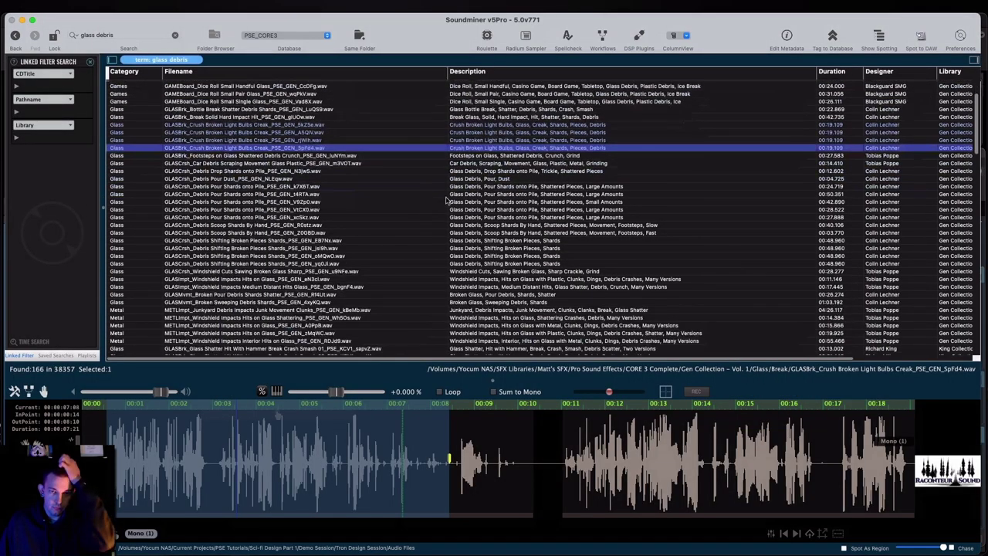
left_click(445, 201)
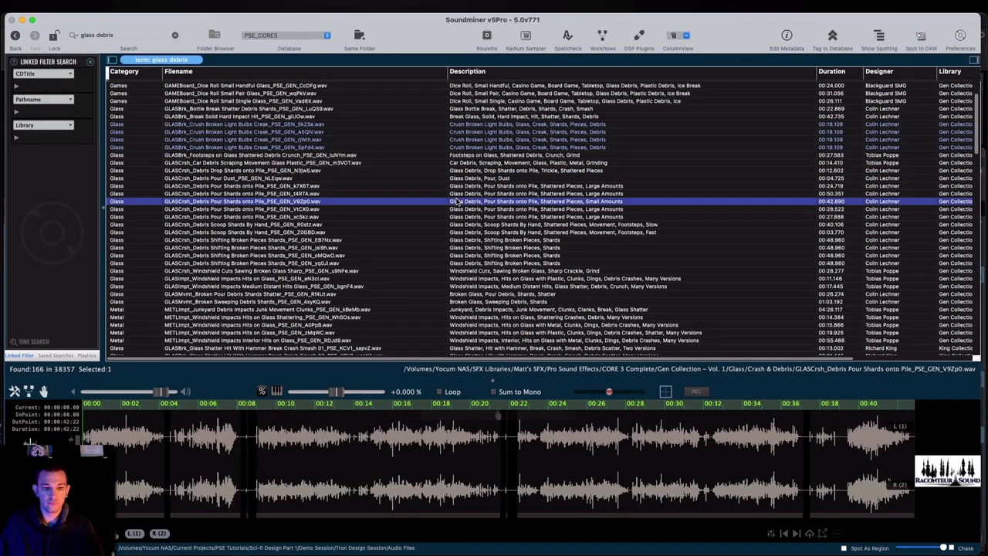
left_click(572, 433)
left_click(534, 232)
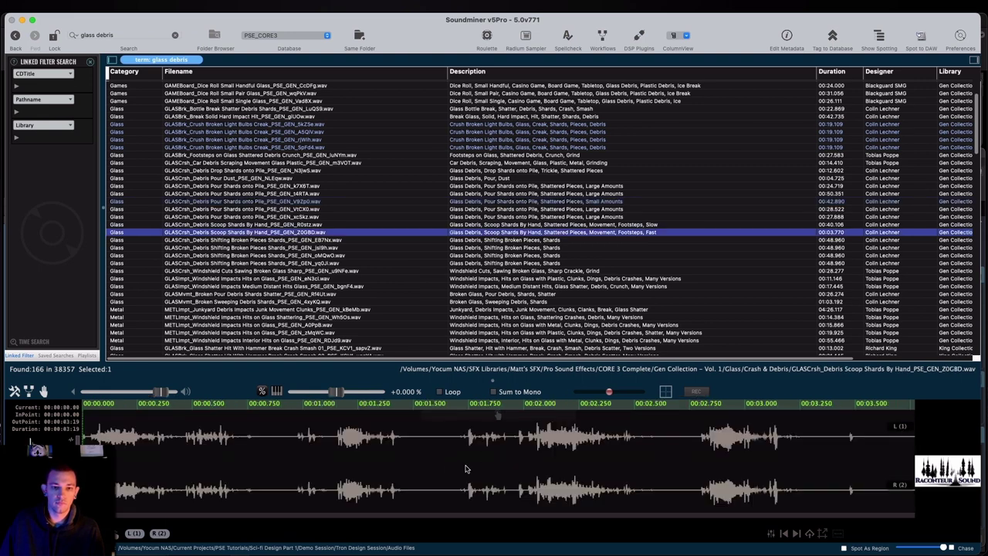
key("Down")
key("Down")
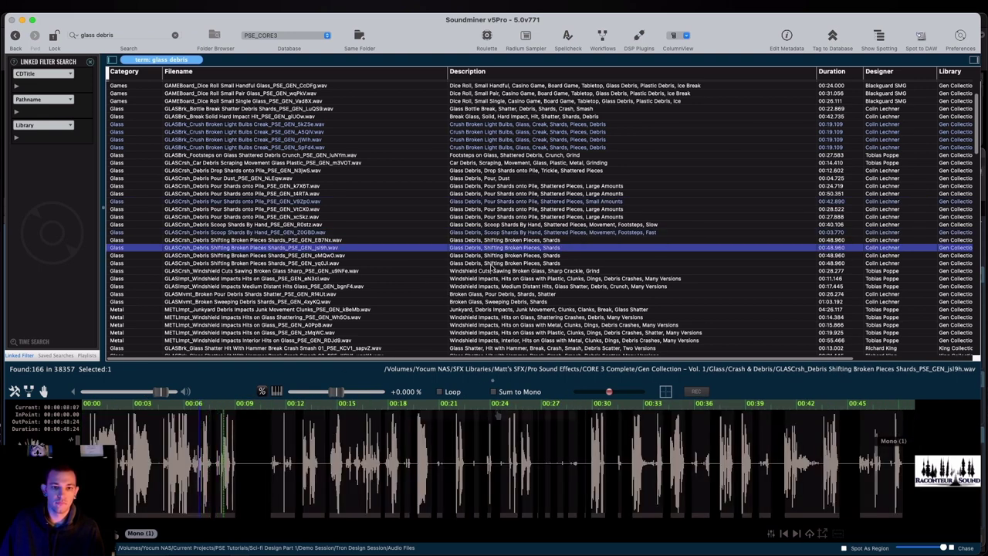
key("Down")
scroll(491, 267, "down", 4)
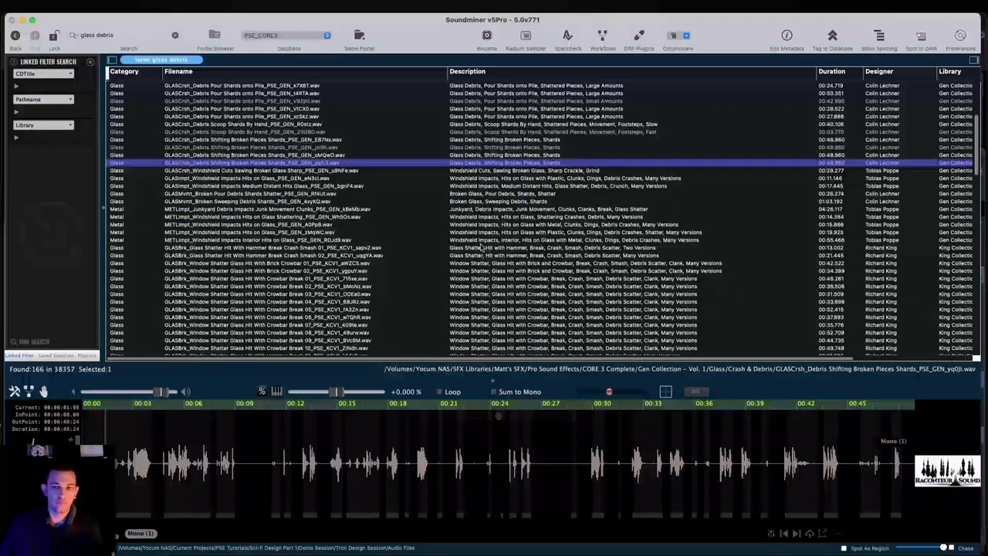
left_click(575, 185)
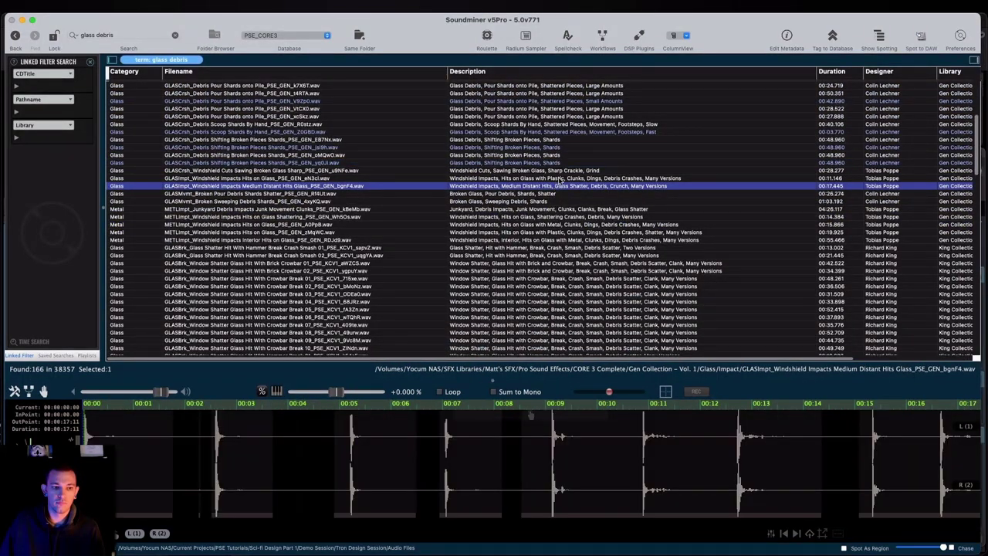
Audition GLASBrk_Window Shatter Glass Hit With Crowbar Break 03 at about 5 and 8 seconds with a higher preview volume
scroll(552, 179, "down", 5)
left_click(549, 168)
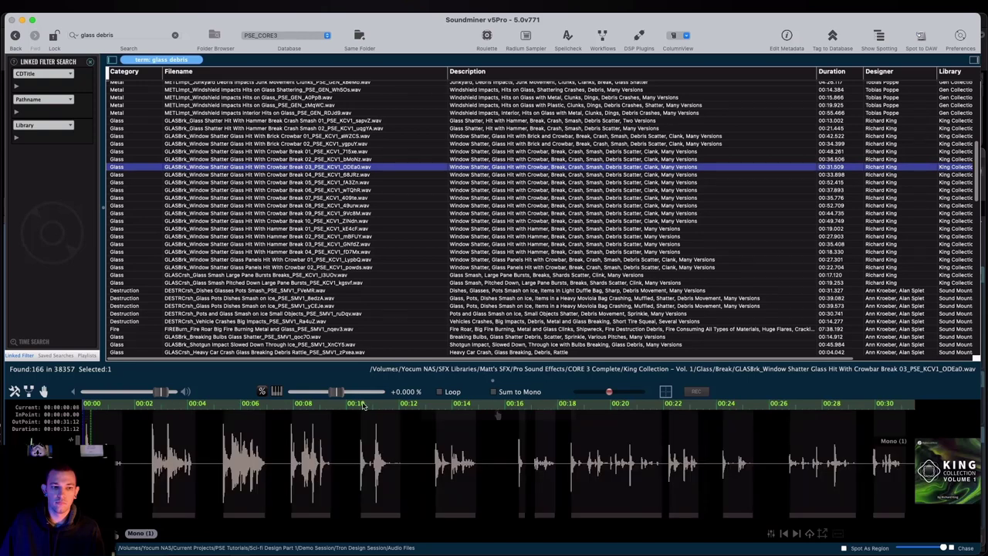
left_click_drag(160, 391, 167, 391)
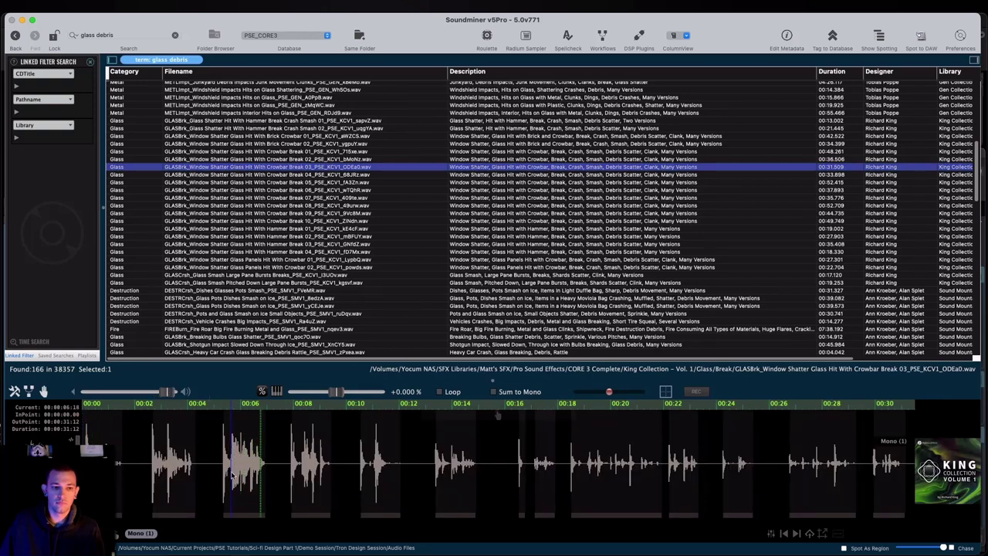
left_click(233, 455)
left_click(304, 468)
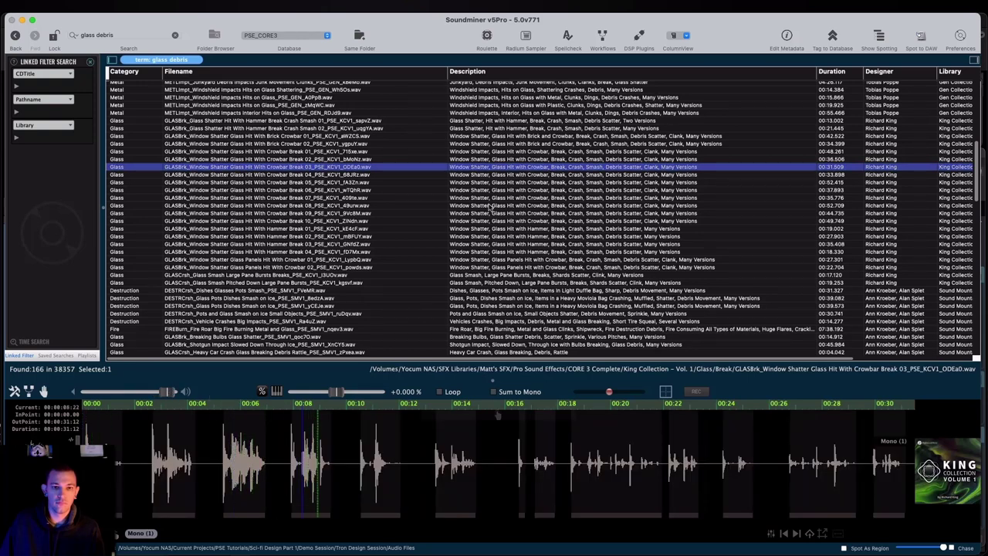
left_click(235, 461)
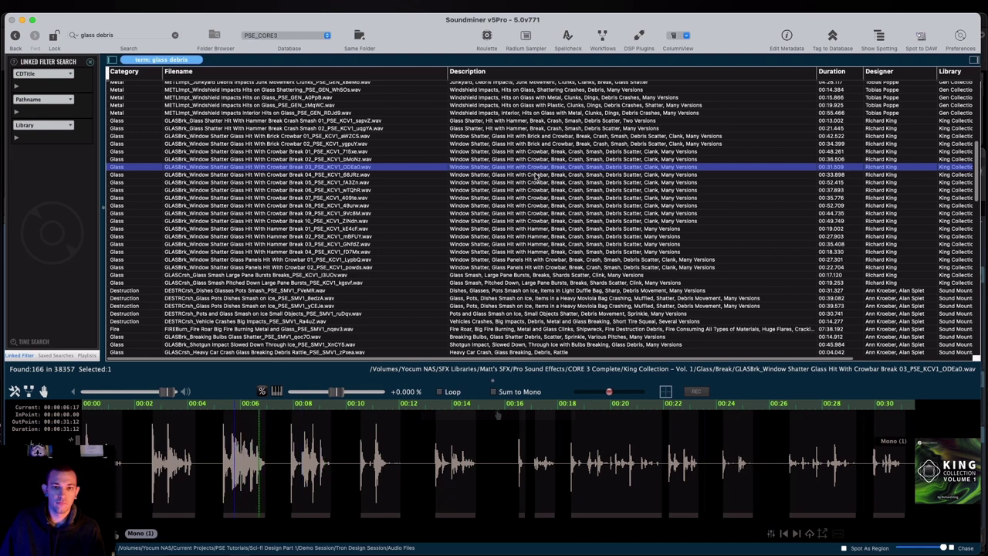
Transfer the Crowbar Break 03 section of about 1.7 seconds, starting near 5.5 seconds, into the session and move it to FX S1
left_click(228, 446)
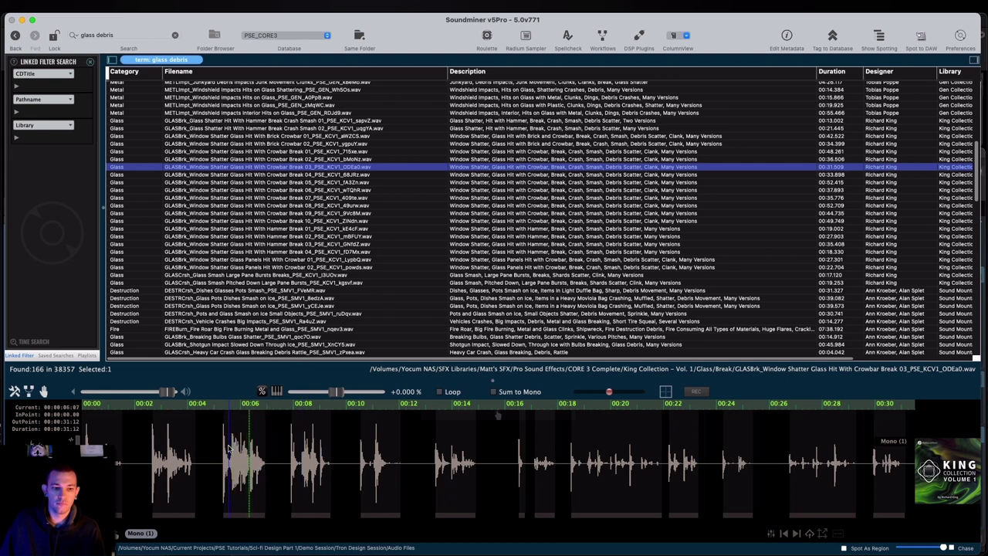
left_click_drag(227, 448, 278, 446)
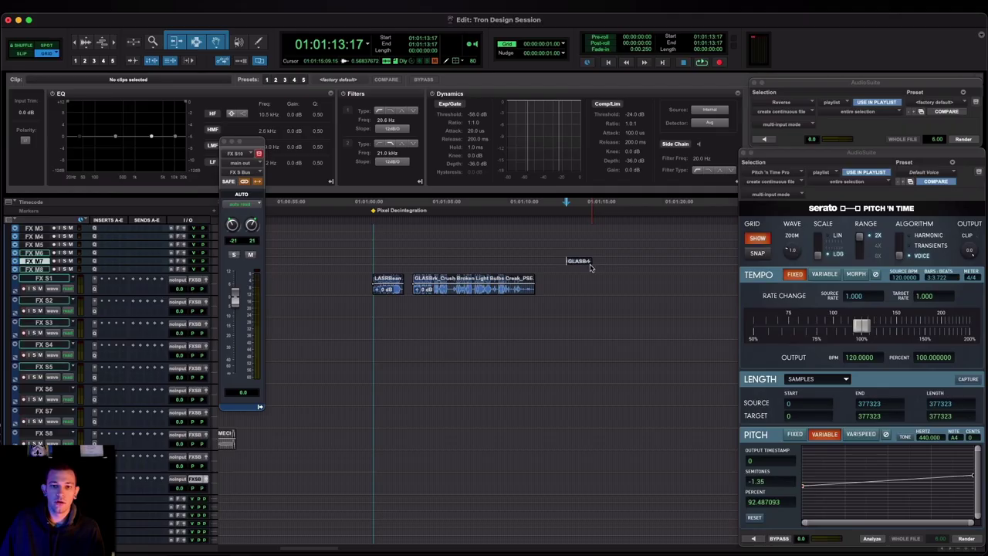
left_click_drag(575, 265, 578, 284)
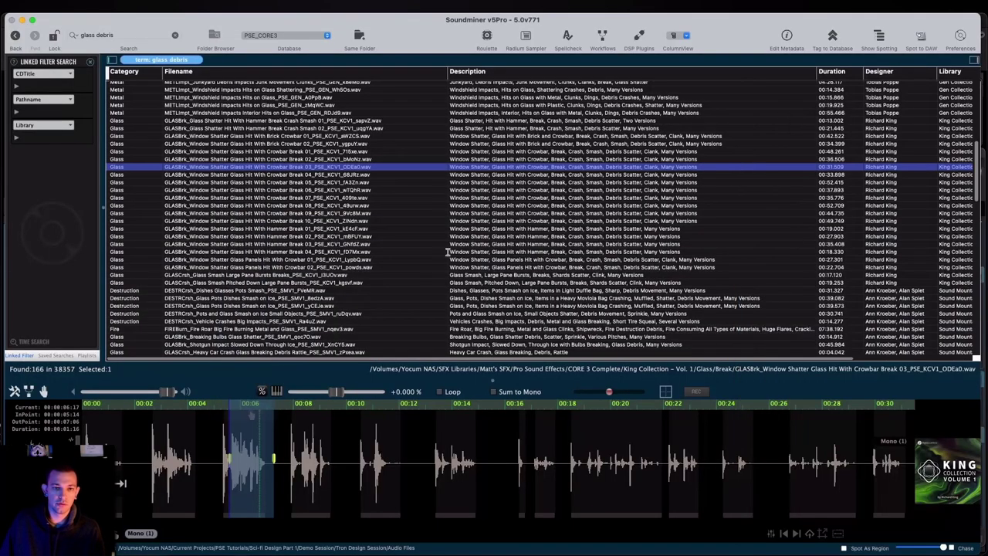
Audition the window shatter Crowbar Break 09, Glass Smash Large Pane Bursts and Crash Impact Glass Breaks recordings in Soundminer
key("Down")
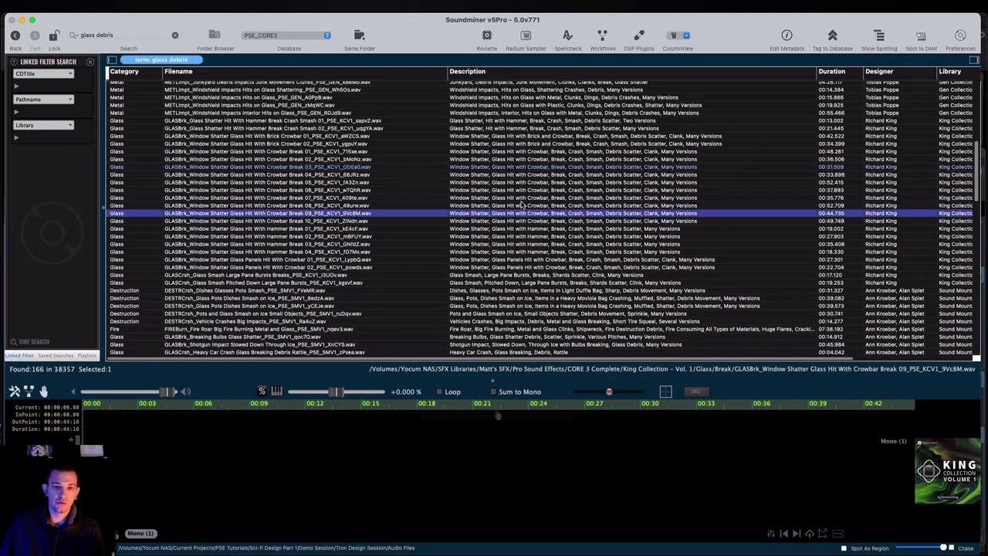
left_click(500, 276)
scroll(494, 245, "down", 5)
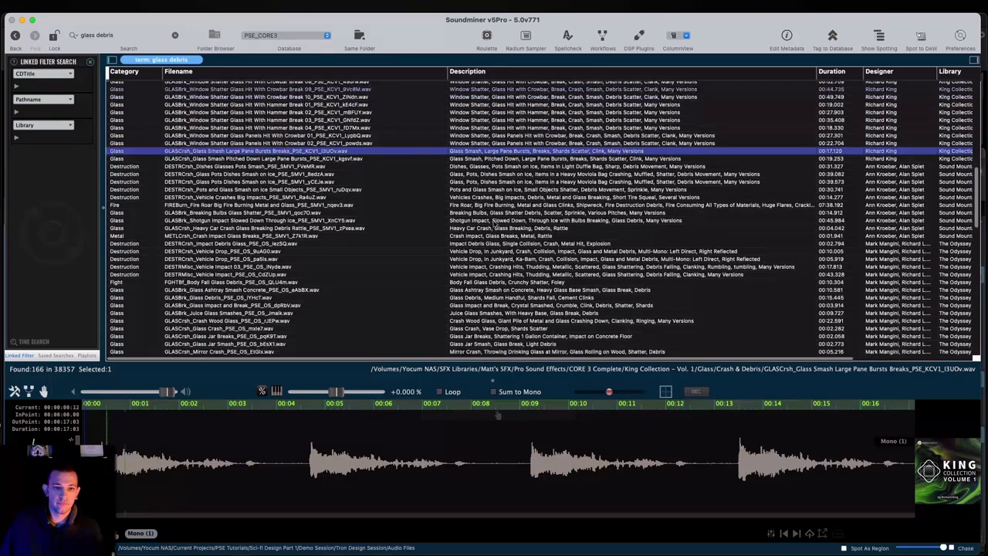
left_click(477, 237)
Audition the Odyssey glass recordings: Body Fall Glass Debris, Ashtray Smash Concrete, Glass Impact and Break, Crash Wood Glass and Glass Crash
scroll(477, 237, "down", 4)
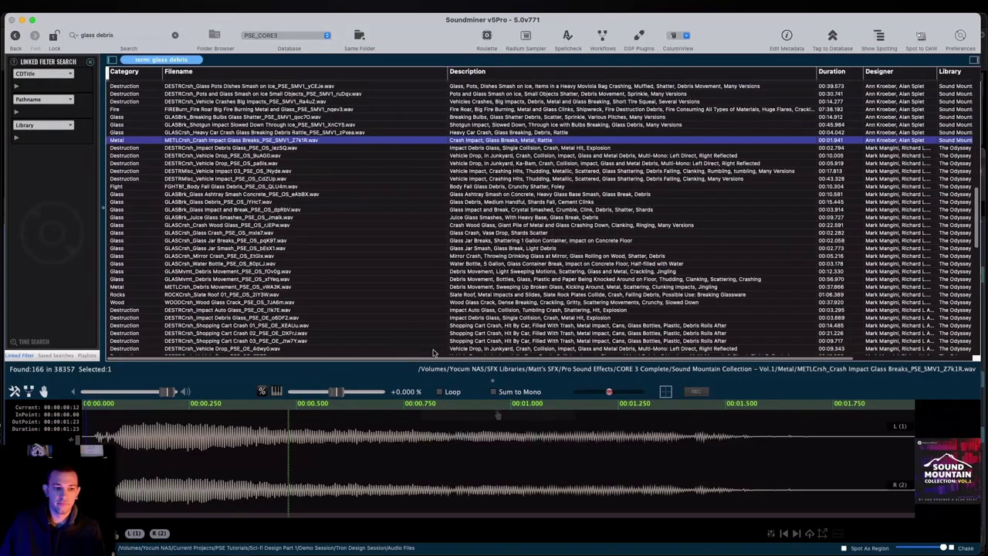
left_click(468, 186)
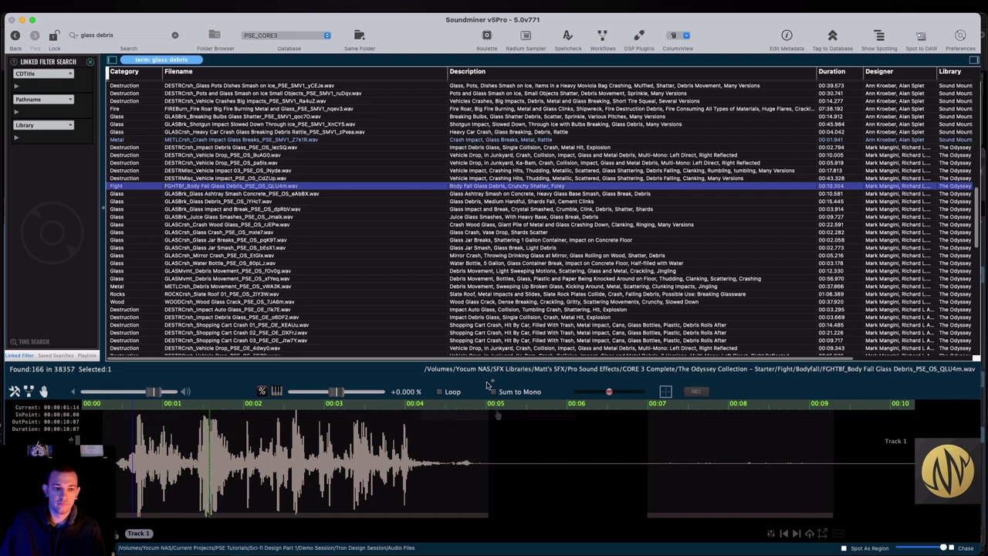
left_click(510, 194)
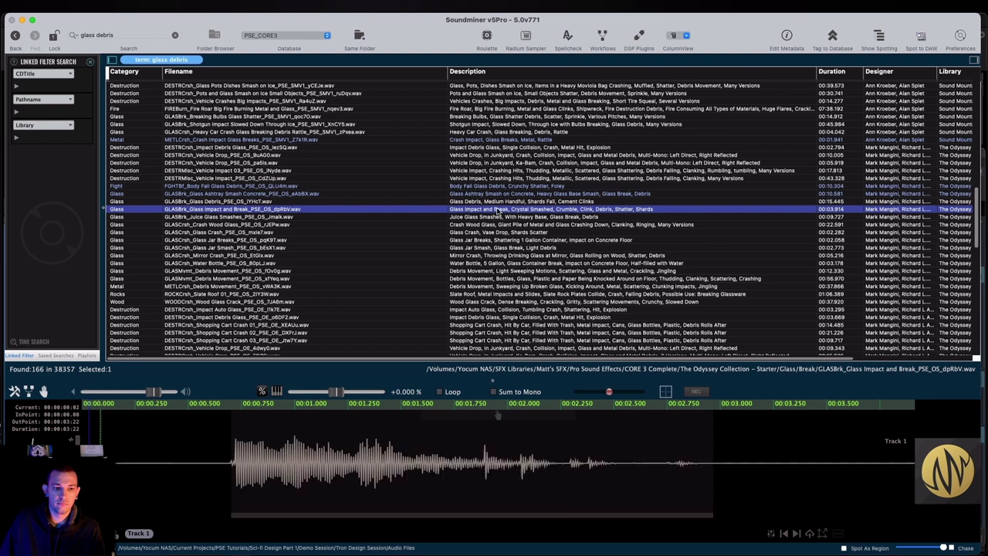
left_click(508, 225)
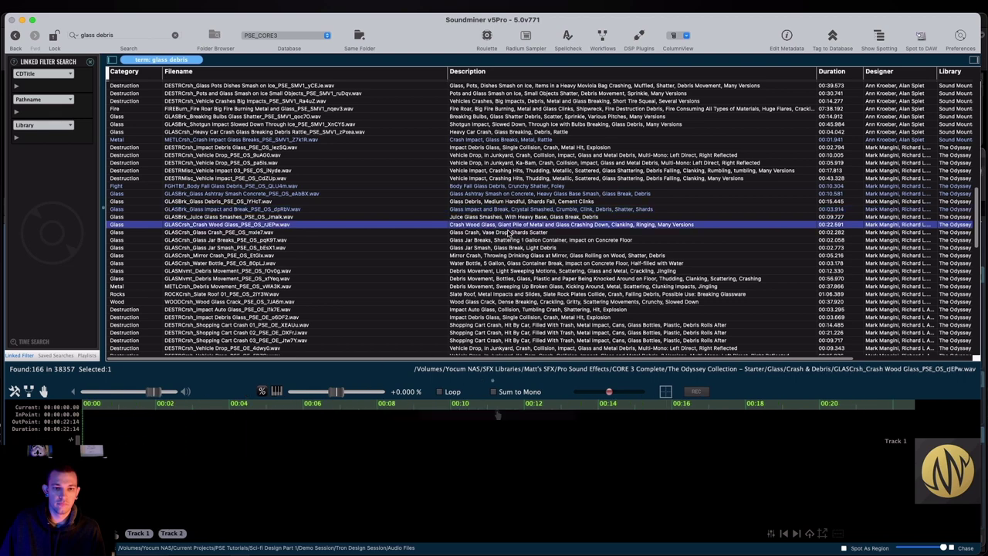
left_click(511, 232)
scroll(510, 234, "down", 5)
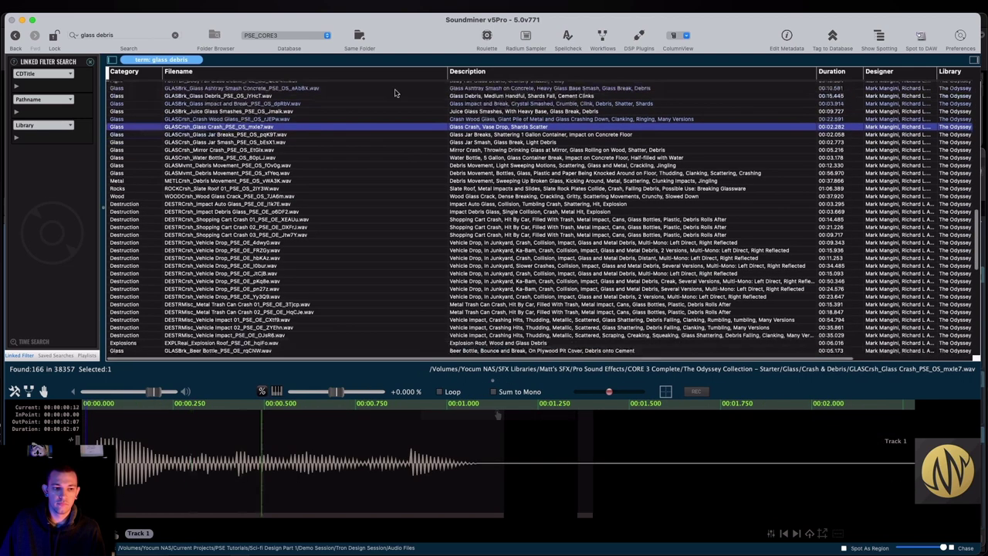
Search the sound library for "particles"
left_click(118, 35)
type("part")
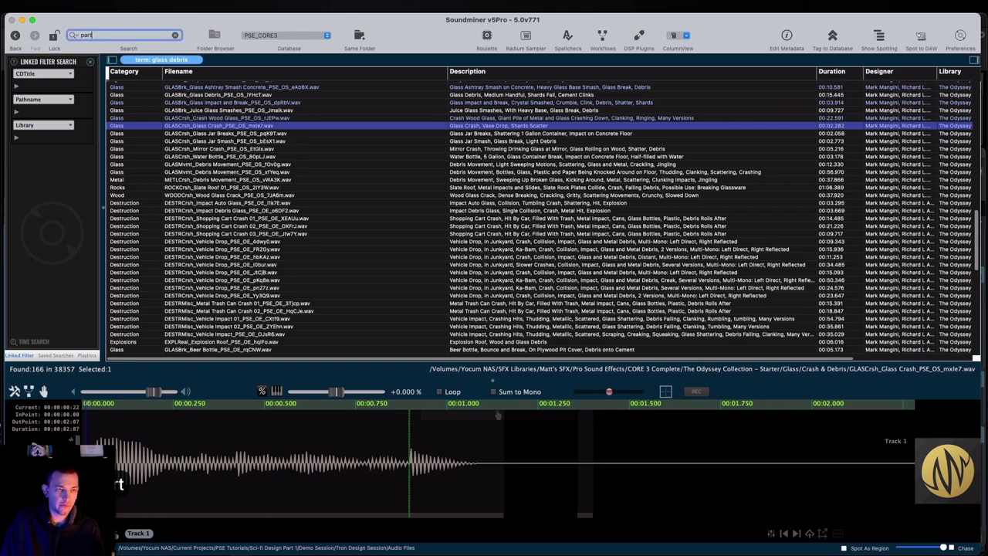
type("icles")
key("Return")
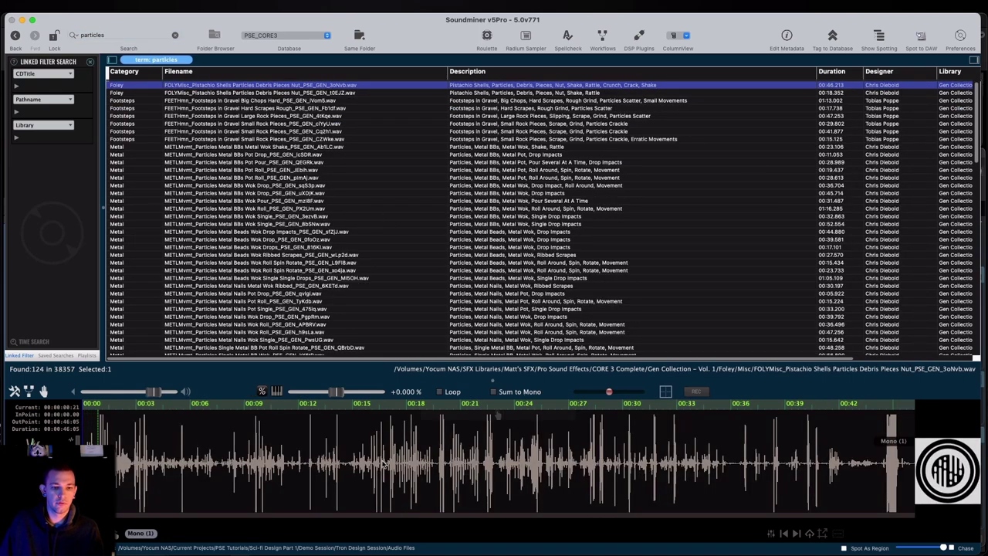
Audition the pistachio shells, small rock gravel footsteps and METLMvmt_Particles Metal BBs Wok Drop uXDjK recordings
left_click(395, 465)
left_click(534, 131)
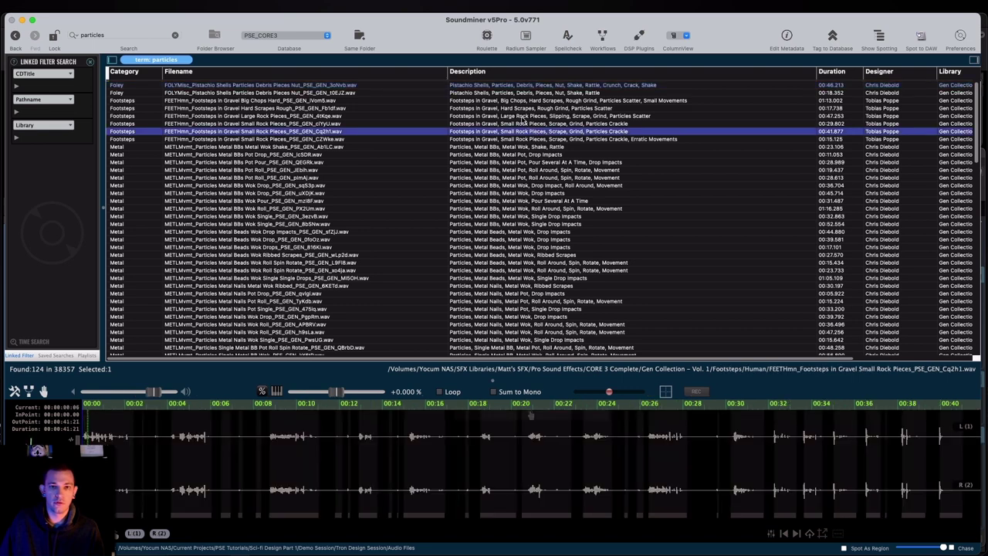
left_click(494, 193)
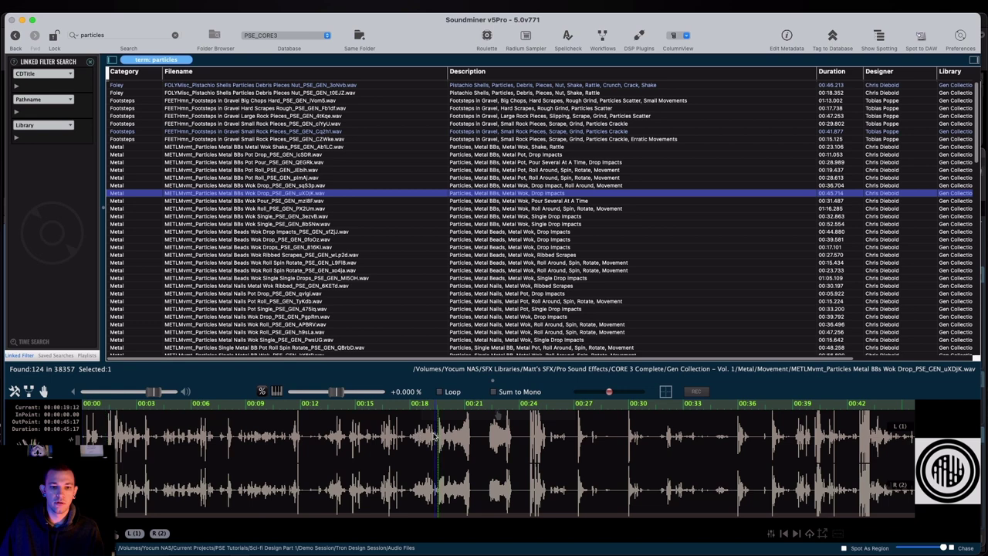
Audition Metal Beads Wok Drop Impacts sfZjJ louder and transfer its section from about 8 to 15 seconds onto FX S1
left_click(543, 231)
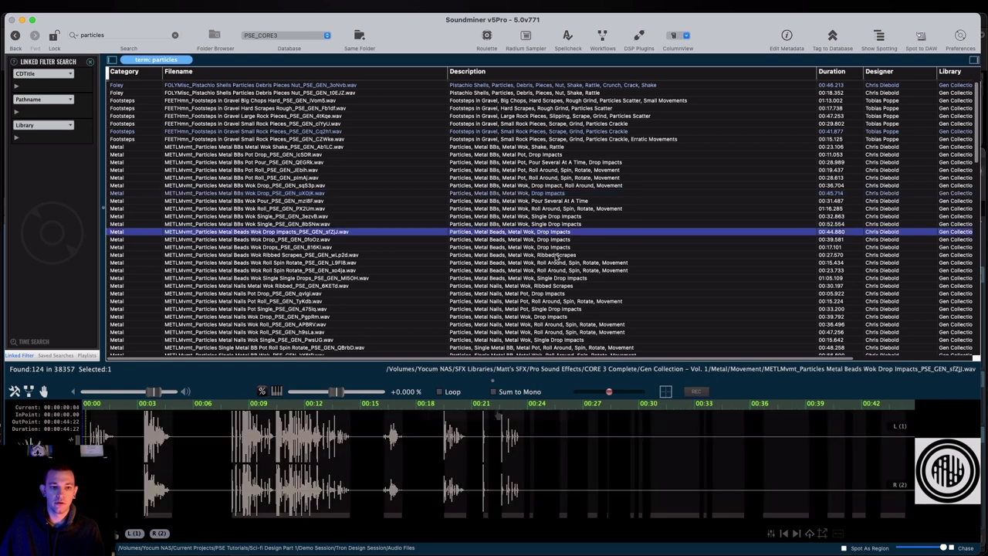
left_click(239, 446)
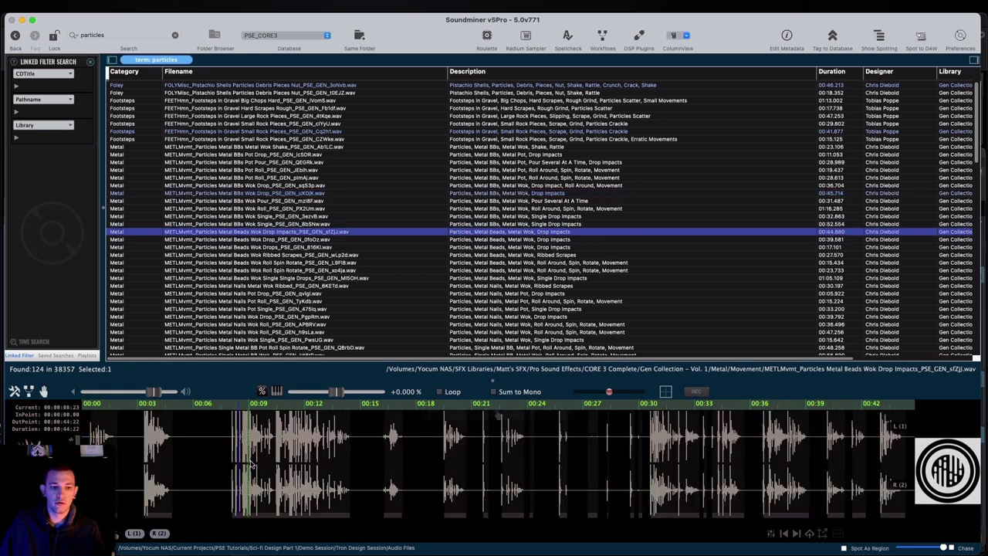
left_click(284, 440)
left_click_drag(154, 391, 199, 397)
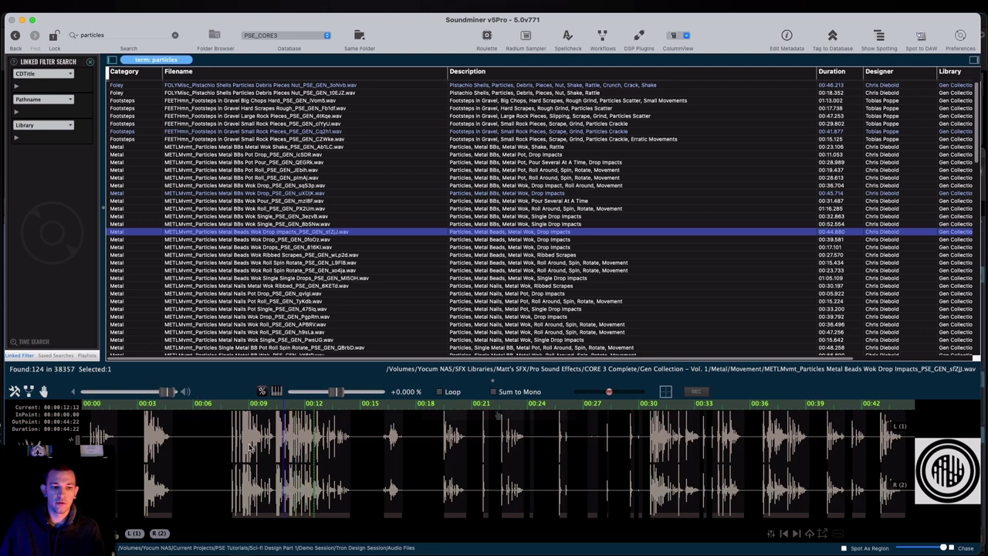
left_click_drag(236, 448, 361, 446)
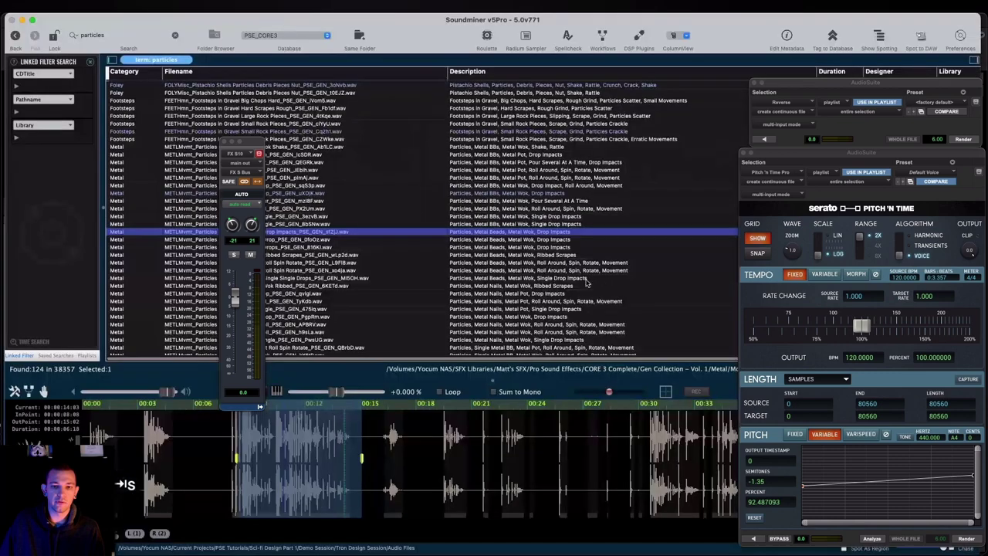
key("s")
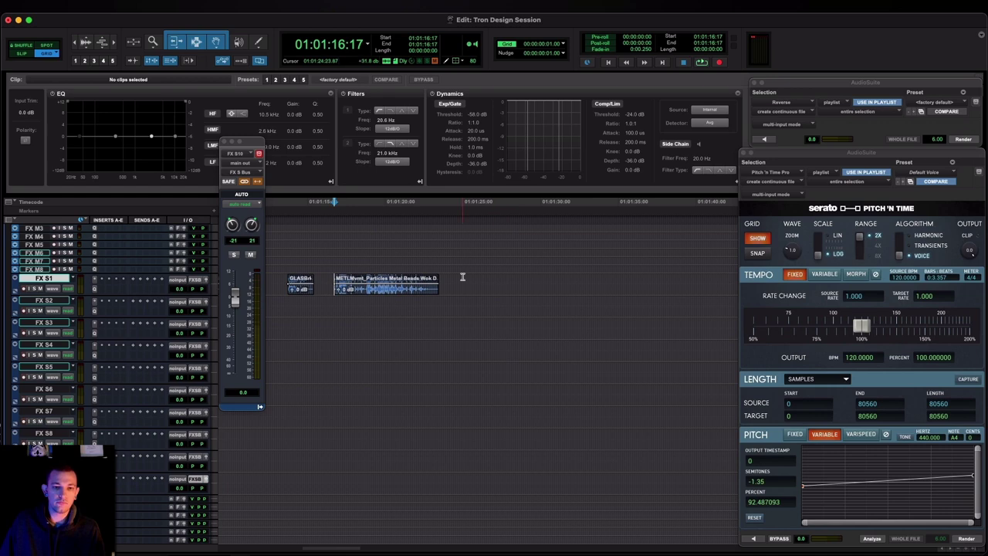
Set the insertion point after the Metal Beads clip on FX S1 and audition Metal Beads Wok Ribbed Scrapes and Metal Nails Metal Wok Ribbed in Soundminer
left_click(462, 277)
key("super+Tab")
left_click(489, 258)
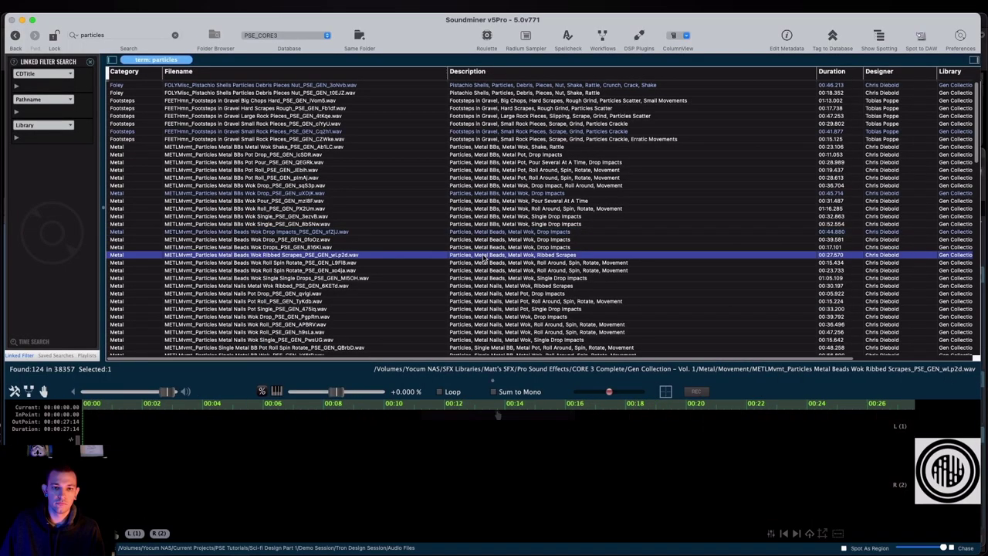
left_click(479, 458)
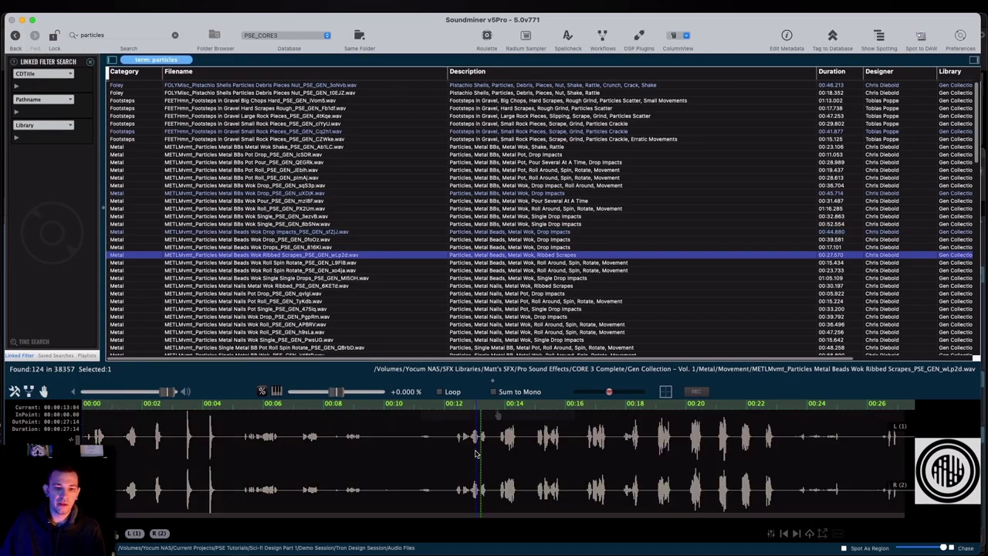
left_click(471, 287)
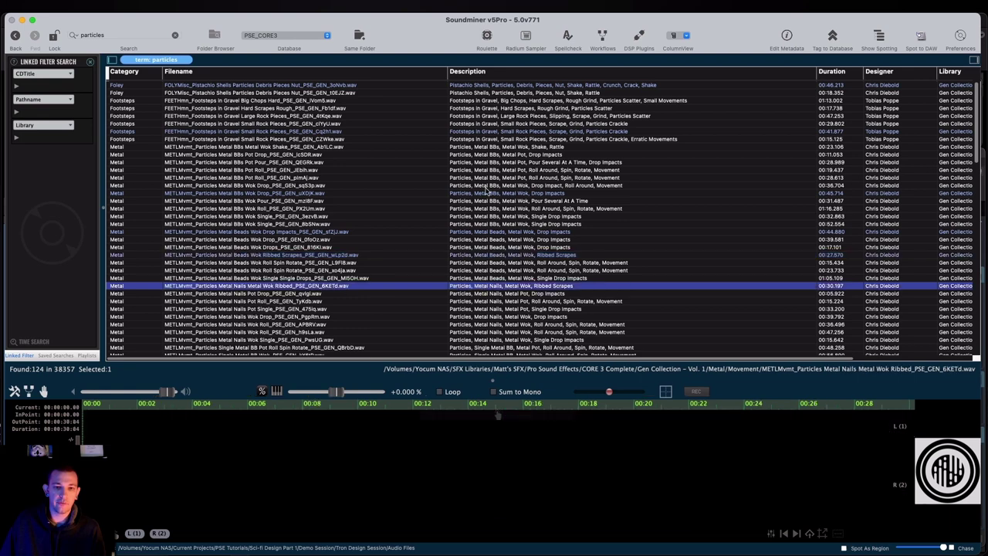
scroll(486, 191, "down", 5)
left_click(393, 446)
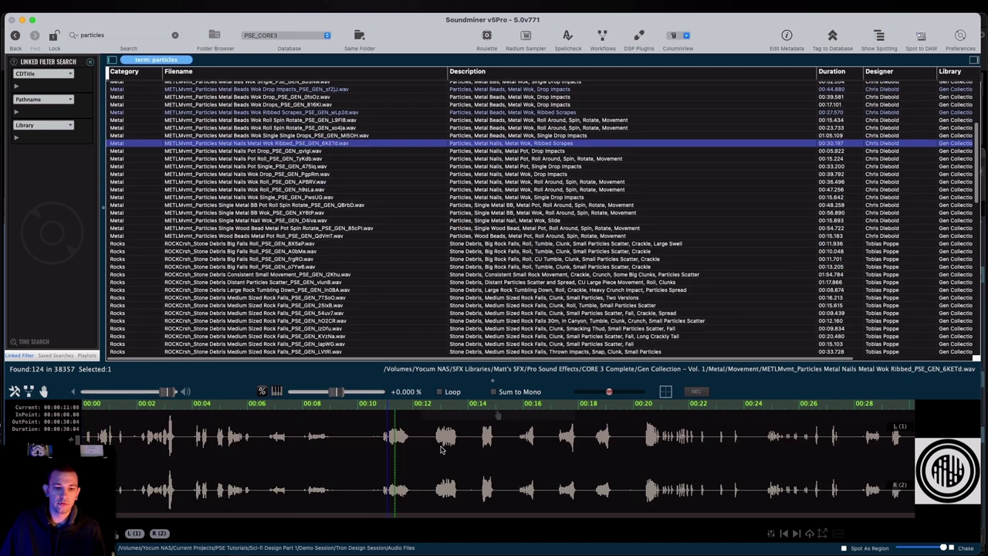
left_click(445, 446)
Audition the Metal Nails Wok Roll APBRV, Single Metal Nail Wok O4Iva and Stone Debris Big Falls Roll A0bMe recordings
left_click(512, 182)
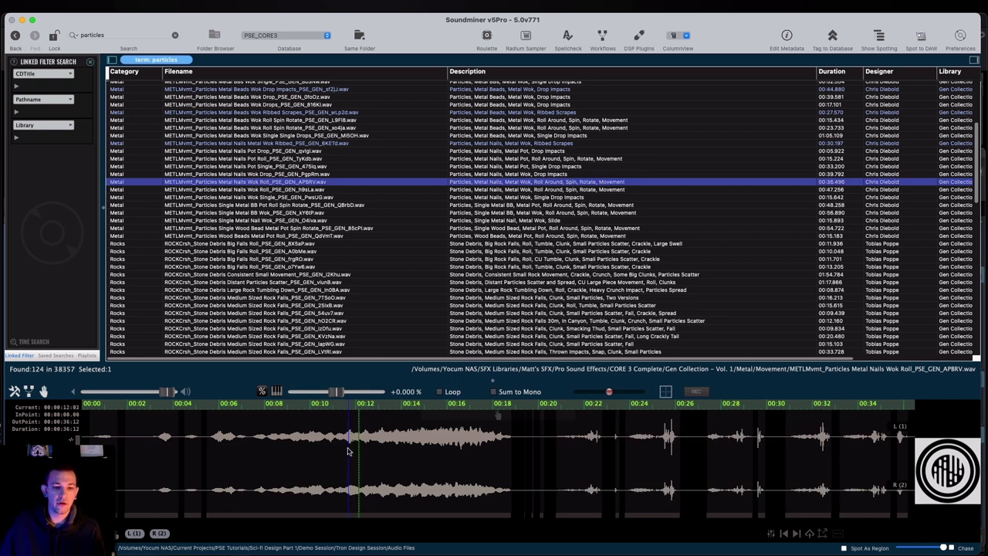
left_click(533, 221)
scroll(532, 223, "down", 3)
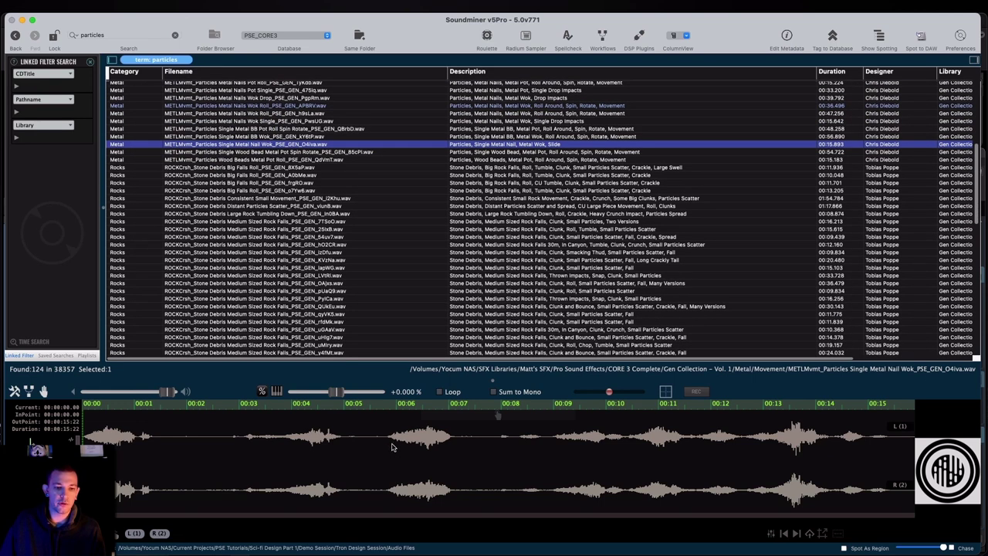
key("Down")
key("Down")
key("Down")
key("Down")
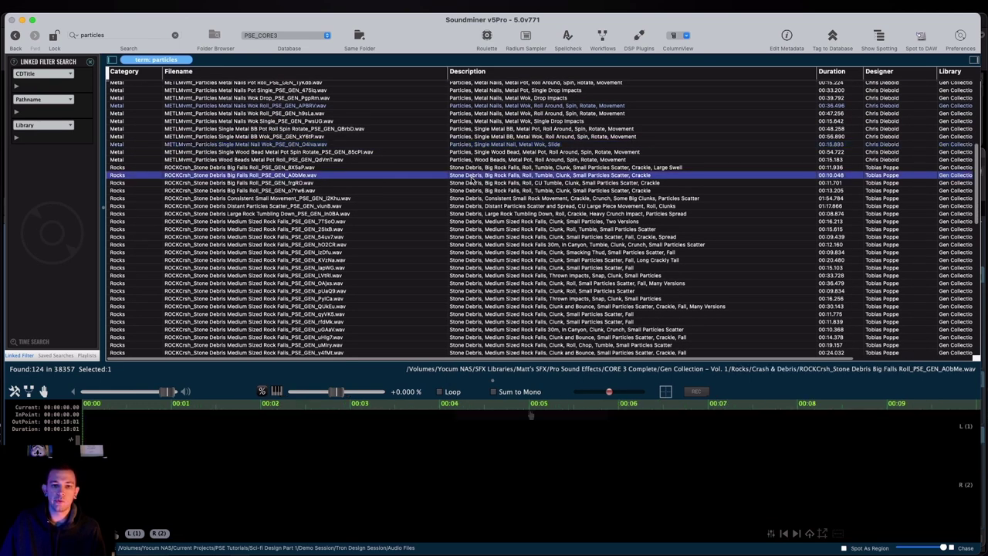
left_click(297, 451)
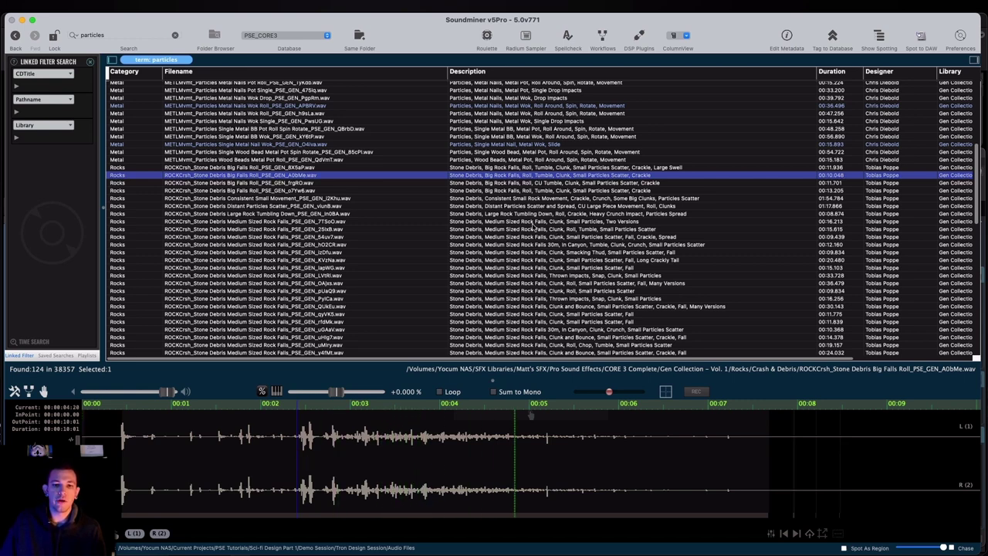
Audition the Stone Debris Medium Sized Rock Falls recordings 7TSoO, marking its section from about 8.5 to 12.7 seconds, and KVzNa
left_click(531, 222)
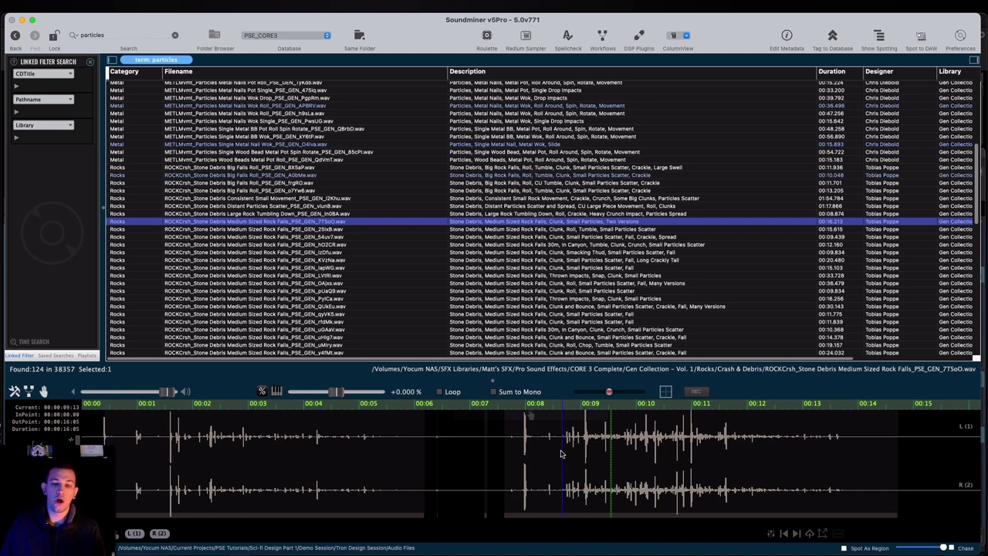
left_click_drag(561, 454, 790, 469)
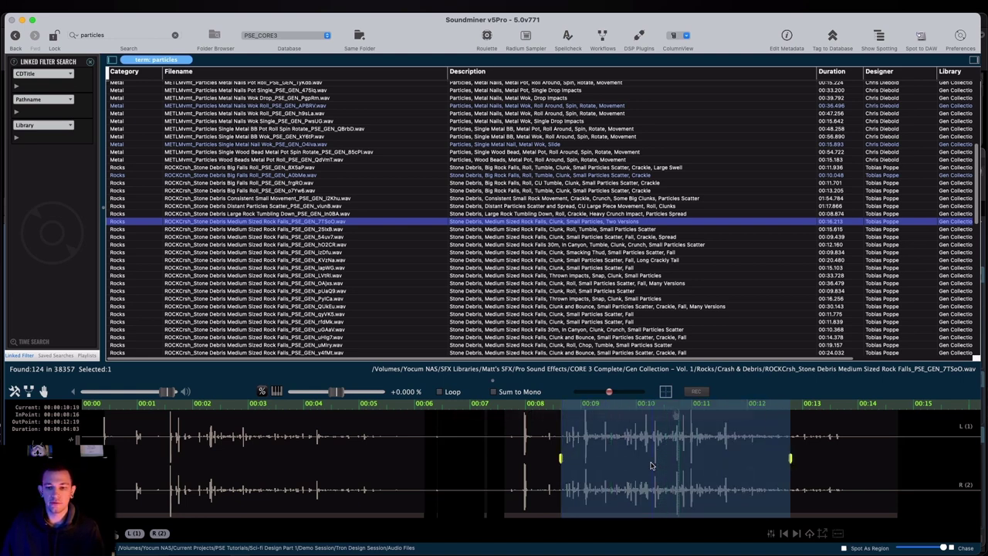
scroll(513, 247, "down", 5)
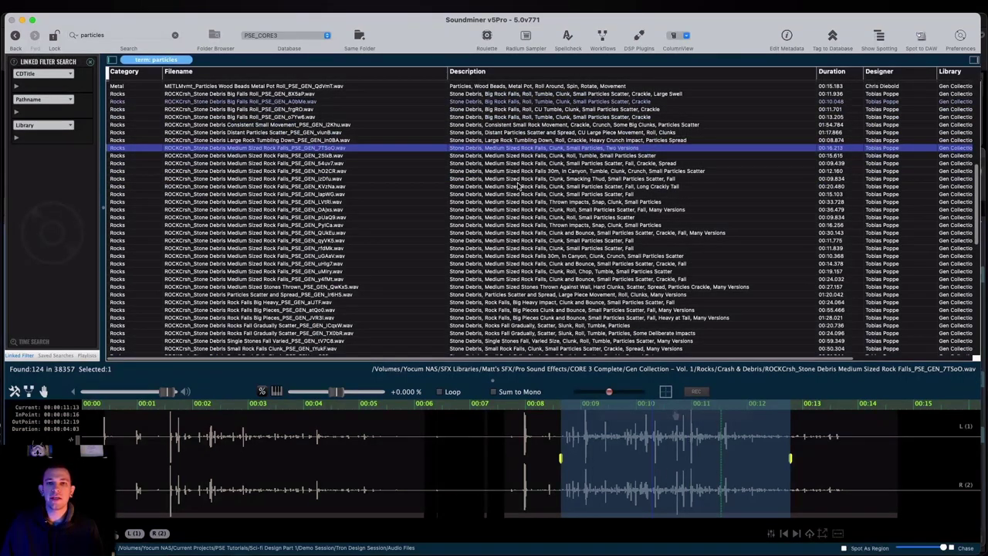
left_click(519, 186)
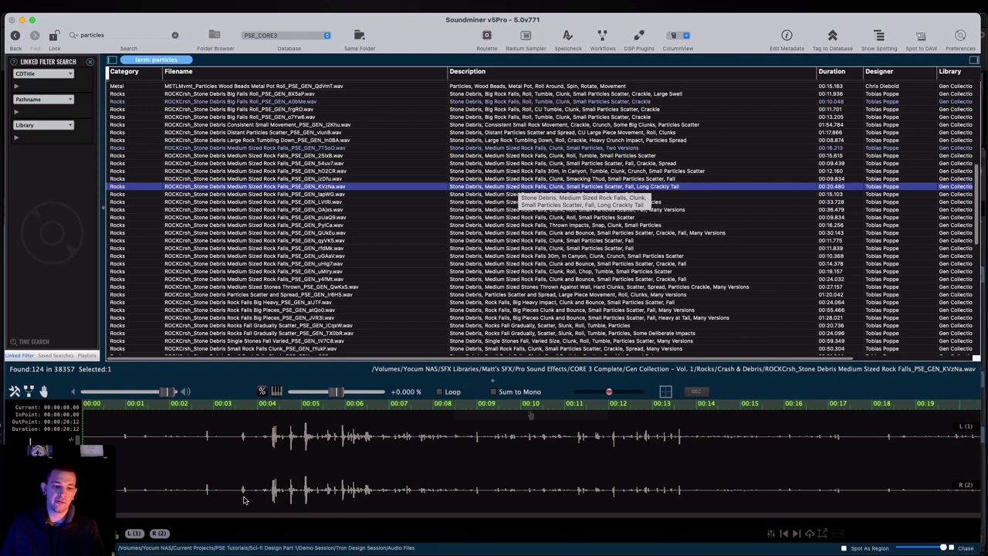
left_click(284, 479)
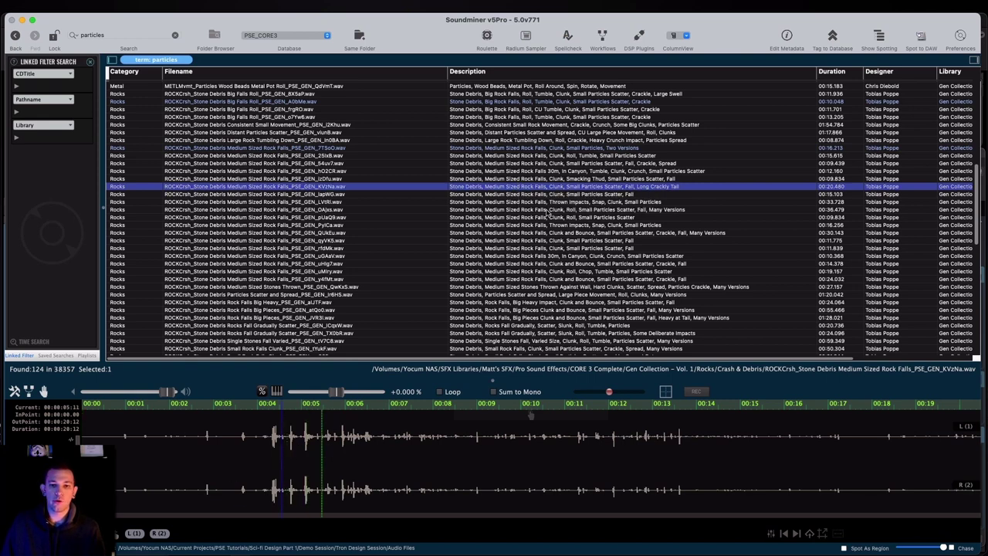
Audition Stone Debris Medium Sized Rock Falls OAjxs and transfer its section from about 12 to 16 seconds onto FX S1
left_click(546, 210)
left_click(377, 461)
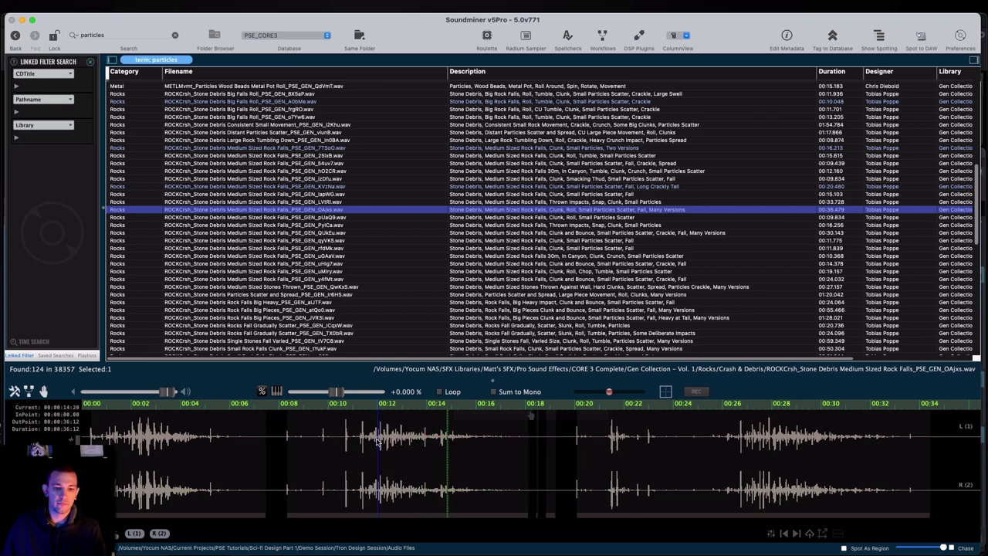
left_click_drag(376, 453, 475, 444)
key("s")
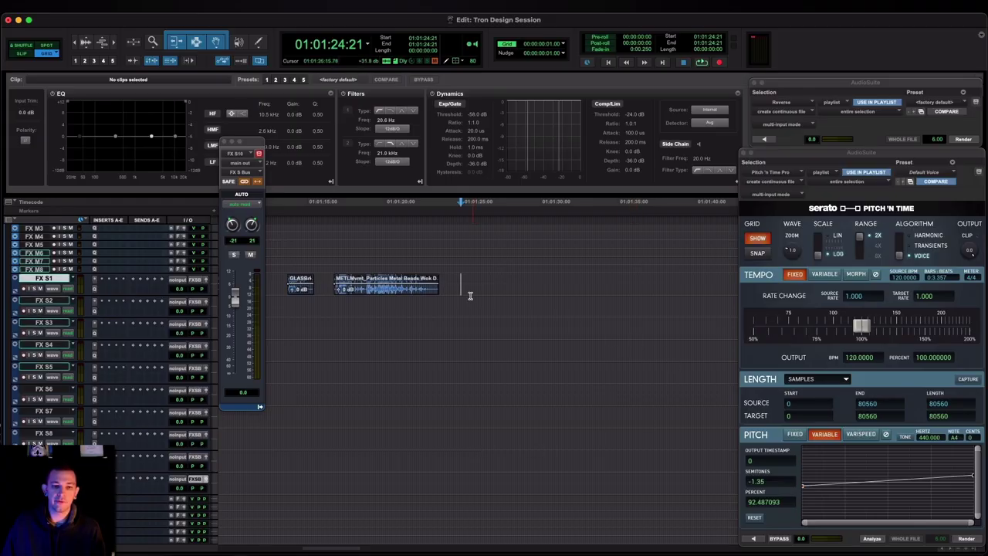
key("super+Tab")
key("s")
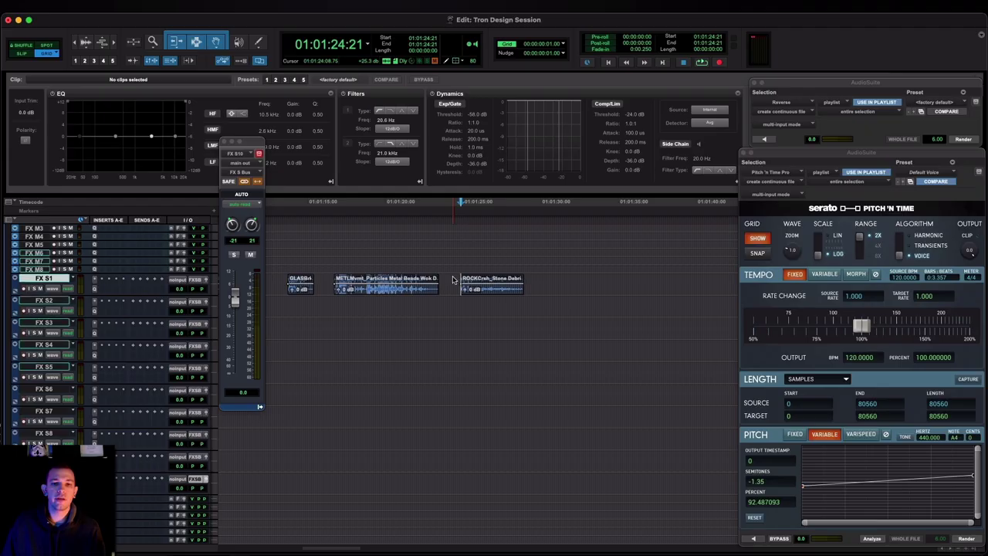
Audition the Medium Sized Rock Falls uMIry, Tech UI Module Beeps mgr5U and Loose Stones Pebbles Gritty Scrape TZfey recordings
key("super+Tab")
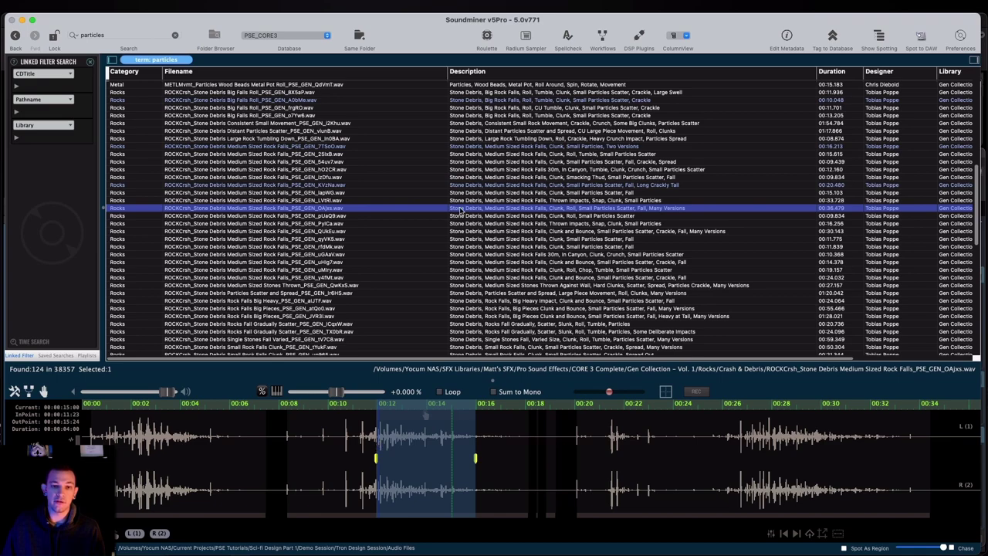
scroll(460, 211, "down", 4)
left_click(538, 178)
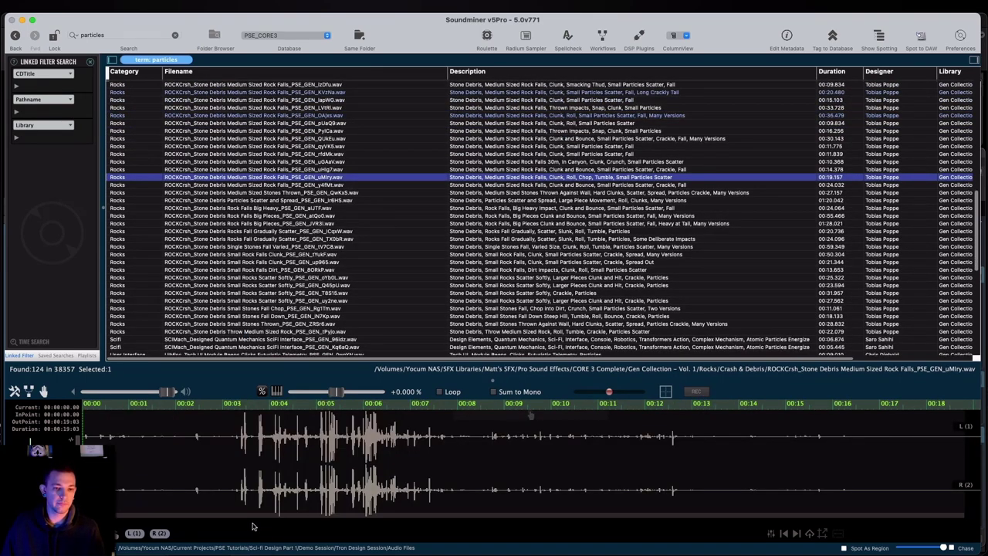
scroll(463, 216, "down", 8)
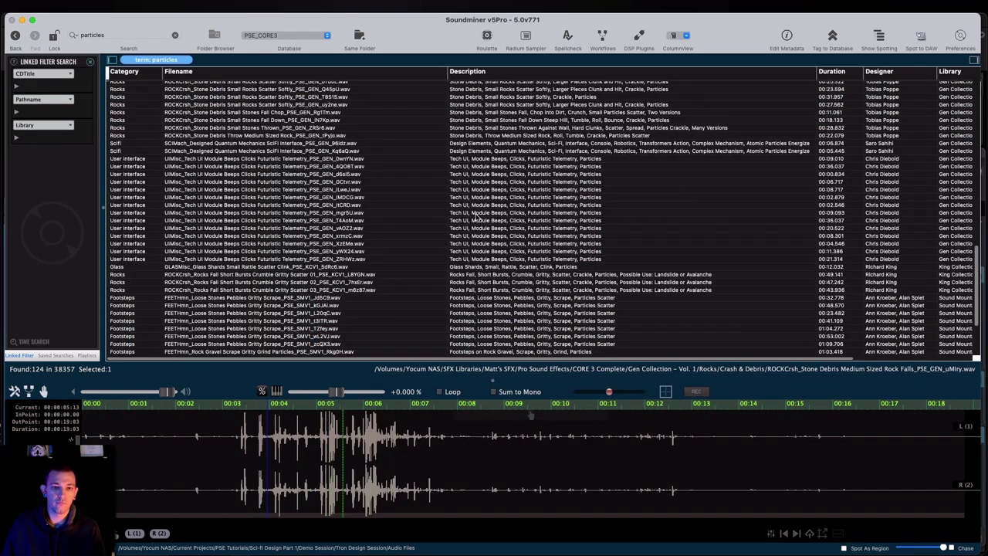
left_click(477, 213)
scroll(477, 217, "down", 5)
left_click(477, 228)
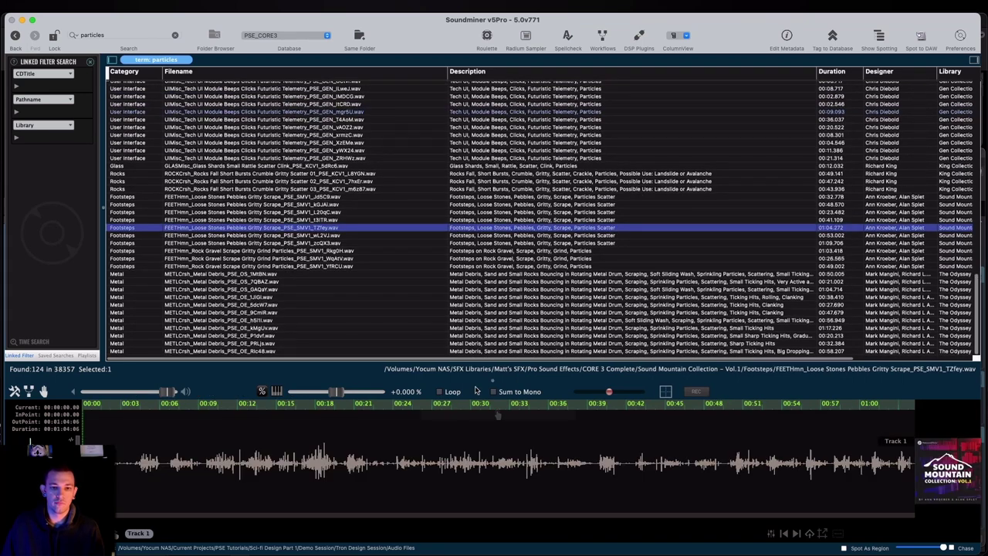
Audition METLCrsh_Metal Debris 5dcW7 and transfer its section from about 5 to 9 seconds onto FX S1 after the rock debris clip, at 01:01:29:21
left_click(480, 307)
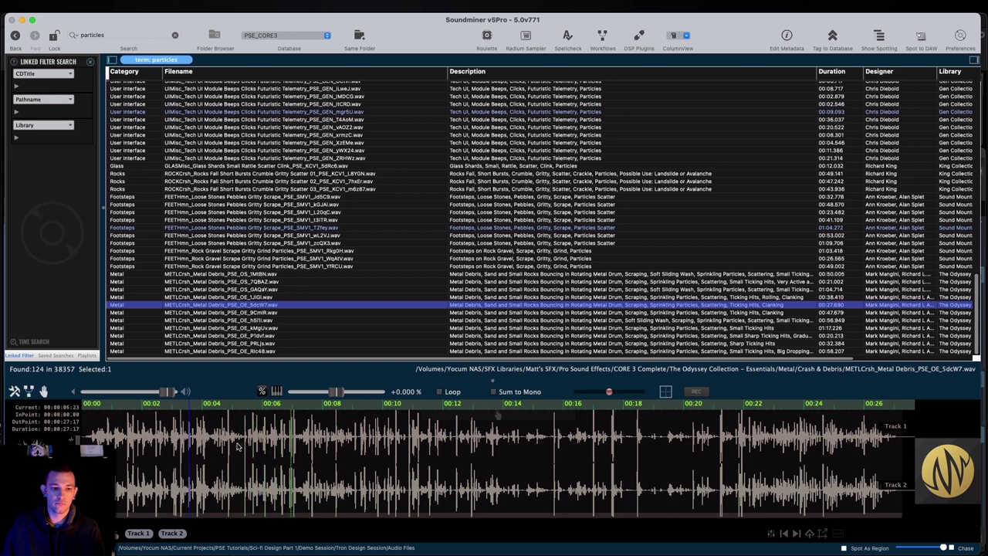
left_click_drag(245, 446, 354, 439)
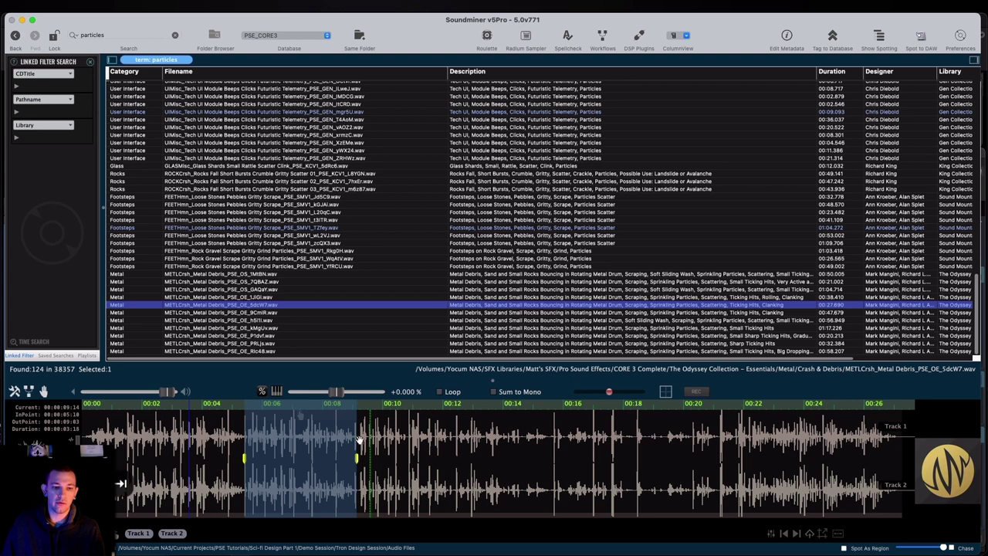
key("s")
left_click(524, 255)
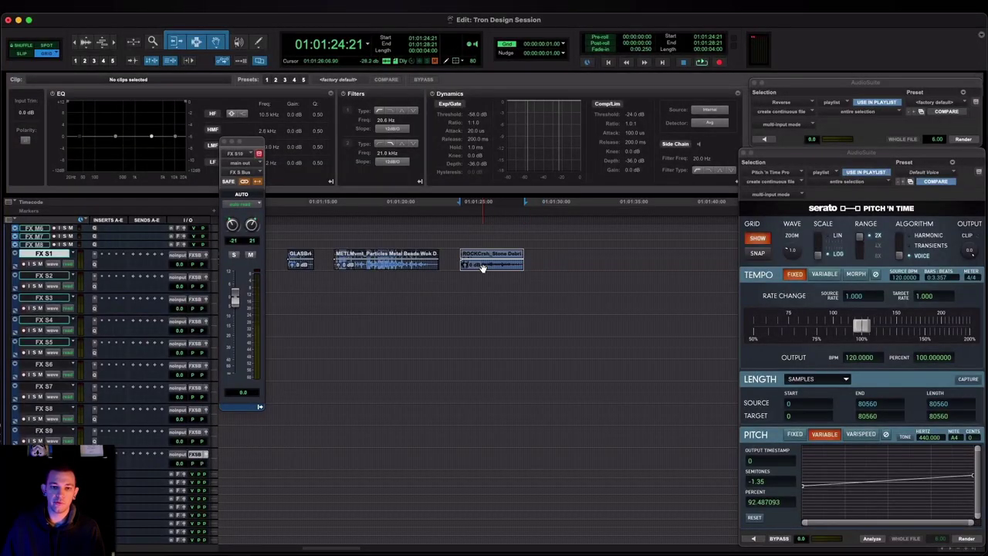
left_click(538, 254)
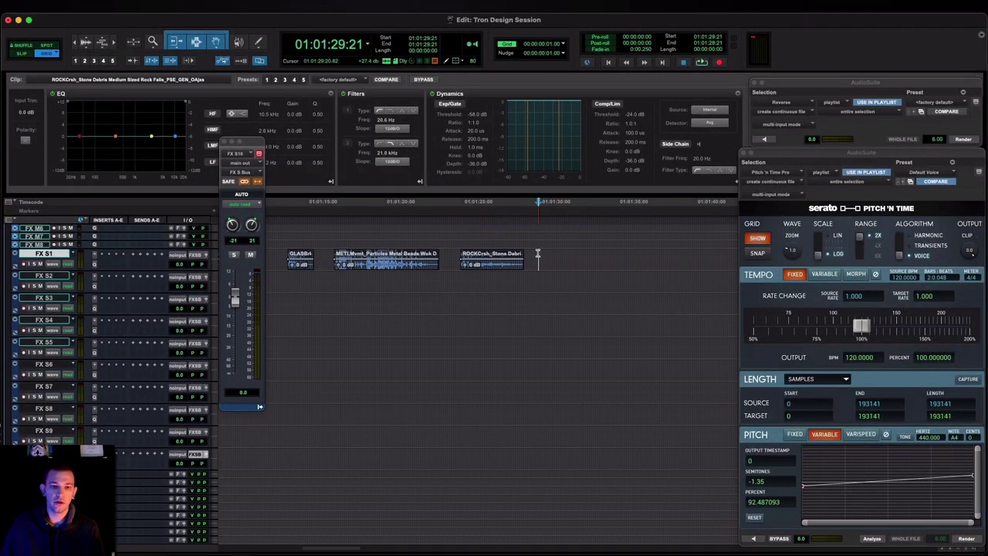
key("super+Tab")
key("s")
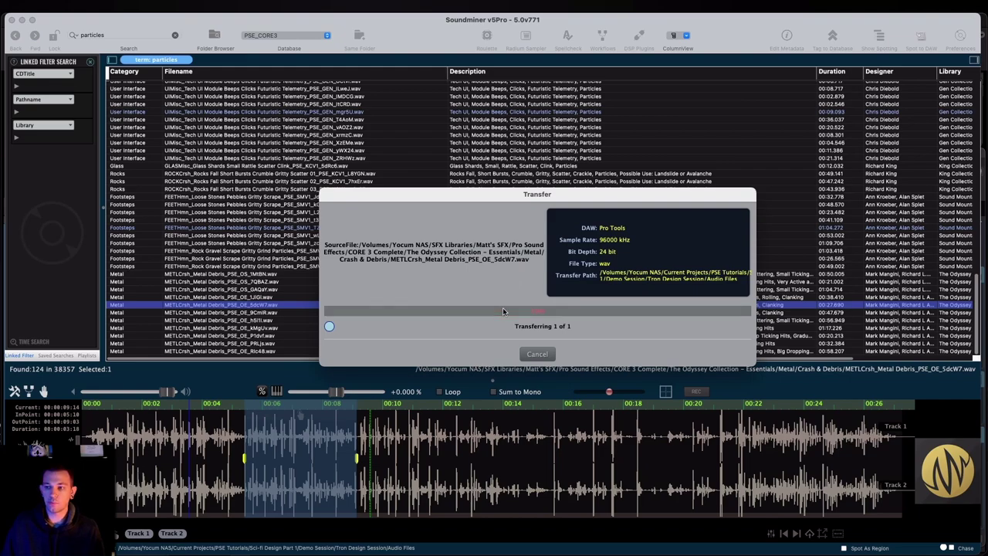
Trim the start of the Crush Broken Light Bulbs clip on FX S1 to 01:01:06:09 and move it earlier, close behind the LASRBeam clip
scroll(439, 271, "left", 4)
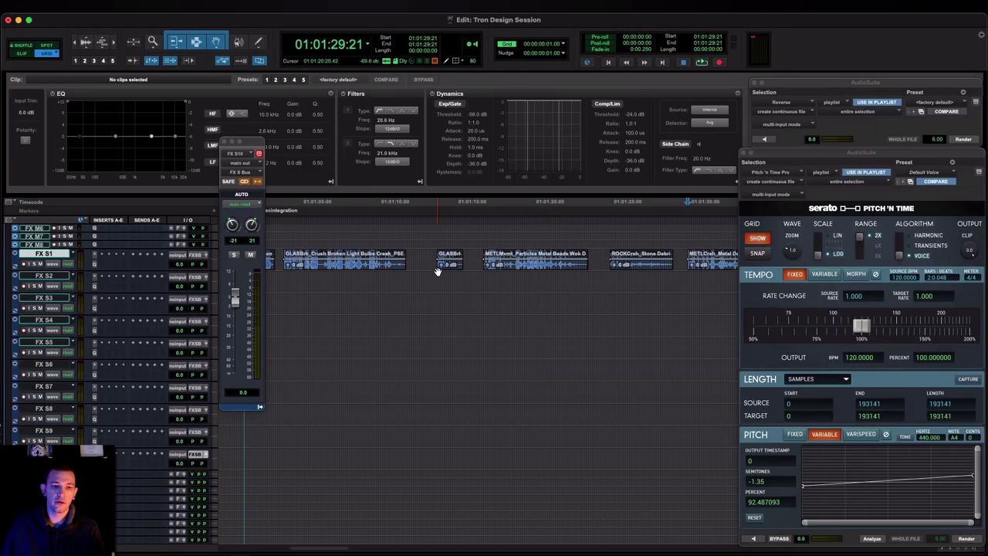
scroll(438, 271, "right", 4)
scroll(437, 270, "left", 15)
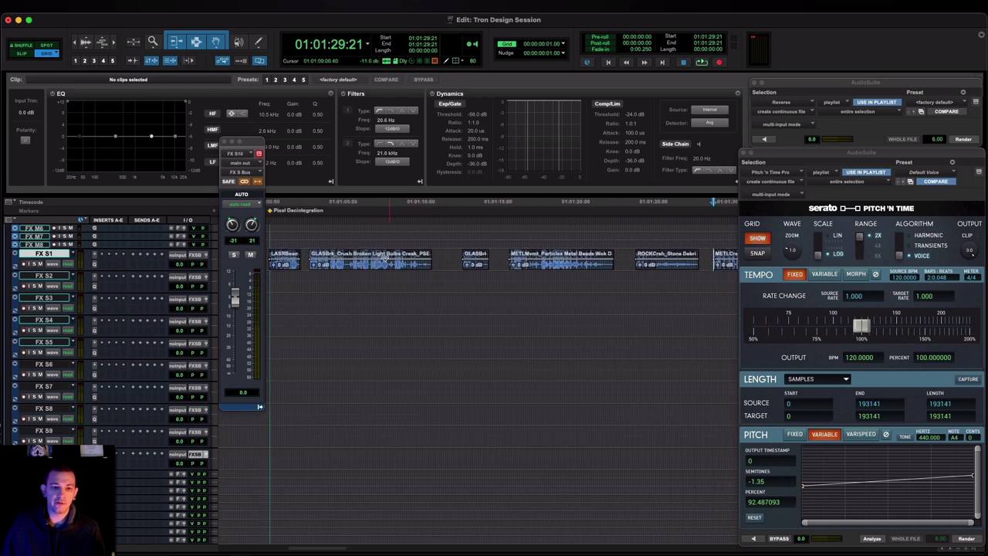
left_click(349, 255)
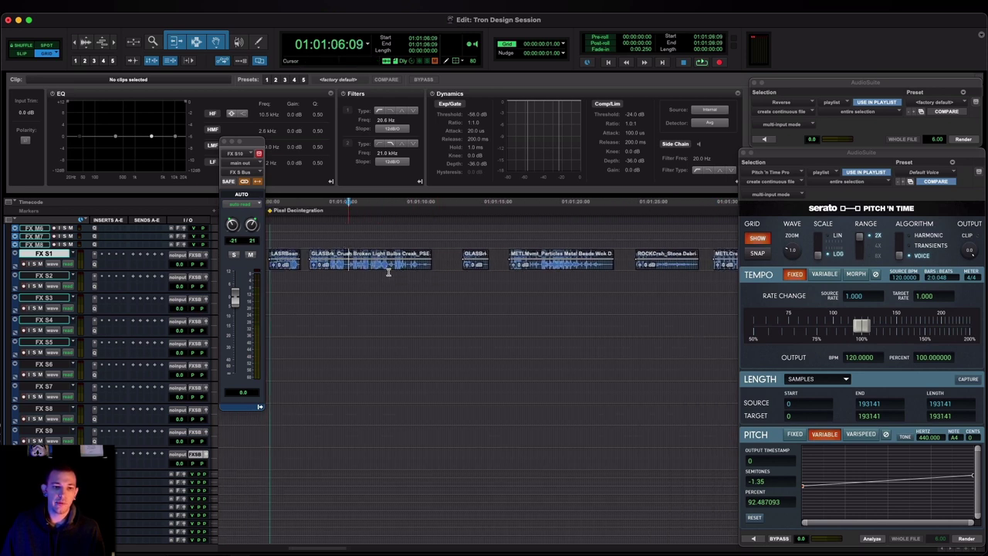
key("a")
left_click_drag(377, 268, 342, 263)
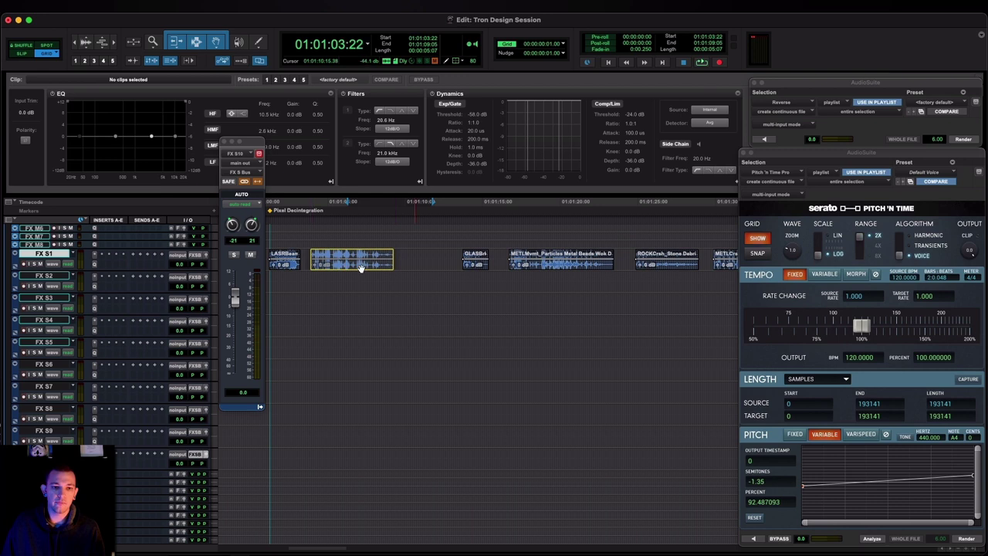
Select the four FX S1 clips from the Window Shatter glass to the metal debris and move them earlier, closer to the light bulbs clip
left_click(474, 269)
key("r")
left_click(671, 267, "shift")
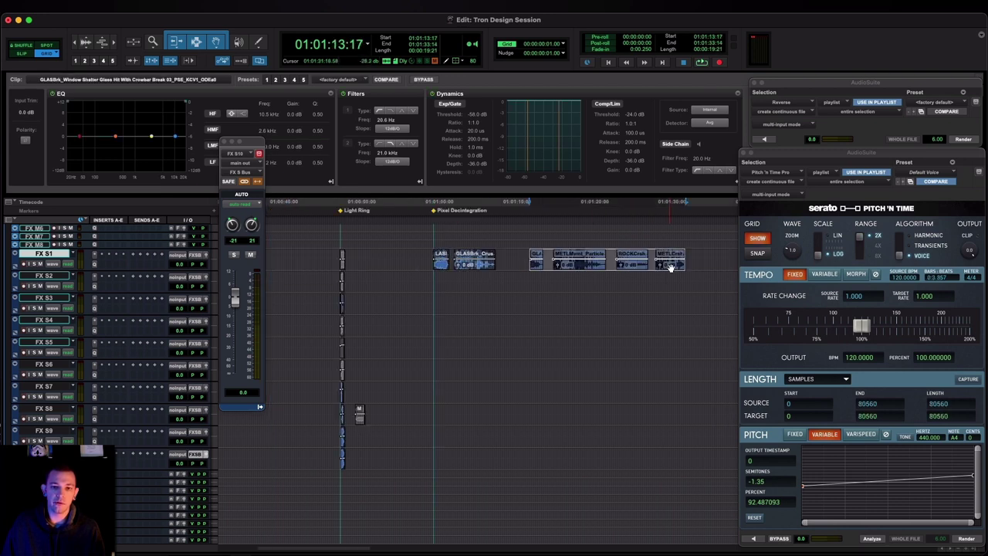
left_click_drag(670, 266, 581, 269)
Close the floating FX S10 output window and play the LASRBeam_Retro Glass clip at the Pixel Decintegration marker with FX S1 soloed
left_click(428, 279)
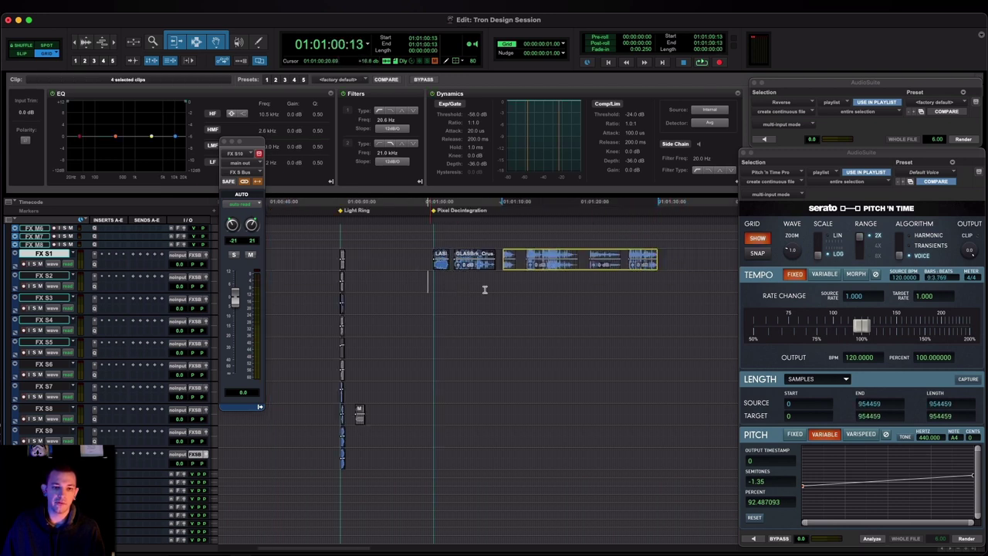
key("t")
key("t")
key("t")
scroll(580, 273, "right", 5)
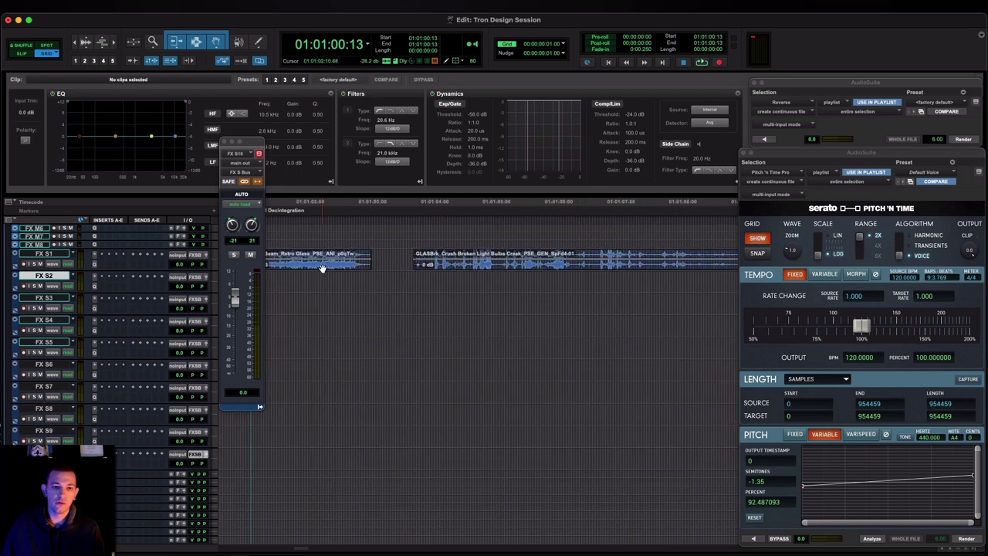
left_click(322, 266)
scroll(324, 268, "left", 5)
scroll(433, 250, "right", 3)
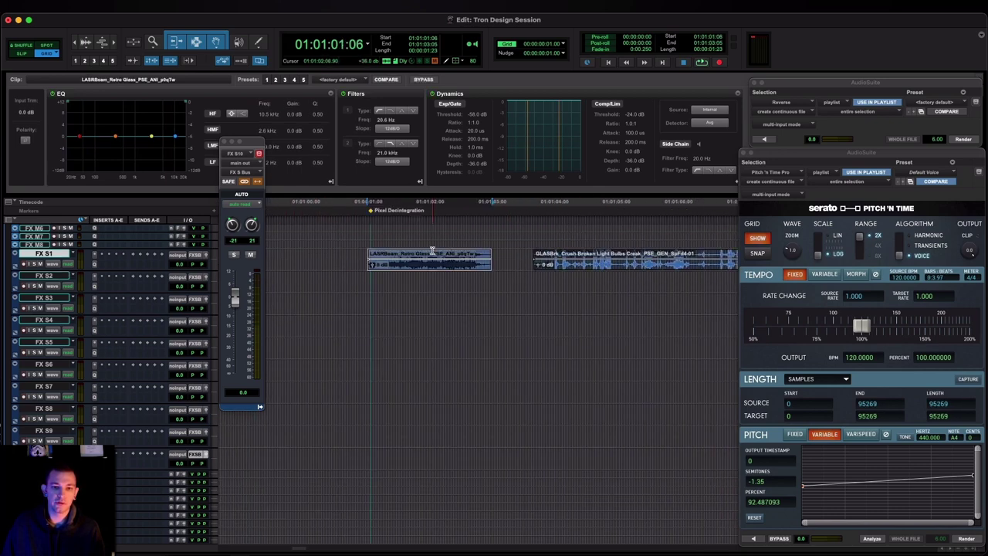
left_click(229, 144)
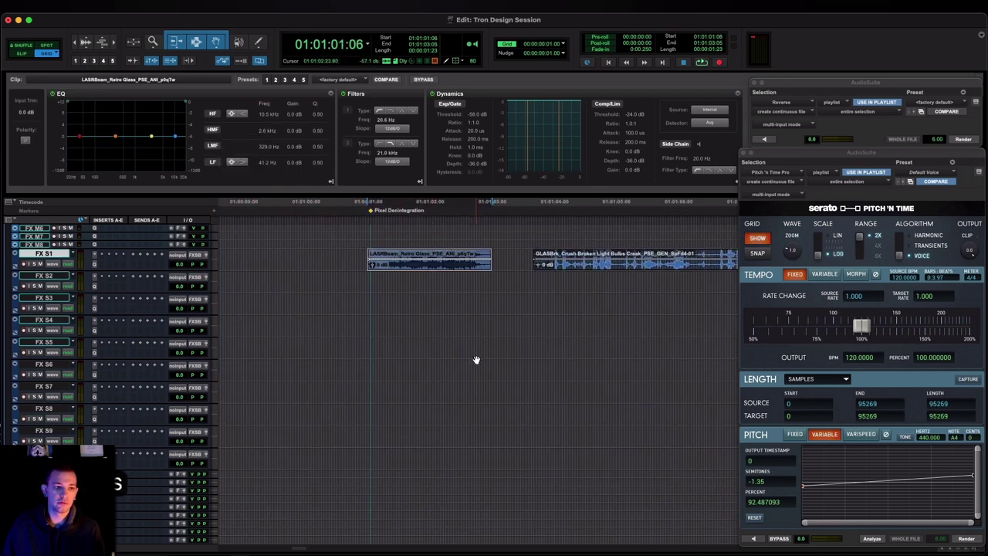
scroll(424, 270, "down", 2)
key("space")
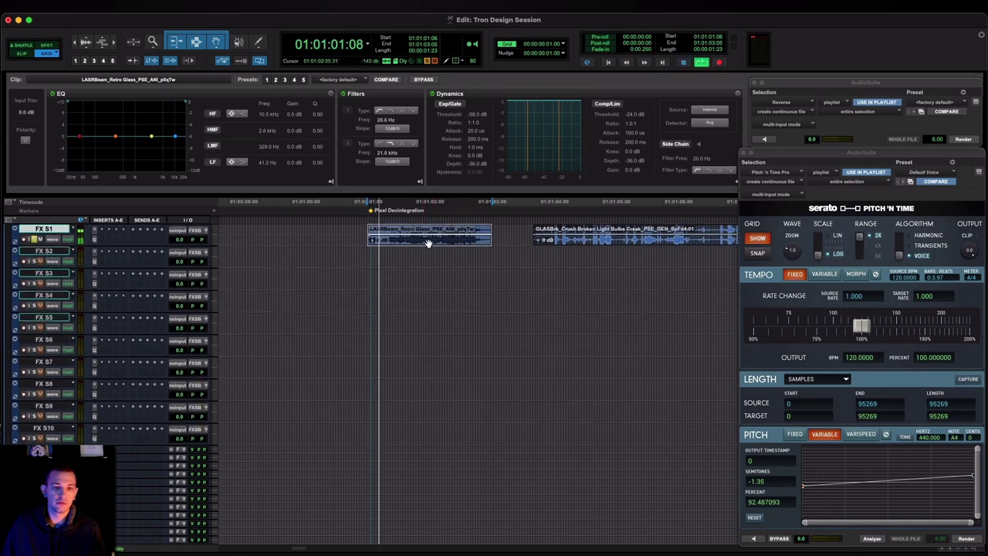
Lower the clip gain of the LASRBeam_Retro Glass clip on FX S1 and replay the clip to check its level
key("space")
key("b")
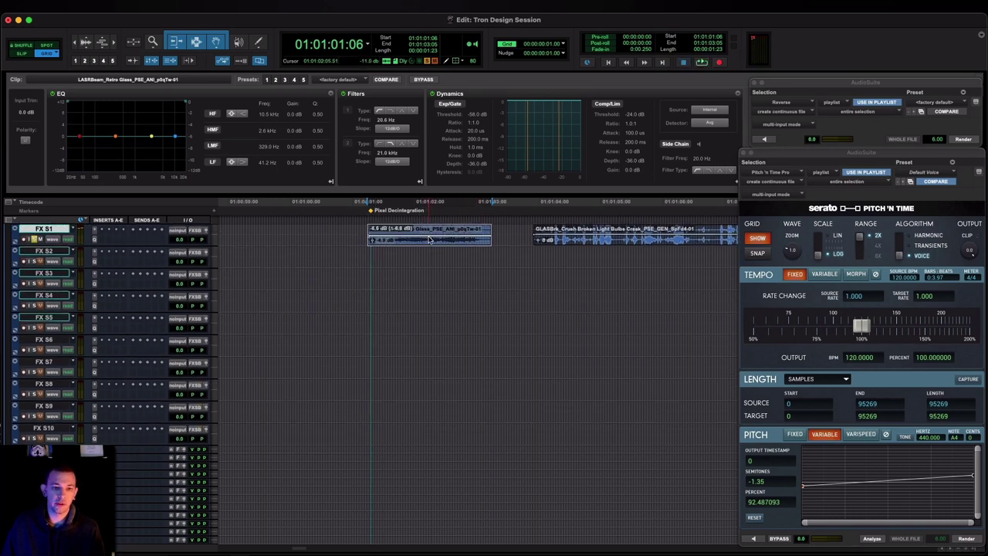
key("space")
scroll(461, 283, "up", 2)
key("space")
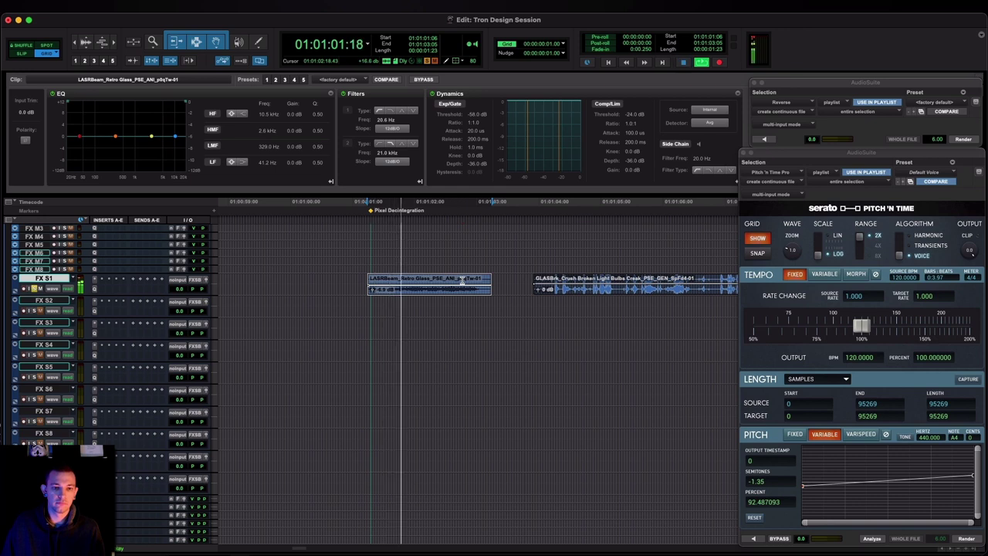
key("space")
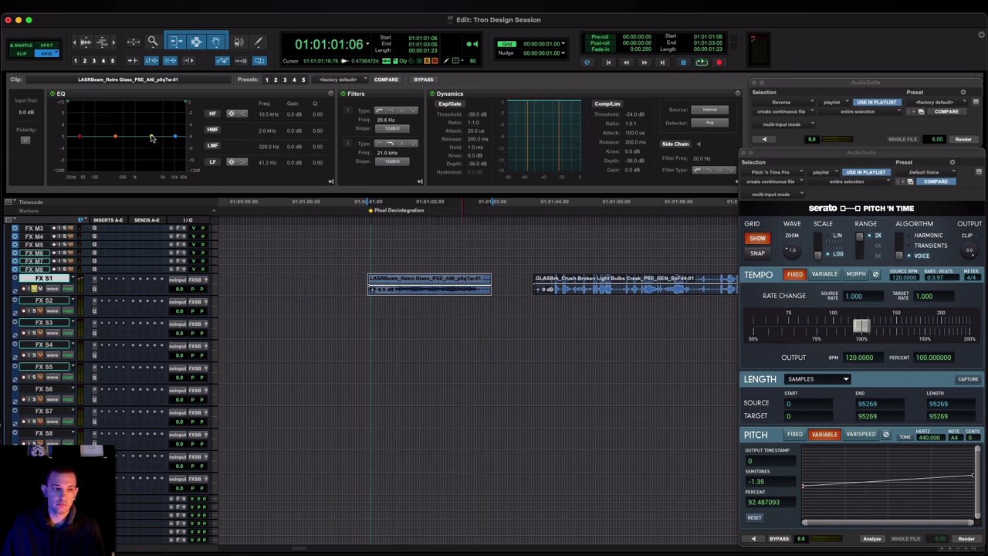
Cut the clip's high-mid EQ band by 3.8 dB at 3.4 kHz with a Q of 1.19, using the track's Pro-Q 3 spectrum as reference
left_click_drag(151, 138, 152, 149)
left_click_drag(315, 120, 316, 96)
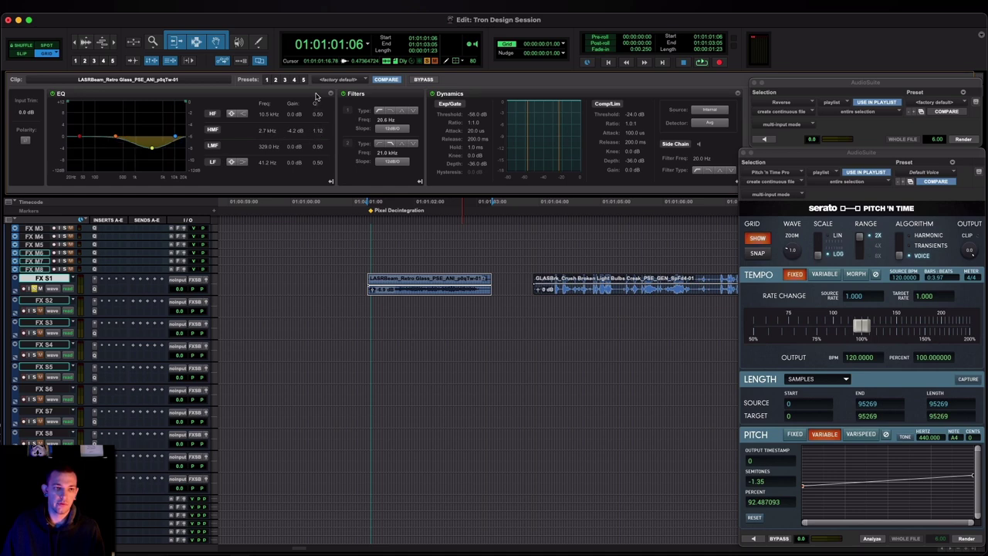
left_click(94, 291)
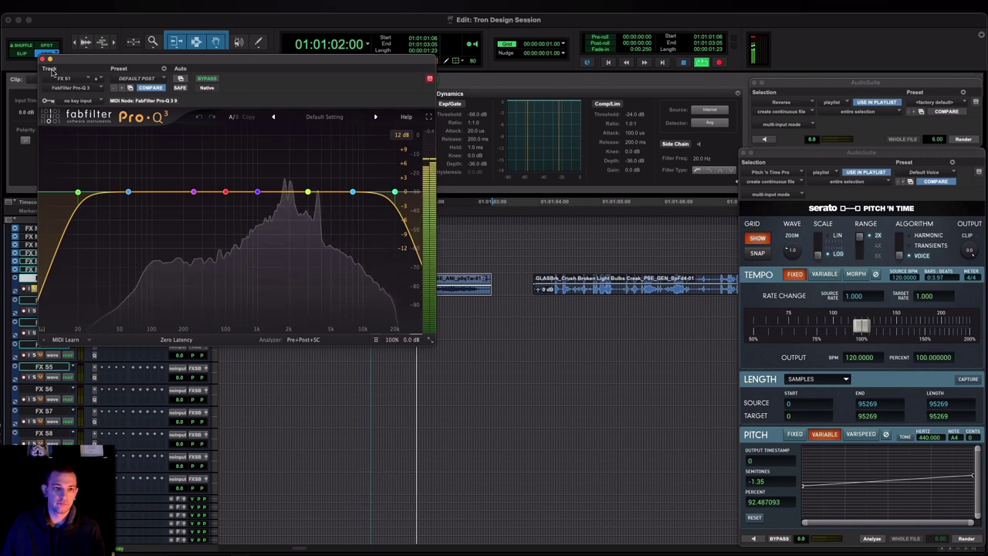
key("space")
left_click(43, 59)
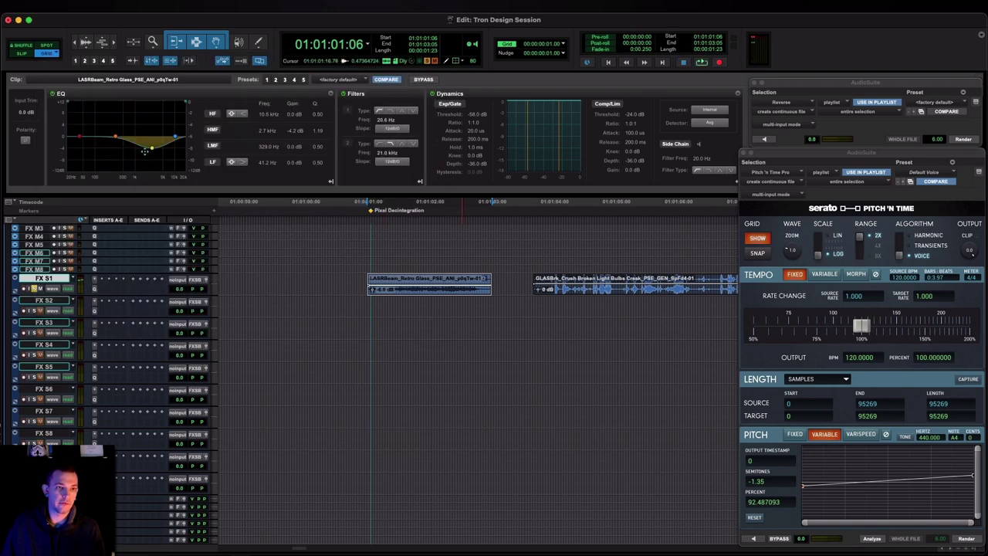
left_click_drag(159, 152, 158, 149)
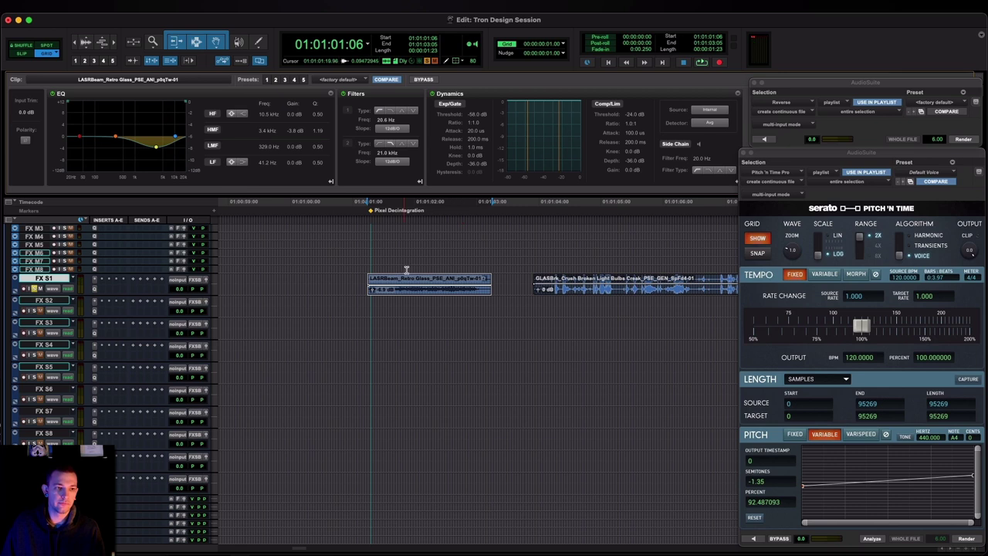
Cut the clip's low-mid EQ band by 4.5 dB at 932.9 Hz with Q 2.56, set the high-mid Q to 1.90, and audition the clip
key("space")
left_click_drag(430, 290, 432, 287)
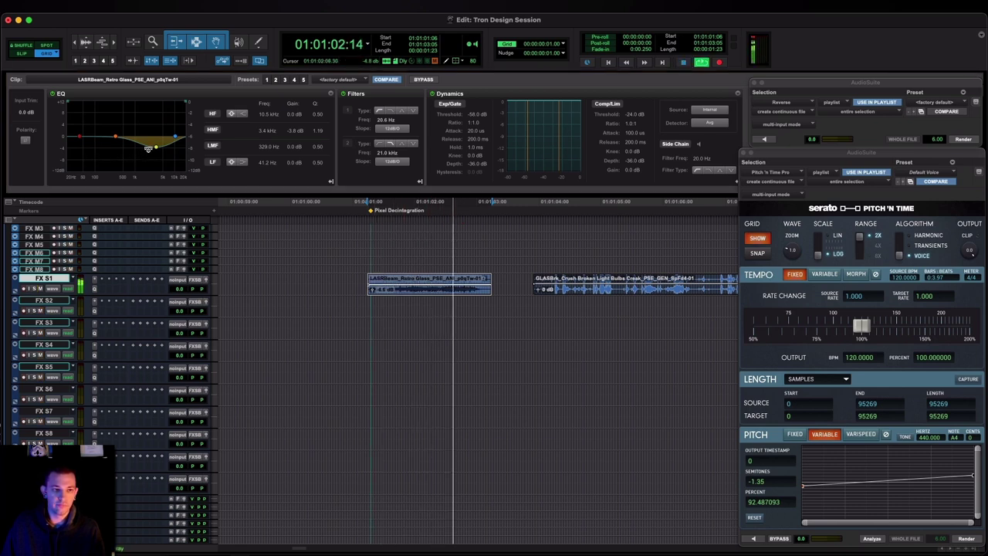
key("space")
left_click_drag(115, 136, 134, 149)
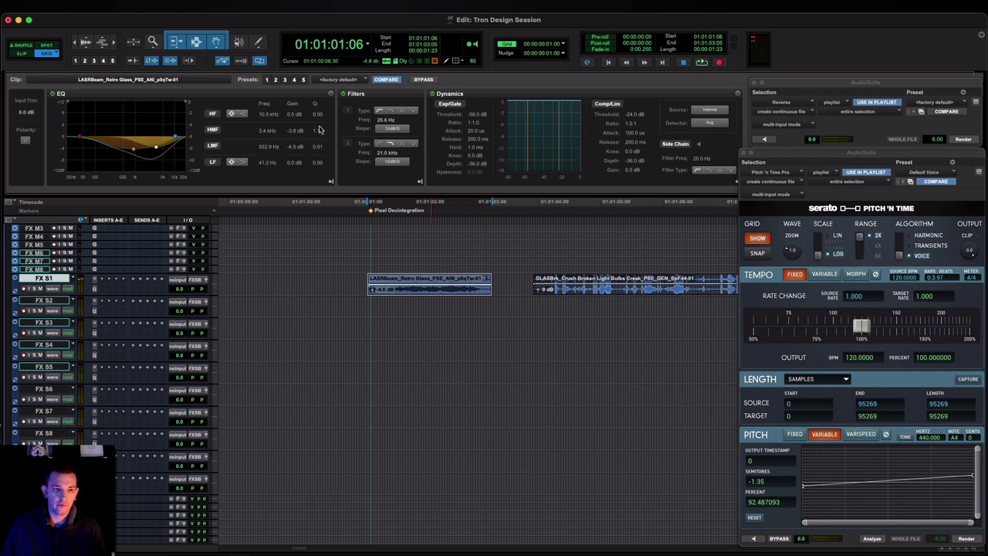
left_click_drag(320, 130, 321, 85)
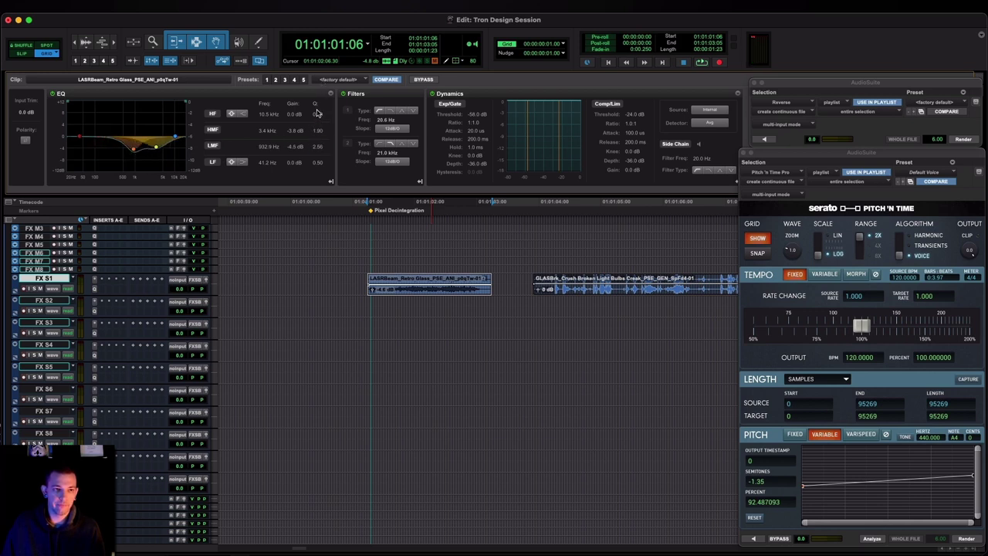
key("space")
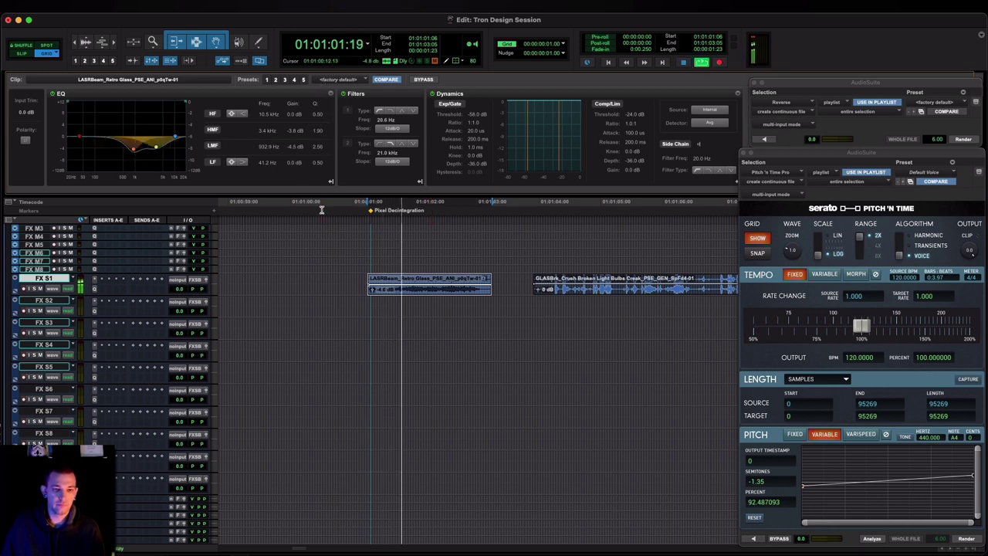
key("space")
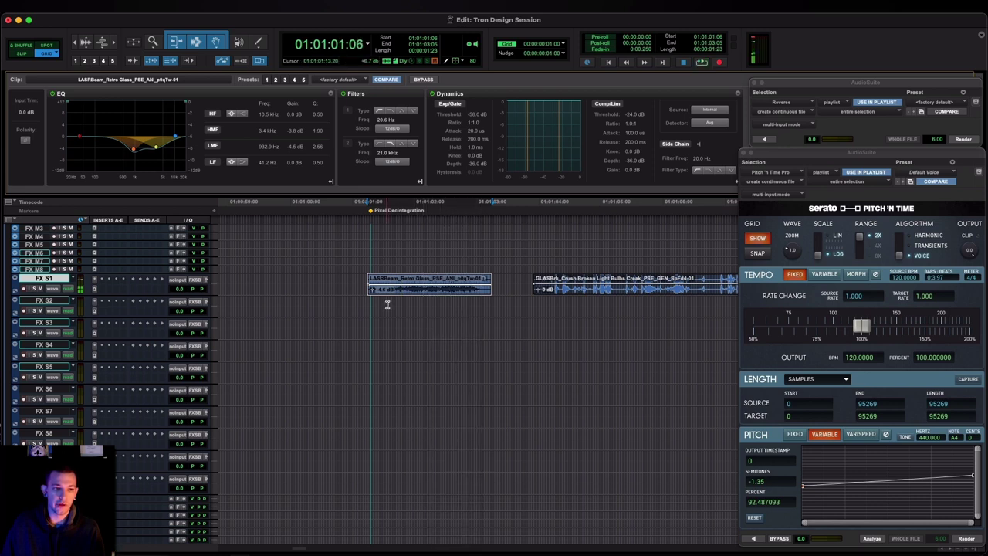
Trim the LASRBeam clip to run from 01:01:01:08 to 01:01:03:00, with a short fade at each end
left_click(477, 278)
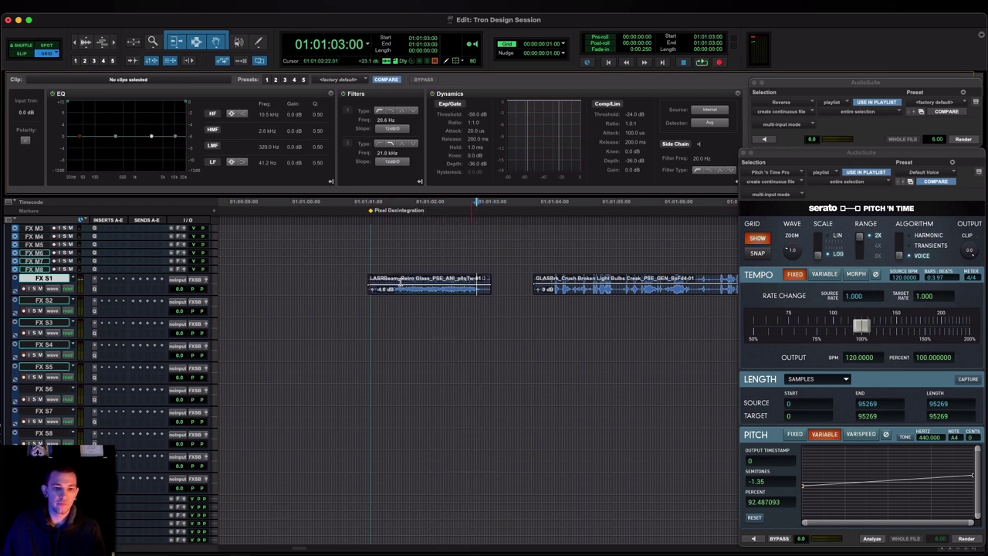
key("s")
key("f")
left_click(378, 279)
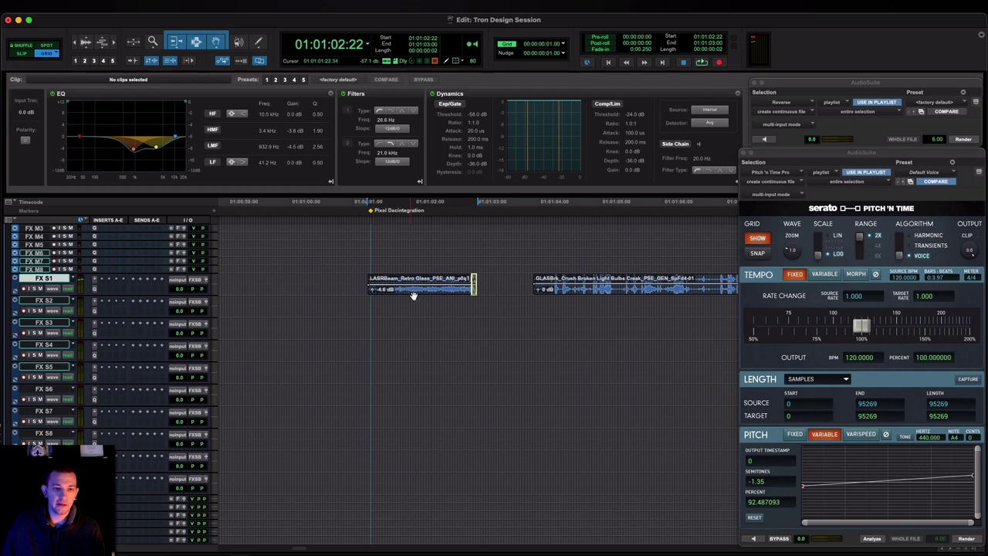
key("comma")
key("comma")
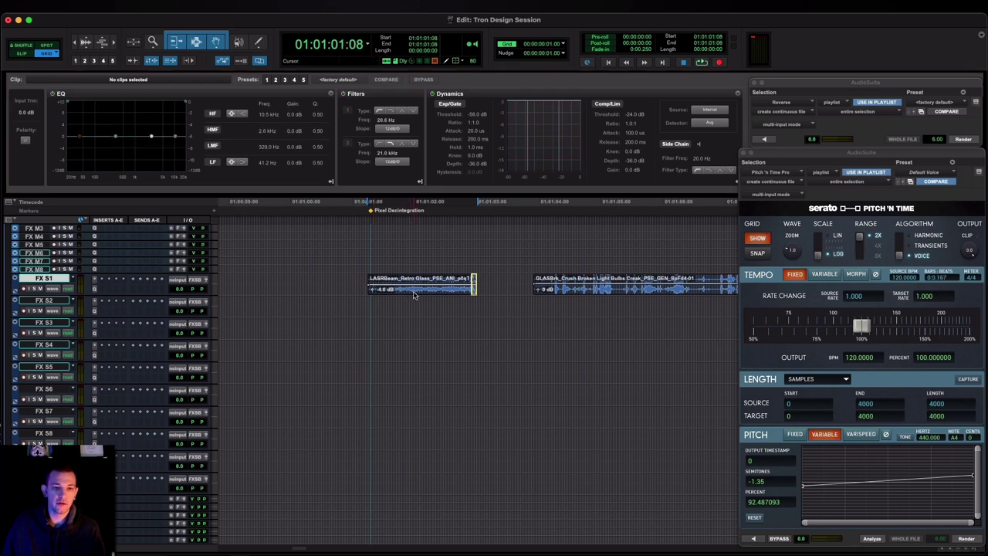
key("a")
key("f")
scroll(414, 296, "right", 2)
key("t")
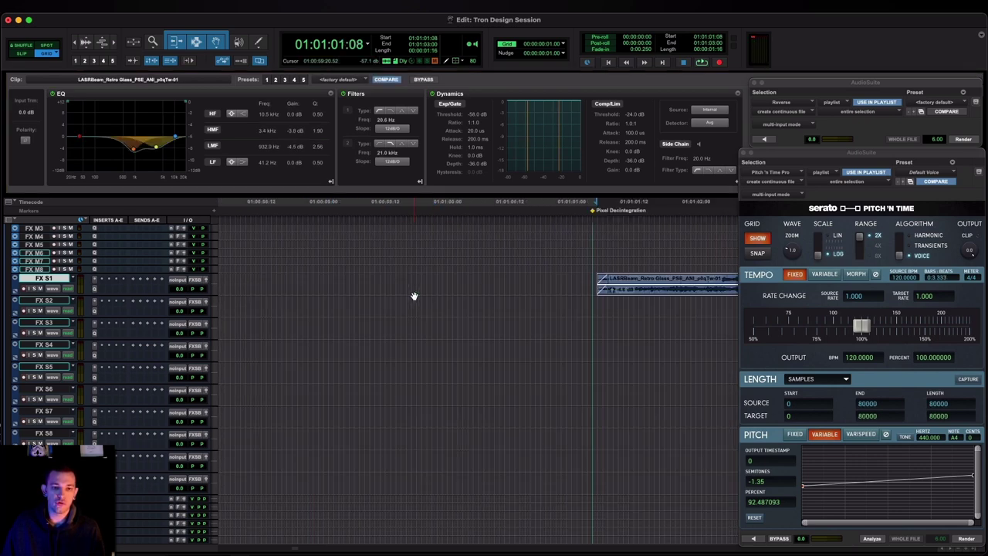
scroll(414, 296, "right", 5)
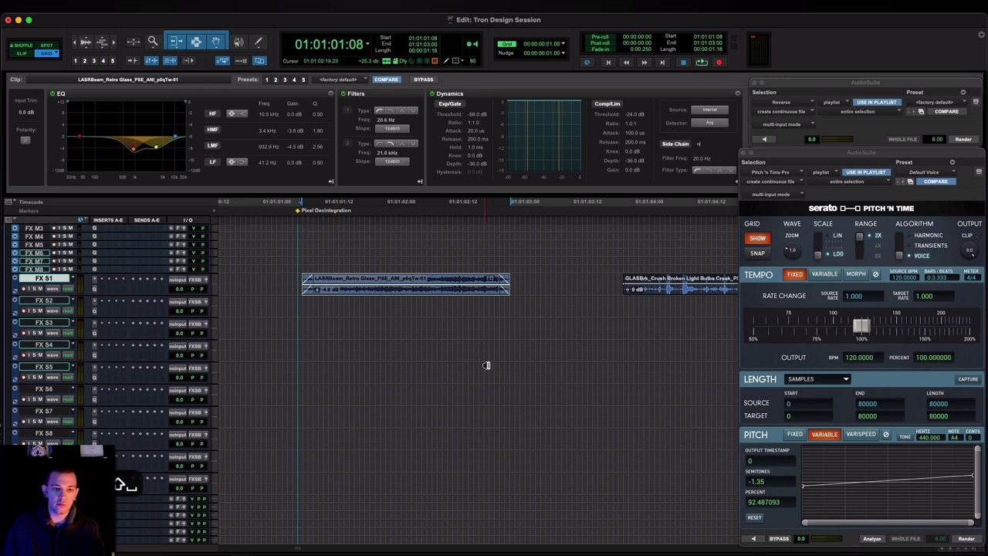
Open LFOTool as an AudioSuite processor for the trimmed LASRBeam clip
key("ctrl+space")
type("lfo")
key("Return")
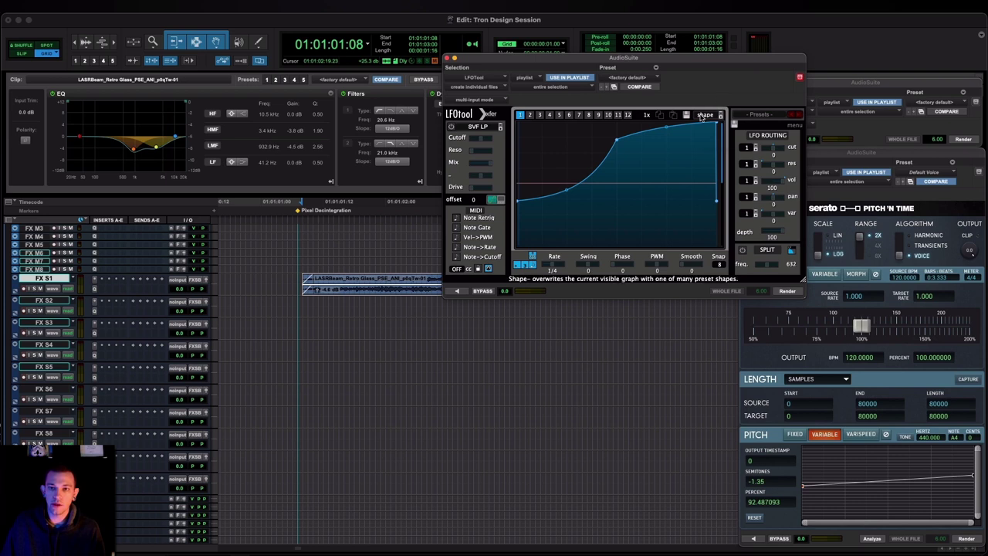
Try the basic sine preset shape on the first LFOTool graph
left_click(705, 115)
mouse_move(723, 127)
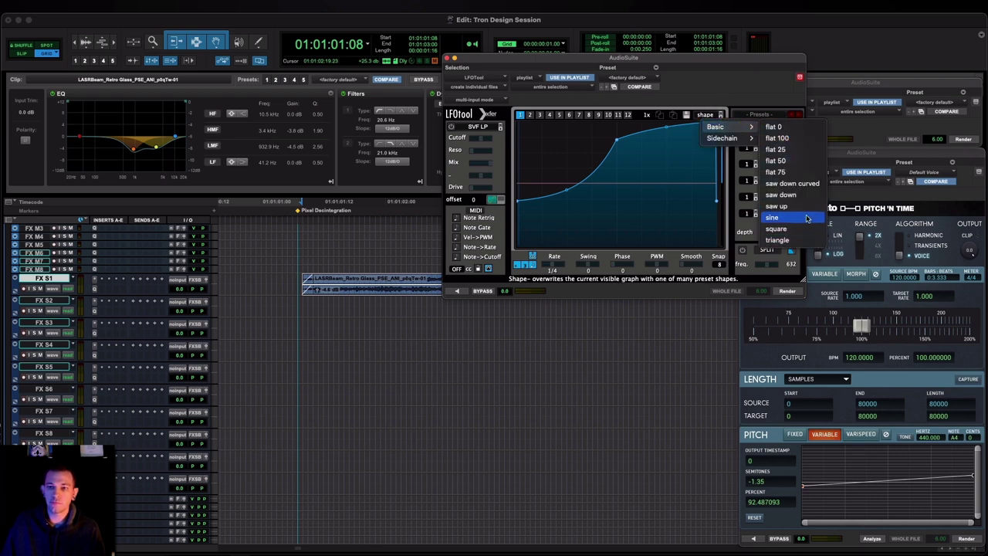
left_click(695, 174)
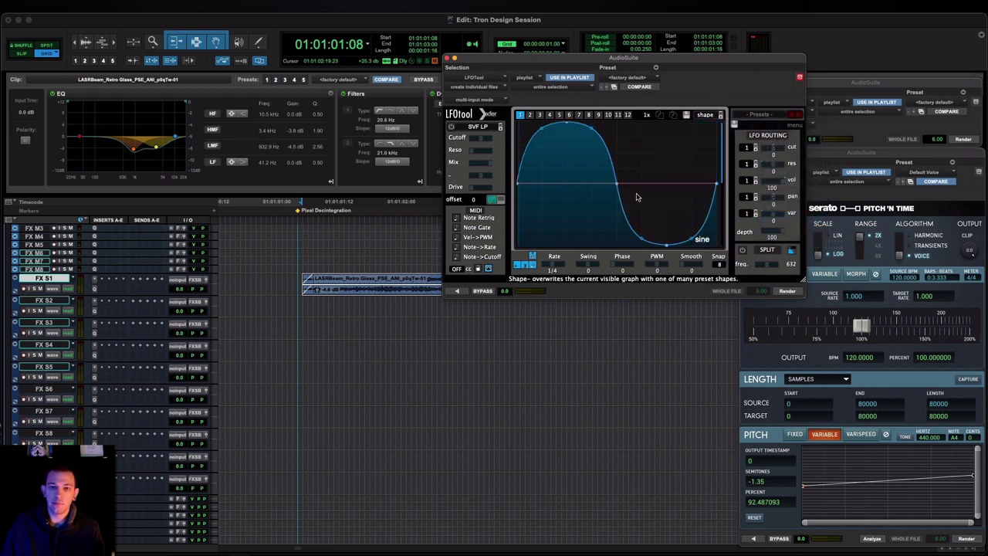
Load the basic square shape in LFOTool, then adjust its points to slope the closing rise slightly and steepen the middle drop
left_click(706, 115)
mouse_move(725, 127)
left_click_drag(608, 151, 609, 125)
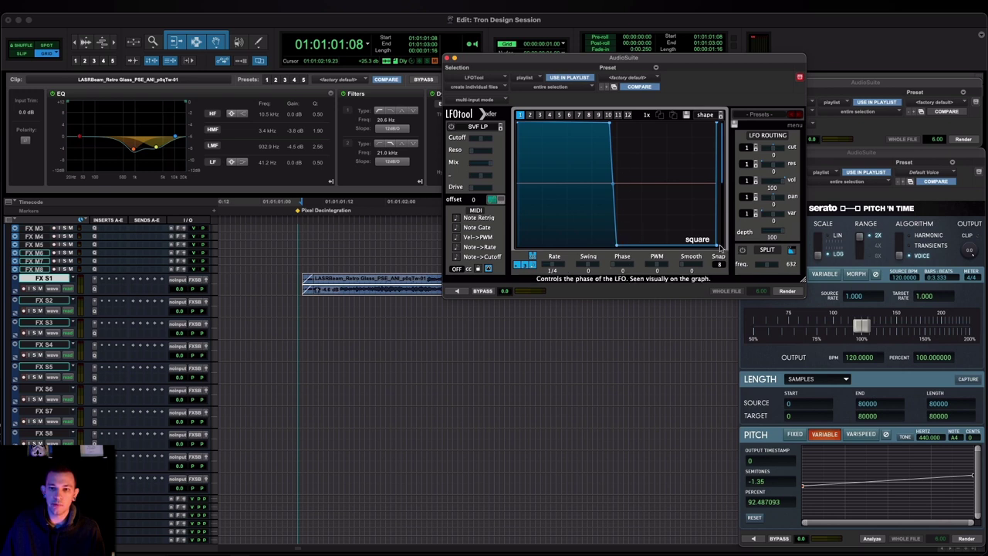
left_click_drag(710, 248, 713, 250)
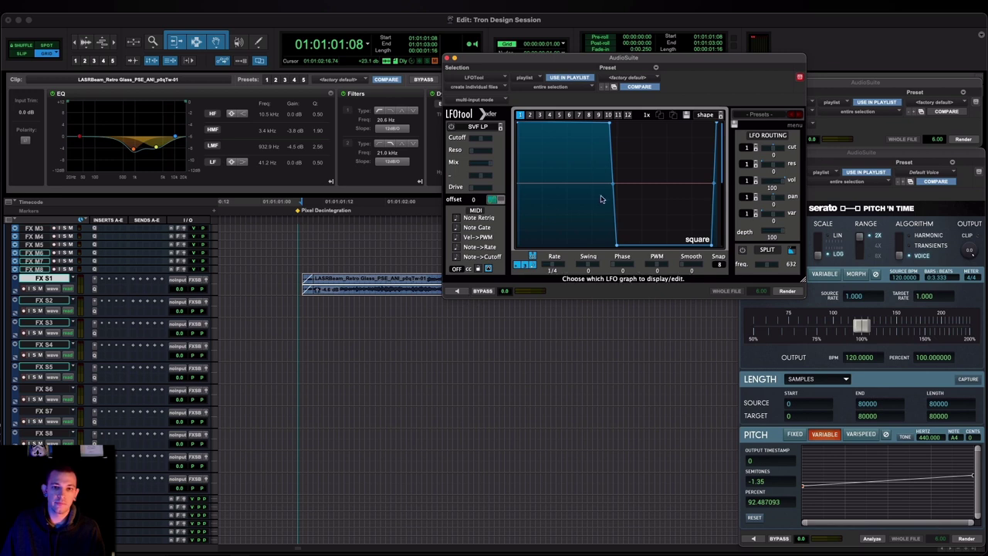
left_click_drag(610, 120, 614, 120)
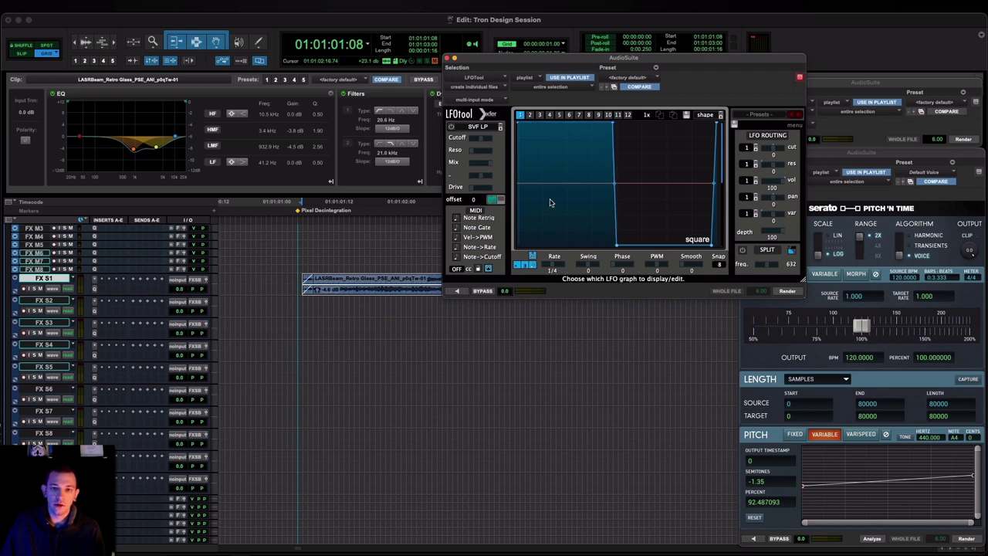
Preview LFOTool on the FX S1 laser clip, turn off host tempo sync, set the rate to about 12.07 Hz and render
left_click(457, 290)
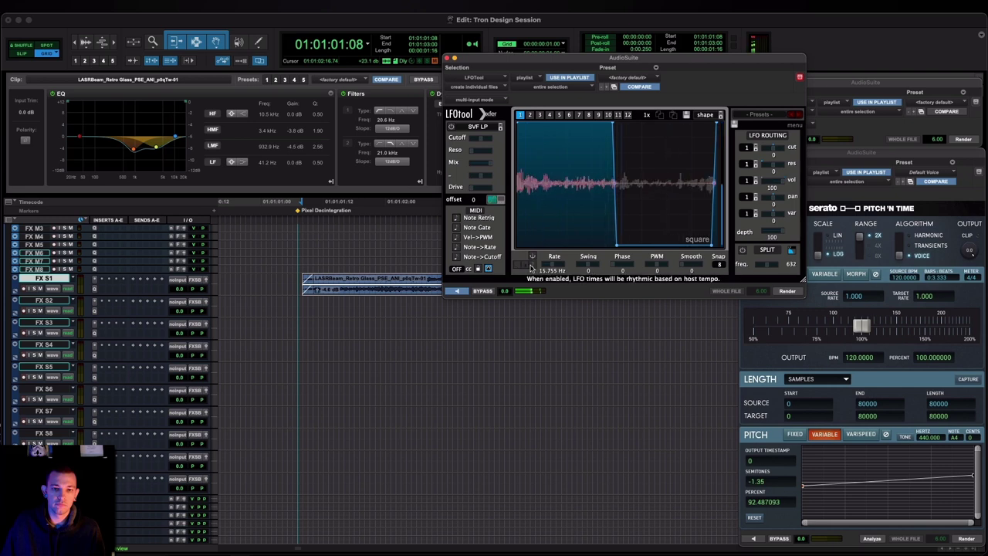
left_click(531, 257)
scroll(551, 265, "down", 3)
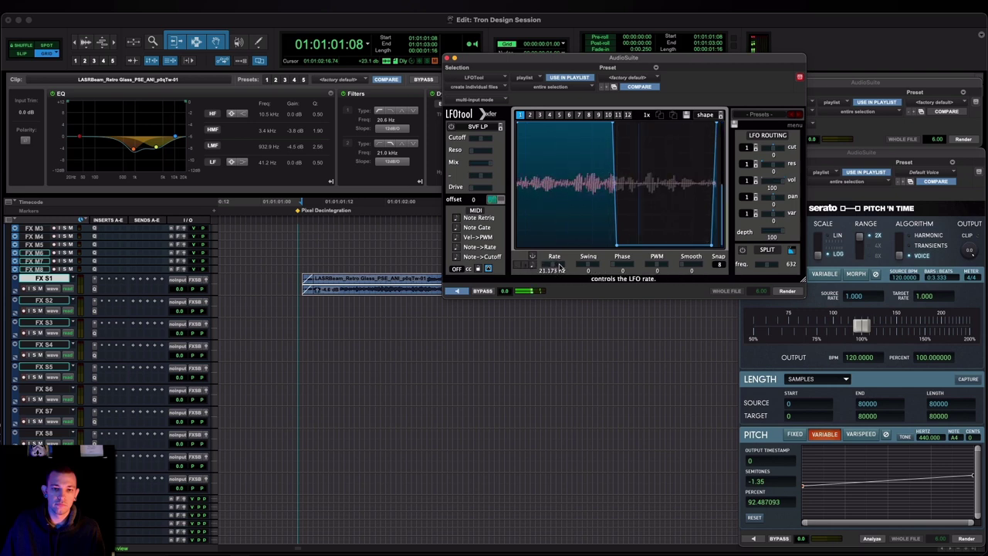
scroll(551, 266, "up", 3)
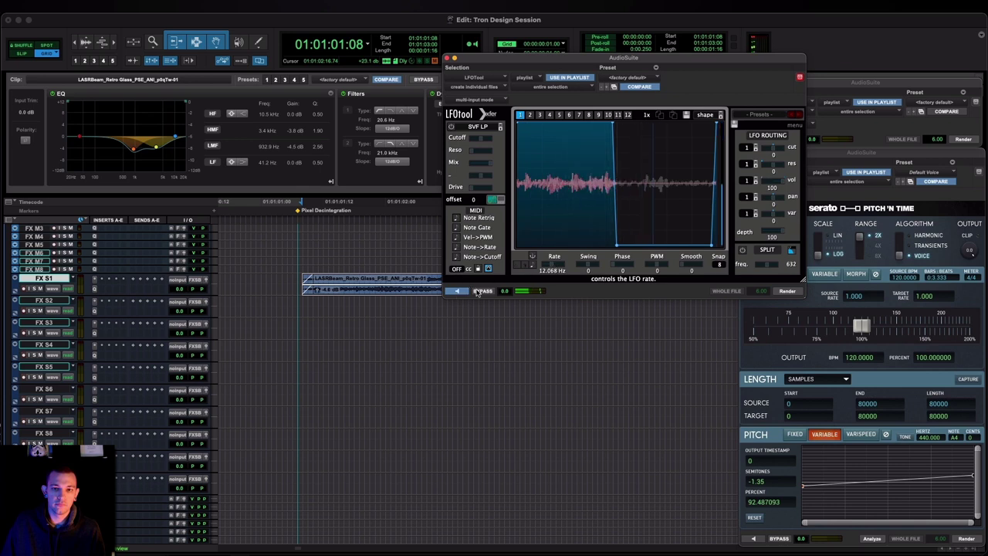
left_click(788, 291)
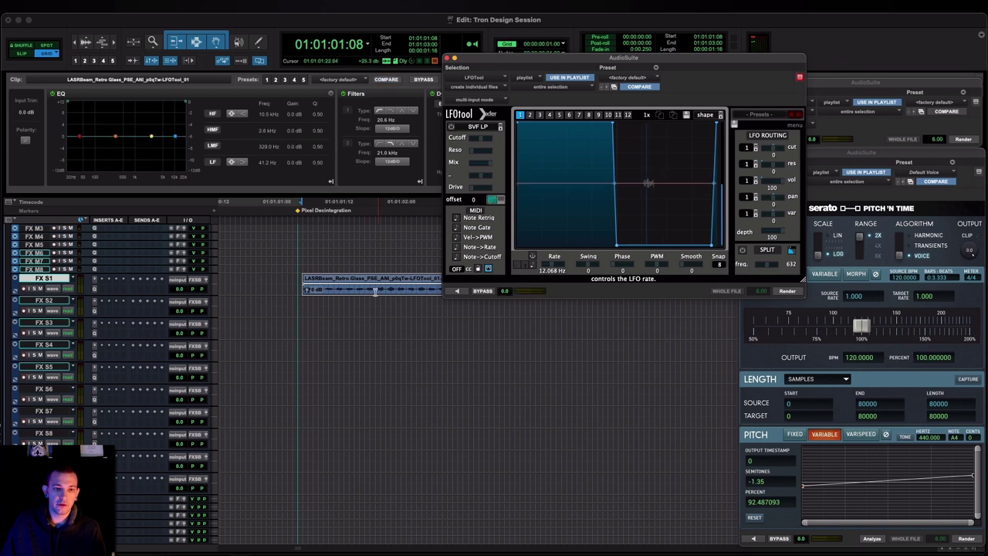
Solo the FX S1 track and play back the LFOTool-rendered laser clip
scroll(373, 292, "left", 3)
key("shift+s")
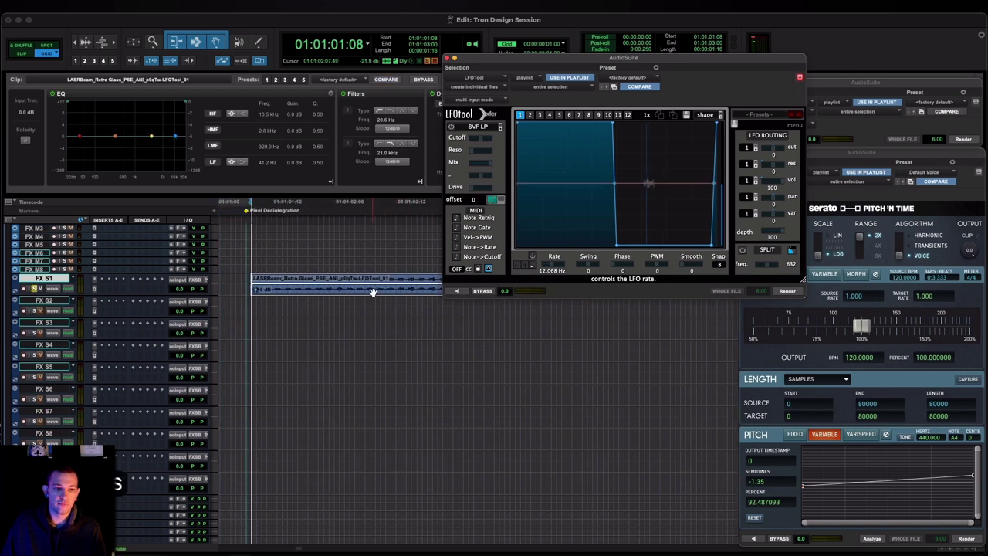
key("space")
scroll(375, 309, "right", 1)
scroll(379, 322, "left", 3)
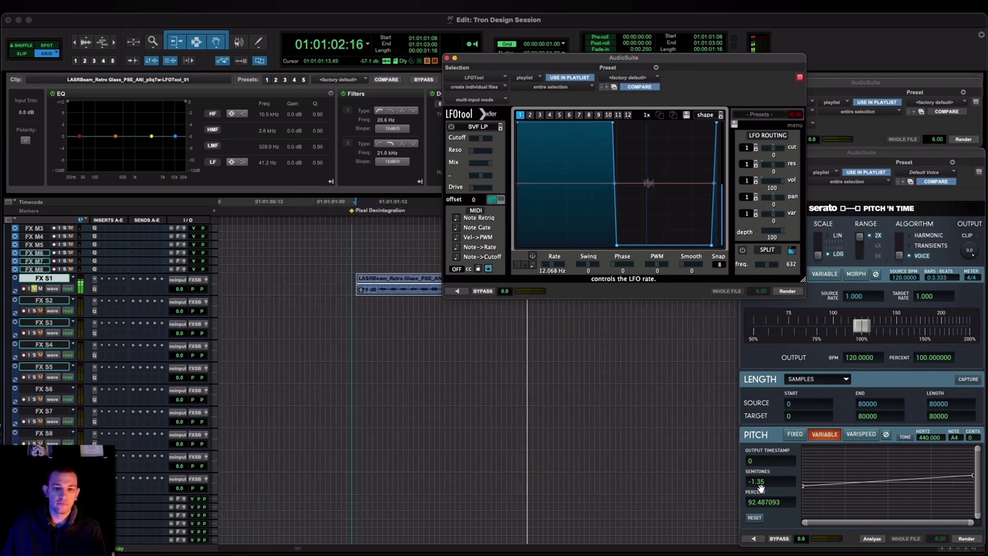
key("shift+s")
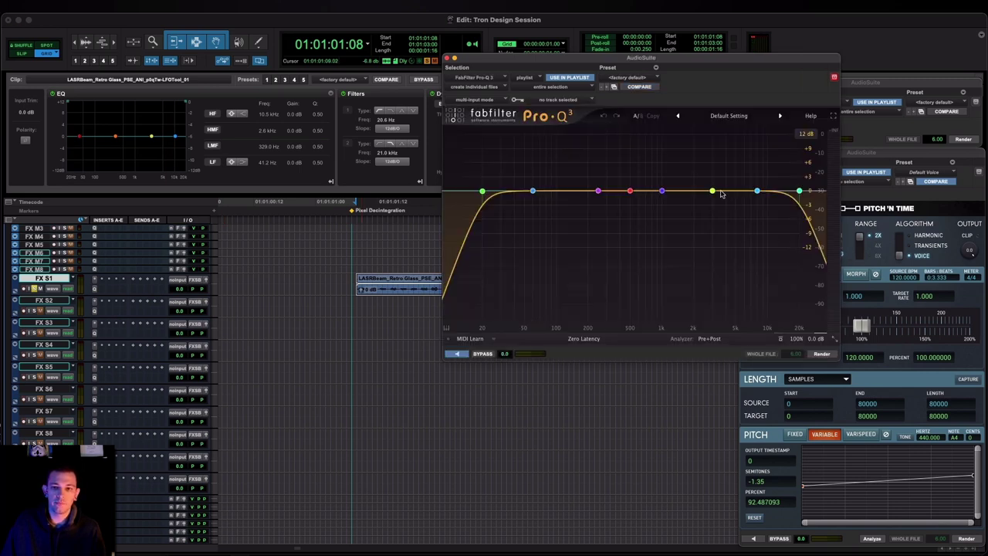
In Pro-Q 3, cut the two resonant peaks, narrowing the upper dip and lowering the other about 5.9 dB near 1.9 kHz
left_click_drag(713, 191, 718, 211)
scroll(717, 209, "up", 5)
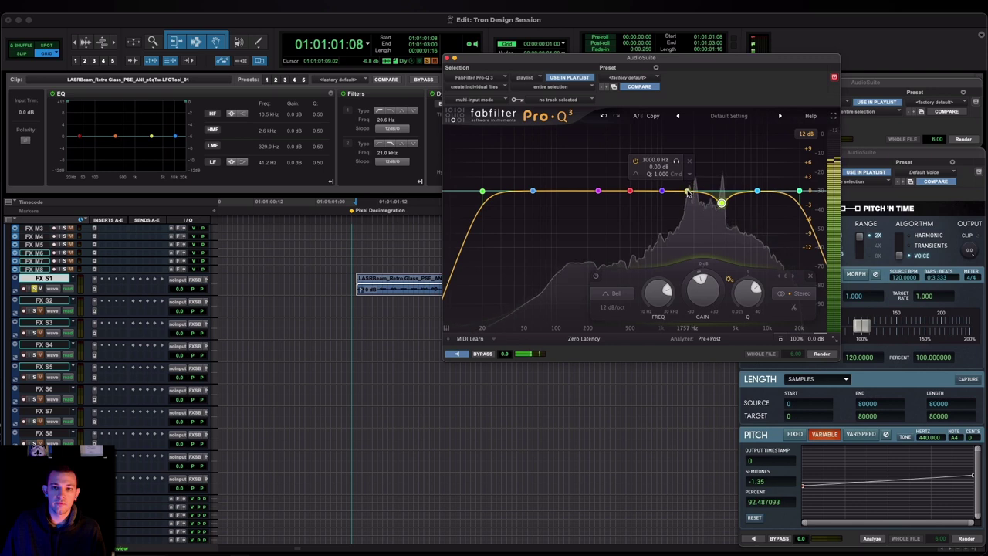
left_click_drag(688, 193, 692, 210)
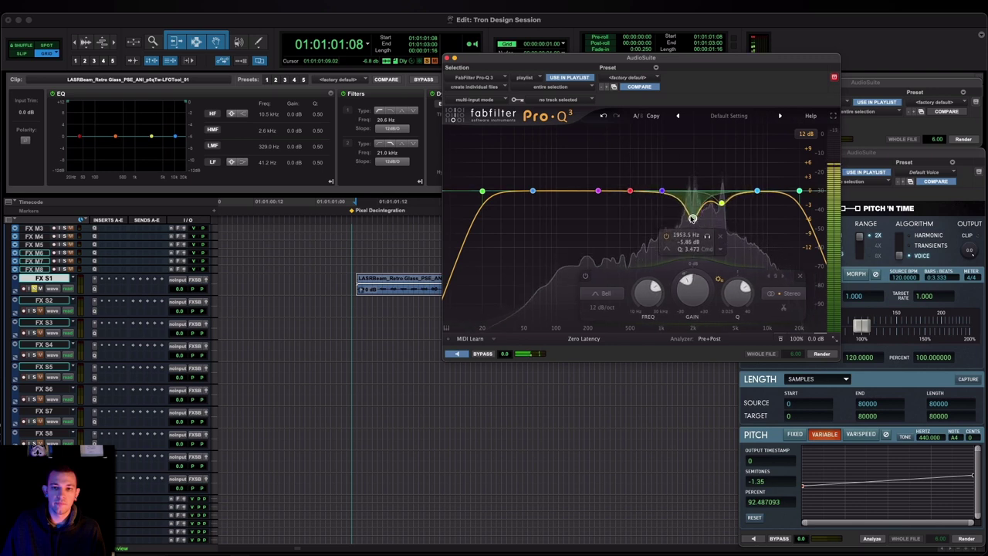
Boost the high frequencies strongly in Pro-Q 3 and cut about 10.7 dB near 517 Hz with a narrowed bandwidth
left_click_drag(757, 191, 749, 134)
left_click_drag(629, 189, 629, 254)
scroll(617, 165, "up", 5)
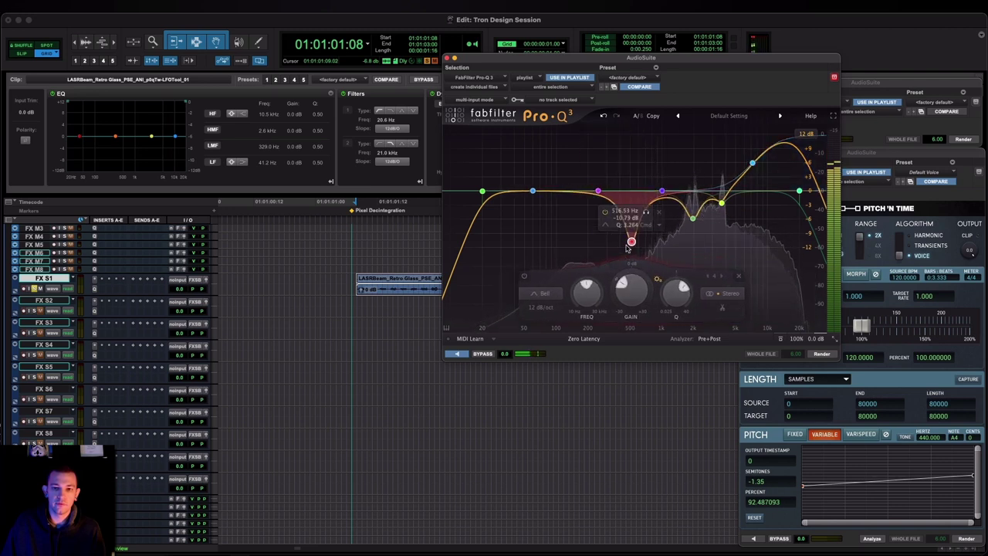
Add a broad low-frequency boost, raise the low cut to about 67 Hz, and render the Pro-Q 3 curve onto the laser clip
left_click_drag(580, 191, 567, 157)
scroll(570, 155, "down", 5)
left_click_drag(482, 191, 538, 193)
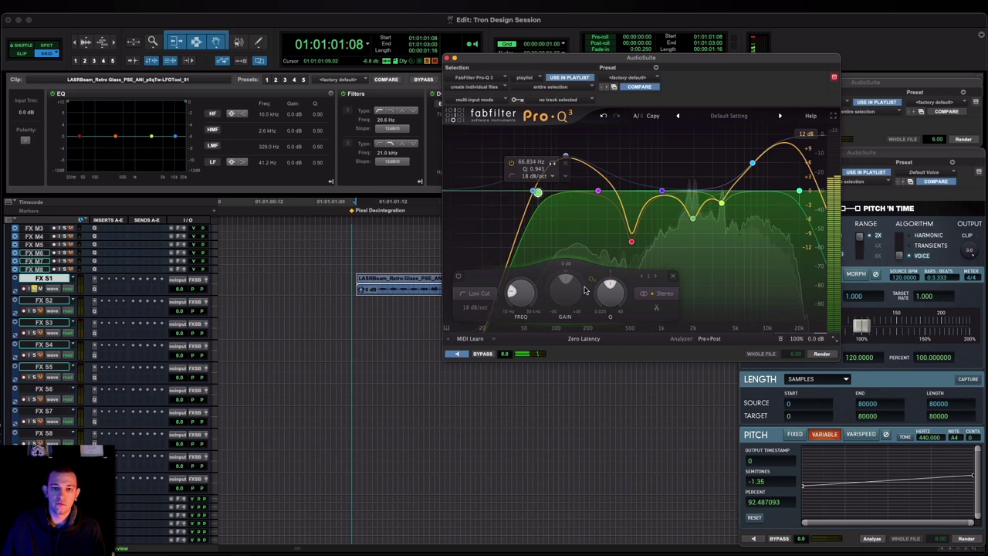
left_click(824, 355)
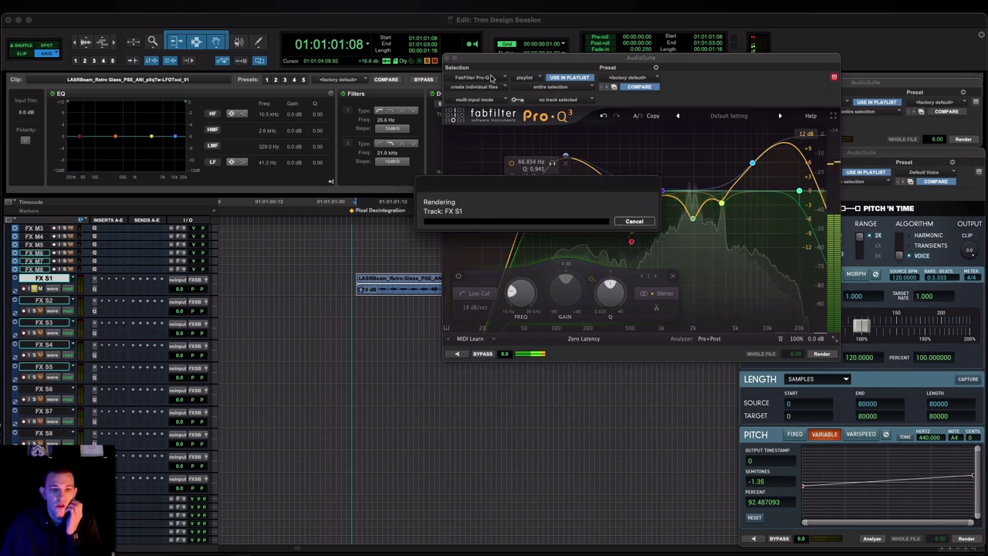
left_click(452, 58)
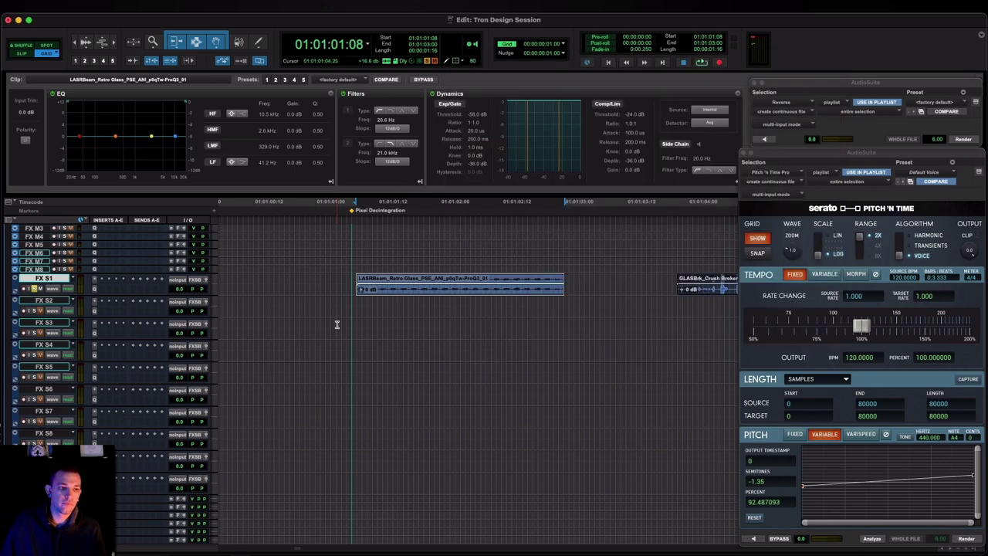
Play back the equalized laser clip on FX S1
scroll(378, 308, "right", 3)
key("r")
key("space")
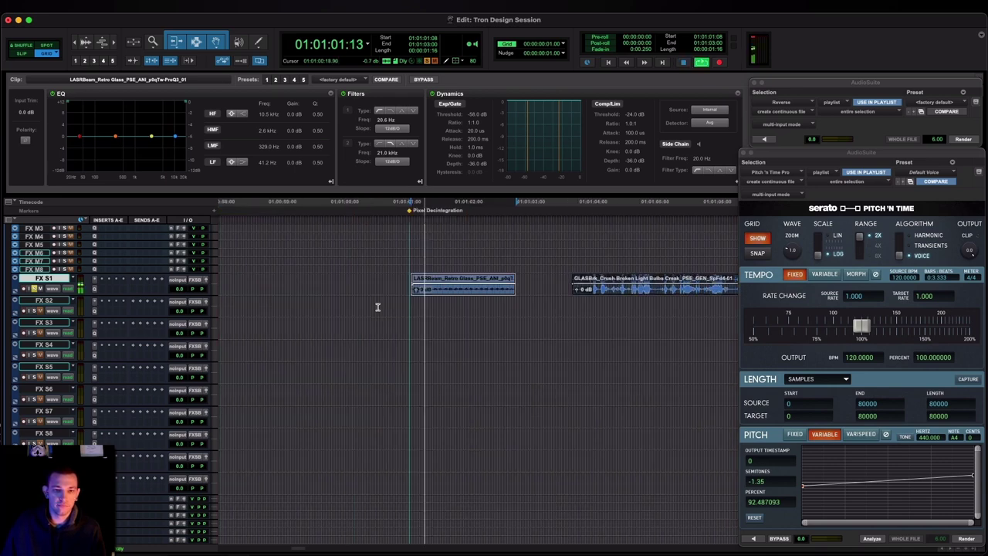
scroll(378, 307, "right", 3)
key("space")
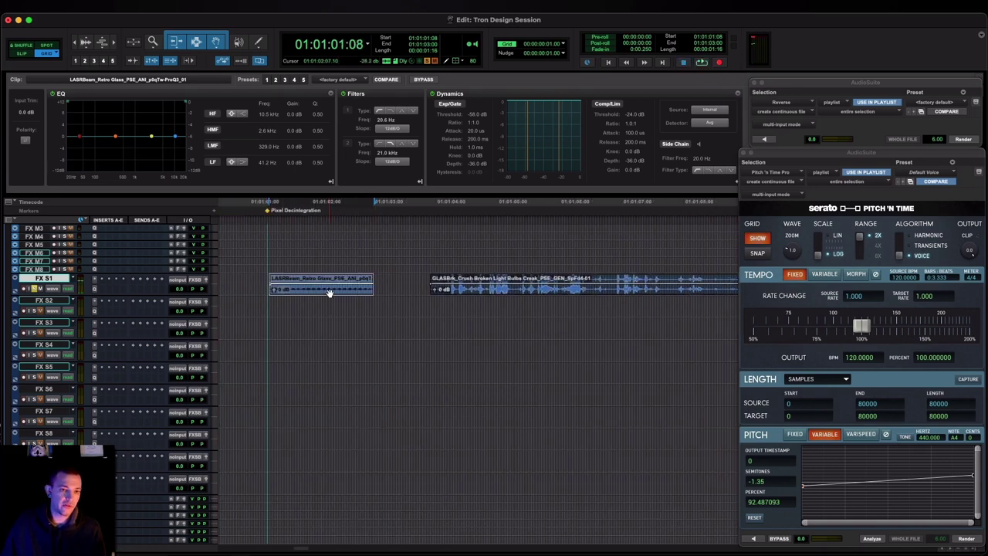
Copy the equalized laser clip to the PRINT 1 track at the same timecode and consolidate it
scroll(330, 293, "down", 10)
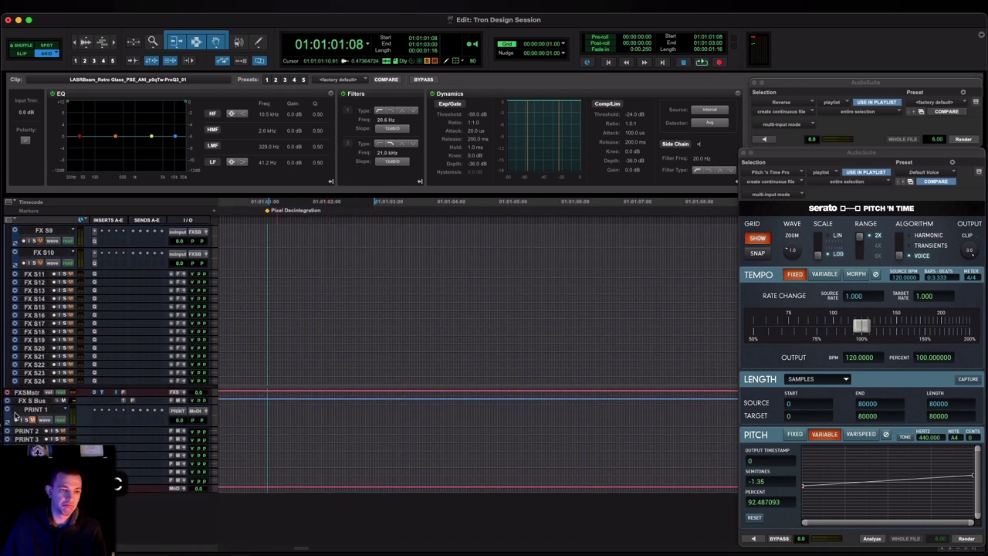
left_click(34, 409)
key("super+v")
scroll(408, 384, "up", 10)
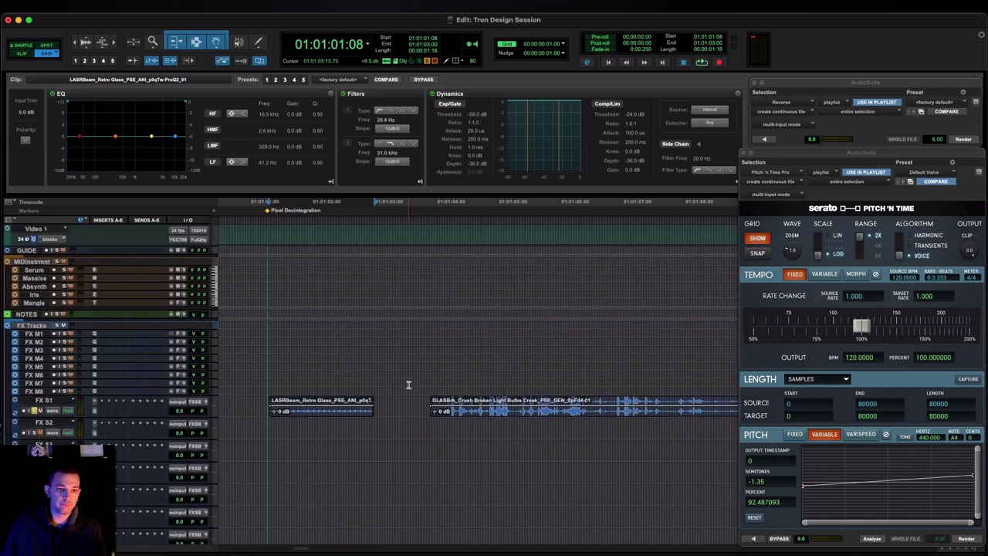
scroll(344, 405, "down", 10)
key("shift+3")
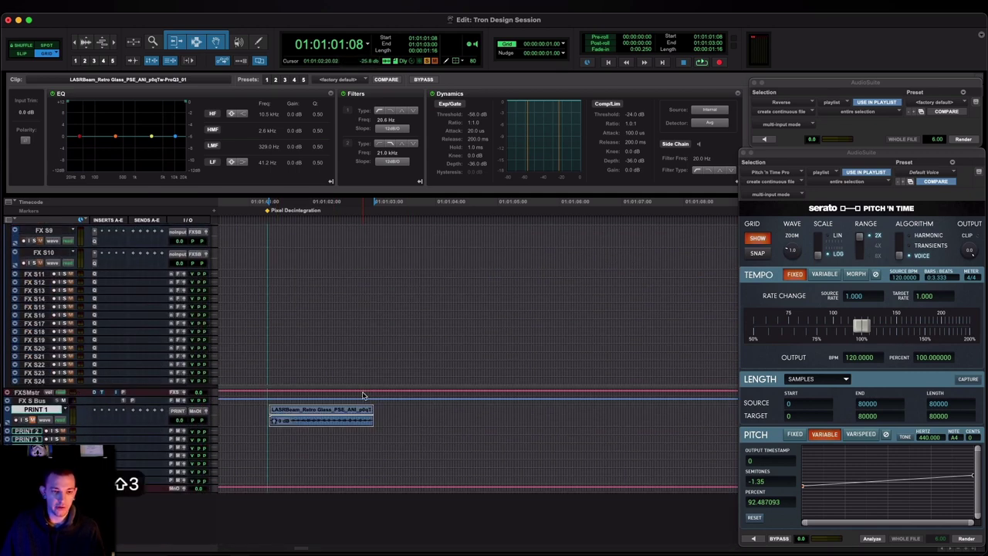
Render the Flanger with a faster rate and more feedback onto the FX S1 laser clip and play back the result
scroll(343, 390, "up", 10)
left_click(333, 418)
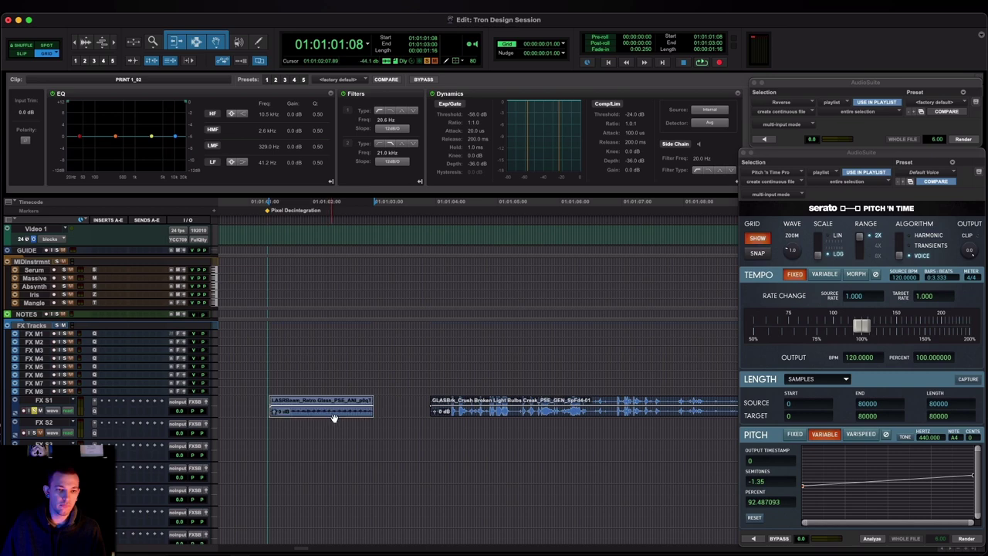
key("t")
scroll(511, 401, "right", 5)
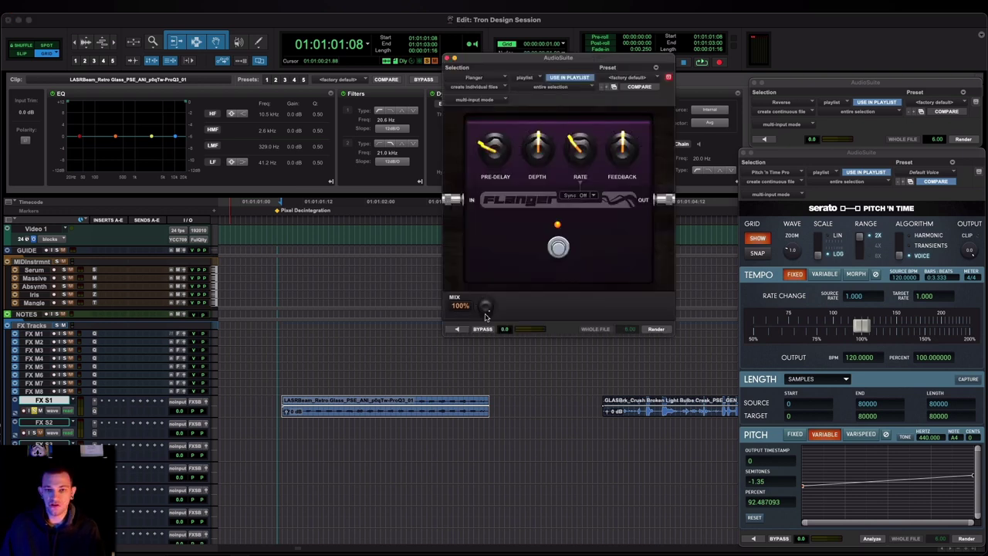
left_click(456, 329)
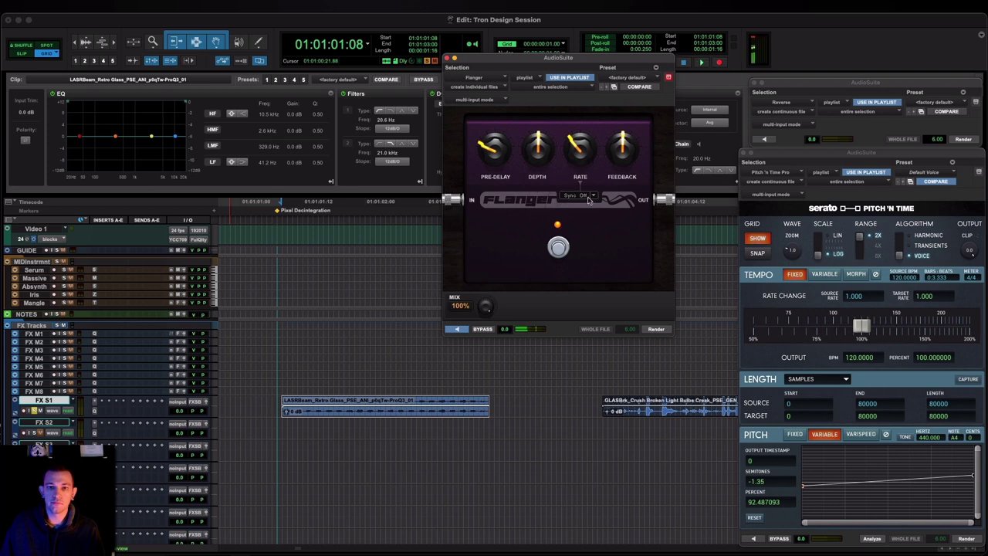
mouse_move(580, 147)
left_mouse_down()
mouse_move(617, 123)
mouse_move(581, 160)
left_mouse_up()
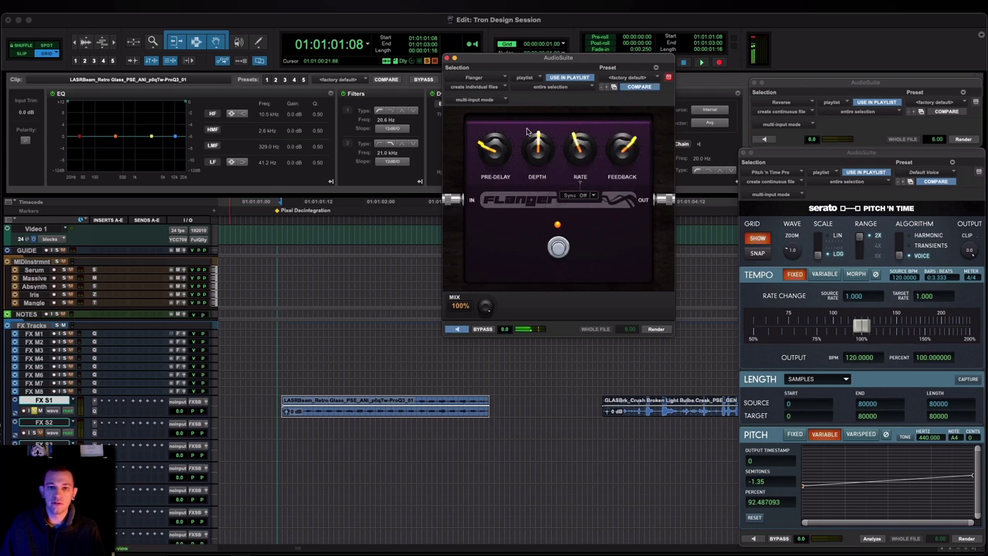
left_click(656, 329)
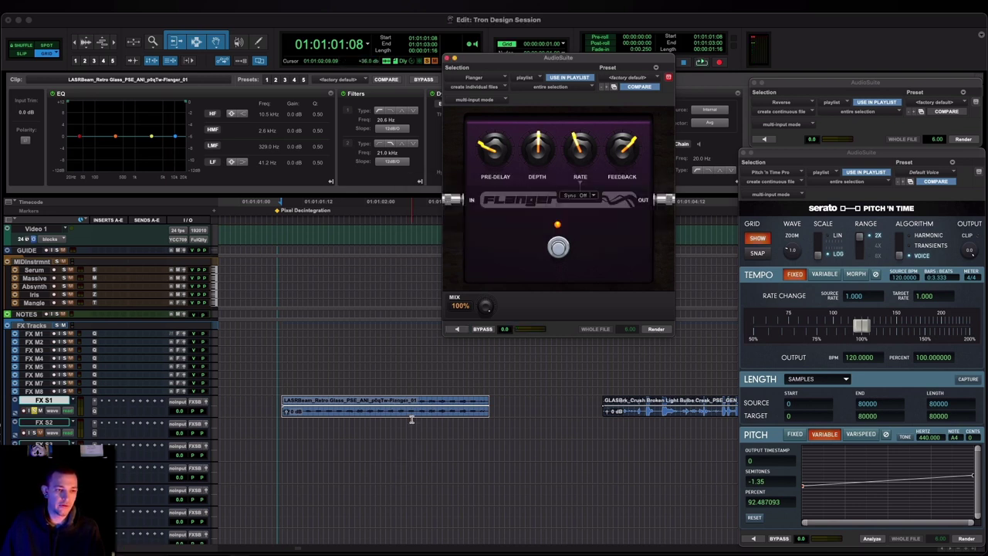
key("space")
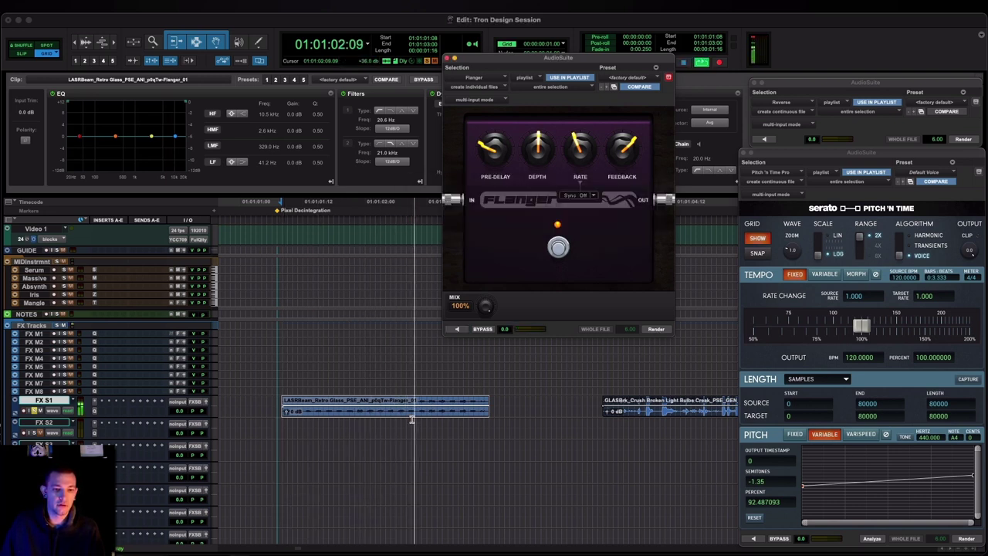
key("space")
Copy the flanged laser clip to the PRINT 2 track at the same timecode and consolidate it
scroll(456, 409, "down", 10)
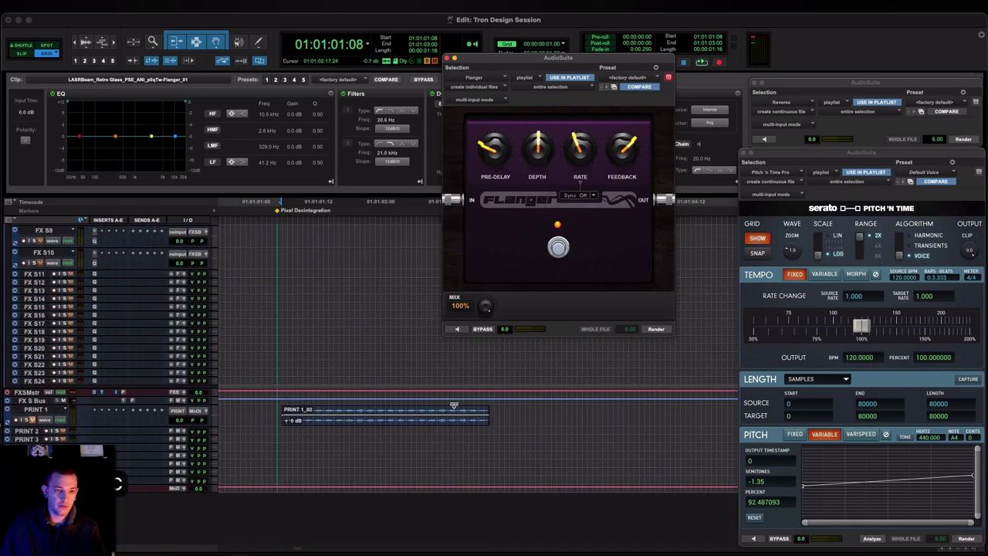
left_click(26, 432)
key("super+v")
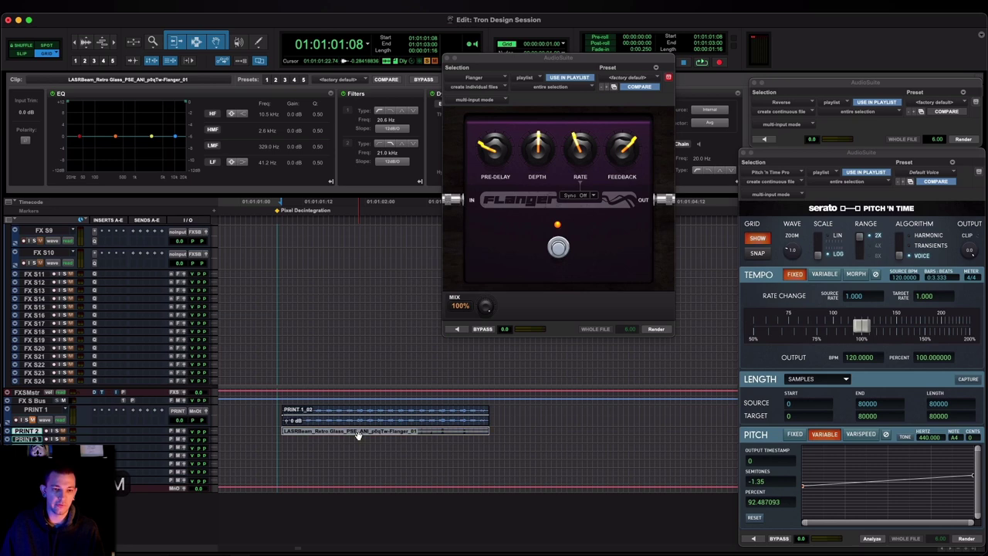
key("alt+shift+3")
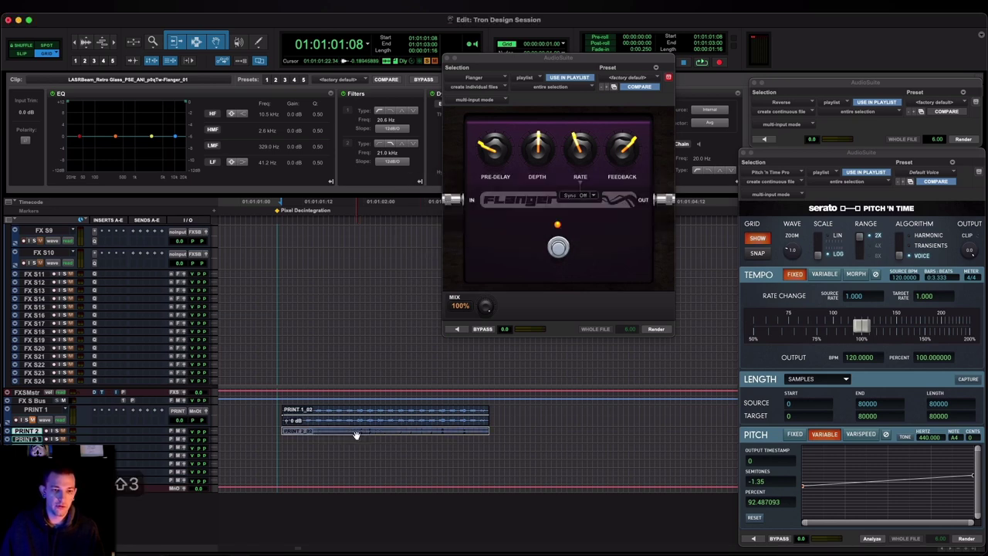
Place the consolidated PRINT 2 clip on the FX S3 track and preview Saturn 2's Smudge distortion style on it
left_click_drag(359, 180, 371, 457)
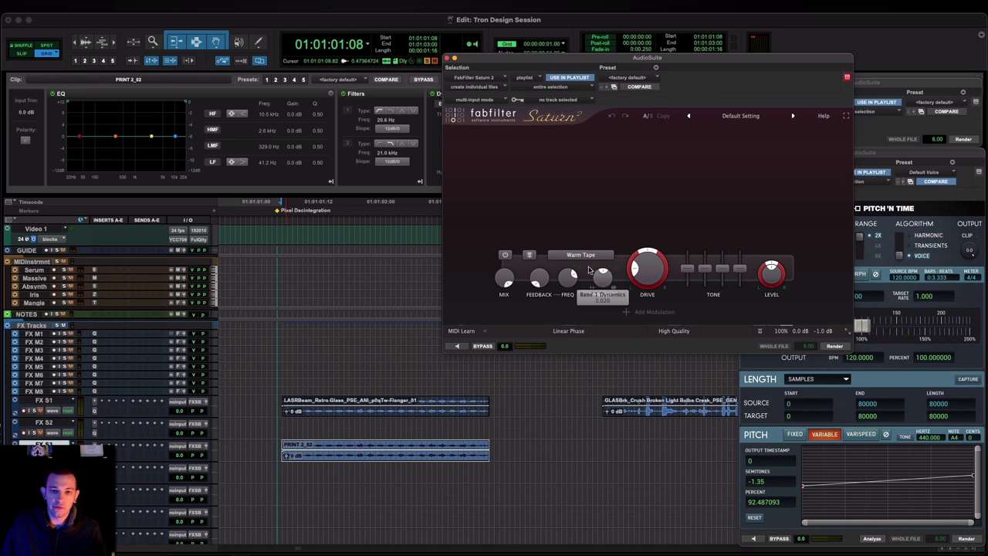
left_click(582, 256)
mouse_move(609, 324)
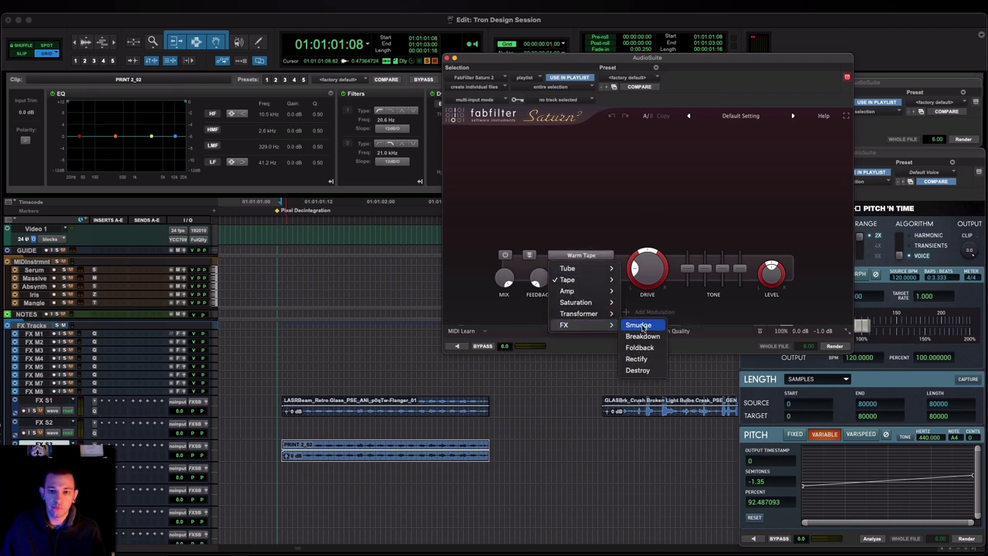
left_click(642, 326)
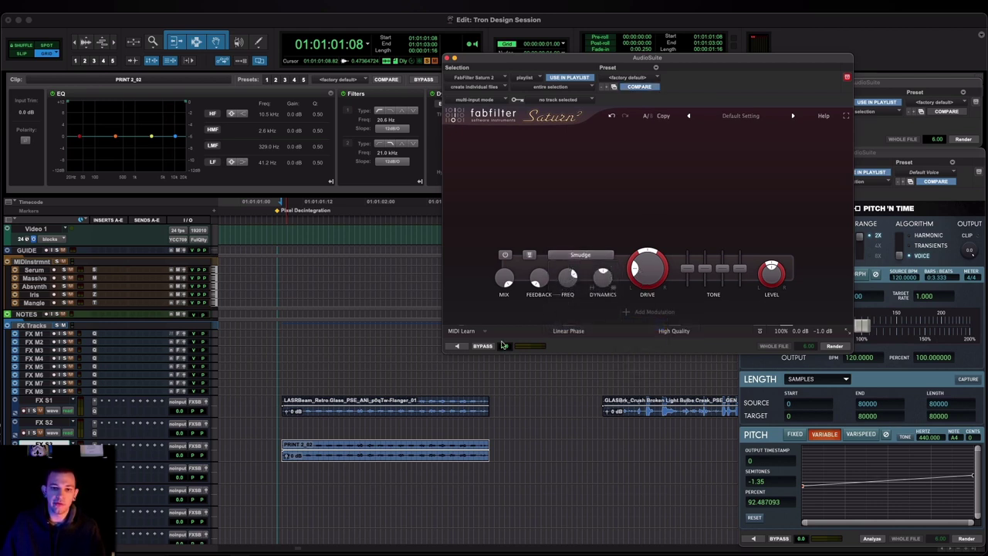
left_click(457, 346)
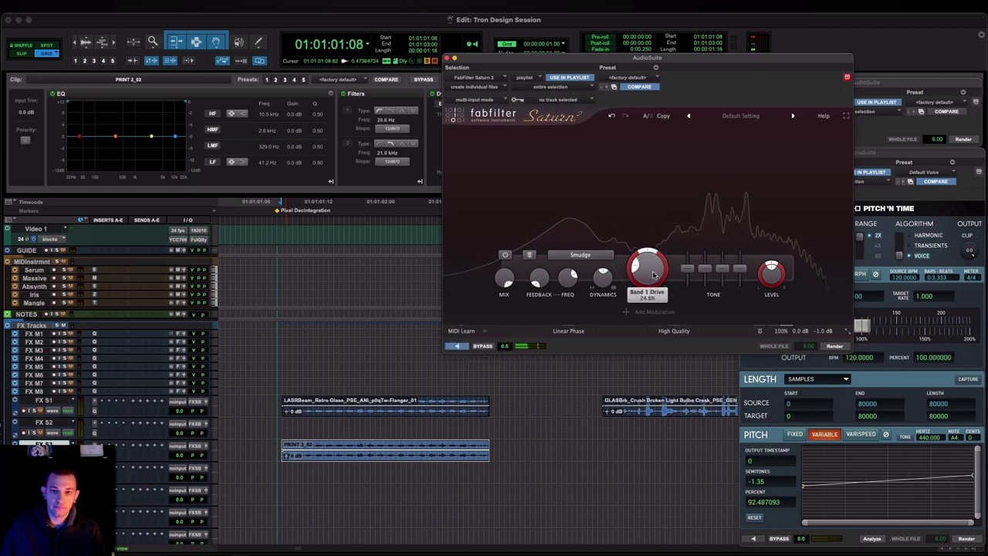
Switch Saturn 2's distortion style to Breakdown and reduce the band drive to about 13%
left_click(580, 254)
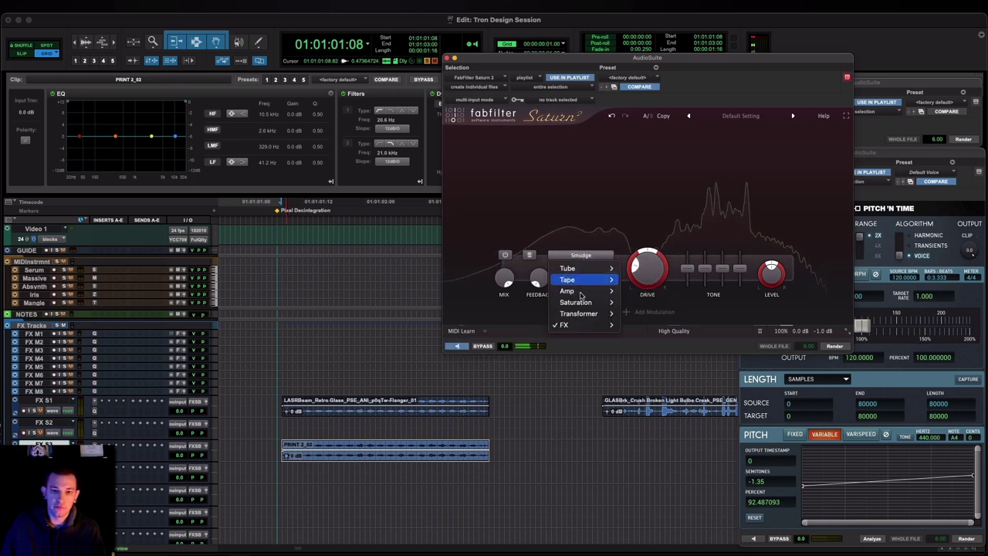
mouse_move(594, 325)
left_click(644, 336)
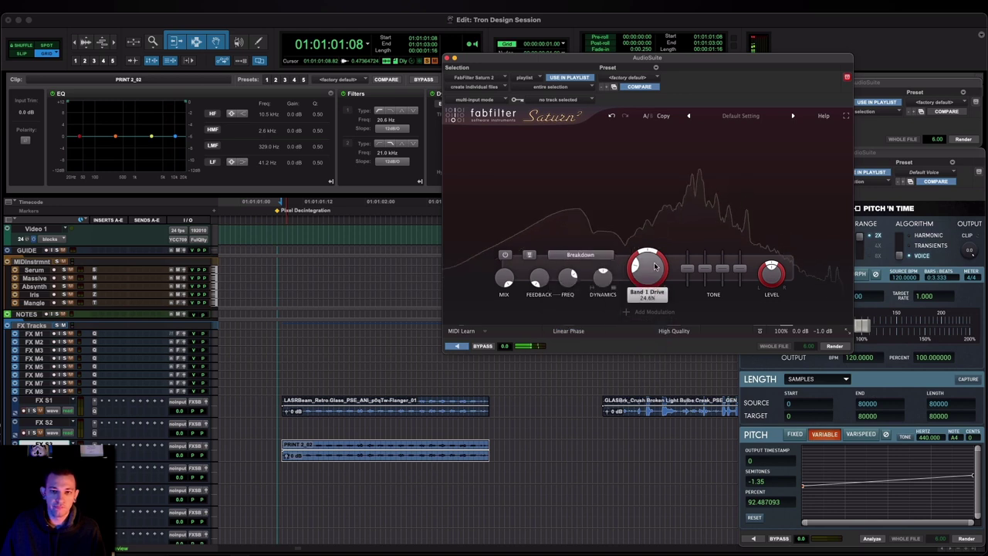
mouse_move(652, 270)
left_mouse_down()
mouse_move(649, 285)
mouse_move(649, 198)
mouse_move(651, 266)
left_mouse_up()
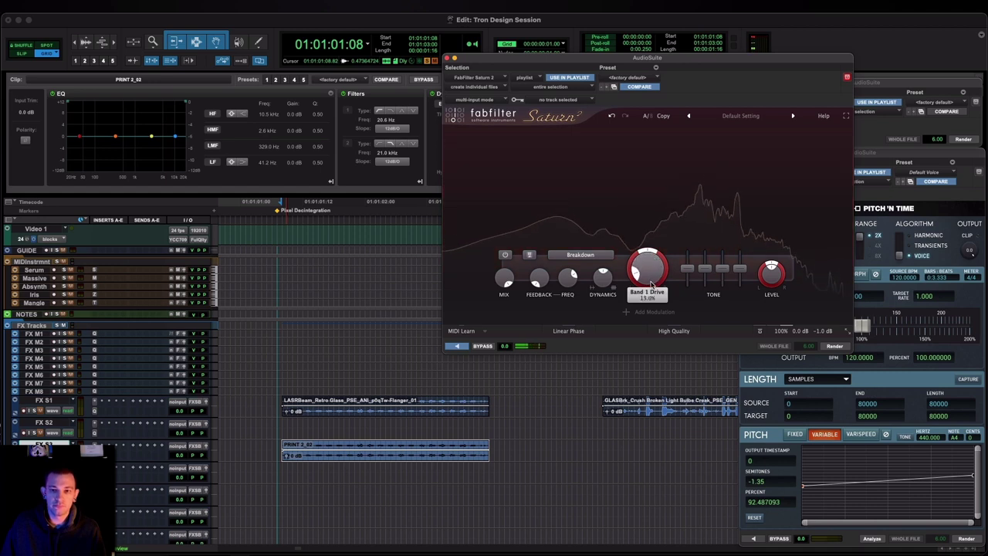
Audition Saturn 2's Foldback and Rectify distortion styles on the PRINT 2 clip while varying the band drive
left_click(581, 255)
mouse_move(572, 324)
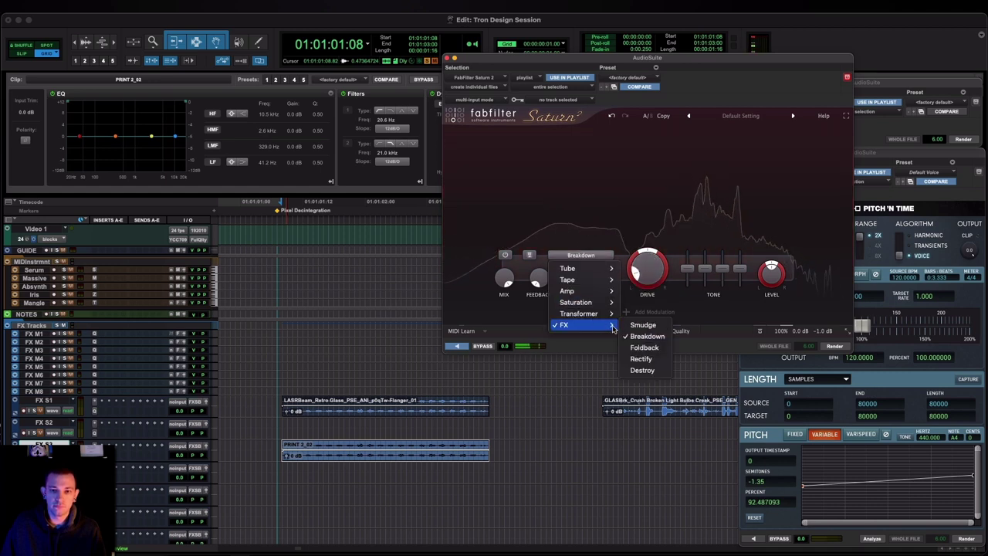
left_click(644, 347)
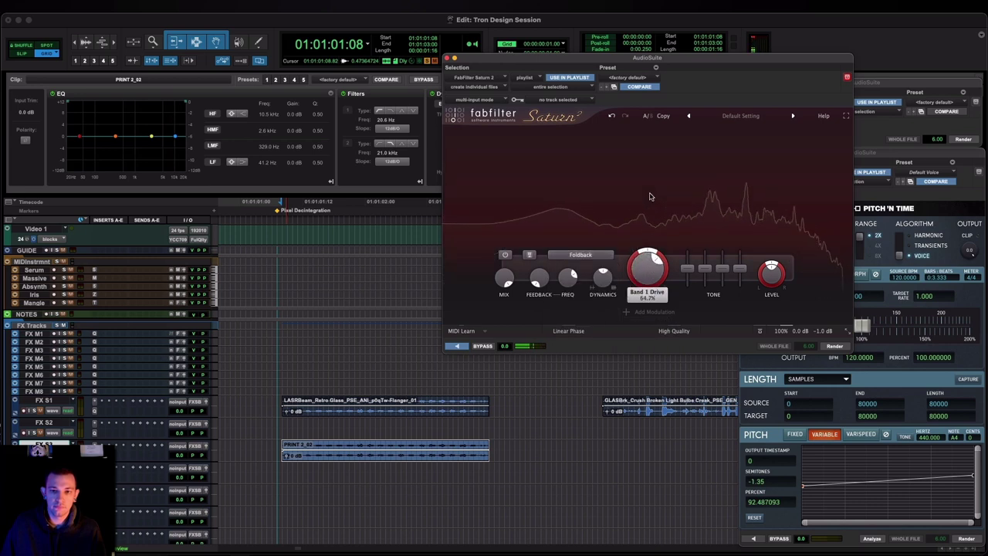
left_click(580, 255)
mouse_move(620, 330)
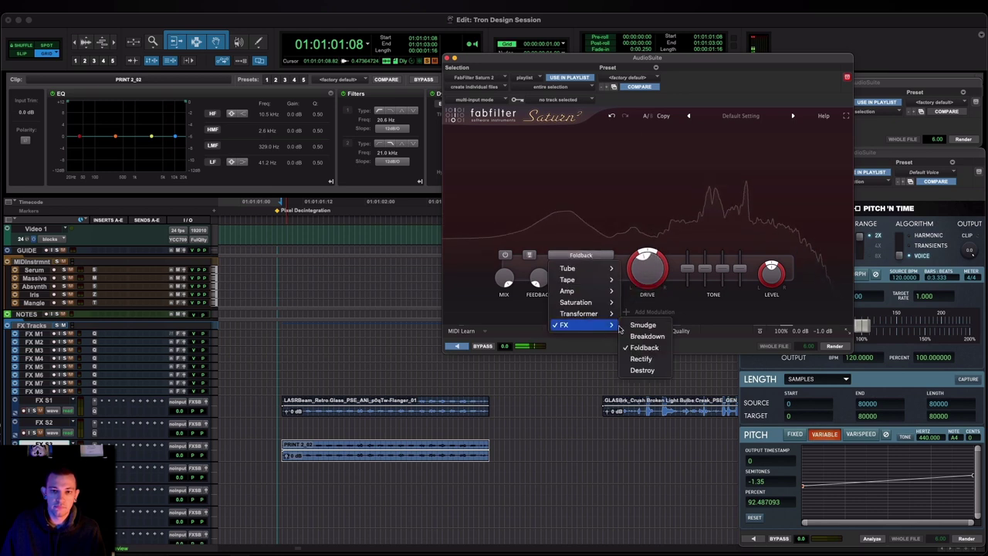
left_click(641, 358)
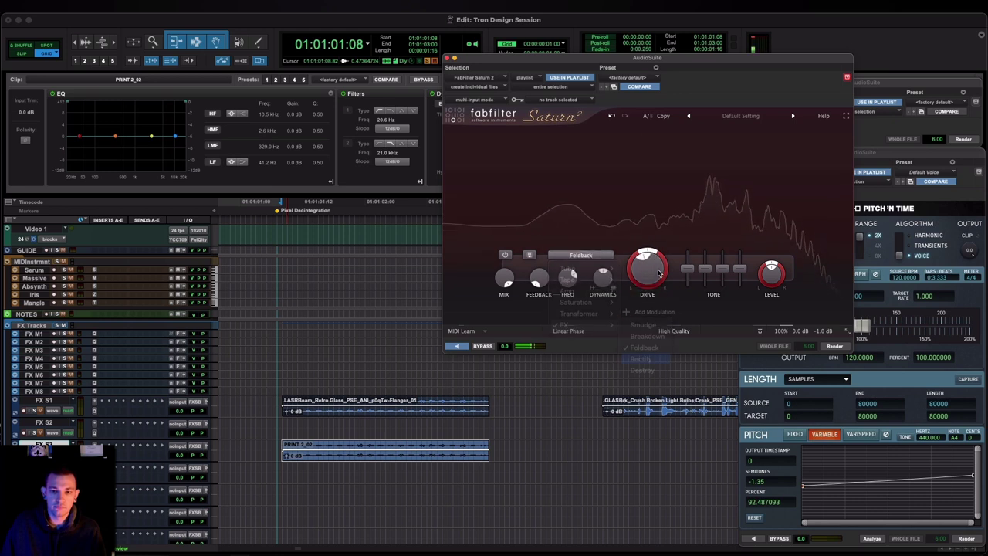
Audition Saturn 2's Destroy distortion style, lower the band drive to minimum and stop the preview
left_click(580, 255)
mouse_move(606, 324)
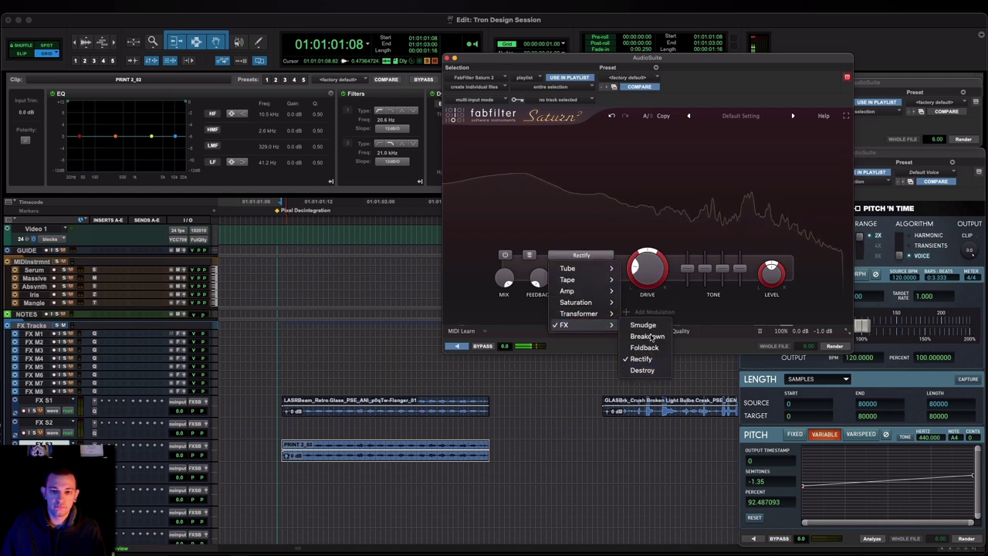
left_click(642, 369)
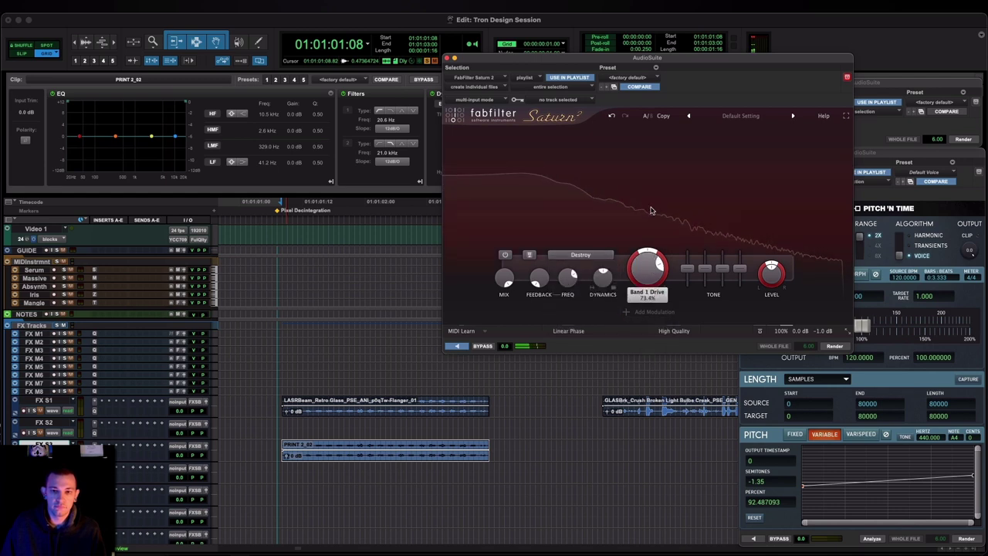
left_click_drag(646, 251, 645, 280)
left_click(459, 348)
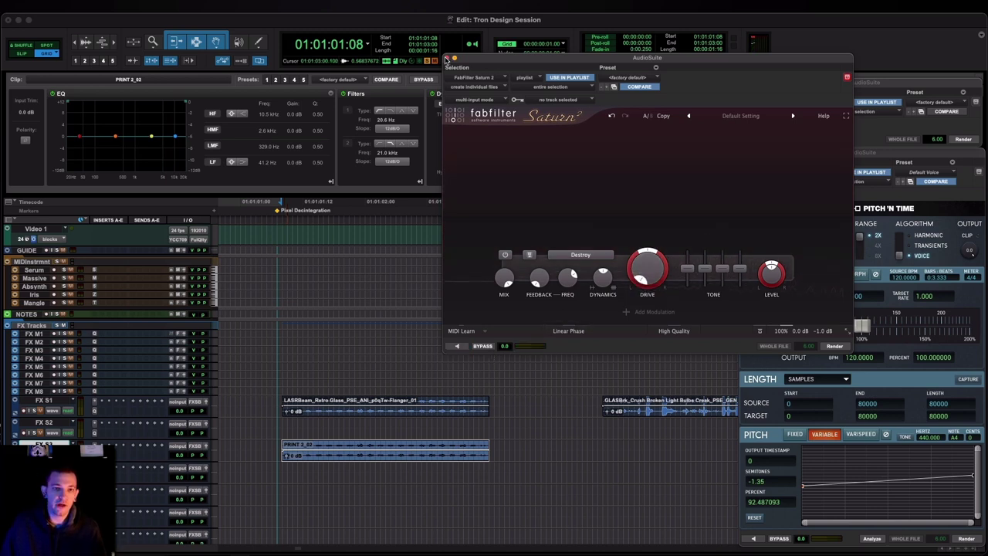
Switch Saturn 2's distortion style to Smudge and try to preview it
left_click(584, 260)
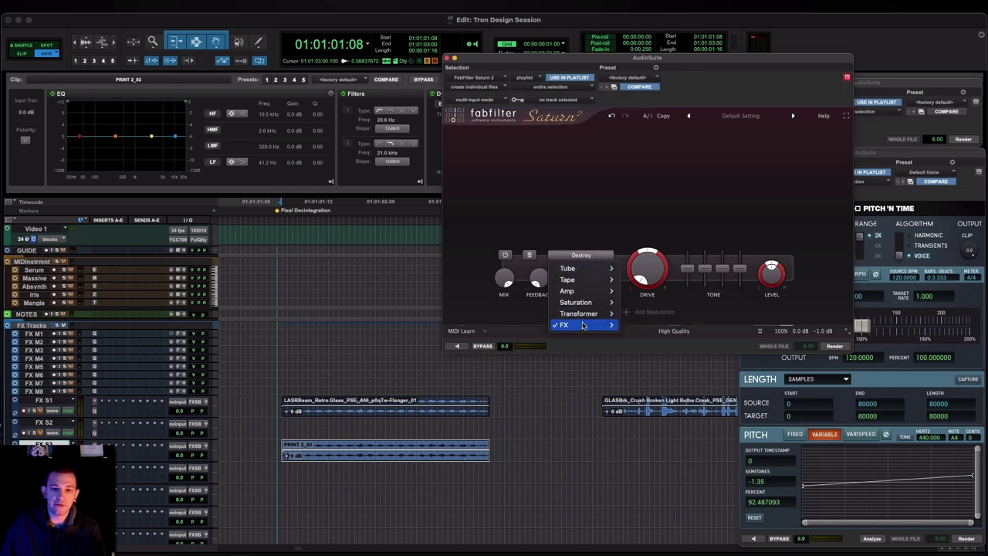
mouse_move(602, 325)
left_click(647, 325)
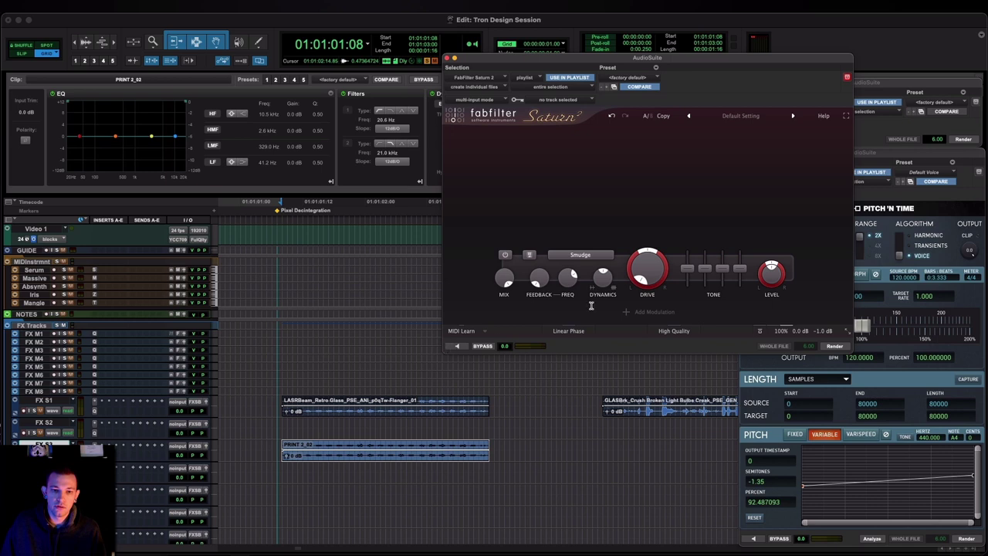
left_click(441, 352)
left_click(456, 346)
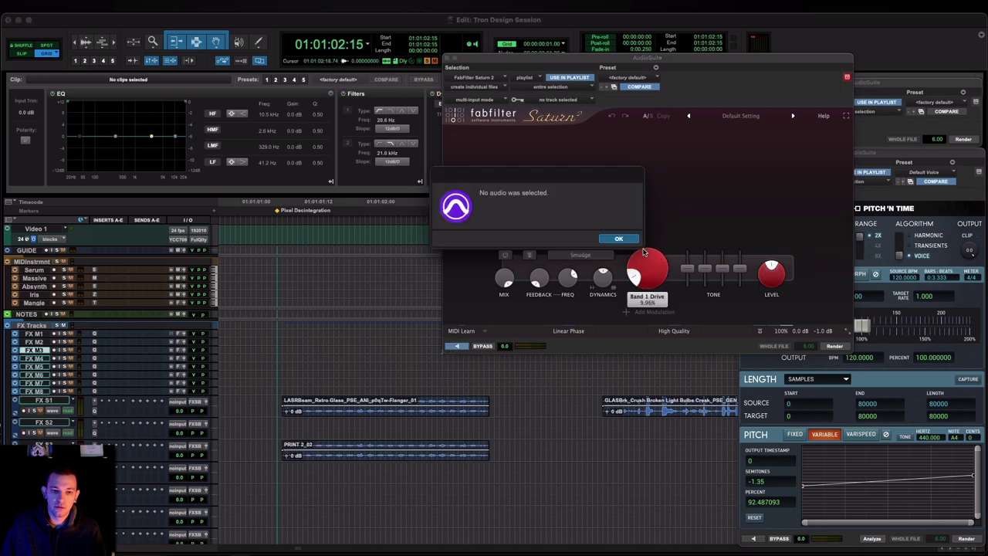
key("Return")
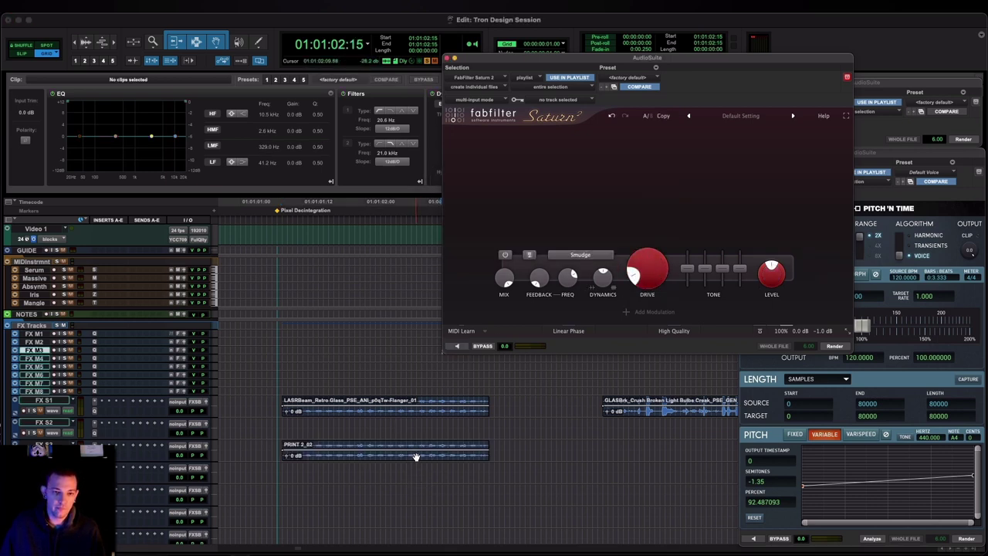
Reselect the PRINT 2 clip on FX S3, set Saturn 2's band drive to about 30% and render the Smudge distortion
left_click(417, 461)
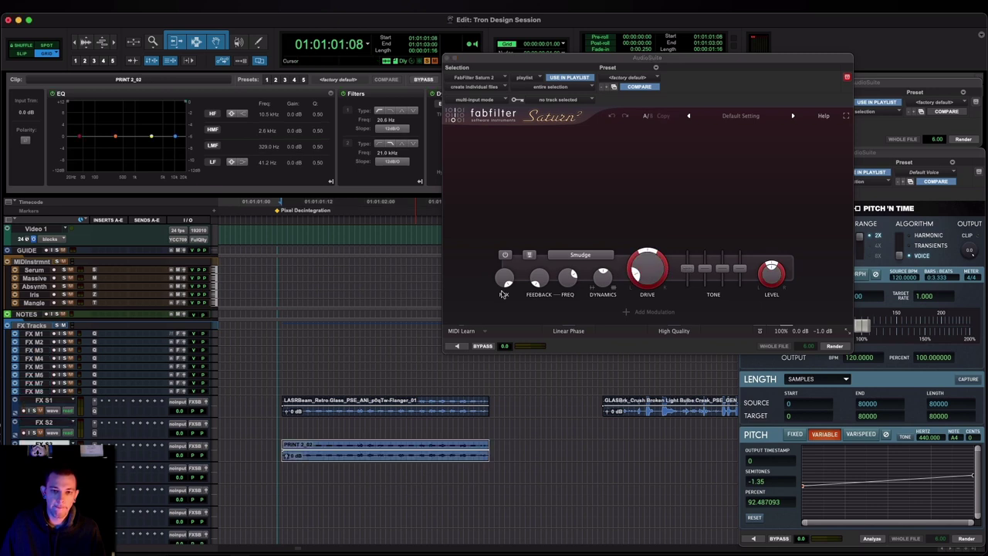
left_click(459, 348)
mouse_move(650, 251)
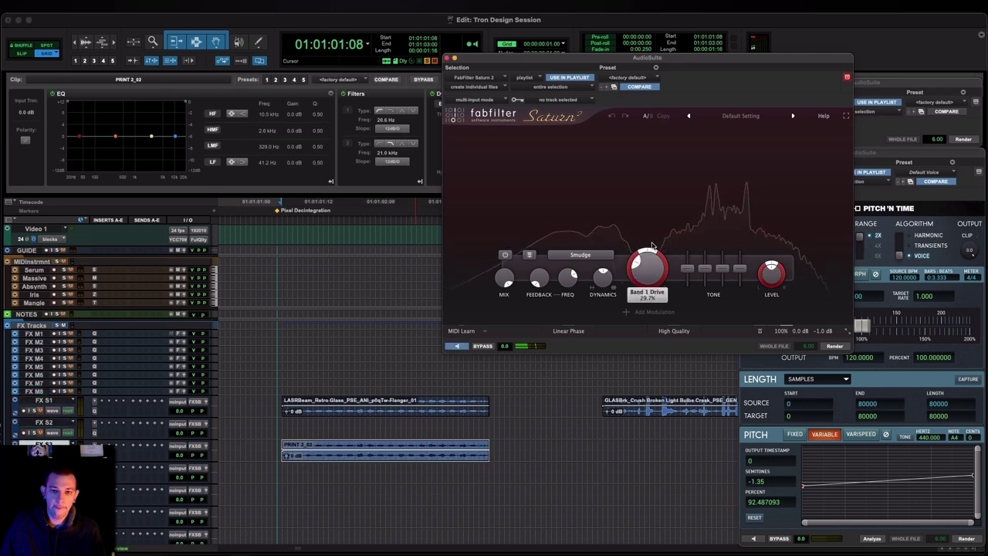
left_click_drag(653, 242, 653, 244)
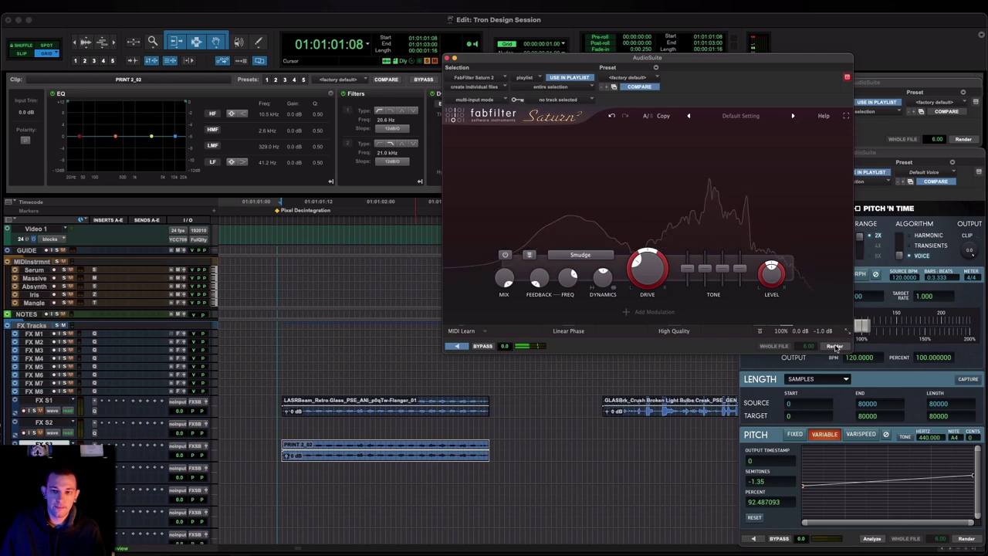
left_click(834, 346)
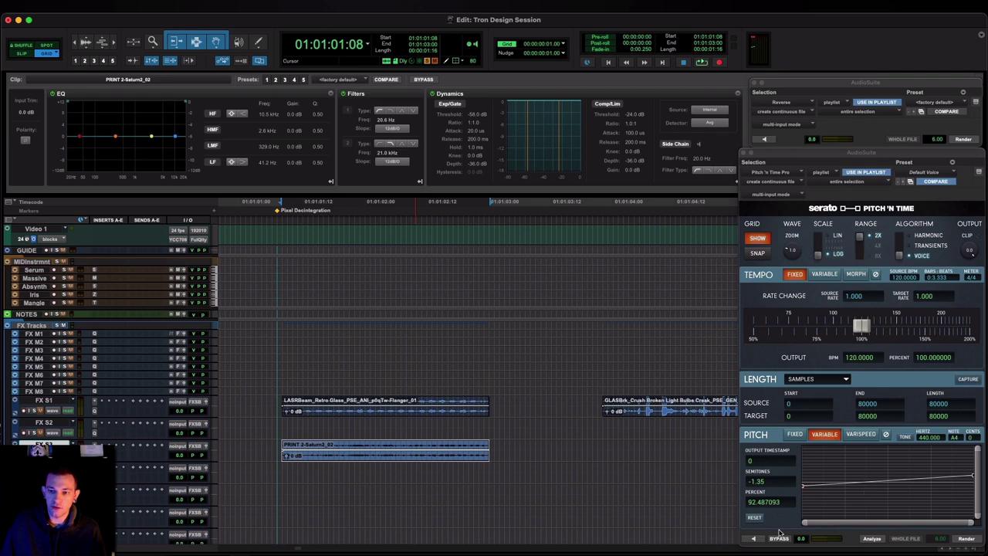
Set Pitch 'n Time to fixed pitch and preview the distorted clip at 50% tempo with a 12-semitone upward shift
left_click(798, 436)
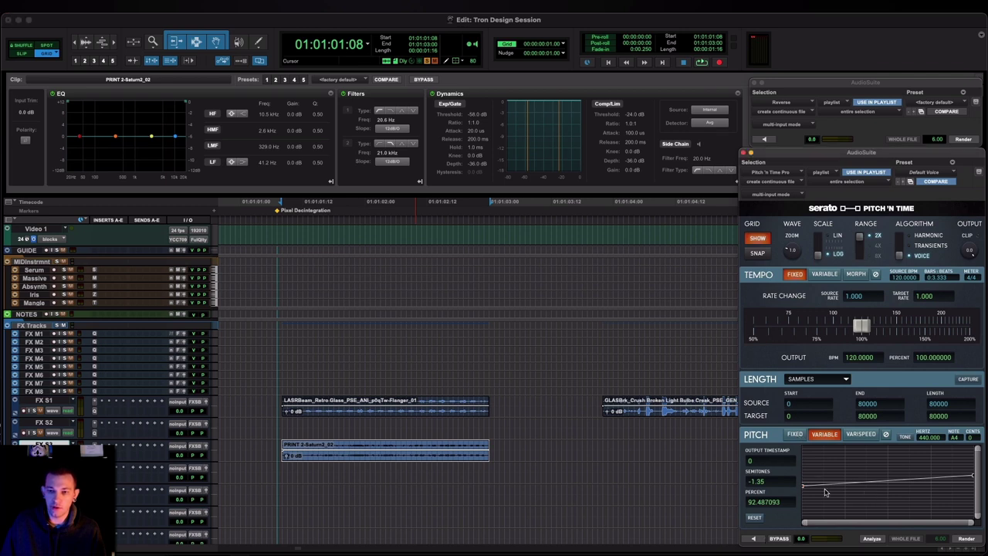
left_click(795, 435)
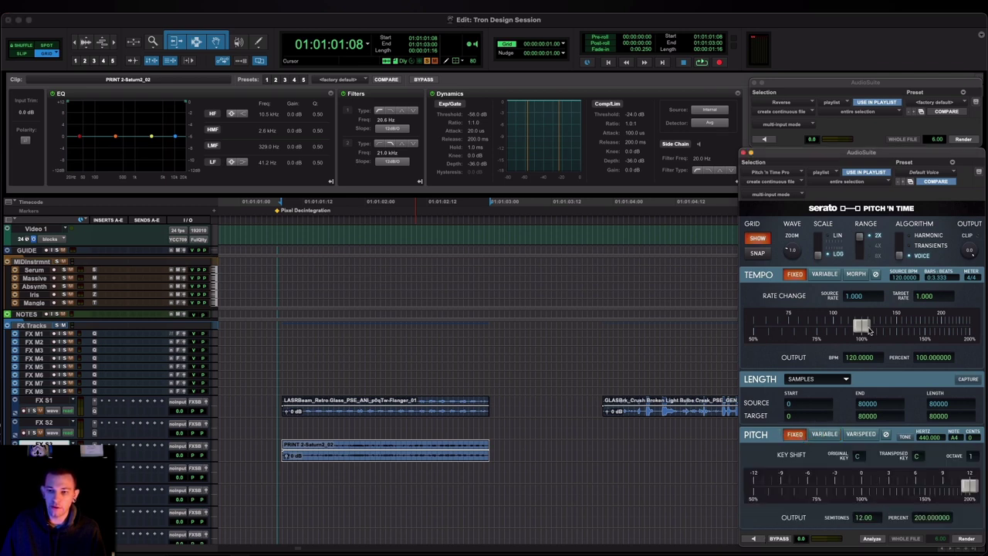
left_click_drag(862, 325, 672, 325)
left_click(936, 488)
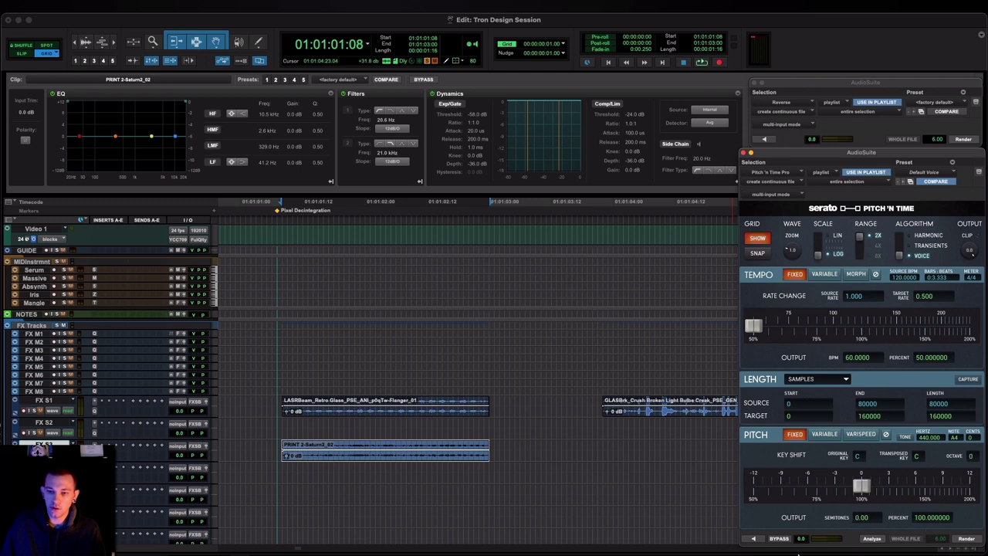
left_click(755, 540)
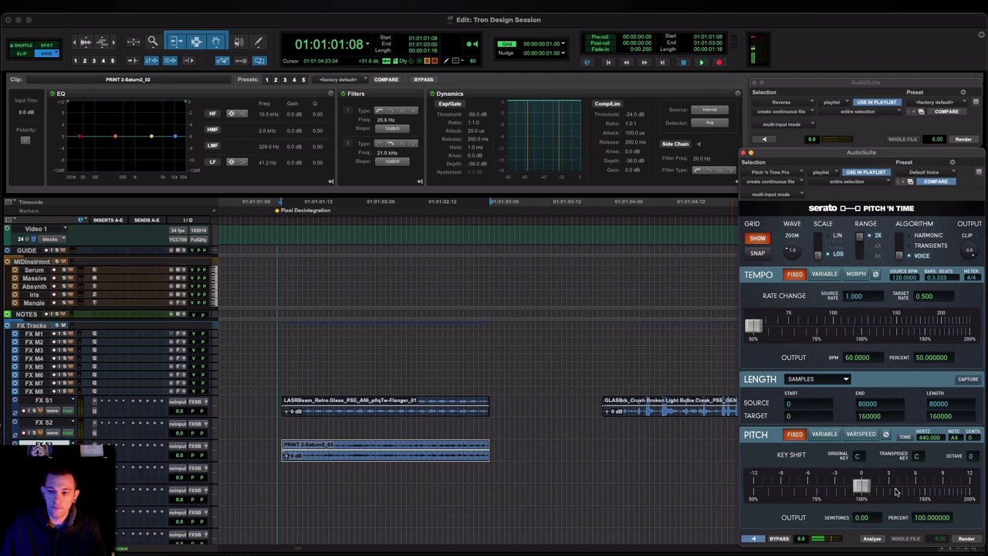
left_click(968, 487)
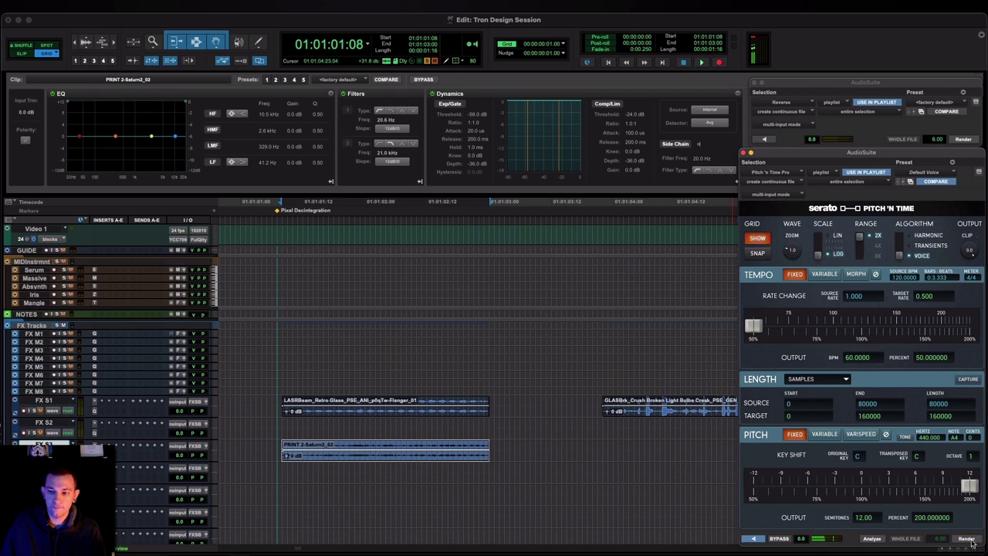
Set the tempo to 200% and render it with a 12-semitone upshift onto a copy of the distorted clip at 01:01:03:11
left_click(777, 481)
left_click_drag(941, 487, 970, 486)
left_click(968, 325)
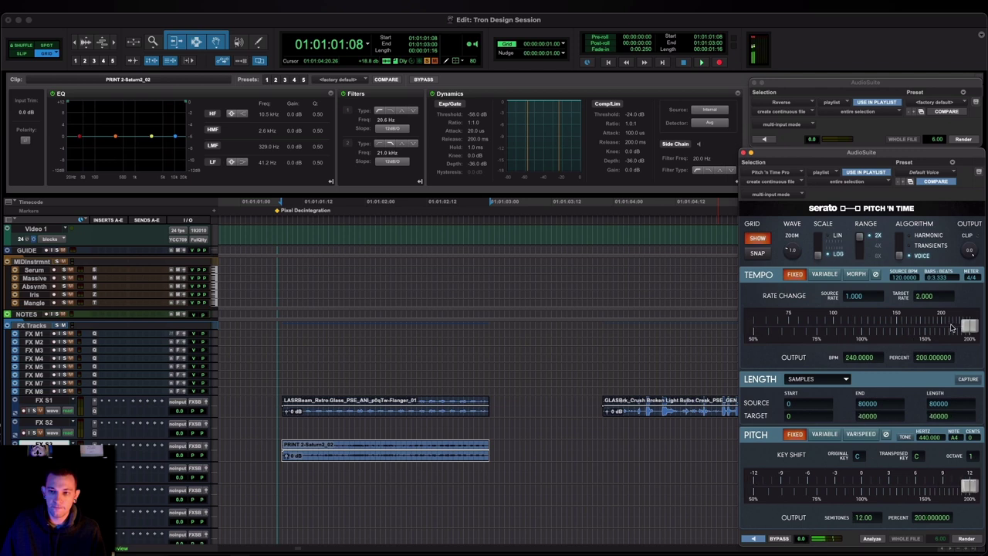
left_click(961, 329, "alt")
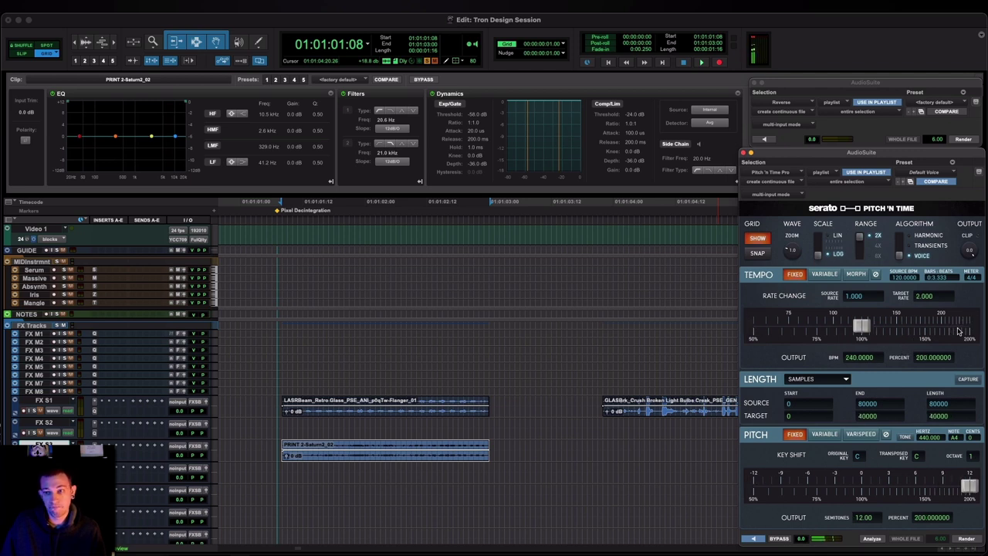
left_click_drag(860, 327, 970, 327)
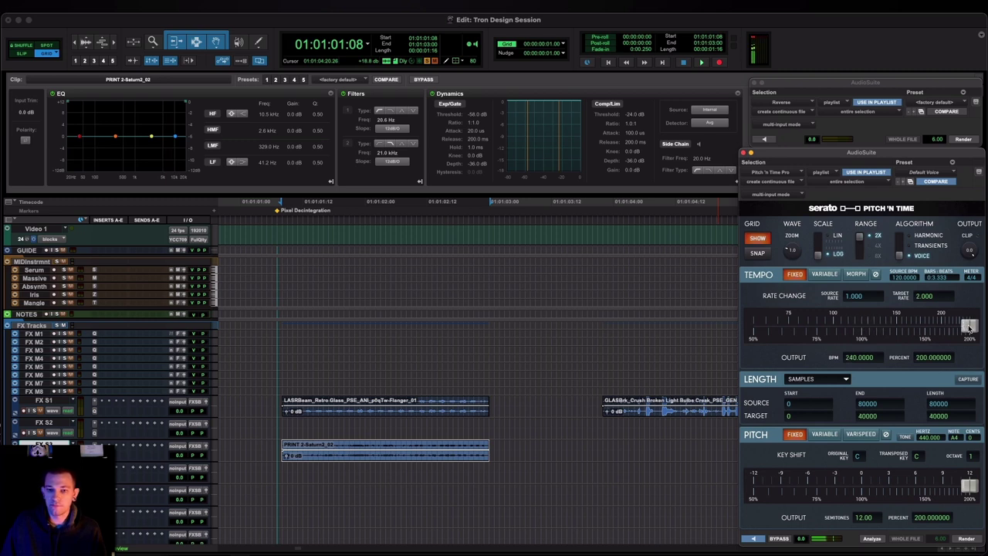
left_click_drag(441, 460, 726, 461)
left_click(964, 539)
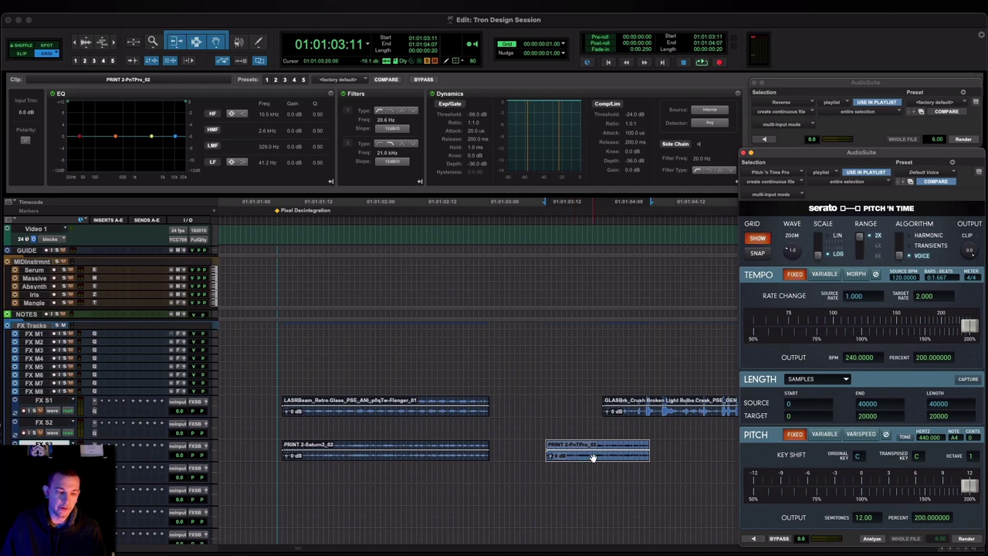
Open the Uberloud processor for the pitched clip, choose 3-Band mode with the Push character and start the preview
key("ctrl+space")
type("ube")
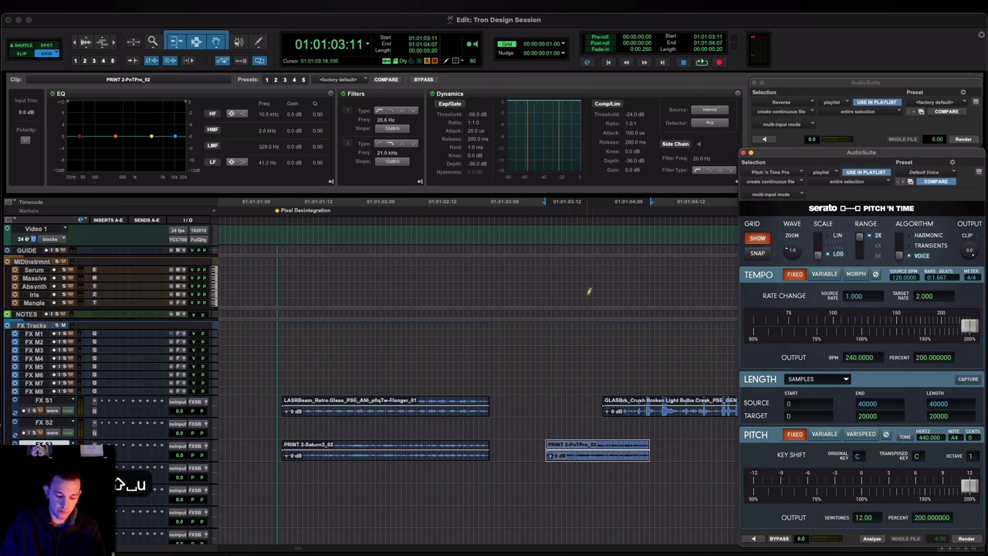
type("r")
key("Return")
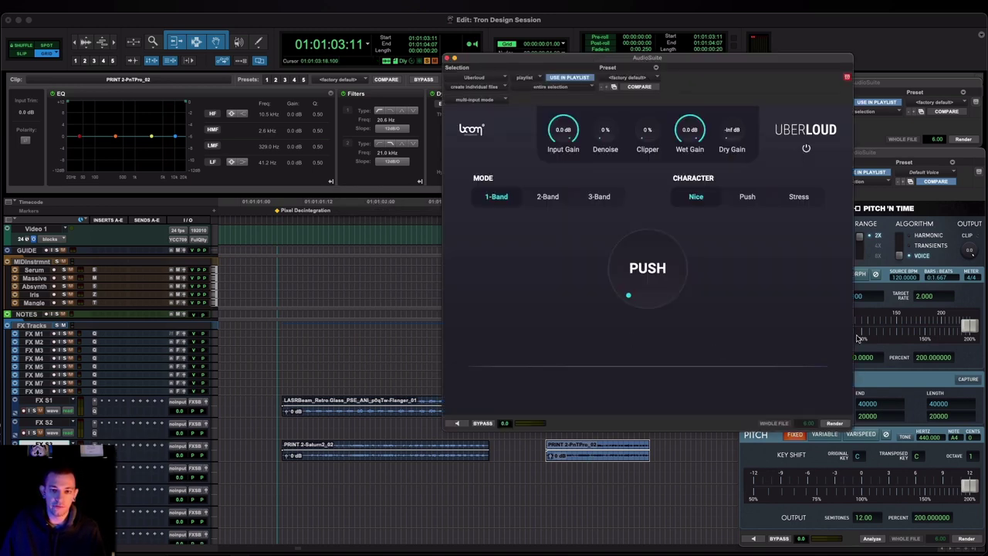
left_click(599, 197)
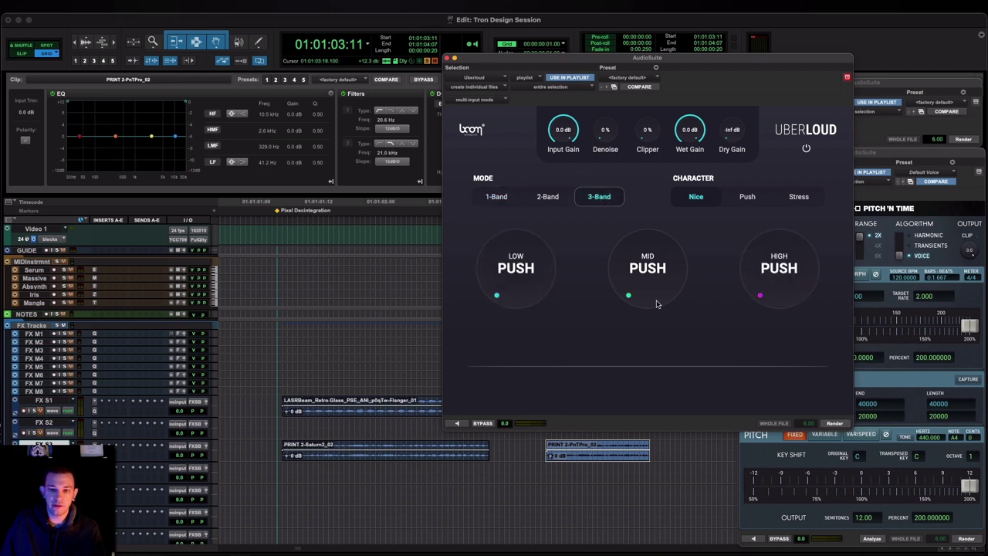
left_click(742, 199)
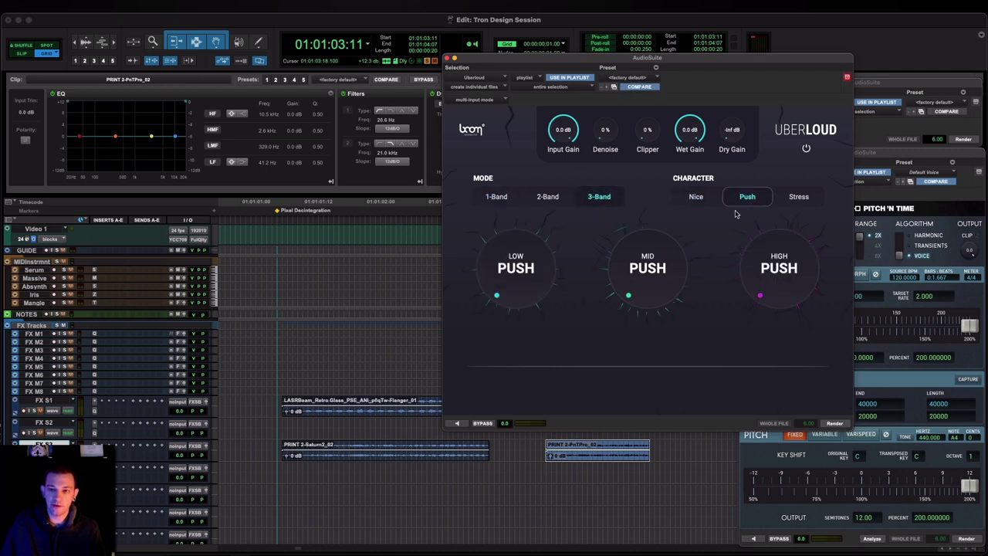
left_click(456, 423)
Set Uberloud's Low push to about 51%, Mid push 13%, Denoise 52%, Clipper 71% and Wet Gain -5.7 dB
left_click_drag(527, 279, 525, 242)
left_click_drag(639, 280, 637, 263)
left_click_drag(532, 263, 532, 234)
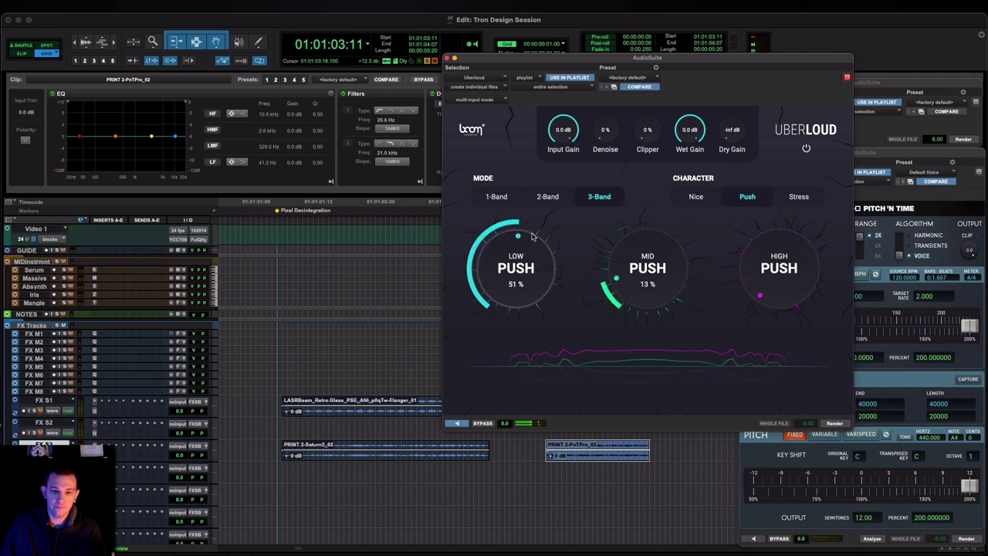
left_click_drag(680, 133, 648, 67)
left_click_drag(612, 133, 613, 86)
left_click_drag(589, 3, 588, 65)
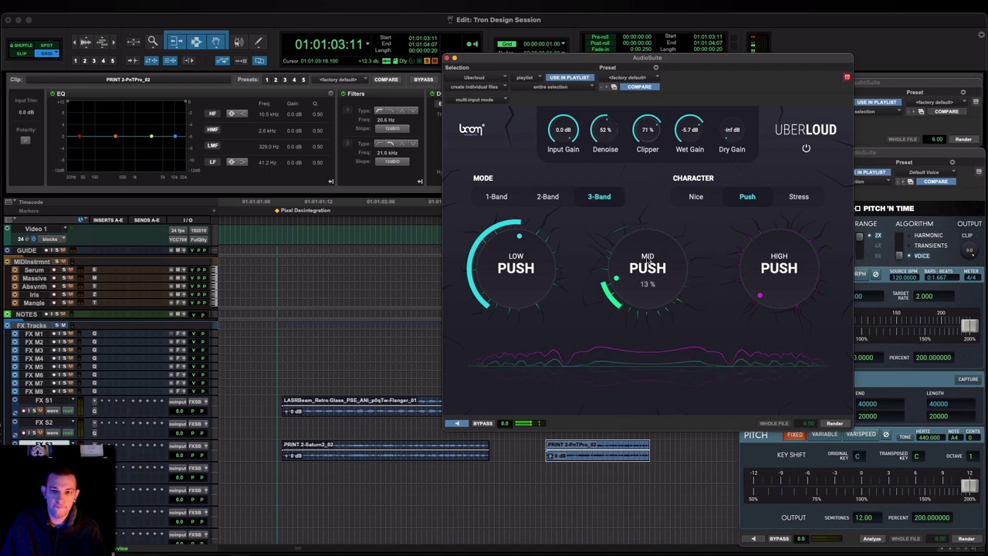
Raise Uberloud's Mid push to about 23% and its Low push to about 57%
left_click_drag(647, 261, 654, 244)
left_click_drag(553, 262, 548, 243)
mouse_move(519, 277)
left_mouse_down()
mouse_move(525, 295)
mouse_move(525, 284)
left_mouse_up()
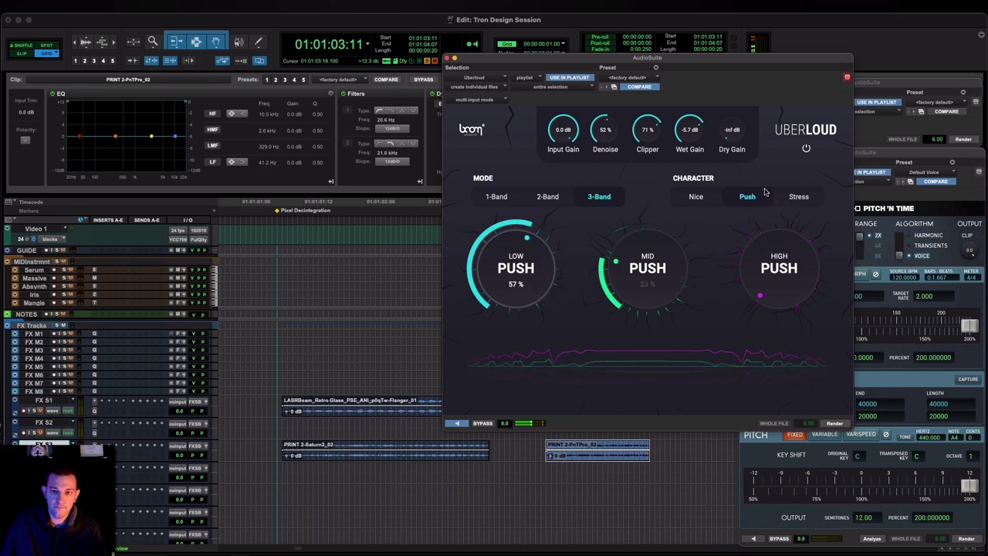
Switch Uberloud's character to Stress, set Low push to 75% and Wet Gain to -9.1 dB, and render the clip
left_click(798, 196)
left_click_drag(685, 267, 671, 272)
left_click_drag(541, 269, 539, 260)
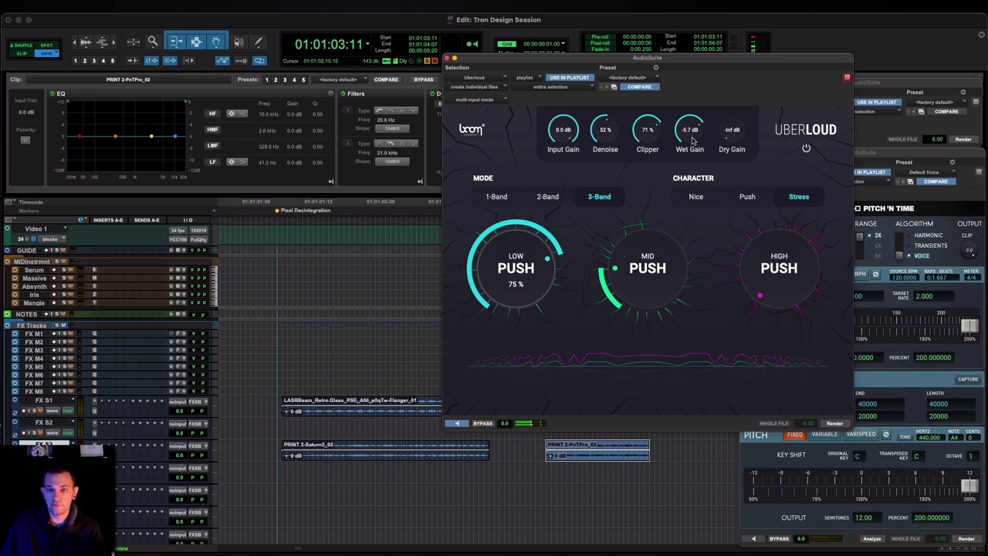
left_click_drag(692, 140, 693, 150)
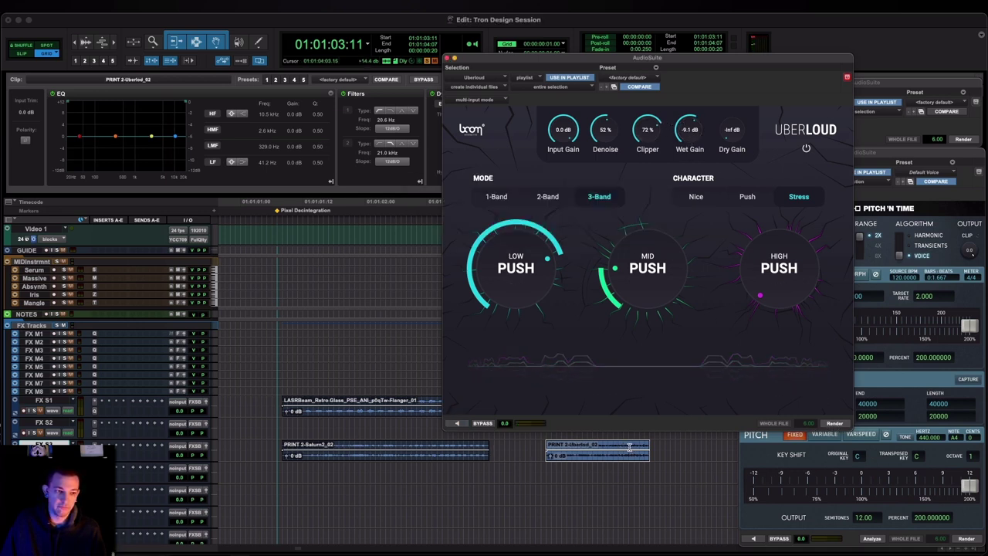
scroll(629, 446, "down", 5)
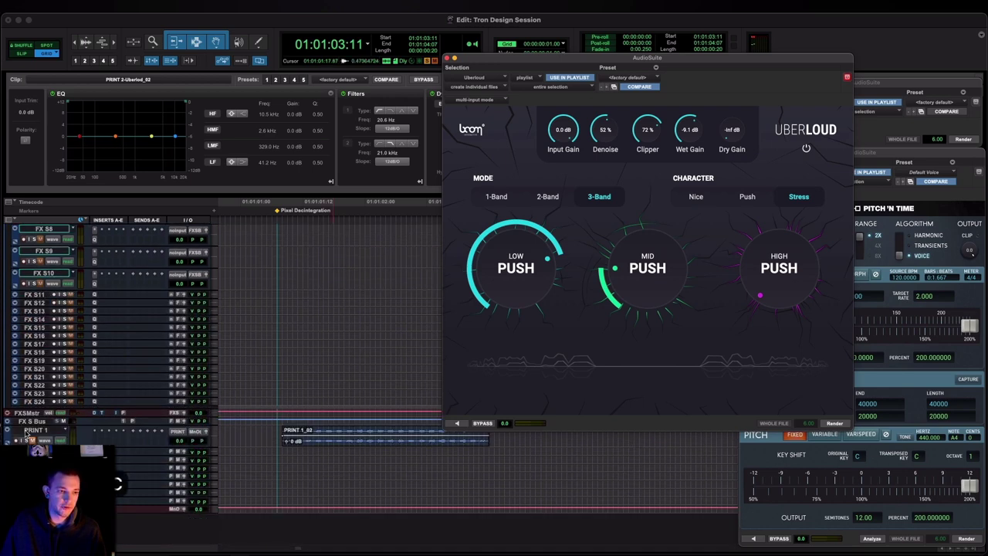
scroll(510, 458, "up", 5)
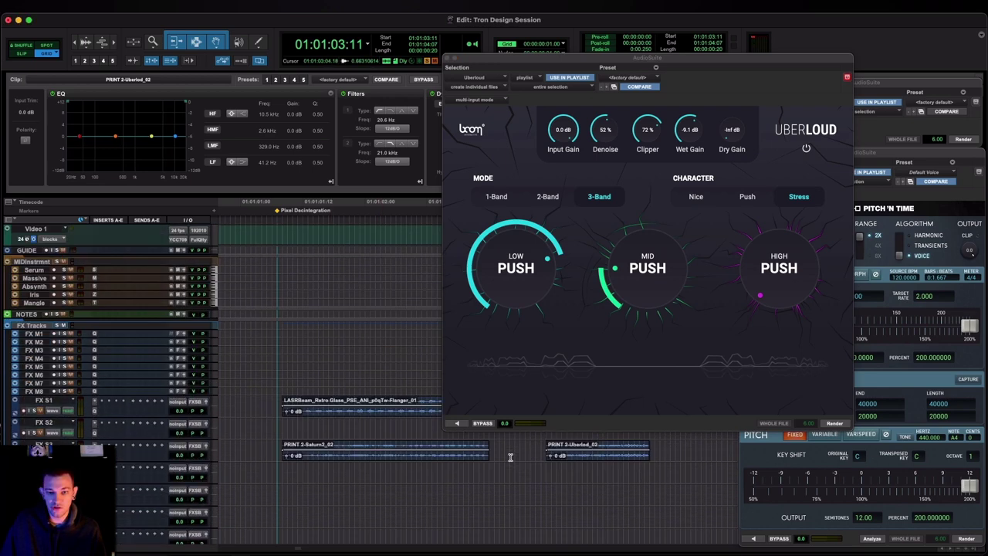
Mute the PRINT 2-Uberlod_02 clip on track FX S3
left_click(536, 452)
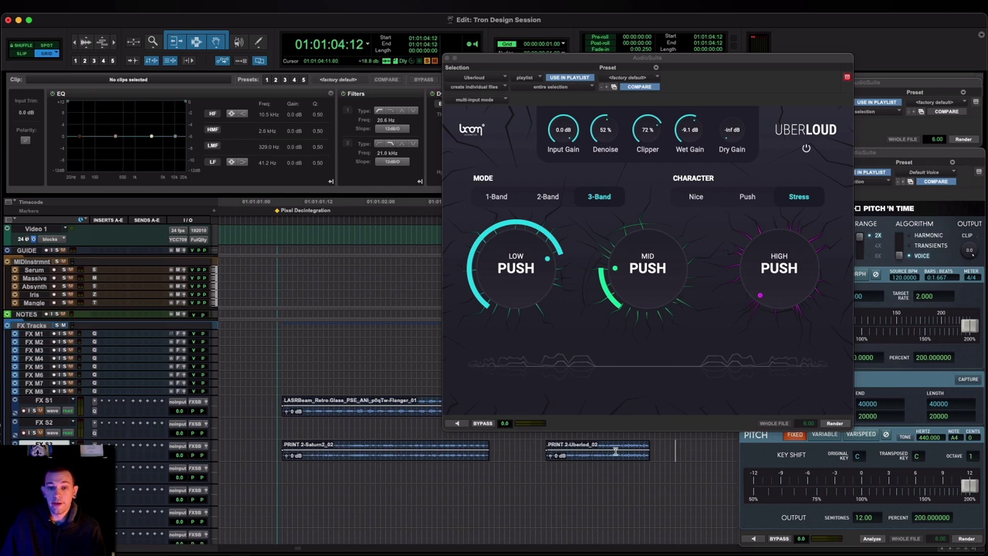
left_click_drag(676, 451, 537, 451)
scroll(517, 455, "left", 5)
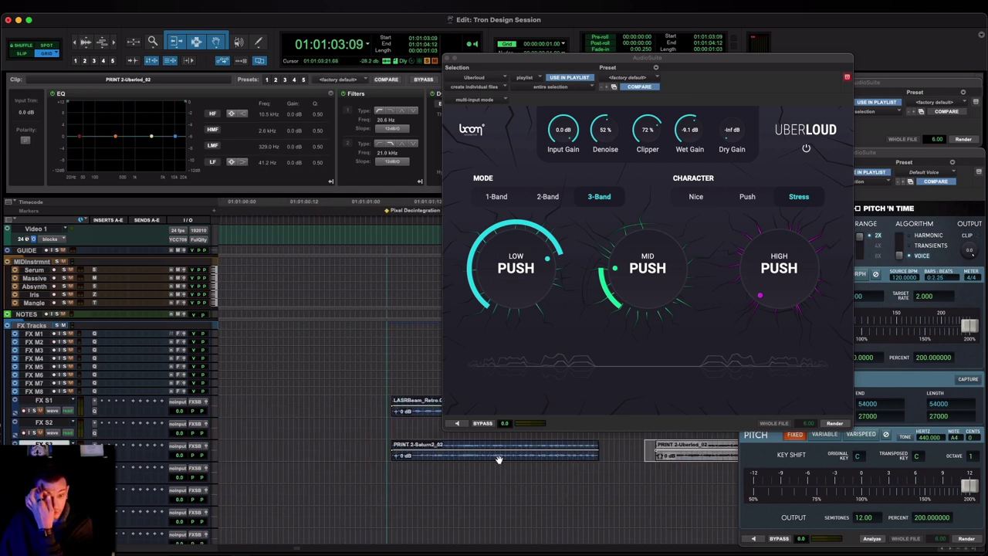
Close Uberloud, move the PRINT 2-Saturn2_02 clip to FX S4 and render it through Pitch 'n Time with tempo at 50 percent
left_click(498, 459)
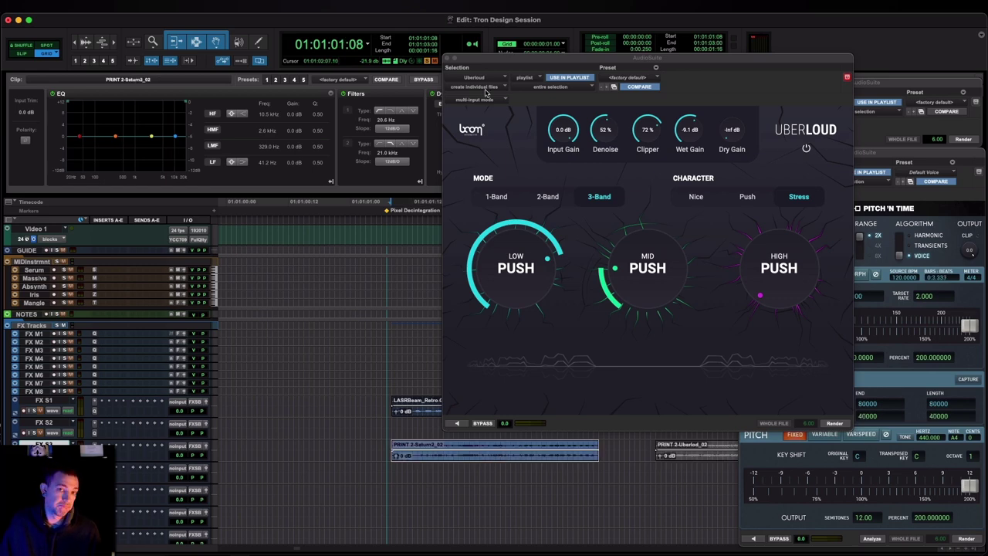
left_click(447, 59)
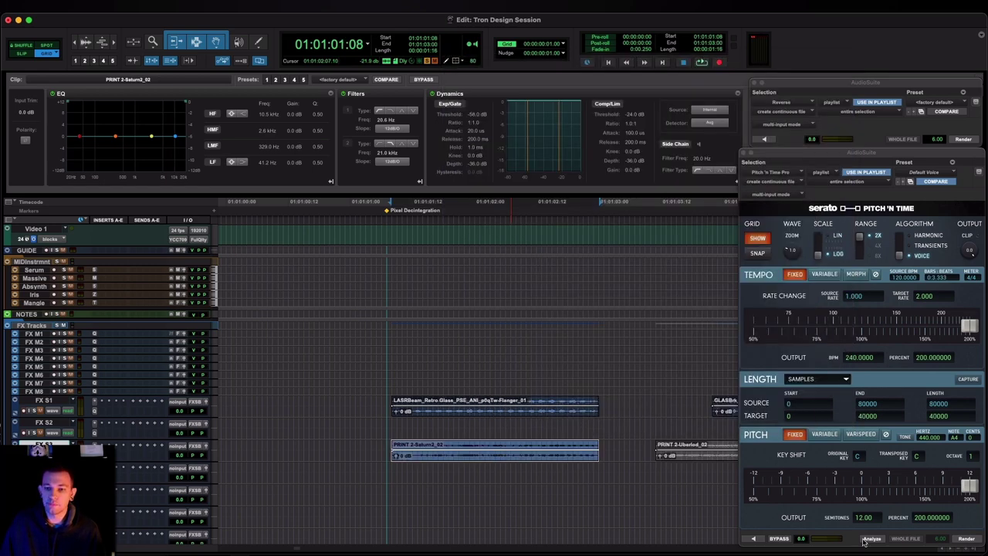
left_click_drag(885, 488, 957, 486)
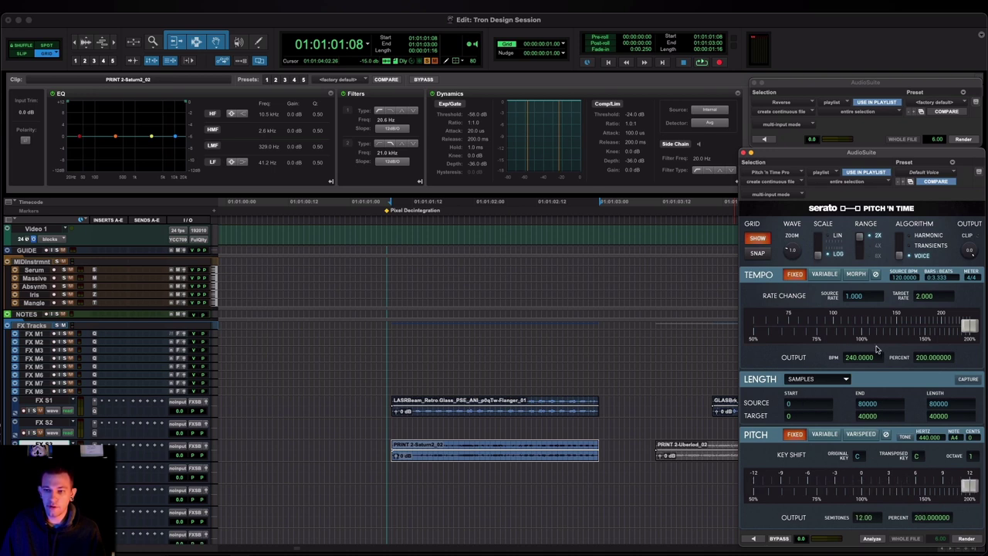
left_click_drag(870, 330, 654, 369)
left_click(754, 539)
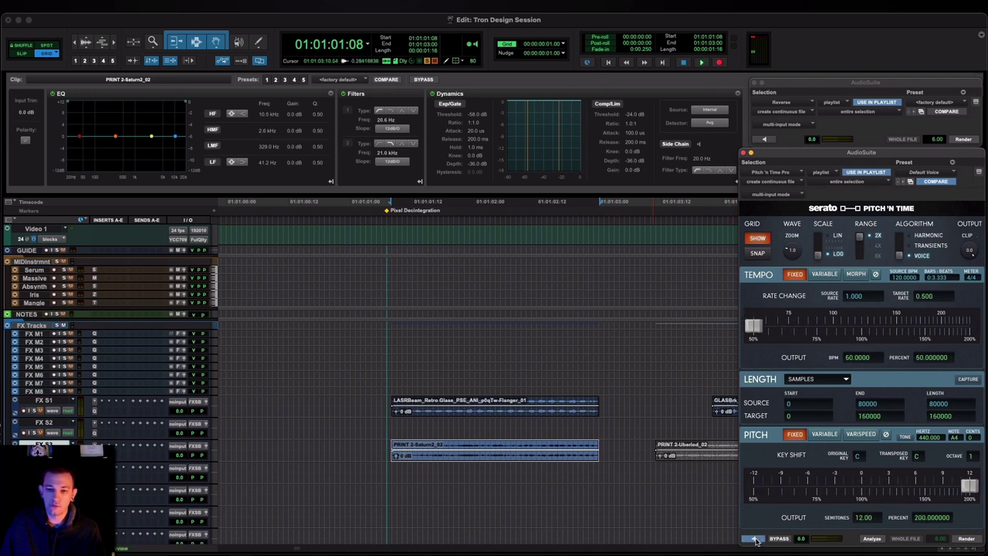
left_click_drag(507, 457, 619, 481)
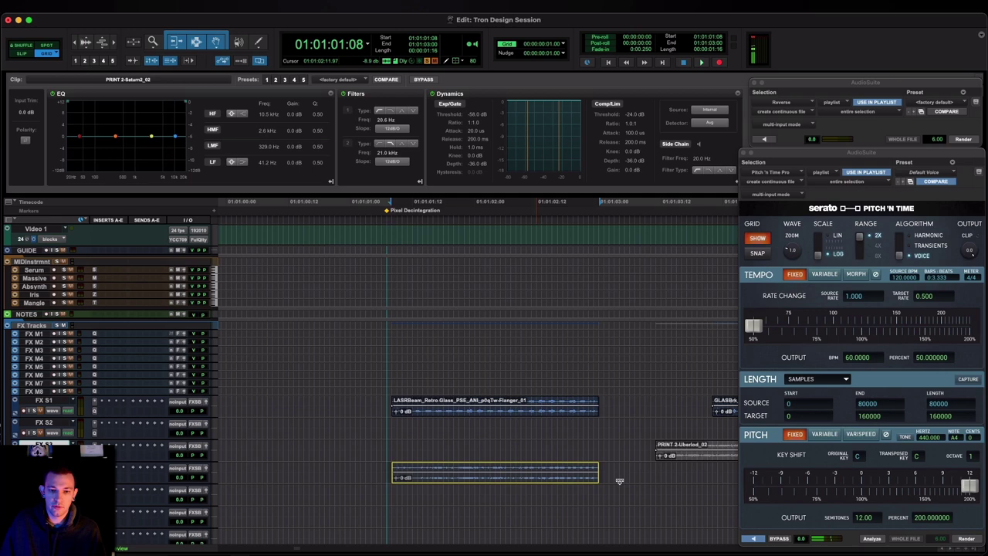
left_click(968, 539)
scroll(501, 443, "right", 3)
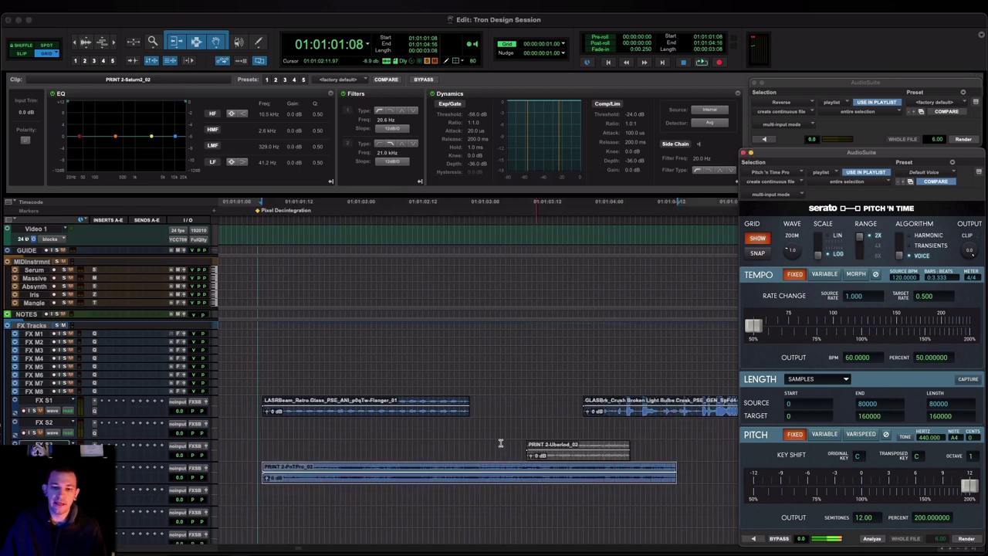
Enlarge track FX S4, play the stretched clip and raise its clip gain to +1.9 dB
key("r")
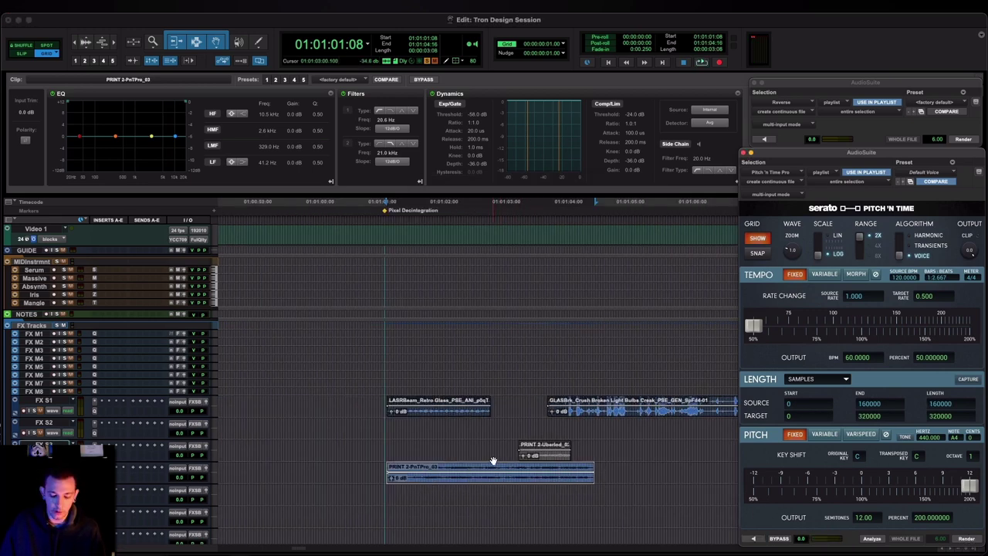
key("ctrl+Up")
key("space")
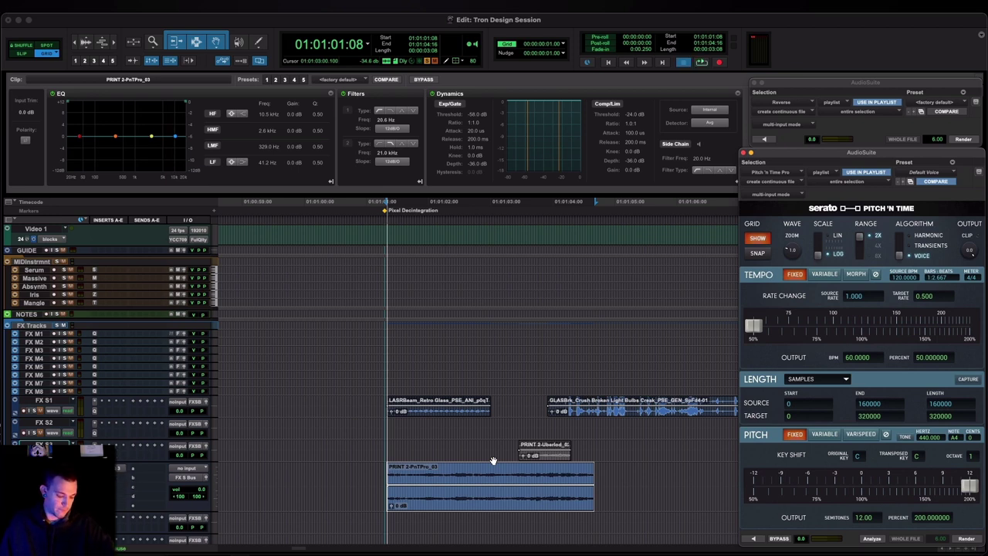
key("space")
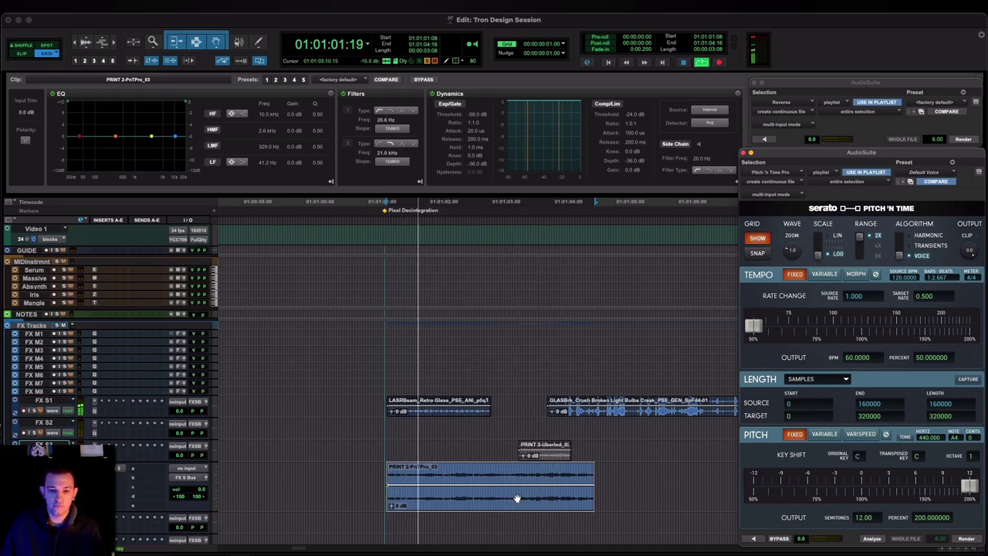
scroll(494, 491, "up", 3)
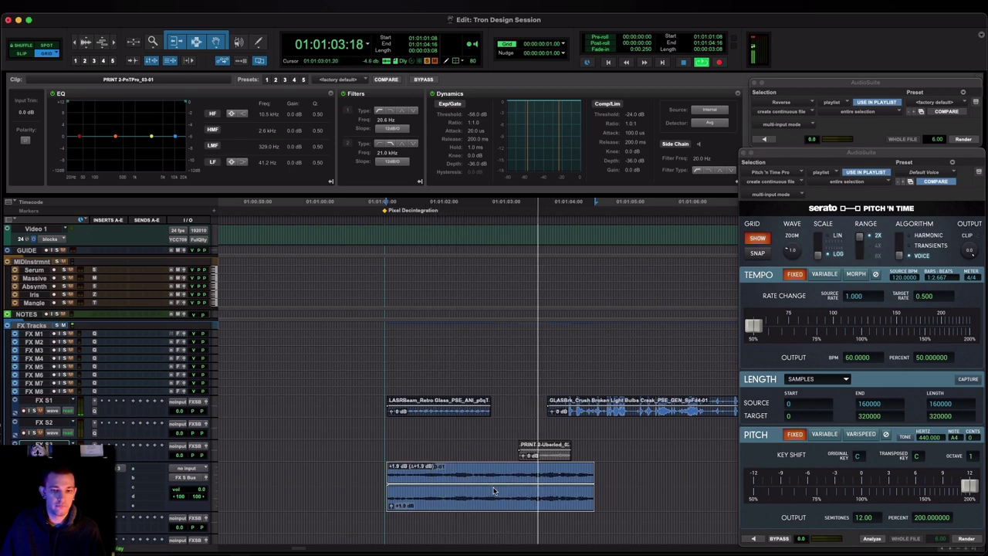
key("space")
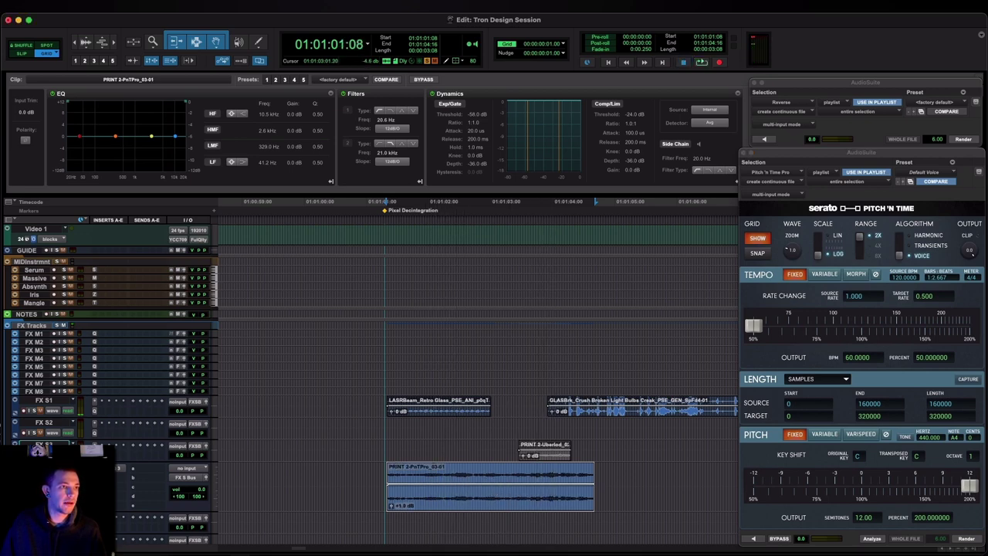
Render the stretched clip through FabFilter Pro-Q 3 with a cut of about 4.6 dB near 3.8 kHz and a boost just below 1 kHz
key("ctrl+alt+super+q")
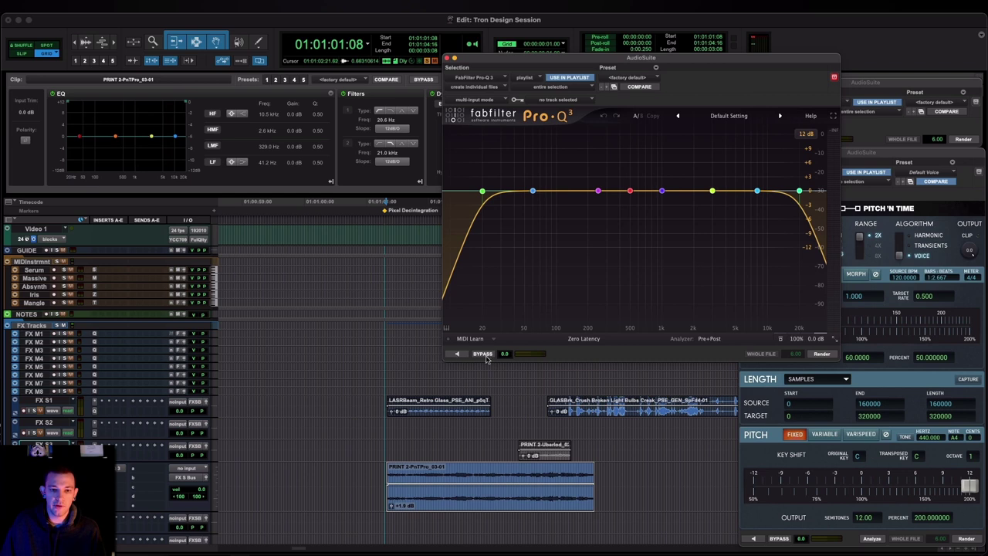
left_click(456, 353)
left_click_drag(725, 191, 723, 212)
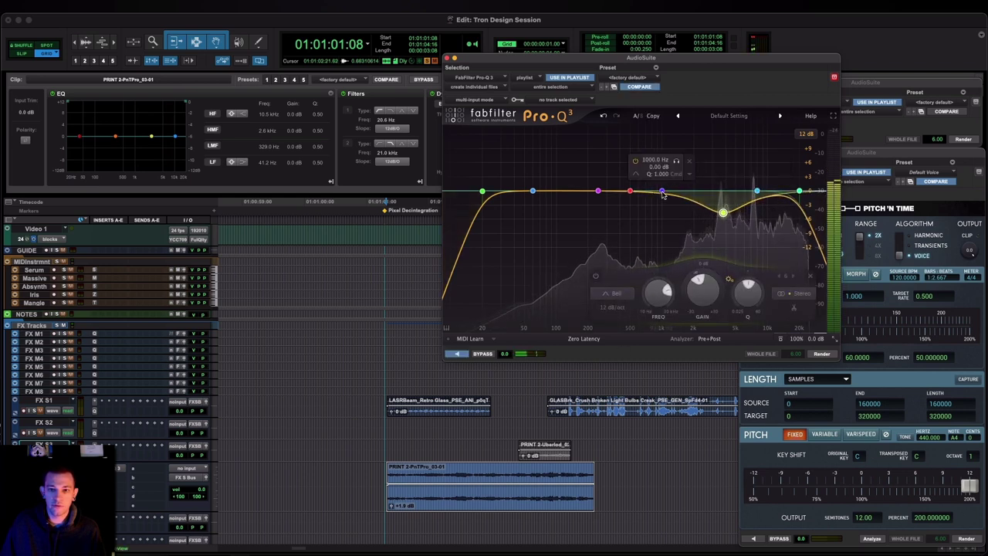
left_click_drag(663, 194, 648, 173)
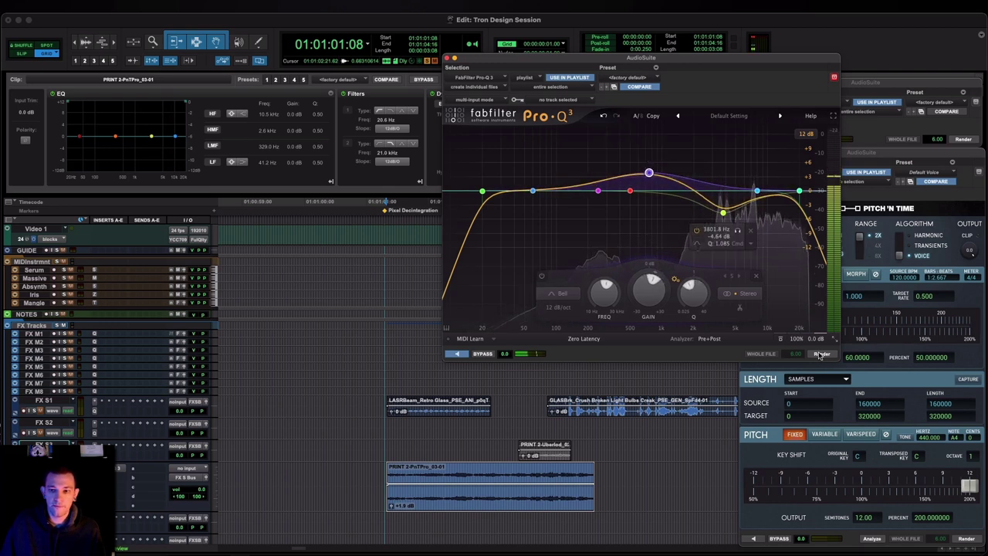
left_click(821, 354)
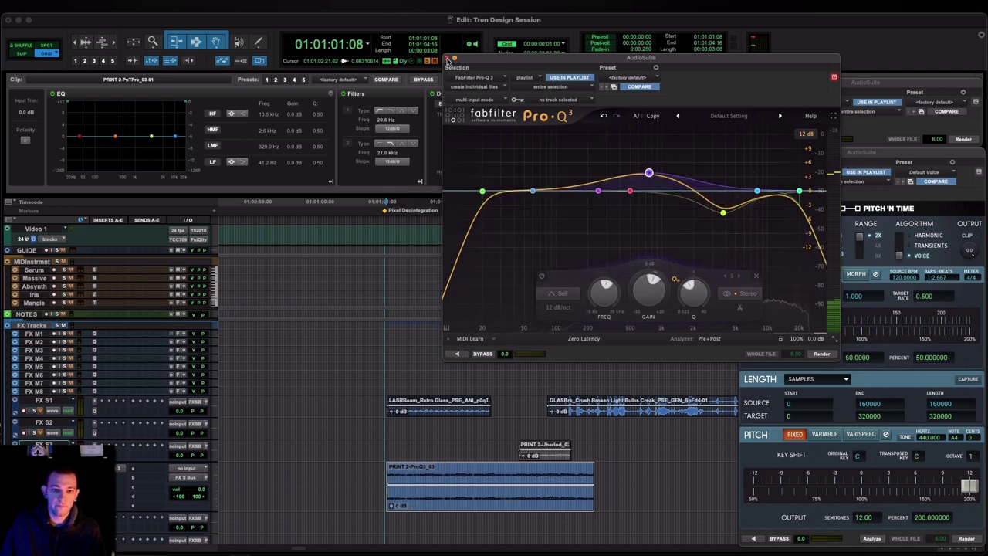
left_click(448, 59)
Copy the PRINT 2-ProQ3_03 clip from FX S4 down to the PRINT 2 track at the same timecode
scroll(496, 437, "down", 10)
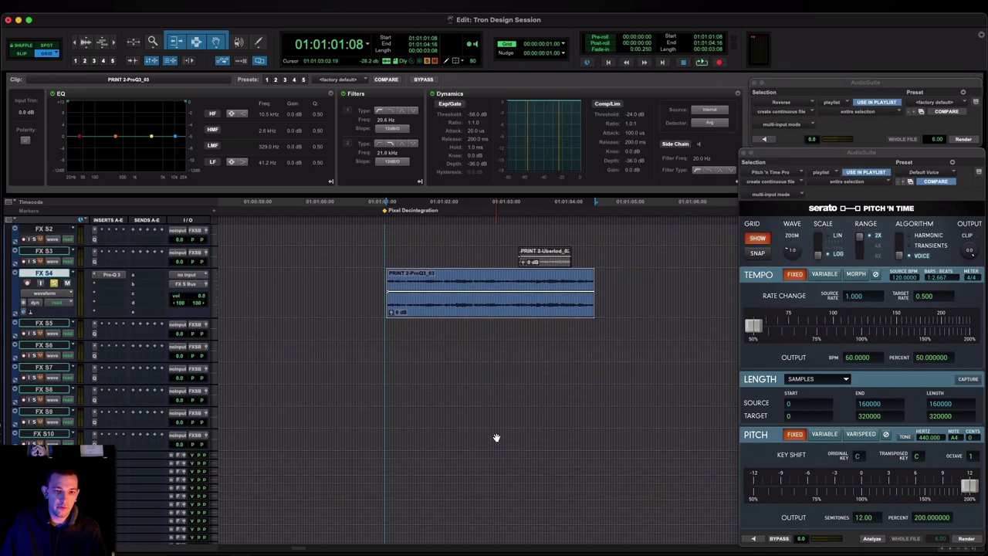
left_click(22, 431)
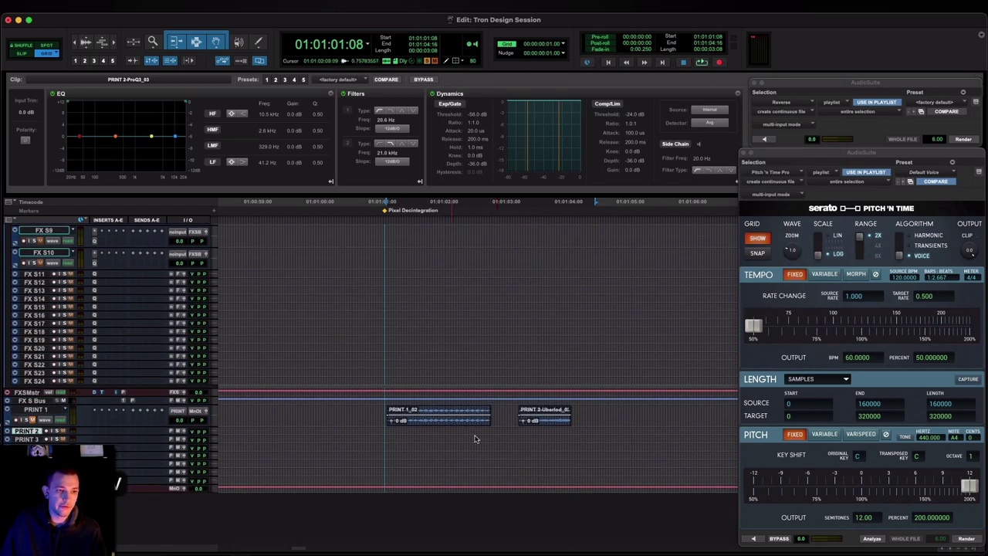
left_click_drag(386, 434, 595, 436)
scroll(595, 437, "up", 10)
scroll(595, 437, "up", 5)
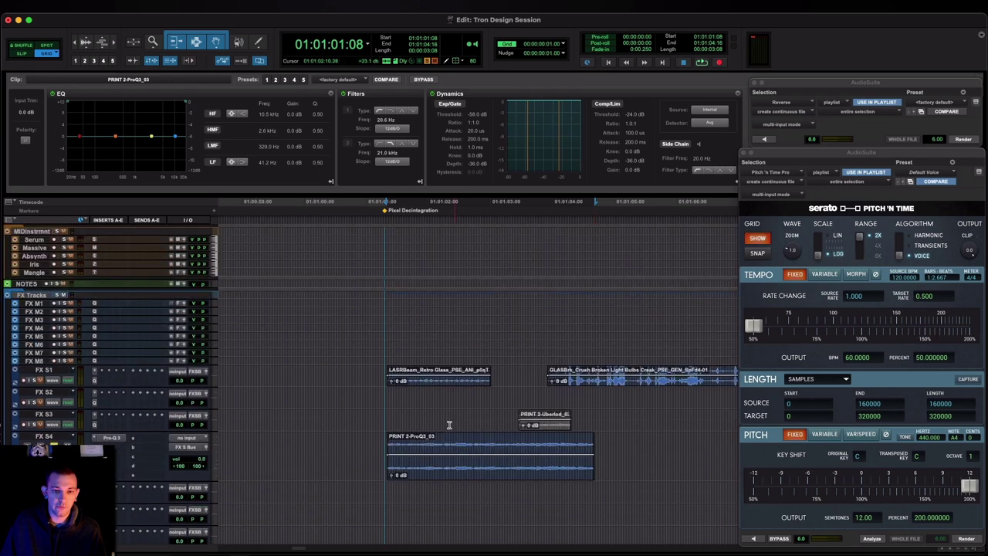
left_click(375, 451)
scroll(655, 453, "down", 10)
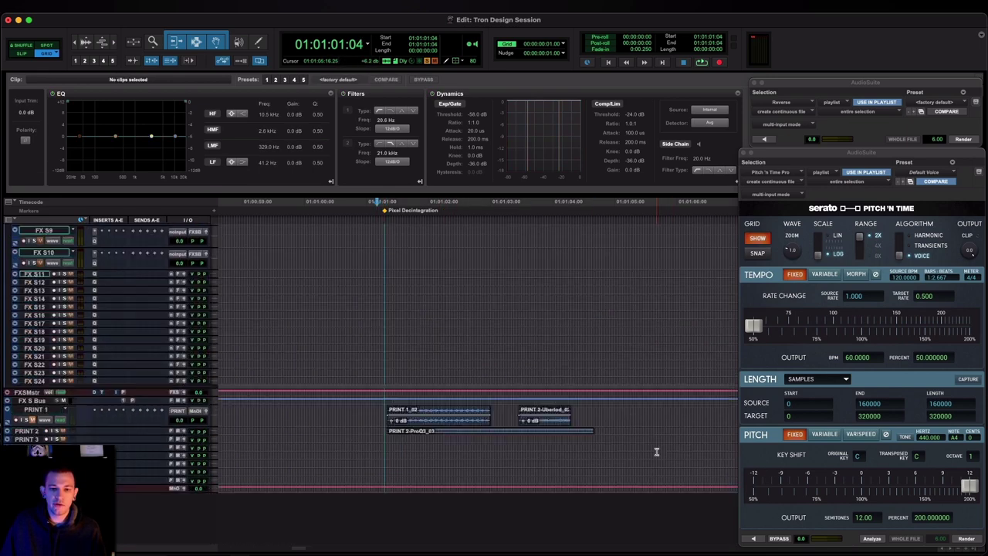
scroll(540, 423, "up", 4)
scroll(543, 423, "down", 8)
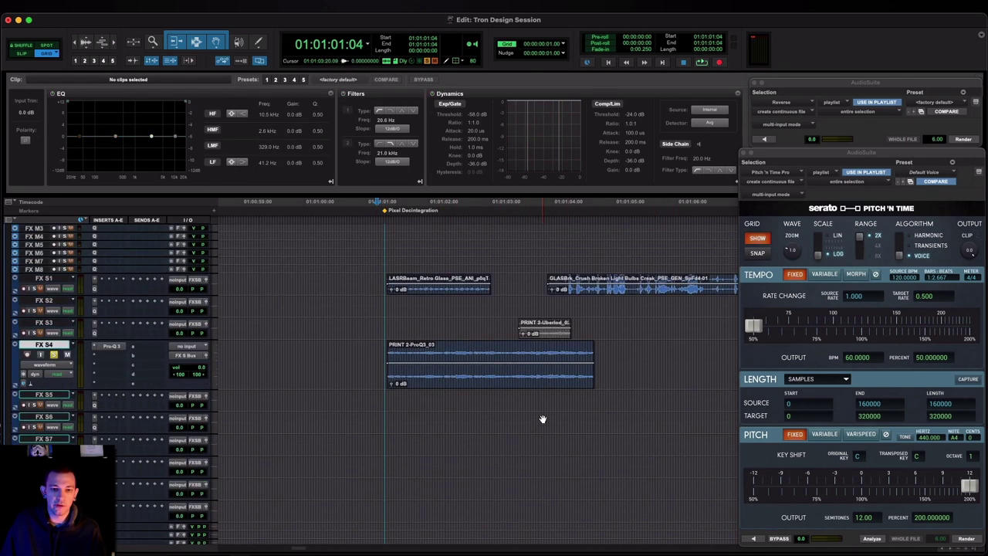
scroll(545, 431, "up", 4)
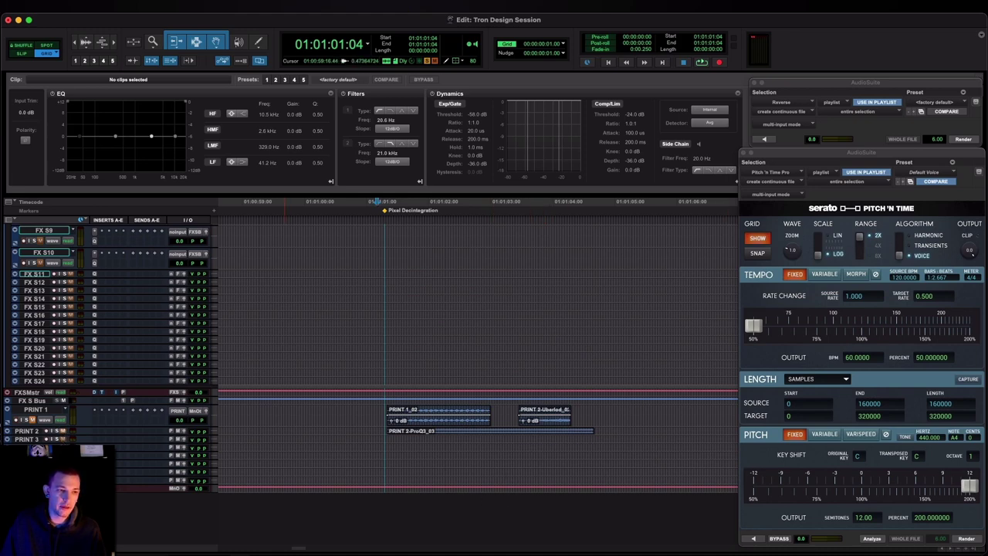
Mute the PRINT 2-ProQ3_03 clip on FX S4 and the LASRBeam clip on FX S1
scroll(529, 459, "up", 10)
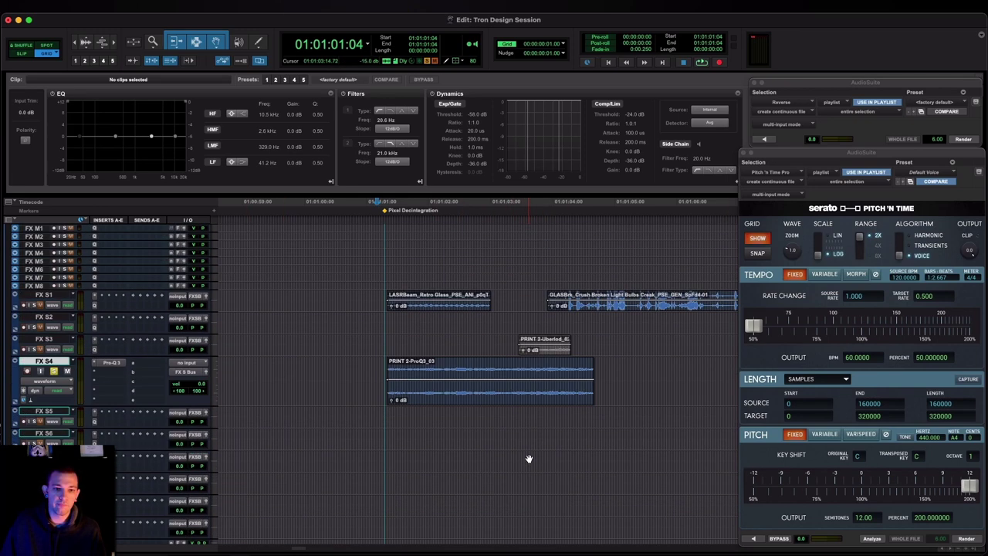
left_click(369, 374)
left_click_drag(671, 374, 294, 370)
key("r")
key("r")
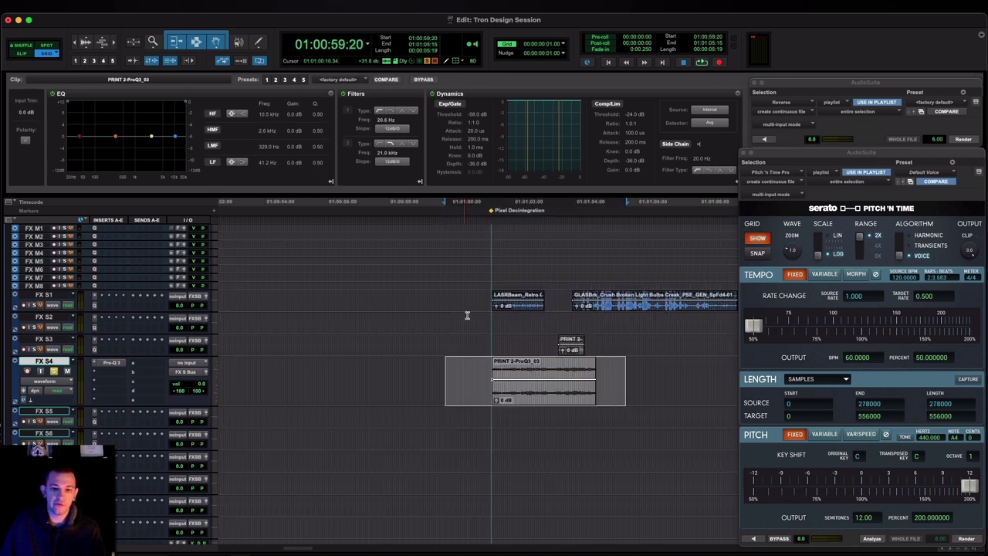
scroll(469, 315, "right", 2)
left_click(477, 308)
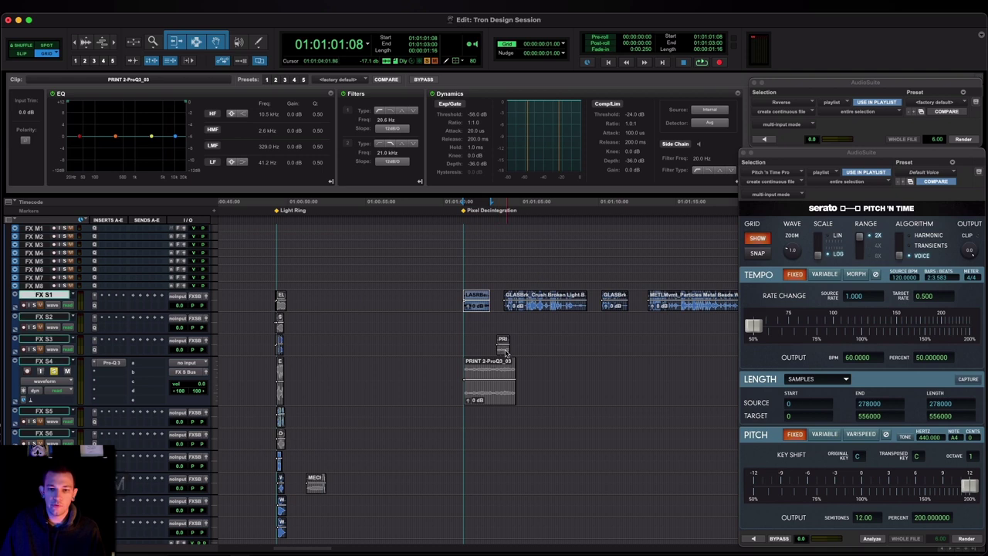
Move the FX S3 Uberloud clip back to the Pixel Decintegration marker and align the FX S4 clip to end at 01:01:01:10
left_click(502, 348)
left_click_drag(500, 349, 469, 349)
left_click(507, 369, "ctrl+super")
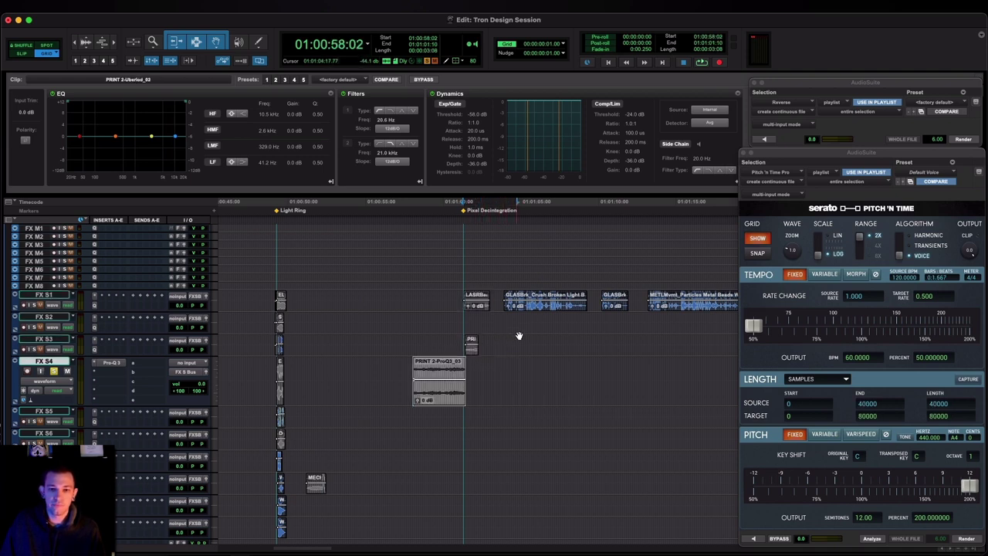
Move the GLASBrk Crush Broken Light Bulbs Creak clip to FX S2, lower its clip gain to -13.8 dB and play it
key("t")
key("t")
scroll(588, 355, "right", 10)
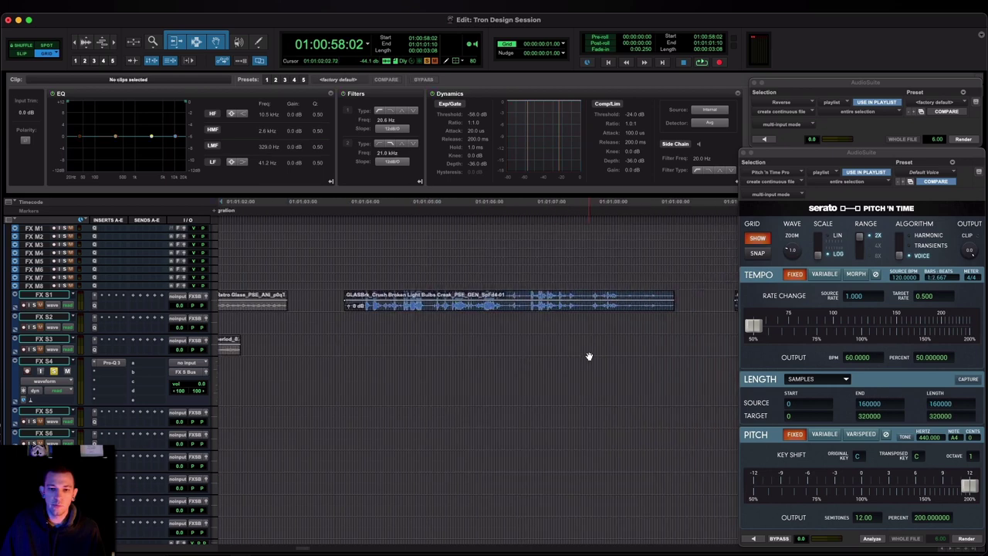
left_click(419, 309)
left_click_drag(417, 330, 421, 323)
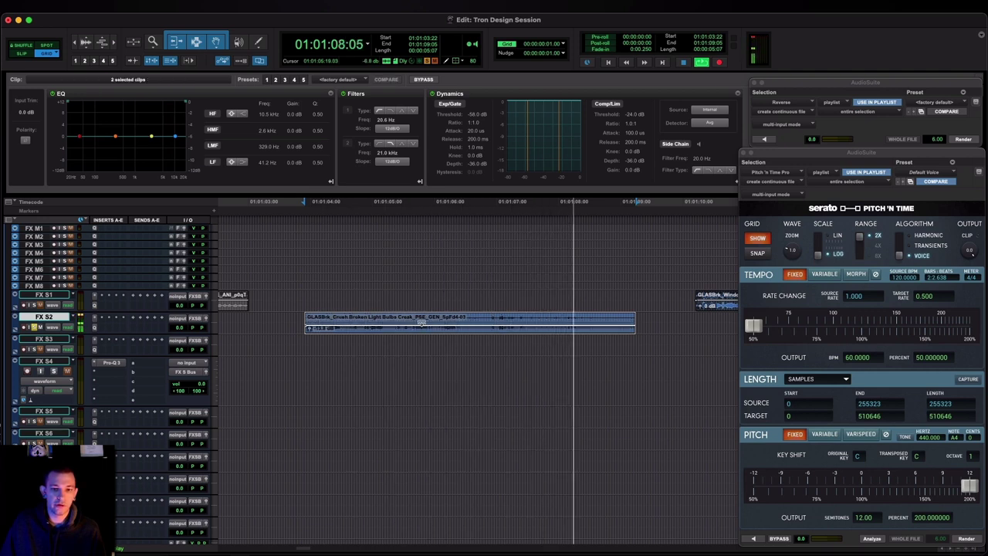
key("space")
key("space")
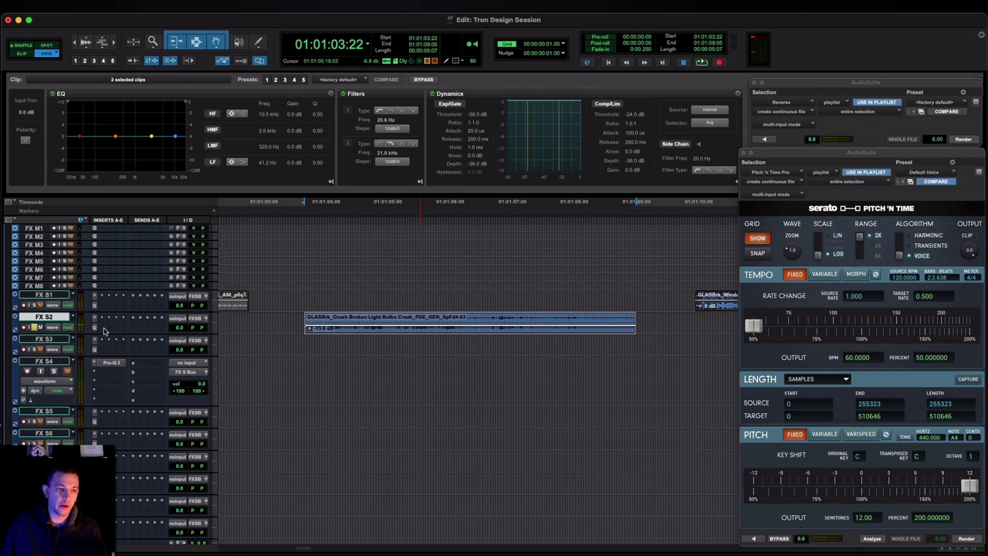
Insert the u-he Uhbik-G stereo plug-in on FX S2 and increase the track's height
left_click(104, 330)
mouse_move(105, 330)
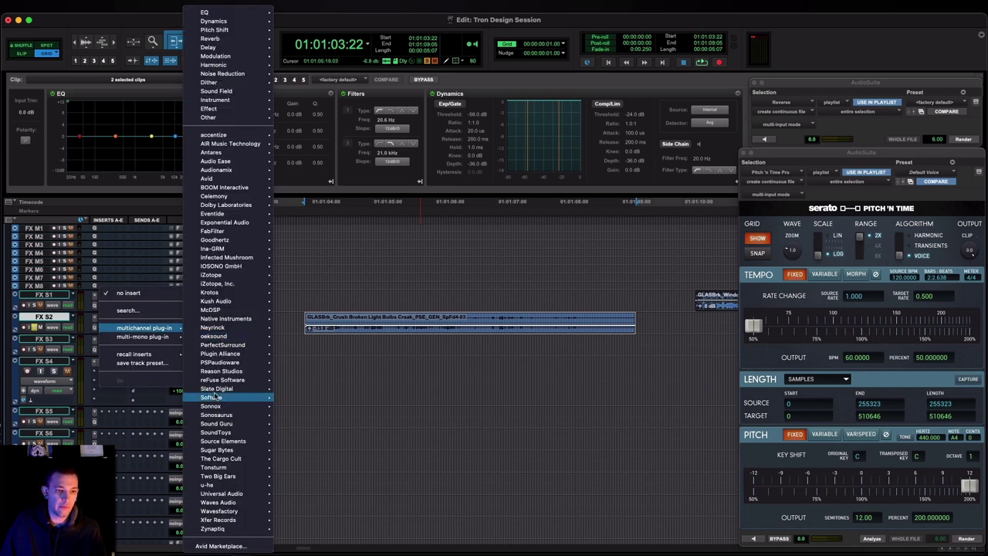
mouse_move(228, 484)
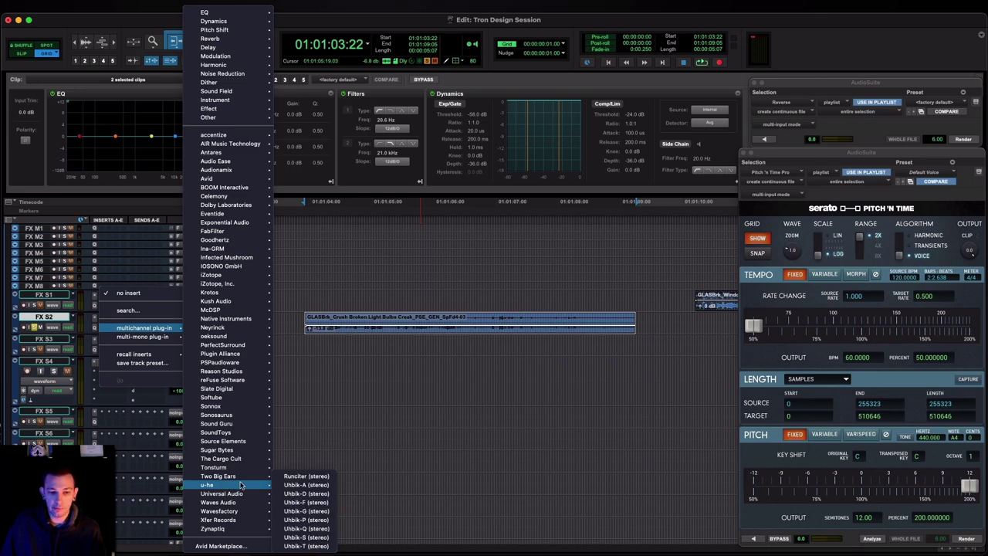
left_click(315, 512)
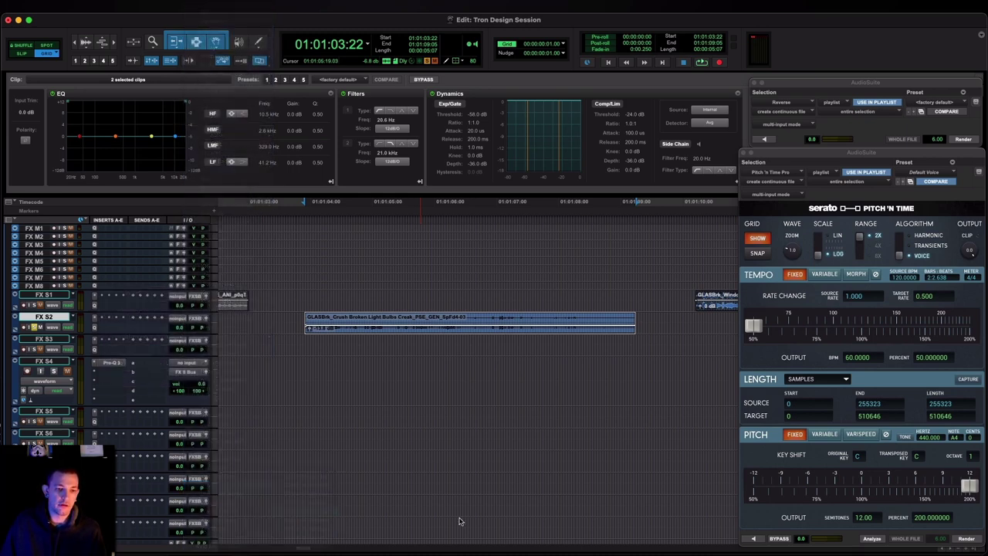
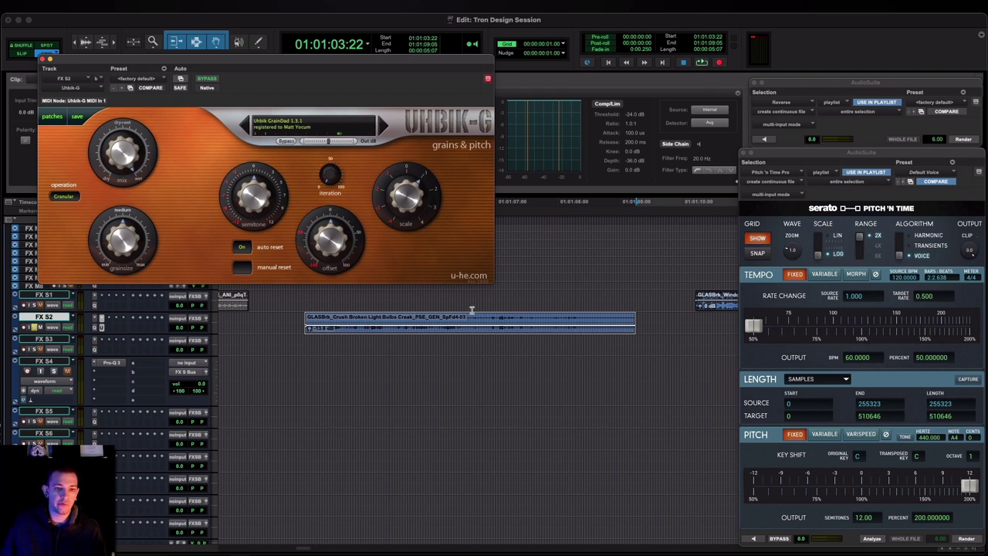
key("ctrl+Up")
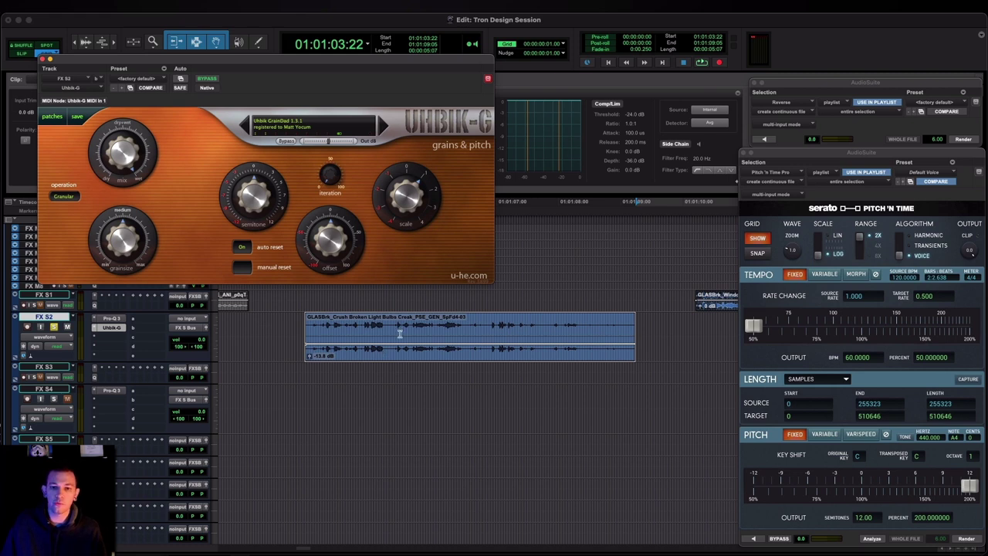
Add short fades to both ends of the GLASBrk Crush Broken Light Bulbs Creak clip on FX S2 and select the whole clip
scroll(354, 328, "right", 3)
left_click(555, 322)
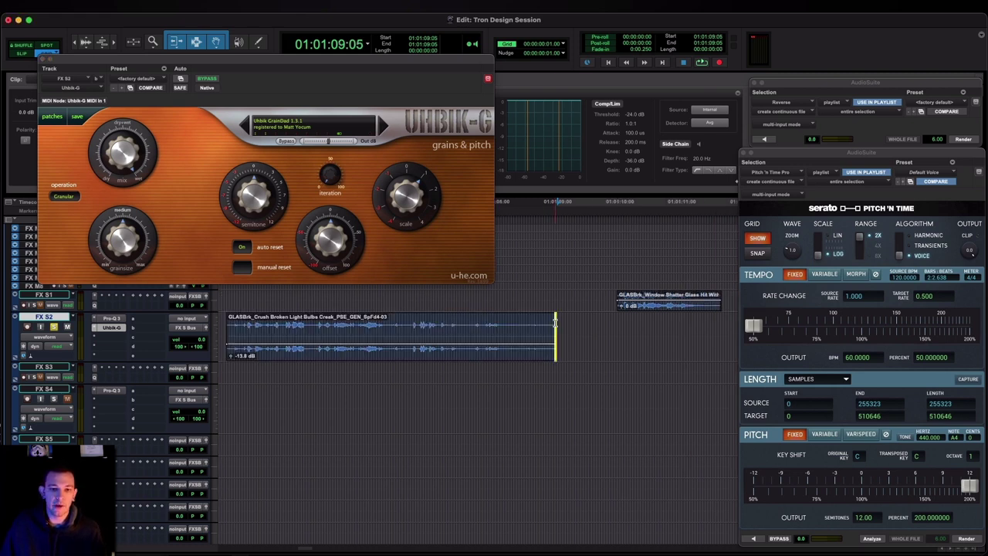
left_click_drag(230, 322, 233, 322)
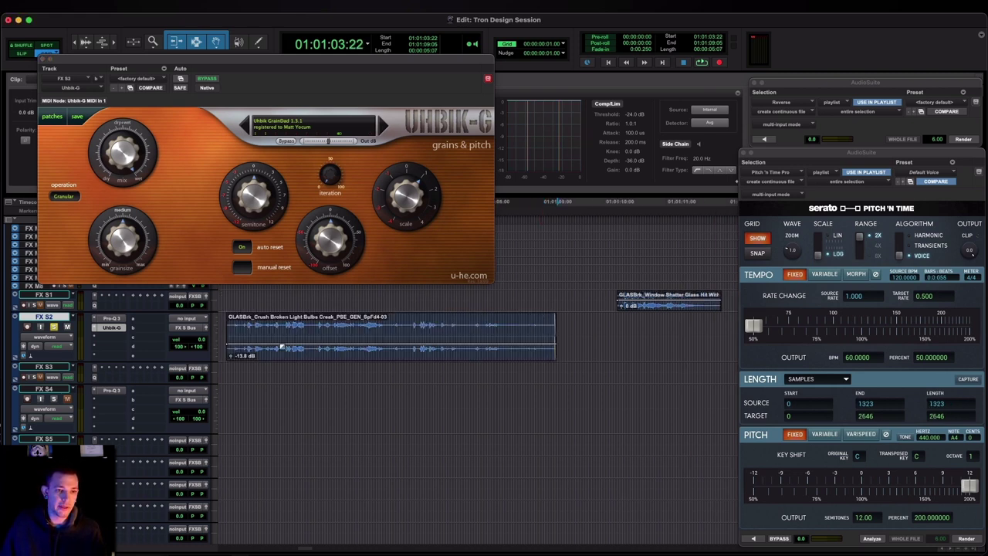
left_click(307, 364)
left_click(324, 356)
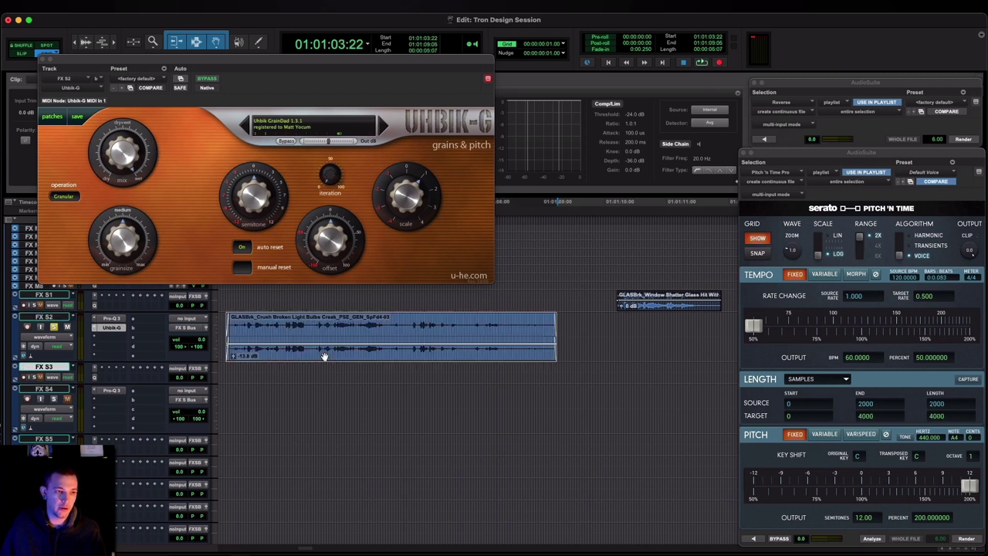
Play the glass clip and, in Uhbik-G, set the offset to 13.00, raise the scale and set the grain size to 8.80
key("space")
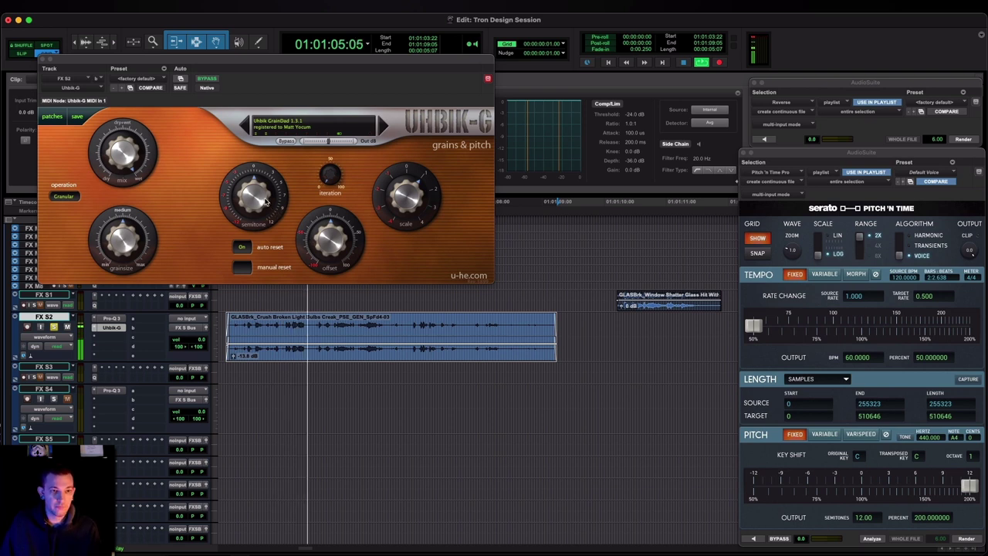
mouse_move(340, 231)
left_click_drag(342, 226, 334, 245)
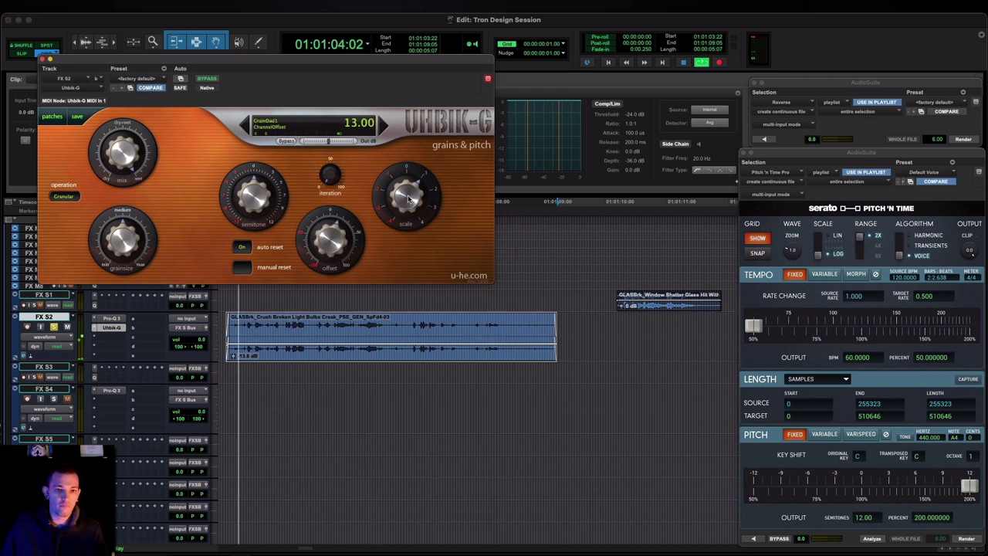
left_click_drag(406, 200, 410, 161)
left_click_drag(127, 239, 136, 203)
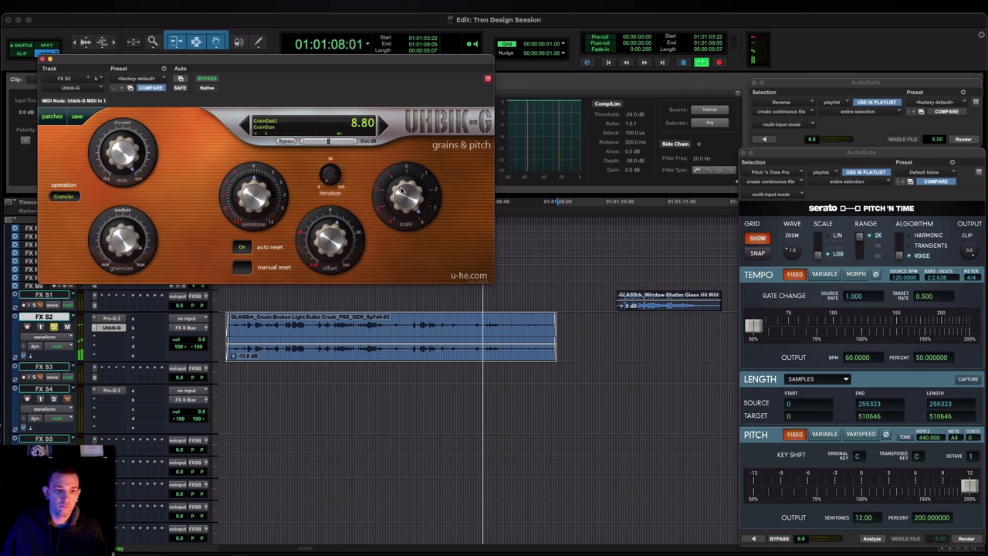
Set the Uhbik-G scale to 2.90, adjust the iteration, lower the semitone to -6.40, and stop playback after listening
left_click_drag(400, 187, 401, 196)
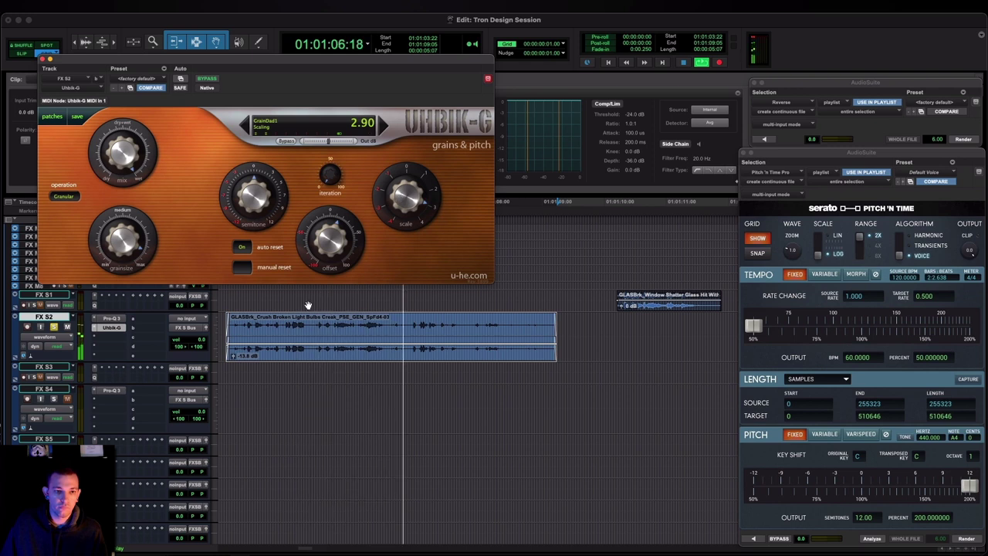
left_click_drag(330, 176, 331, 163)
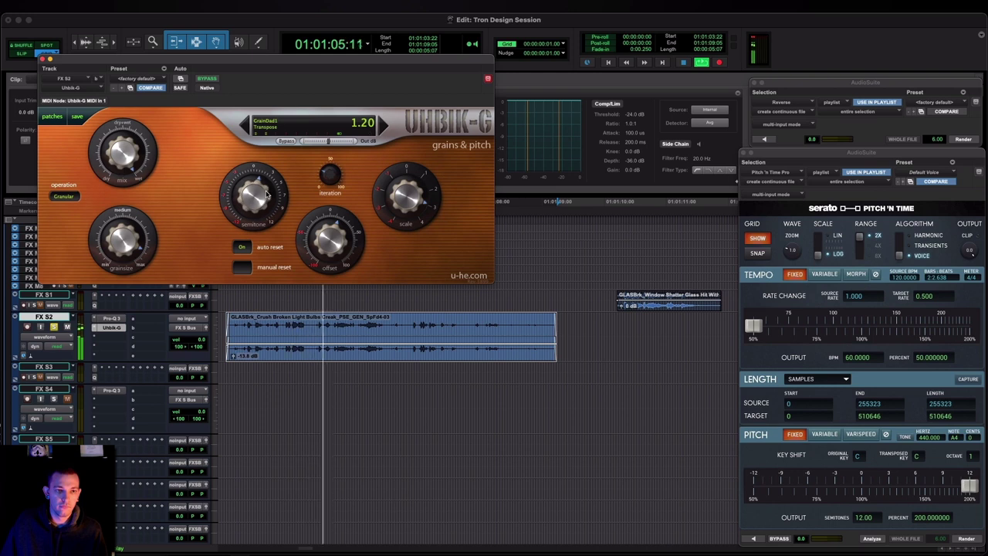
left_click_drag(268, 199, 266, 223)
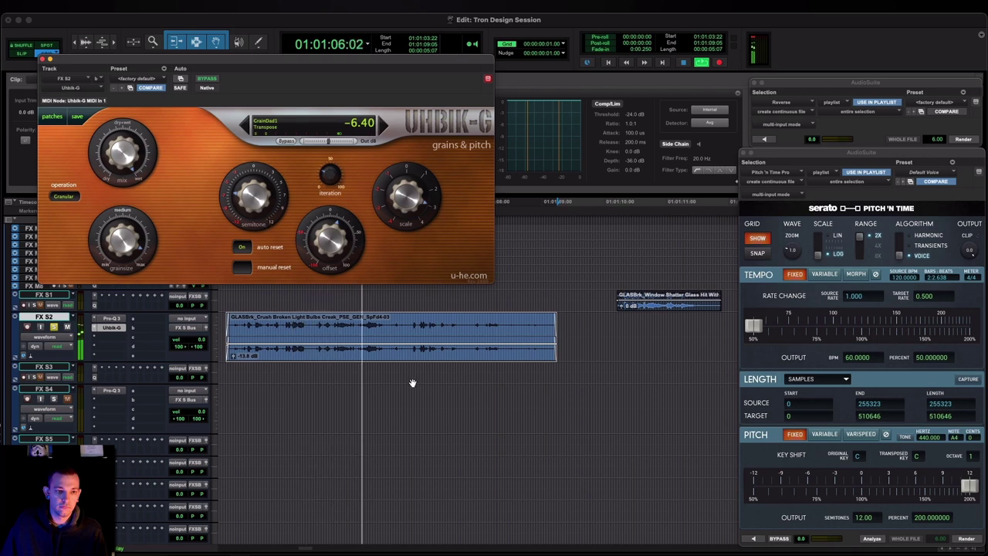
key("r")
scroll(472, 327, "right", 3)
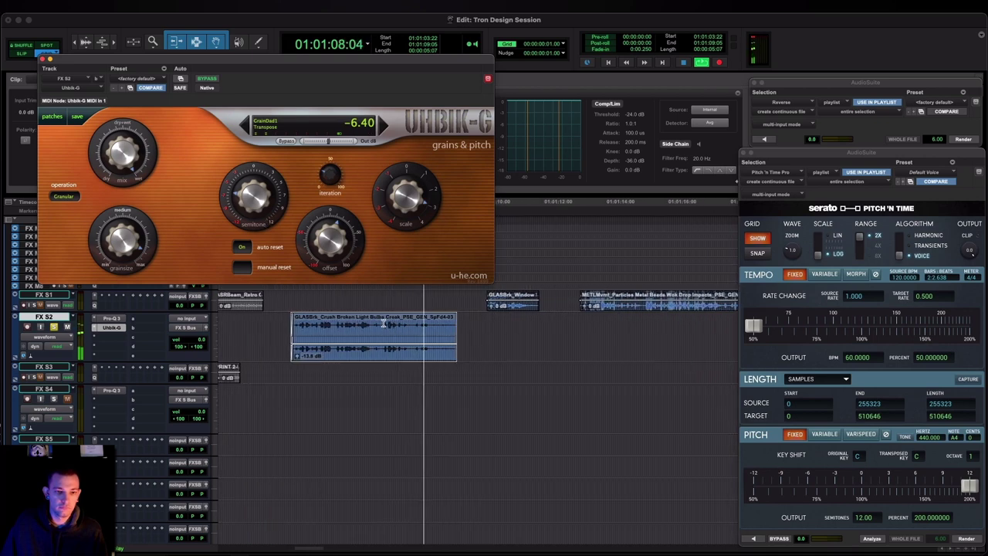
key("super+bracketright")
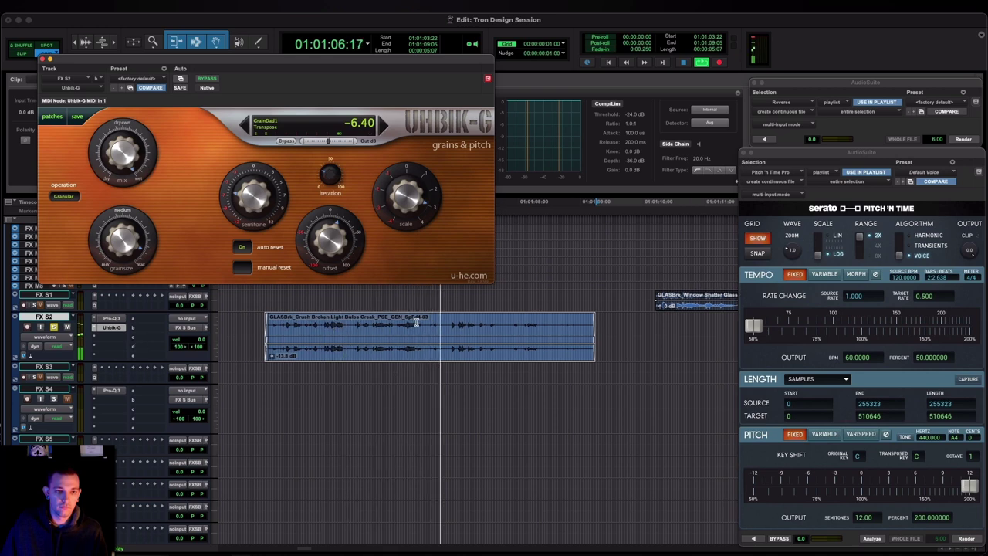
key("space")
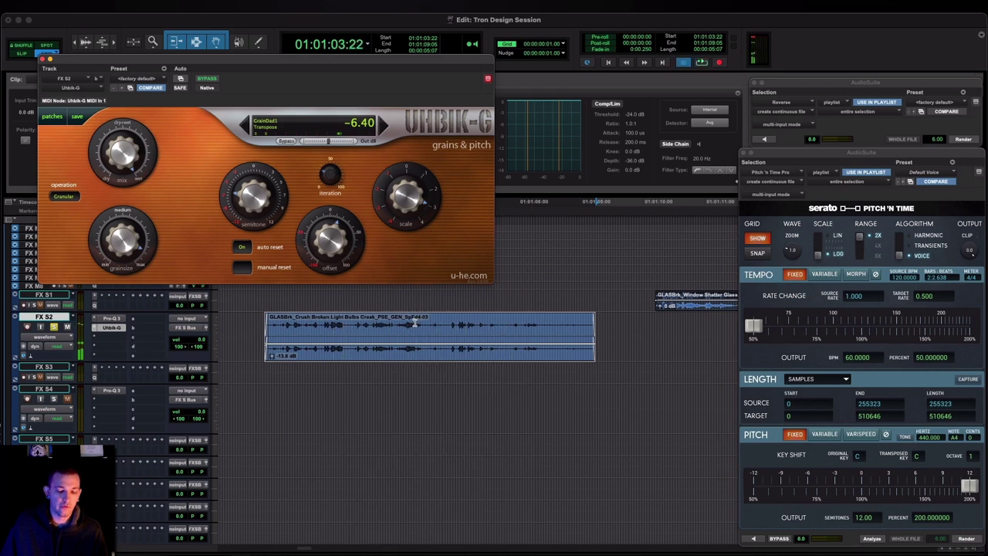
Record the Uhbik-G-processed glass clip onto the PRINT 3 track over the selected range
scroll(415, 322, "down", 8)
scroll(414, 323, "down", 3)
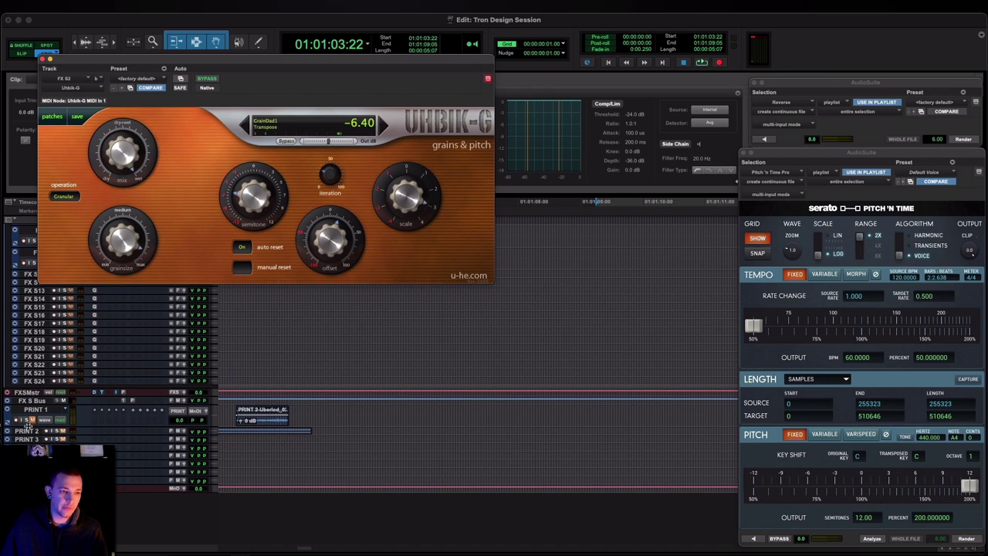
left_click(33, 439)
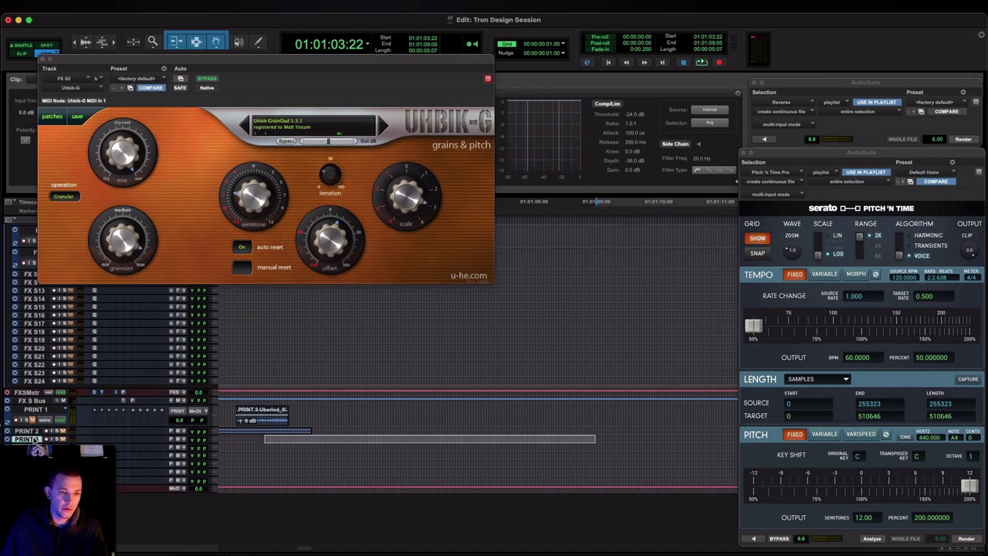
scroll(450, 391, "up", 3)
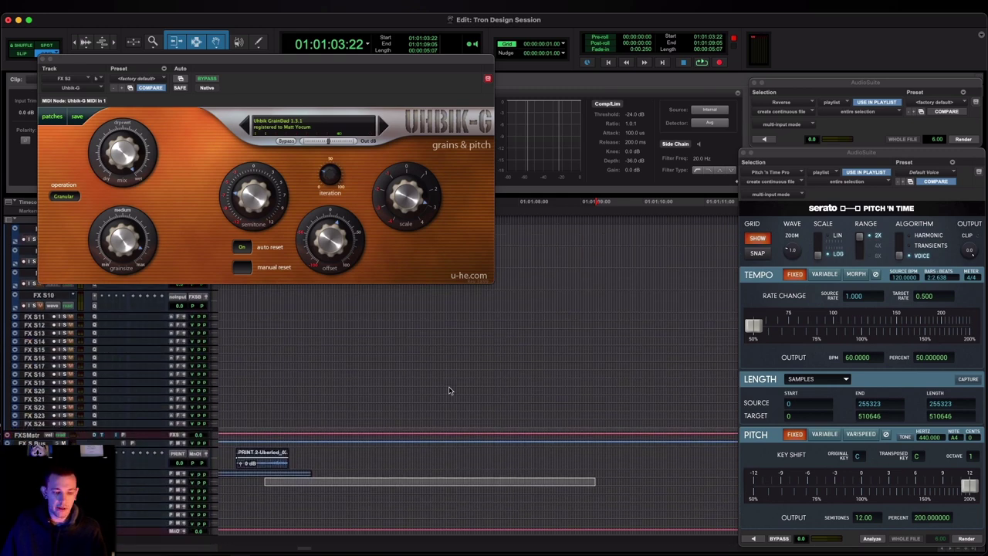
key("space")
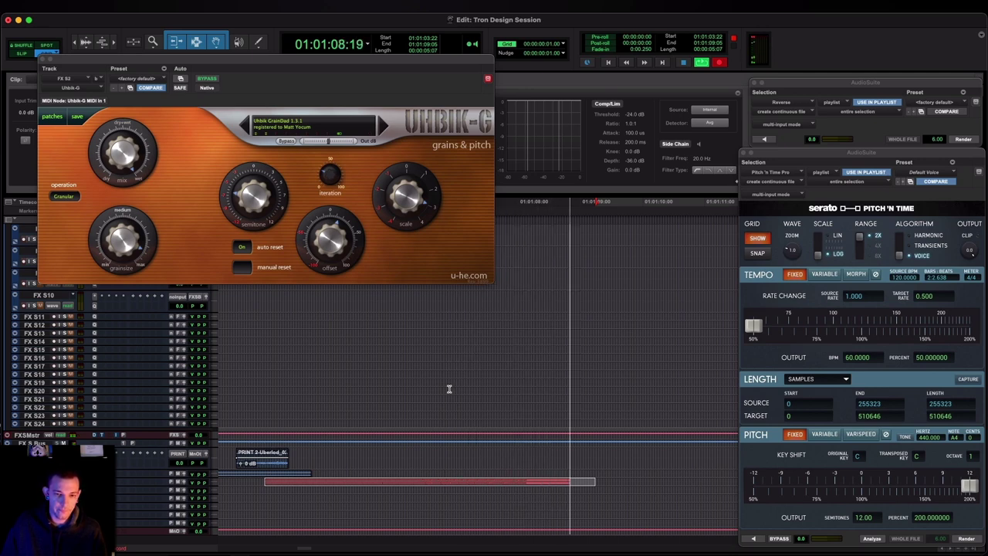
key("space")
scroll(449, 389, "down", 2)
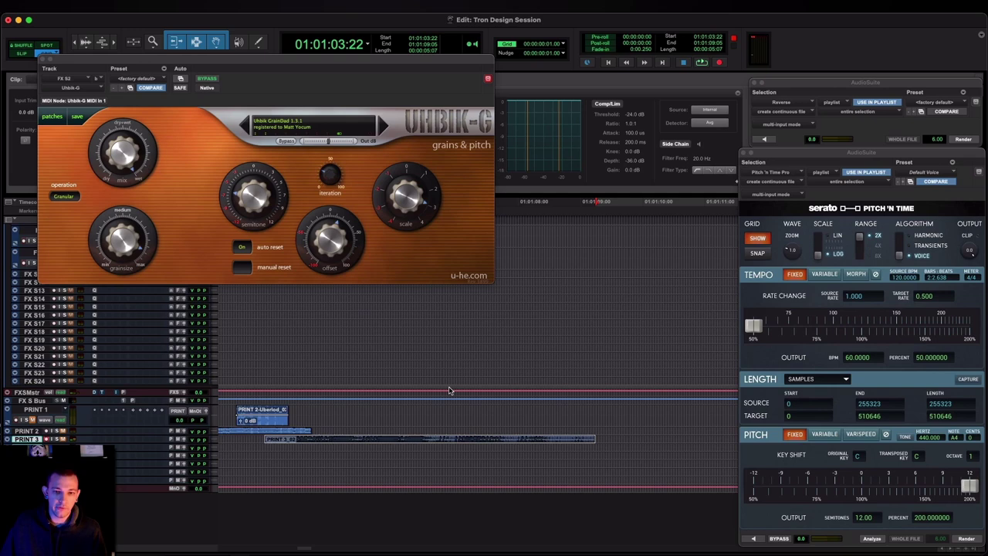
Select and play the FX S2 glass clip, setting Uhbik-G's semitone to 7.40, grain size to 1.80, offset to 27.00 and scale to 3.90
scroll(449, 389, "up", 10)
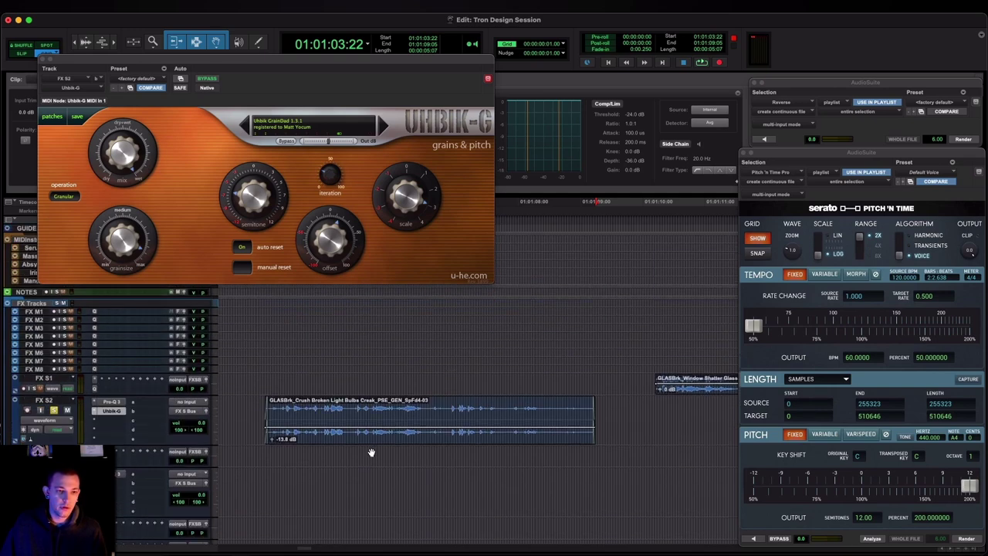
left_click(374, 440)
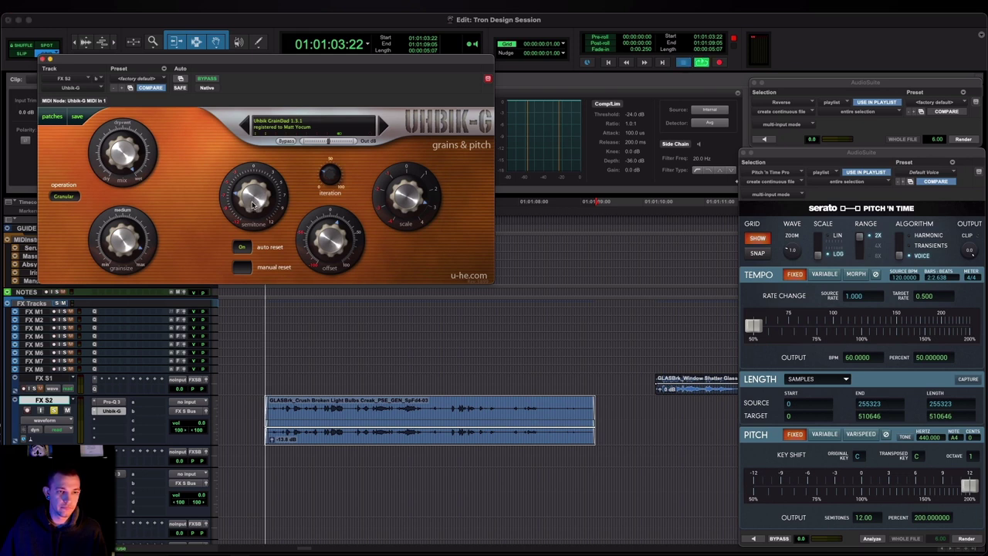
key("space")
left_click_drag(253, 203, 255, 155)
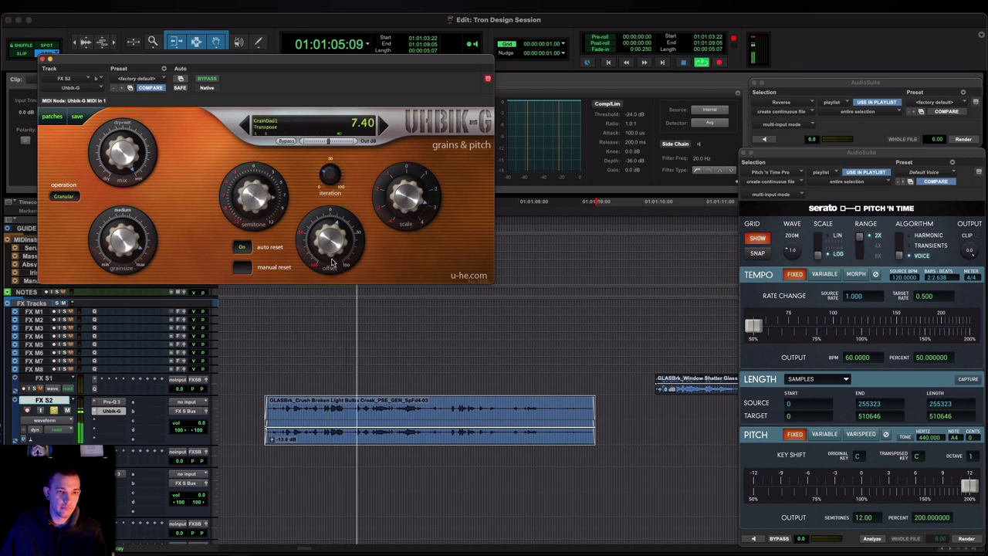
left_click_drag(130, 247, 144, 294)
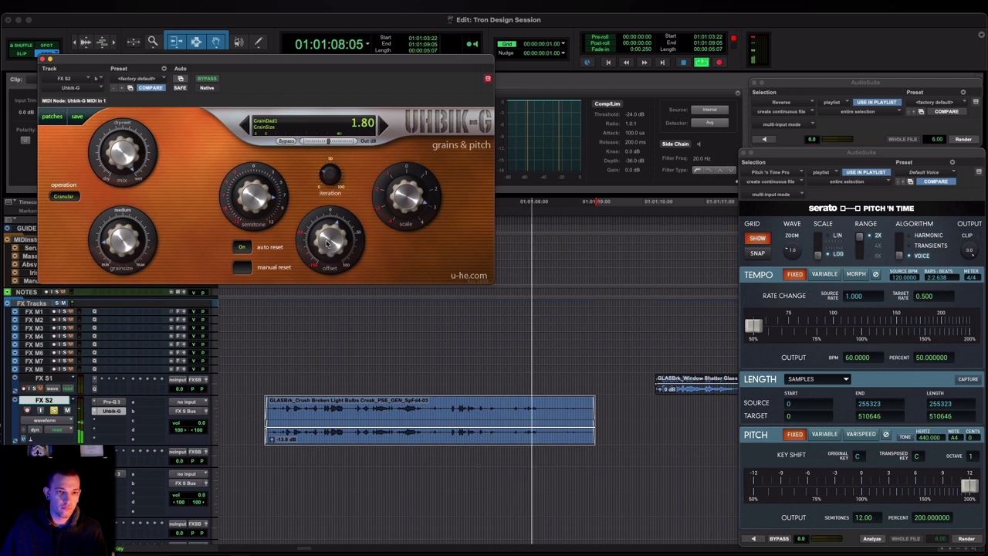
left_click_drag(327, 237, 323, 242)
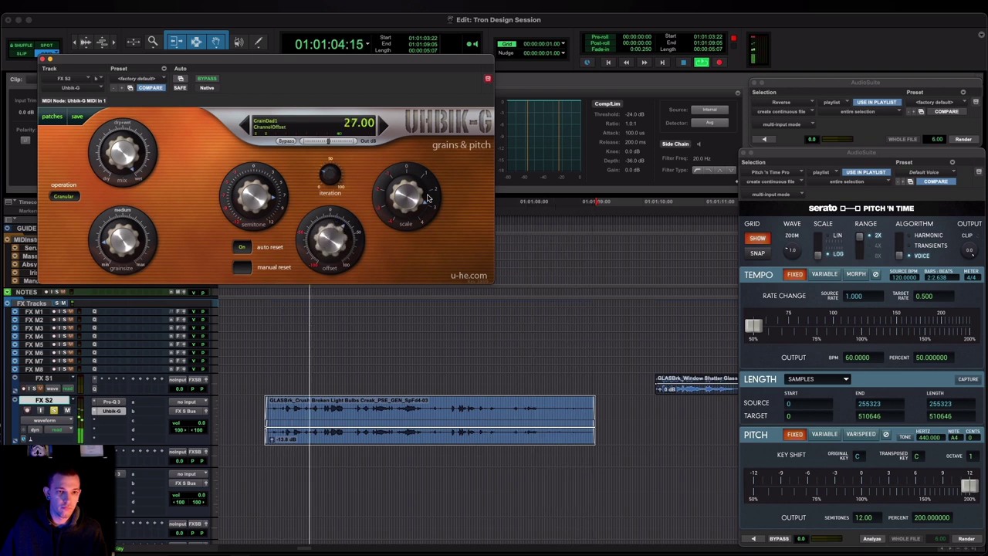
left_click_drag(427, 197, 427, 179)
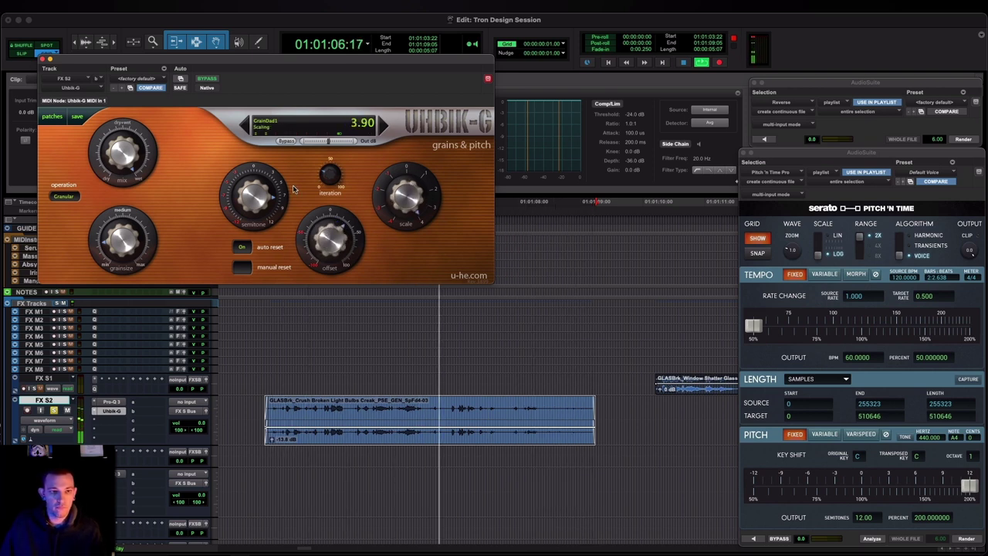
Sweep the Uhbik-G semitone down and back up to 10.60 during playback, raising the grain size slightly
left_click_drag(293, 188, 265, 266)
left_click_drag(118, 240, 115, 228)
left_click_drag(252, 199, 263, 165)
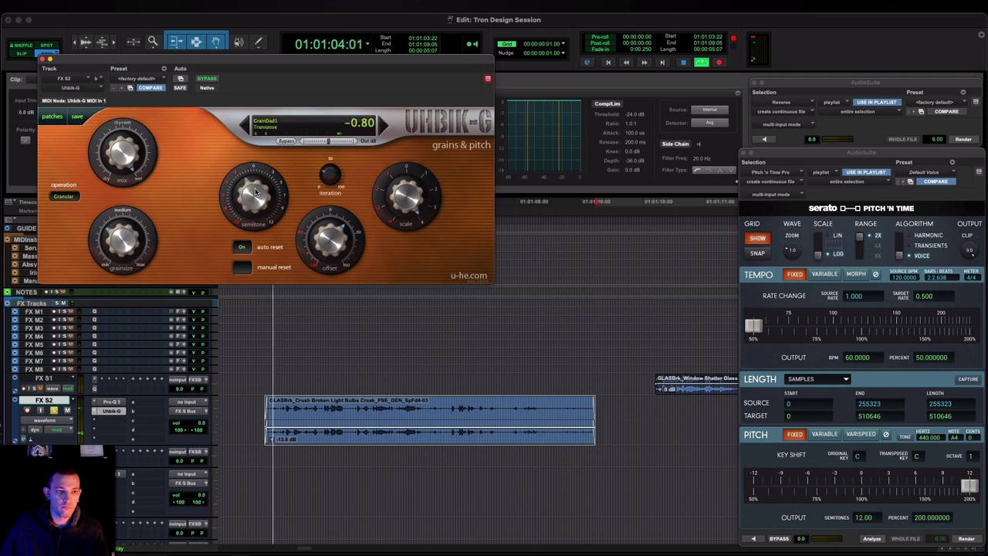
scroll(254, 199, "up", 10)
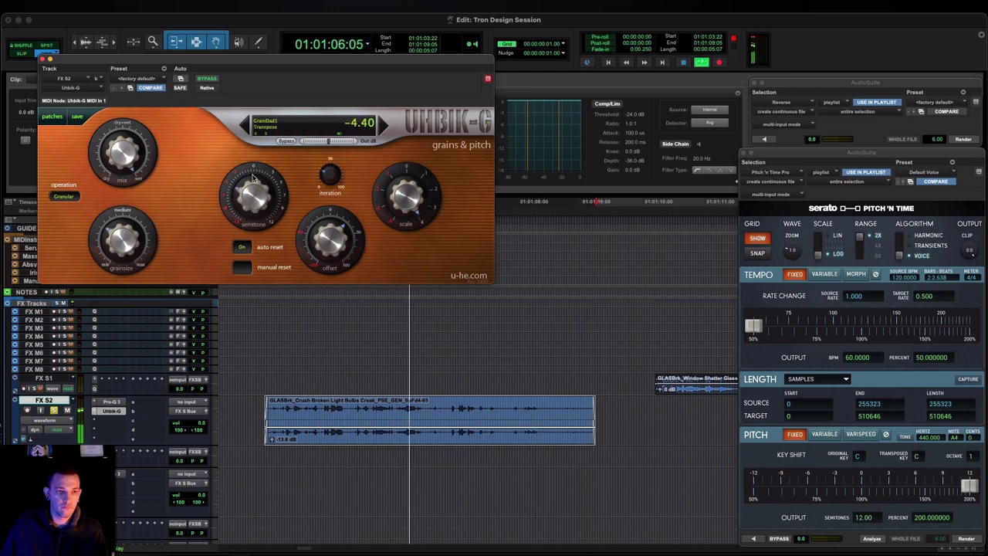
scroll(253, 197, "up", 4)
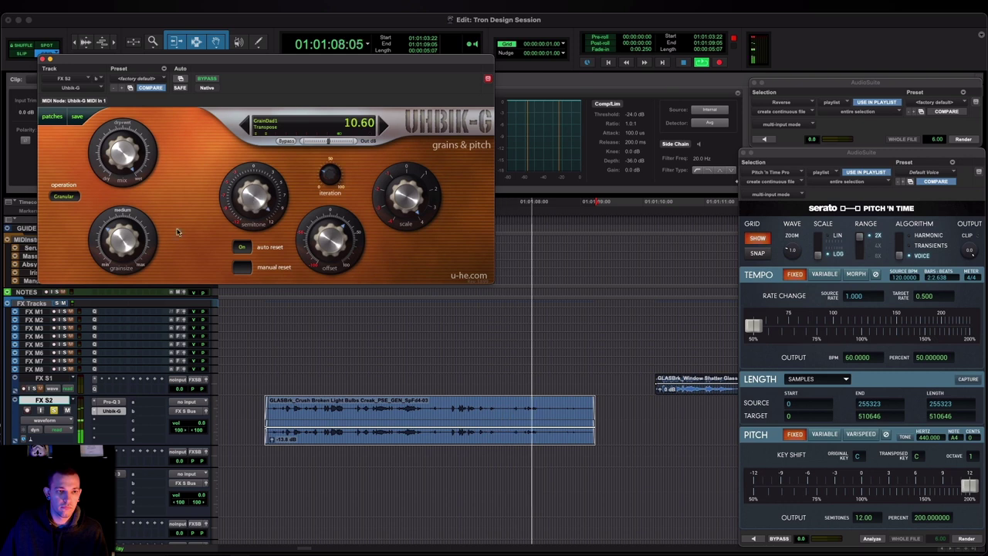
Raise the Uhbik-G grain size to 8.75 and set the scale to 3.50 while the glass clip plays
scroll(116, 220, "up", 3)
scroll(117, 219, "up", 10)
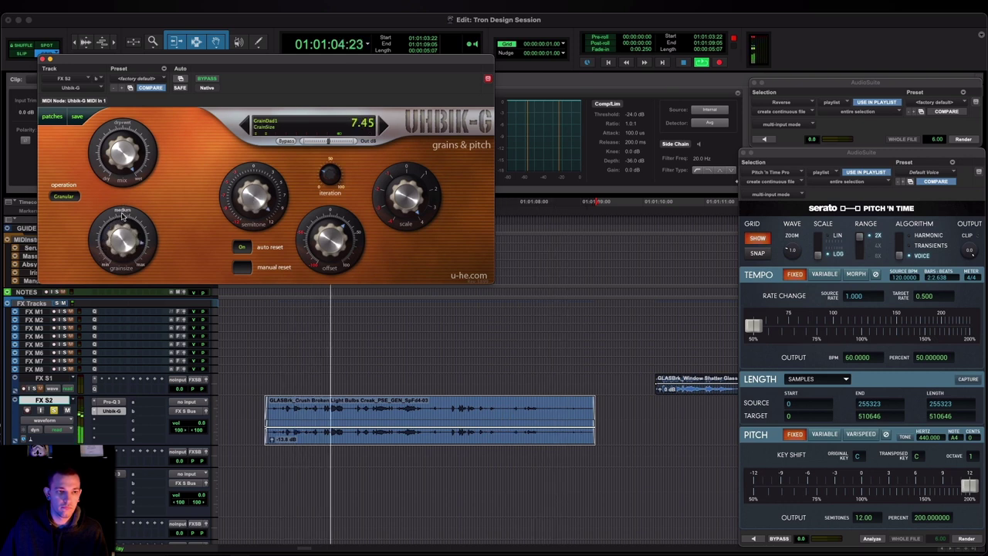
scroll(119, 241, "up", 5)
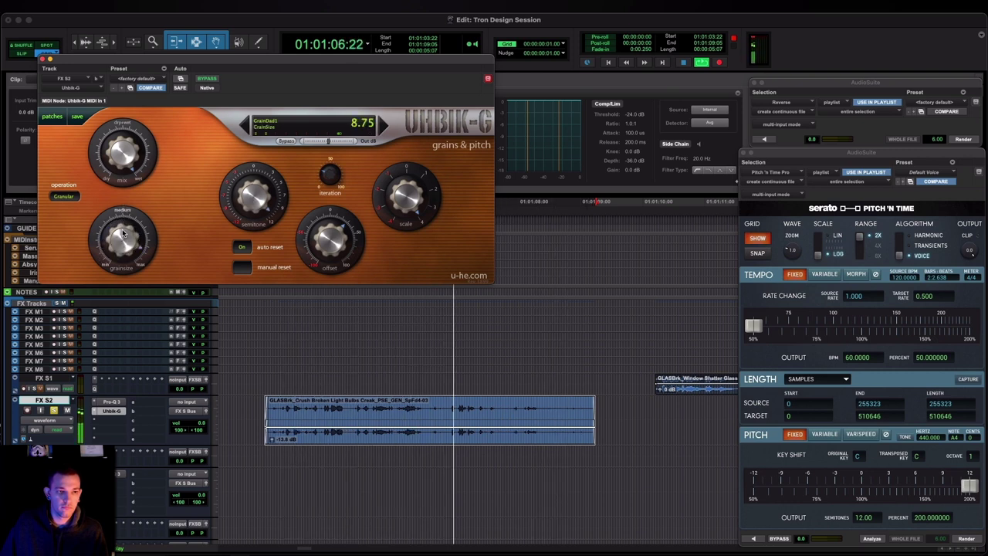
scroll(399, 207, "up", 1)
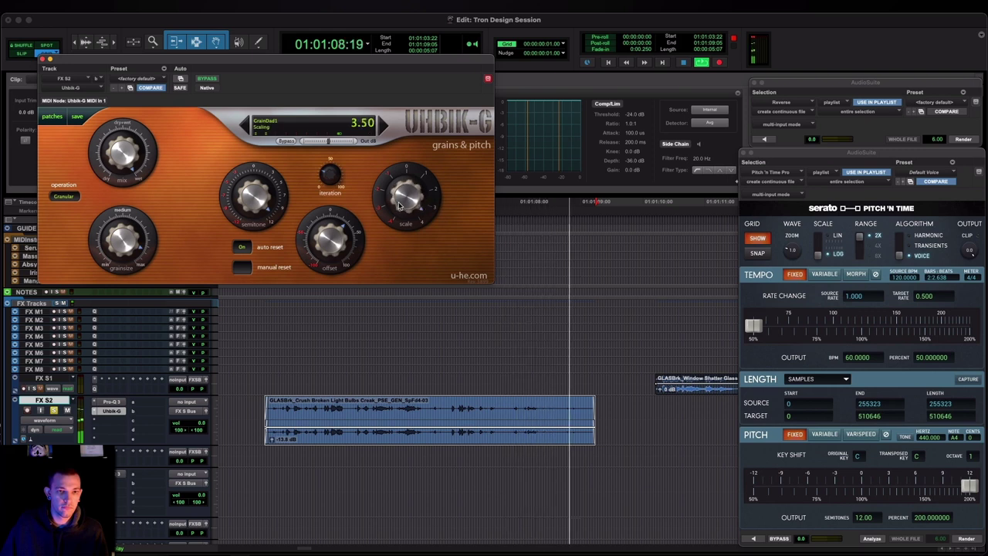
Sweep the Uhbik-G iteration down to 12.50, up to 90.50 and back down during playback
scroll(334, 175, "down", 10)
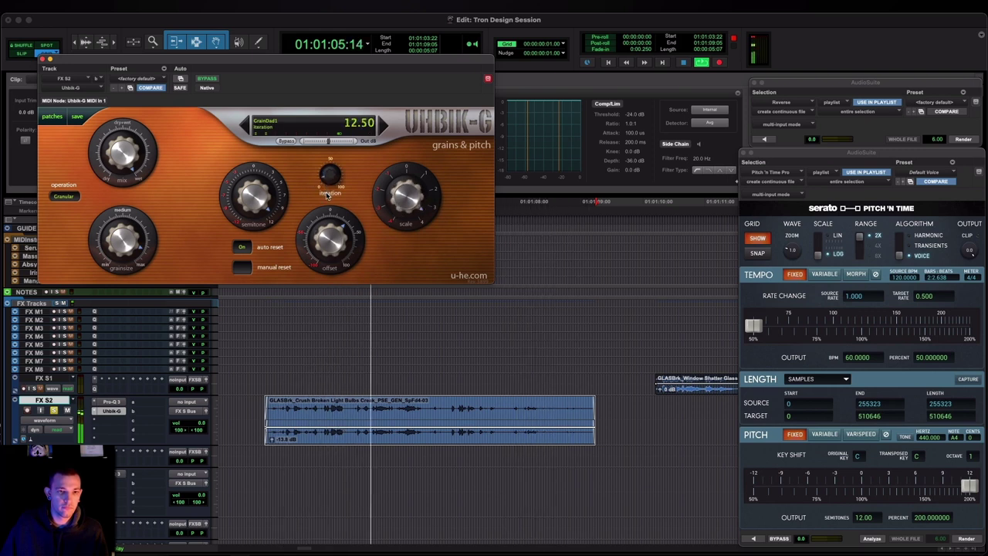
left_click_drag(332, 172, 335, 92)
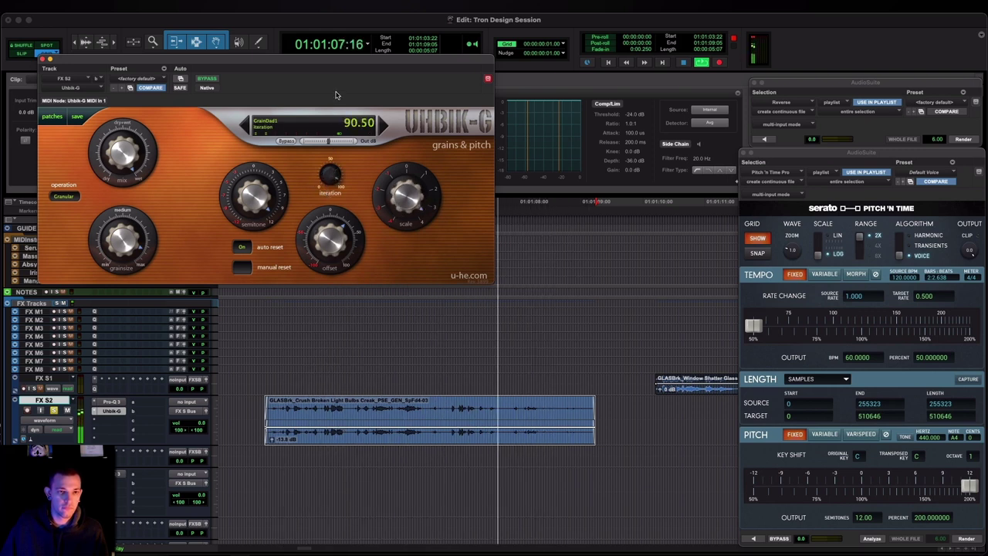
left_click_drag(328, 173, 328, 257)
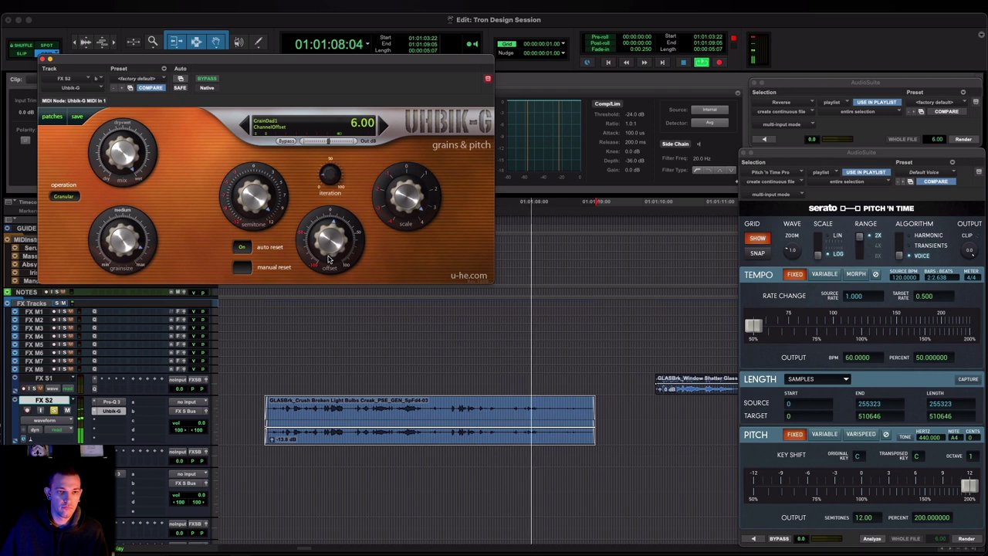
Sweep the Uhbik-G offset down to -30.00, up to -10.00 and down again while the glass clip plays
scroll(328, 261, "down", 10)
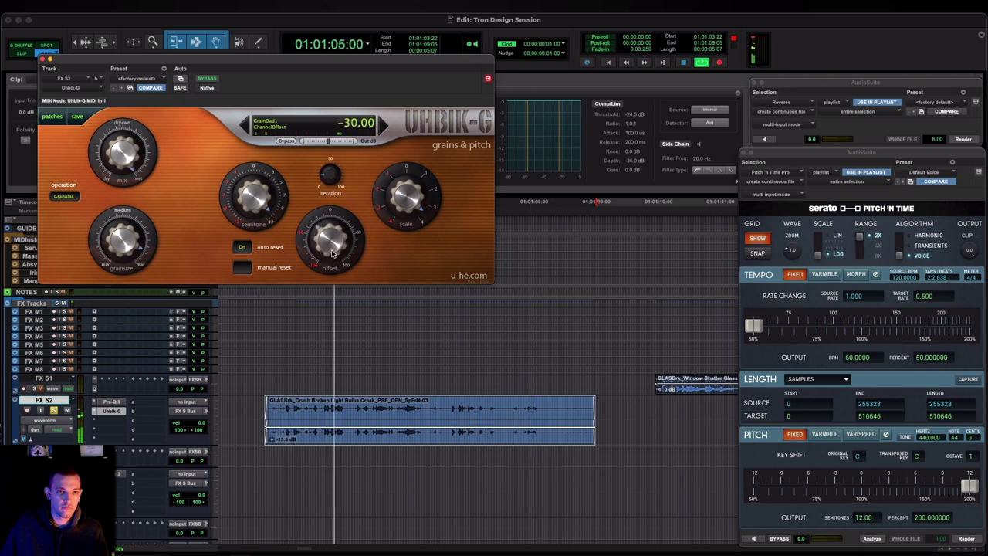
scroll(333, 246, "up", 4)
scroll(333, 243, "up", 4)
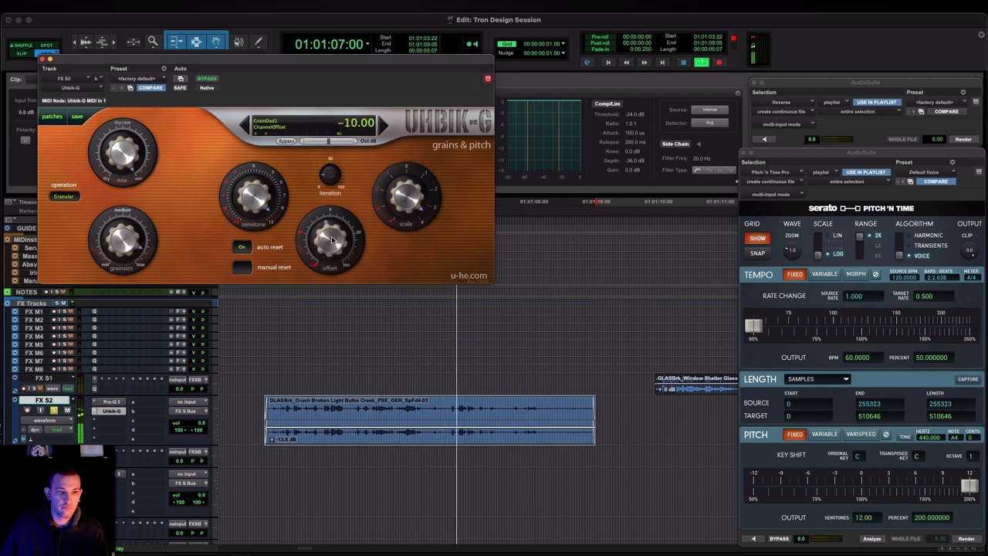
scroll(259, 205, "down", 10)
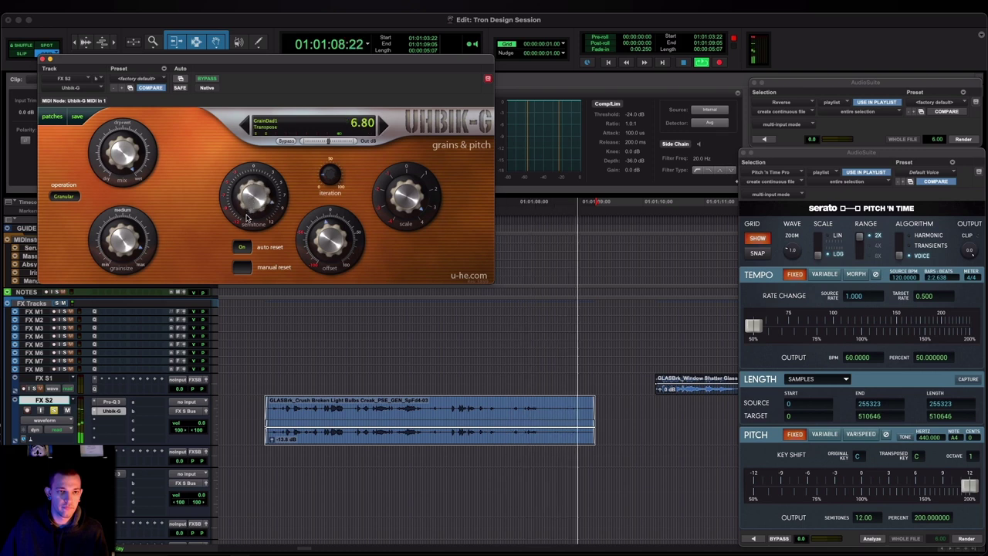
Lower the Uhbik-G semitone to 4.00 and set the scale to 3.40 during playback
scroll(253, 203, "down", 5)
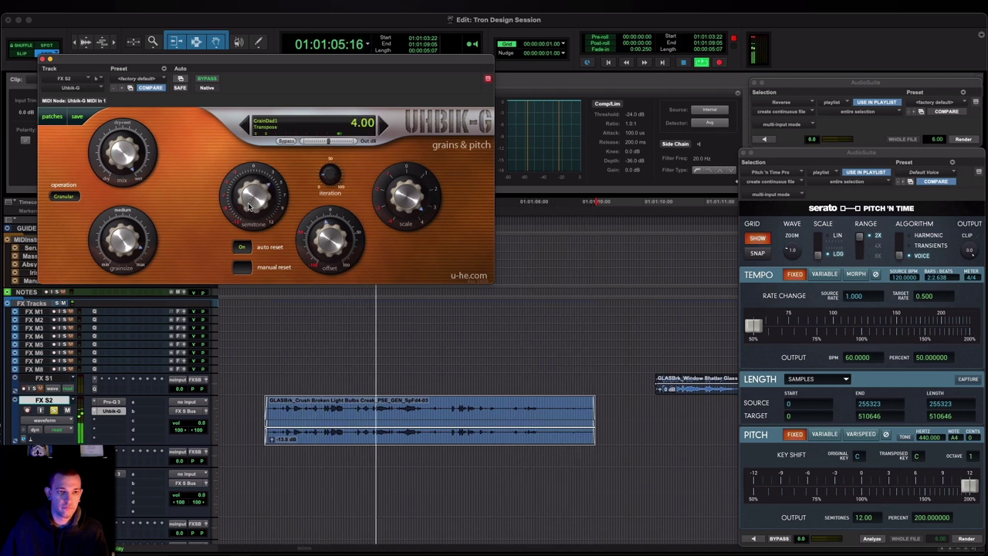
scroll(415, 206, "down", 2)
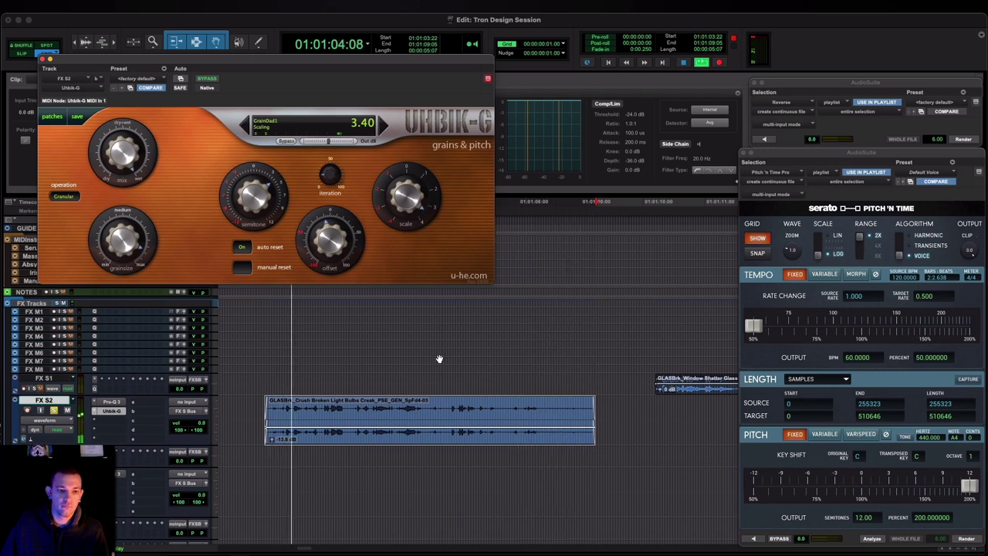
Record the processed glass layer onto PRINT 4 from 01:01:03:22 to 01:01:09:18, including its tail
scroll(425, 378, "down", 10)
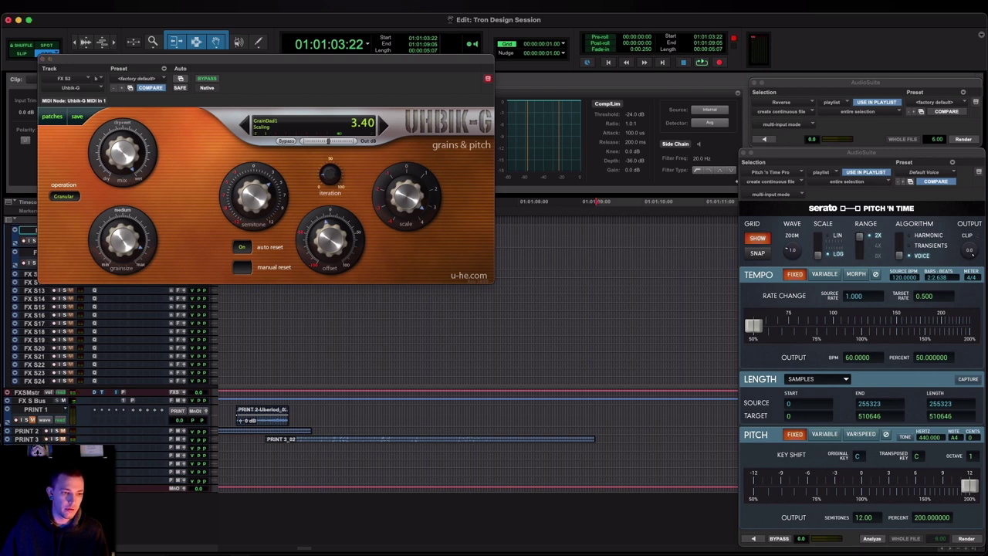
key("semicolon")
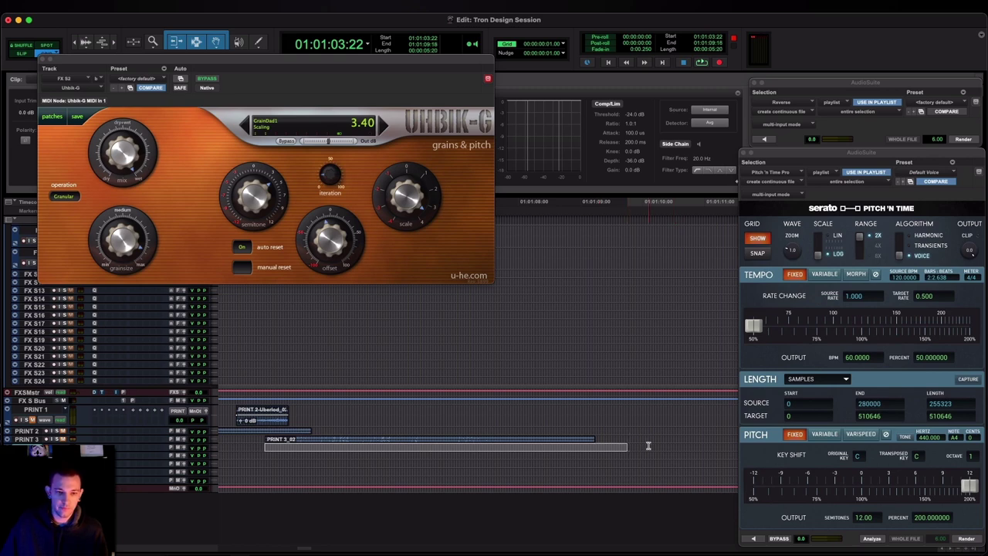
key("space")
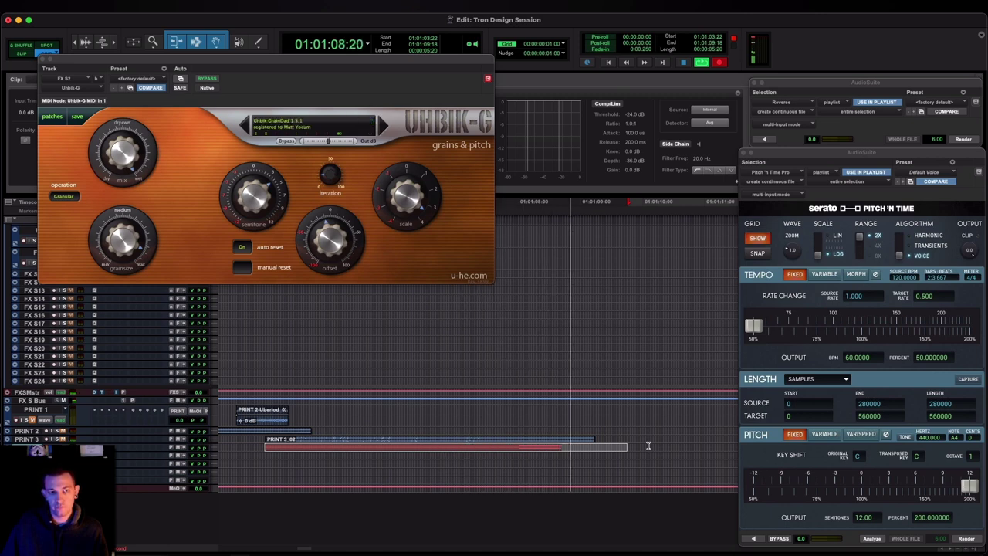
key("space")
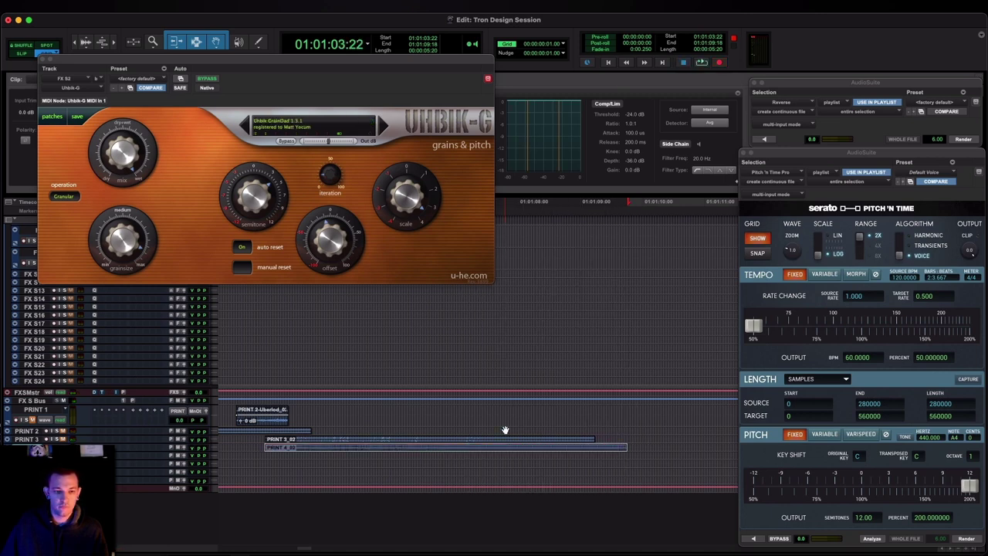
Color the FX S2 track orange using the Tracks color palette
scroll(504, 430, "up", 5)
scroll(502, 429, "up", 10)
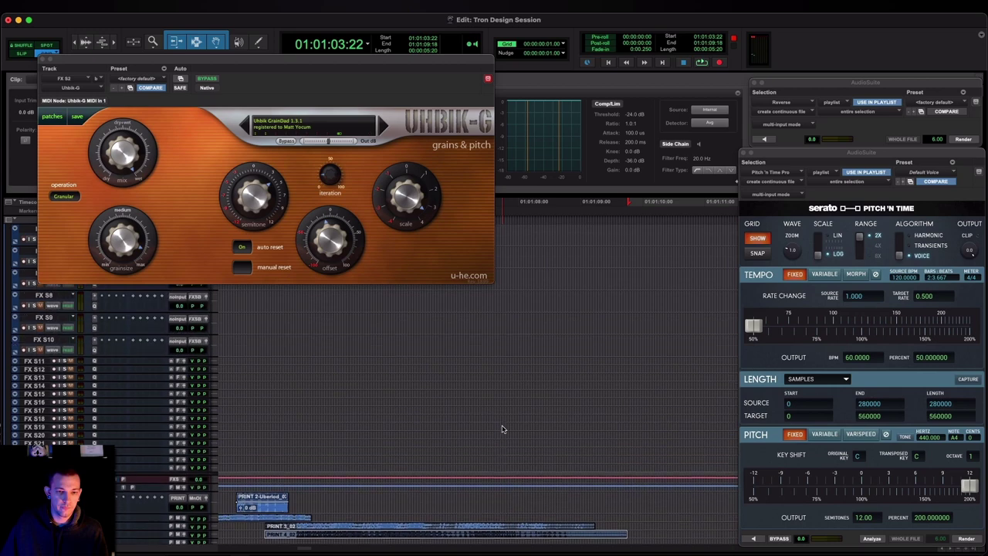
scroll(502, 429, "down", 2)
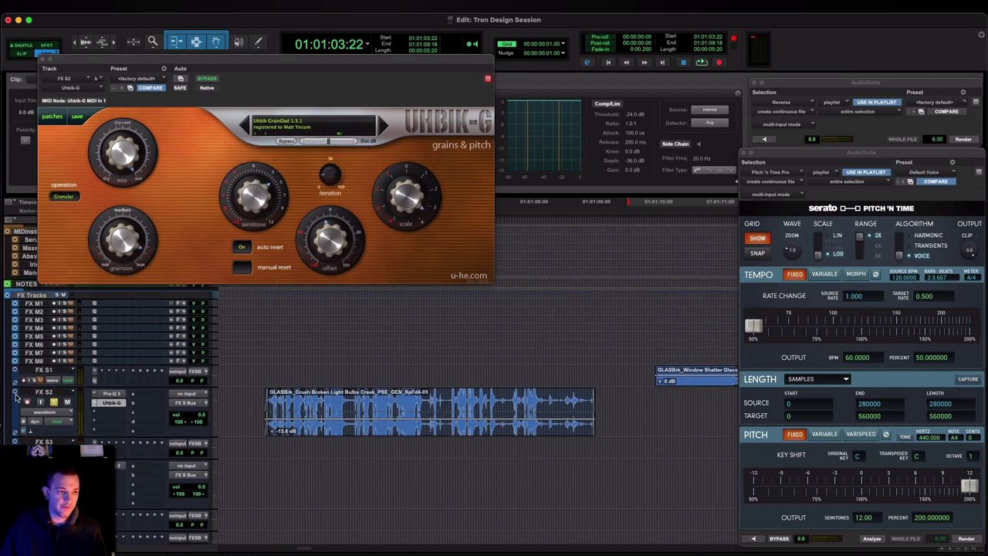
left_click(304, 382)
key("super+alt+c")
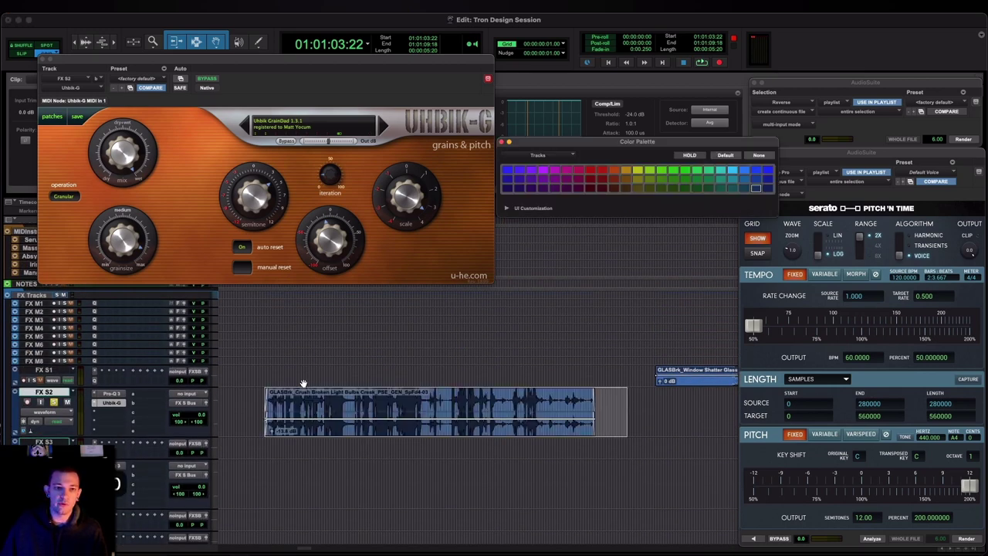
left_click(613, 171)
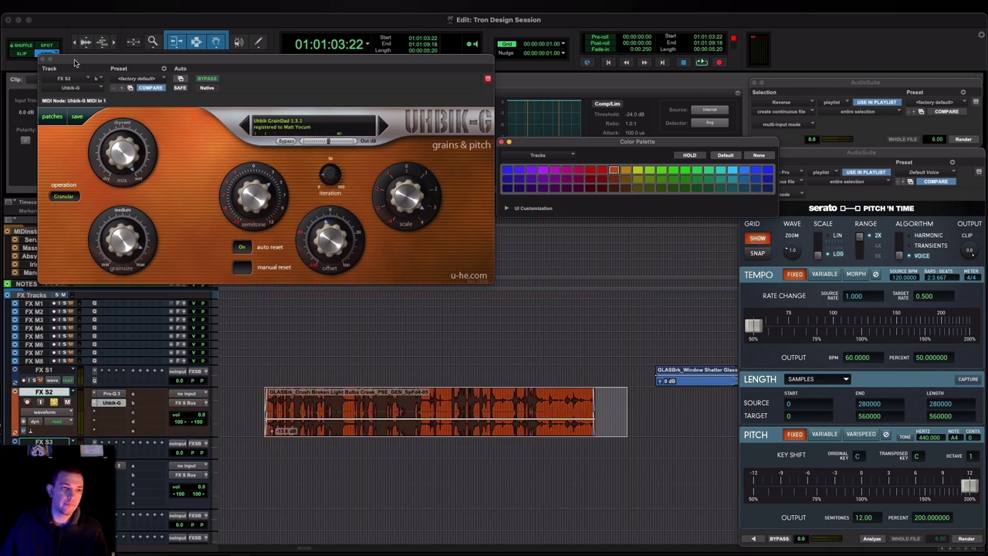
Close the Uhbik-G window and copy the Window Shatter Glass clip from FX S1 down to FX S2 at the same timecode
left_click(44, 59)
scroll(545, 440, "right", 5)
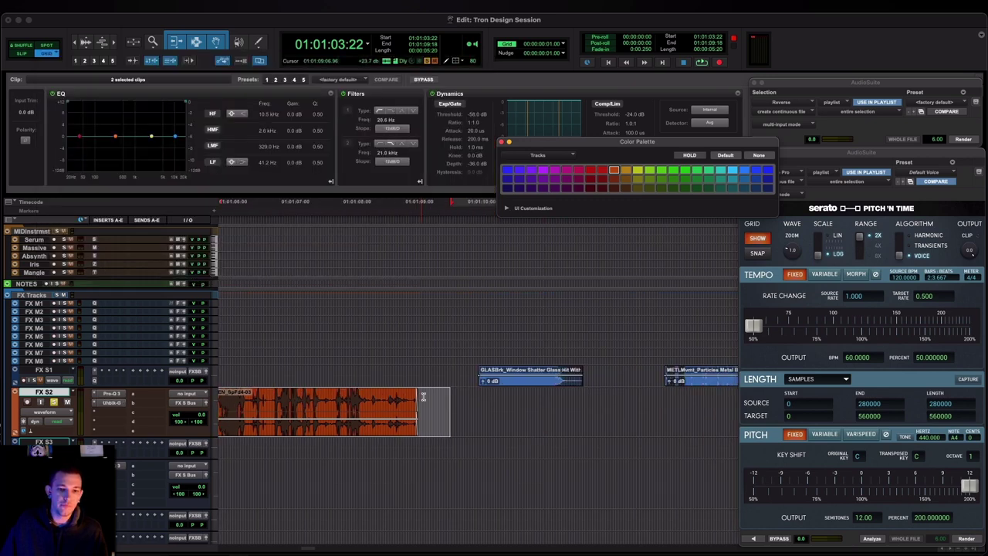
left_click(516, 404)
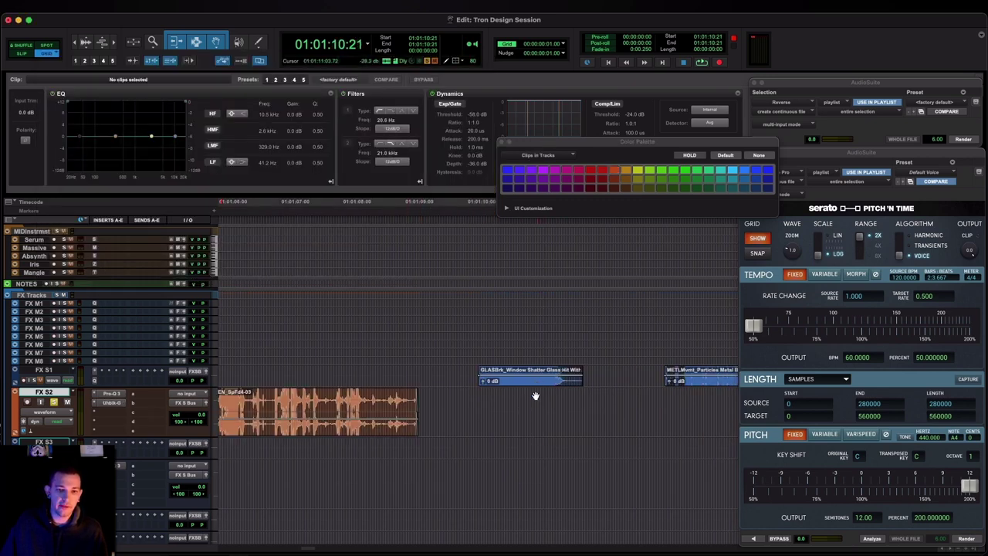
left_click(536, 396)
left_click(531, 383)
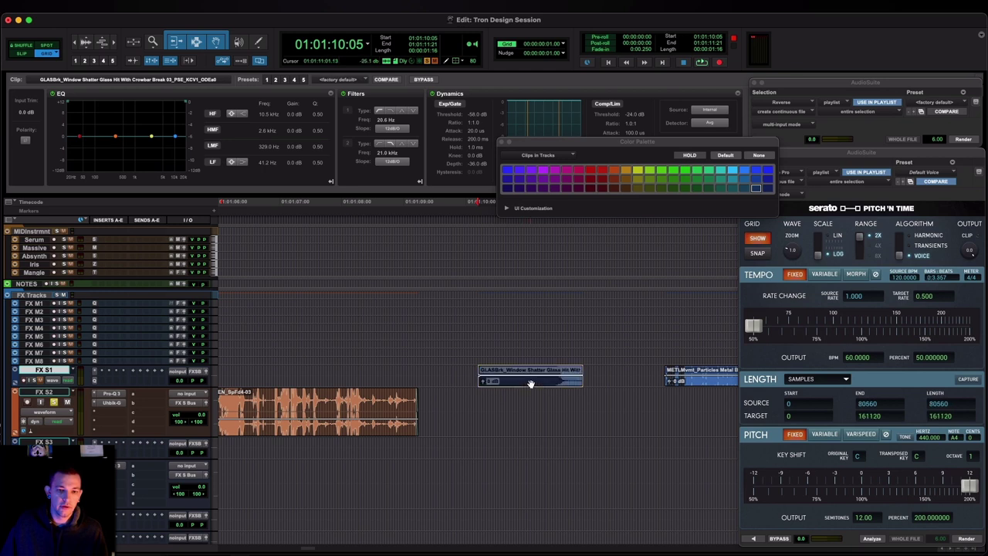
left_click_drag(530, 423, 529, 422)
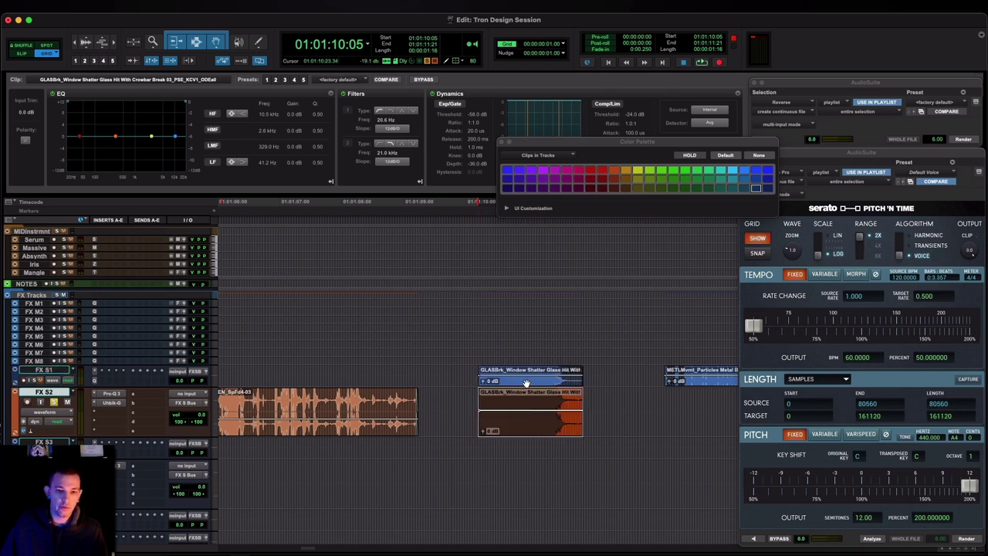
Mute the original Window Shatter clip on FX S1 and lower the FX S2 copy's clip gain to -5.8 dB, playing it back
key("p")
key("super+m")
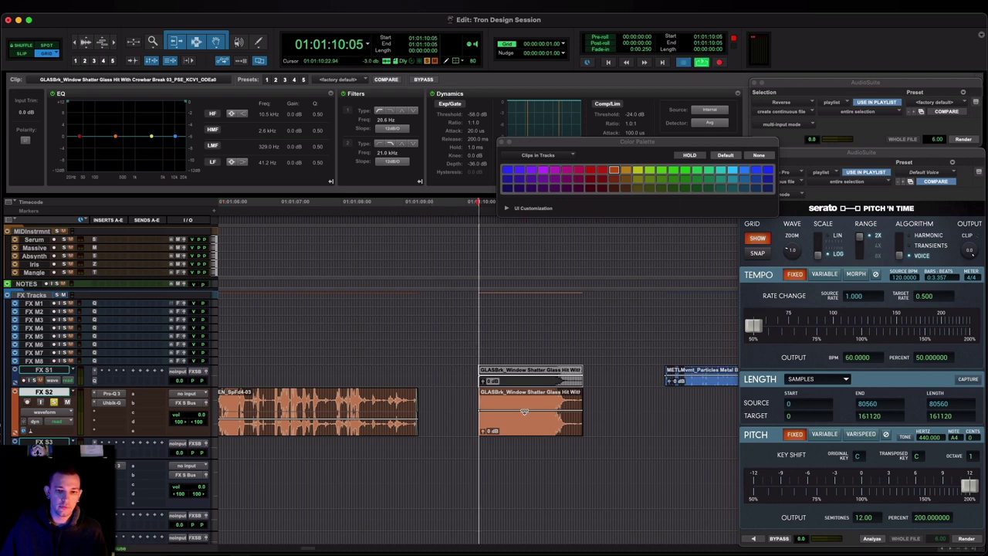
key("space")
left_click_drag(525, 413, 526, 415)
key("super+alt+bracketleft")
key("space")
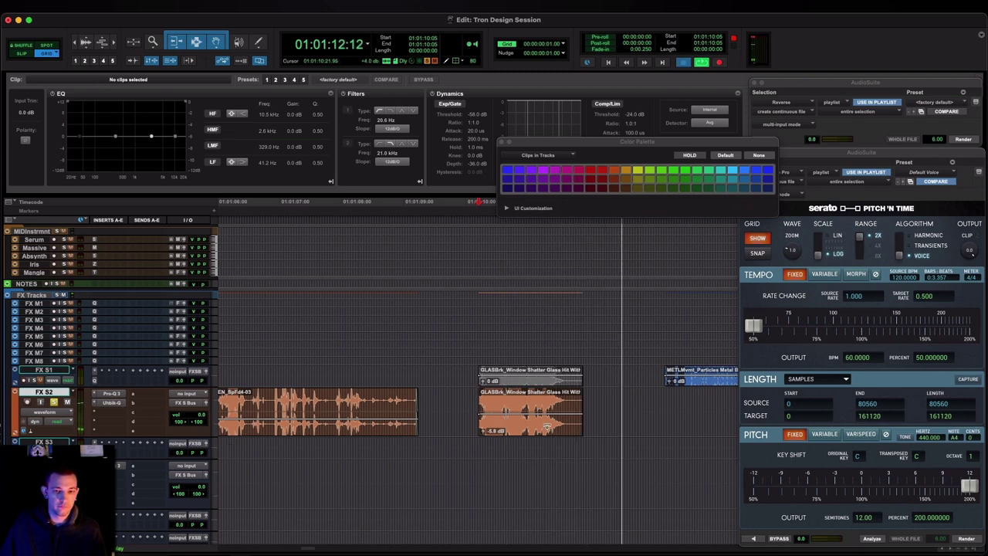
key("space")
Play the unprocessed Window Shatter clip on FX S1 with its track soloed for comparison
left_click(678, 400, "shift")
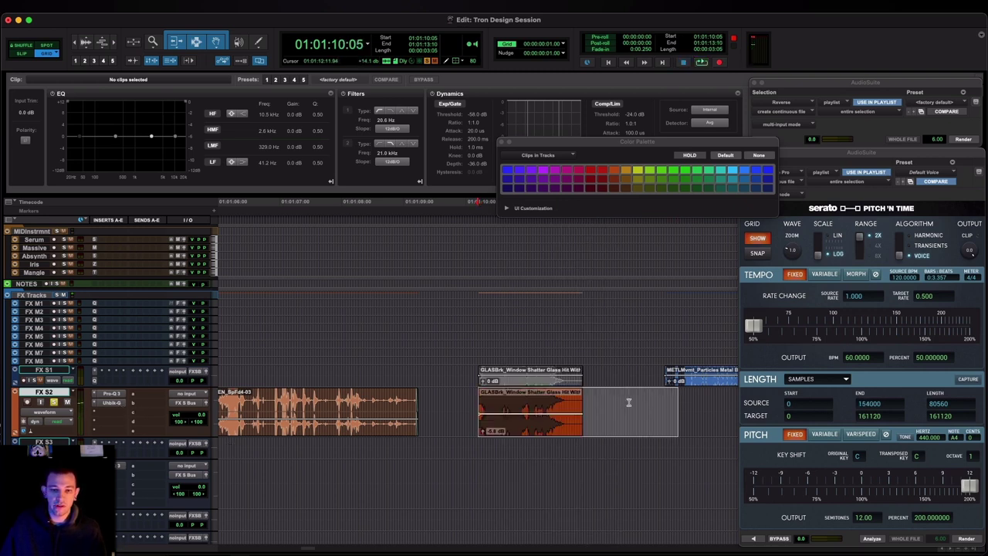
left_click(537, 382)
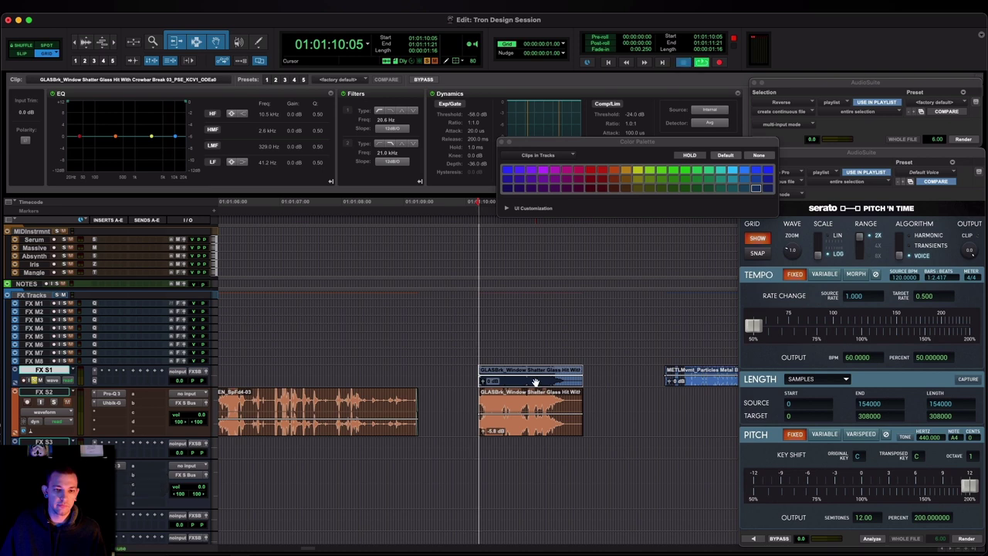
key("space")
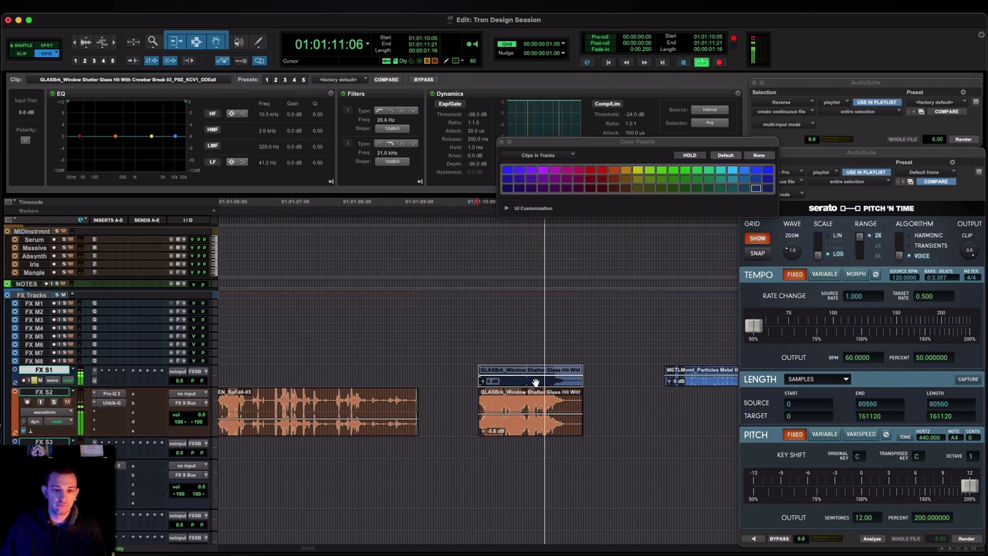
key("space")
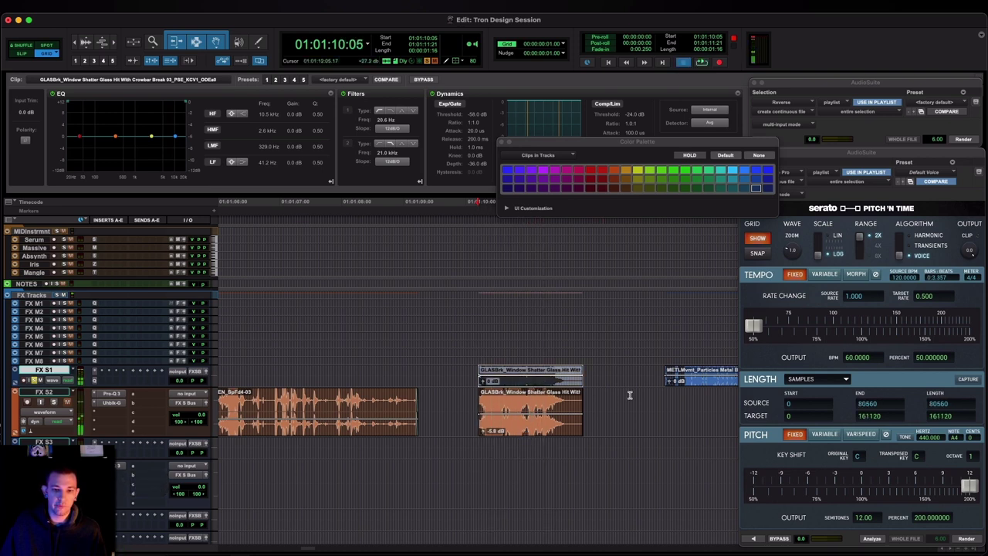
Select the FX S2 shatter clip with its tail up to 01:01:12:16, audition it and record it onto PRINT 1
left_click(629, 396, "shift")
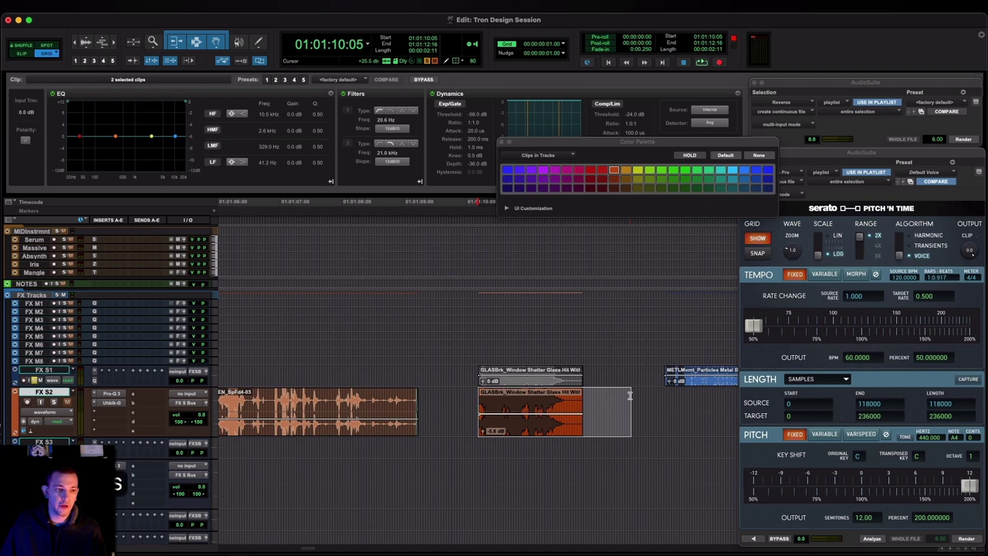
key("space")
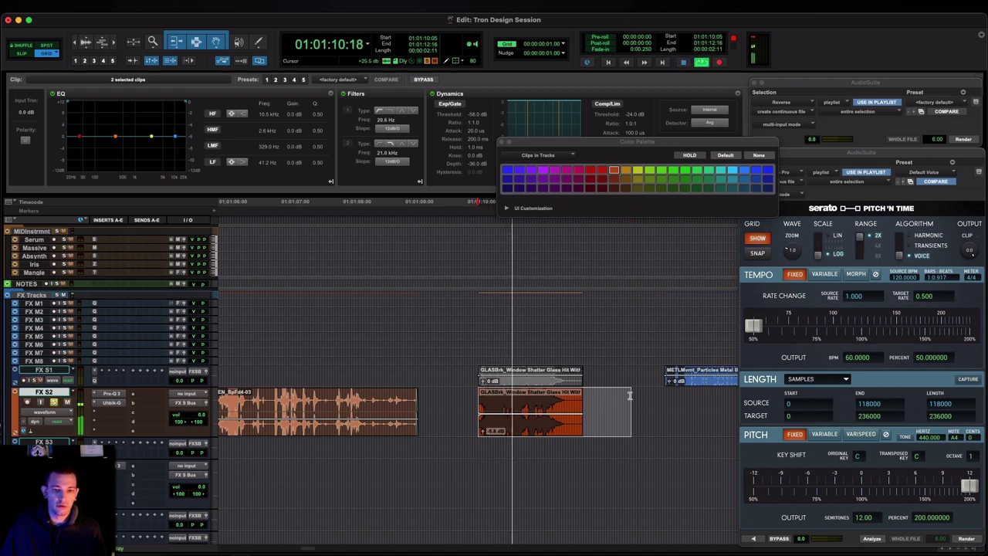
key("space")
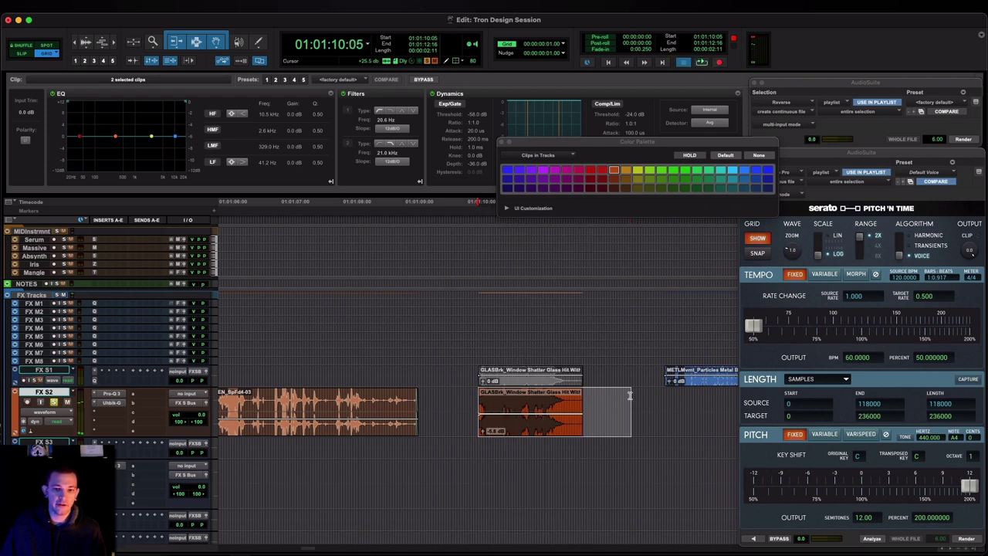
scroll(629, 395, "down", 10)
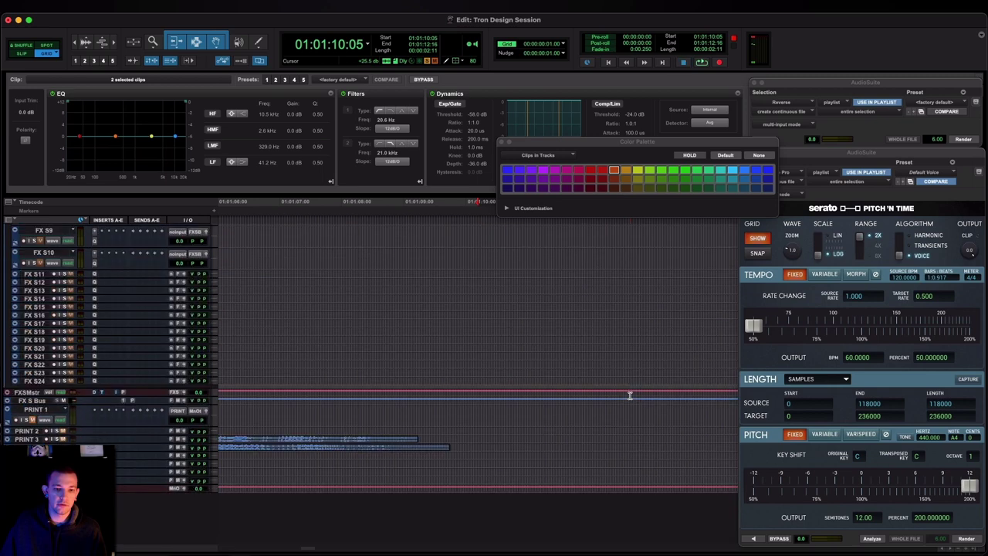
left_click(41, 412)
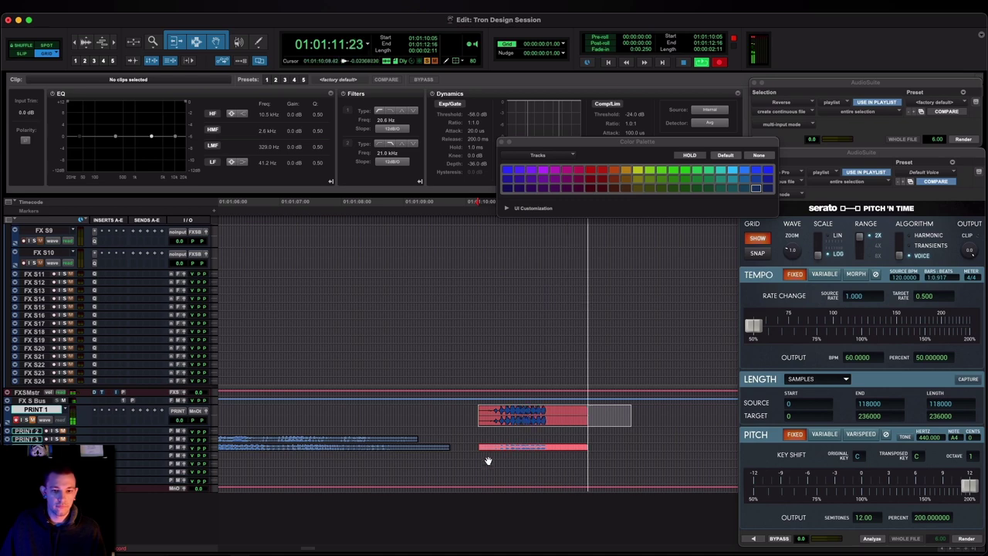
key("space")
left_click(546, 461)
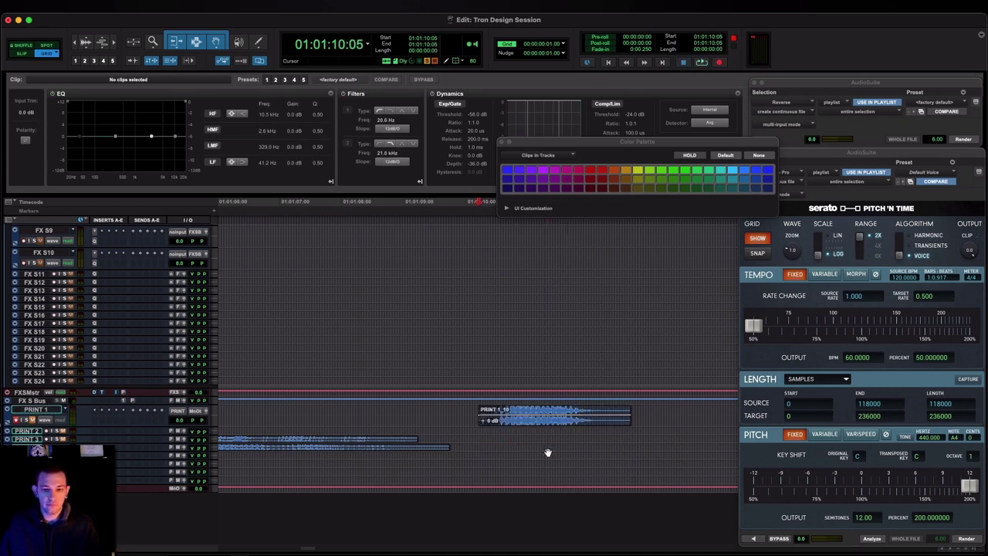
Reopen Uhbik-G on FX S2 and, while the shatter clip plays, adjust the semitone and offset and lower the scale to 2.00
scroll(547, 453, "up", 10)
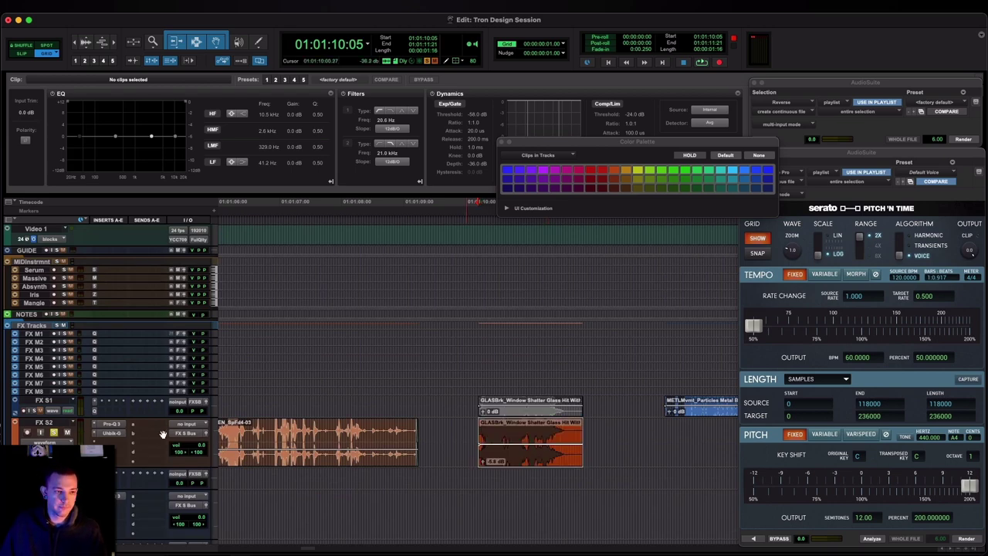
left_click(112, 433)
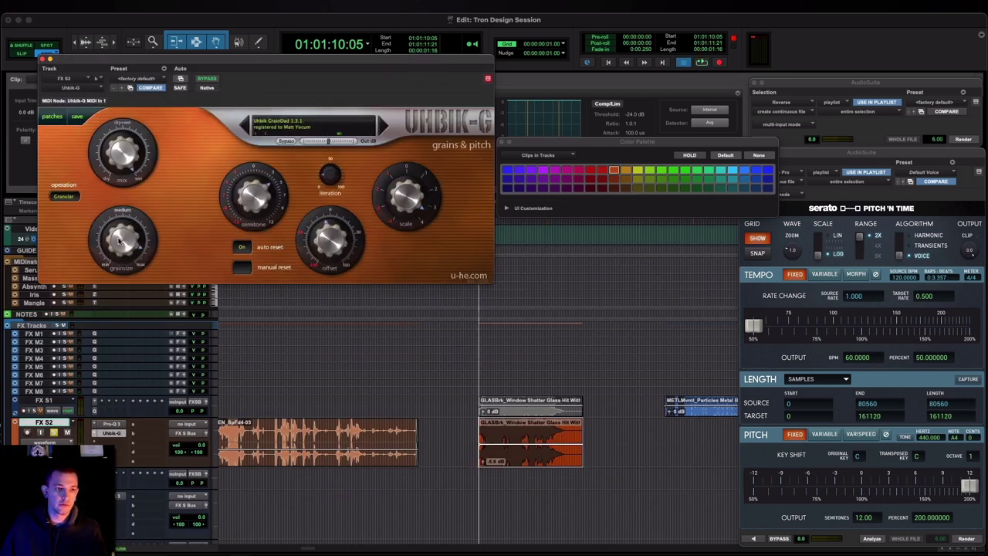
key("space")
left_click_drag(257, 213, 256, 193)
mouse_move(330, 239)
left_mouse_down()
mouse_move(331, 248)
mouse_move(334, 228)
left_mouse_up()
mouse_move(399, 217)
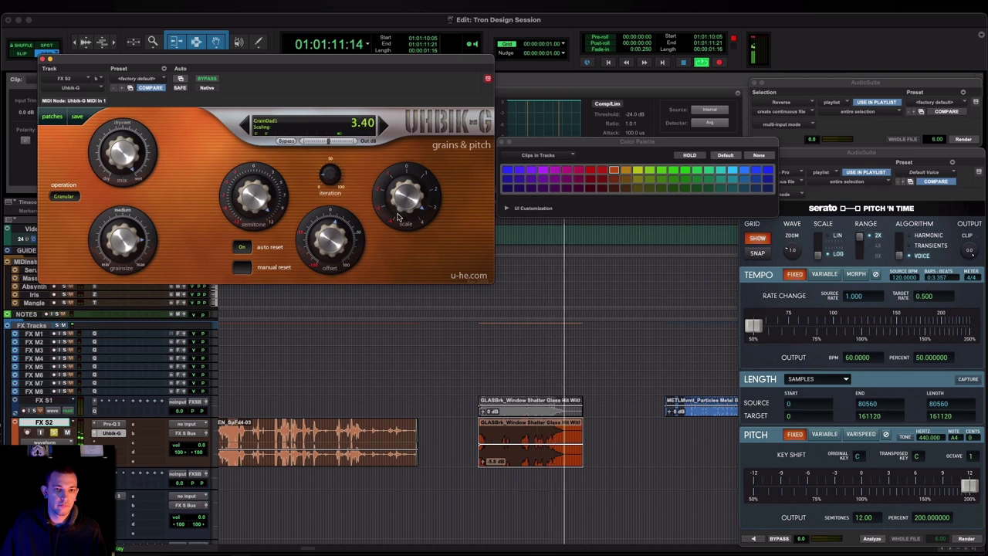
mouse_move(398, 216)
left_mouse_down()
mouse_move(396, 227)
mouse_move(399, 203)
left_mouse_up()
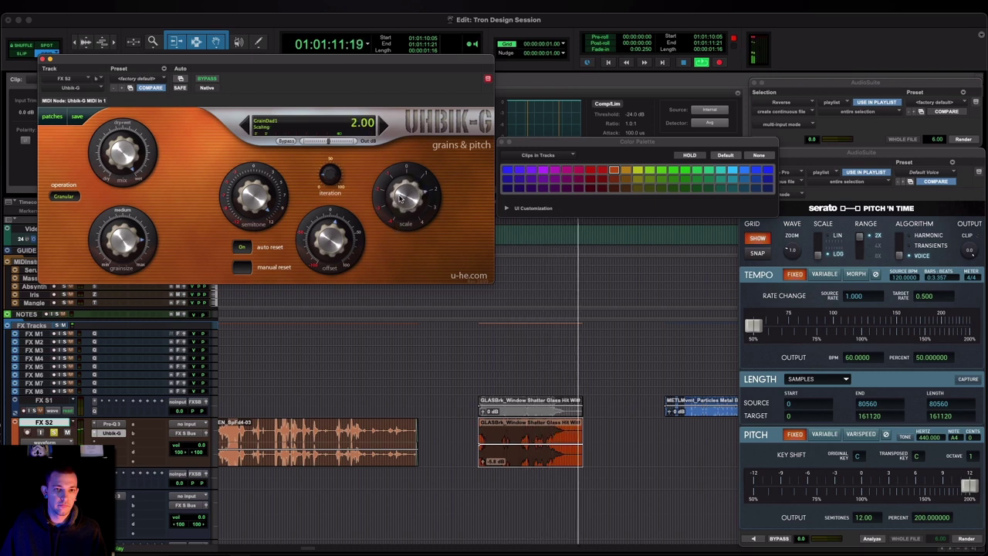
Set the Uhbik-G grain size to 6.95 and lower the semitone to -12.00 during playback
left_click_drag(130, 238, 130, 248)
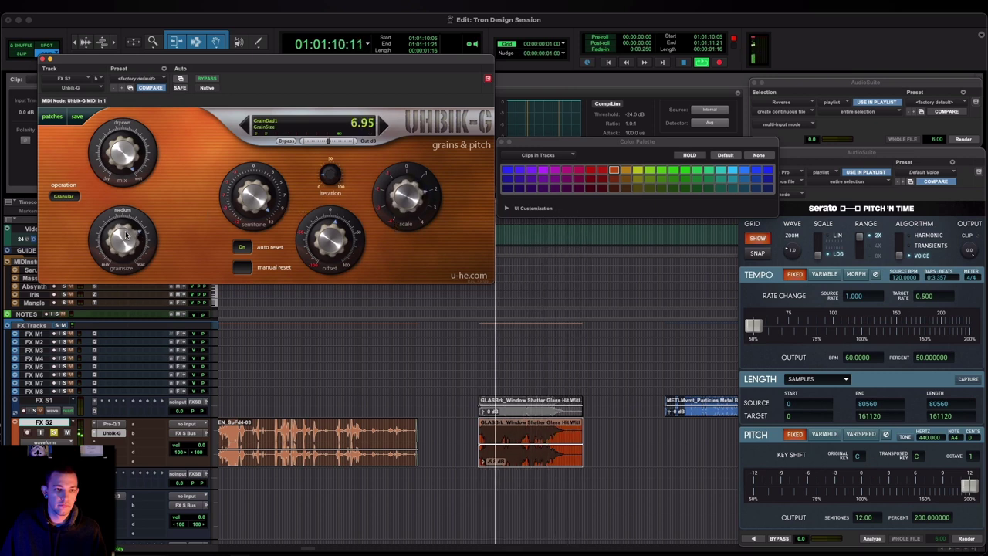
left_click_drag(245, 207, 259, 265)
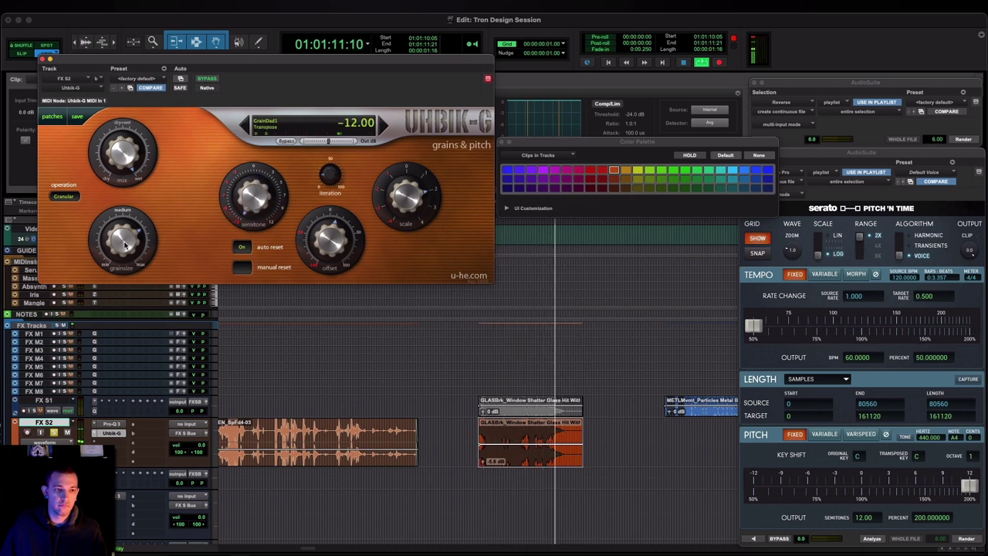
Raise the Uhbik-G grain size to 9.85 and readjust the scale while the shatter clip loops, ending with playback stopped
left_click_drag(124, 238, 131, 228)
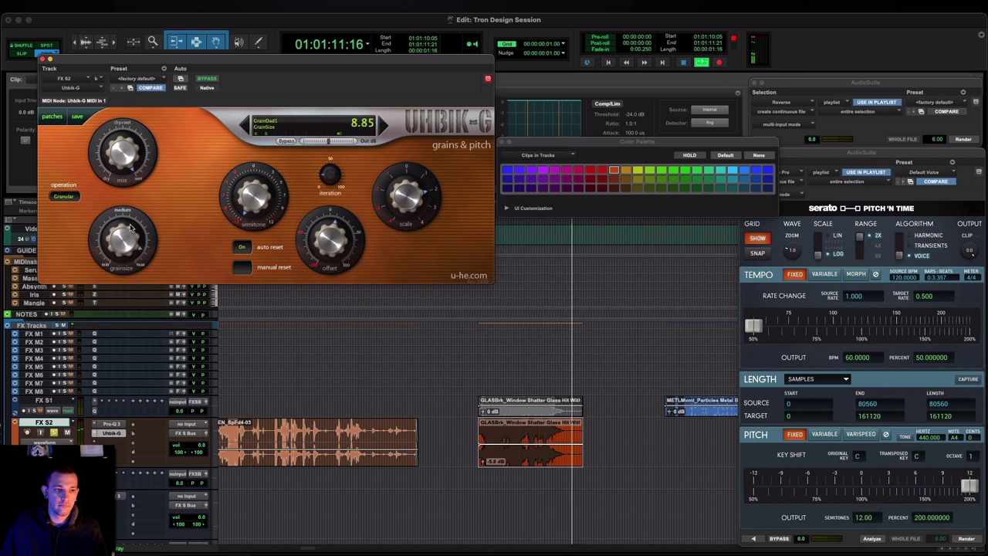
left_click_drag(402, 205, 402, 201)
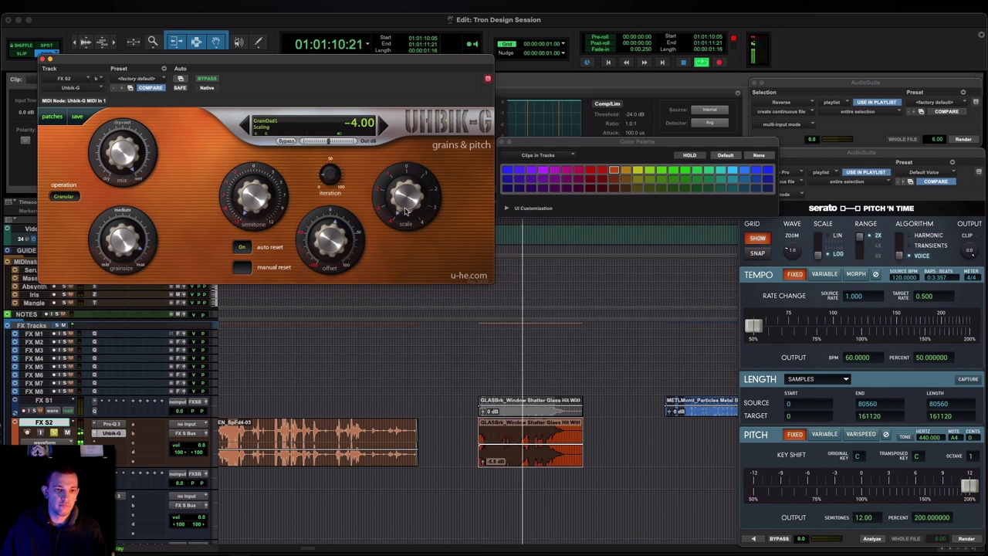
left_click_drag(400, 196, 407, 158)
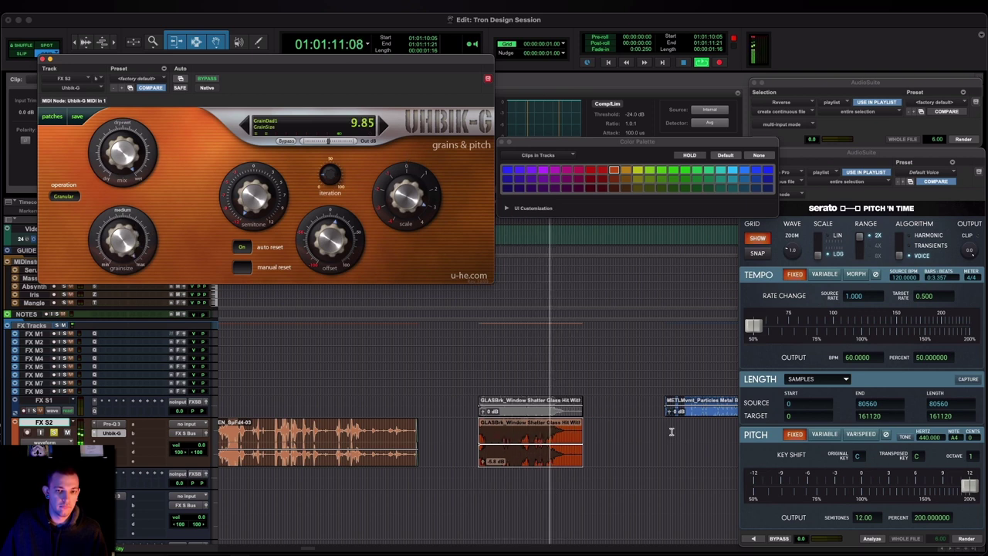
key("space")
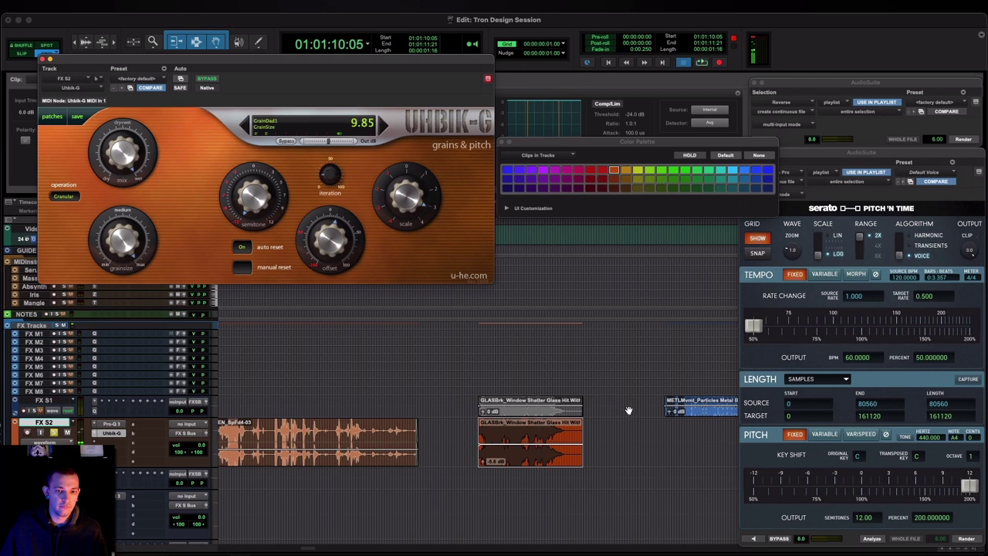
Select 01:01:10:05 to 01:01:13:14 on PRINT 2 and record the processed shatter clip into that range
scroll(627, 409, "down", 10)
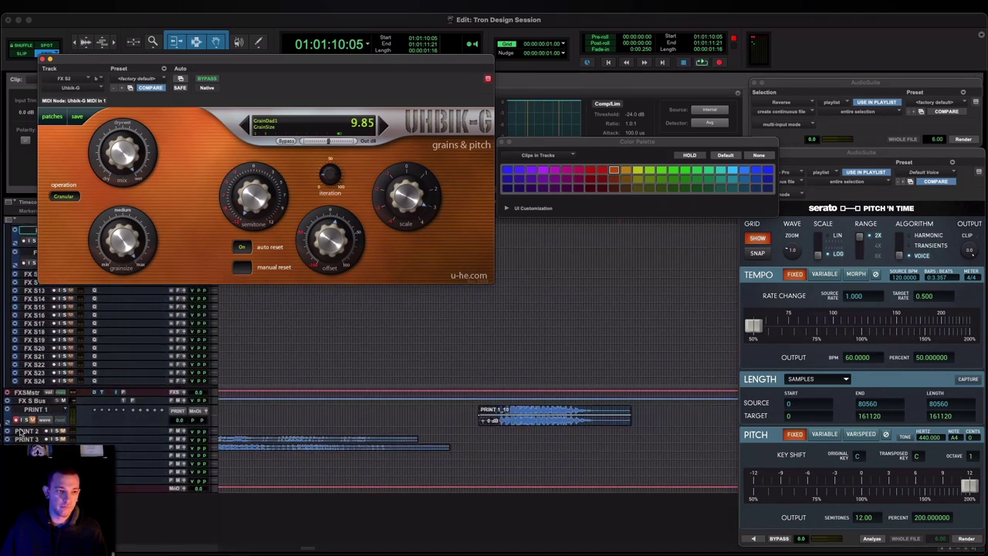
left_click(34, 441)
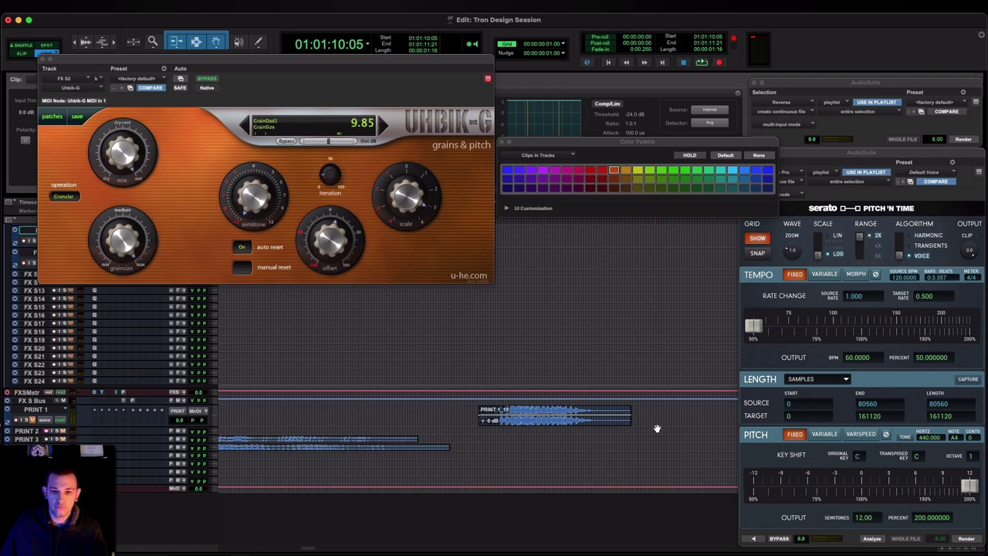
left_click(21, 431)
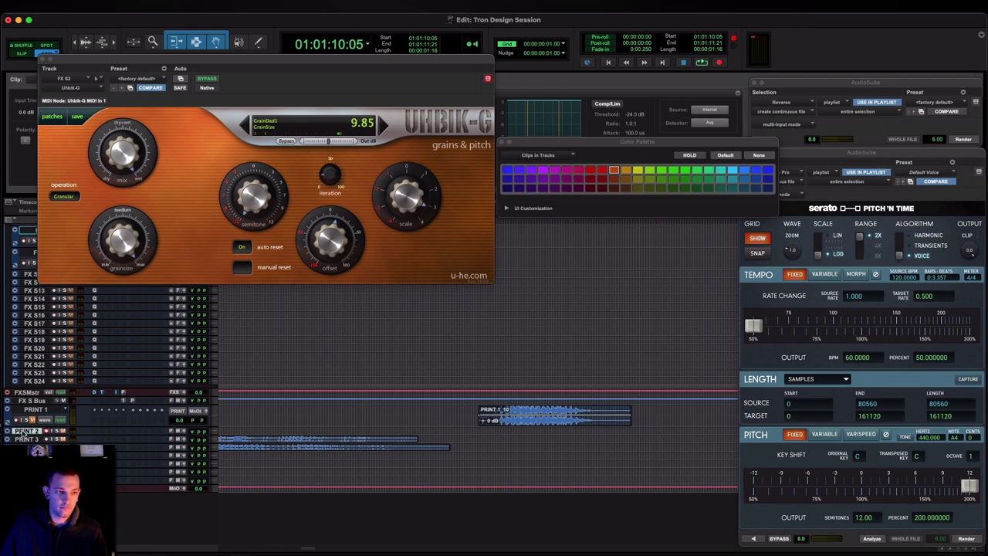
left_click(23, 438, "shift")
left_click(686, 429, "shift")
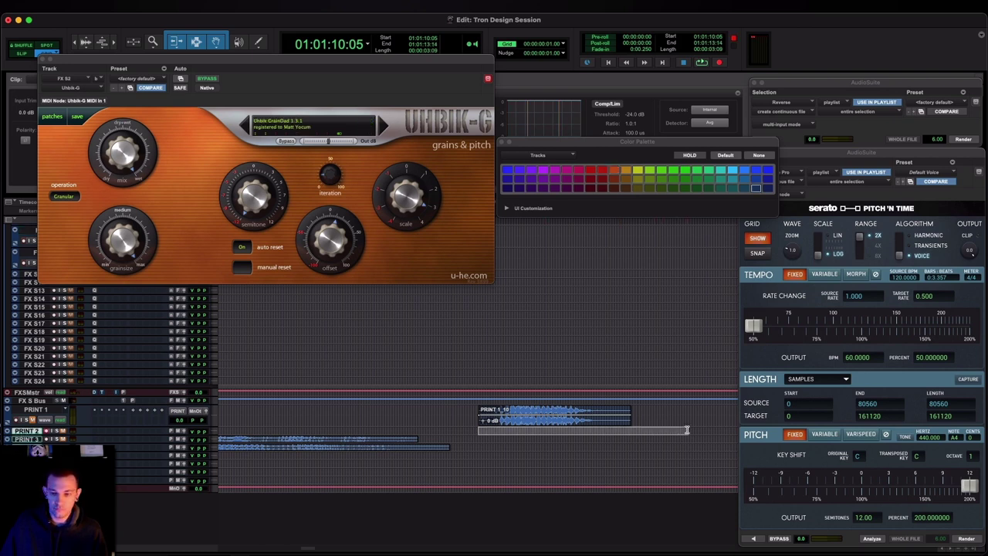
key("super+space")
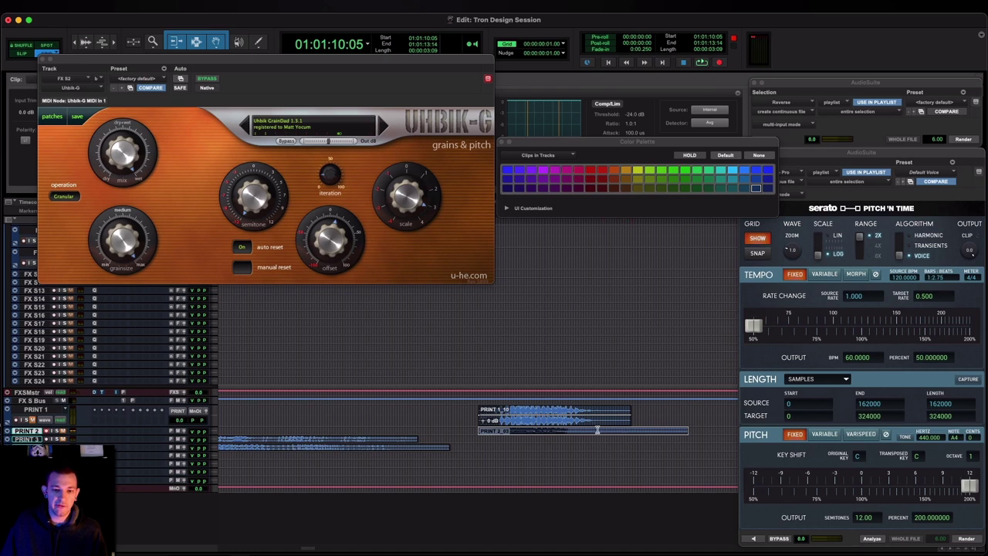
Trim the end of the new PRINT 2 recording at 01:01:12:10 and close the Uhbik-G window
left_click(595, 429)
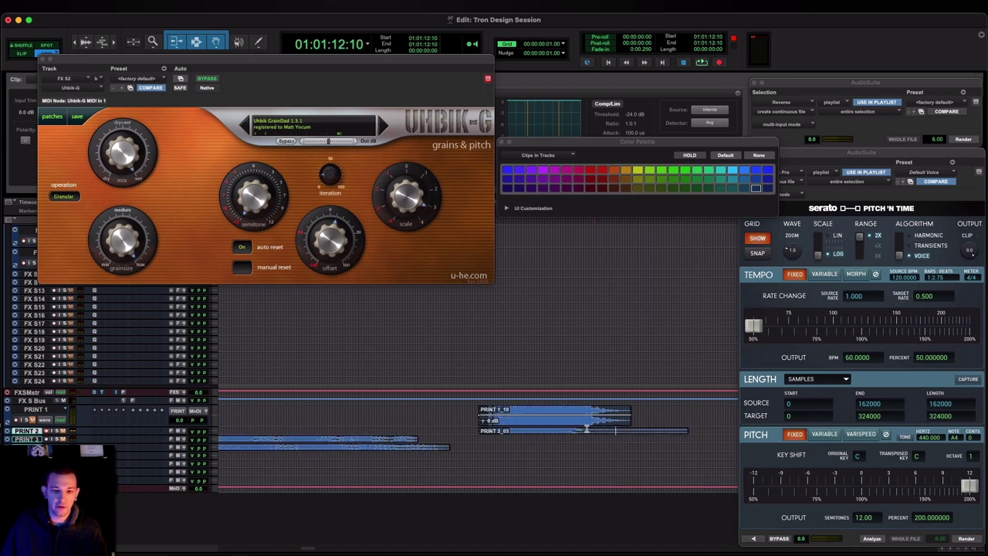
key("s")
left_click(594, 428)
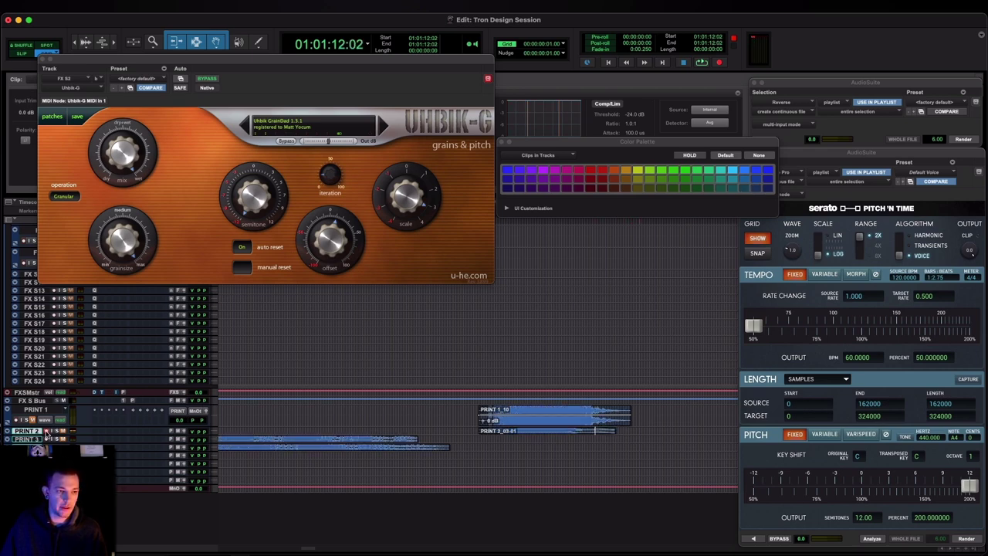
left_click(44, 59)
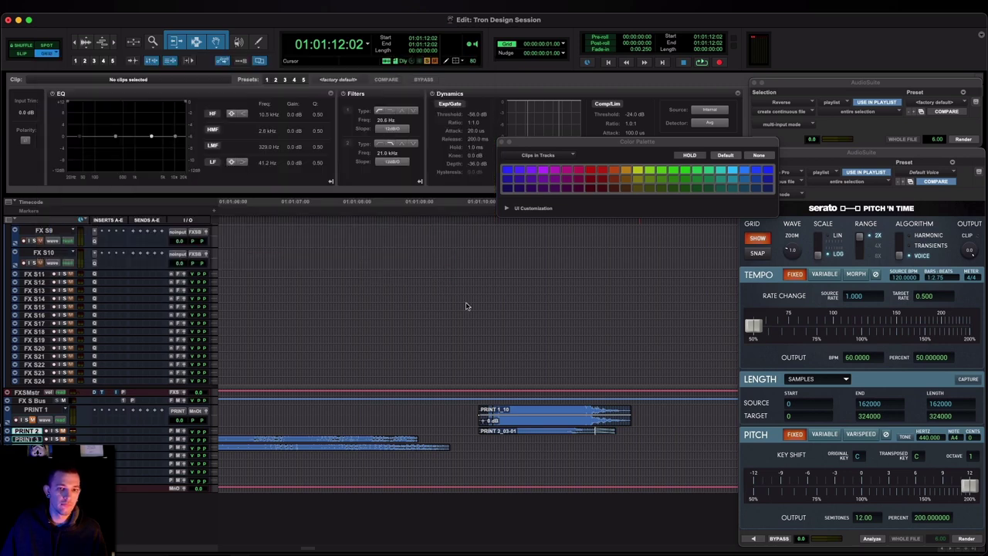
Copy the METLMvmt metal beads clip from FX S1 onto FX S3 and move the original's start to 01:01:12:16
scroll(465, 307, "up", 10)
scroll(465, 308, "right", 5)
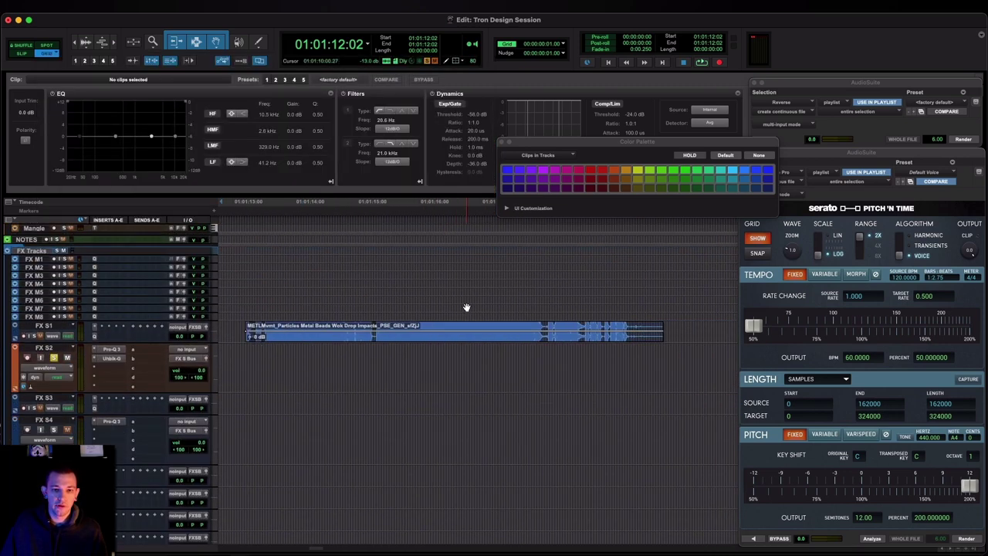
left_click(494, 342)
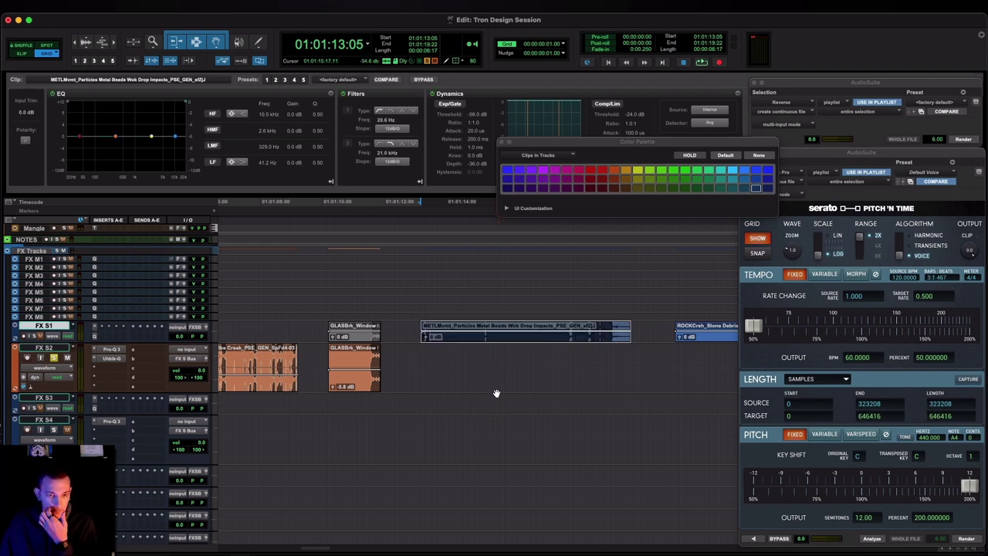
left_click_drag(496, 393, 442, 330)
scroll(496, 409, "right", 3)
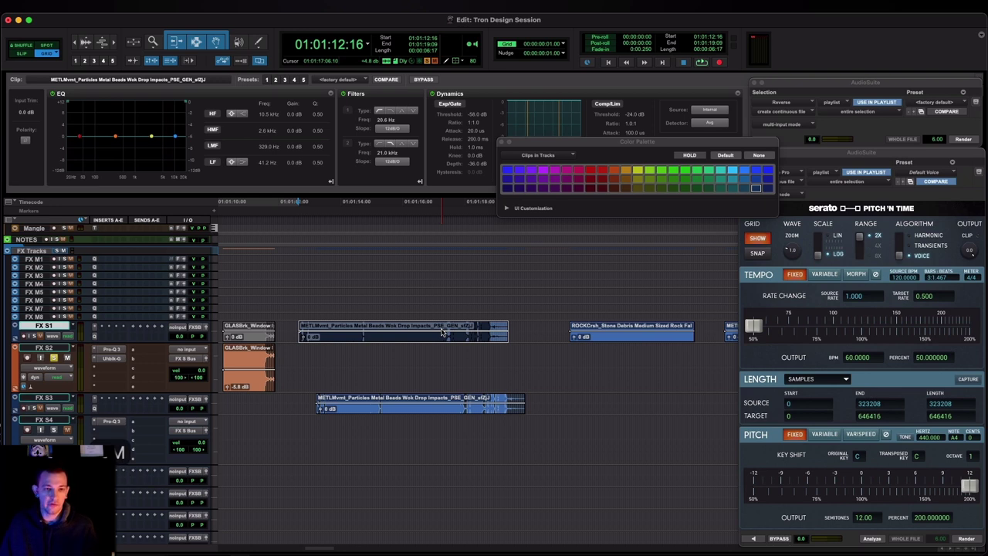
Mute the metal beads clip on FX S1 and align the FX S3 copy's start to 01:01:12:16
key("super+m")
key("semicolon")
key("semicolon")
key("semicolon")
left_click(413, 412)
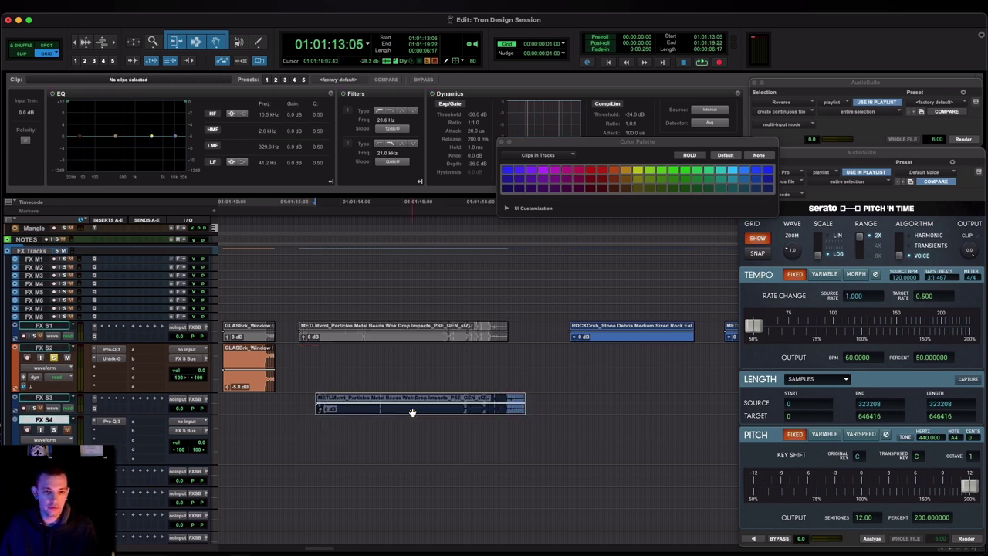
left_click_drag(412, 413, 363, 413)
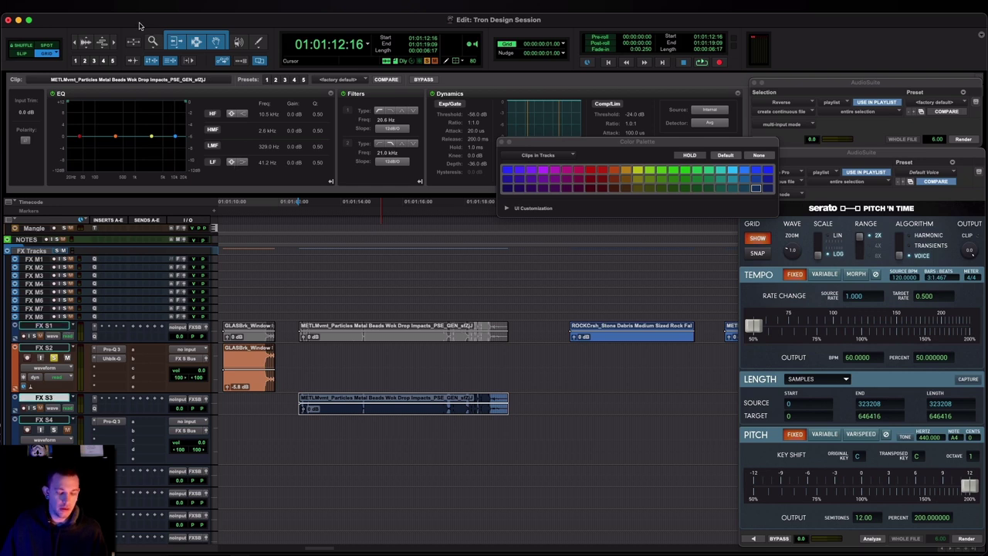
Open the GRM Delays AudioSuite effect for the FX S3 clip, lower the clip's gain and start a preview
key("super+shift+p")
type("g")
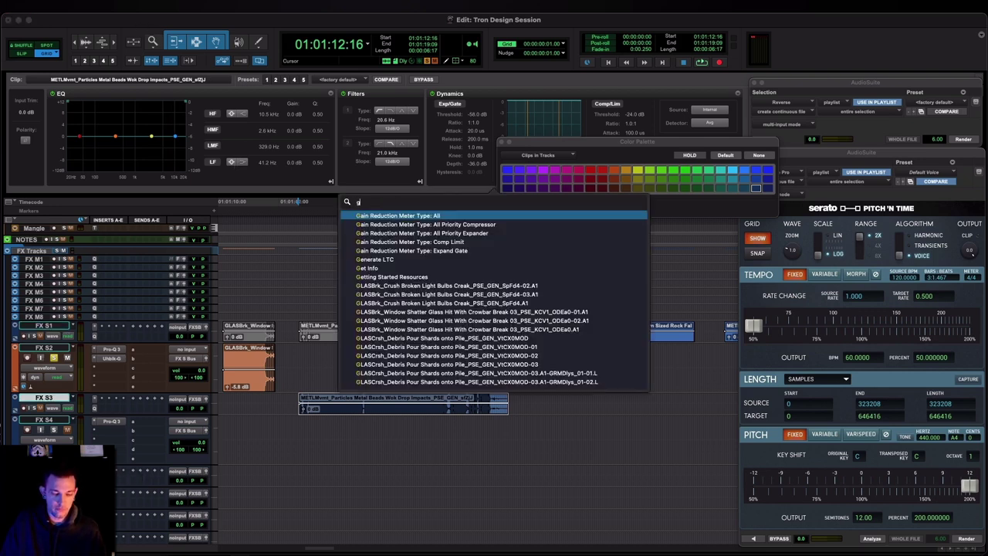
type("rm delay")
key("Return")
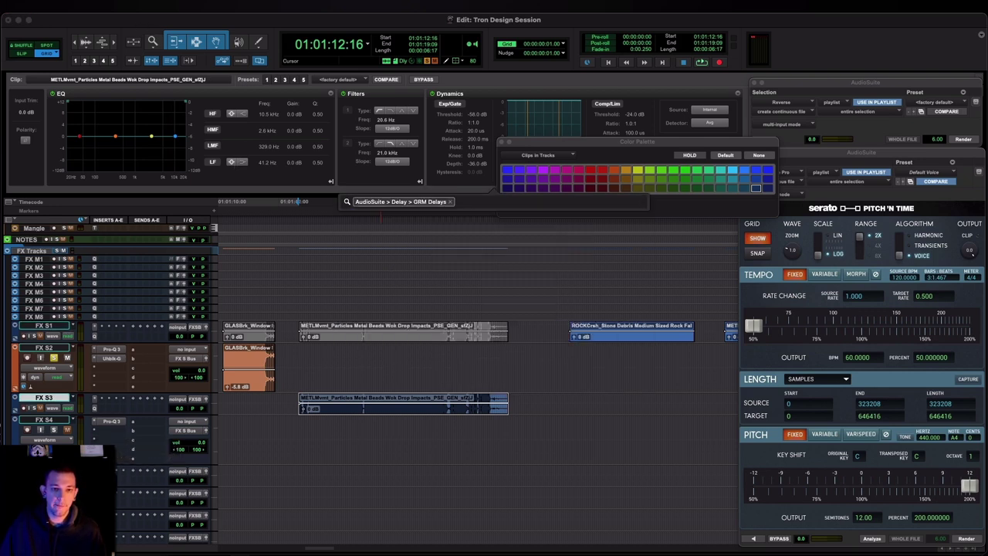
left_click(457, 310)
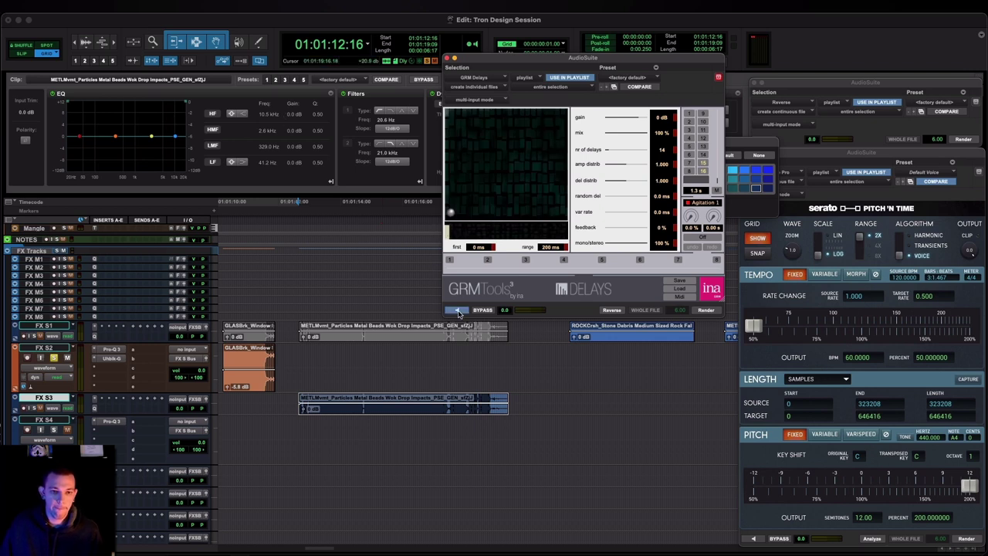
left_click(456, 310)
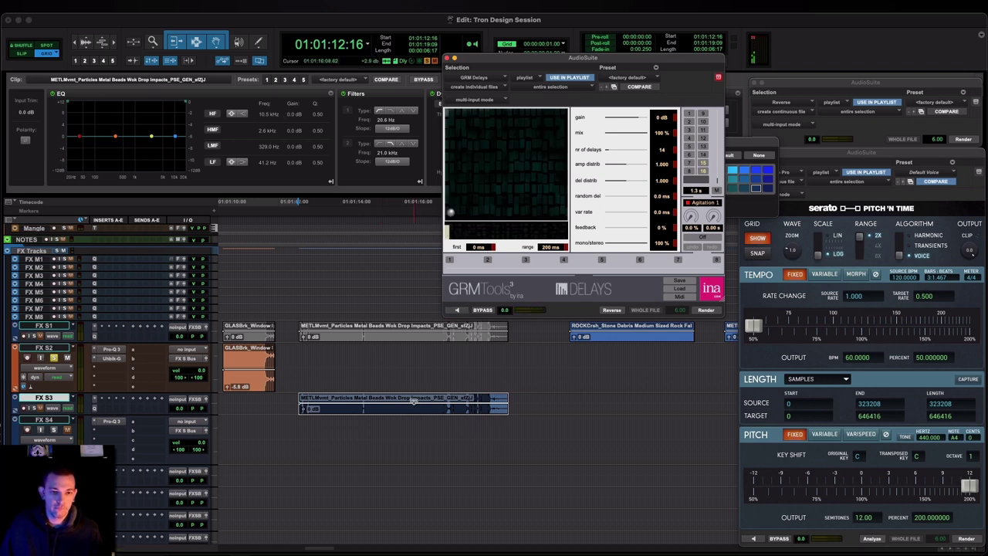
left_click_drag(414, 401, 416, 408)
left_click(461, 311)
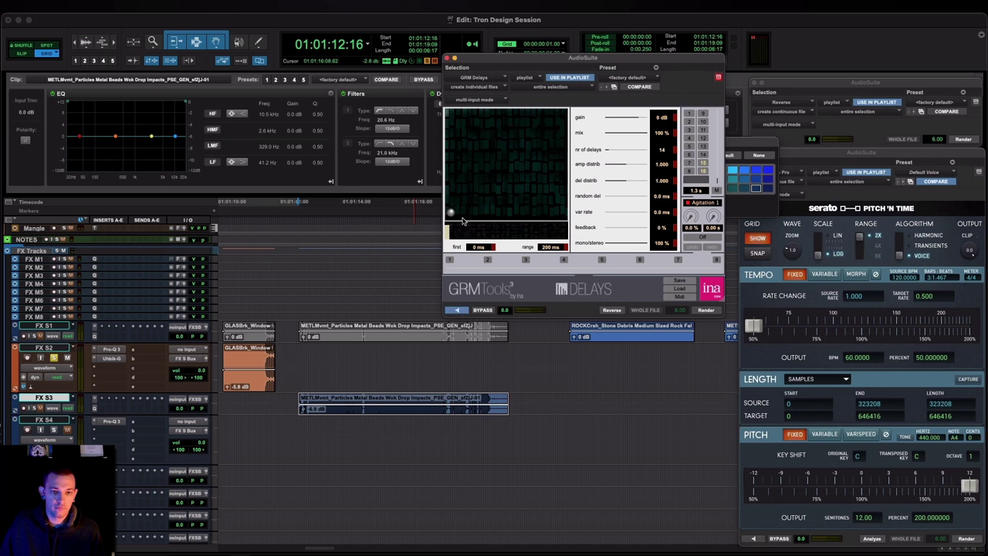
Try GRM Delays with first at 88 ms, range at 457 ms, random delay at 76.4 ms and feedback at 15%
left_click_drag(456, 217, 455, 208)
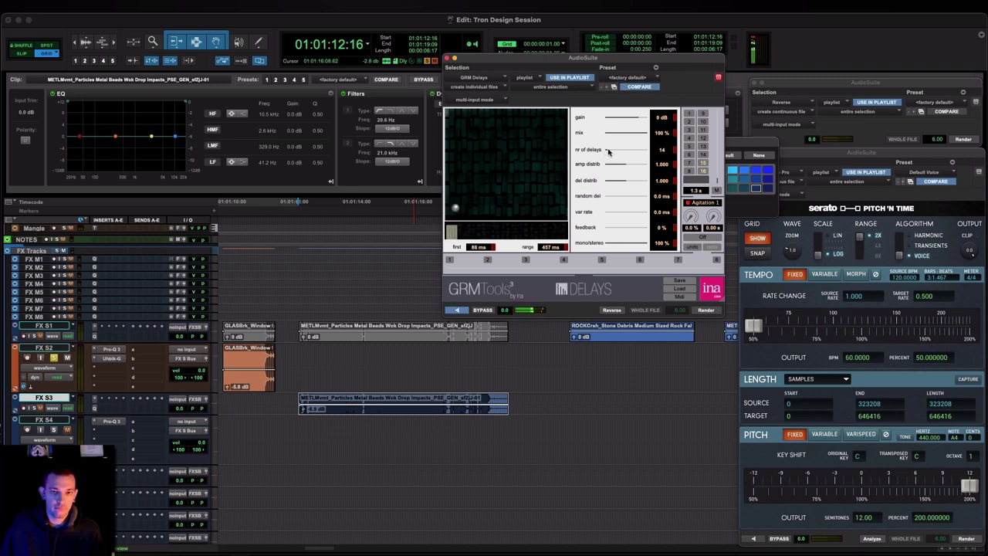
left_click_drag(611, 198, 623, 199)
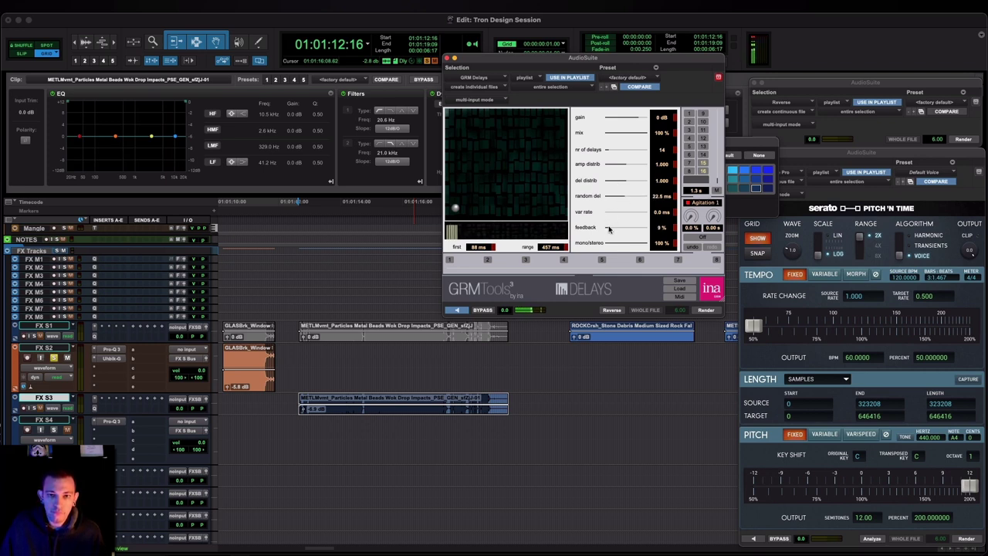
left_click_drag(608, 230, 611, 228)
left_click_drag(623, 195, 630, 199)
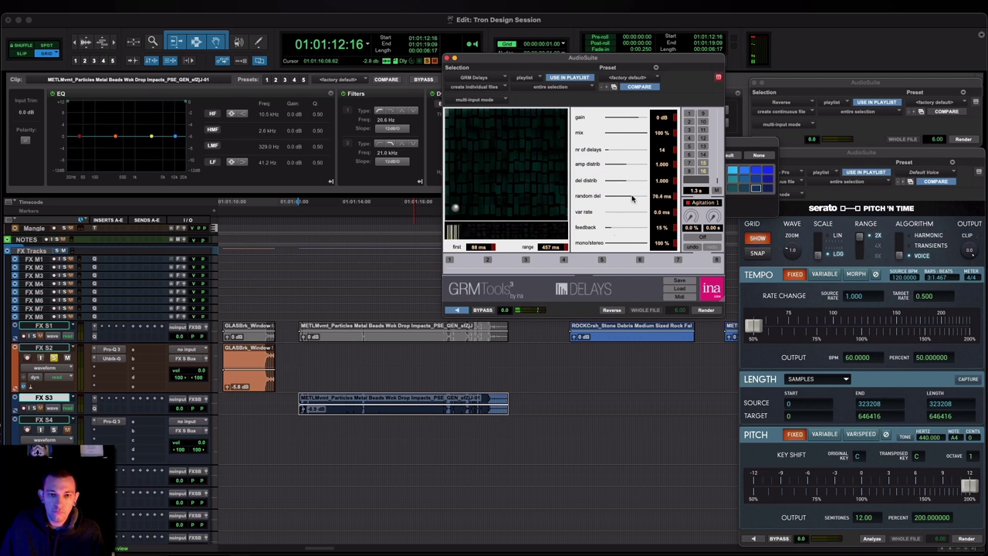
Set GRM Delays to 4 delays, first 0 ms, range 484 ms, random delay 0.0 ms, feedback 6% and delay distribution 0.974
left_click_drag(456, 209, 450, 214)
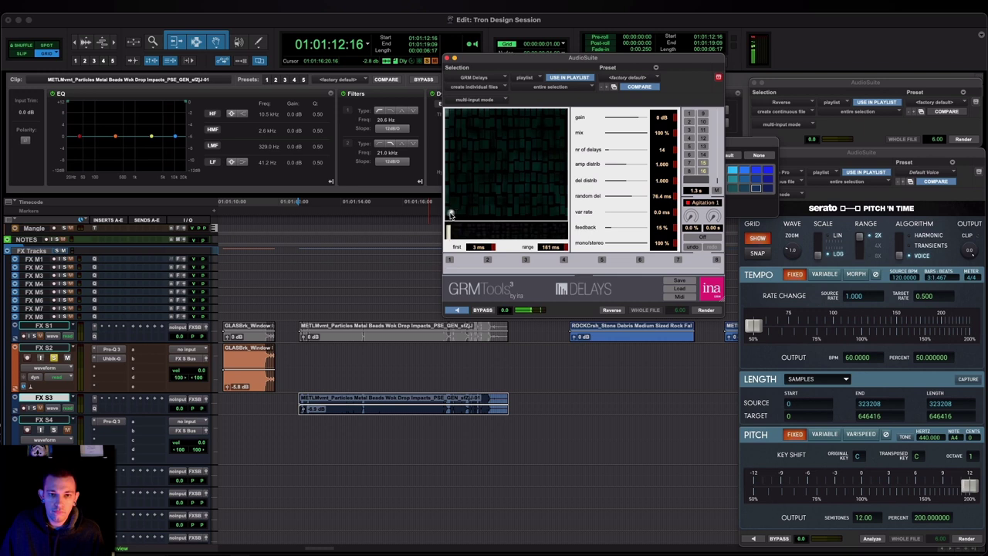
left_click(620, 182)
left_click_drag(621, 197, 591, 197)
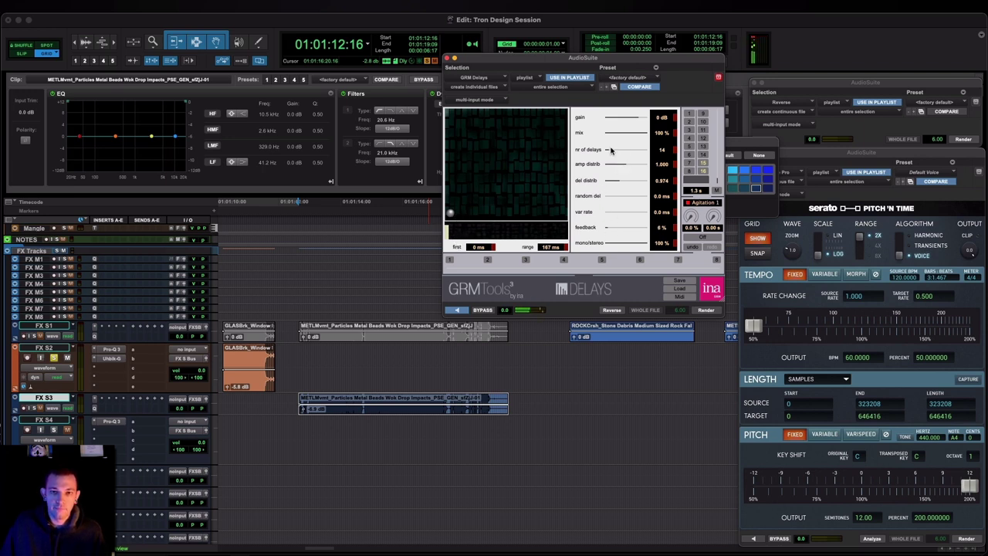
left_click_drag(615, 151, 606, 151)
left_click_drag(450, 211, 450, 200)
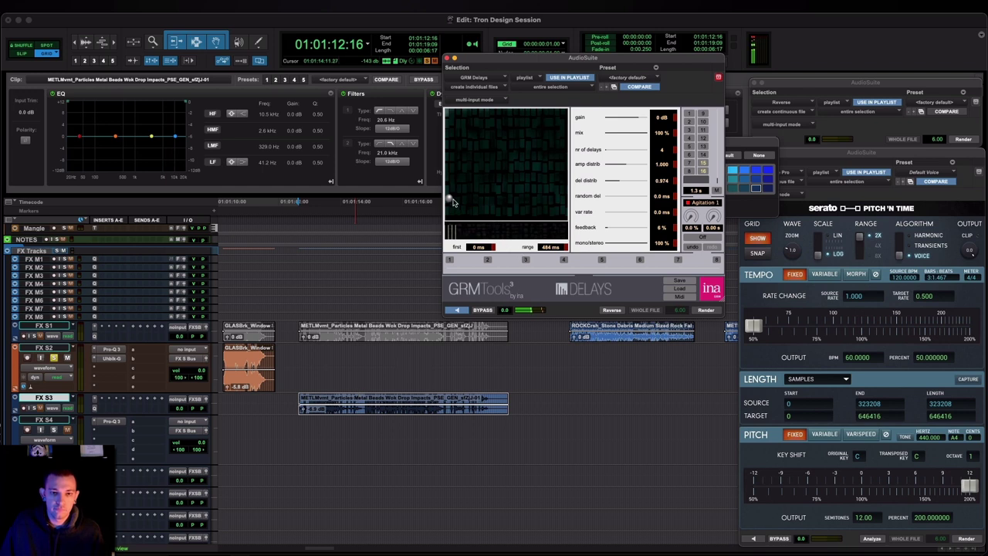
Set the number of delays to 8, delay distribution to 0.796 and variation rate to 41.5 ms, and stop the preview
left_click_drag(610, 150, 607, 149)
mouse_move(628, 182)
left_mouse_down()
mouse_move(648, 183)
mouse_move(611, 183)
left_mouse_up()
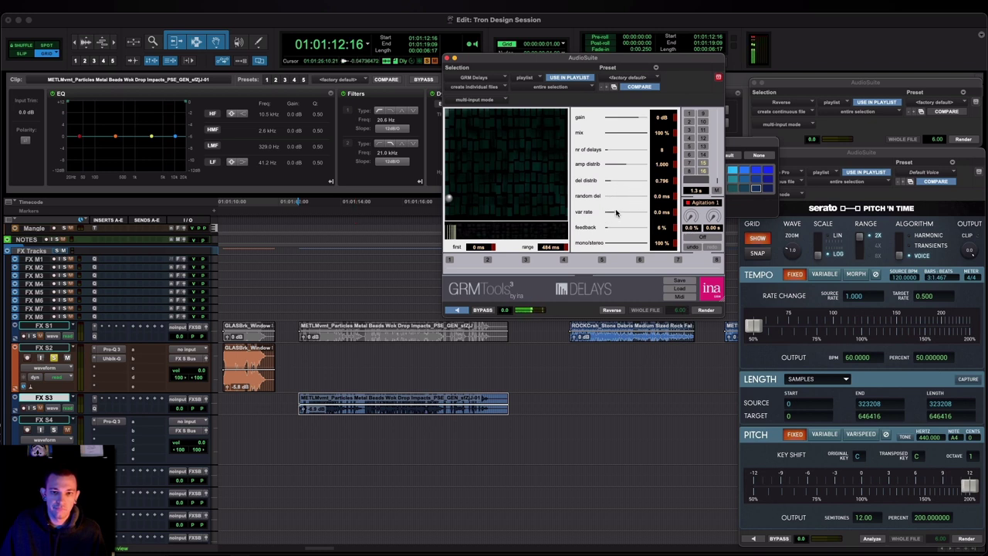
mouse_move(616, 212)
left_mouse_down()
mouse_move(632, 214)
mouse_move(616, 213)
left_mouse_up()
left_click(460, 313)
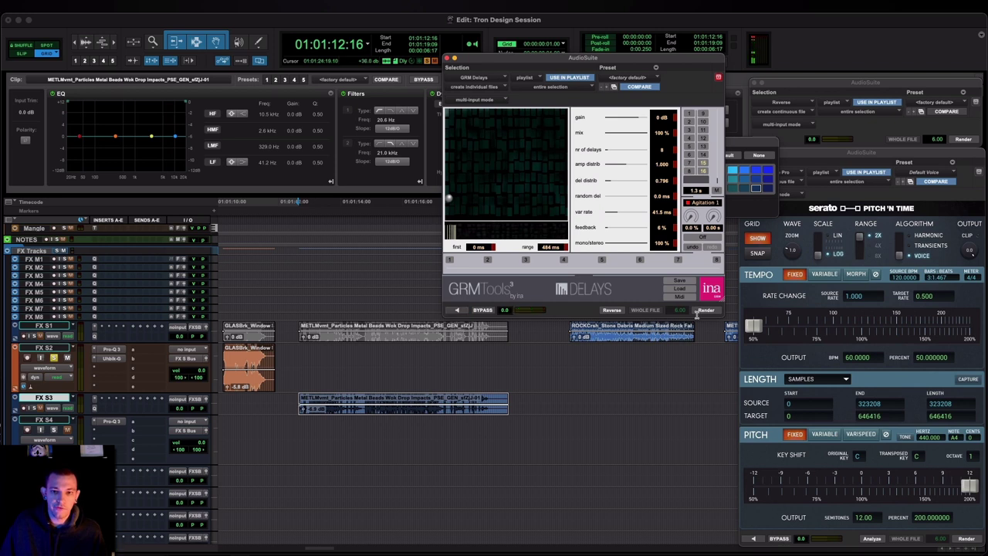
Extend the FX S3 selection to 01:01:20:12, render GRM Delays onto the clip and copy the rendered clip onto FX S4
left_click(543, 396, "shift")
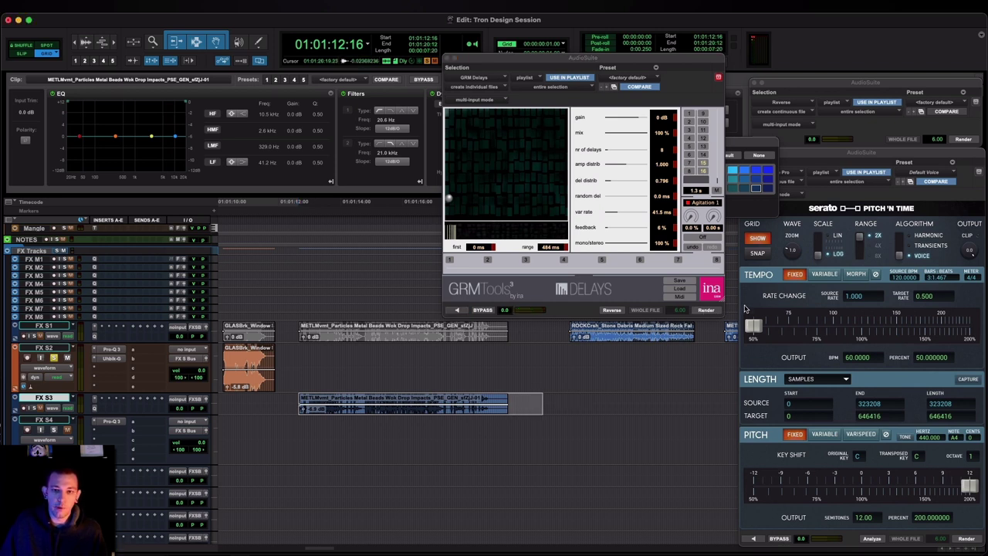
left_click(705, 309)
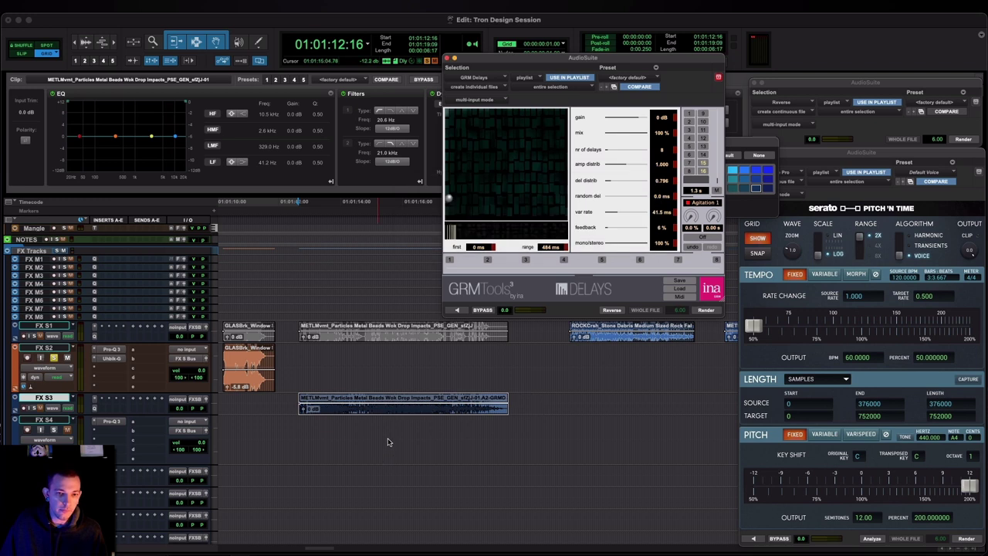
left_click_drag(450, 415, 436, 456)
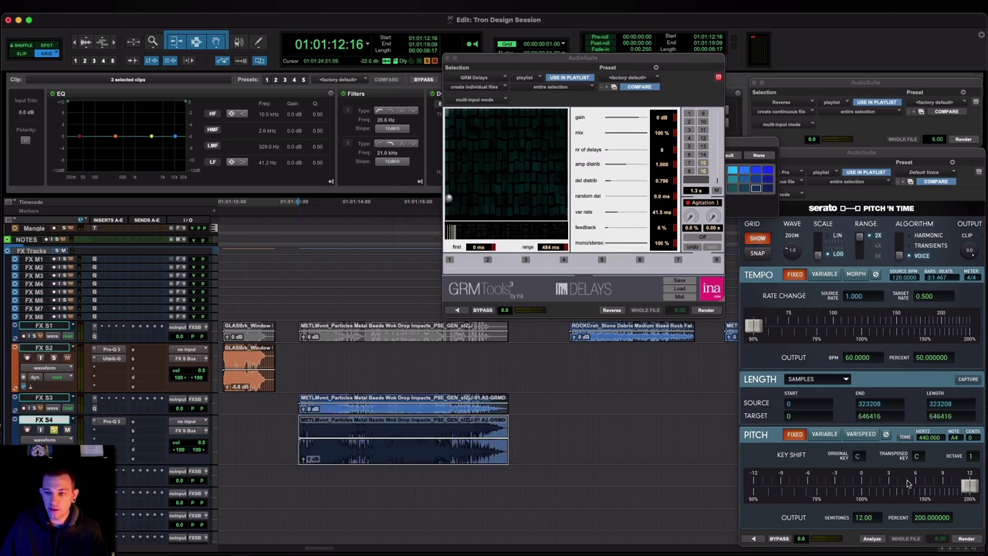
Set Pitch 'n Time to a tempo target rate of 2.000 and a pitch of 11.67 semitones, and render it onto the FX S4 clip
left_click_drag(802, 328, 969, 328)
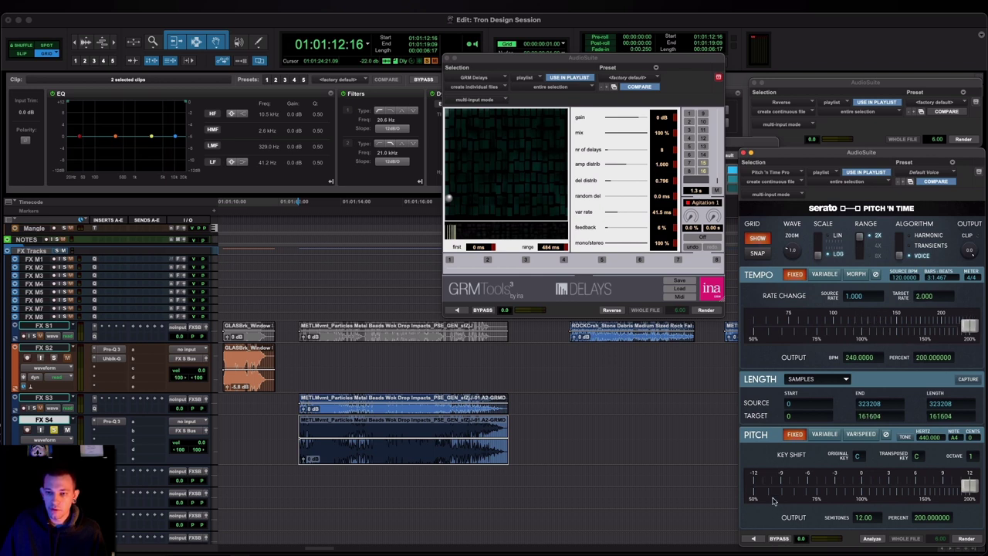
left_click(754, 539)
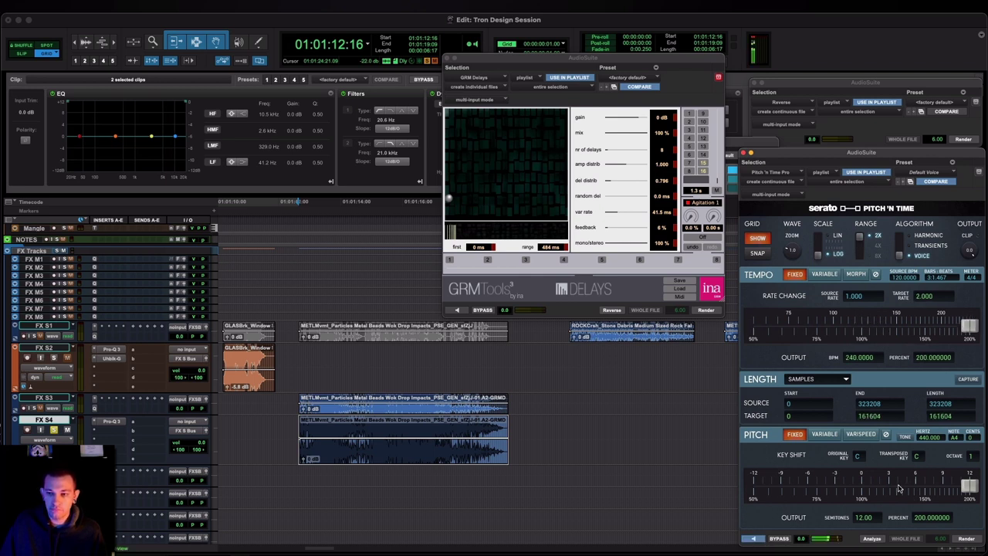
left_click_drag(917, 488, 966, 487)
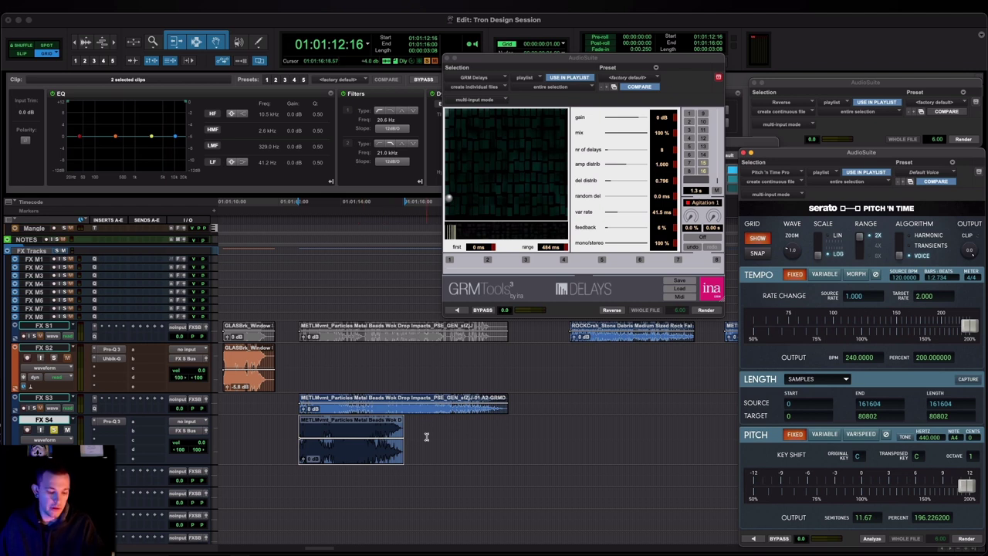
Duplicate the pitched FX S4 clip, place the copy at 01:01:16:23 and send it to RX
key("super+d")
left_click_drag(435, 457, 464, 458)
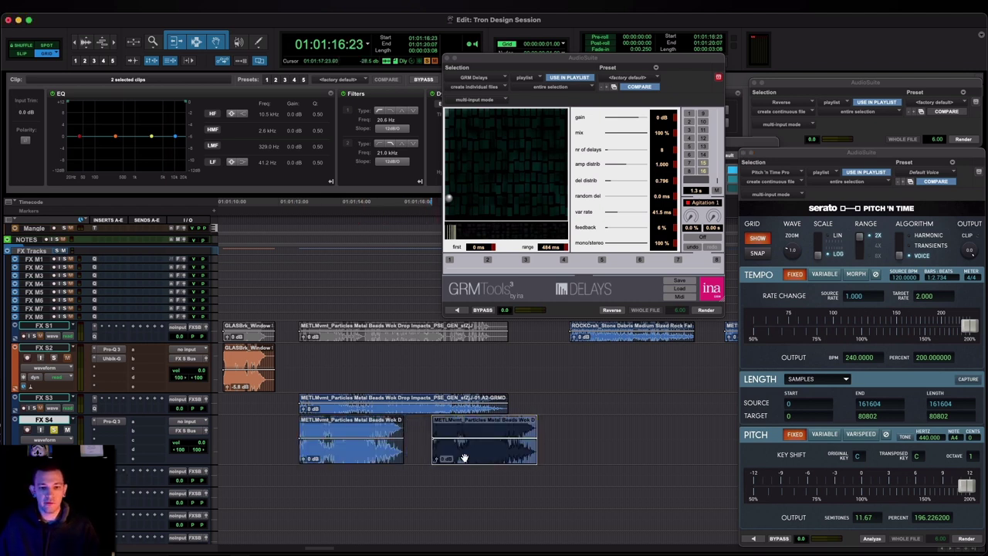
key("ctrl+alt+r")
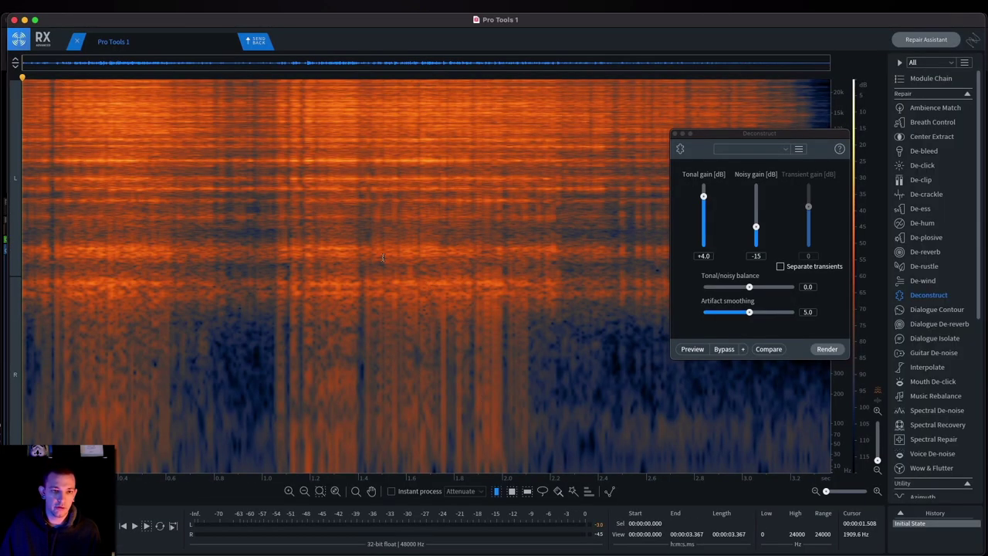
Deconstruct the whole clip with tonal gain +6.0 dB and noisy gain -27 dB, and return it to the Pro Tools session
key("super+a")
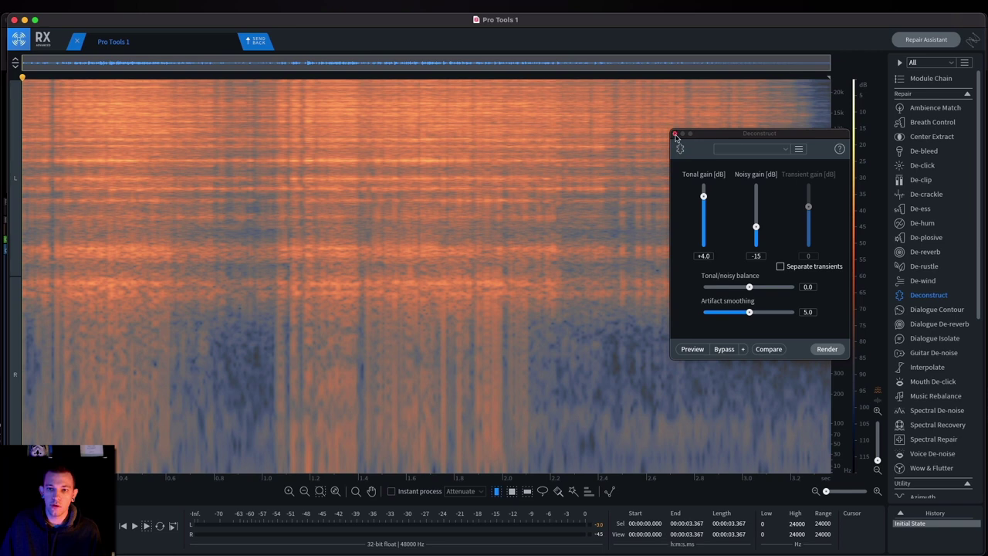
left_click_drag(757, 230, 756, 235)
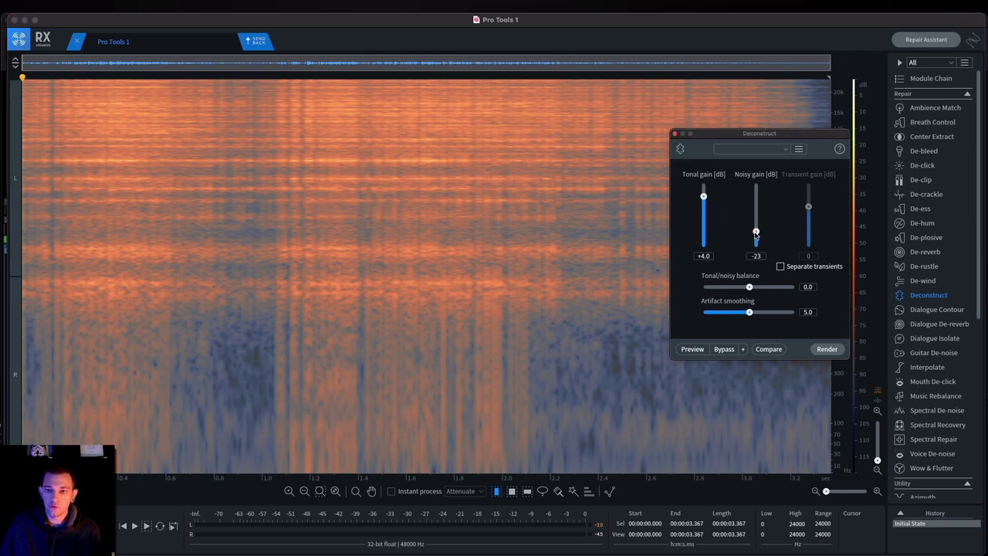
left_click(827, 349)
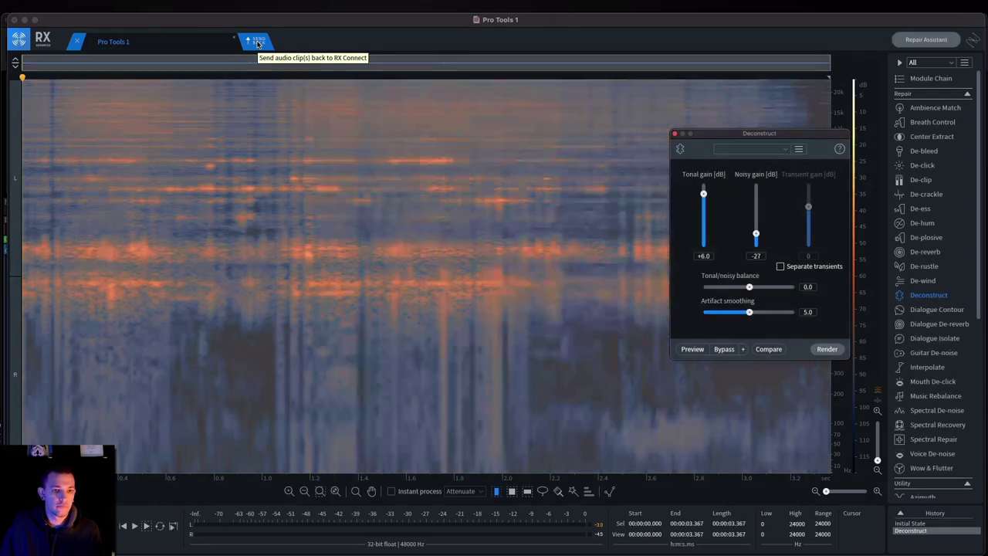
left_click(257, 43)
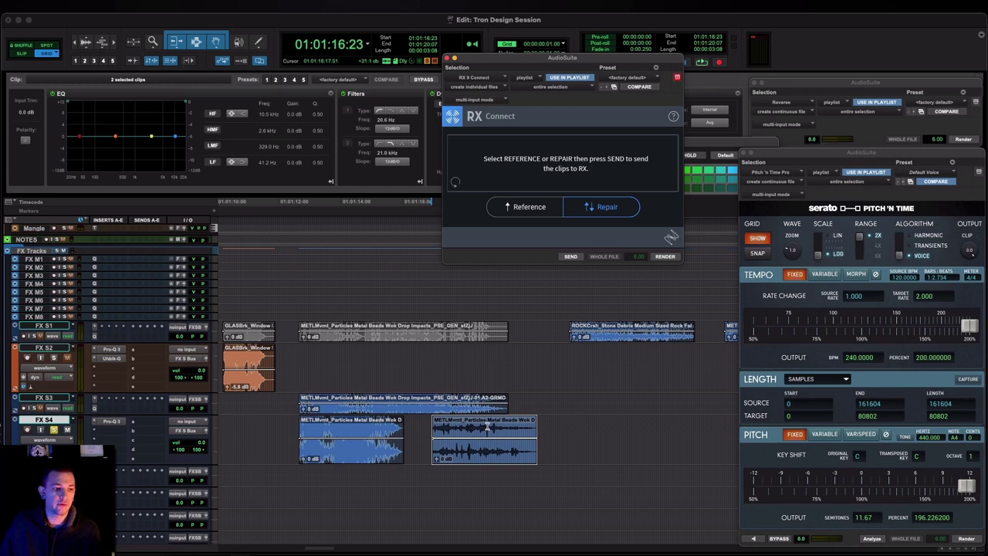
Play back the deconstructed FX S4 clip and raise its clip gain by about 2.9 dB
key("space")
key("t")
scroll(503, 427, "right", 3)
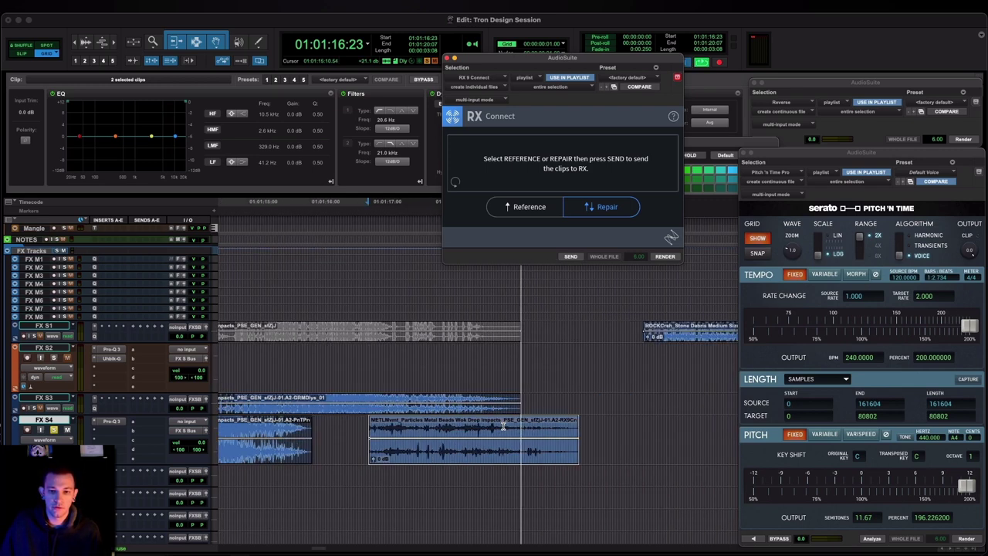
key("space")
left_click_drag(470, 437, 470, 434)
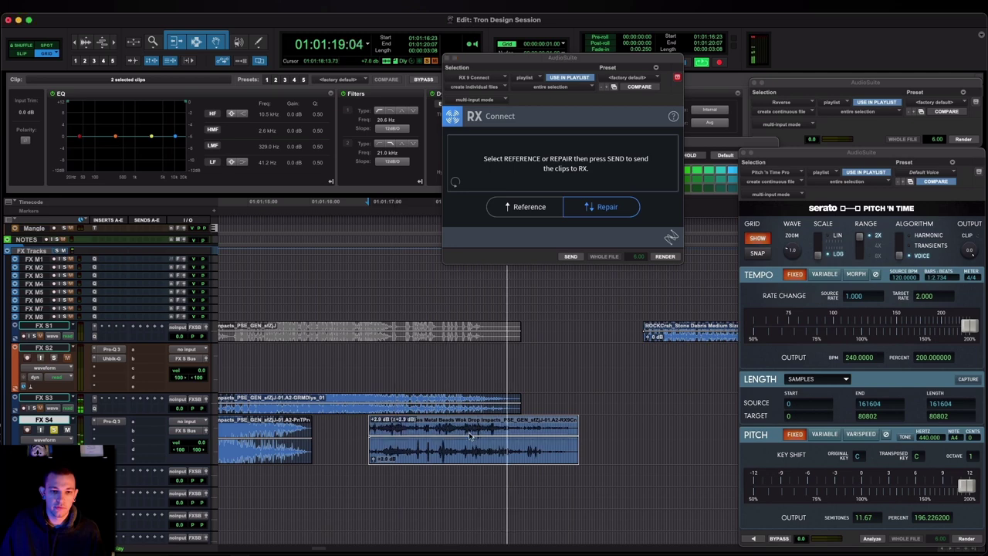
key("space")
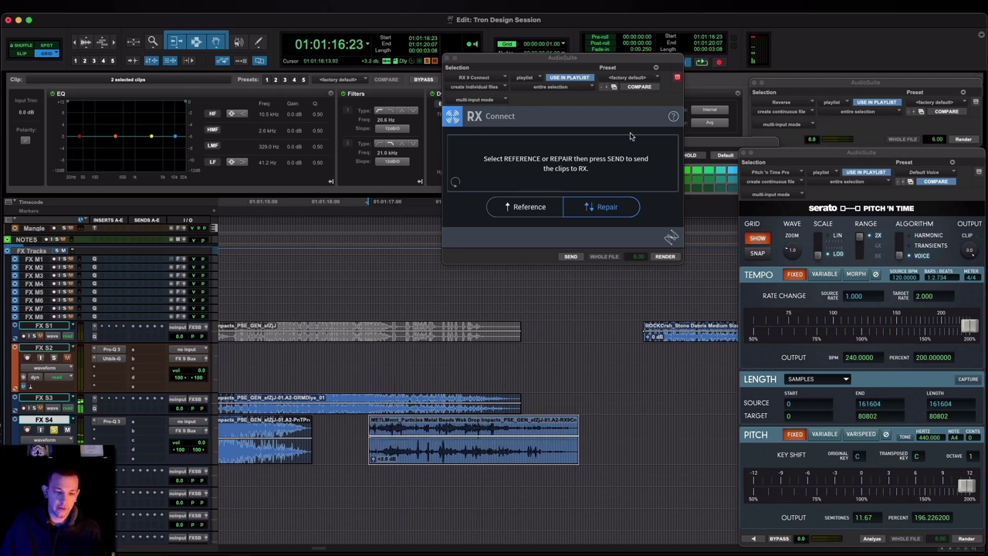
Render L2 Stereo onto the clip with the threshold at about -10.3 dB and the output ceiling at about -2 dB
key("super+shift+p")
type("l2")
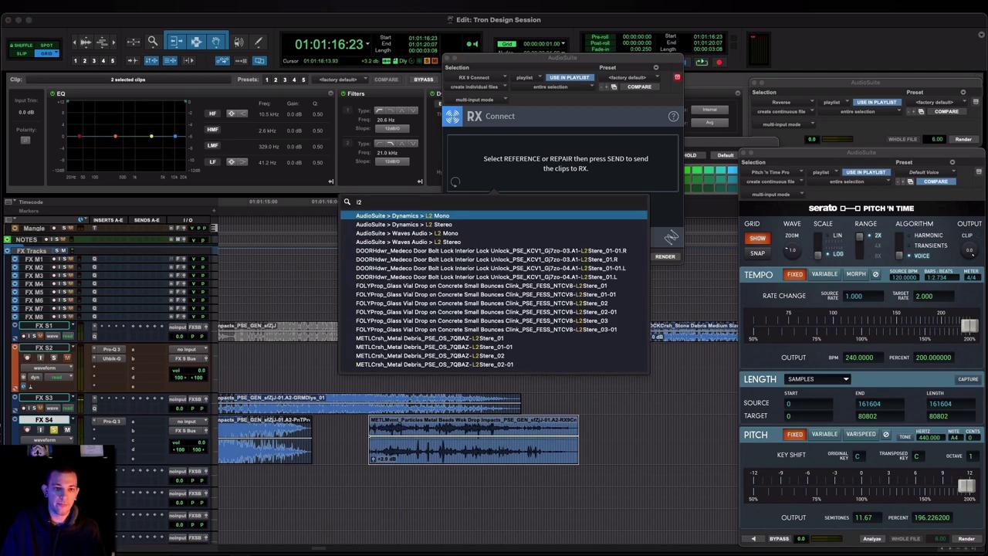
key("Return")
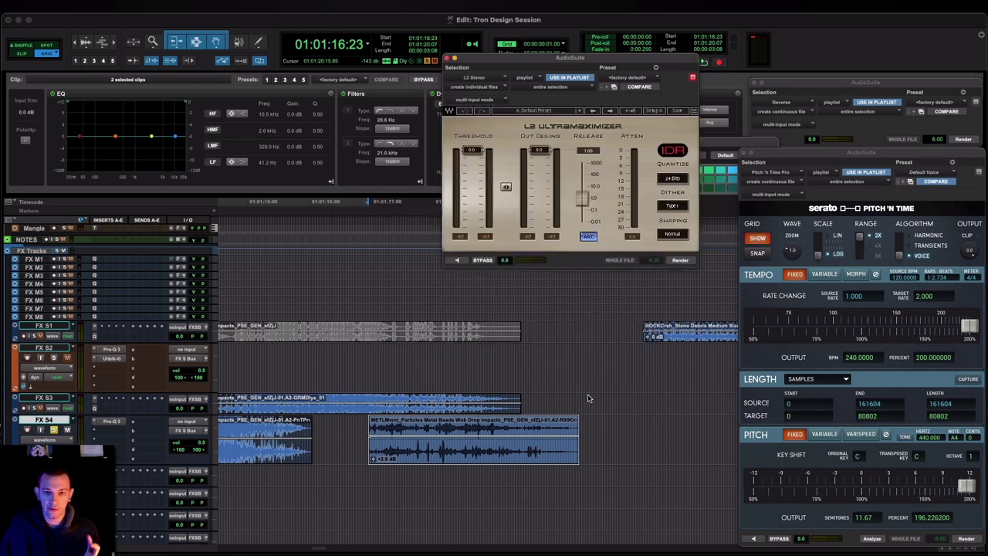
left_click_drag(471, 150, 472, 164)
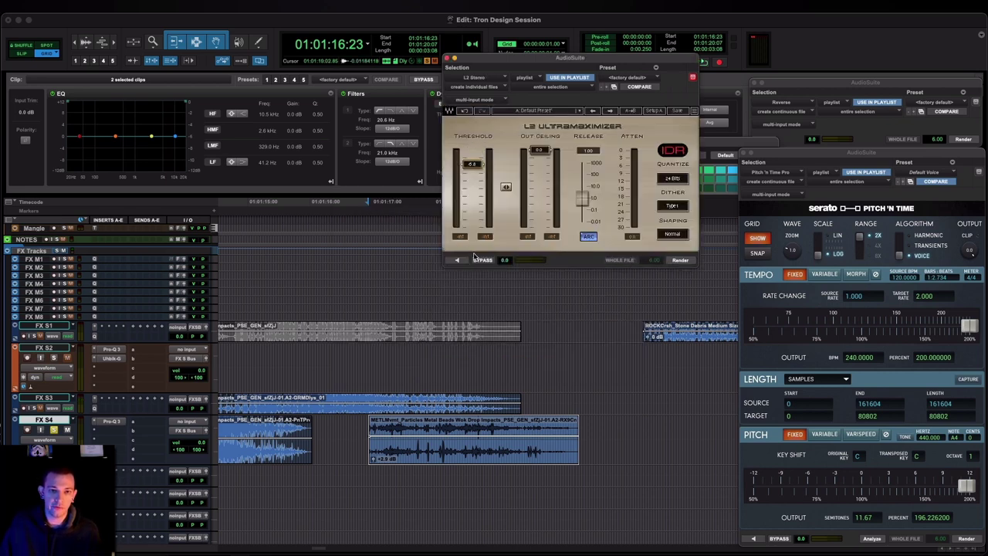
left_click(458, 260)
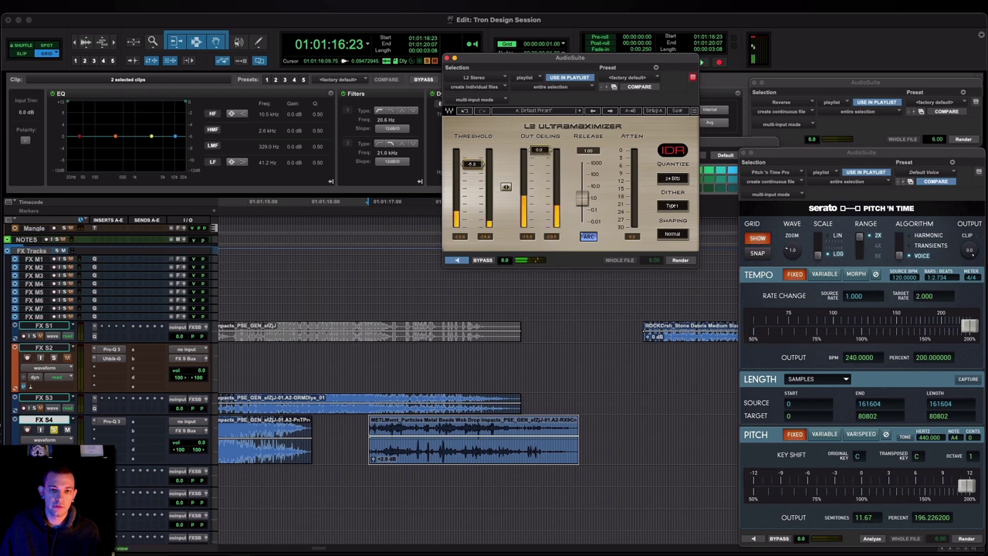
left_click_drag(540, 150, 540, 154)
left_click_drag(472, 164, 472, 176)
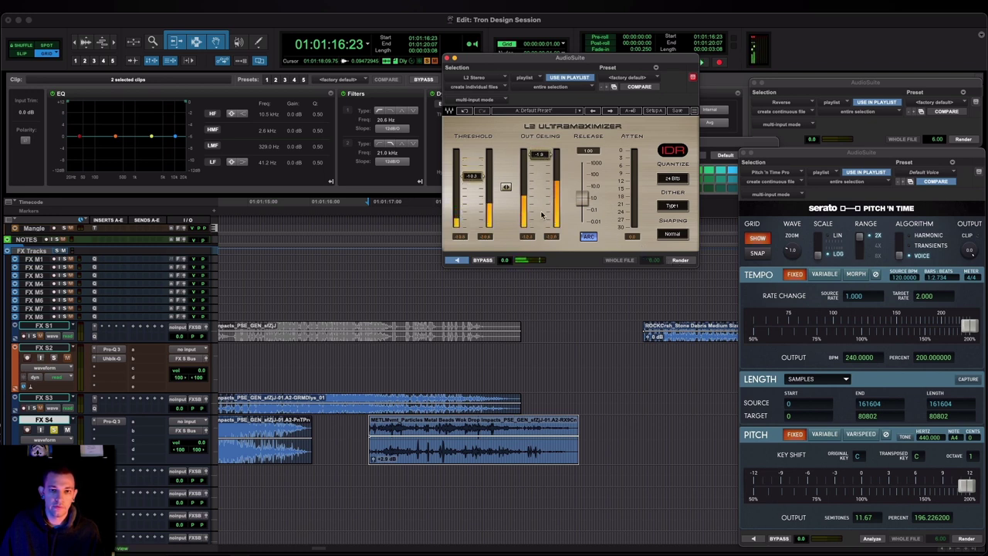
left_click(680, 261)
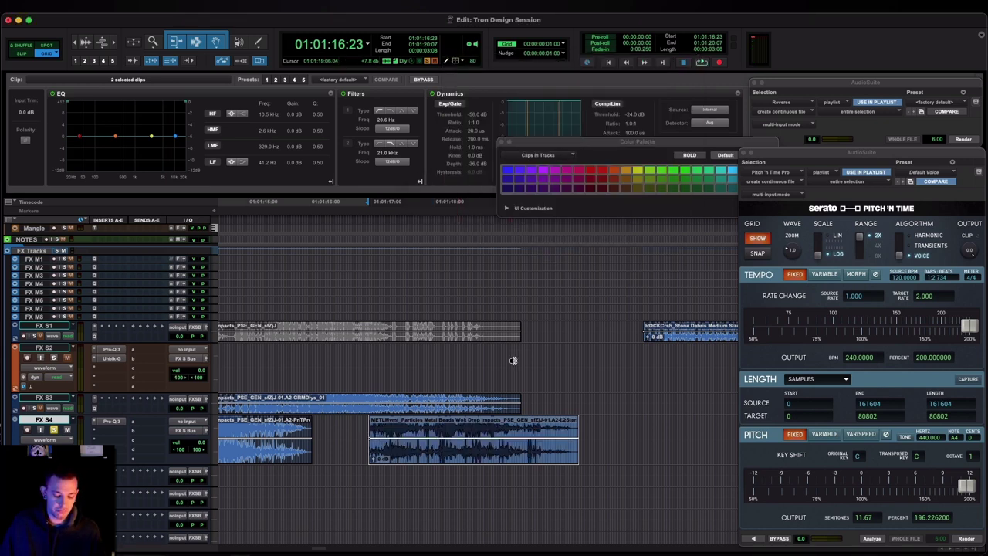
Open LFOTool for the clip, load the sine shape, turn off tempo sync and preview a rate of 11.814 Hz
key("super+shift+p")
type("lfo")
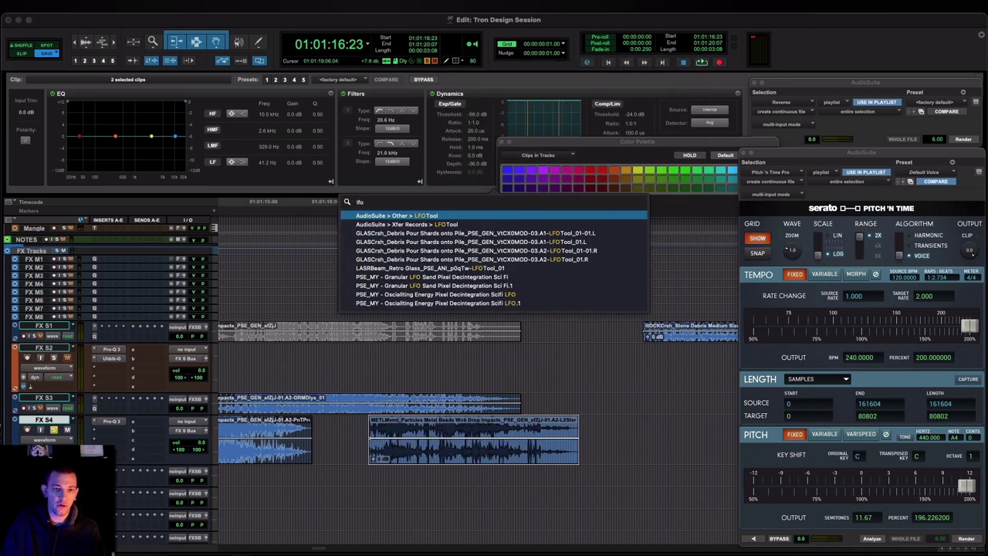
key("Return")
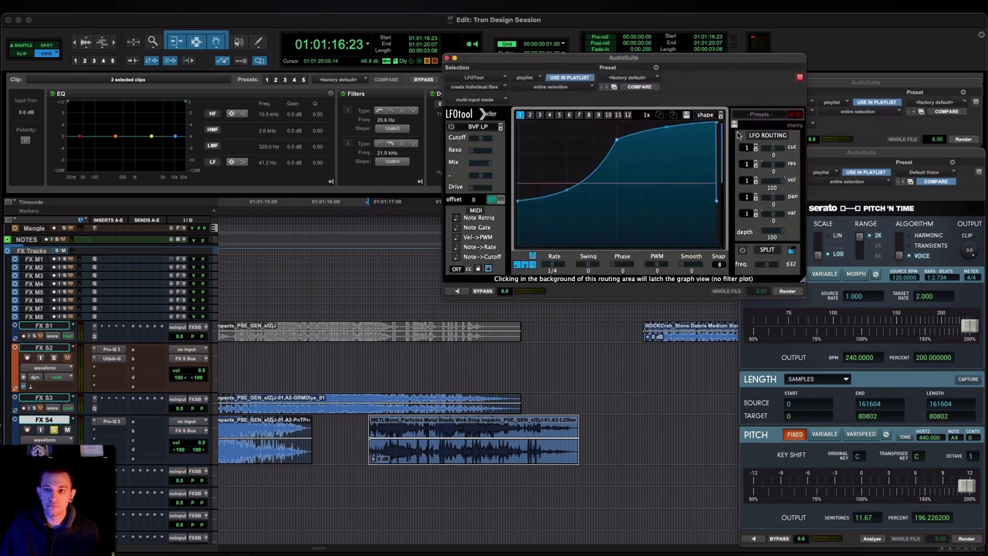
left_click(708, 117)
mouse_move(722, 126)
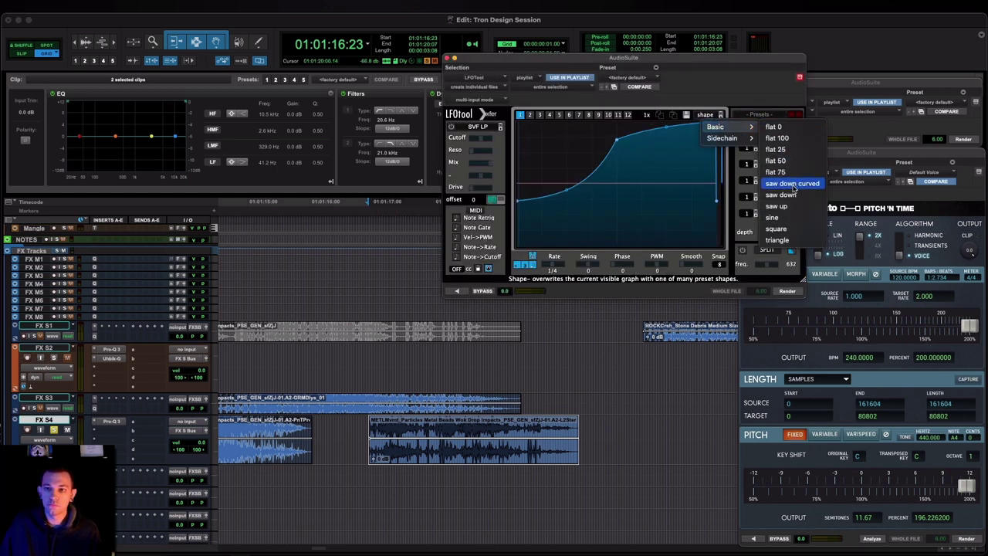
left_click(790, 216)
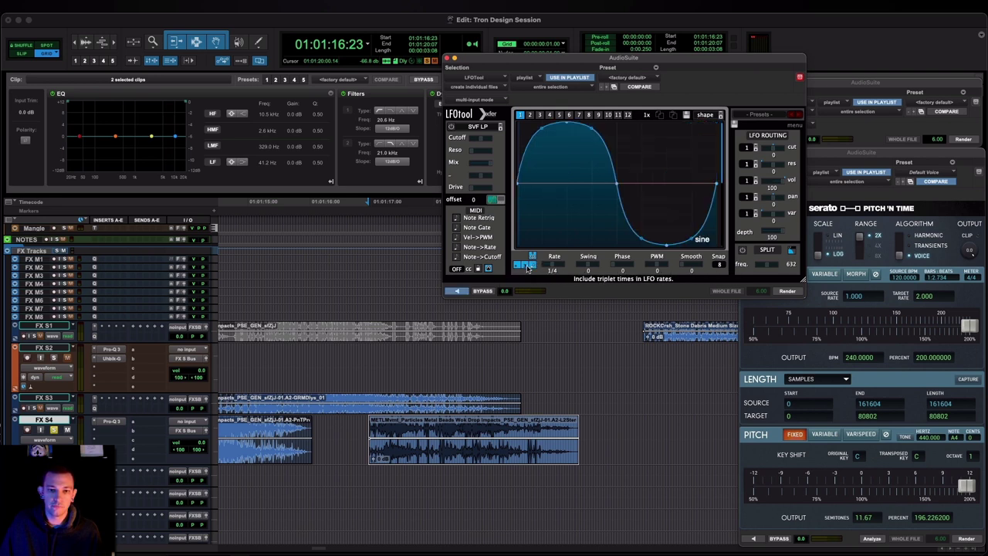
left_click(532, 256)
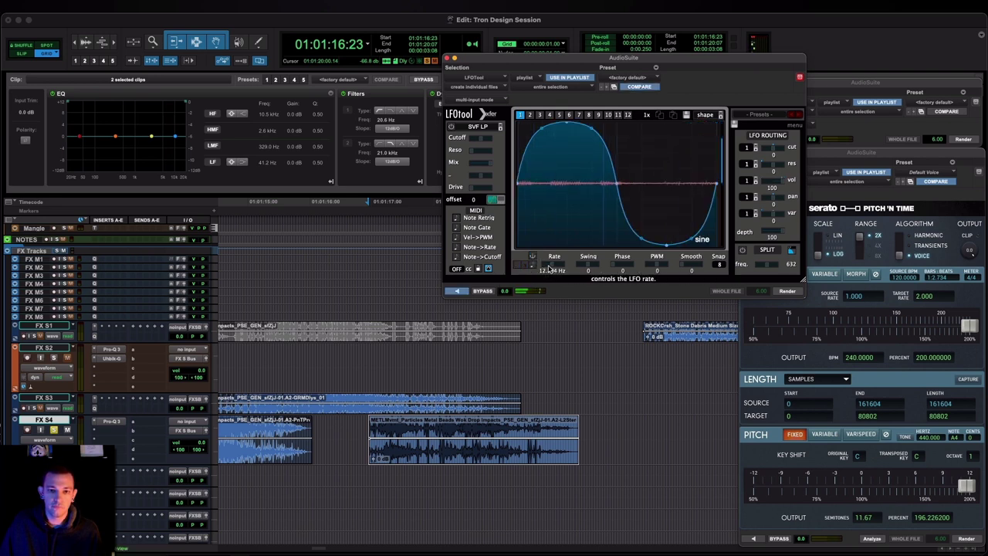
left_click_drag(549, 269, 546, 265)
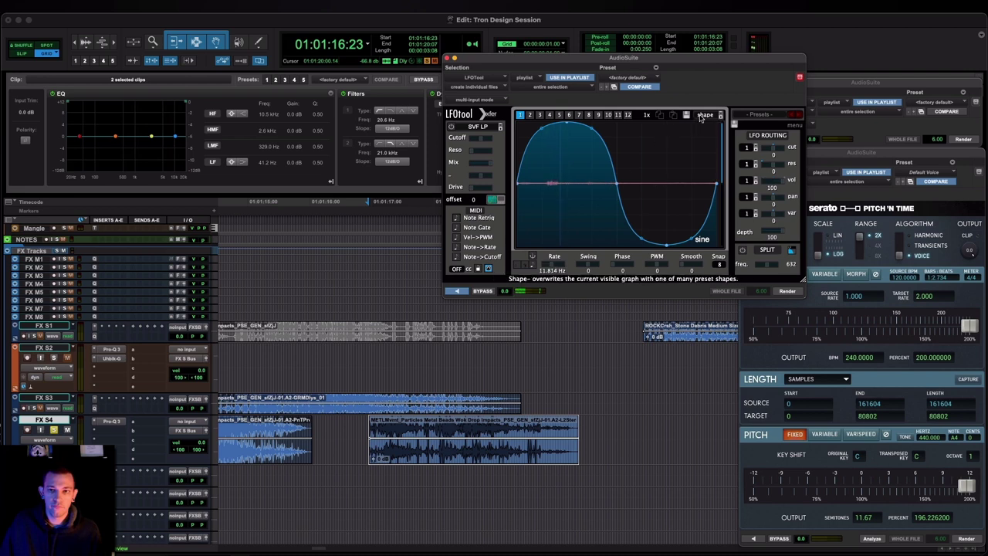
Change the LFO to a square shape with a slightly sloped falling edge, set the rate to 16.199 Hz and stop the preview
left_click(701, 117)
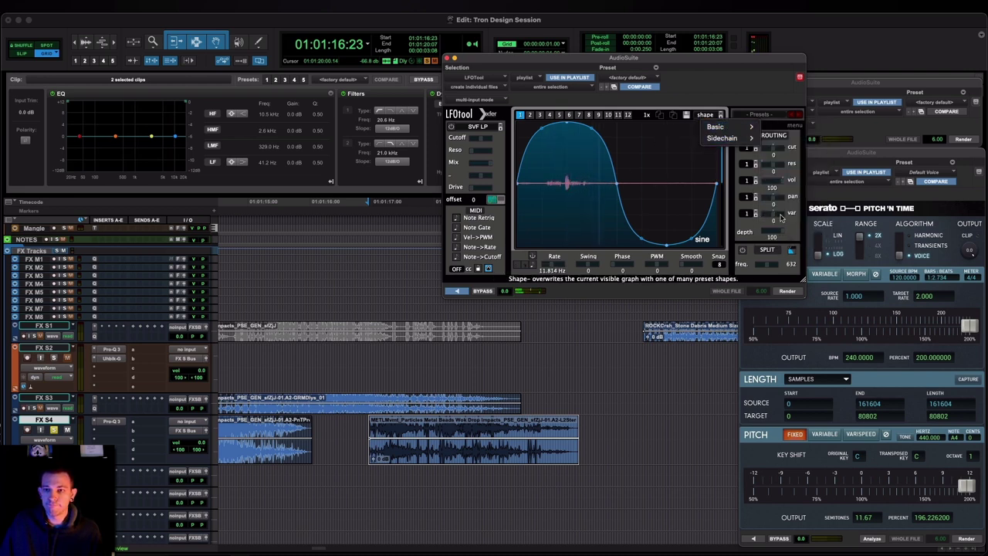
mouse_move(725, 126)
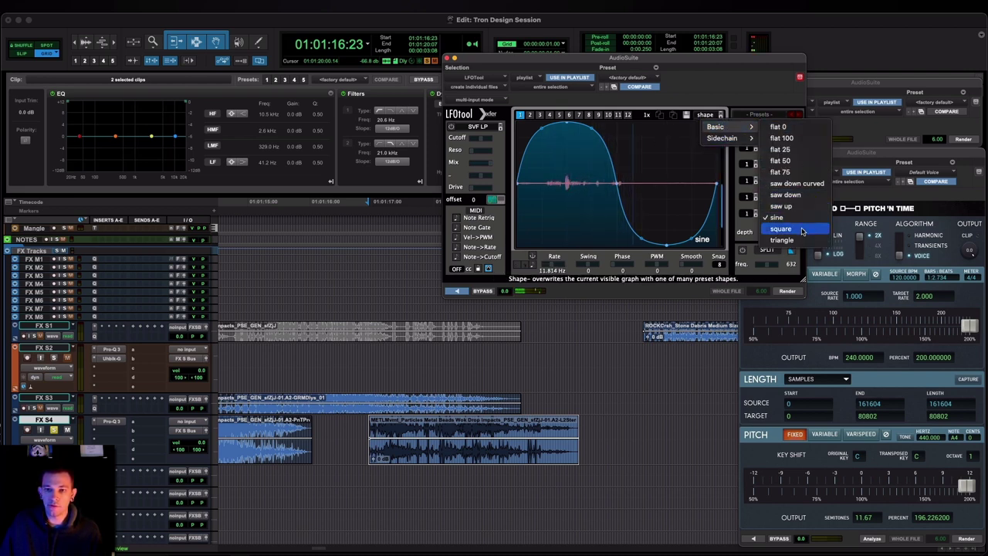
left_click(801, 230)
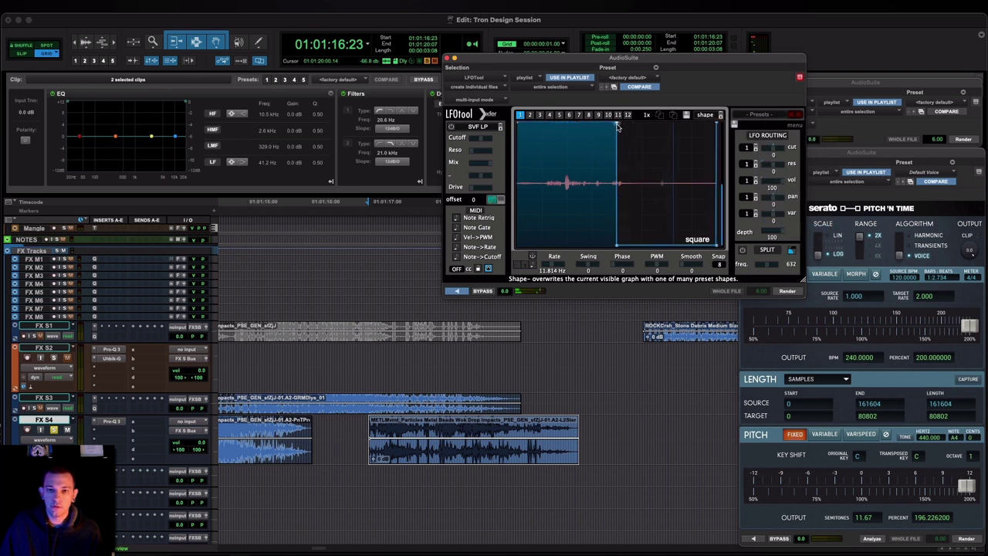
left_click_drag(616, 122, 612, 121)
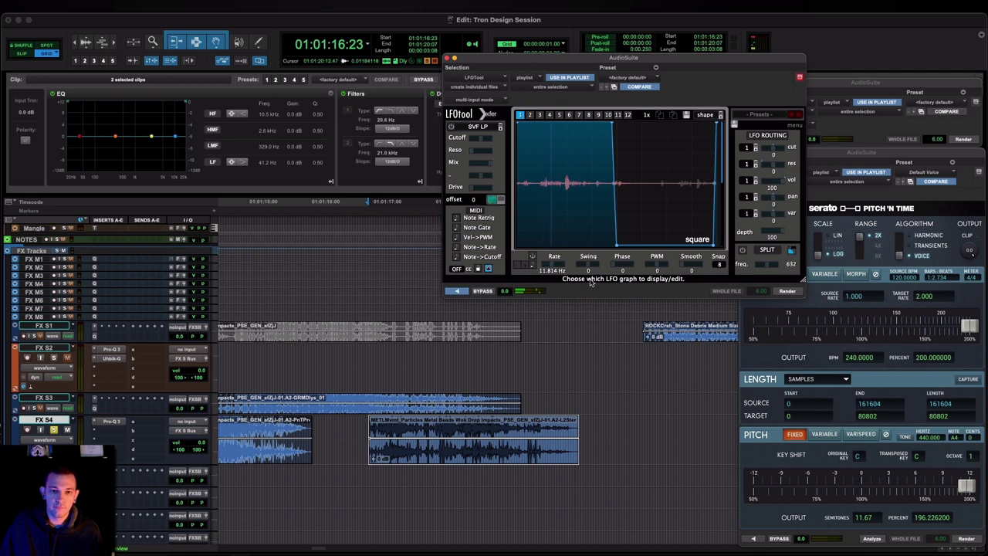
left_click_drag(555, 264, 560, 268)
left_click(457, 291)
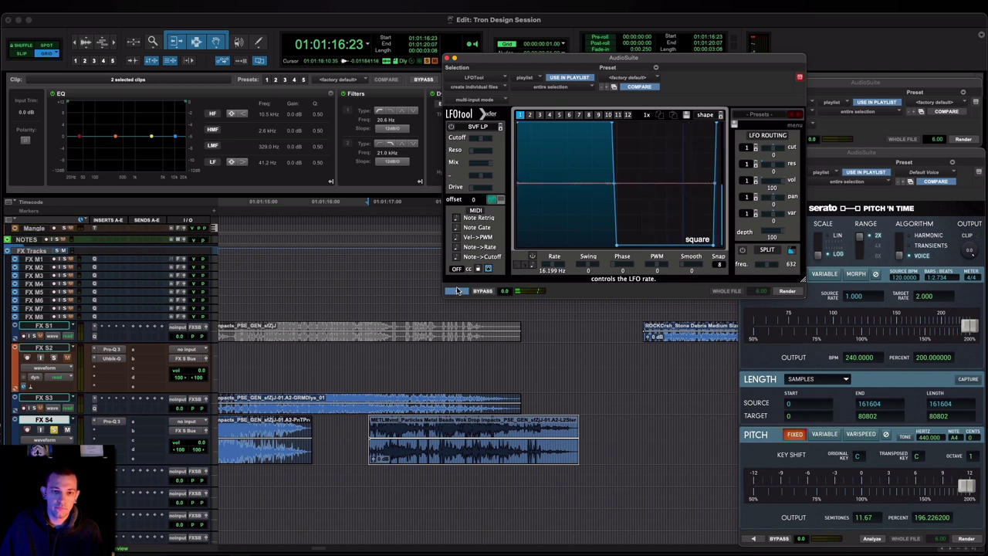
Render LFOTool onto the clip, close the plug-in and play back the result
left_click(787, 291)
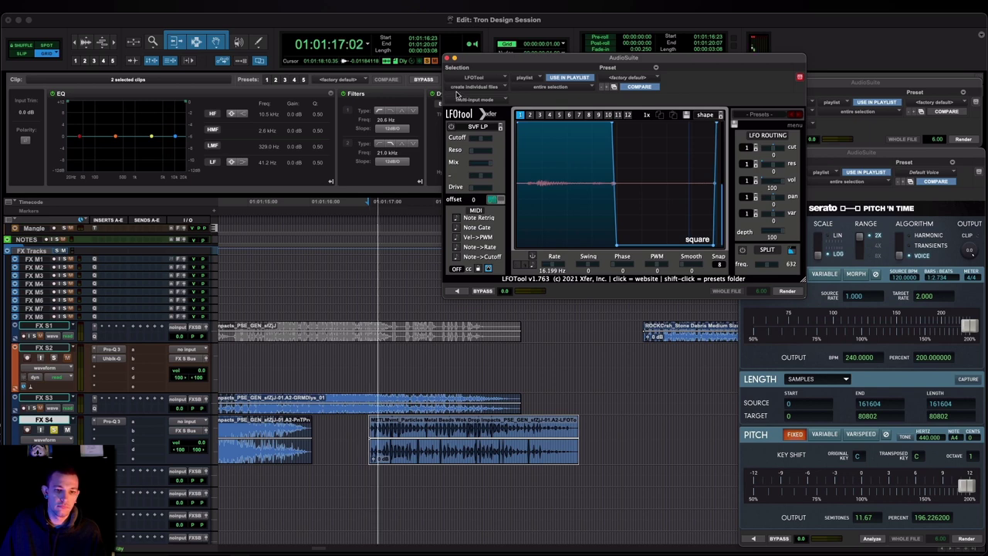
left_click(450, 58)
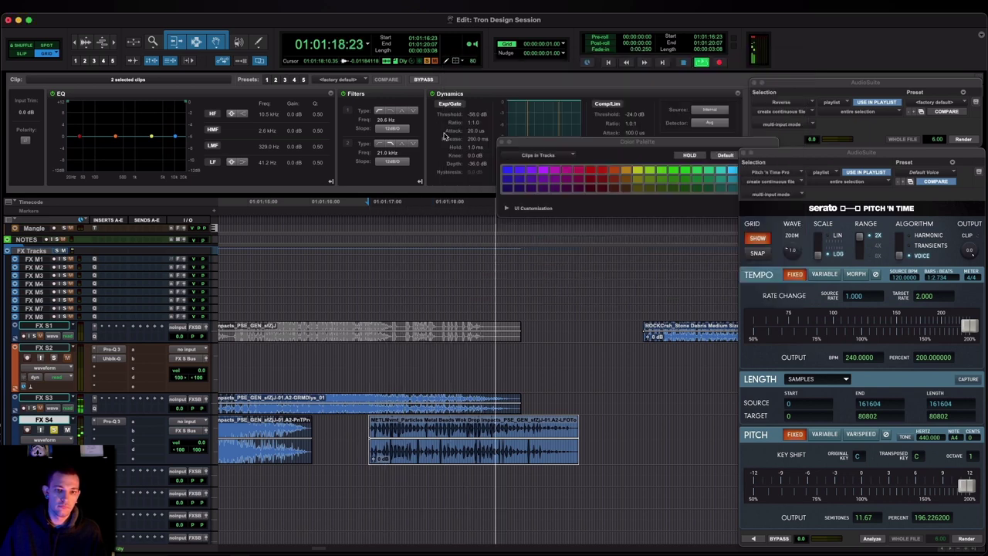
key("r")
key("space")
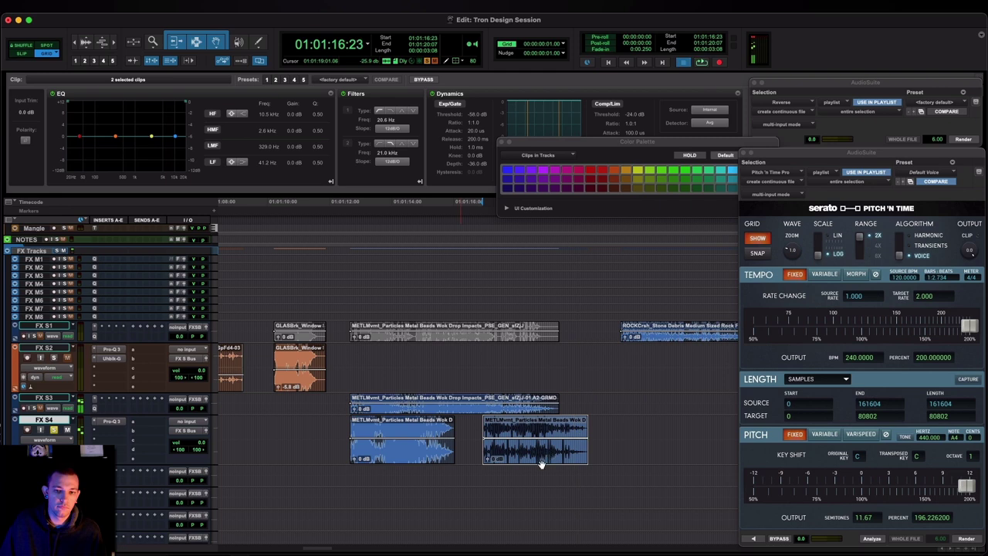
Audition different key shifts on the metal beads clip in Pitch 'n Time, resetting the tempo rate to 1.000 and the pitch to 0 semitones
left_click(855, 484)
left_click_drag(858, 484, 968, 484)
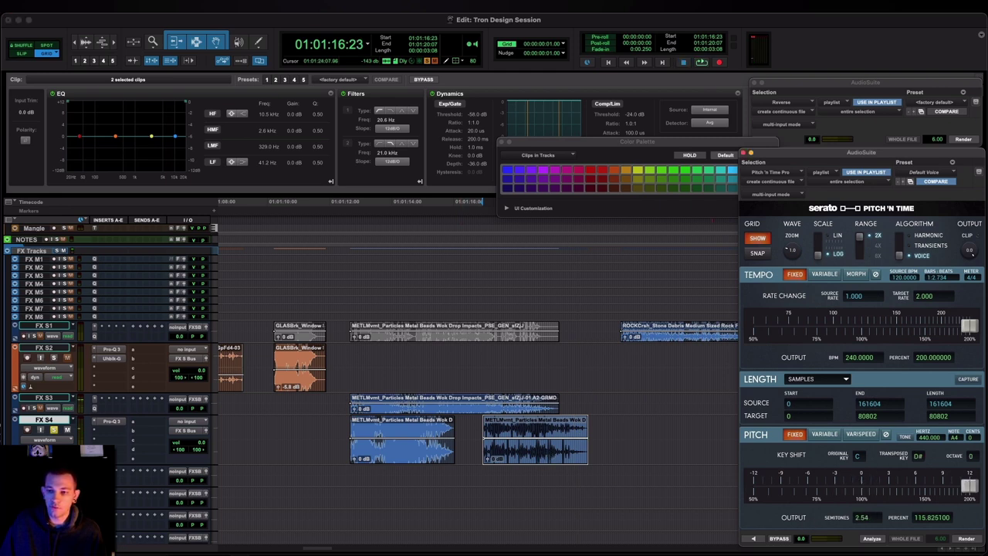
left_click(753, 537)
left_click(908, 324, "alt")
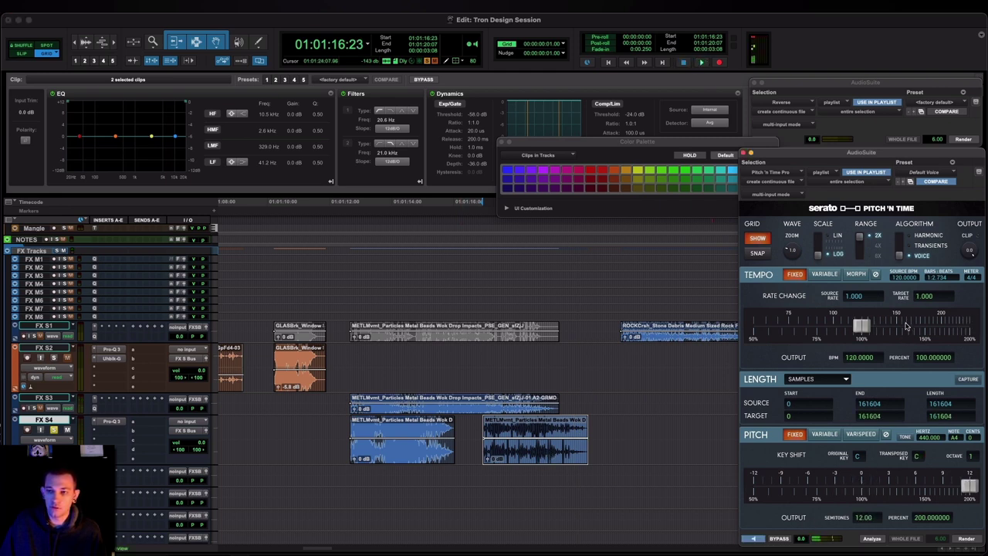
left_click_drag(797, 486, 717, 484)
left_click_drag(841, 485, 845, 484)
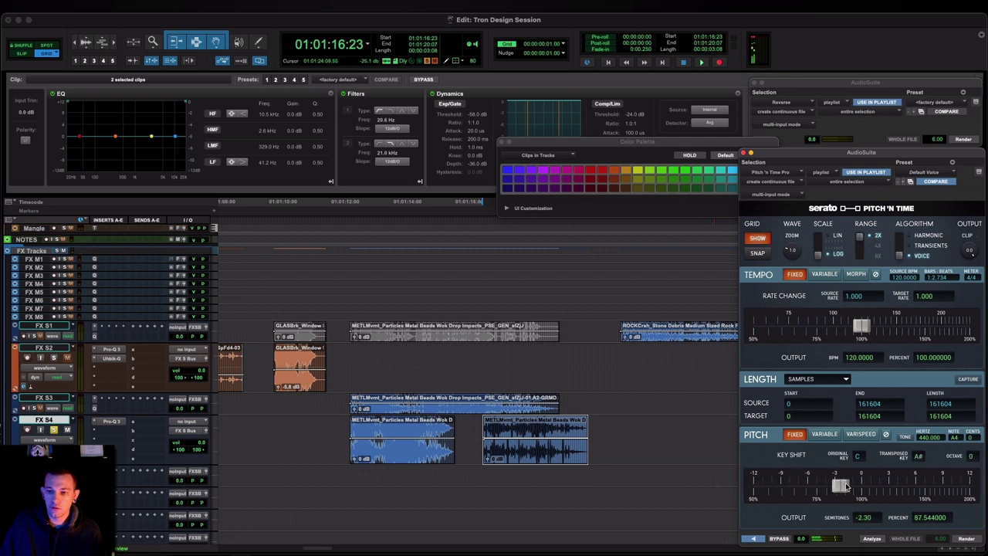
left_click_drag(918, 489, 861, 488)
Consolidate the processed metal beads clip on the print track
scroll(470, 369, "down", 2)
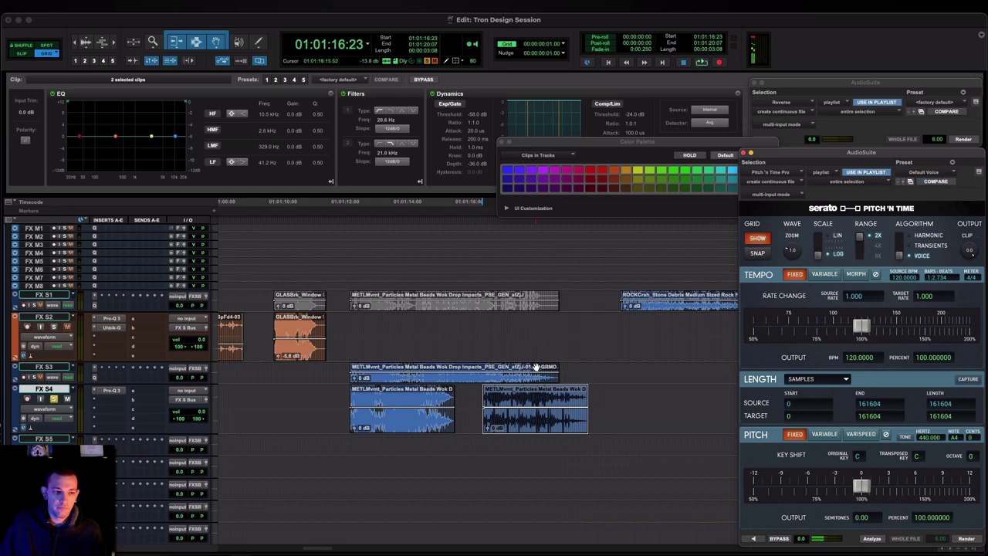
scroll(536, 367, "down", 10)
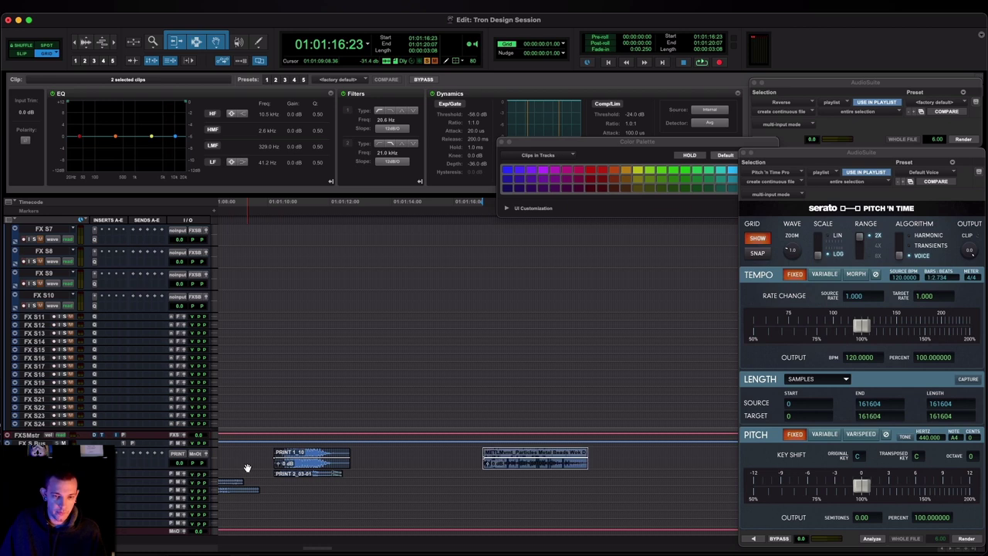
key("shift+3")
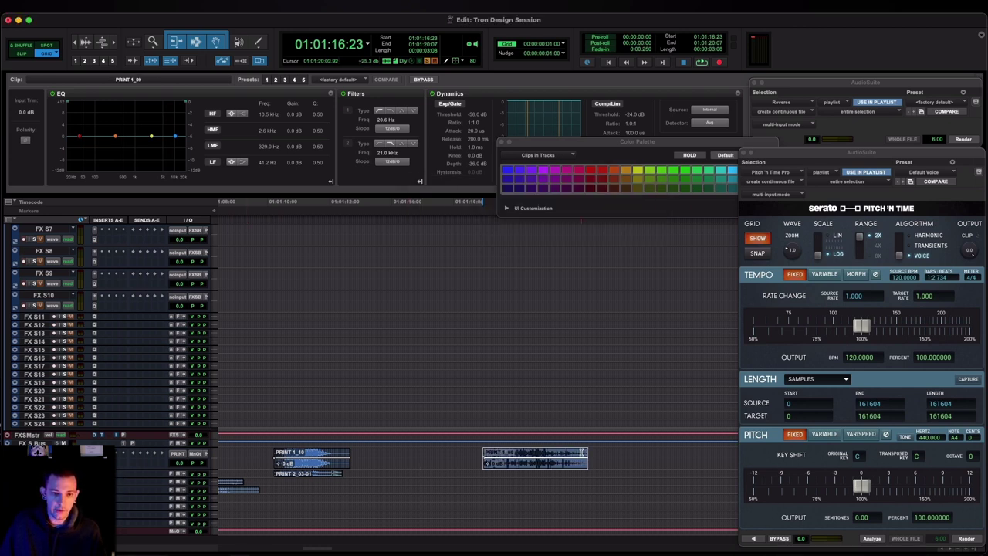
Mute all three metal beads clips on FX S3 and FX S4
scroll(424, 466, "left", 5)
scroll(581, 453, "up", 10)
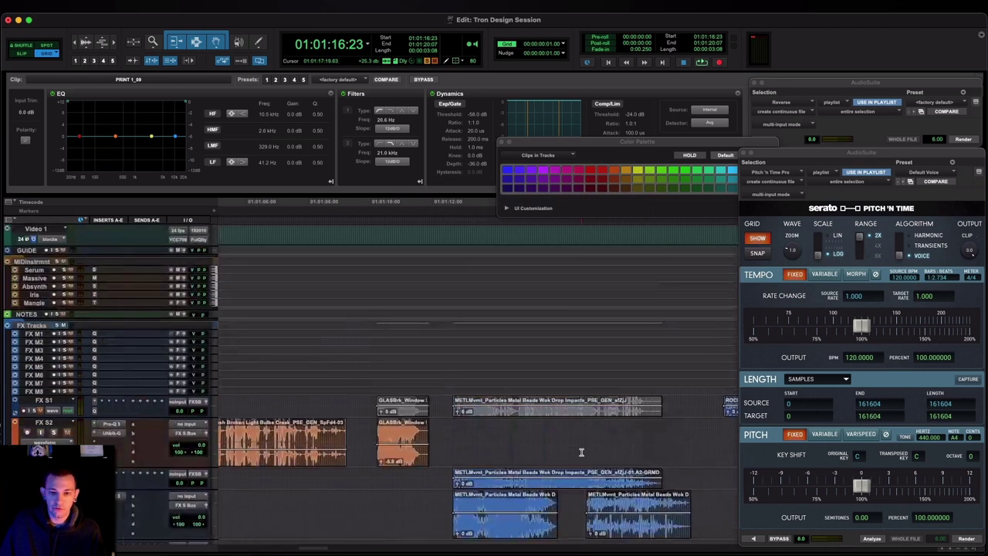
left_click_drag(445, 446, 702, 484)
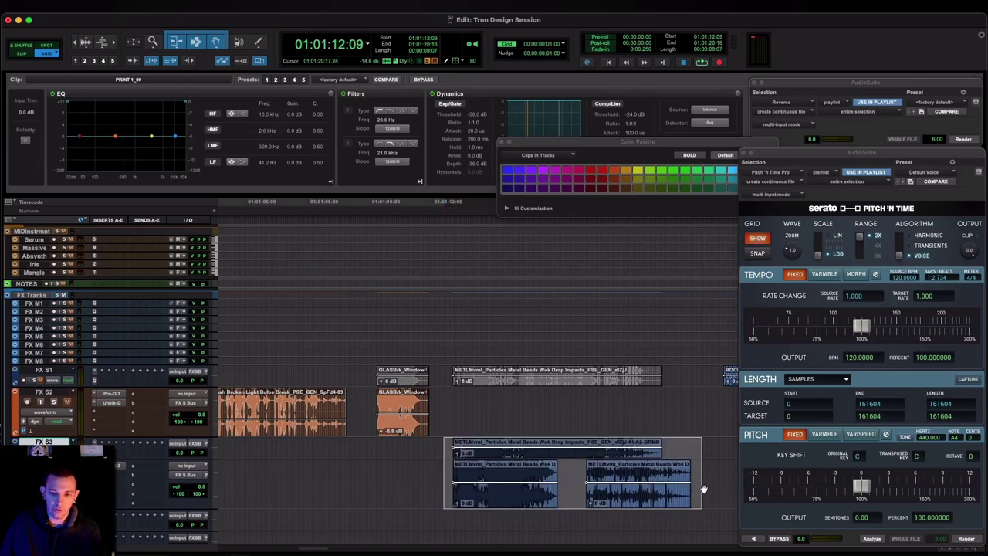
scroll(390, 465, "right", 14)
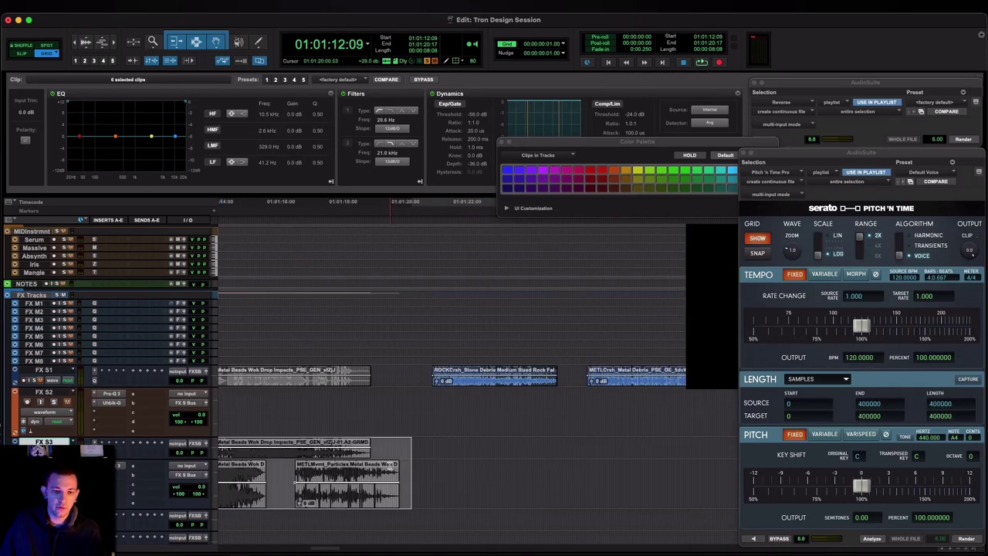
Try to place the stone debris clip on FX S2 starting at 01:01:23:10 and undo the placement
left_click(487, 385)
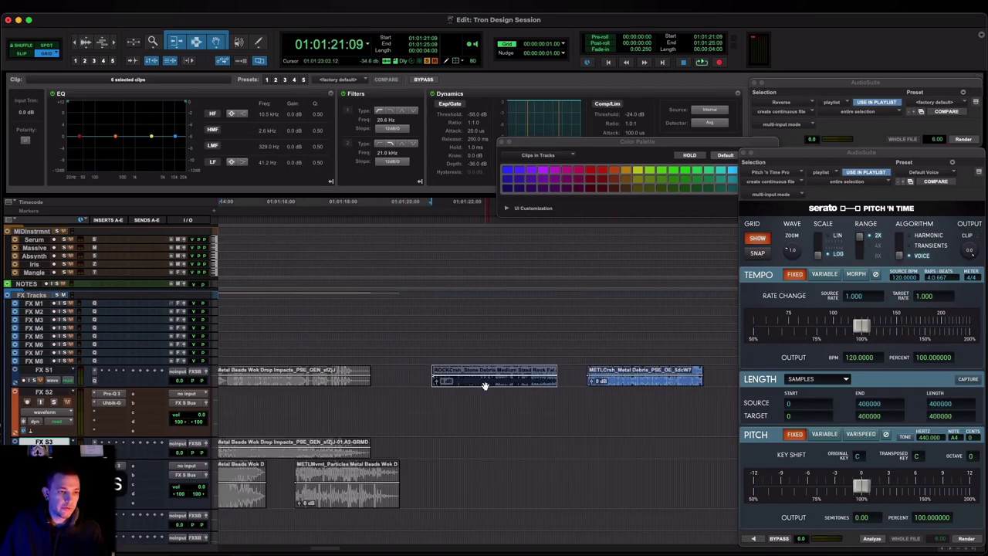
key("t")
scroll(495, 384, "right", 10)
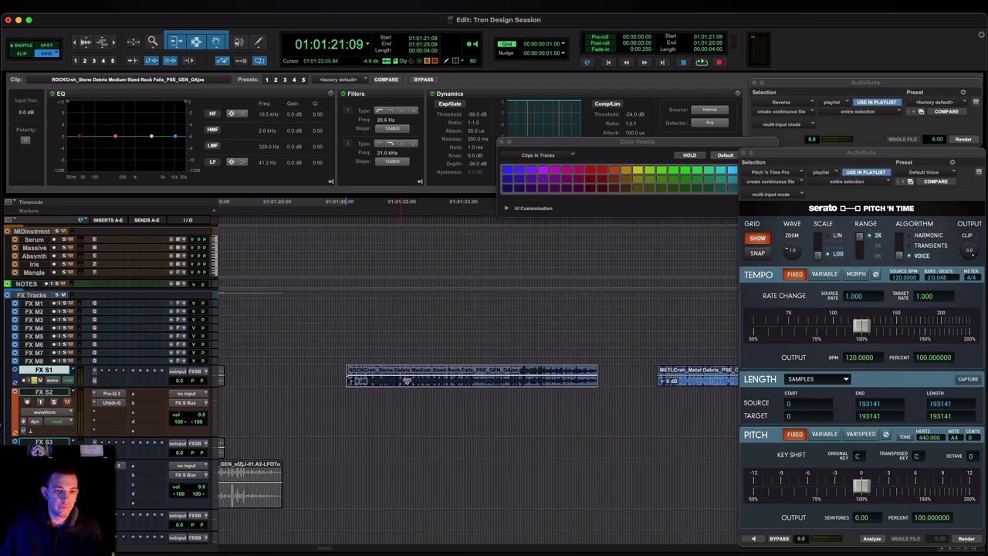
left_click_drag(409, 386, 536, 424)
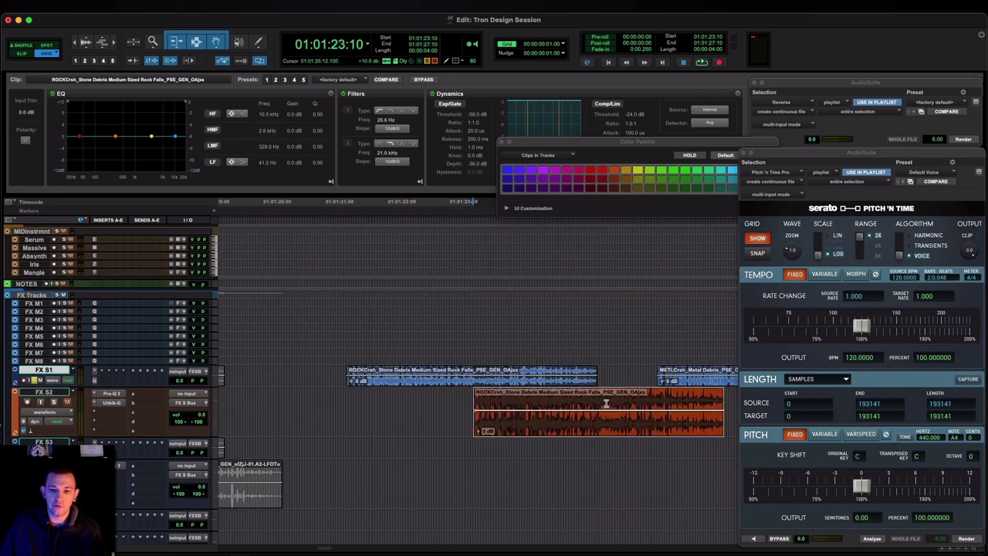
key("r")
scroll(579, 389, "right", 10)
key("super+z")
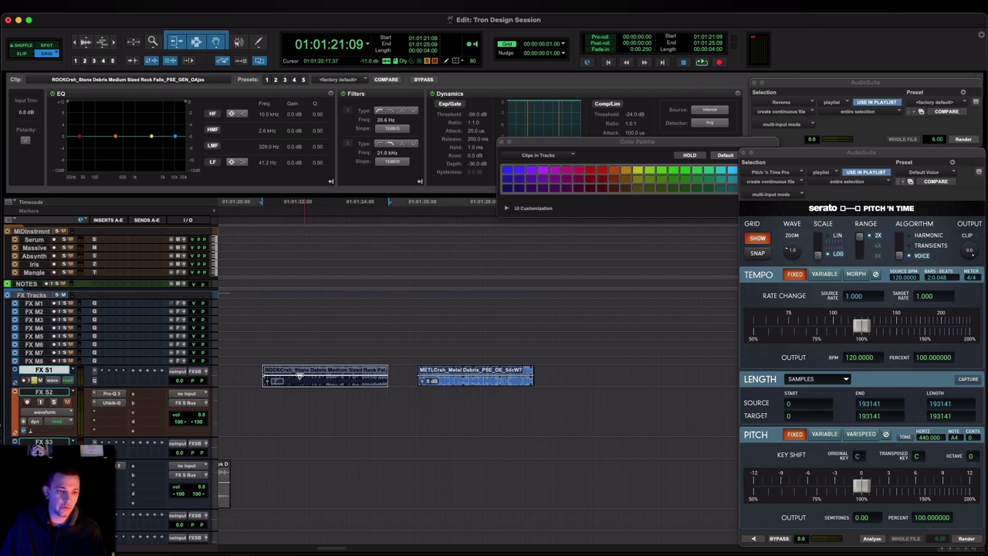
Play the stone debris clip on FX S1 from 01:01:21:22 to judge its character
left_click(280, 369)
key("t")
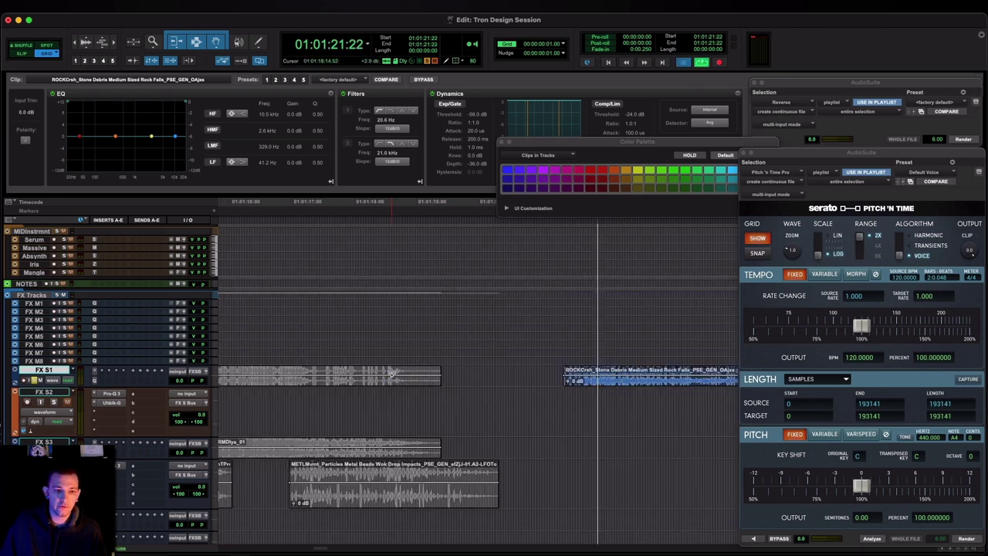
scroll(391, 375, "right", 8)
key("space")
scroll(392, 374, "left", 2)
scroll(392, 375, "left", 1)
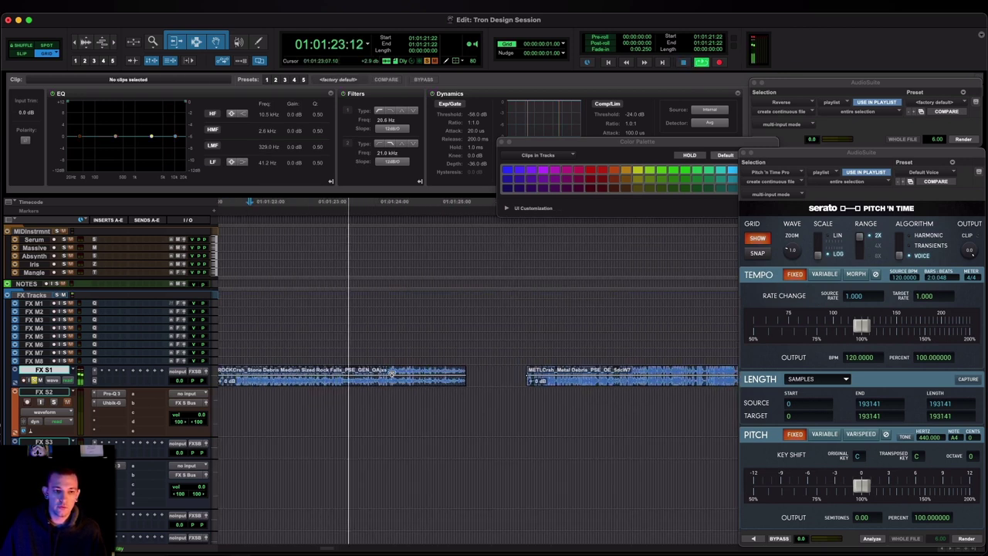
key("space")
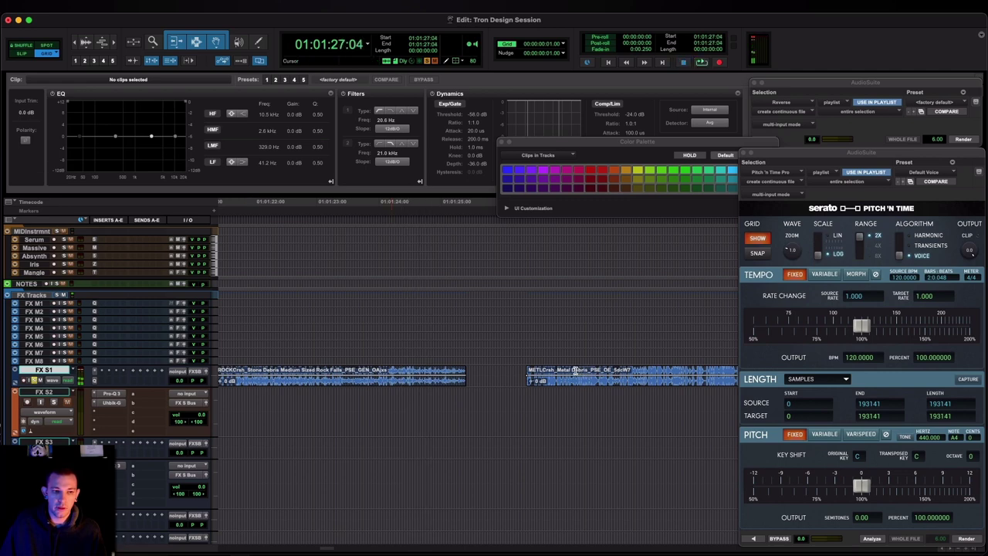
Play the metal debris clip on FX S1 from 01:01:27:04 and lower its clip gain to -4.6 dB
key("space")
left_click(598, 377)
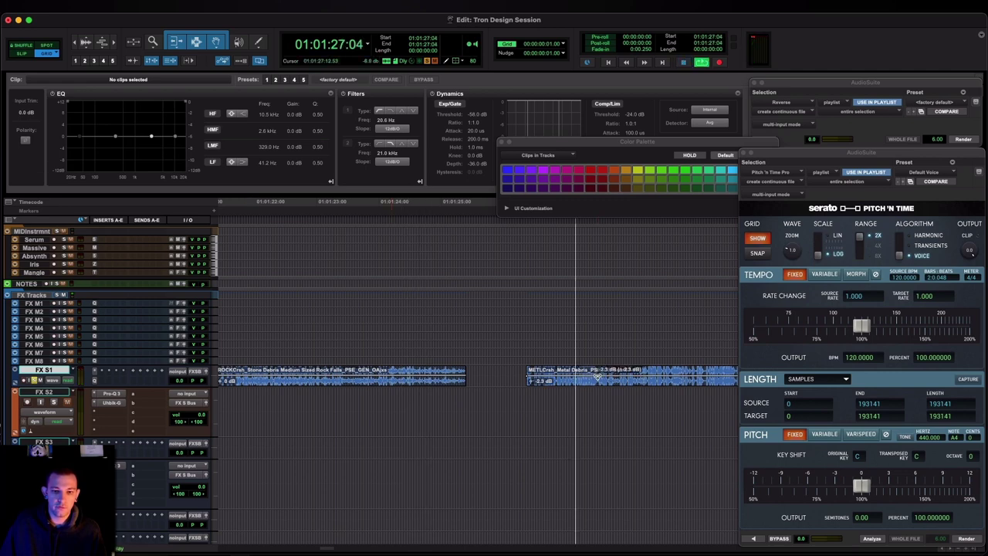
key("r")
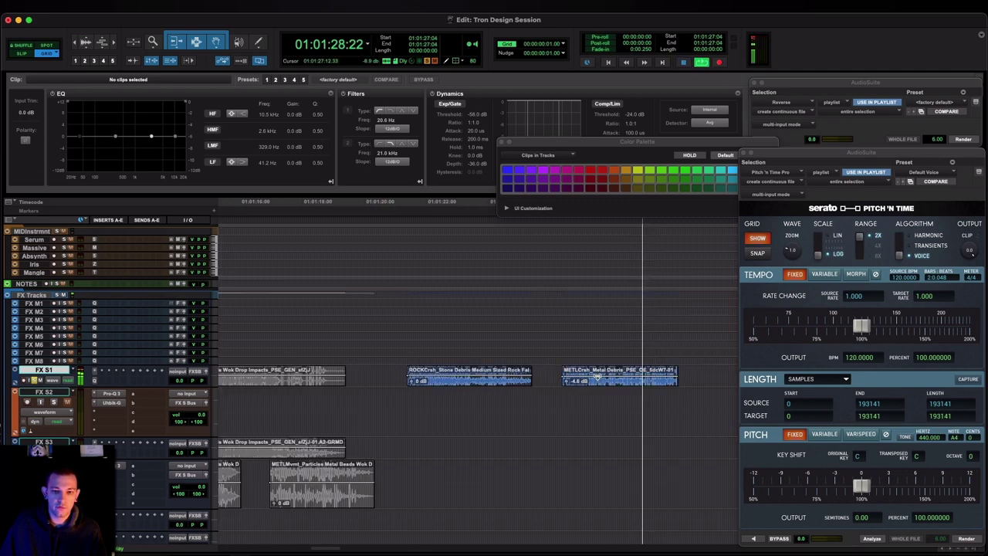
key("space")
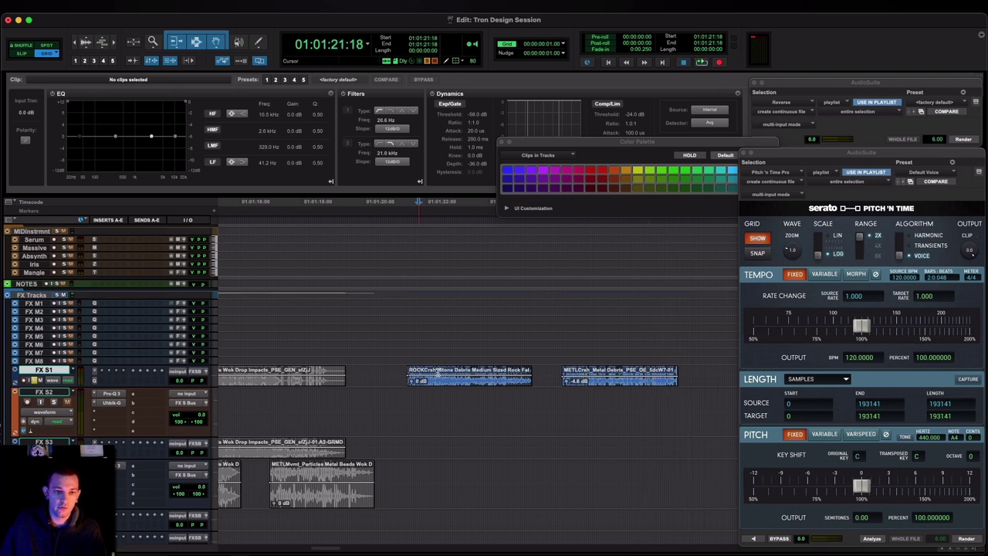
Move the stone debris clip from FX S1 to FX S2 at the same time position, solo FX S2 and play it
key("space")
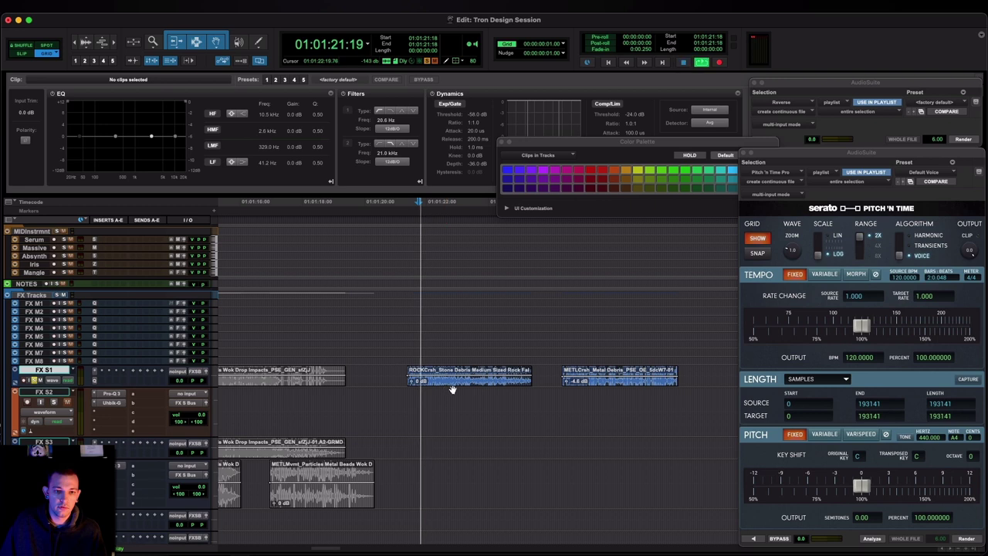
double_click(453, 384)
key("space")
left_click_drag(452, 382, 456, 419)
key("shift+s")
key("space")
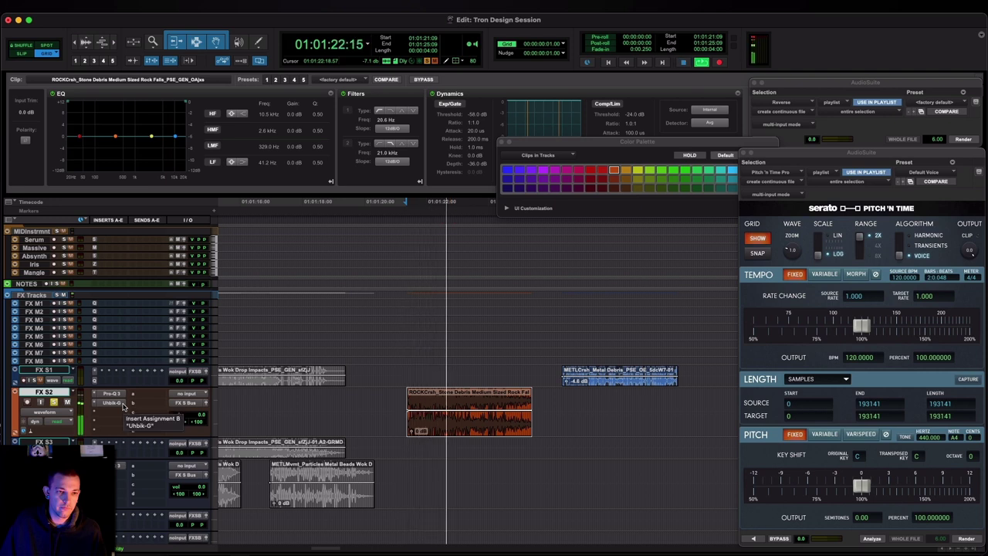
Open Uhbik-G on FX S2 during playback, vary its semitone and scale settings and set the grain size to 1.75
left_click(120, 404)
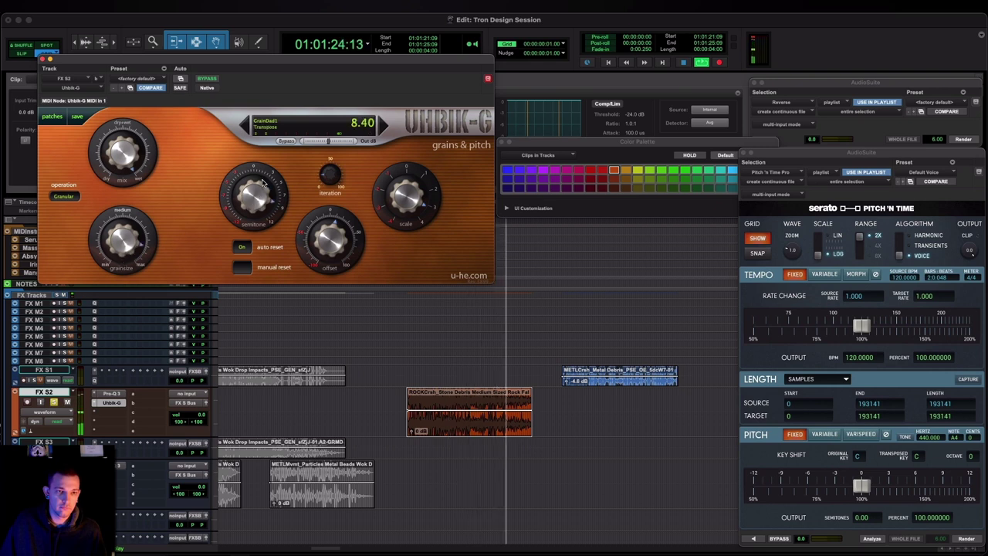
mouse_move(126, 284)
left_mouse_down()
mouse_move(132, 322)
mouse_move(131, 259)
mouse_move(132, 274)
left_mouse_up()
left_click_drag(274, 197, 258, 215)
mouse_move(407, 185)
left_mouse_down()
mouse_move(409, 205)
mouse_move(409, 196)
left_mouse_up()
mouse_move(130, 239)
left_mouse_down()
mouse_move(128, 228)
mouse_move(131, 254)
left_mouse_up()
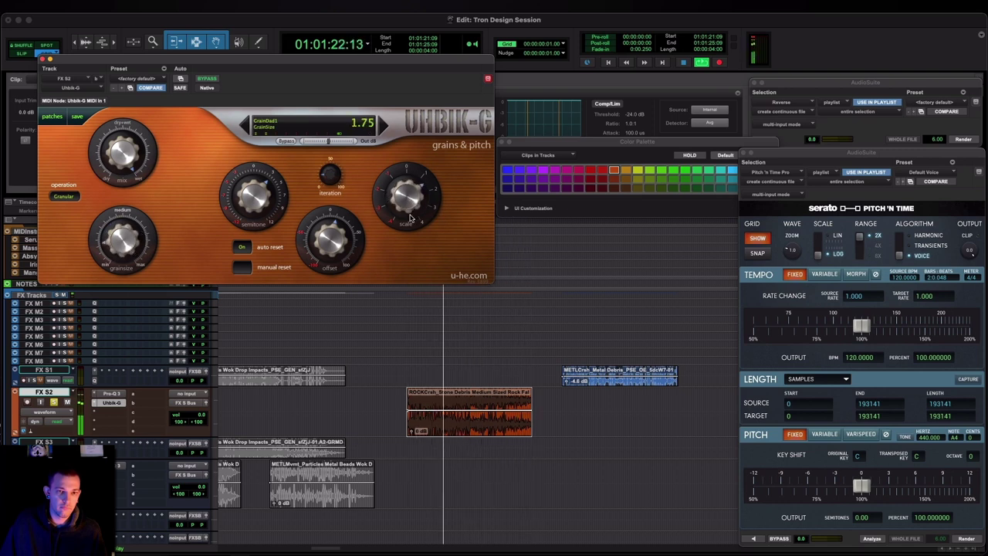
Set Uhbik-G's channel offset to -3.00, scaling to 2.00 and transpose to 9.40, stop playback and close the plug-in
left_click_drag(409, 202, 409, 179)
left_click_drag(252, 204, 251, 221)
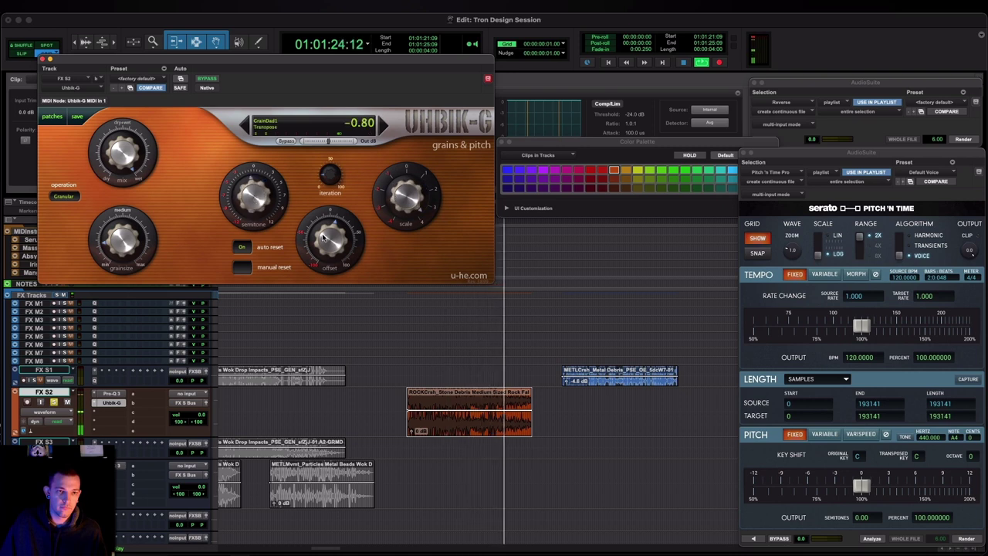
mouse_move(333, 241)
left_mouse_down()
mouse_move(337, 270)
mouse_move(338, 230)
left_mouse_up()
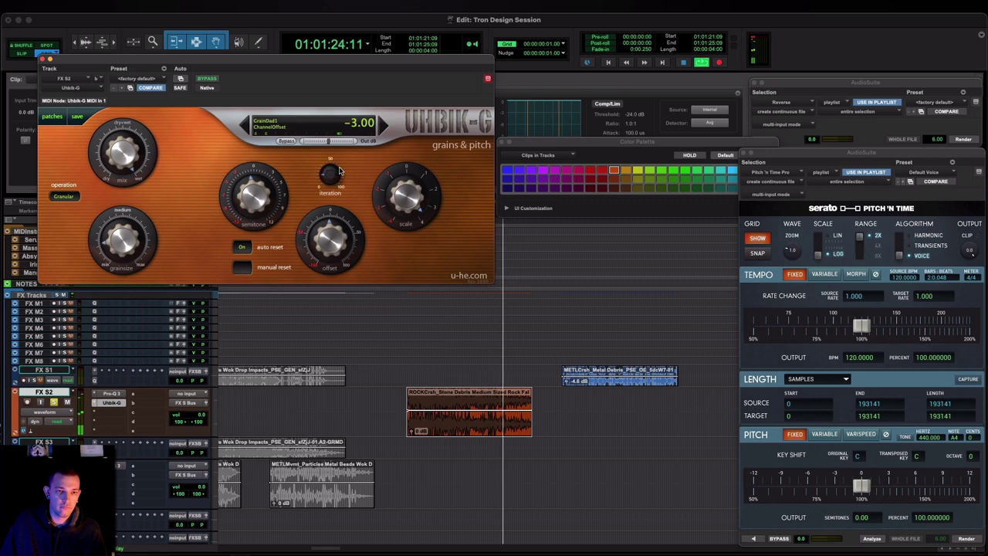
left_click_drag(392, 201, 404, 195)
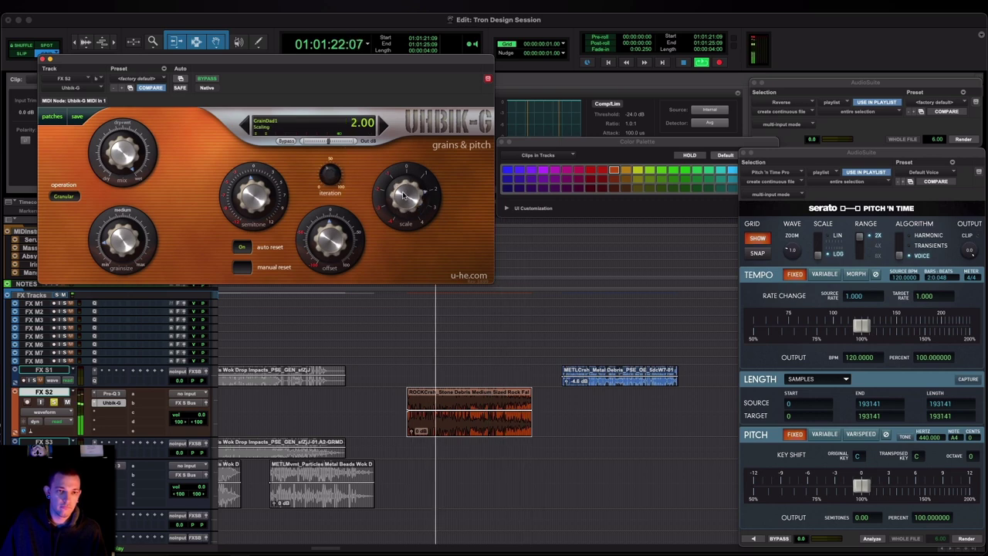
left_click_drag(253, 196, 141, 91)
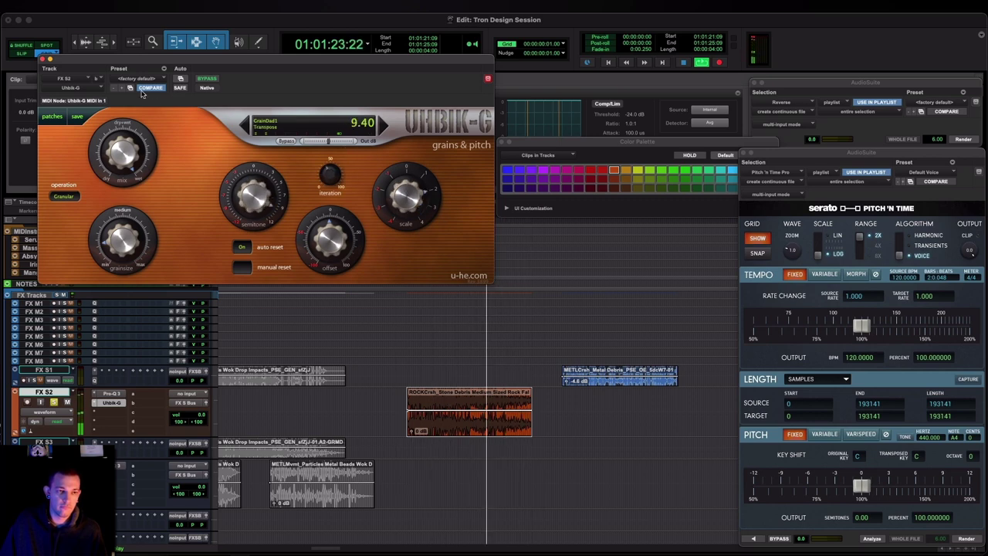
key("space")
left_click(44, 60)
Move the stone debris clip straight down to FX S3, enlarge that track's height and slightly lower the clip gain
key("r")
key("t")
key("t")
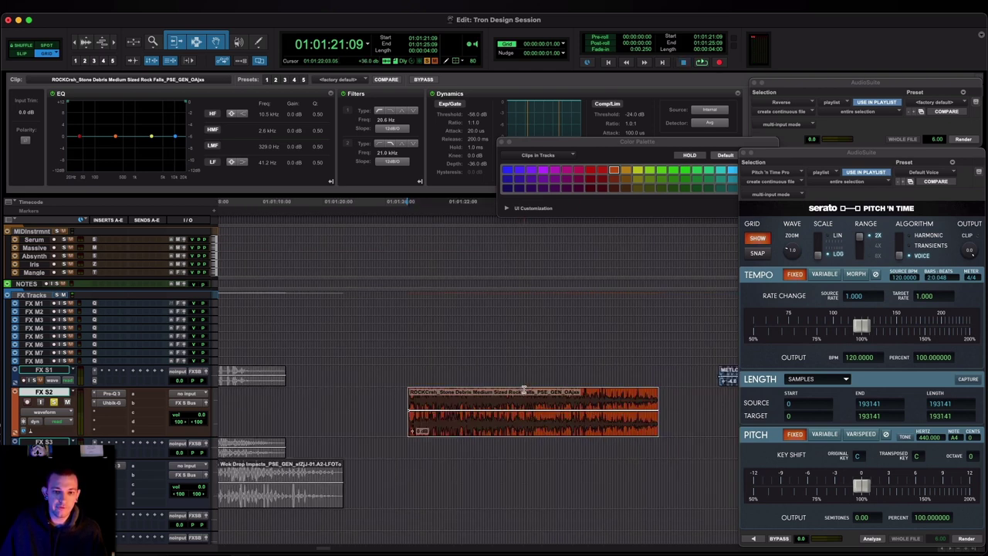
scroll(522, 390, "right", 2)
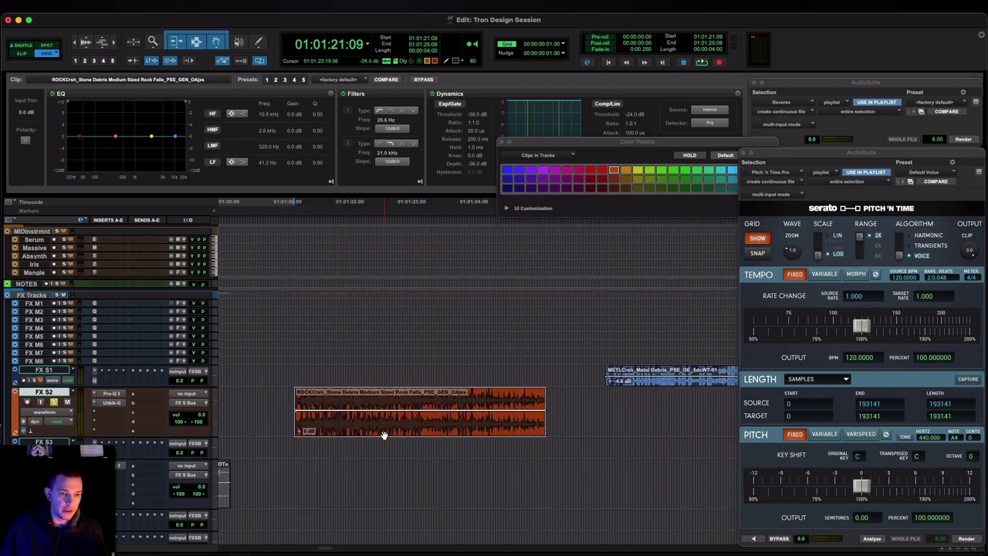
left_click_drag(384, 435, 379, 454)
key("ctrl+Up")
key("ctrl+Up")
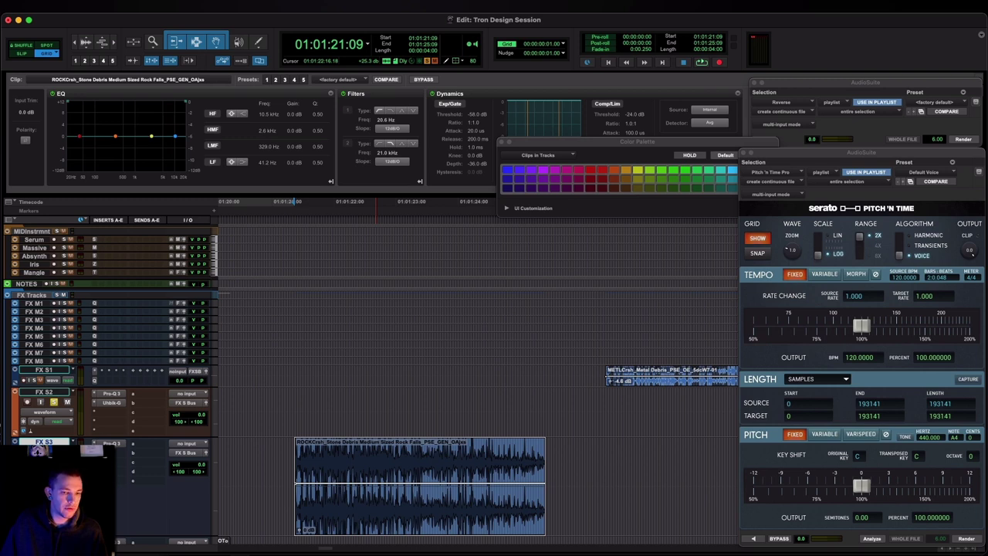
left_click_drag(437, 486, 437, 488)
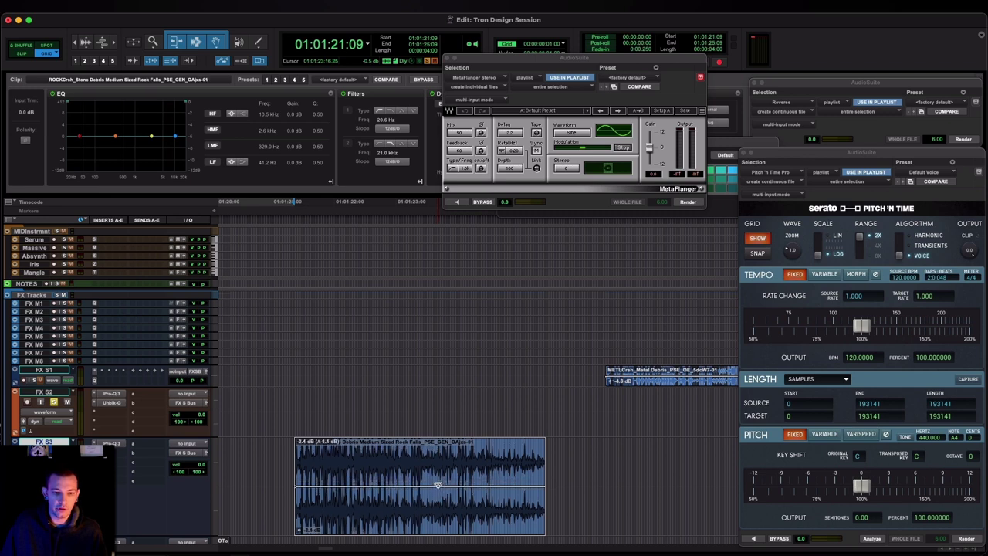
Preview MetaFlanger on the stone debris clip on FX S3, setting the mix to 100 and raising the modulation rate
left_click(458, 202)
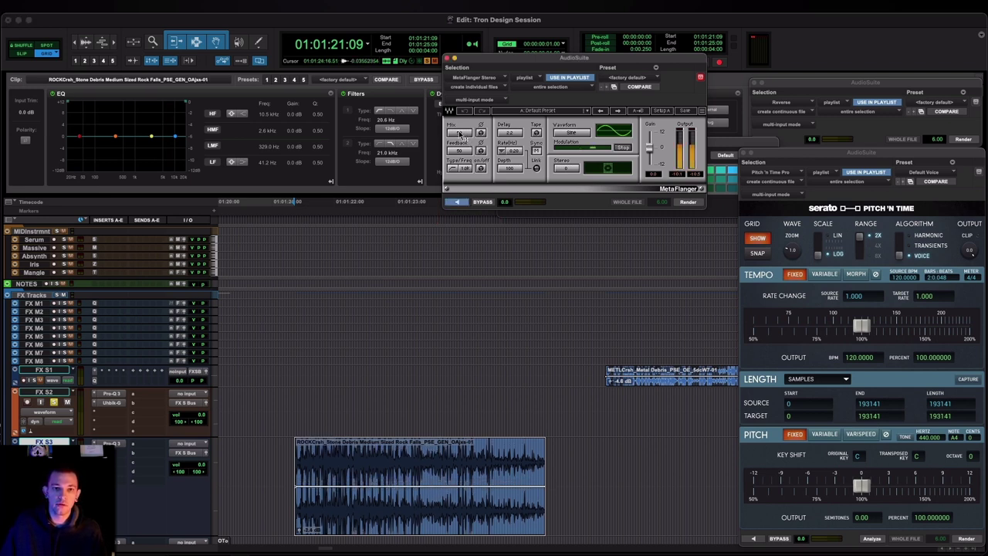
left_click_drag(465, 135, 465, 97)
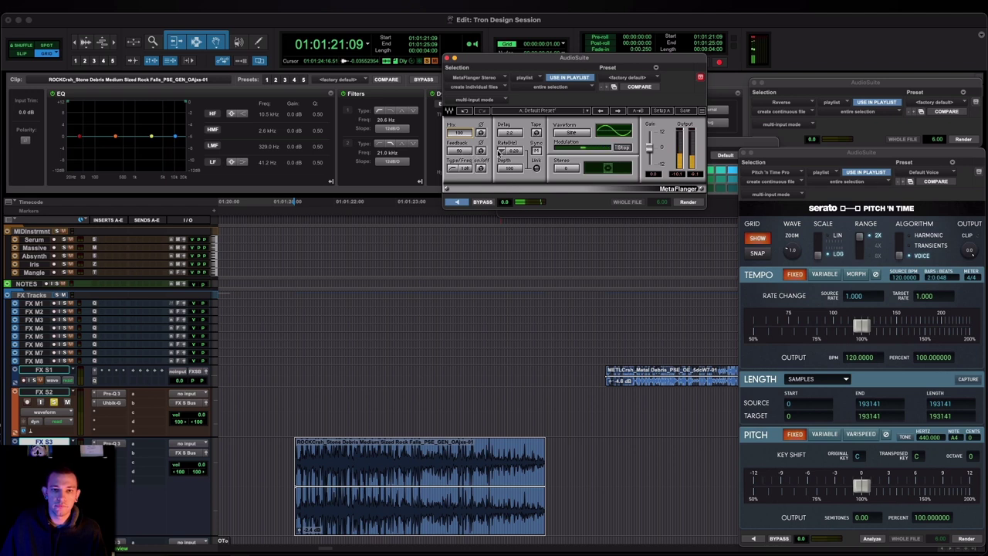
left_click_drag(510, 152, 511, 135)
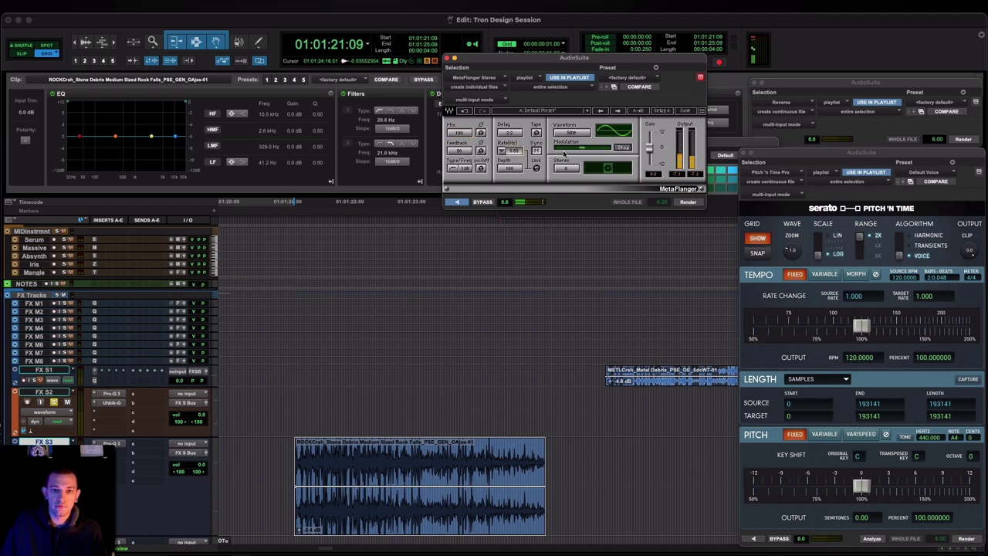
Enable MetaFlanger's tape mode, widen the stereo setting, vary the rate and set the delay to 24.8
left_click(537, 132)
left_click_drag(516, 135, 516, 132)
left_click(565, 170)
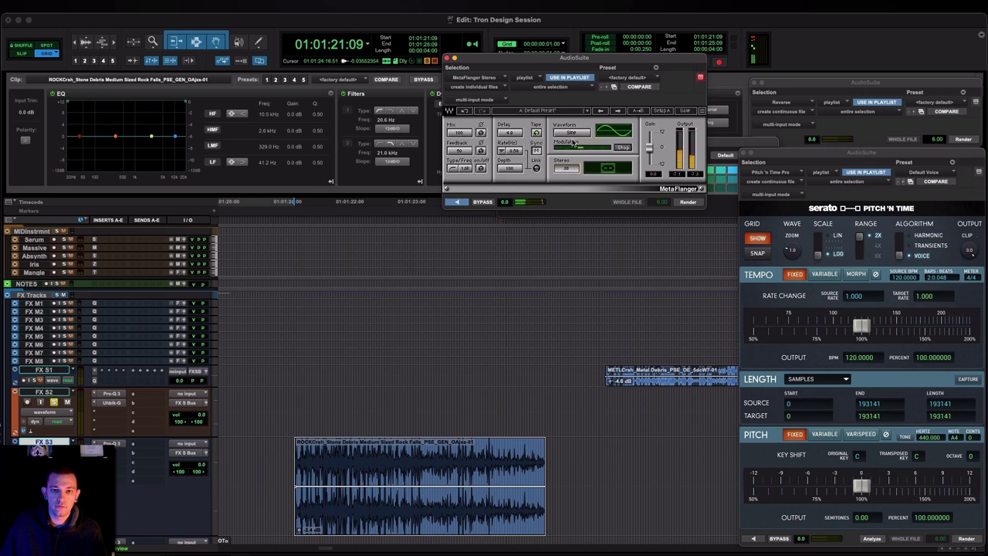
left_click(518, 154)
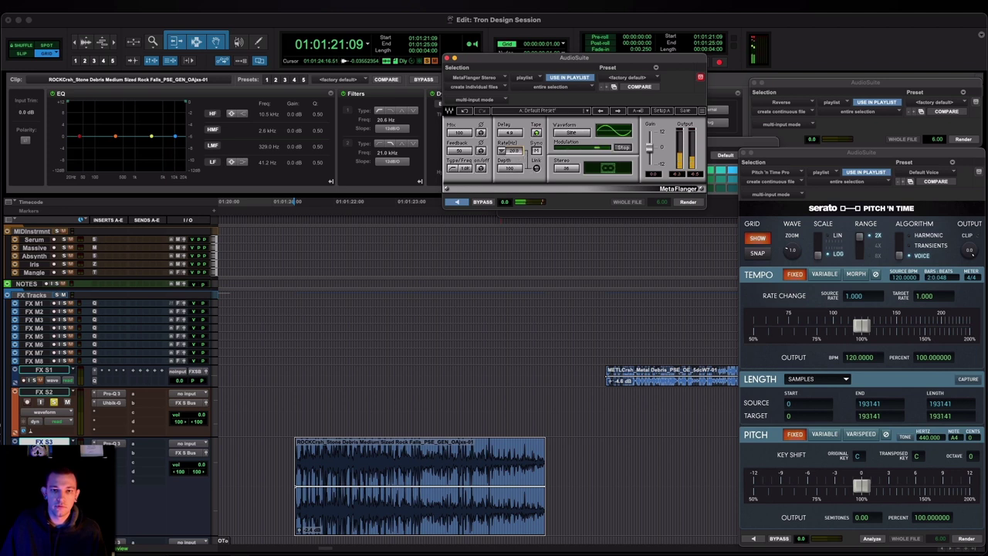
left_click_drag(511, 135, 511, 143)
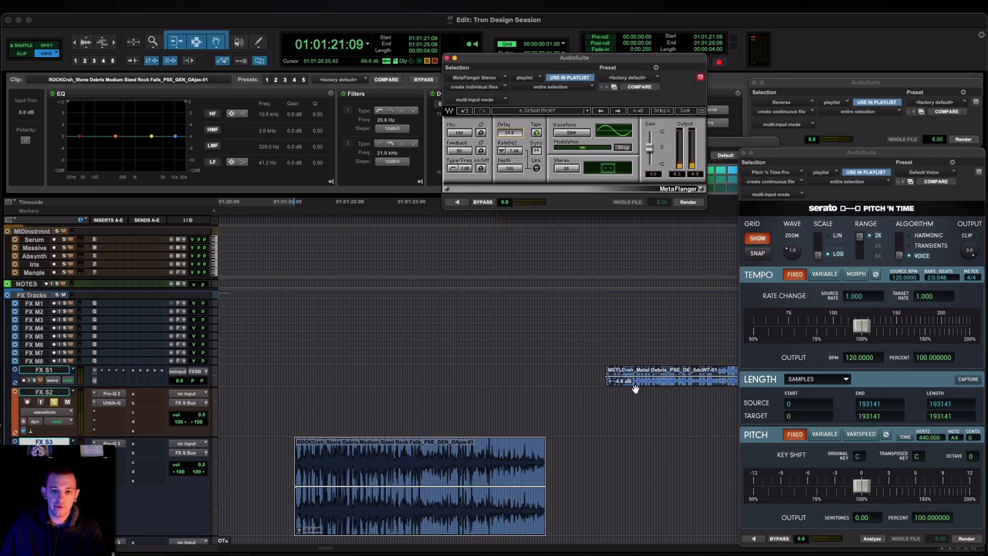
Move the metal debris clip from FX S1 to FX S3 just after the stone debris and lower its gain to -10.4 dB
left_click_drag(634, 388, 598, 490)
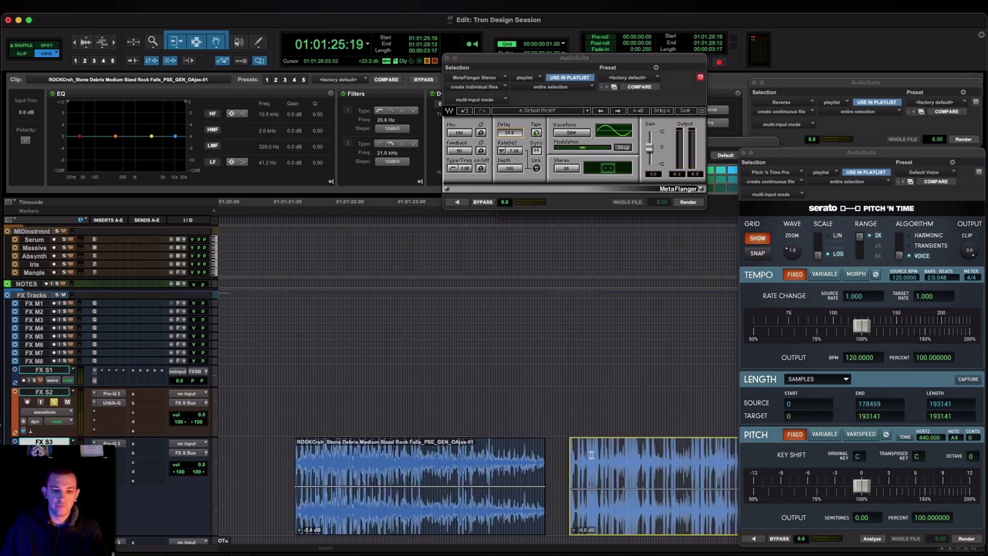
scroll(592, 454, "right", 5)
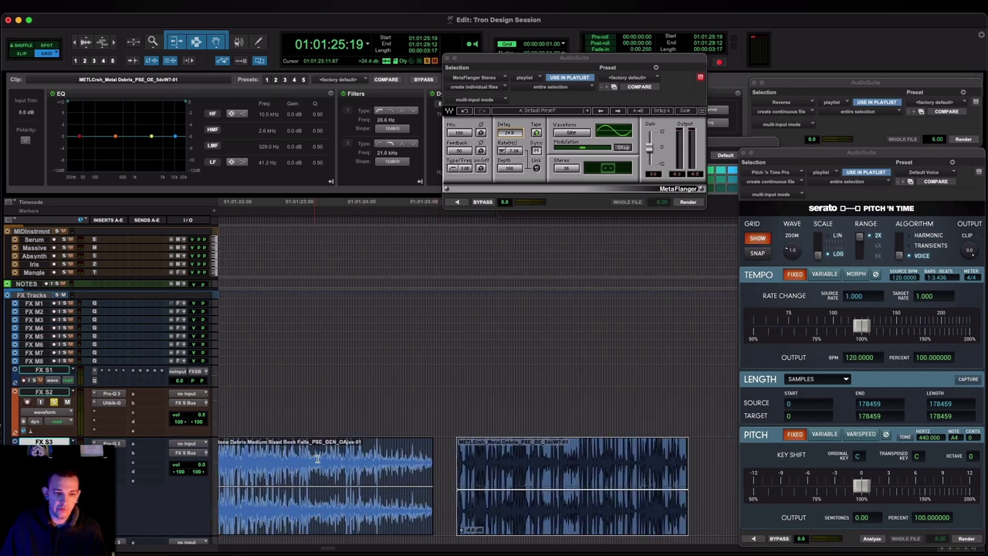
left_click_drag(487, 491, 488, 497)
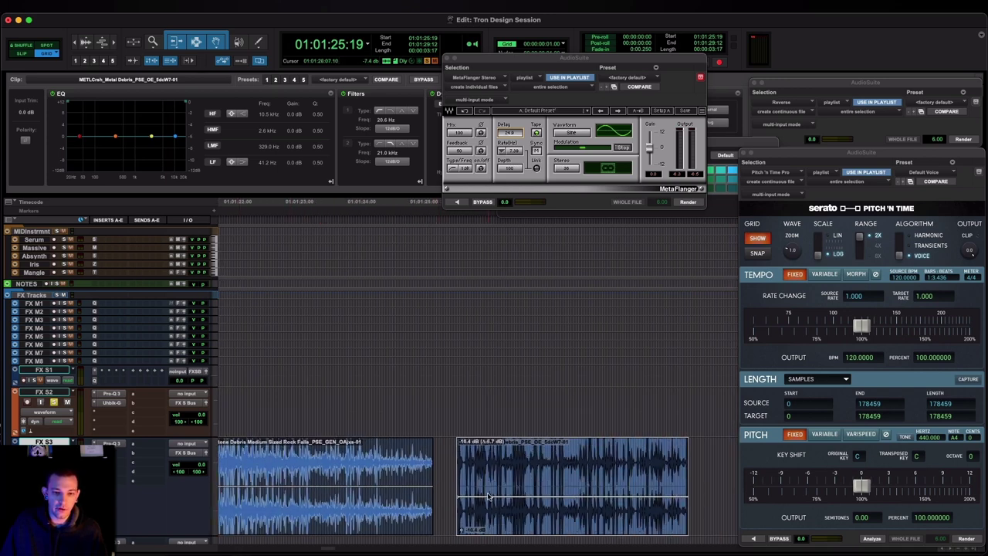
Preview MetaFlanger on the metal debris clip, setting feedback to 75, gain to -4.1 and delay to 2.8 while varying the rate
left_click(457, 200)
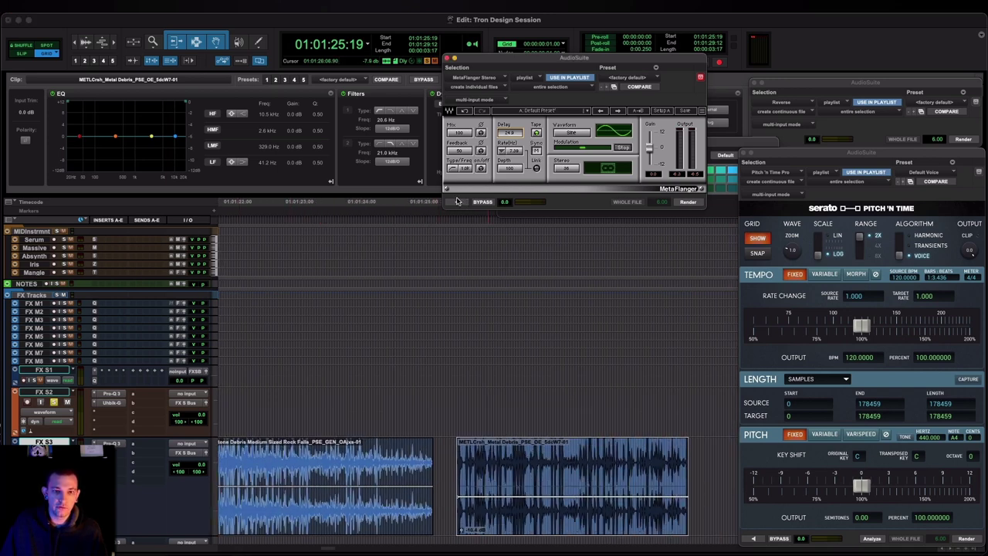
left_click(516, 150)
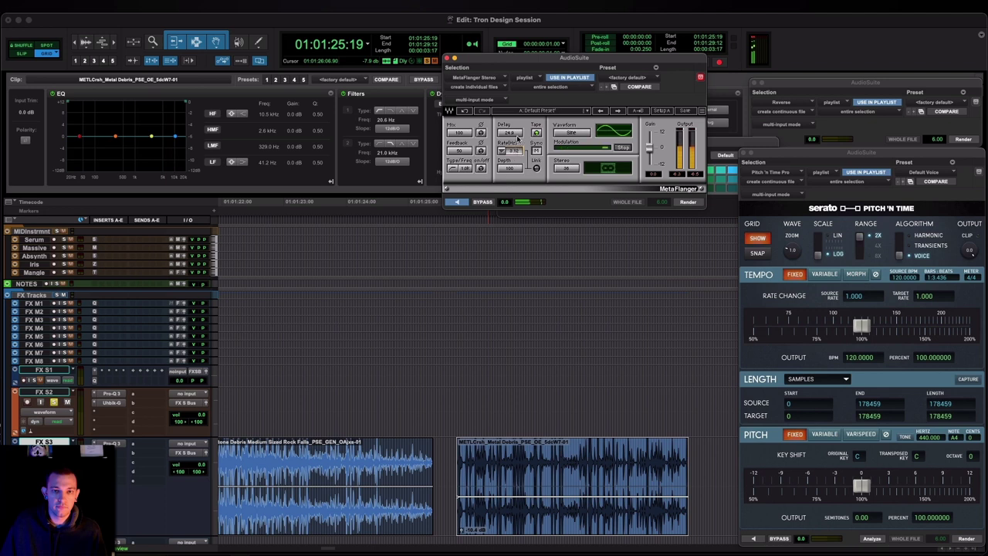
left_click_drag(461, 152, 462, 140)
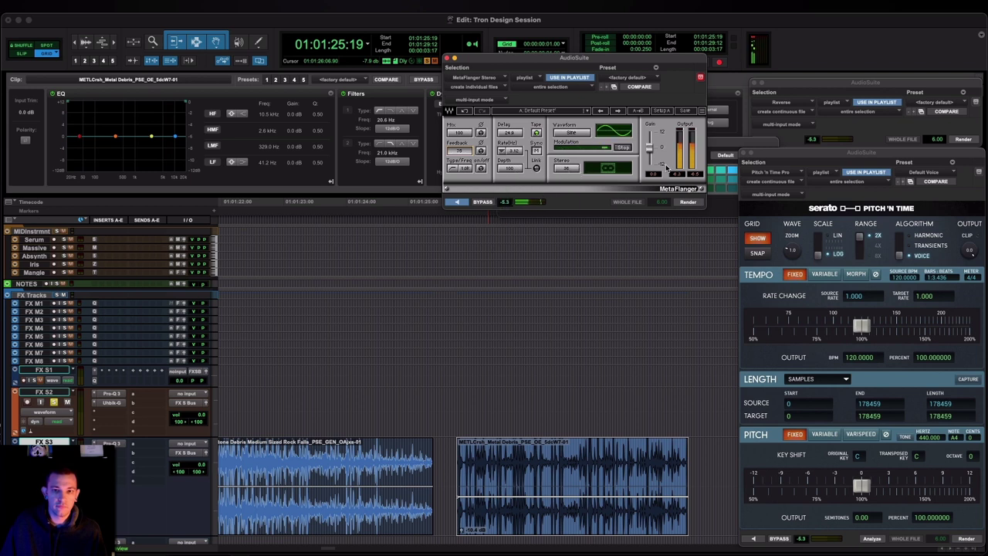
left_click_drag(649, 149, 649, 154)
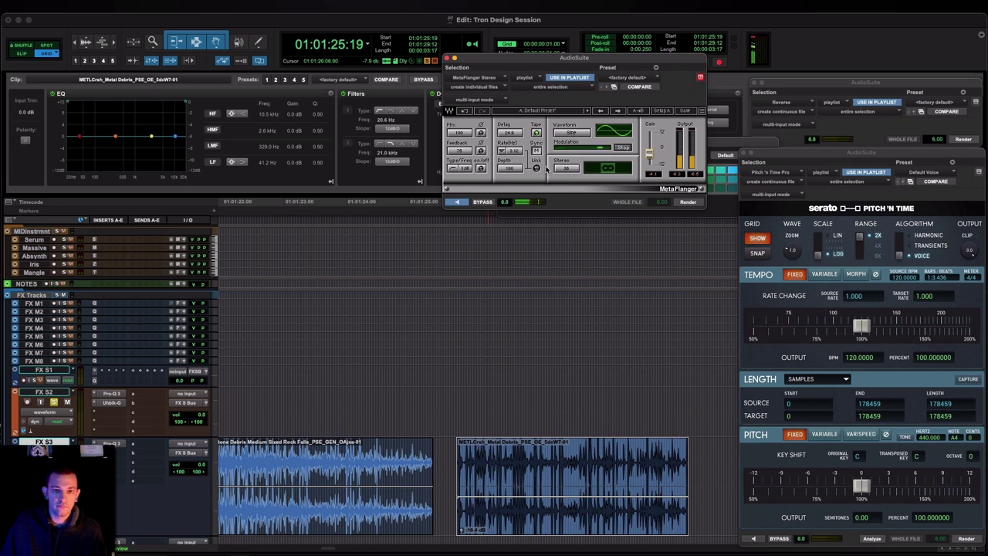
left_click_drag(510, 133, 510, 128)
left_click_drag(514, 158, 514, 150)
left_click(510, 132)
Preview MetaFlanger on the stone debris clip, set the rate to 2.00, widen the stereo setting and stop the preview
scroll(489, 371, "left", 4)
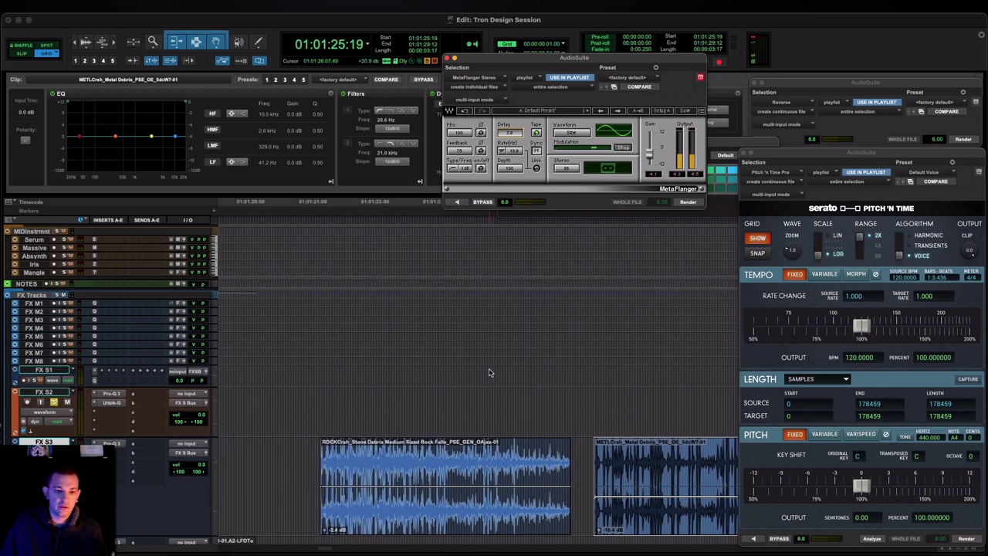
left_click(507, 528)
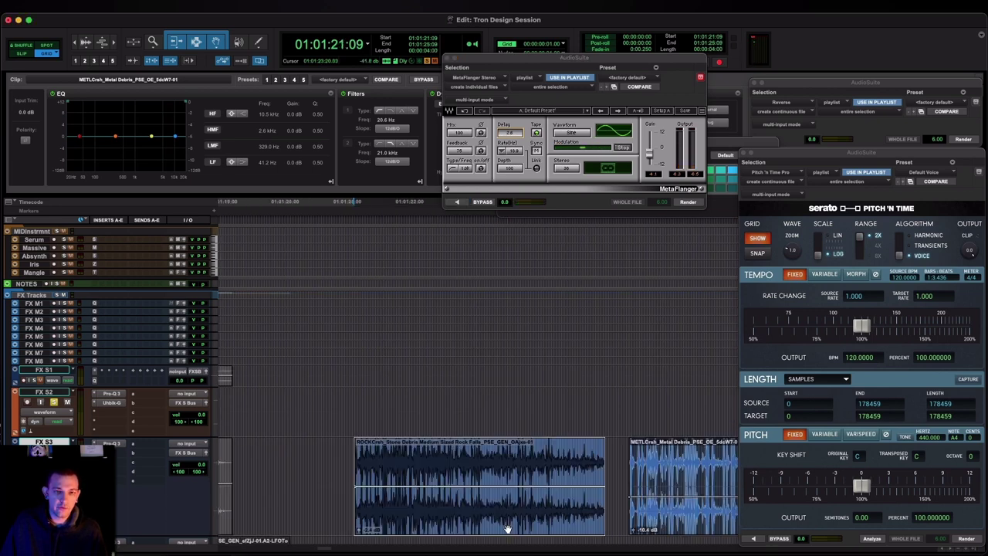
left_click(459, 203)
left_click_drag(513, 151, 510, 144)
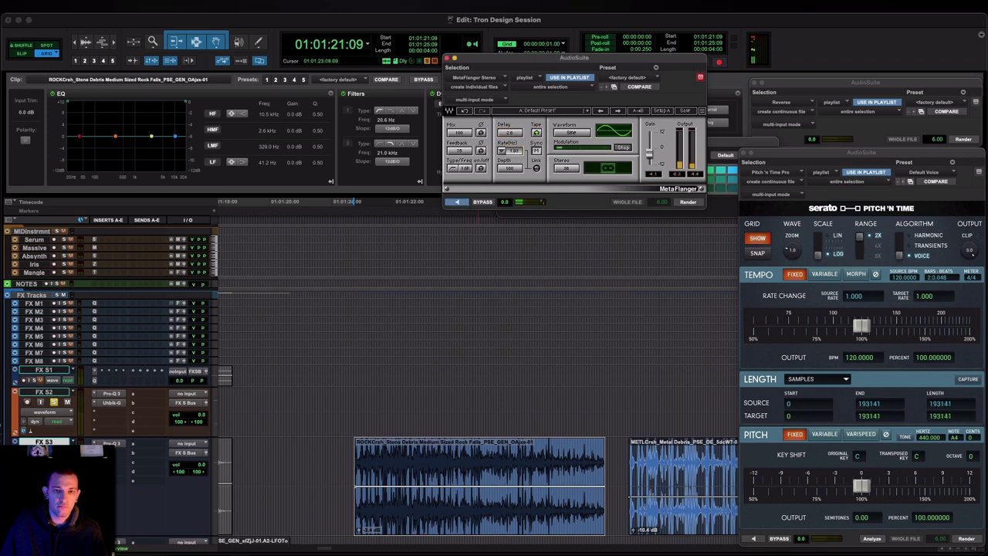
left_click(566, 169)
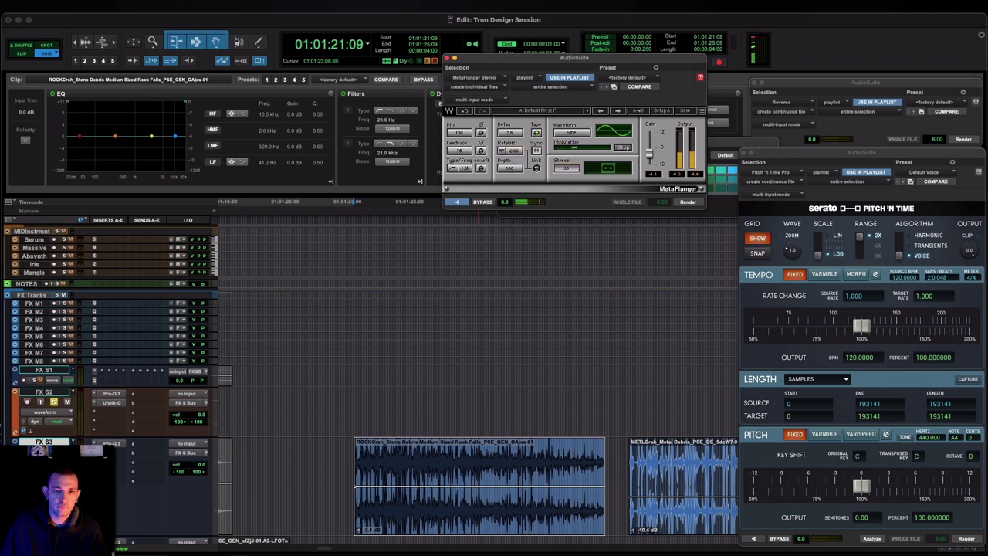
left_click_drag(566, 169, 565, 152)
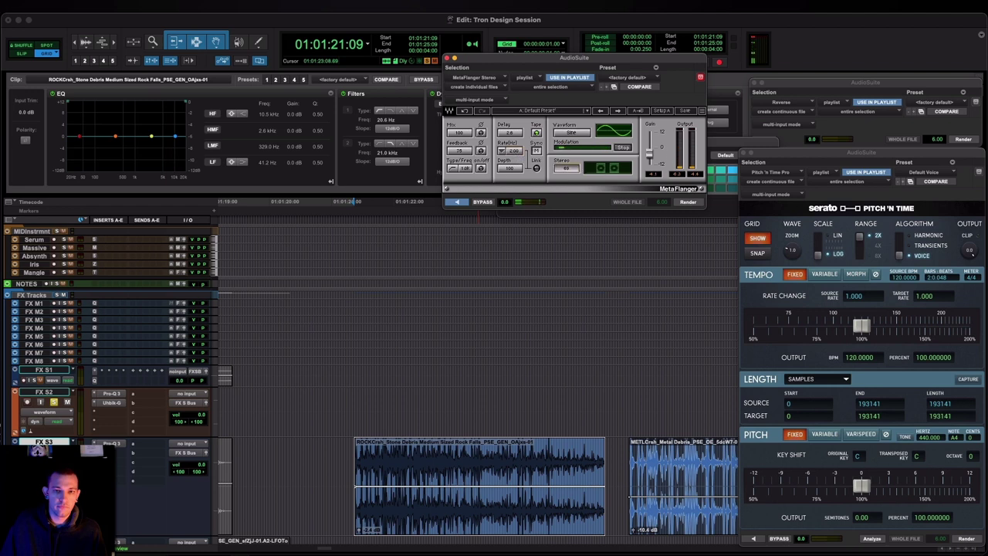
left_click(460, 205)
Select both the stone and metal debris clips on FX S3 and mute them
scroll(503, 367, "down", 4)
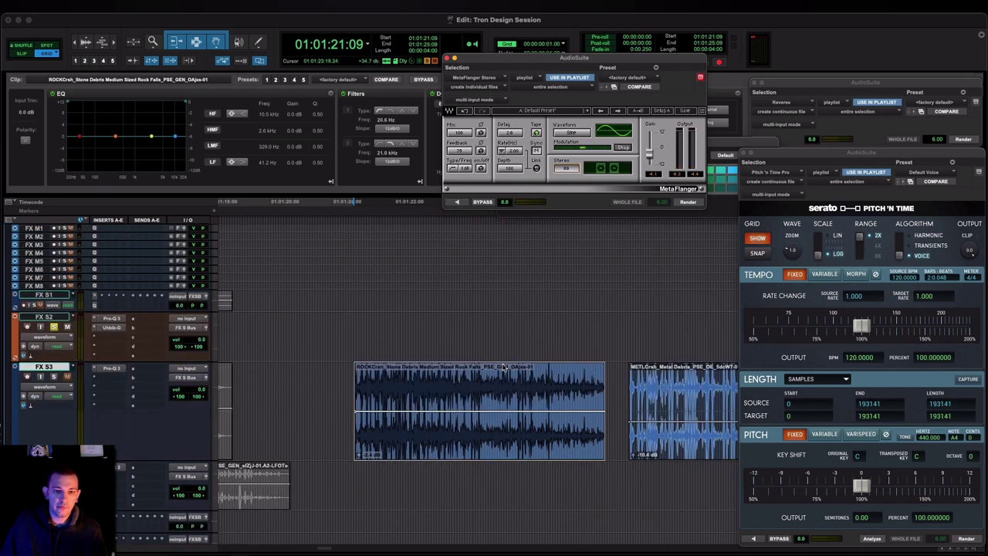
key("r")
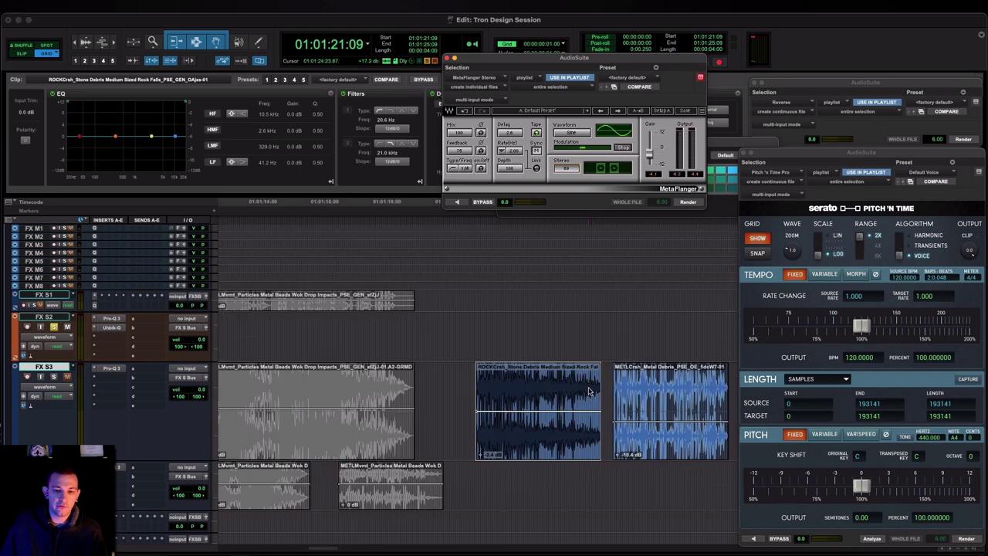
key("r")
scroll(591, 393, "right", 3)
scroll(591, 392, "up", 3)
scroll(591, 392, "down", 3)
left_click_drag(419, 365, 416, 367)
left_click(433, 369)
left_click(287, 375, "shift")
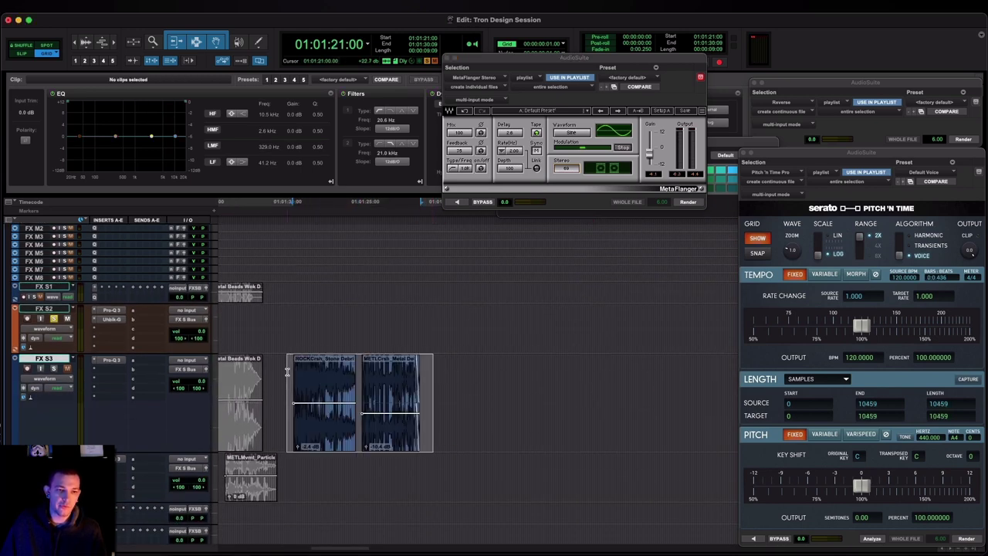
left_click(306, 283)
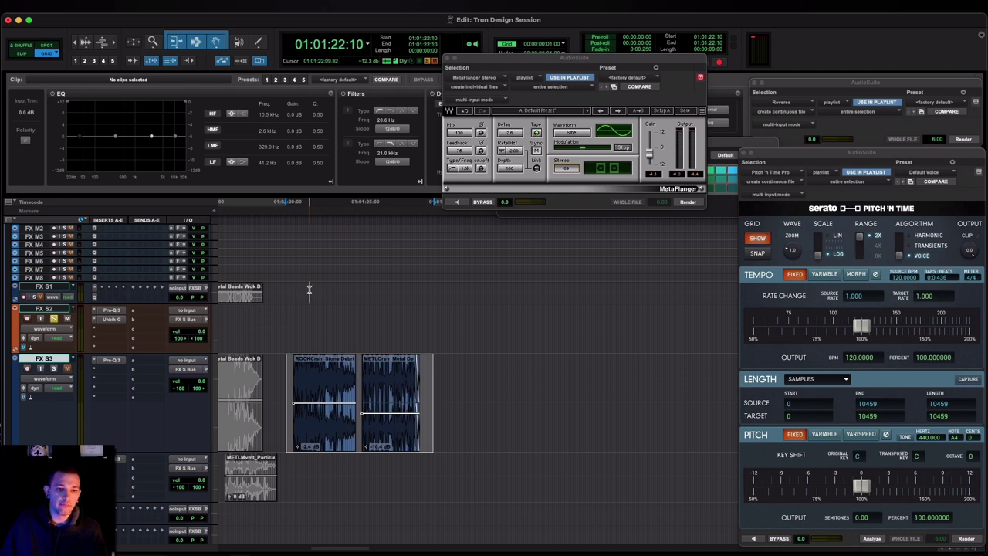
Preview MetaFlanger on the window glass break and crushed light bulb clips on FX S2, ending on the window glass
key("t")
scroll(308, 291, "left", 5)
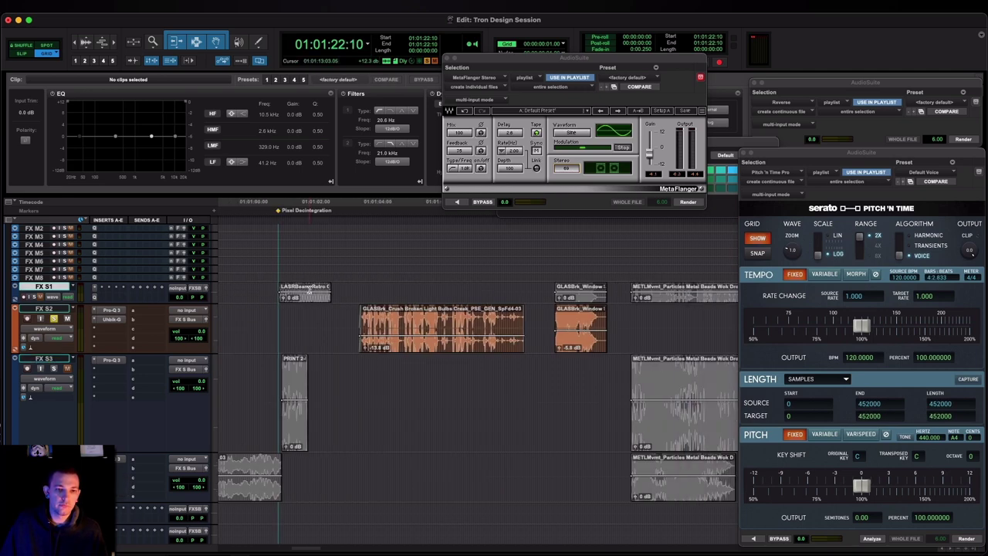
left_click(354, 350)
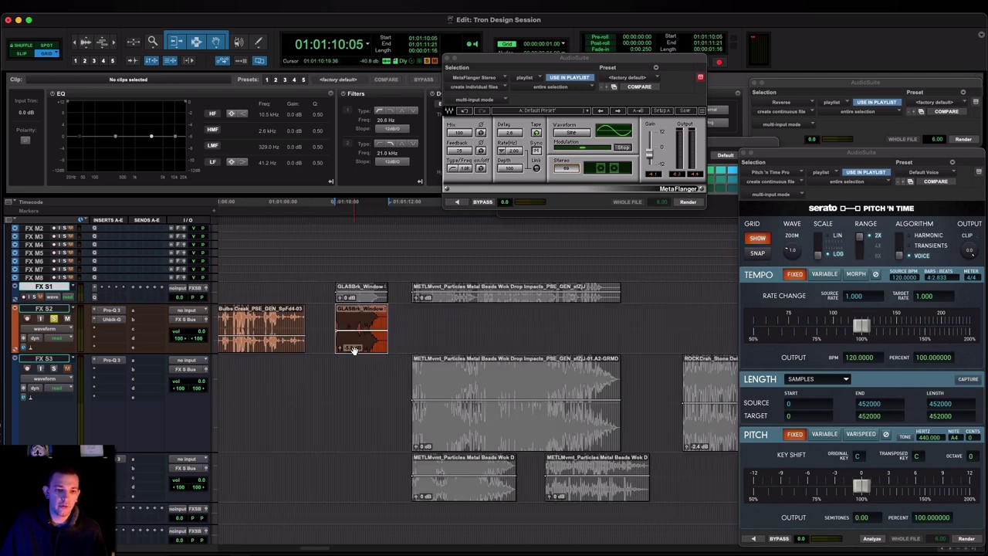
left_click(456, 202)
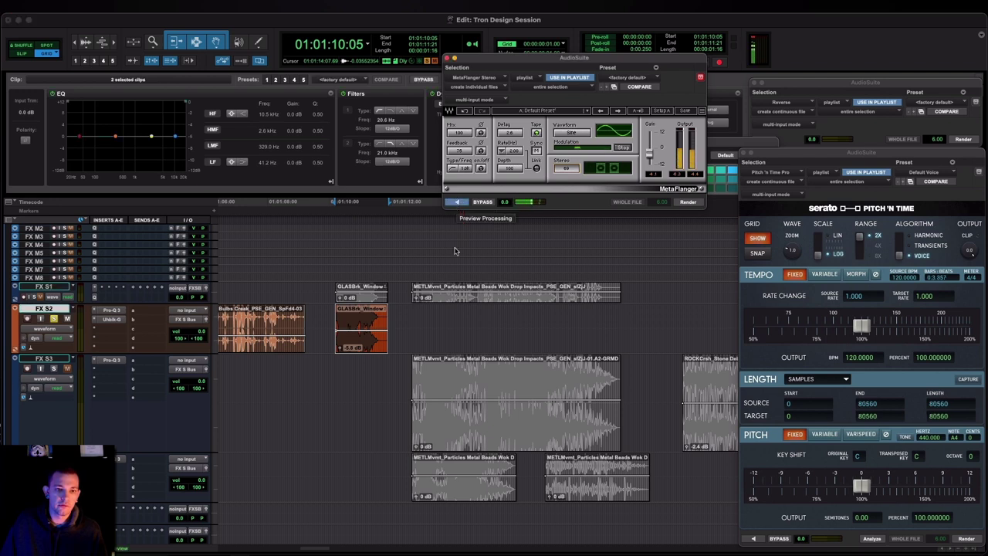
left_click(253, 348)
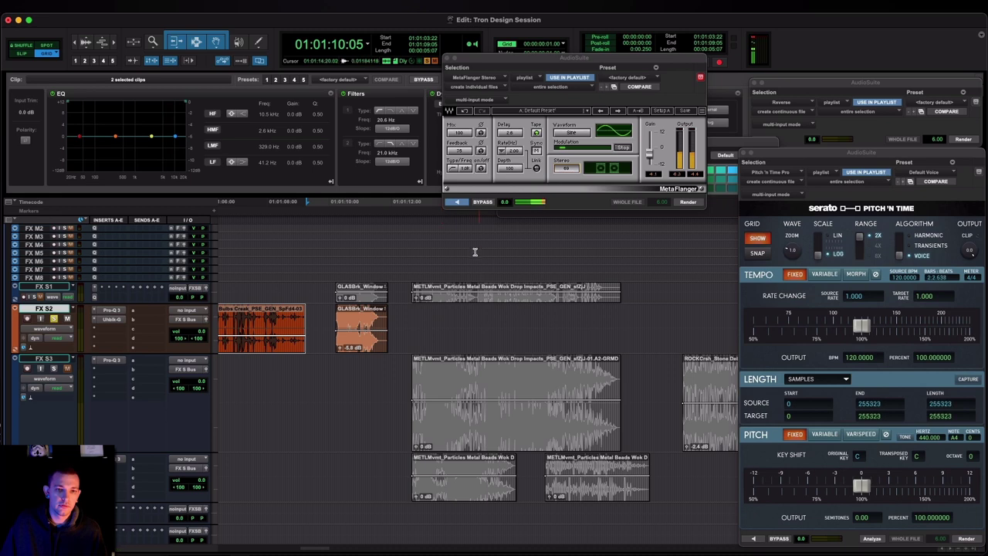
scroll(478, 282, "left", 3)
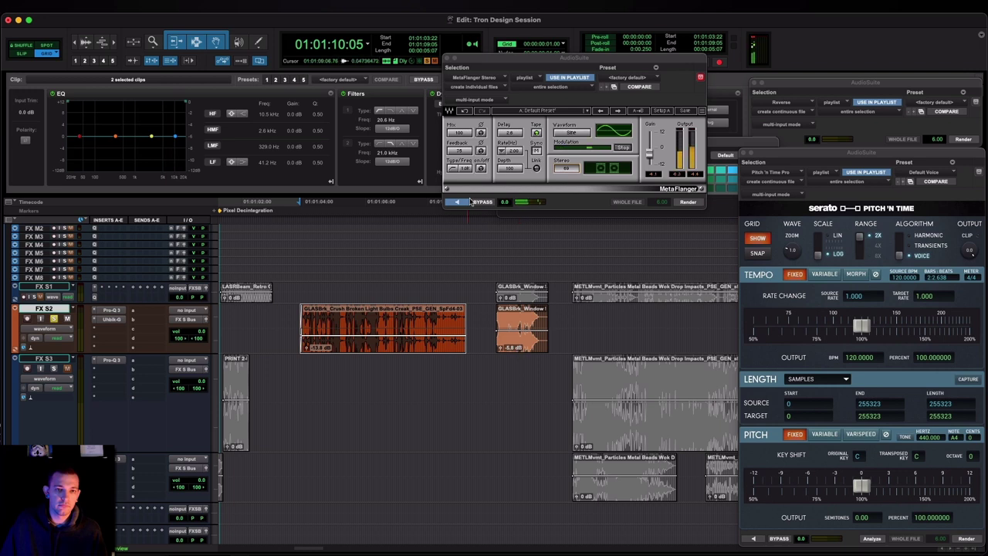
left_click(462, 203)
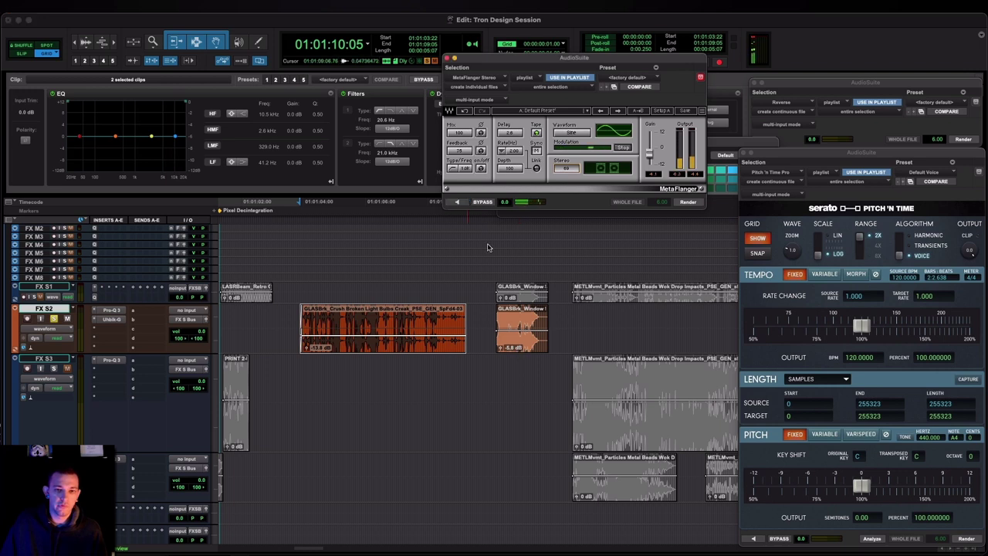
left_click(521, 345)
left_click(454, 202)
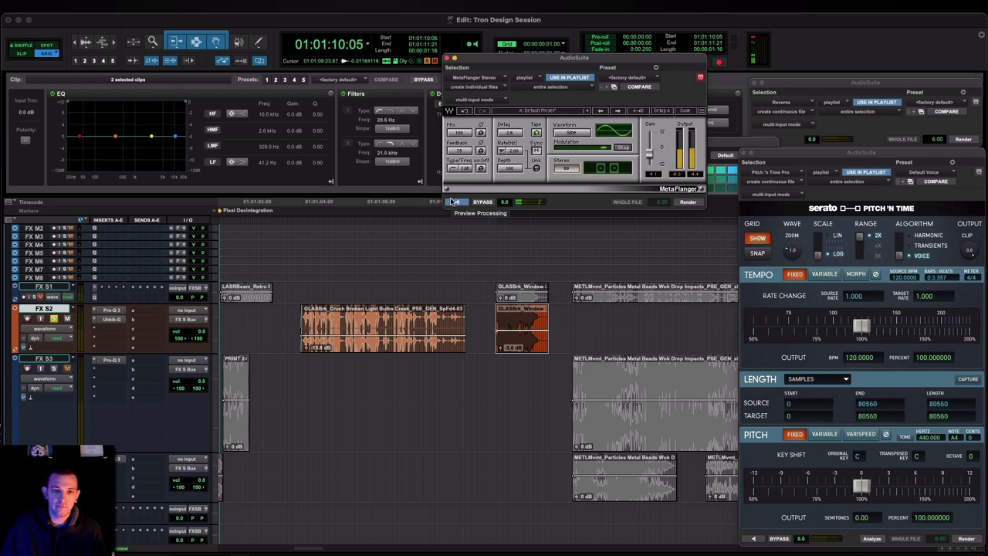
Copy the window glass clip from FX S2 straight down to FX S3 and render MetaFlanger on the copy
left_click(692, 202)
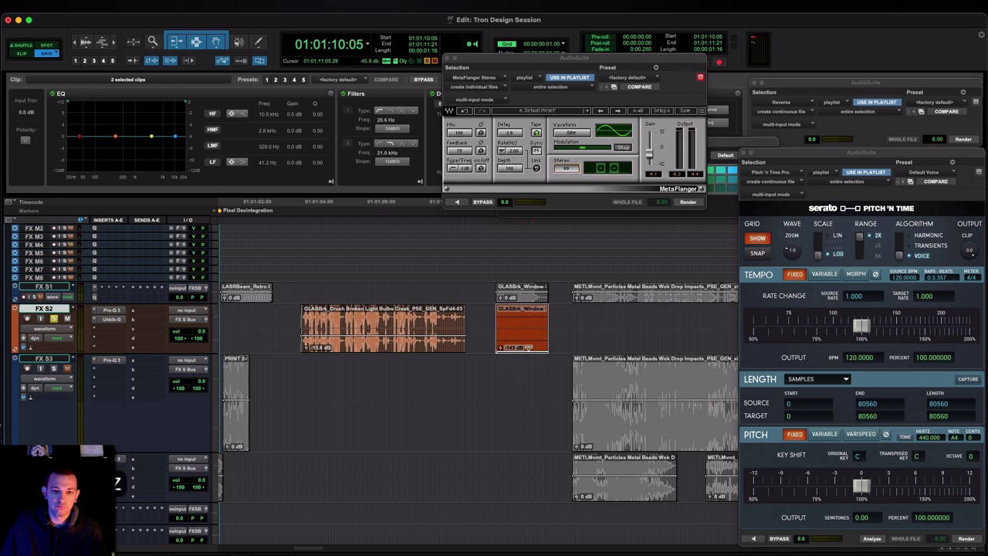
left_click_drag(521, 349, 520, 433)
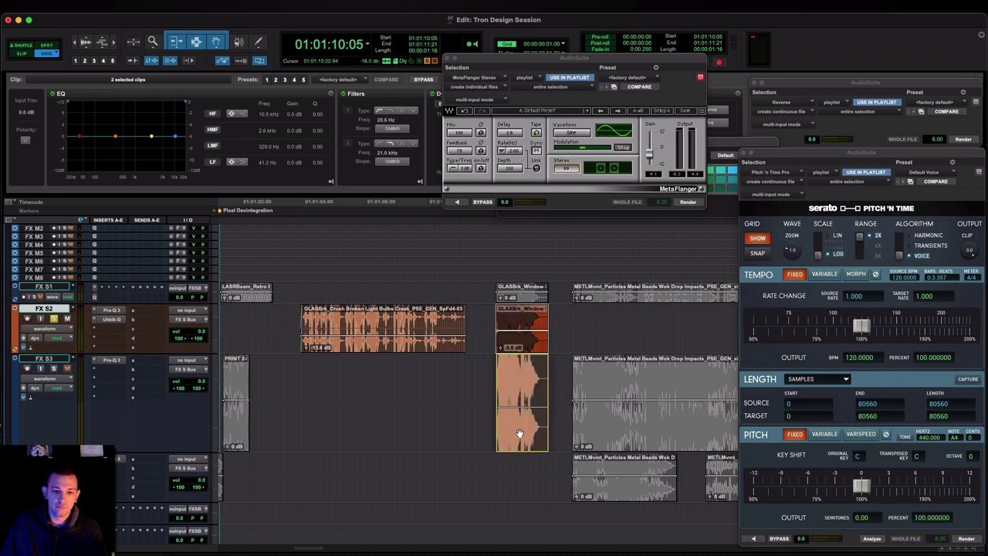
left_click(685, 202)
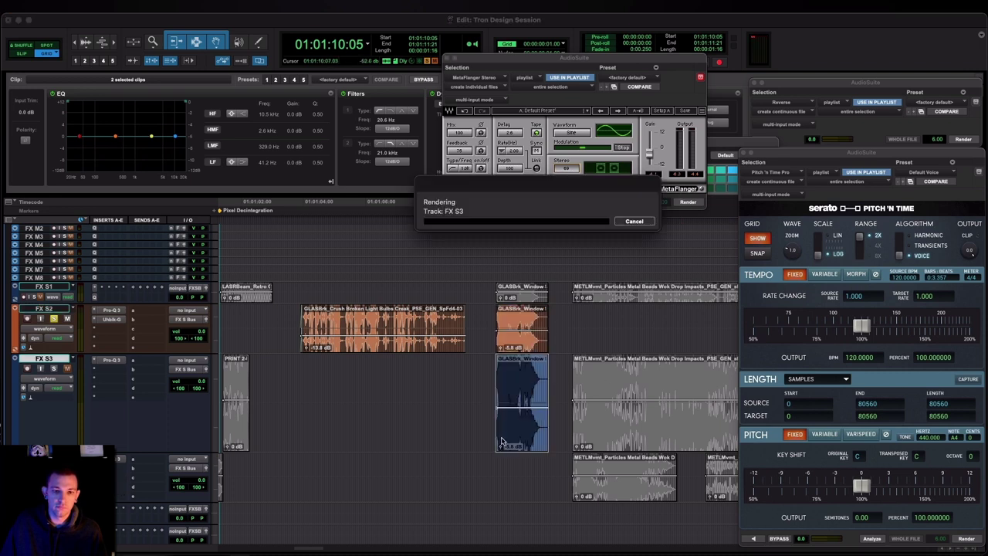
Solo FX S3 and play back the flanged window glass clip
key("shift+s")
key("space")
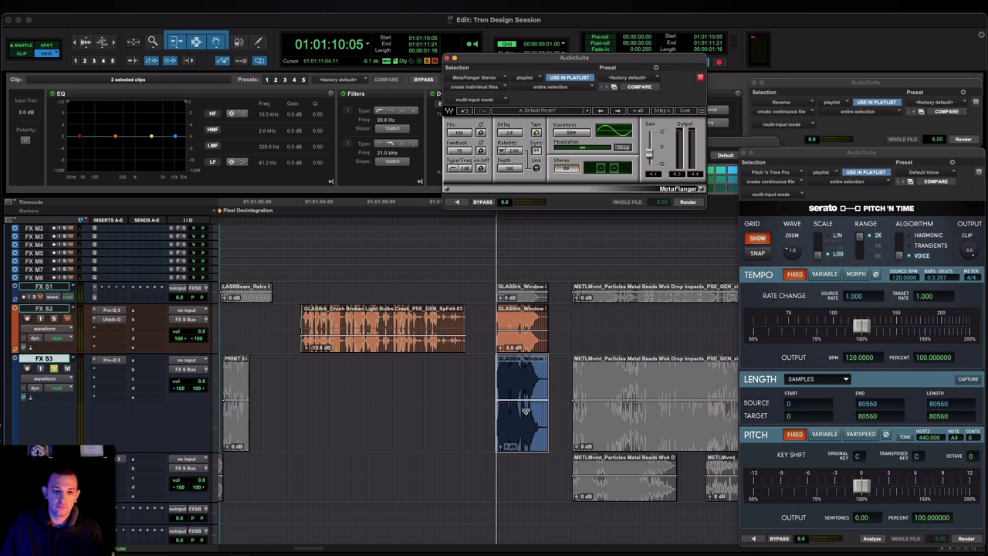
key("space")
scroll(523, 415, "down", 5)
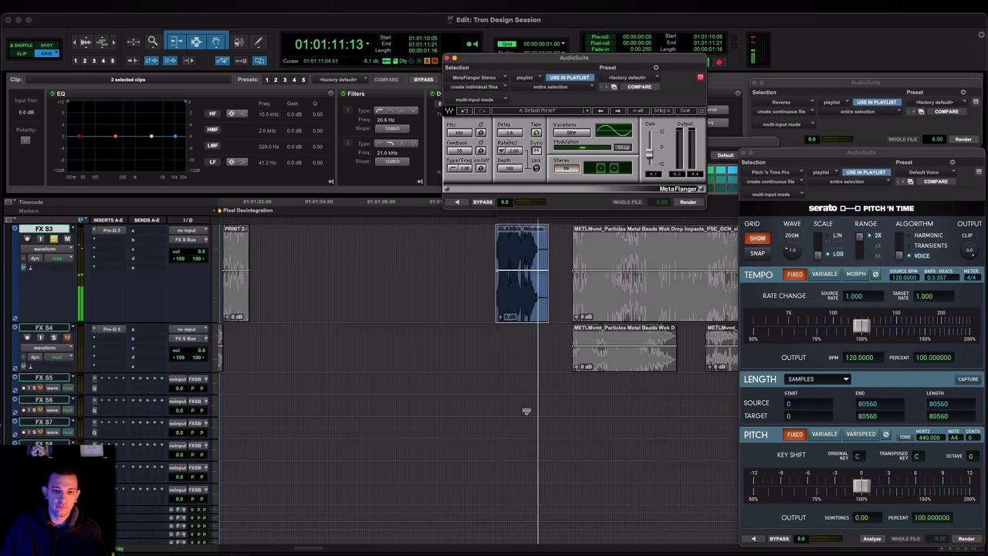
key("space")
Paste the flanged glass clip into the empty print track below the PRINT 4 clip, at the same time position
scroll(526, 410, "down", 10)
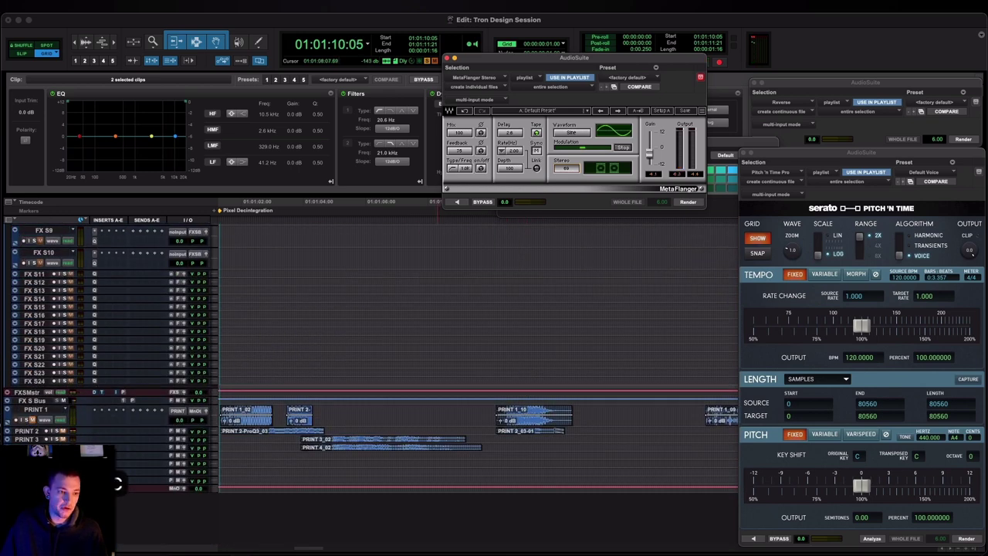
left_click(544, 452, "shift")
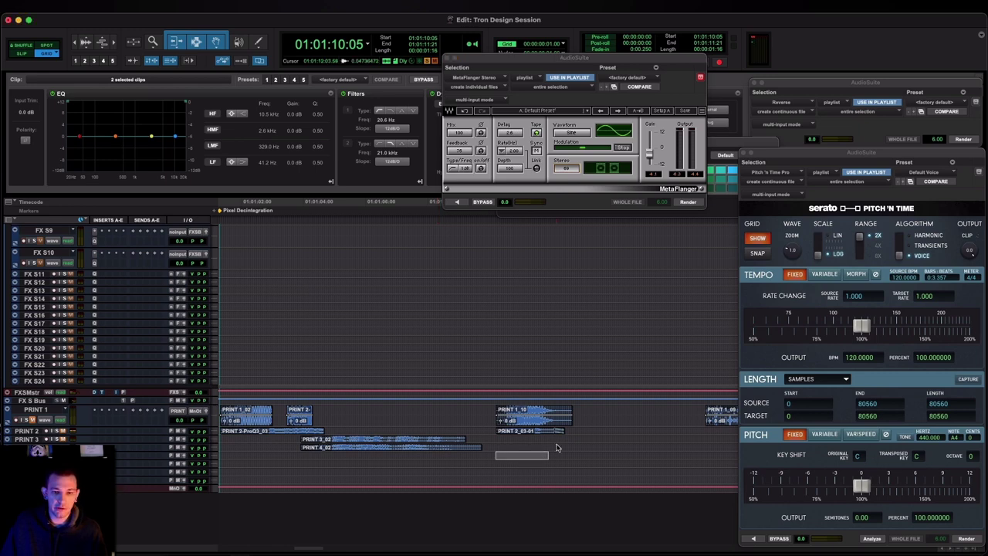
key("super+v")
key("r")
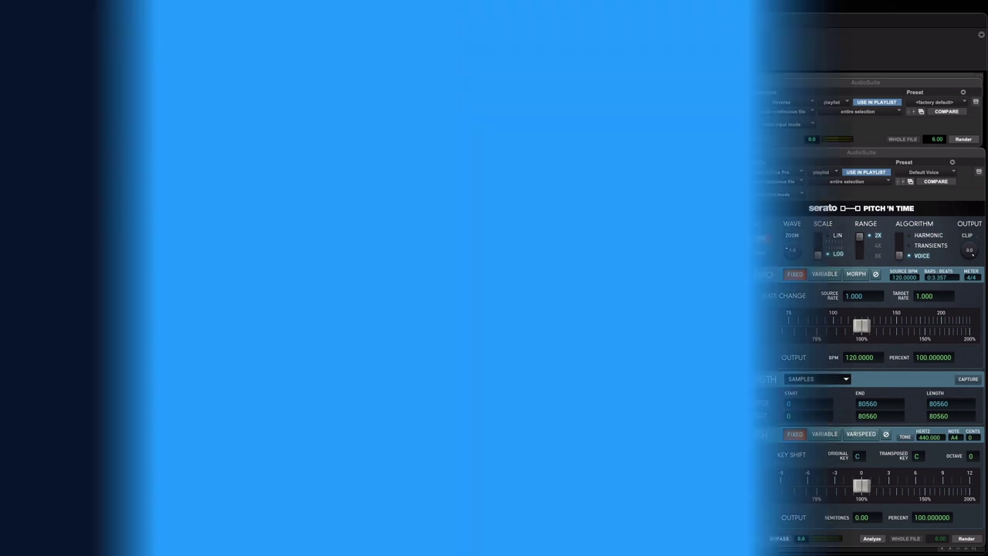